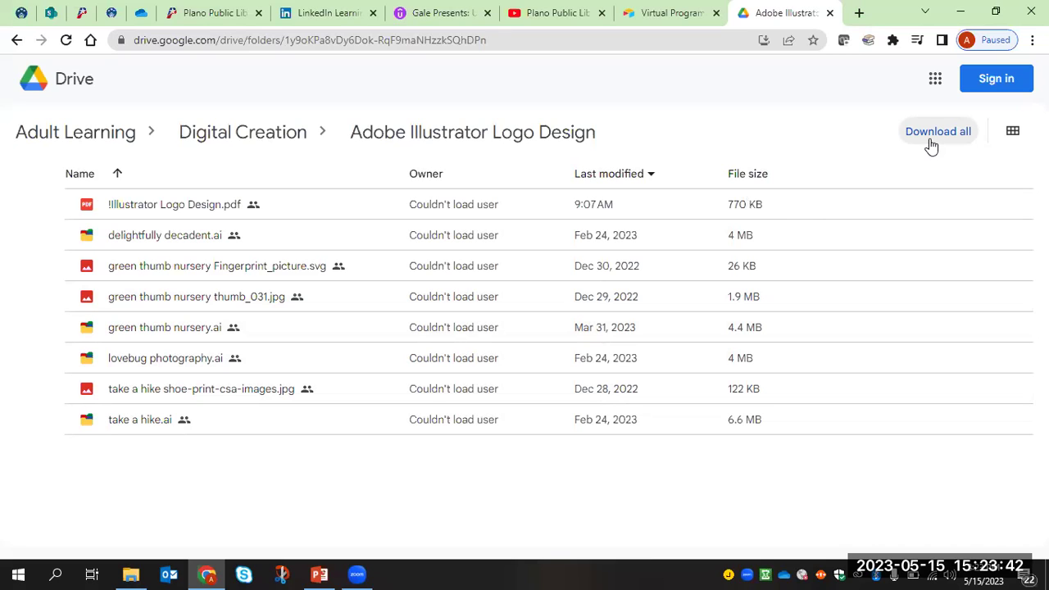
- Switch to File Explorer and open the Downloads folder
{"action": "left_click", "coordinate": [136, 571]}
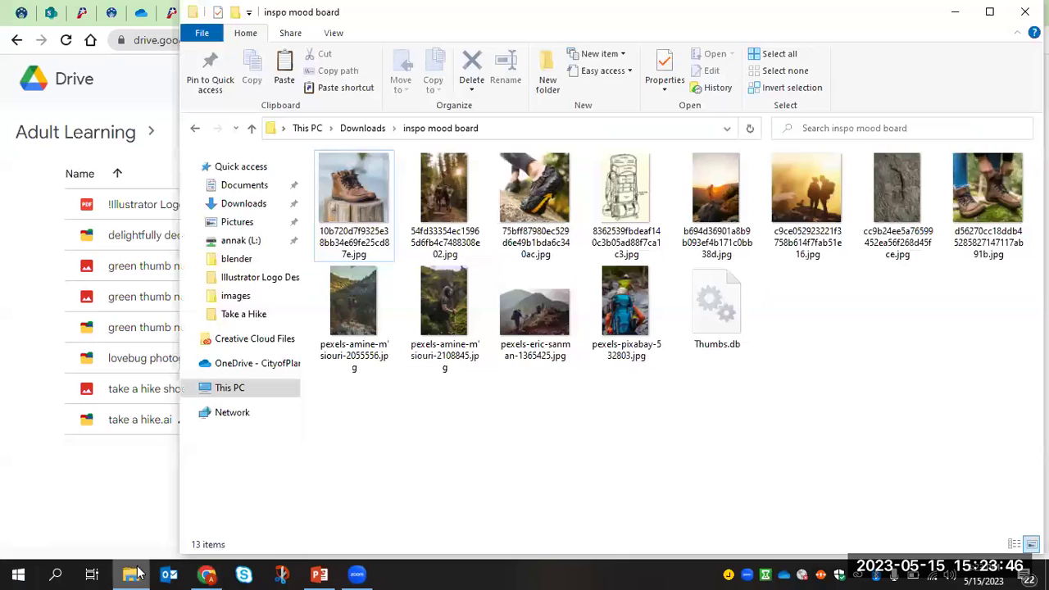
{"action": "left_click", "coordinate": [239, 206]}
{"action": "left_click", "coordinate": [428, 244]}
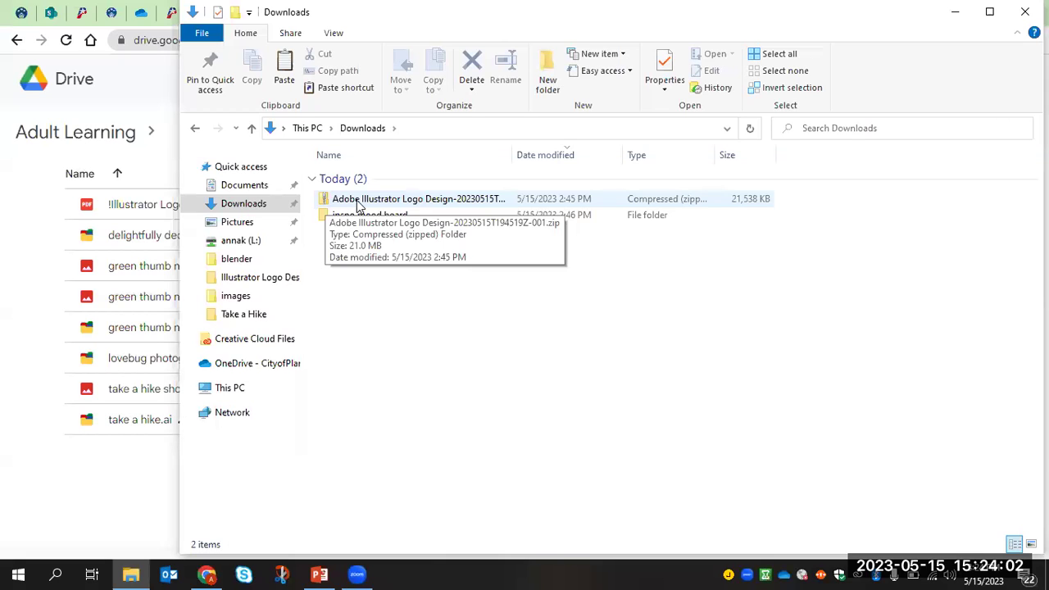
- Extract the Adobe Illustrator Logo Design zip to the suggested destination and open the extracted Adobe Illustrator Logo Design folder
{"action": "left_click", "coordinate": [358, 205]}
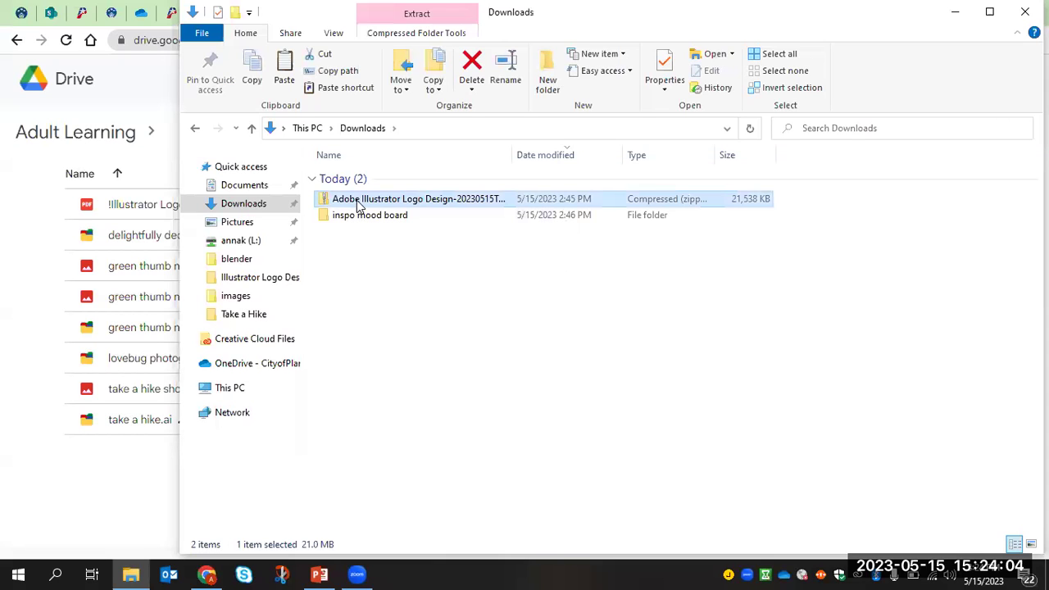
{"action": "right_click", "coordinate": [358, 205]}
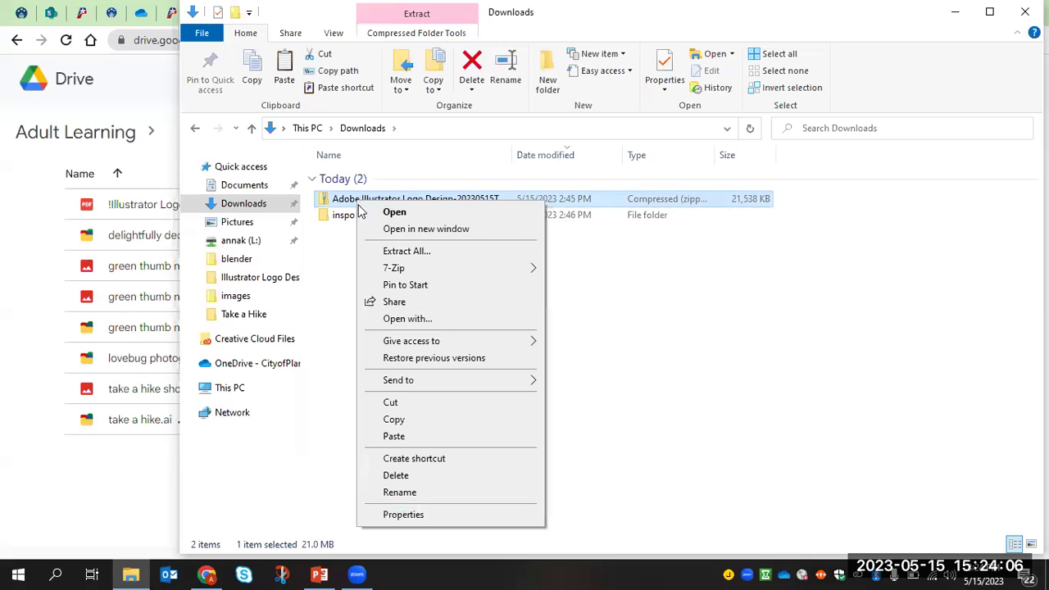
{"action": "left_click", "coordinate": [404, 251]}
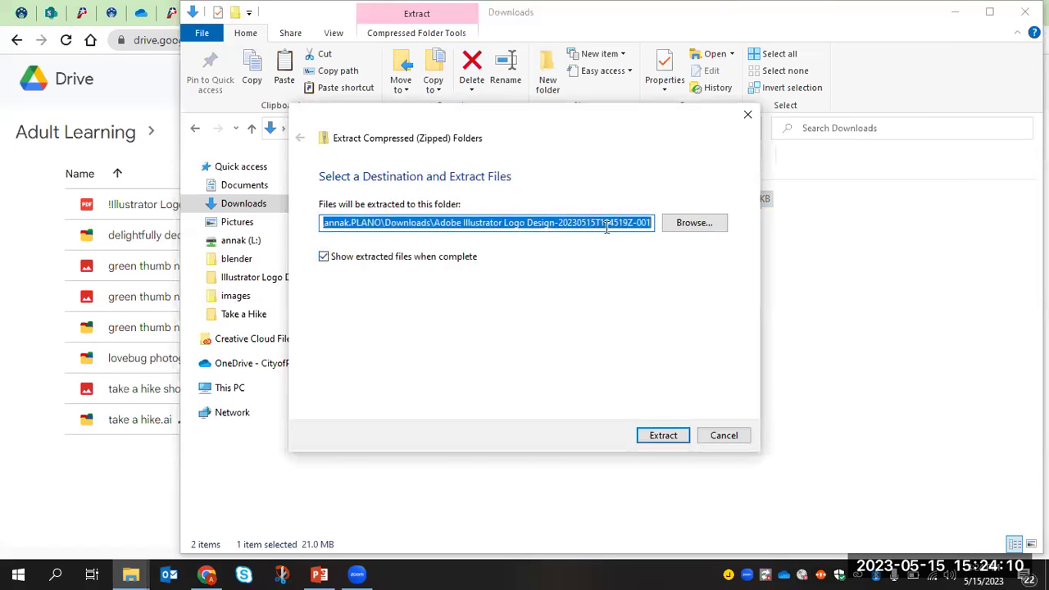
{"action": "left_click", "coordinate": [671, 438]}
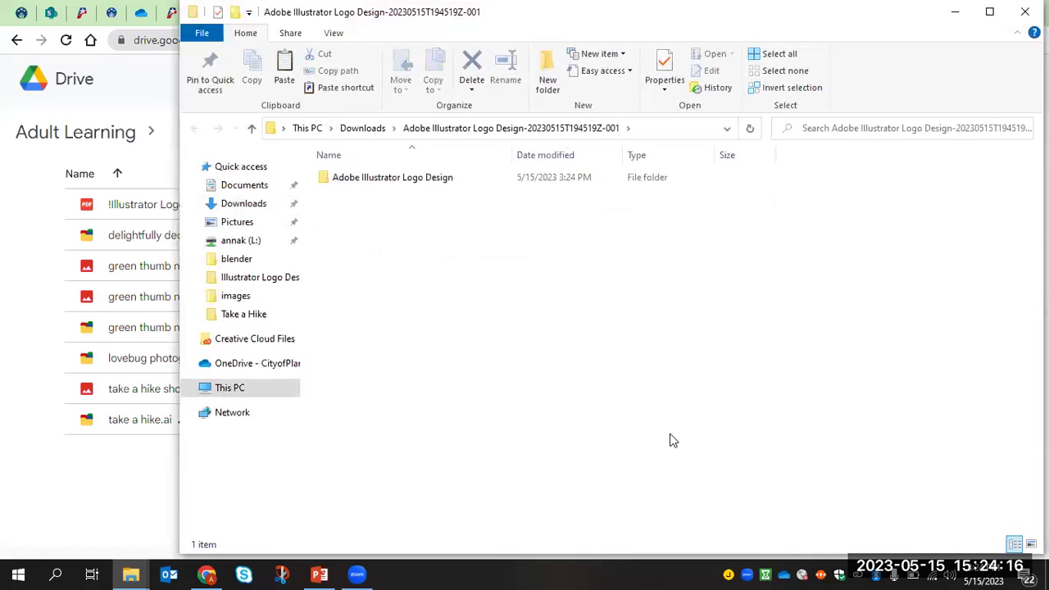
{"action": "double_click", "coordinate": [371, 179]}
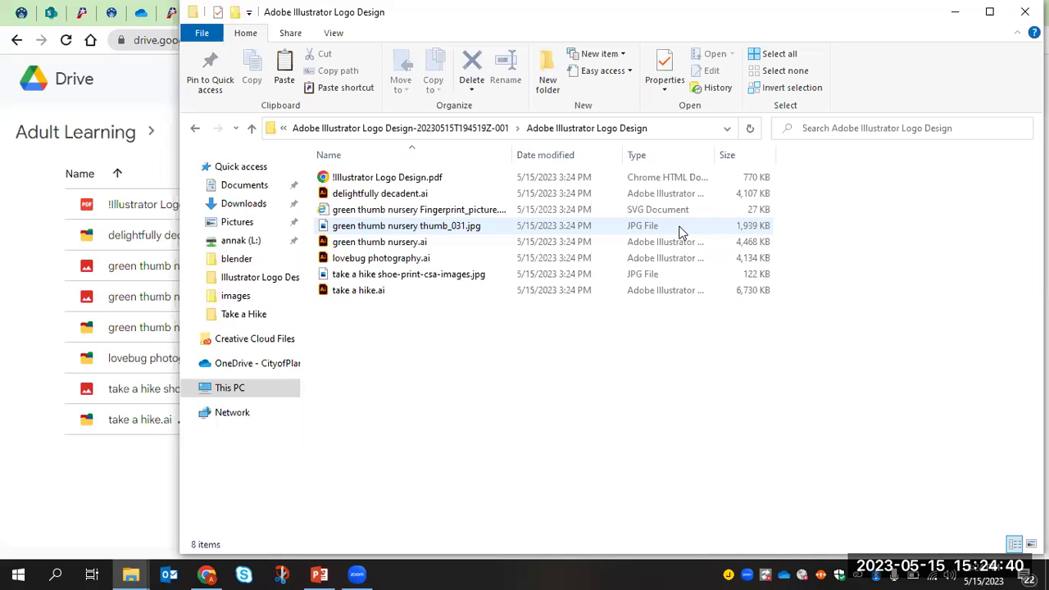
- Minimize all open windows to get to the desktop
{"action": "left_click", "coordinate": [958, 18]}
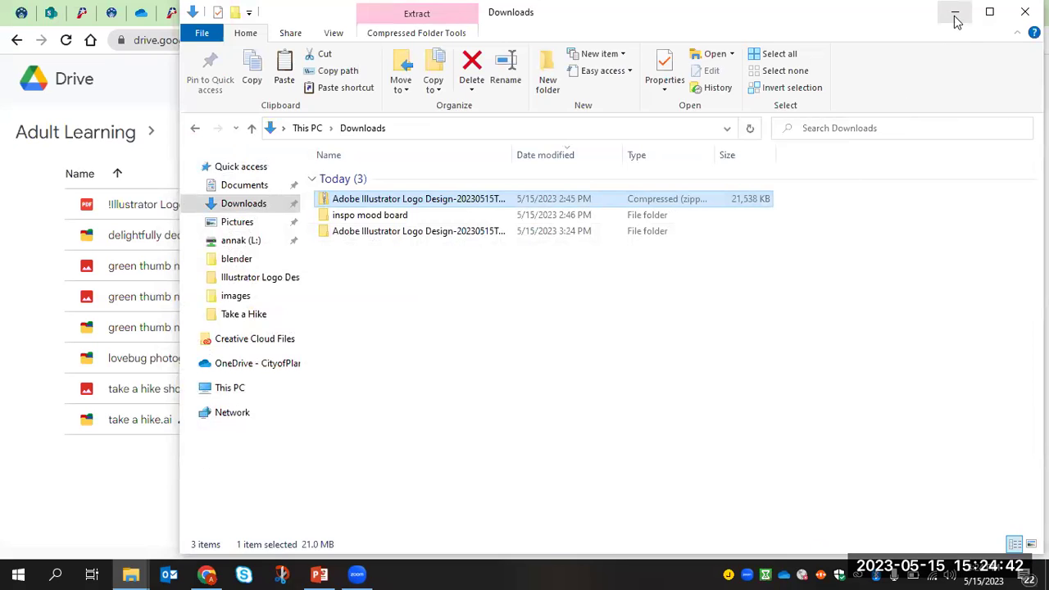
{"action": "left_click", "coordinate": [957, 17]}
{"action": "left_click", "coordinate": [958, 16]}
{"action": "left_click", "coordinate": [961, 18]}
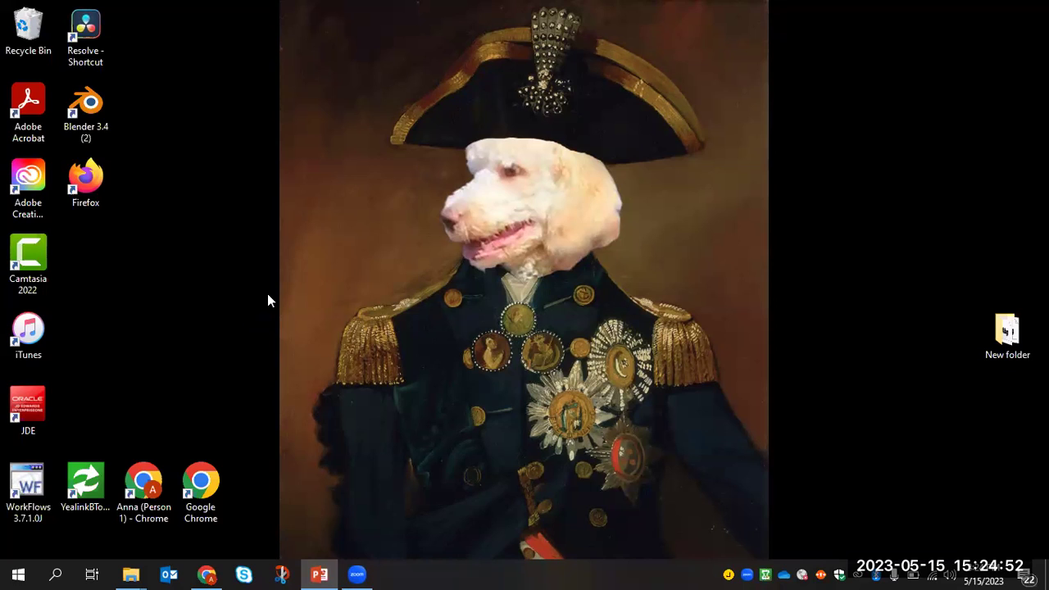
- Open Creative Cloud Desktop and launch Illustrator from its installed apps
{"action": "left_click", "coordinate": [32, 194]}
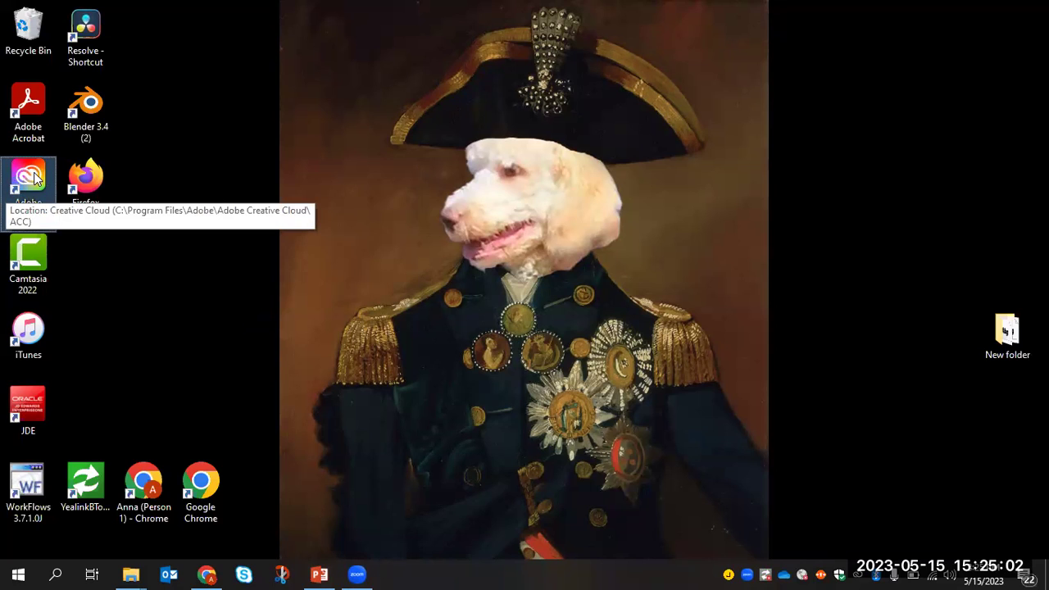
{"action": "double_click", "coordinate": [35, 179]}
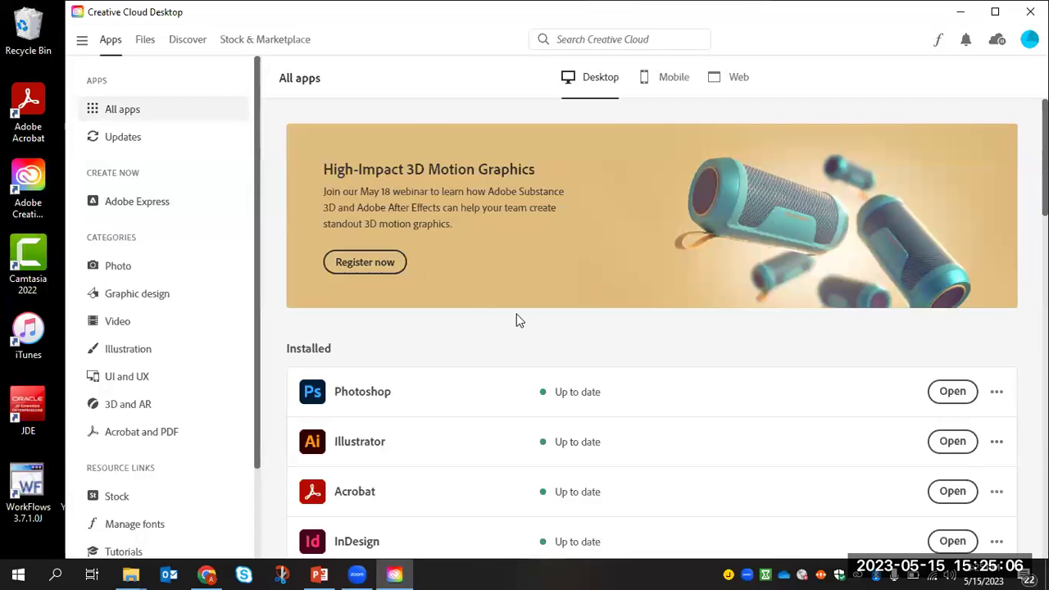
{"action": "mouse_move", "coordinate": [355, 454]}
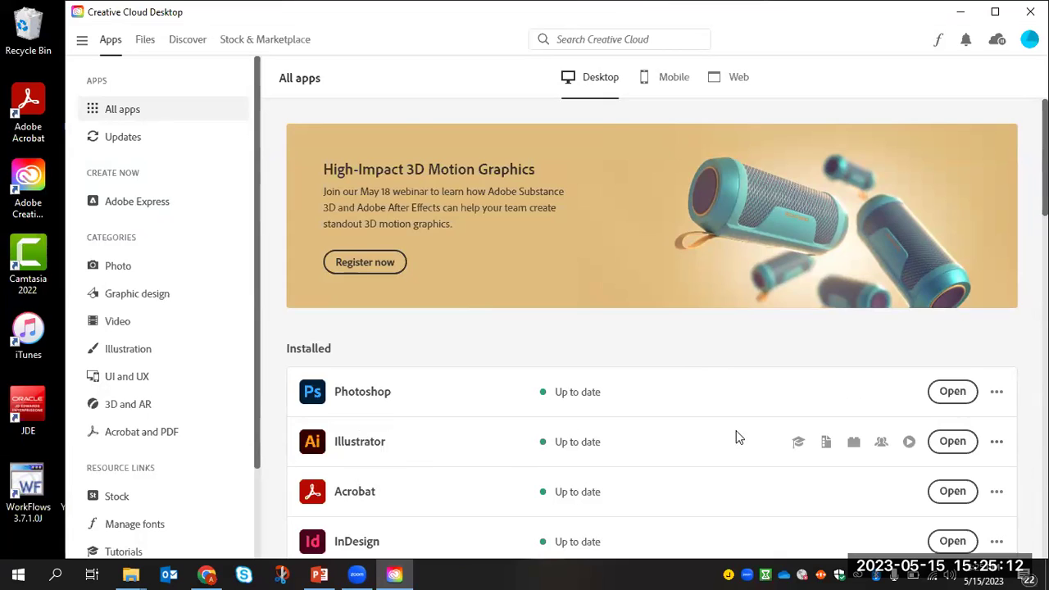
{"action": "left_click", "coordinate": [958, 449]}
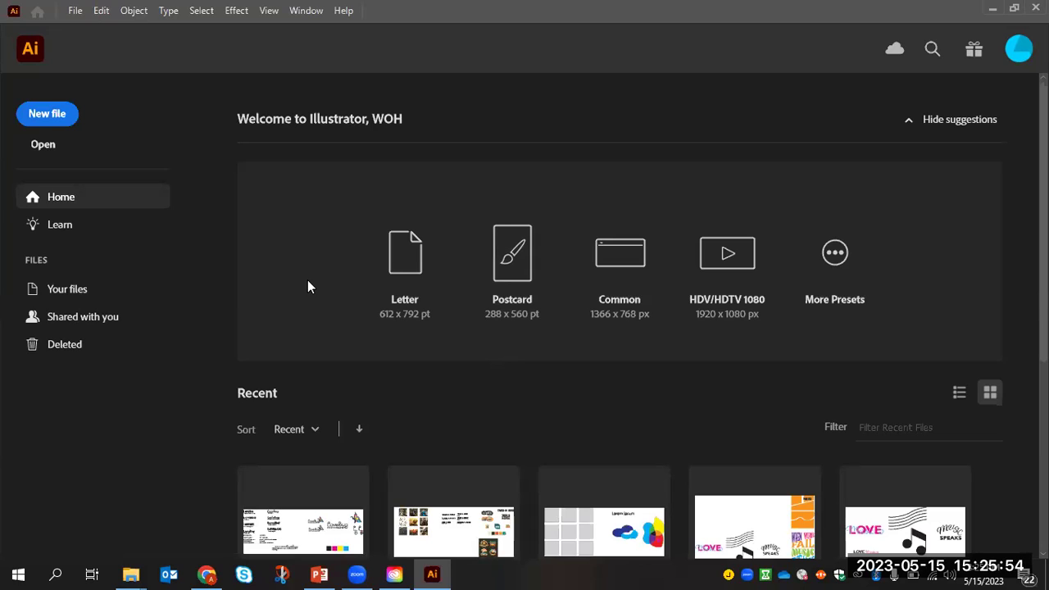
- Start a new file, look through the Mobile and Web presets, and choose the Print category with the Letter preset
{"action": "left_click", "coordinate": [58, 120]}
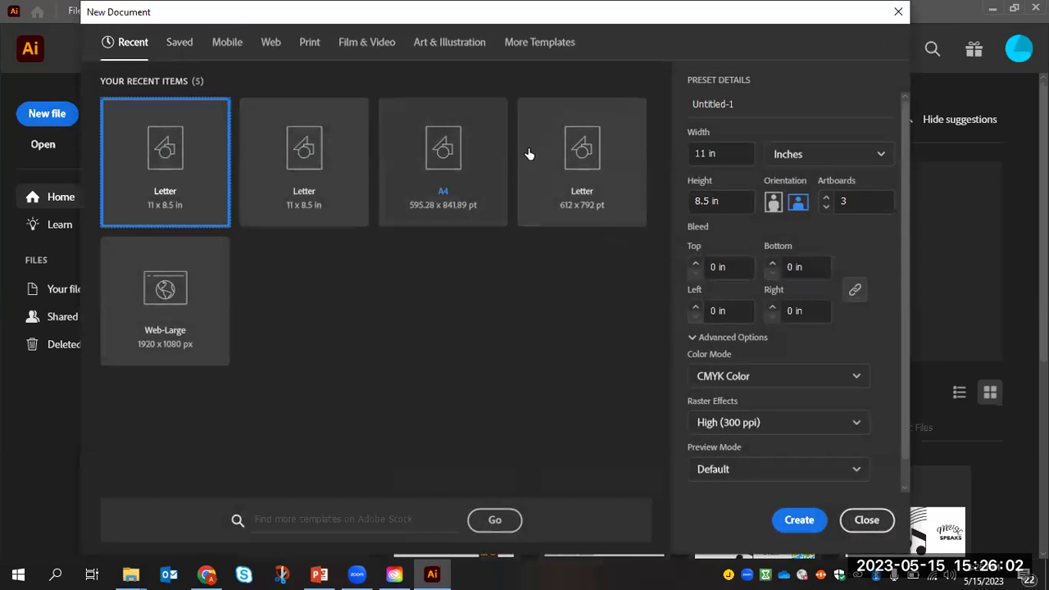
{"action": "left_click", "coordinate": [228, 42]}
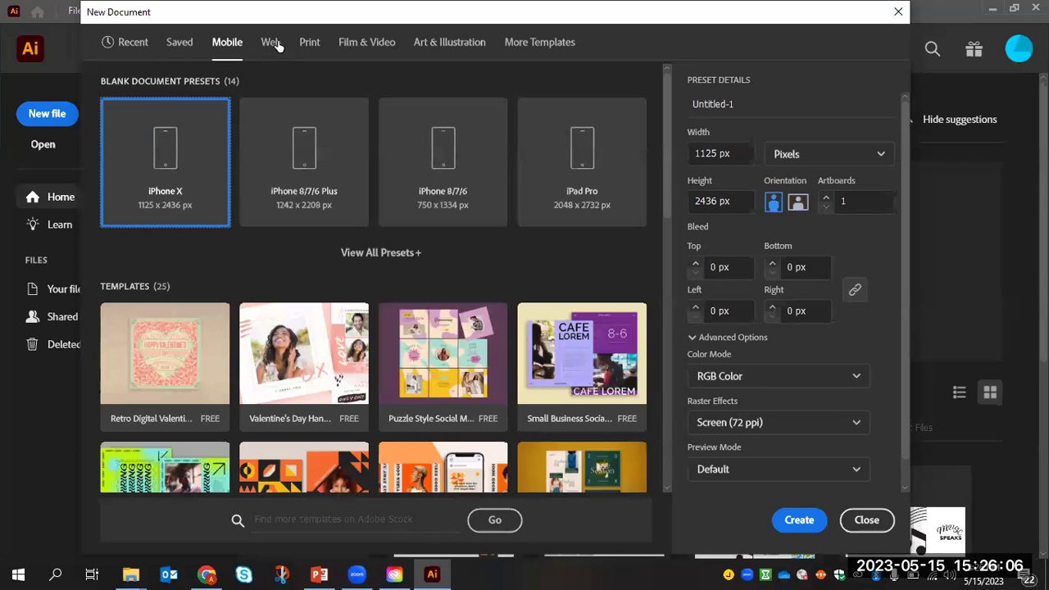
{"action": "left_click", "coordinate": [272, 44]}
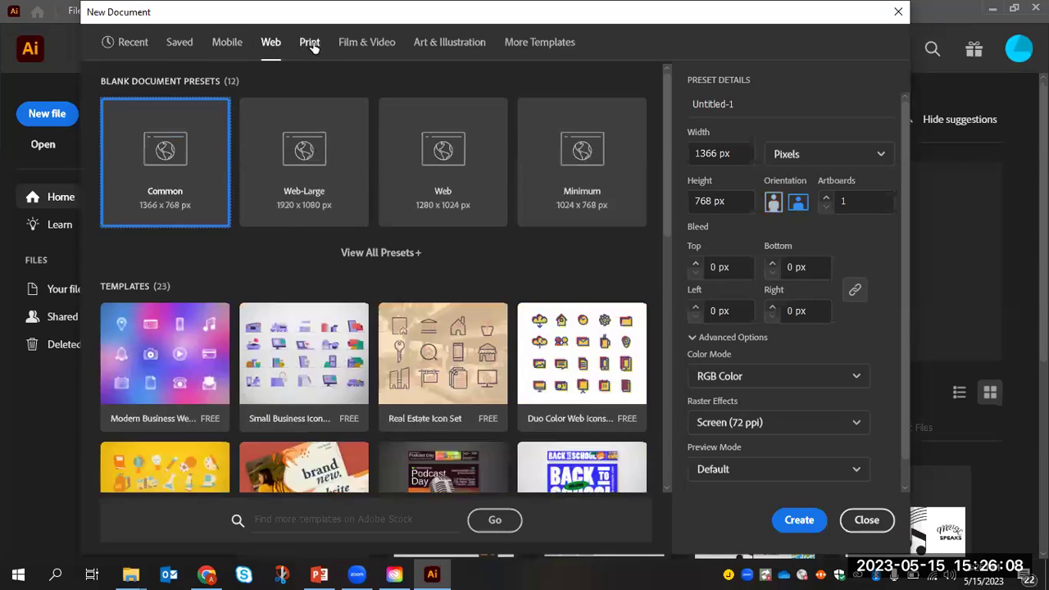
{"action": "left_click", "coordinate": [309, 44]}
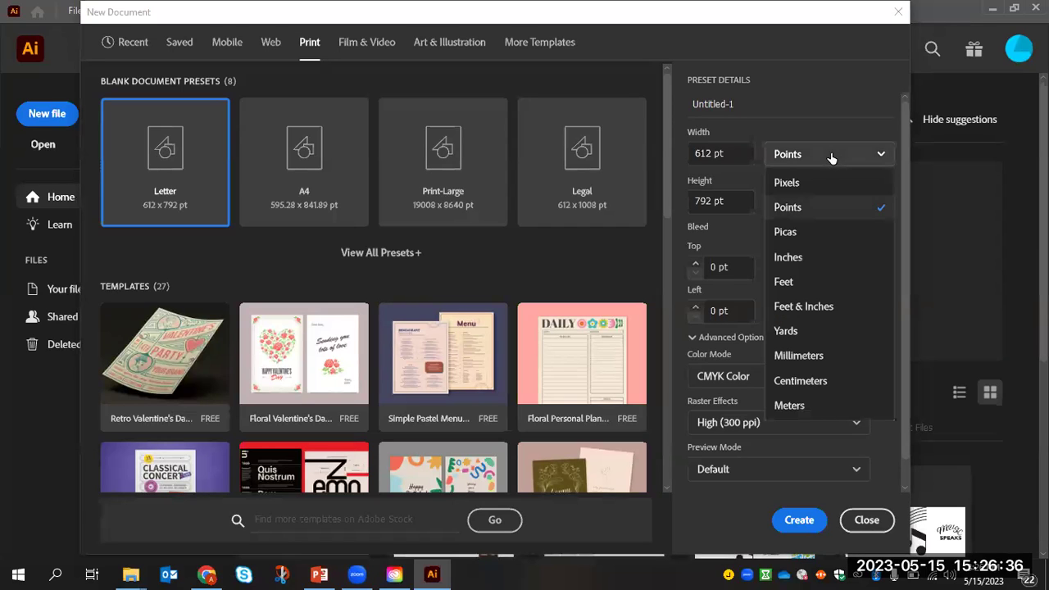
- Set the new document's units to inches, its orientation to landscape and the number of artboards to 3
{"action": "left_click", "coordinate": [822, 259]}
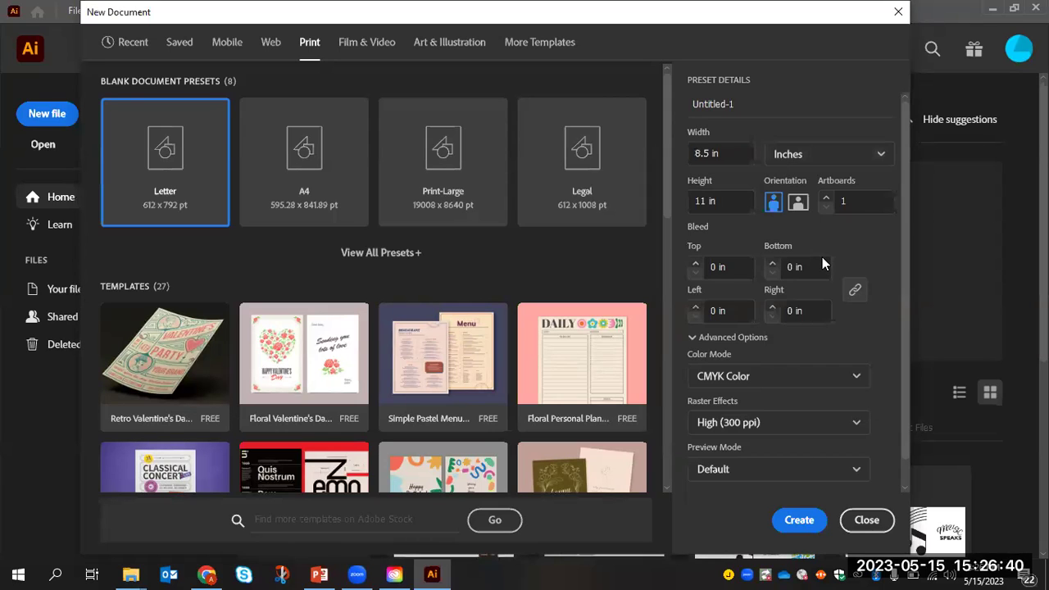
{"action": "left_click", "coordinate": [797, 203]}
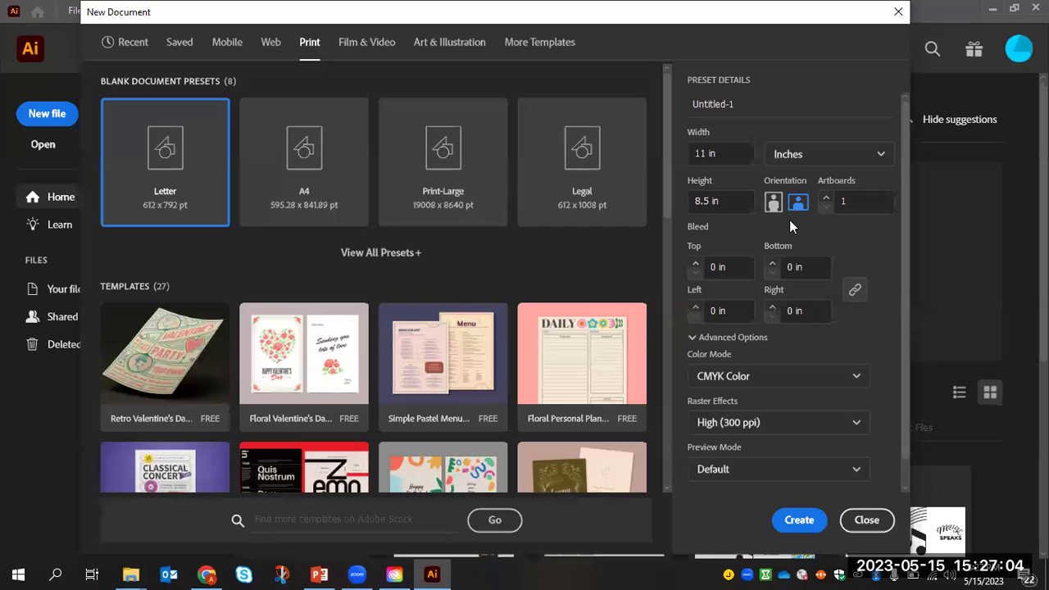
{"action": "left_click", "coordinate": [826, 197]}
{"action": "left_click", "coordinate": [827, 198]}
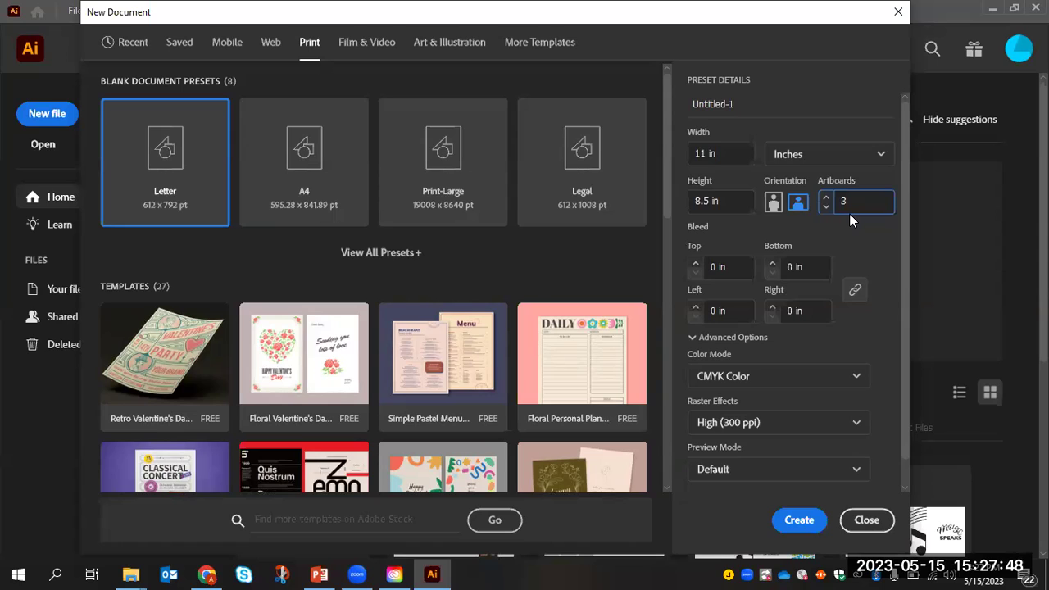
- Keep the color mode at CMYK Color, look at the additional settings and create the document
{"action": "left_click", "coordinate": [733, 383]}
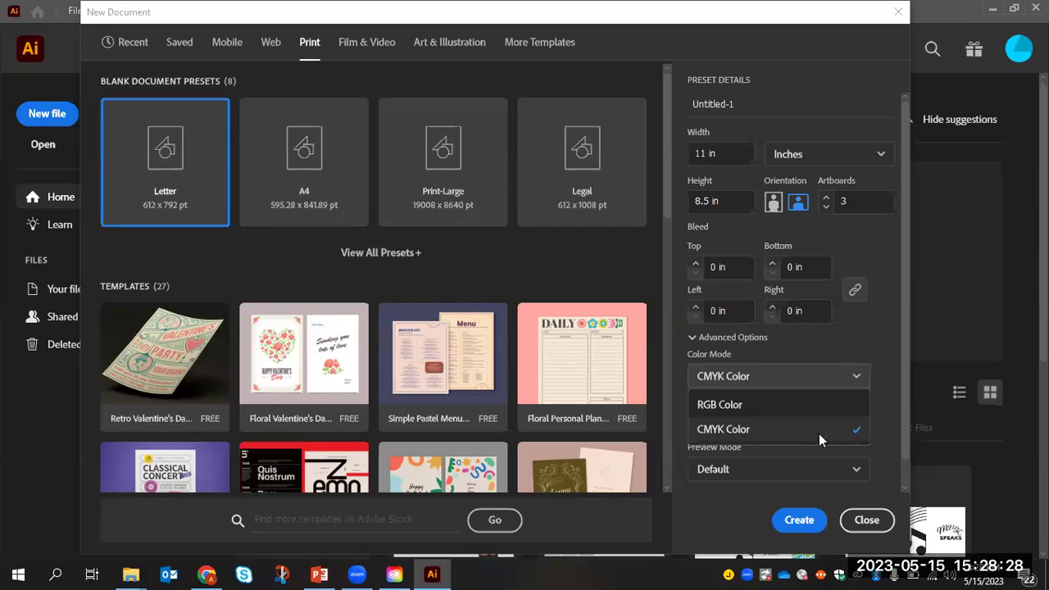
{"action": "left_click", "coordinate": [759, 427]}
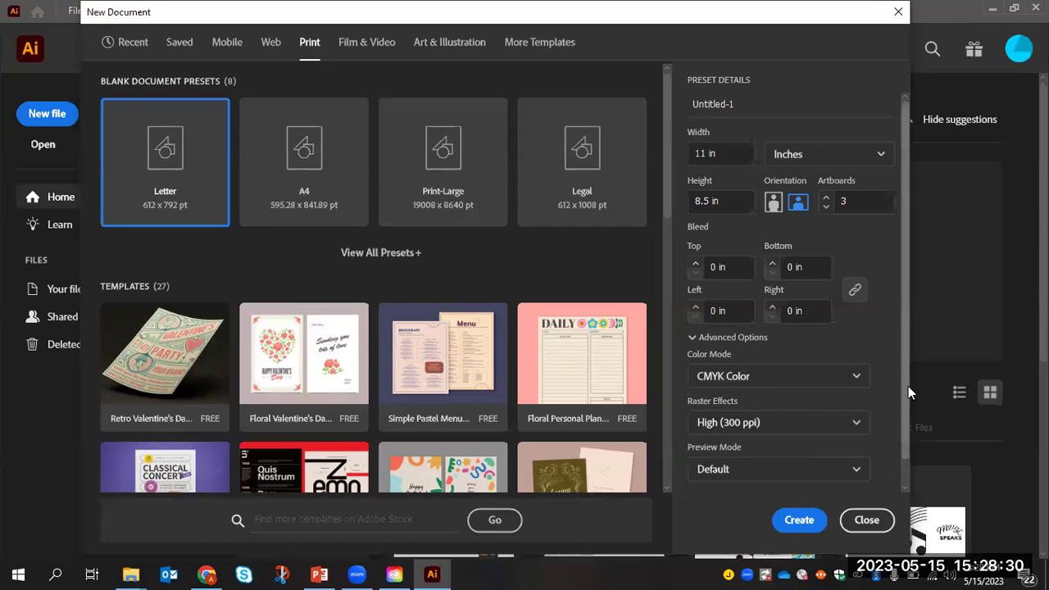
{"action": "scroll", "coordinate": [887, 395], "scroll_direction": "down", "scroll_amount": 1}
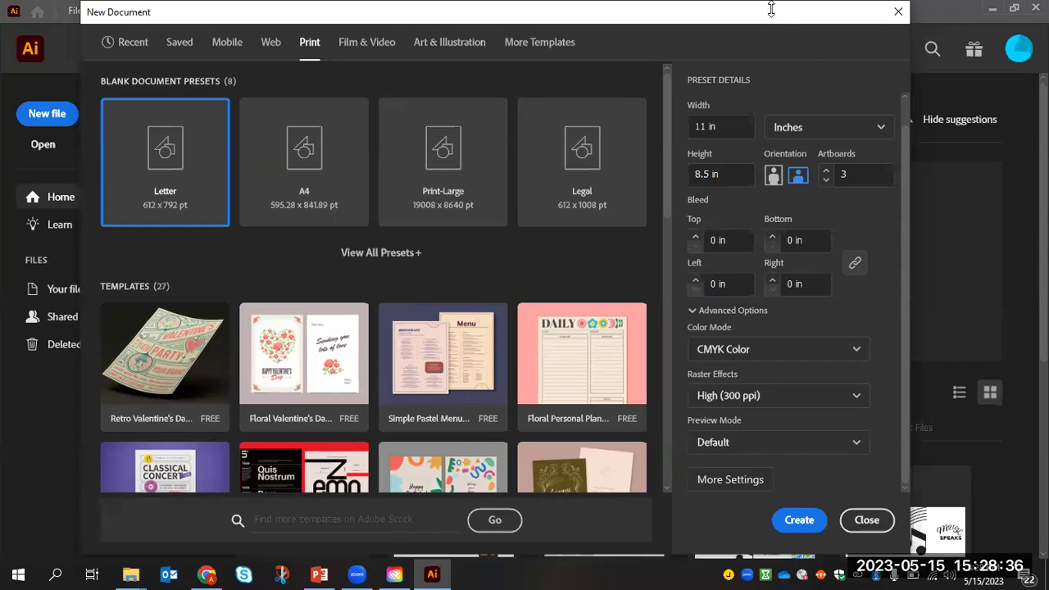
{"action": "left_click_drag", "start_coordinate": [771, 11], "coordinate": [773, 11]}
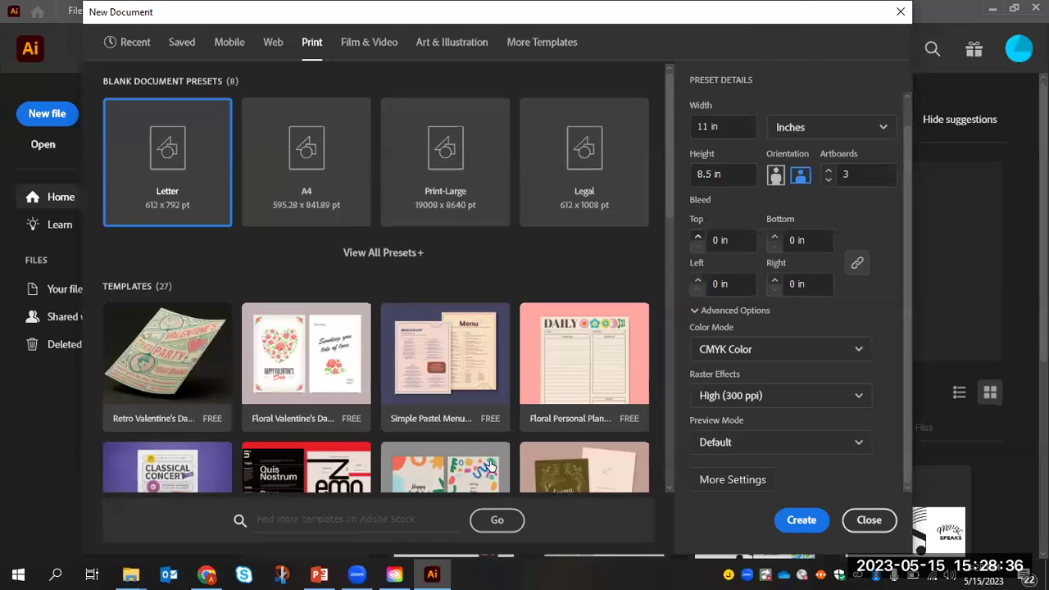
{"action": "left_click", "coordinate": [748, 489]}
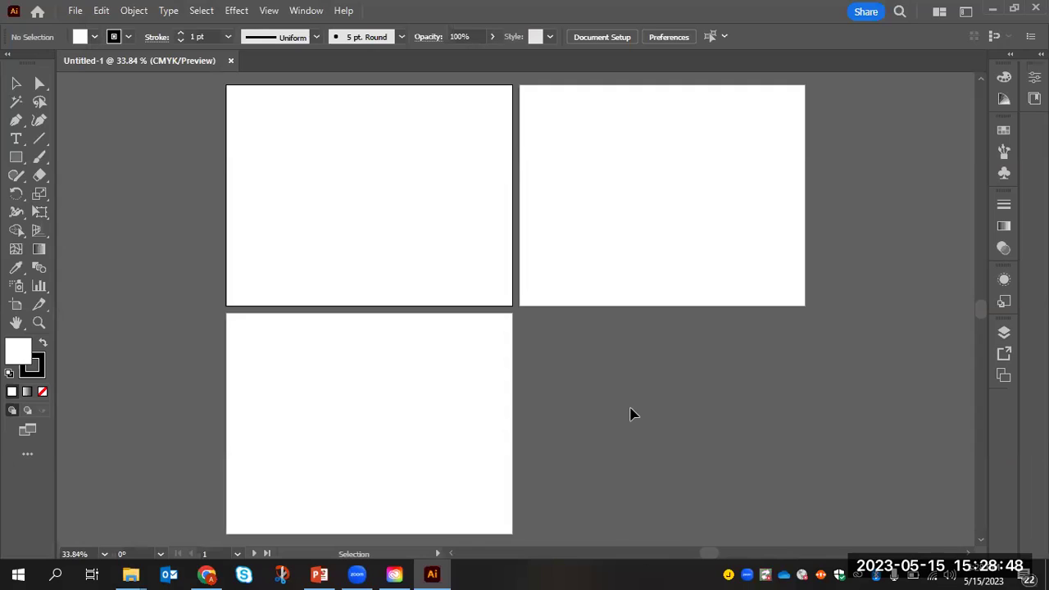
- Move Artboard 3 up beside Artboard 2 so all three artboards form one row, and return to the Selection tool
{"action": "scroll", "coordinate": [632, 419], "scroll_direction": "right", "scroll_amount": 3}
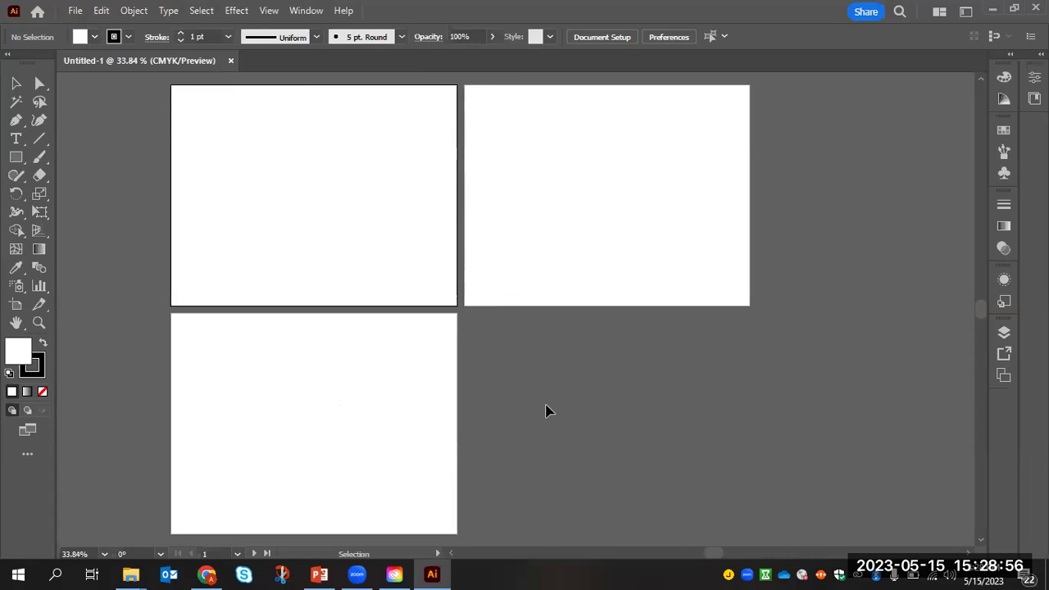
{"action": "scroll", "coordinate": [546, 410], "scroll_direction": "down", "scroll_amount": 5}
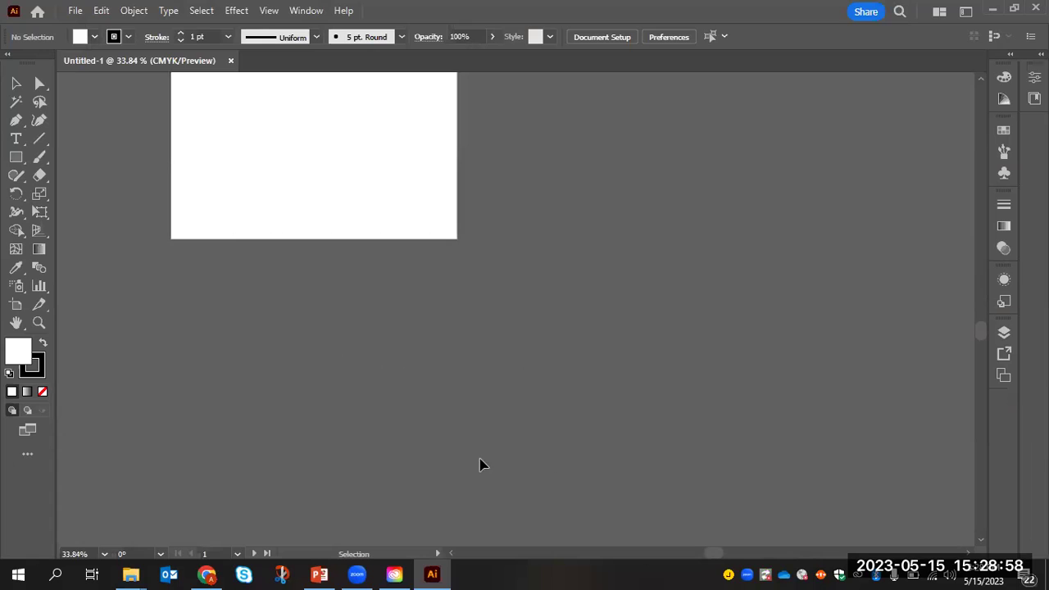
{"action": "scroll", "coordinate": [529, 419], "scroll_direction": "up", "scroll_amount": 5}
{"action": "scroll", "coordinate": [527, 419], "scroll_direction": "down", "scroll_amount": 1}
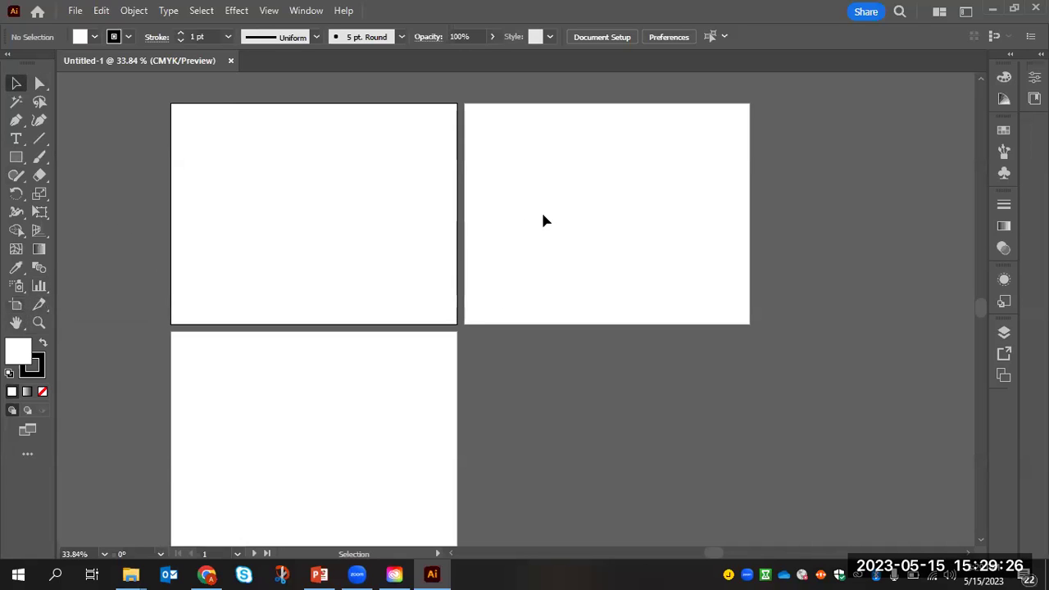
{"action": "left_click", "coordinate": [15, 308]}
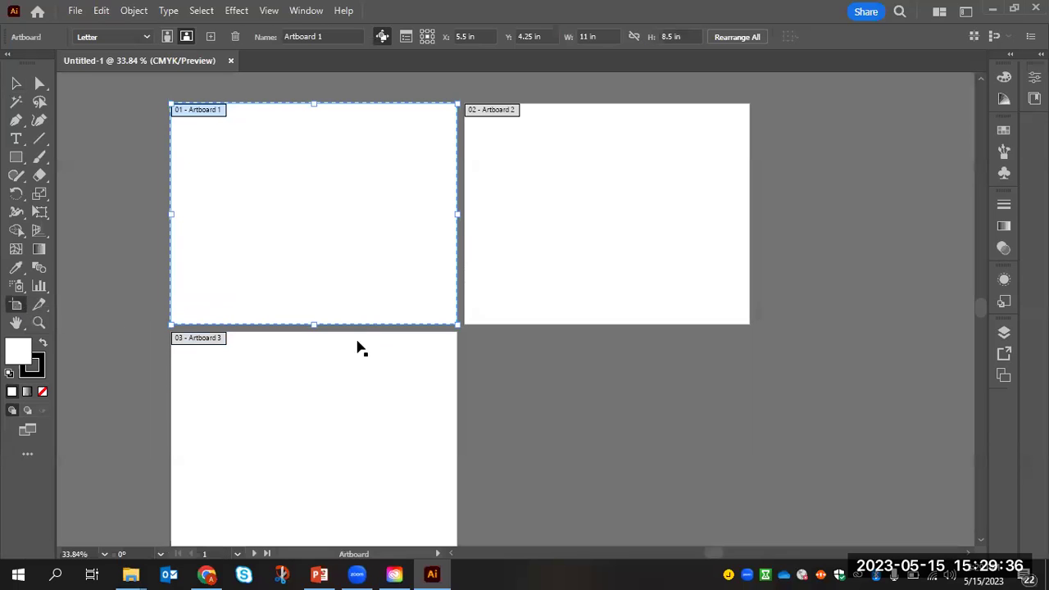
{"action": "left_click", "coordinate": [527, 363]}
{"action": "left_click", "coordinate": [382, 403]}
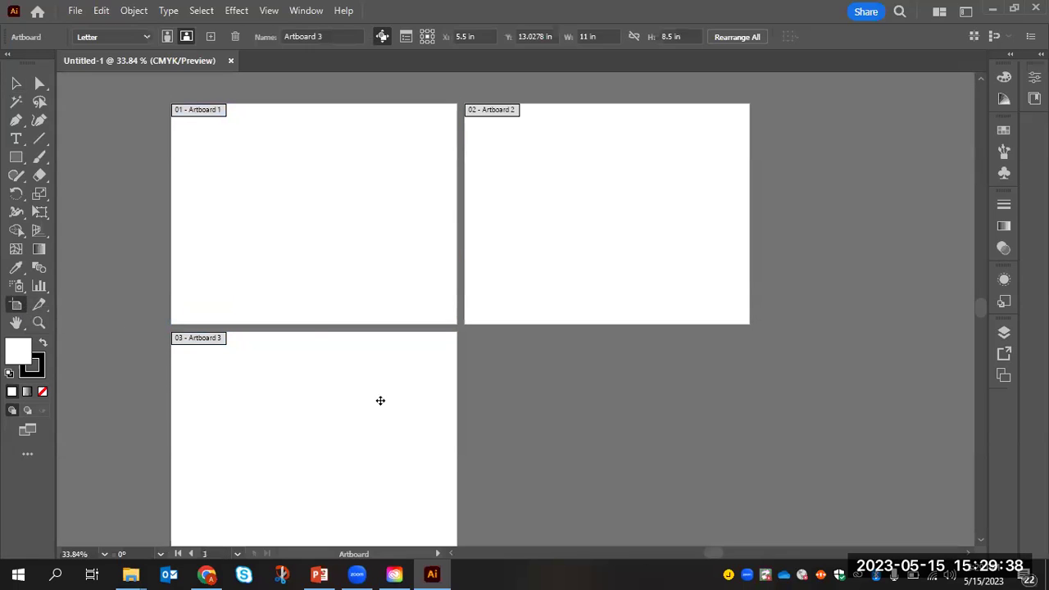
{"action": "left_click_drag", "start_coordinate": [306, 409], "coordinate": [893, 180]}
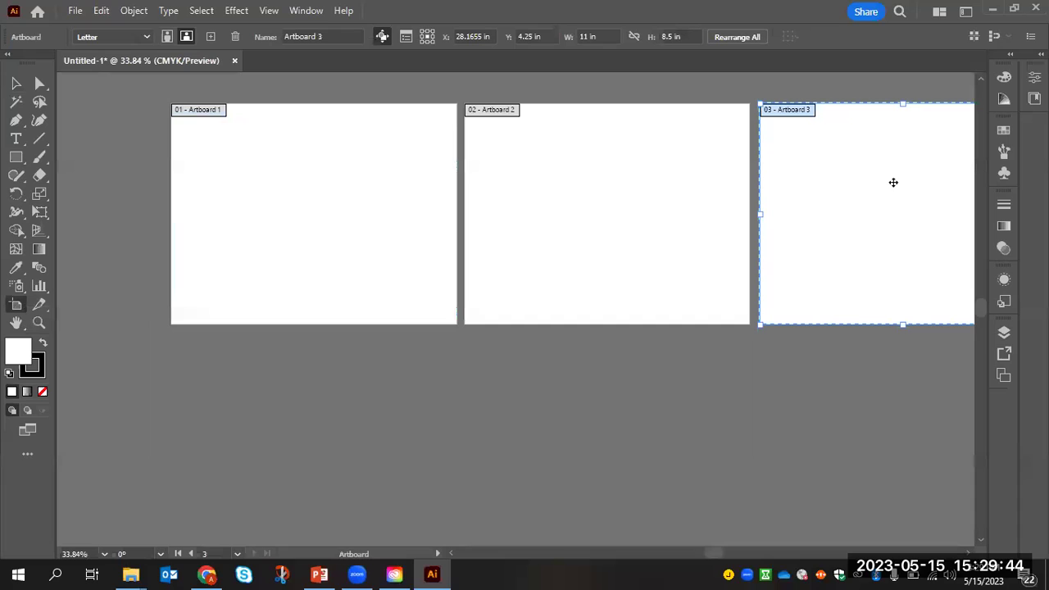
{"action": "left_click", "coordinate": [822, 371]}
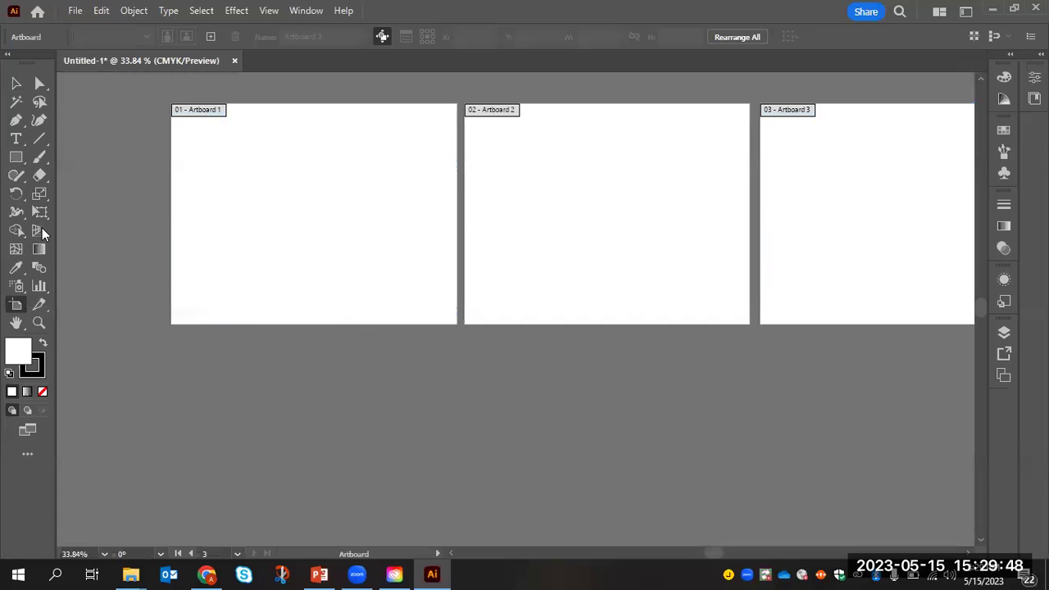
{"action": "left_click", "coordinate": [15, 83]}
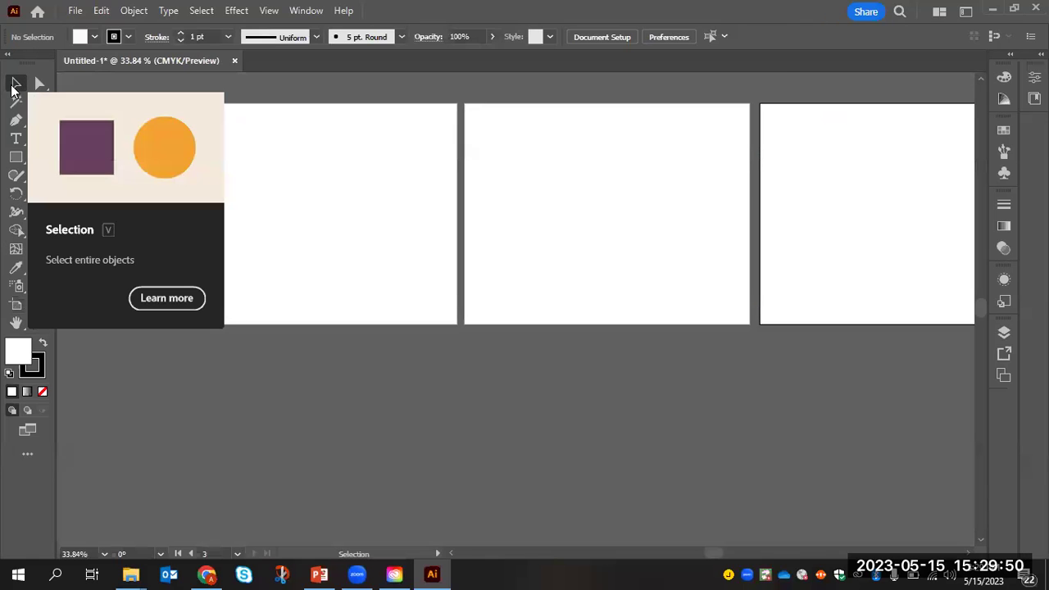
{"action": "scroll", "coordinate": [489, 407], "scroll_direction": "up", "scroll_amount": 3}
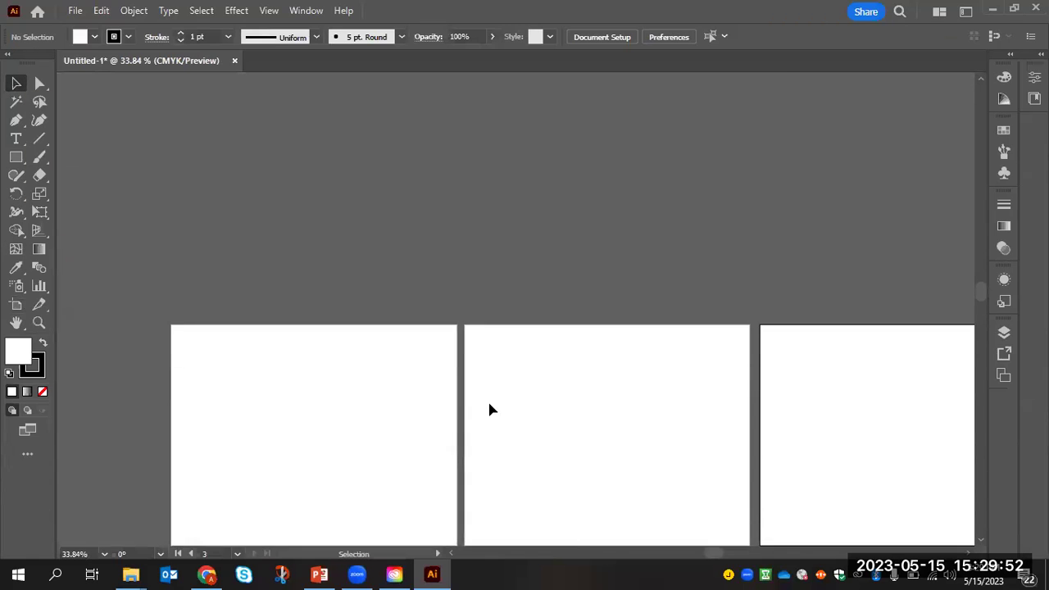
{"action": "scroll", "coordinate": [490, 407], "scroll_direction": "right", "scroll_amount": 2}
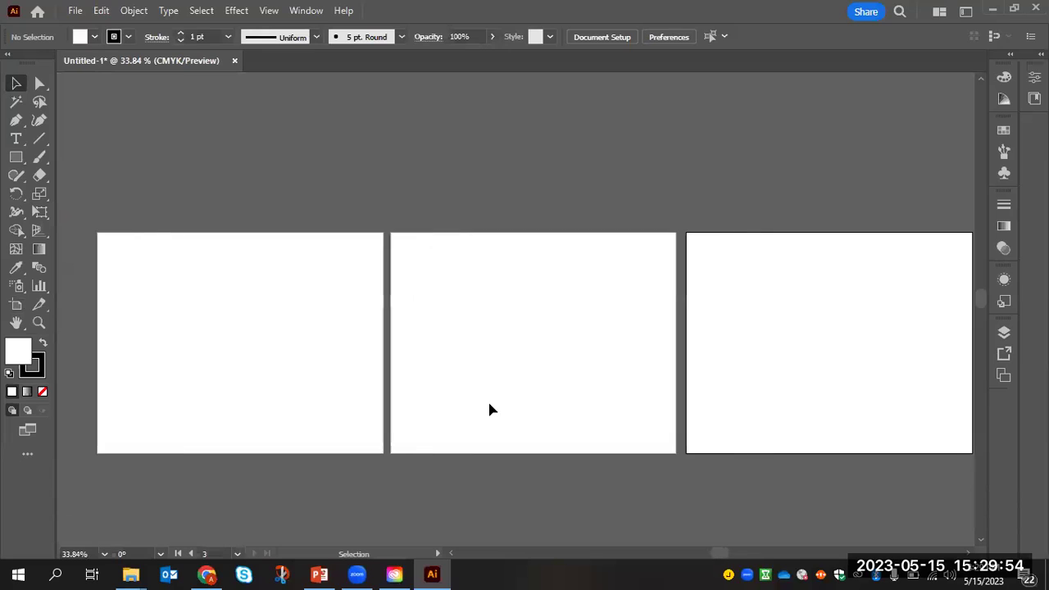
{"action": "scroll", "coordinate": [489, 408], "scroll_direction": "right", "scroll_amount": 1}
{"action": "left_click", "coordinate": [75, 12]}
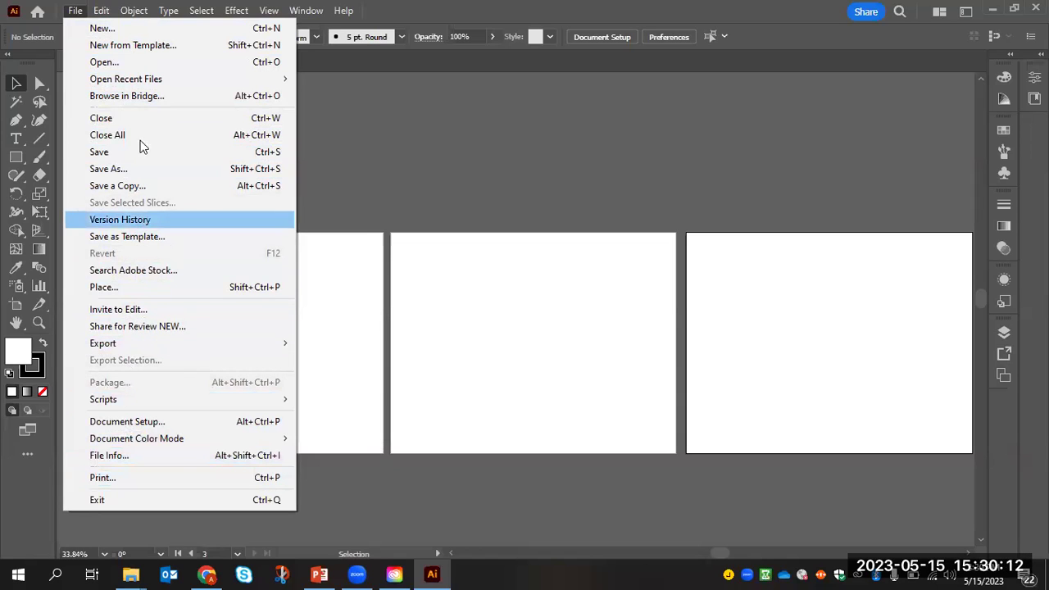
{"action": "mouse_move", "coordinate": [105, 16]}
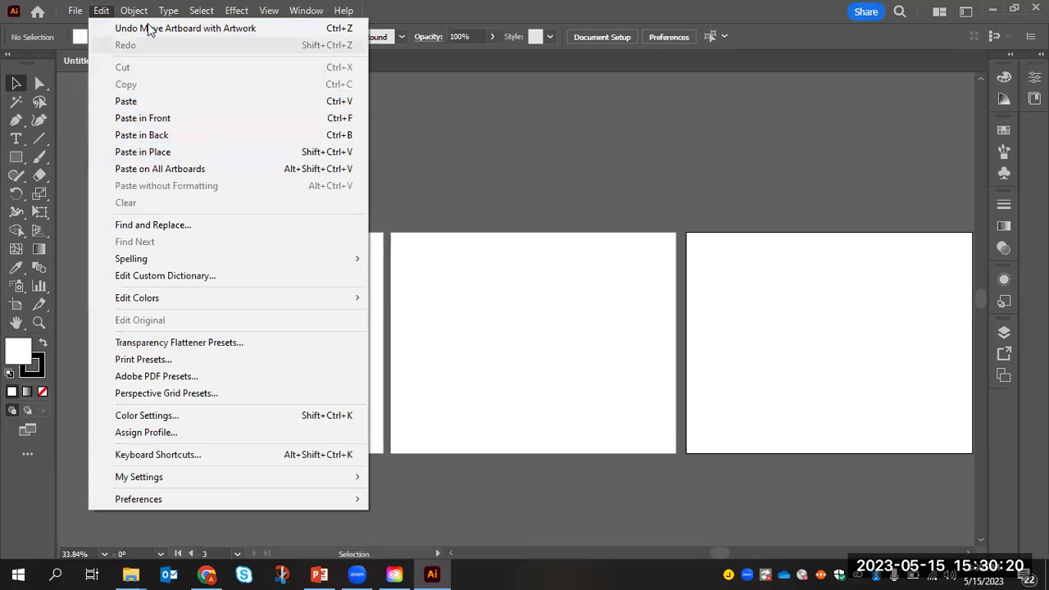
{"action": "mouse_move", "coordinate": [137, 18]}
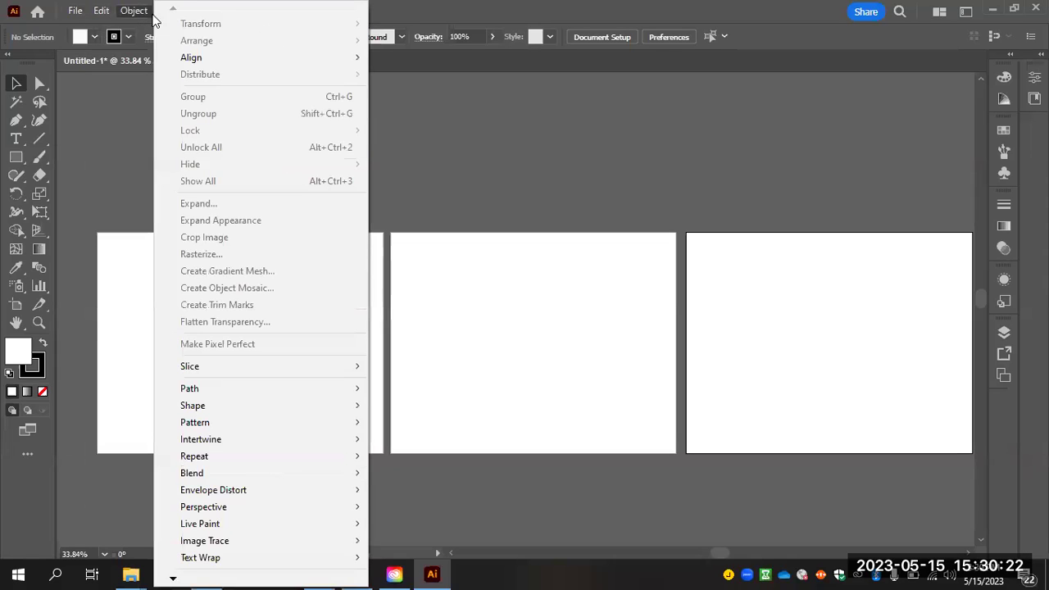
{"action": "key", "text": "Escape"}
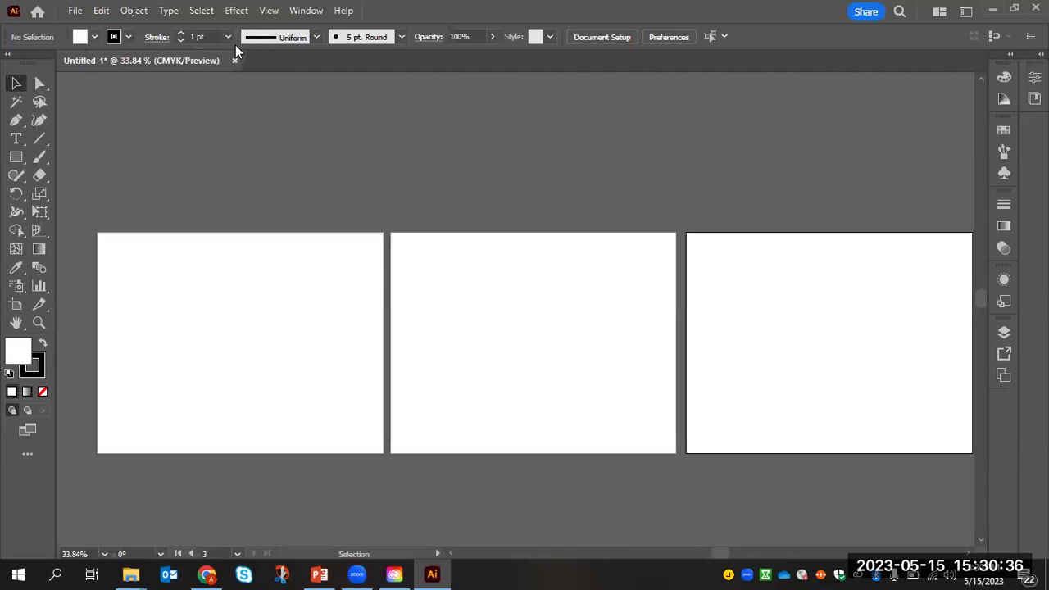
- Activate the Type, Pen, Rectangle, Shape Builder and Gradient tools one after another to compare their control options
{"action": "left_click", "coordinate": [16, 139]}
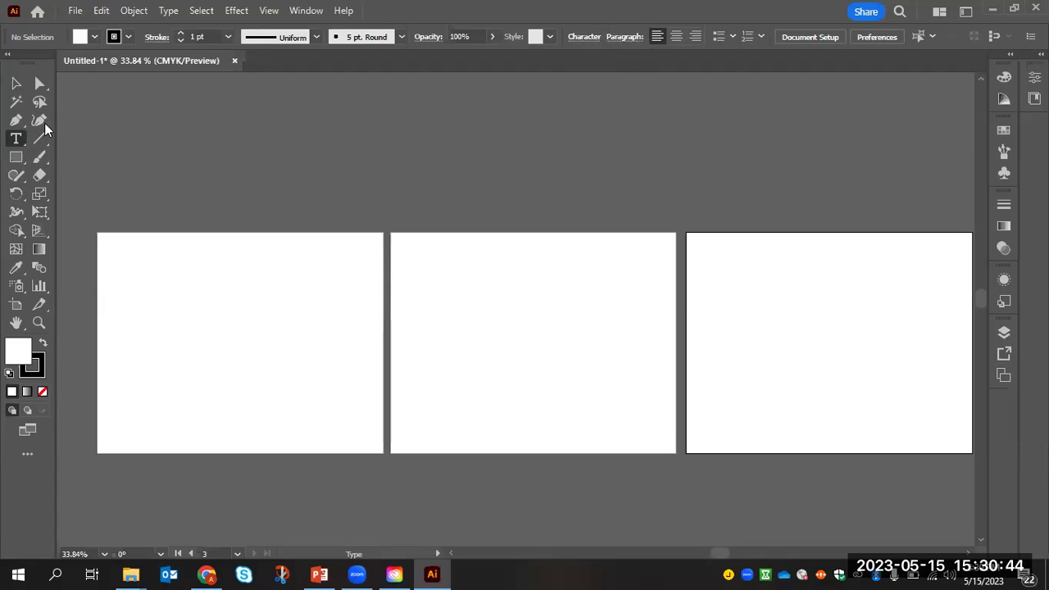
{"action": "left_click", "coordinate": [17, 121]}
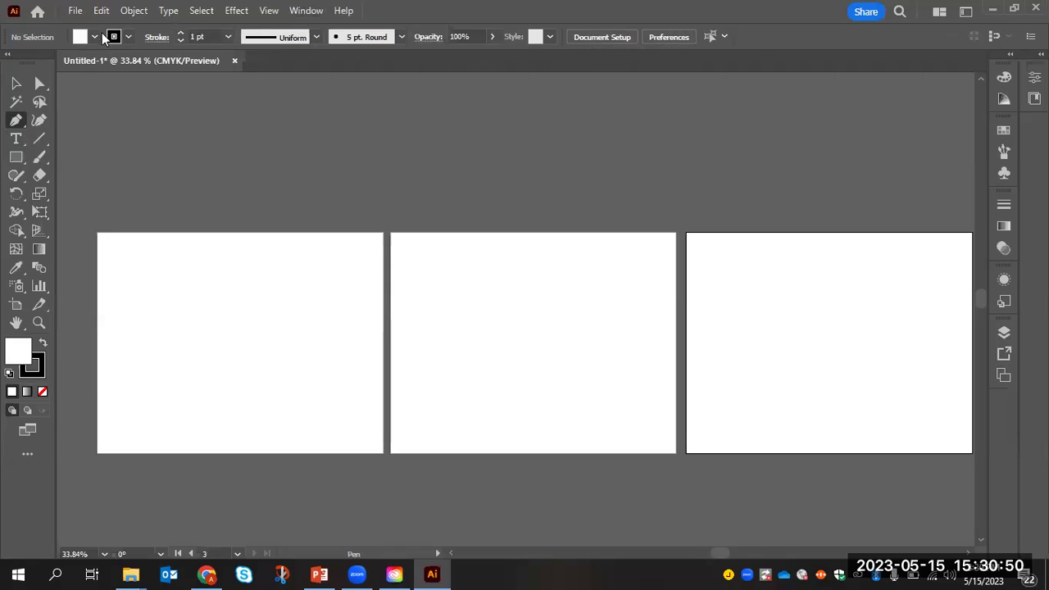
{"action": "left_click", "coordinate": [15, 160]}
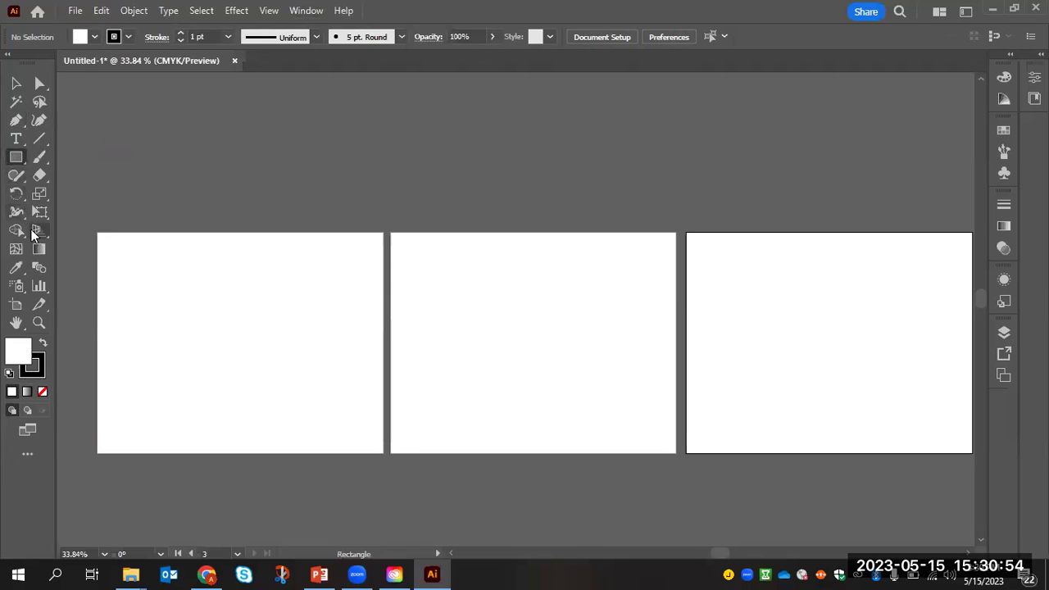
{"action": "left_click", "coordinate": [16, 231]}
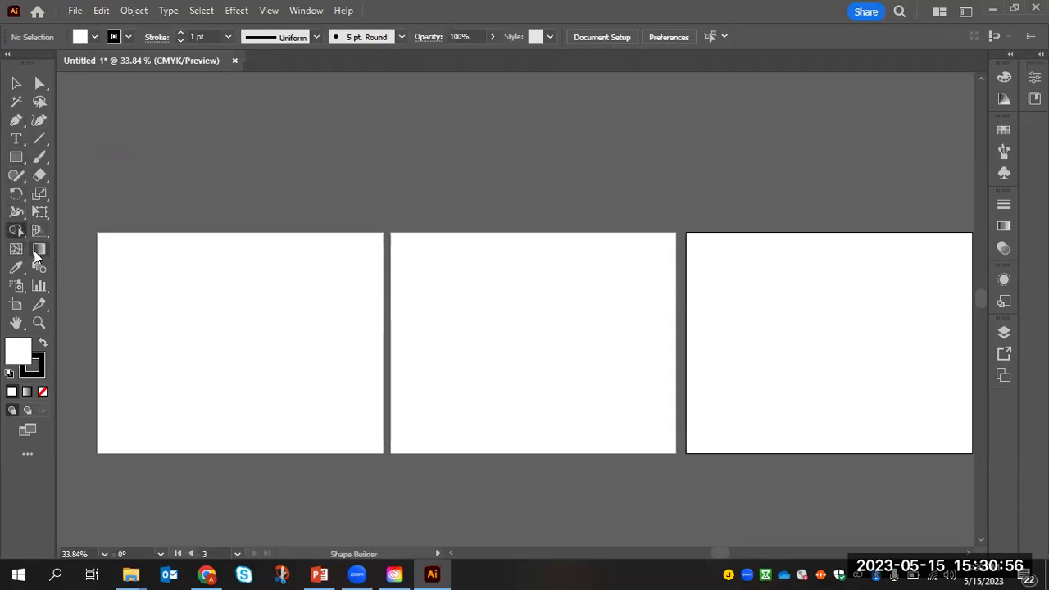
{"action": "left_click", "coordinate": [38, 250]}
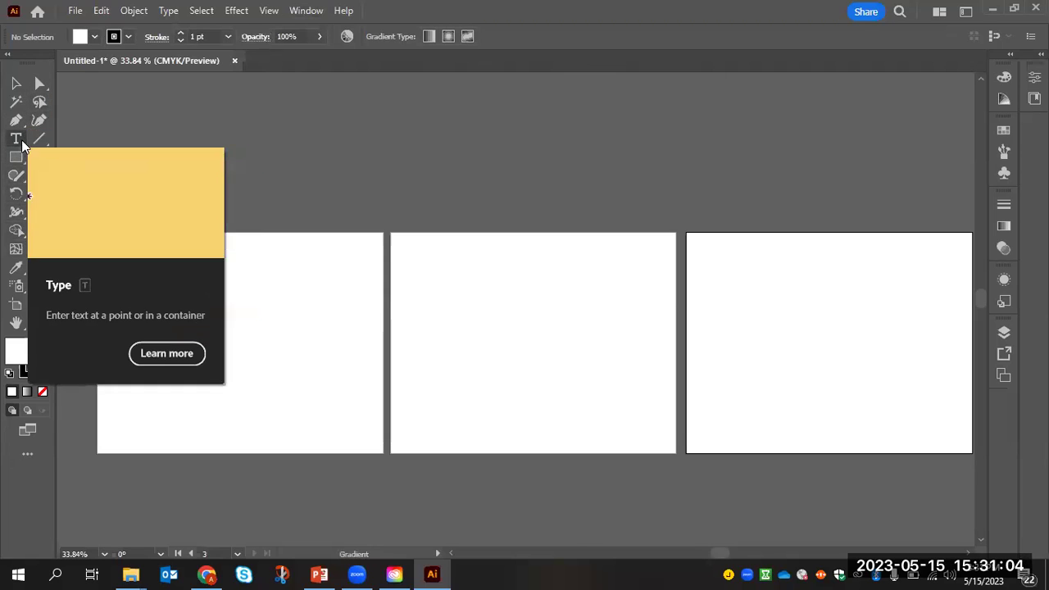
- Examine the tool variants grouped with Direct Selection and with Type, and finish with the Type Tool active
{"action": "left_click", "coordinate": [43, 86]}
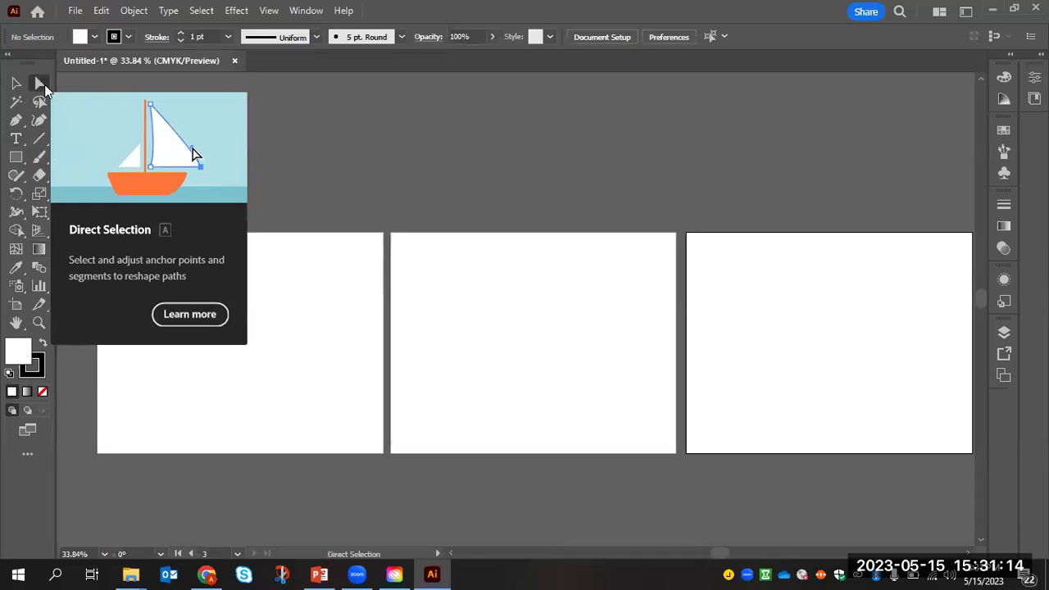
{"action": "left_click", "coordinate": [44, 84]}
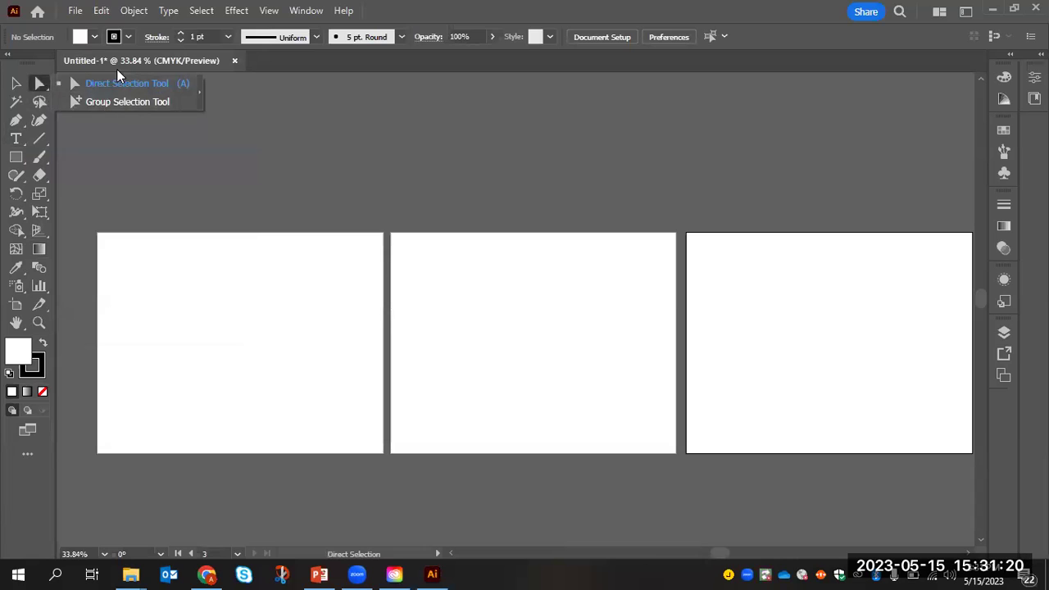
{"action": "left_click", "coordinate": [22, 146]}
{"action": "left_click", "coordinate": [23, 146]}
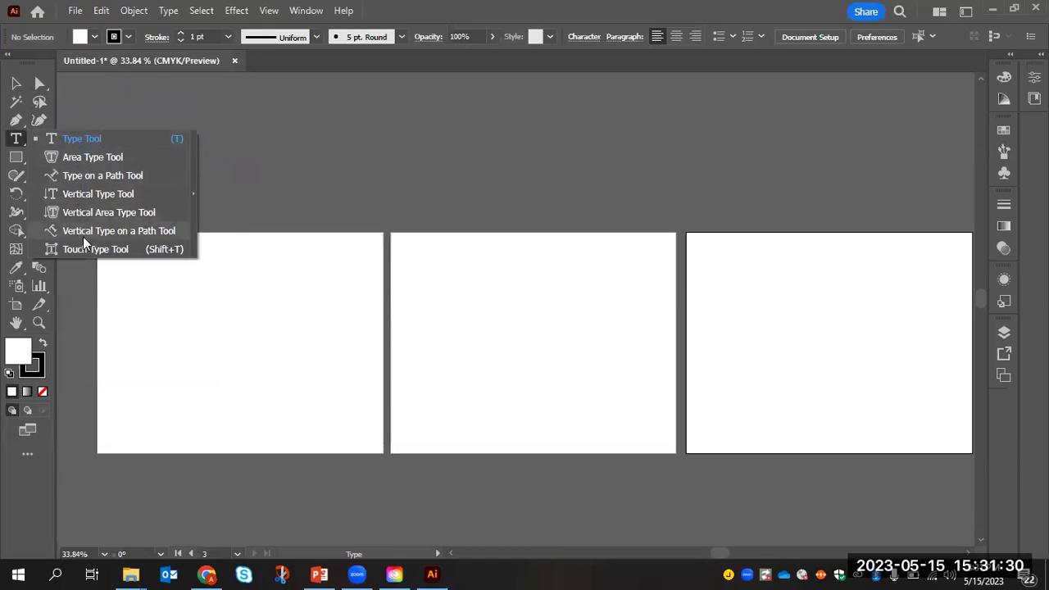
{"action": "left_click", "coordinate": [77, 140]}
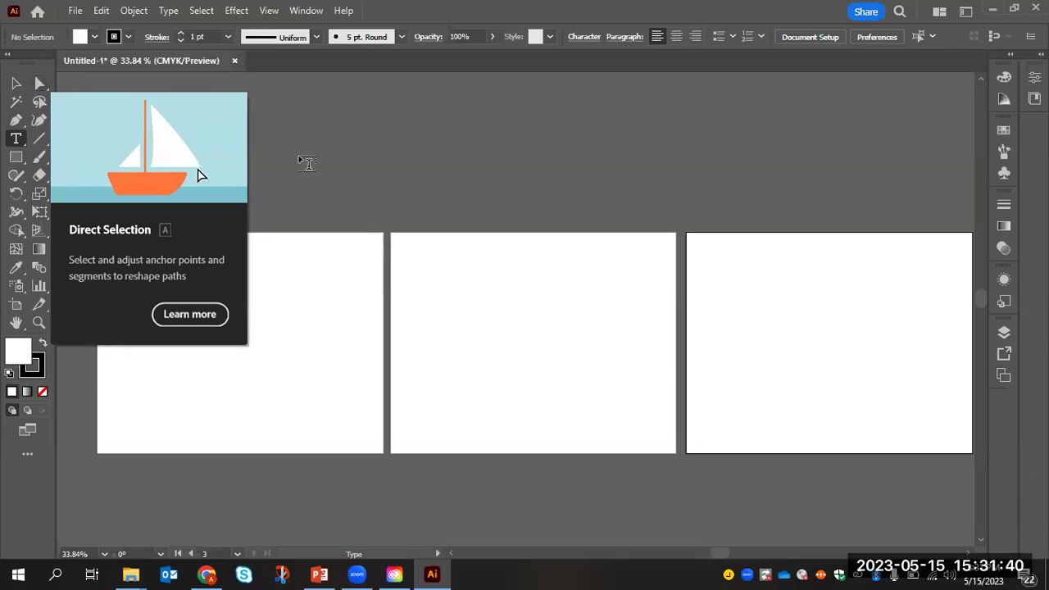
- Look over the expanded docked panels, collapse them again and choose the Essentials Classic workspace
{"action": "left_click", "coordinate": [1012, 57]}
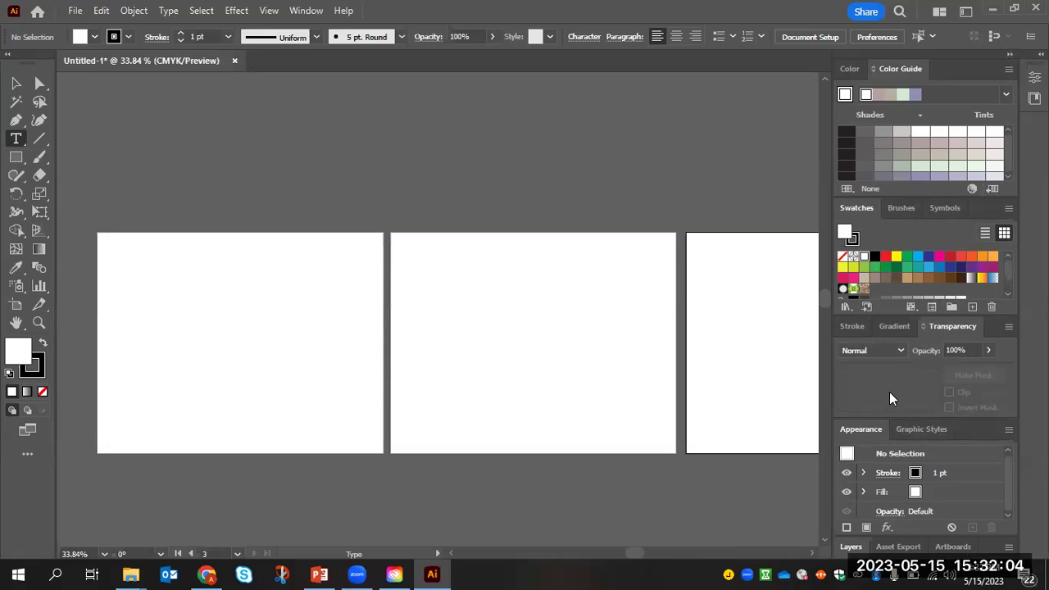
{"action": "left_click", "coordinate": [1010, 57]}
{"action": "left_click", "coordinate": [966, 12]}
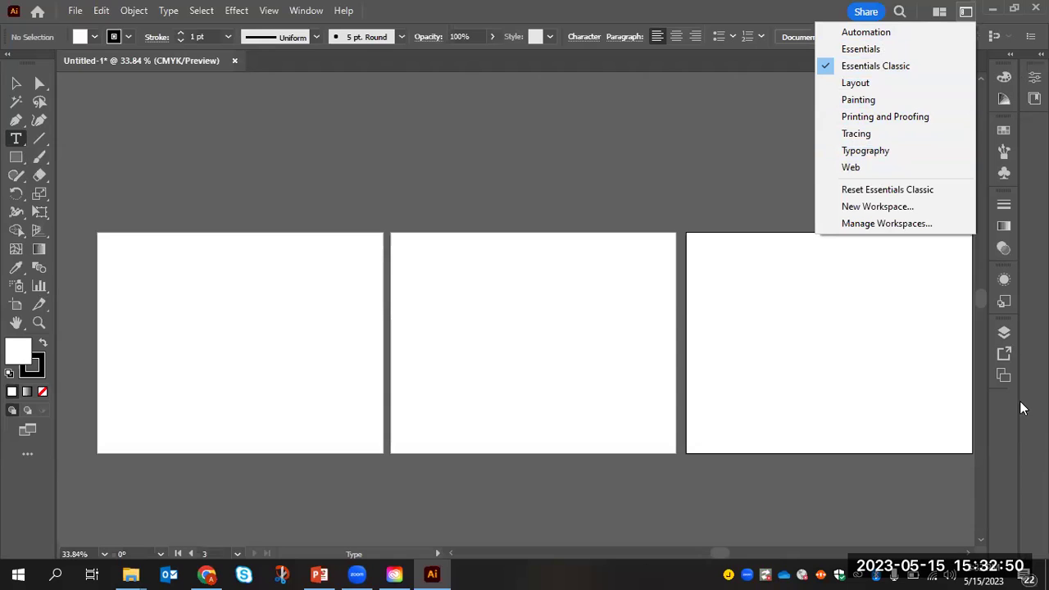
{"action": "left_click", "coordinate": [883, 73]}
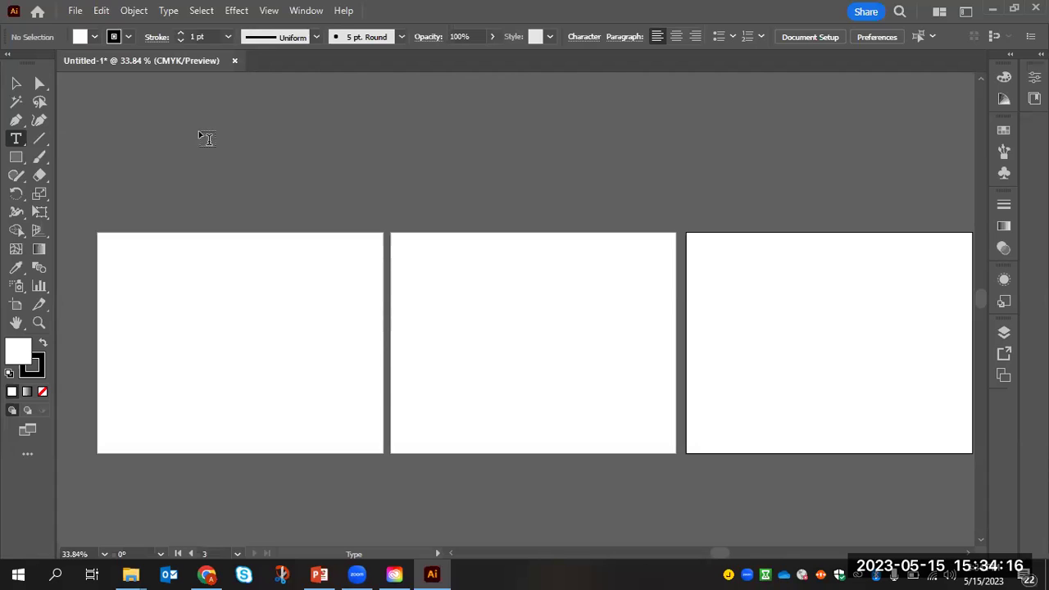
- Load all twelve JPG images from the inspo mood board folder in Downloads for placing as linked files
{"action": "left_click", "coordinate": [75, 10]}
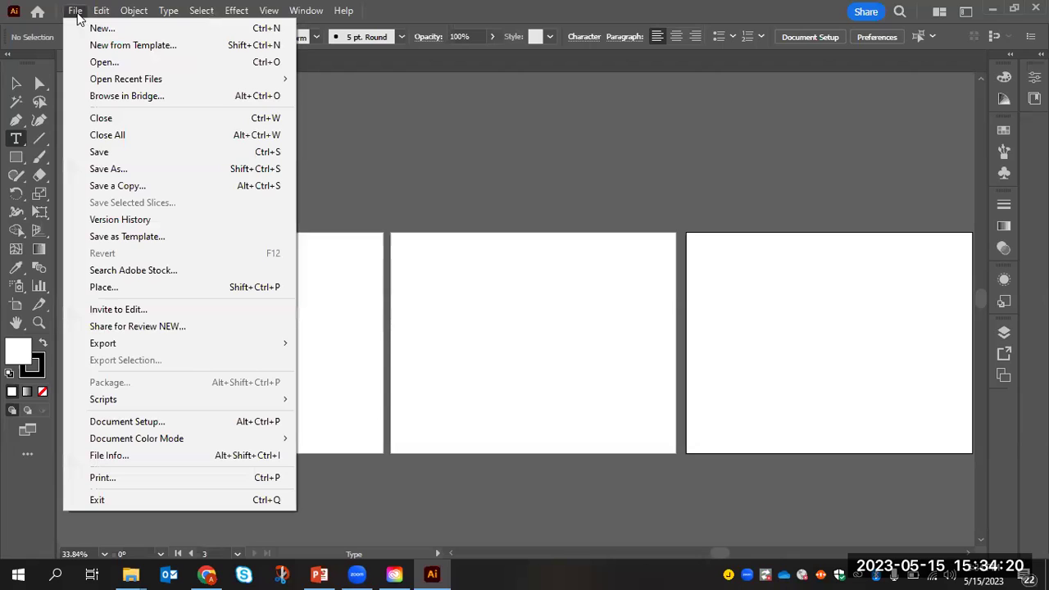
{"action": "left_click", "coordinate": [119, 293]}
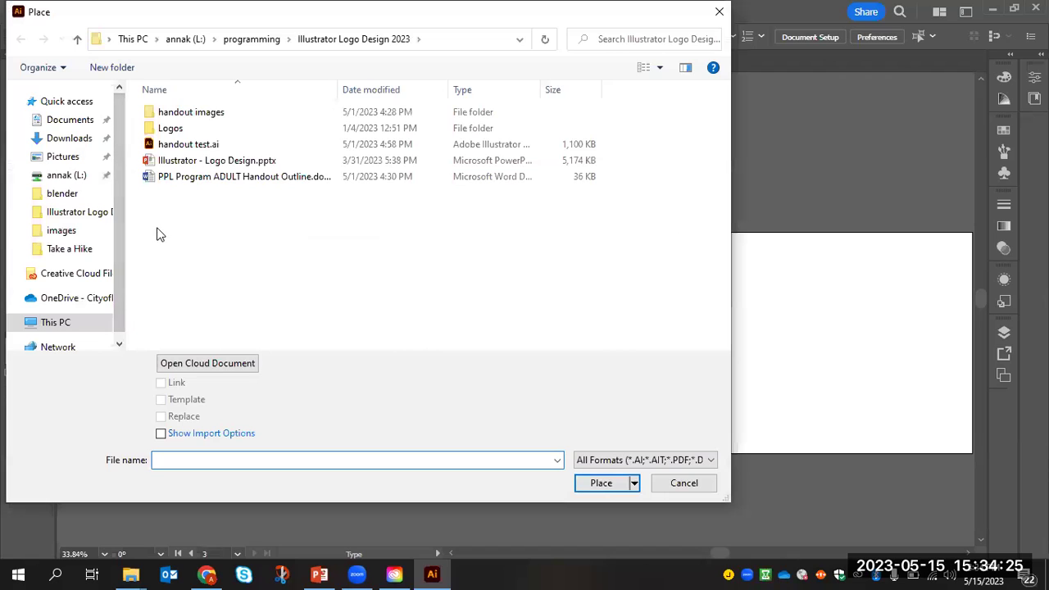
{"action": "left_click", "coordinate": [74, 138]}
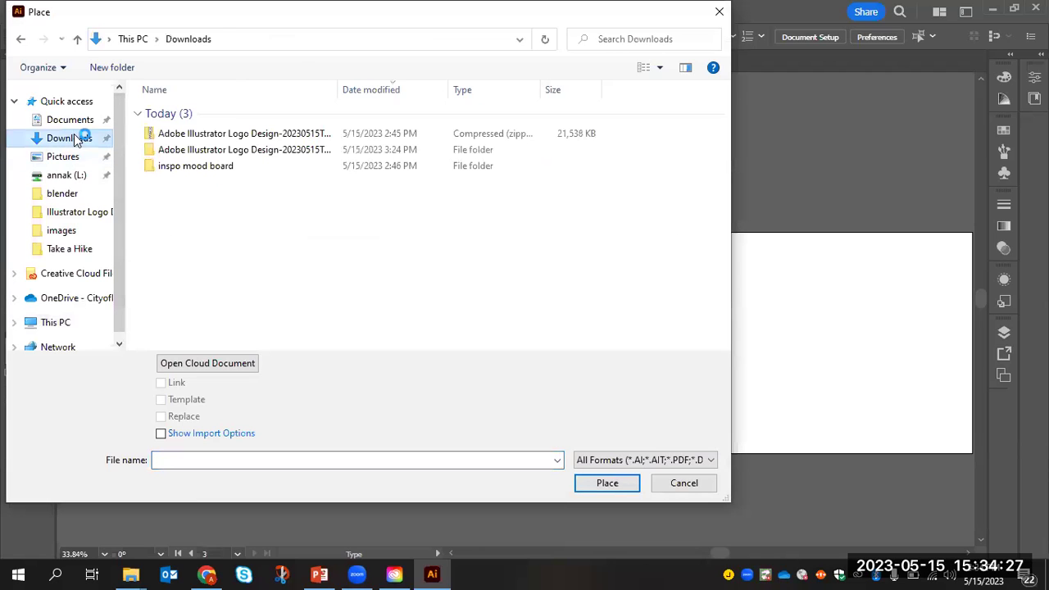
{"action": "double_click", "coordinate": [195, 169]}
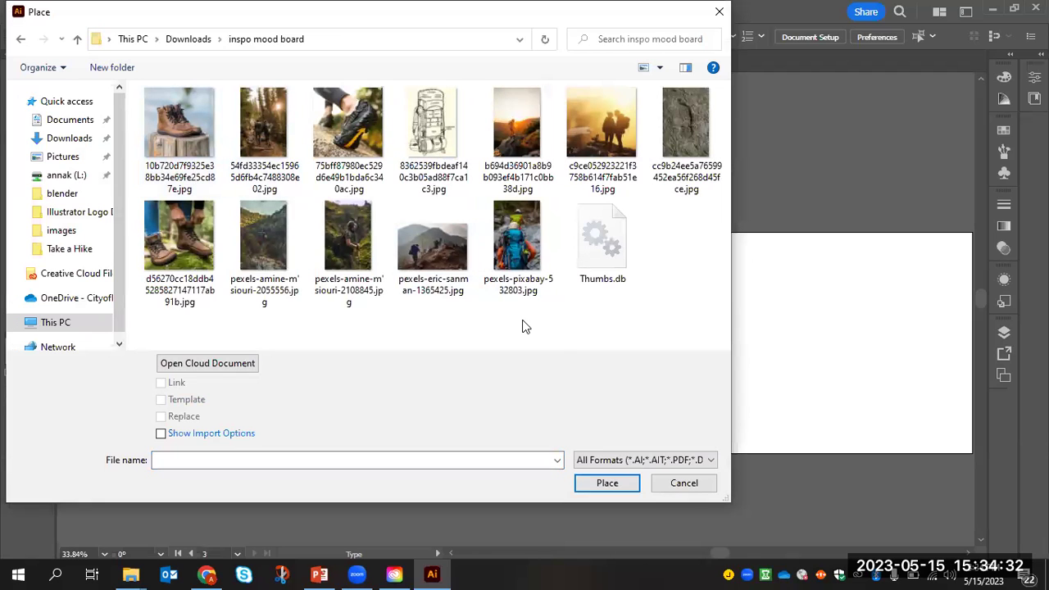
{"action": "left_click", "coordinate": [197, 122]}
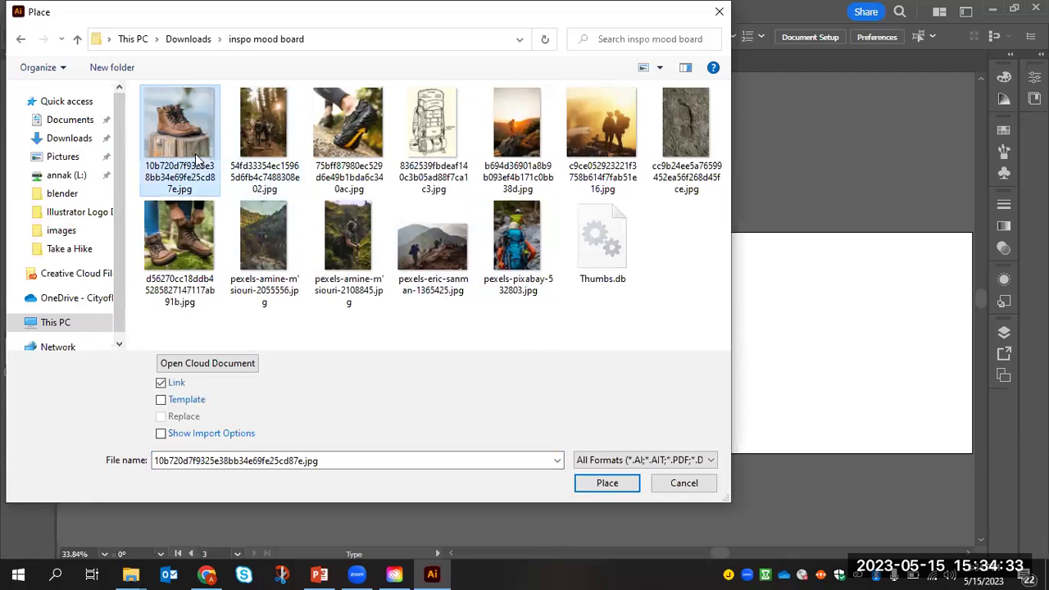
{"action": "left_click", "coordinate": [531, 250], "text": "shift"}
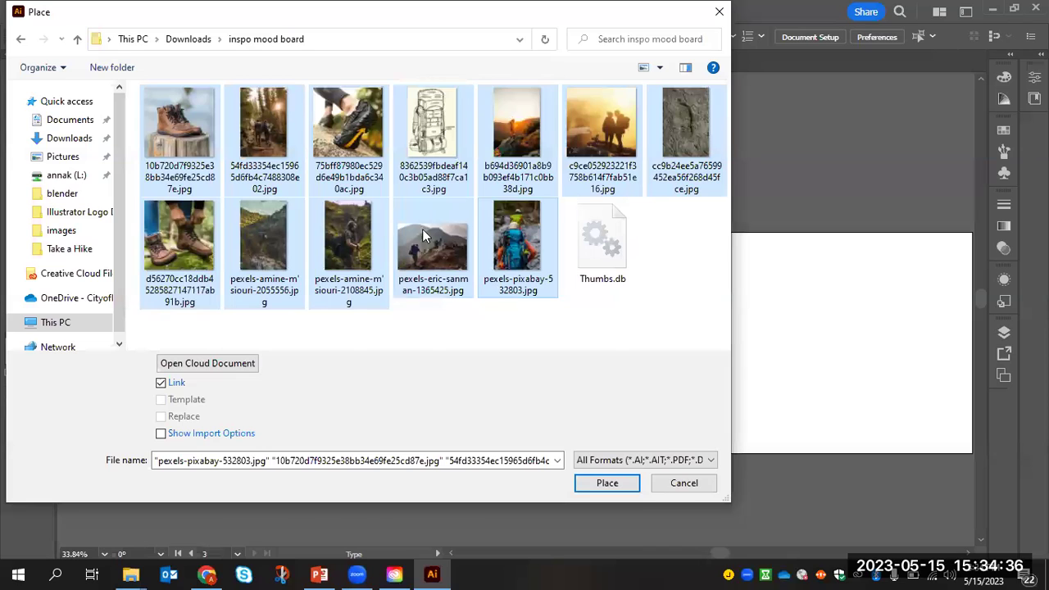
{"action": "left_click", "coordinate": [195, 152]}
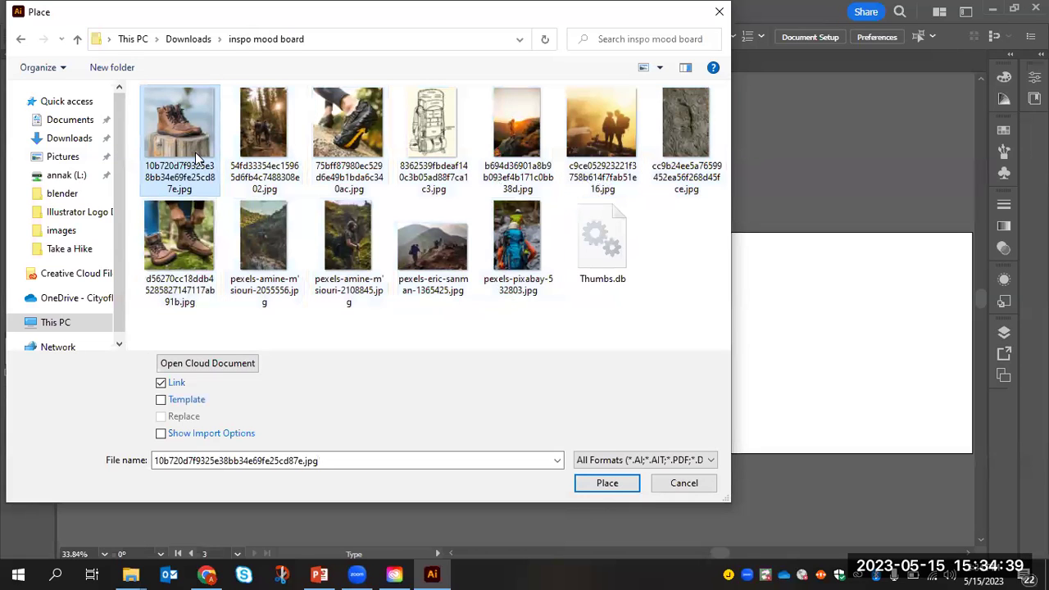
{"action": "left_click", "coordinate": [529, 274], "text": "shift"}
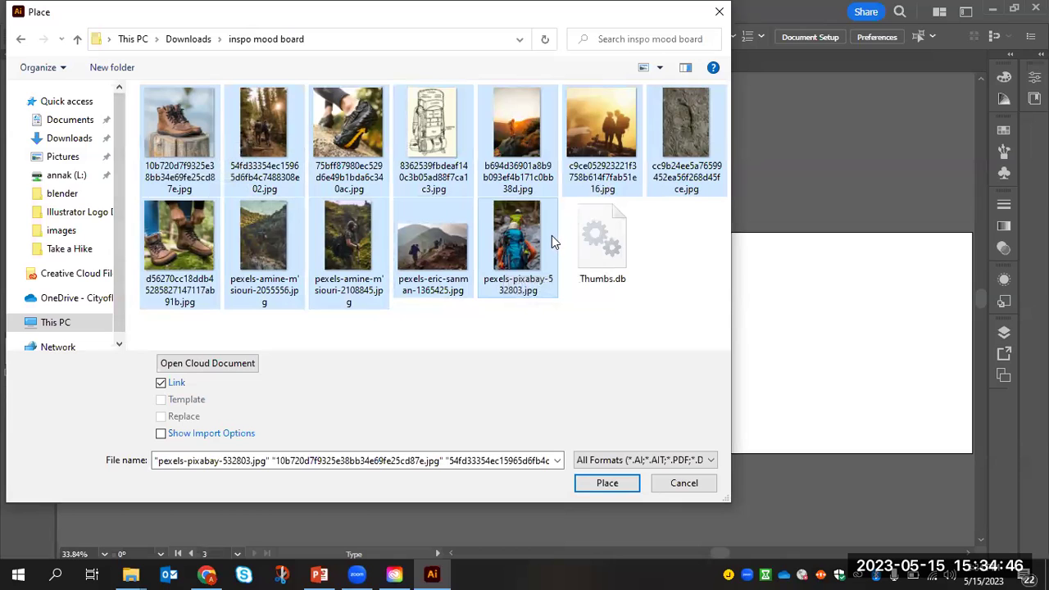
{"action": "left_click", "coordinate": [610, 484]}
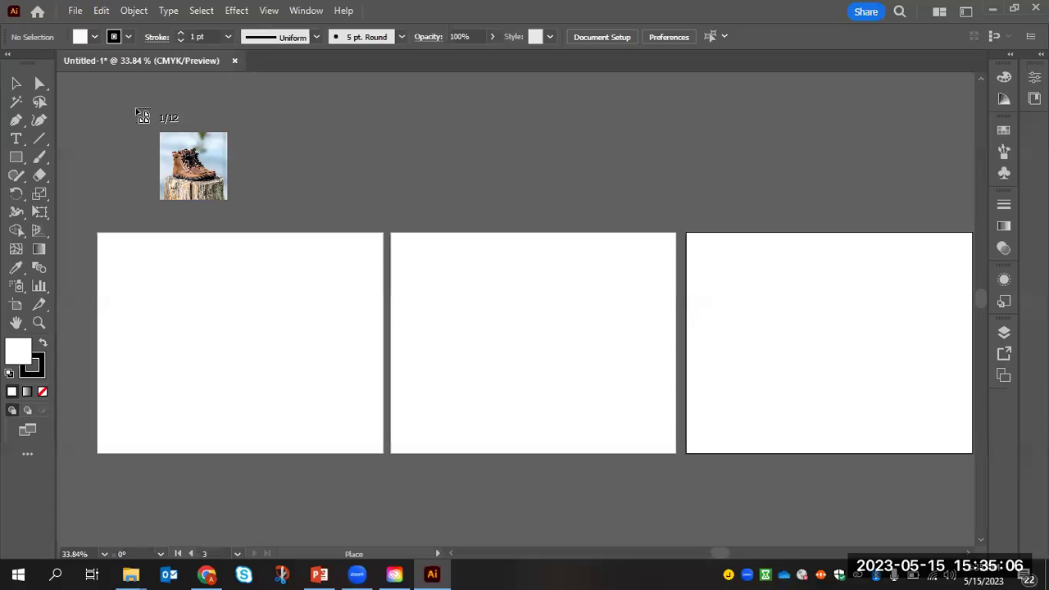
- Place the brown boot, forest hikers, black trail shoe and backpack sketch images in a row on the canvas above the artboards
{"action": "scroll", "coordinate": [141, 115], "scroll_direction": "up", "scroll_amount": 5}
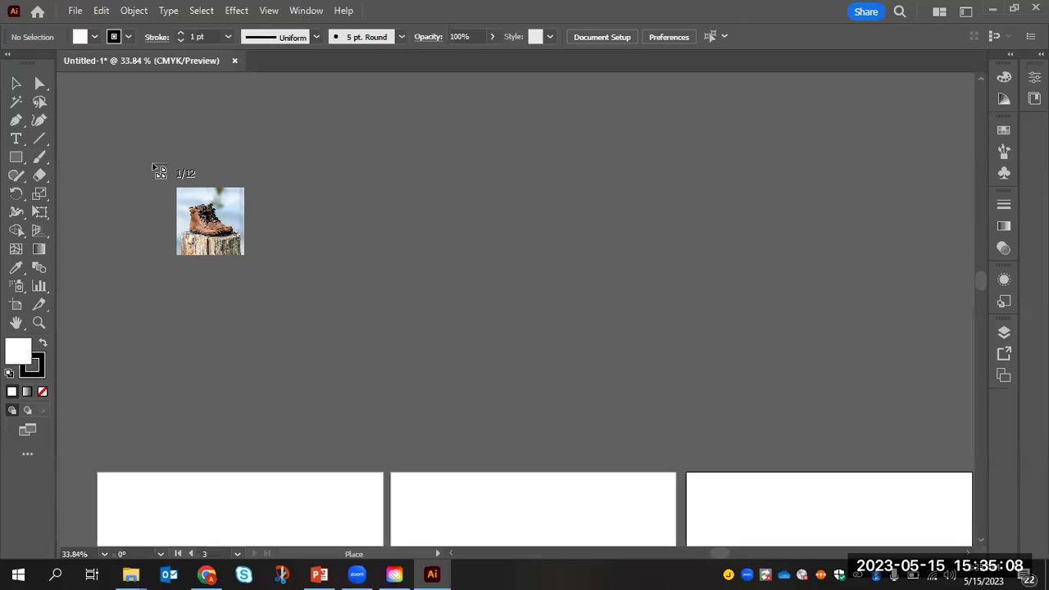
{"action": "scroll", "coordinate": [160, 172], "scroll_direction": "down", "scroll_amount": 5}
{"action": "scroll", "coordinate": [160, 172], "scroll_direction": "up", "scroll_amount": 2}
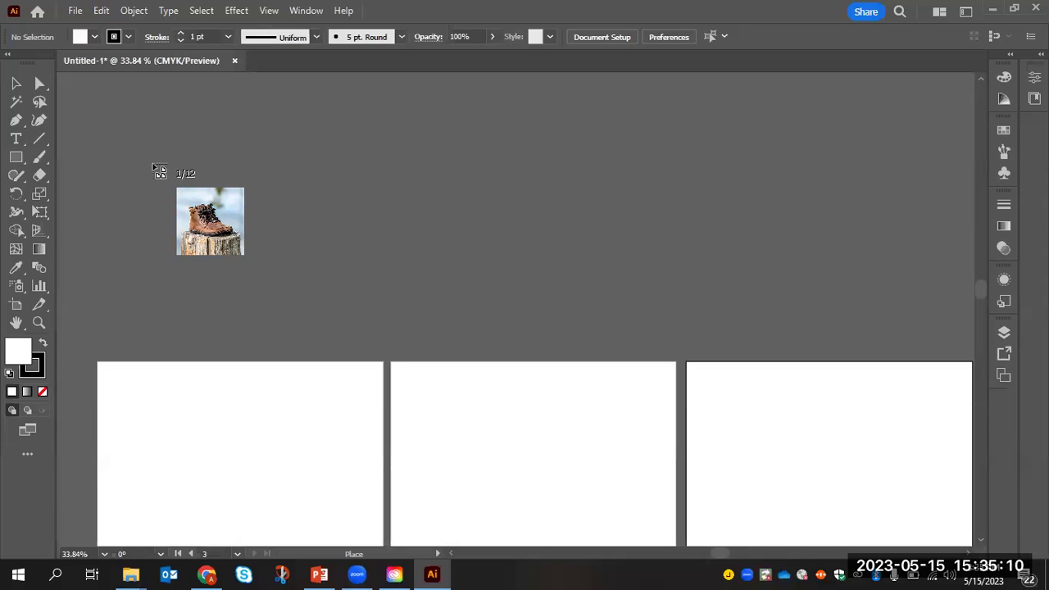
{"action": "scroll", "coordinate": [160, 172], "scroll_direction": "down", "scroll_amount": 2}
{"action": "scroll", "coordinate": [160, 172], "scroll_direction": "down", "scroll_amount": 2}
{"action": "scroll", "coordinate": [159, 172], "scroll_direction": "up", "scroll_amount": 7}
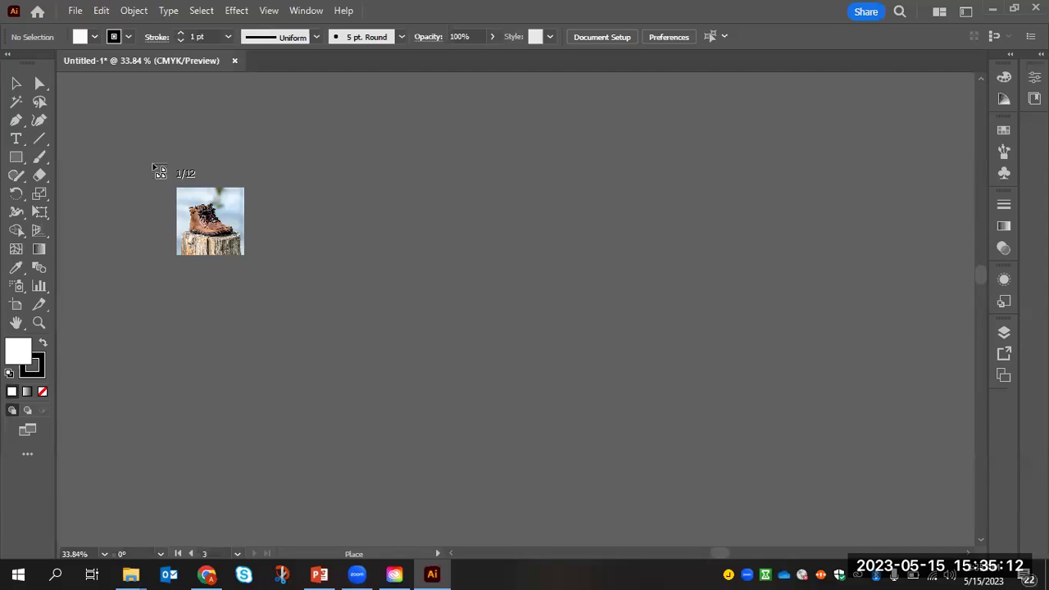
{"action": "left_click", "coordinate": [105, 156]}
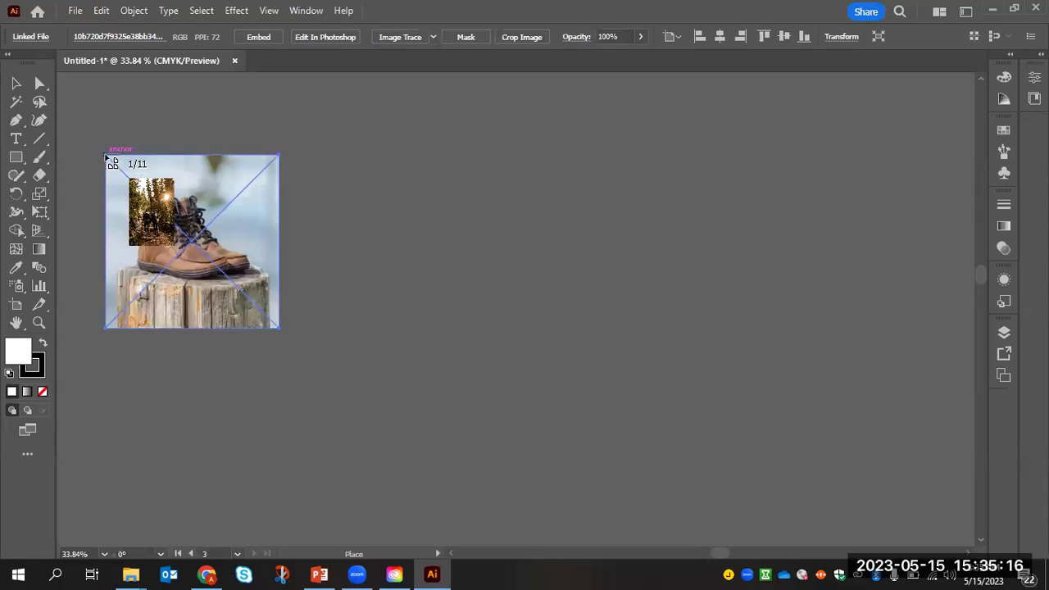
{"action": "left_click", "coordinate": [293, 155]}
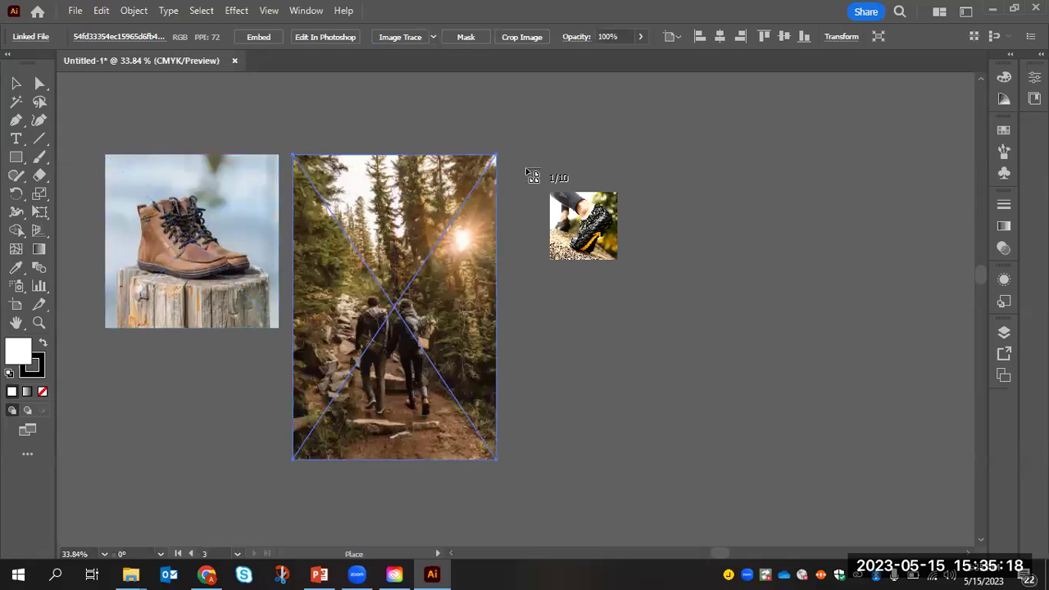
{"action": "left_click_drag", "start_coordinate": [515, 159], "coordinate": [657, 369]}
{"action": "mouse_move", "coordinate": [687, 159]}
{"action": "left_mouse_down"}
{"action": "mouse_move", "coordinate": [752, 243]}
{"action": "mouse_move", "coordinate": [786, 318]}
{"action": "left_mouse_up"}
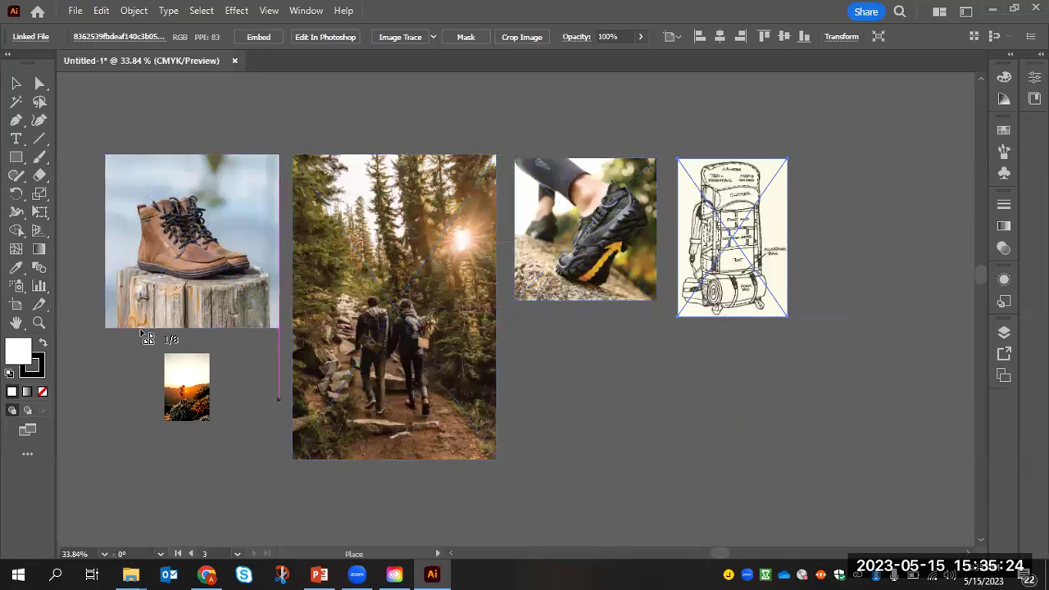
- Place the two sunset hiker photos below the boot, the footprint below the trail shoe, and the boot-lacing photo beside the footprint
{"action": "scroll", "coordinate": [152, 335], "scroll_direction": "down", "scroll_amount": 5}
{"action": "scroll", "coordinate": [152, 335], "scroll_direction": "up", "scroll_amount": 4}
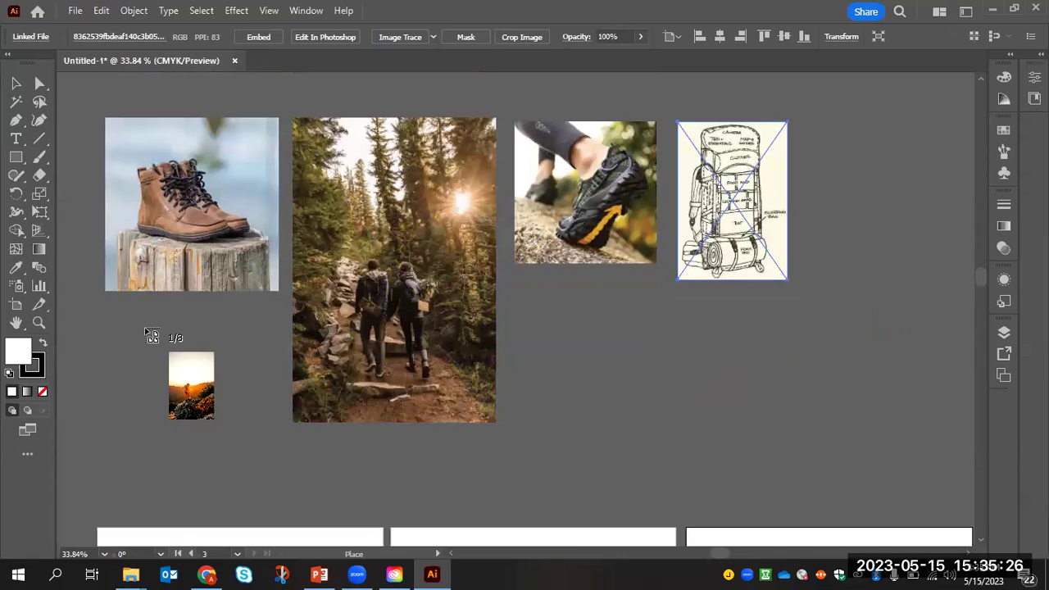
{"action": "left_click_drag", "start_coordinate": [105, 308], "coordinate": [197, 405]}
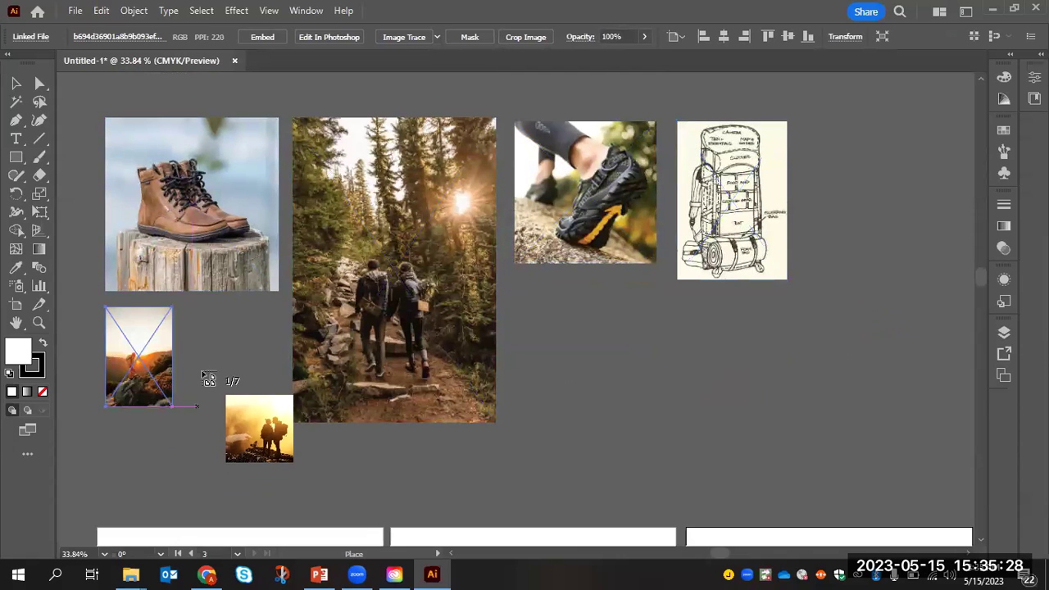
{"action": "left_click_drag", "start_coordinate": [192, 307], "coordinate": [282, 433]}
{"action": "left_click_drag", "start_coordinate": [519, 281], "coordinate": [604, 402]}
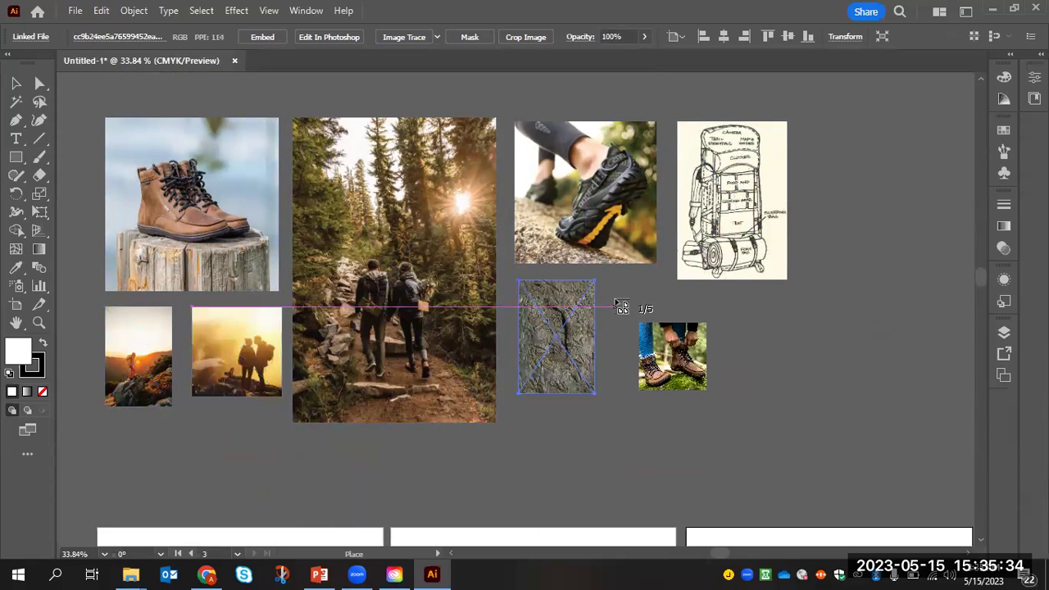
{"action": "left_click_drag", "start_coordinate": [612, 295], "coordinate": [711, 440]}
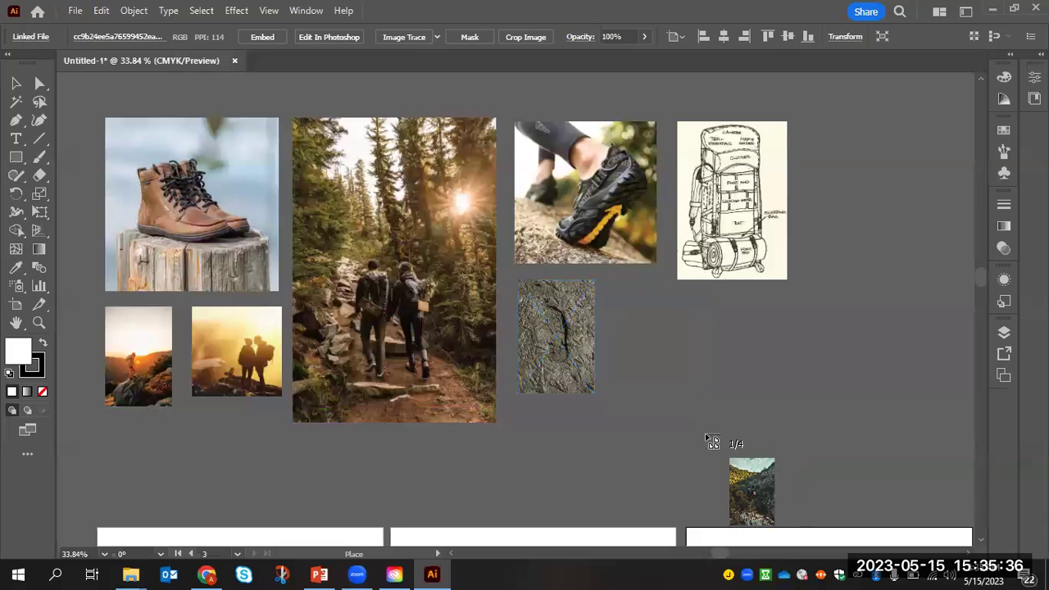
- Place the valley photo beside the boot-lacing photo, and the green-forest hiker, ridge hikers and blue-backpack hiker in a row below the sunset photos
{"action": "left_click_drag", "start_coordinate": [725, 297], "coordinate": [811, 418]}
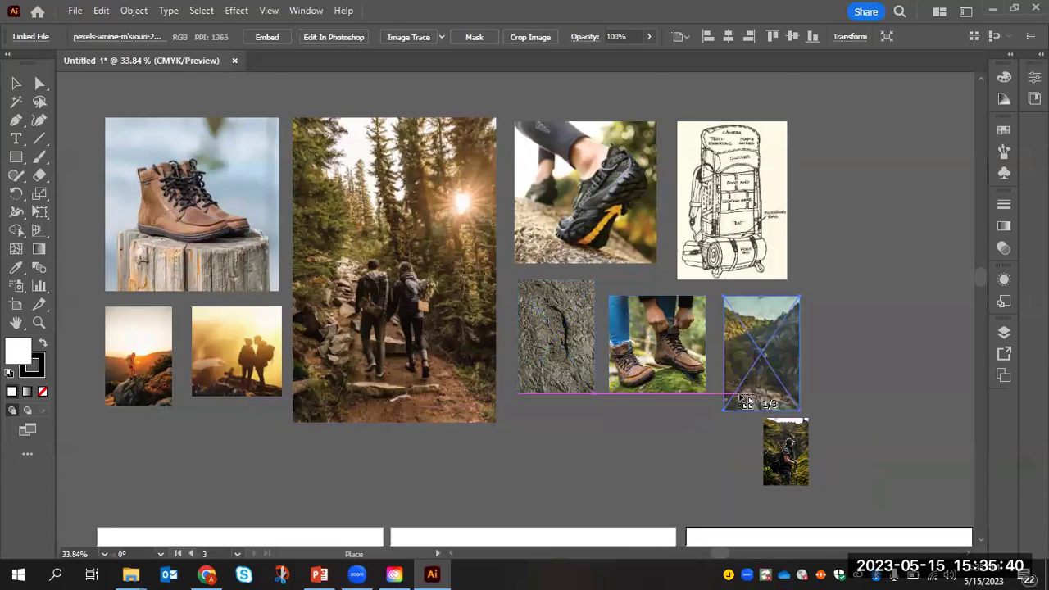
{"action": "scroll", "coordinate": [746, 401], "scroll_direction": "down", "scroll_amount": 3}
{"action": "scroll", "coordinate": [746, 402], "scroll_direction": "up", "scroll_amount": 4}
{"action": "scroll", "coordinate": [746, 402], "scroll_direction": "down", "scroll_amount": 1}
{"action": "scroll", "coordinate": [746, 402], "scroll_direction": "up", "scroll_amount": 1}
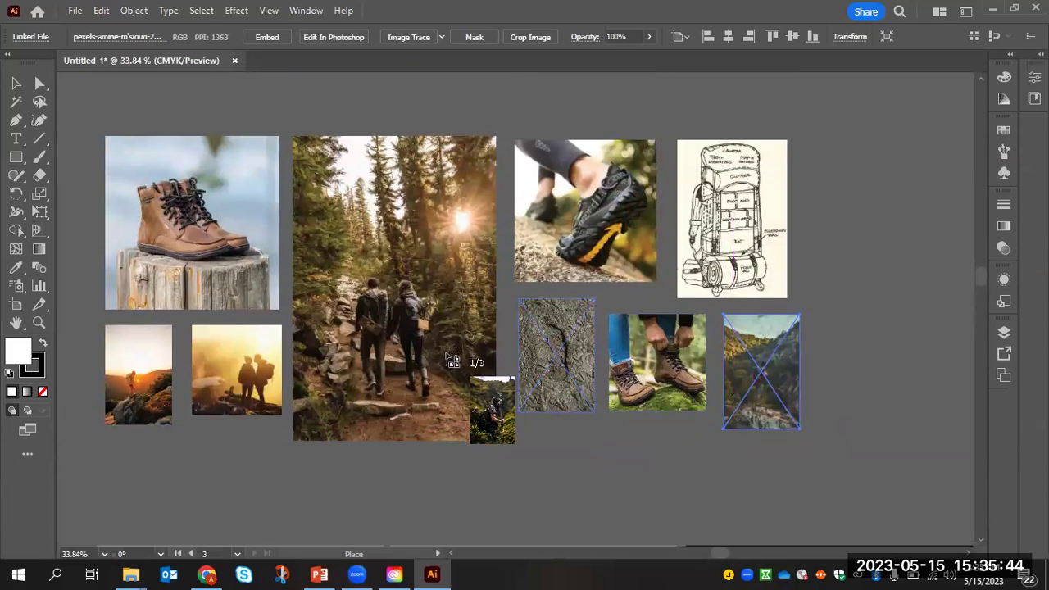
{"action": "scroll", "coordinate": [374, 363], "scroll_direction": "down", "scroll_amount": 3}
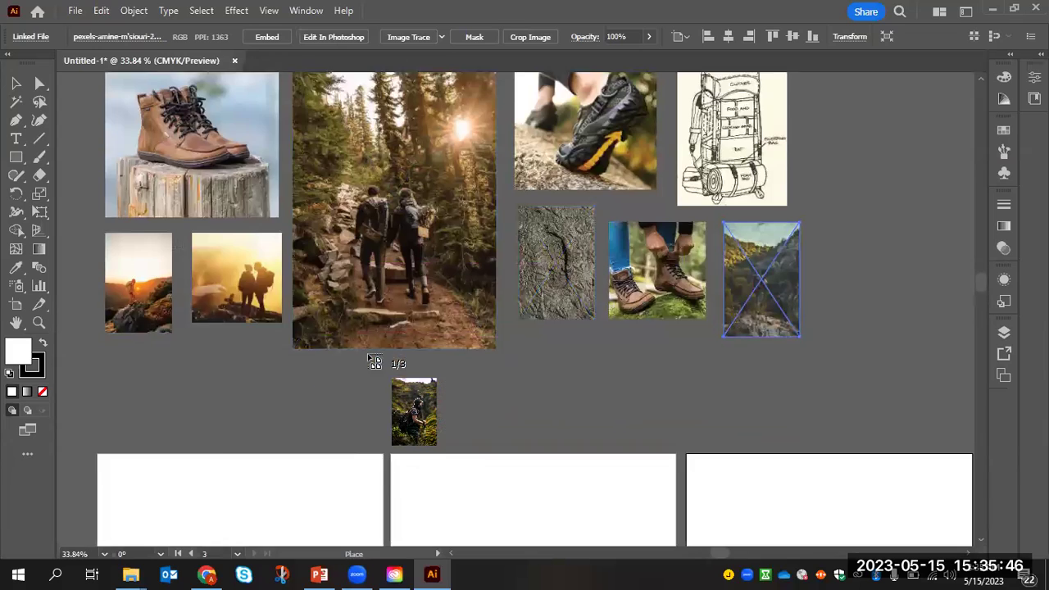
{"action": "scroll", "coordinate": [375, 363], "scroll_direction": "up", "scroll_amount": 1}
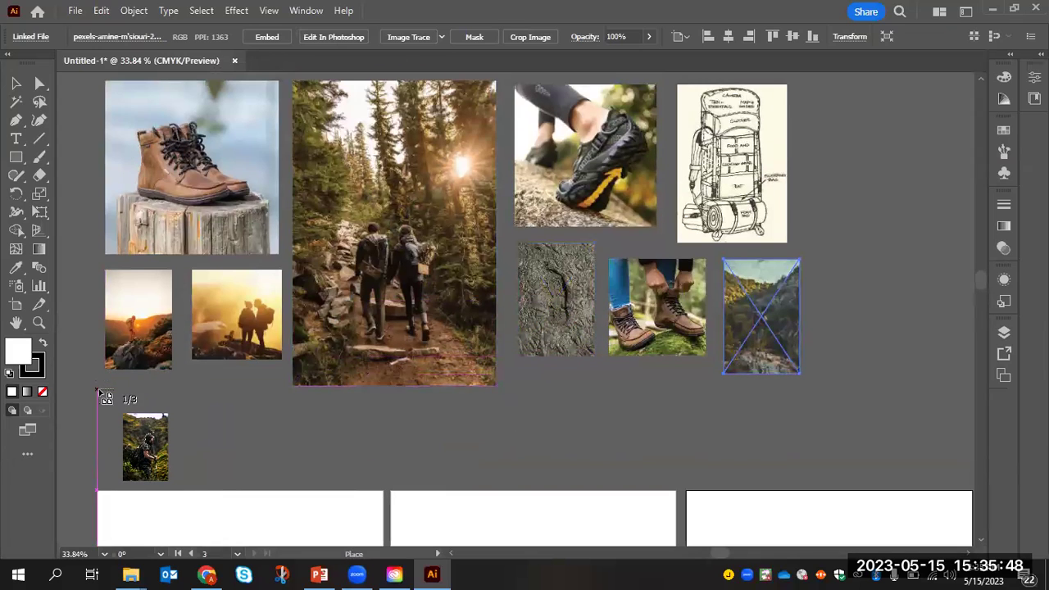
{"action": "left_click_drag", "start_coordinate": [157, 447], "coordinate": [217, 492]}
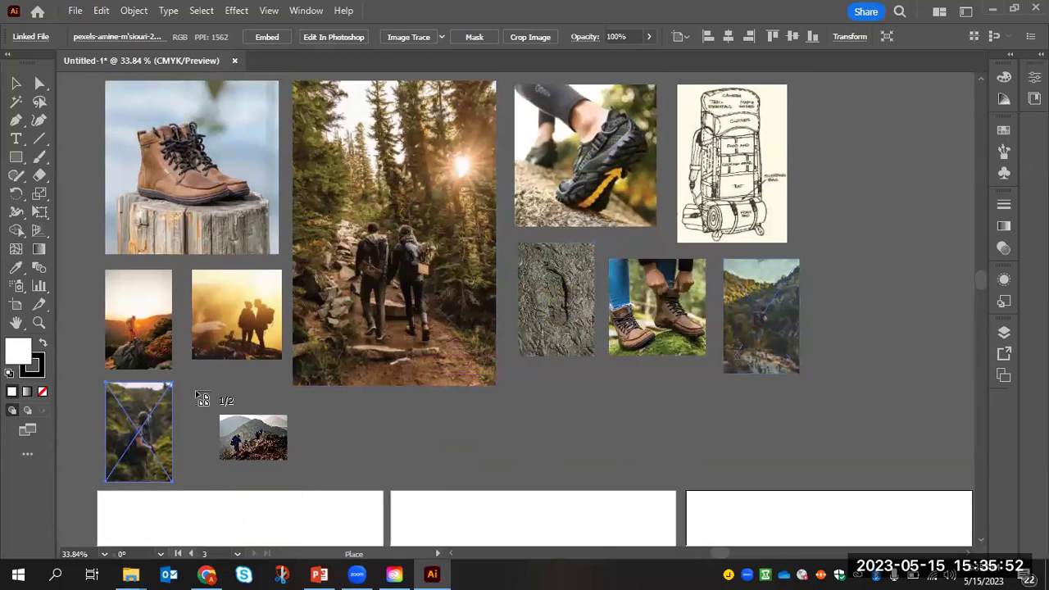
{"action": "left_click_drag", "start_coordinate": [246, 449], "coordinate": [304, 504]}
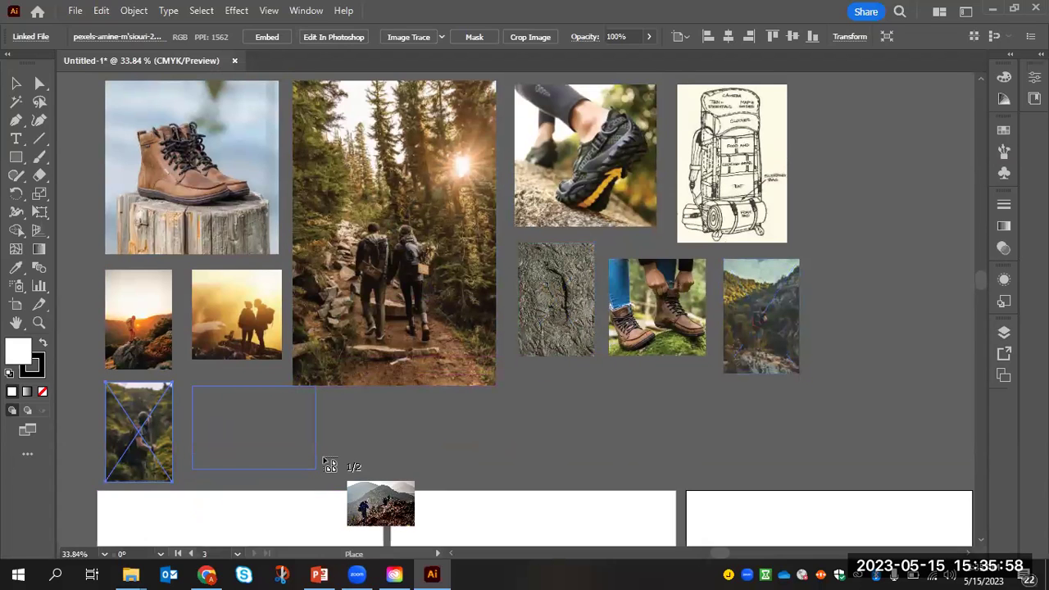
{"action": "left_click_drag", "start_coordinate": [328, 465], "coordinate": [328, 464]}
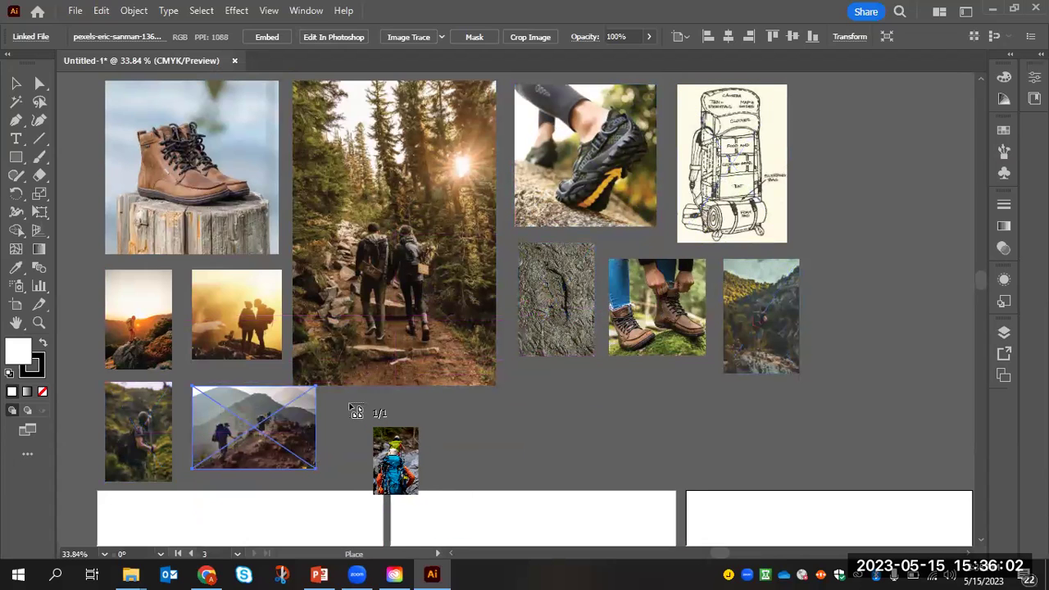
{"action": "left_click_drag", "start_coordinate": [345, 386], "coordinate": [464, 482]}
{"action": "left_click", "coordinate": [382, 224], "text": "shift"}
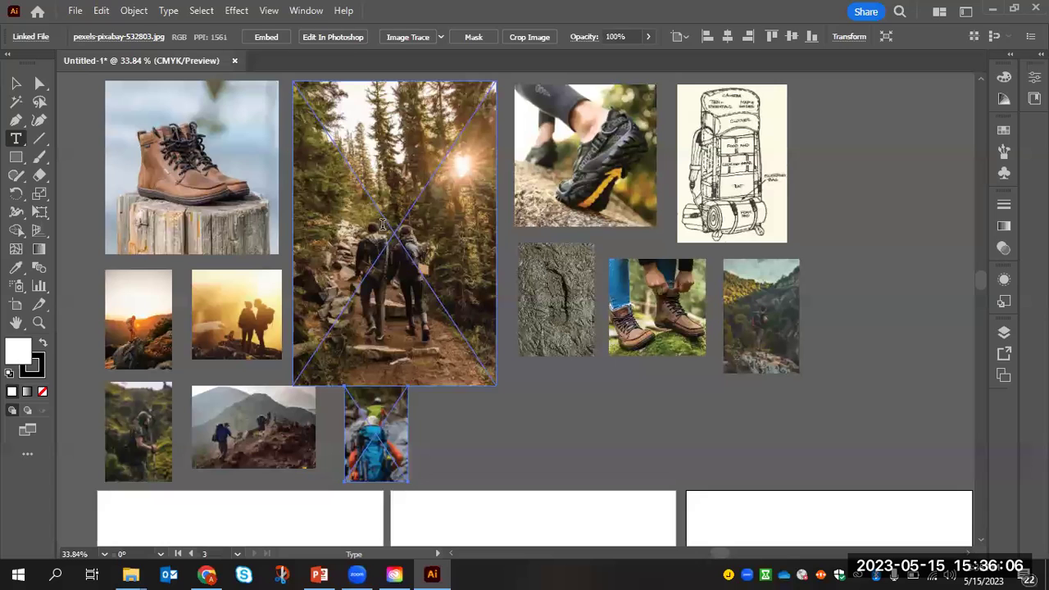
{"action": "left_click", "coordinate": [382, 224]}
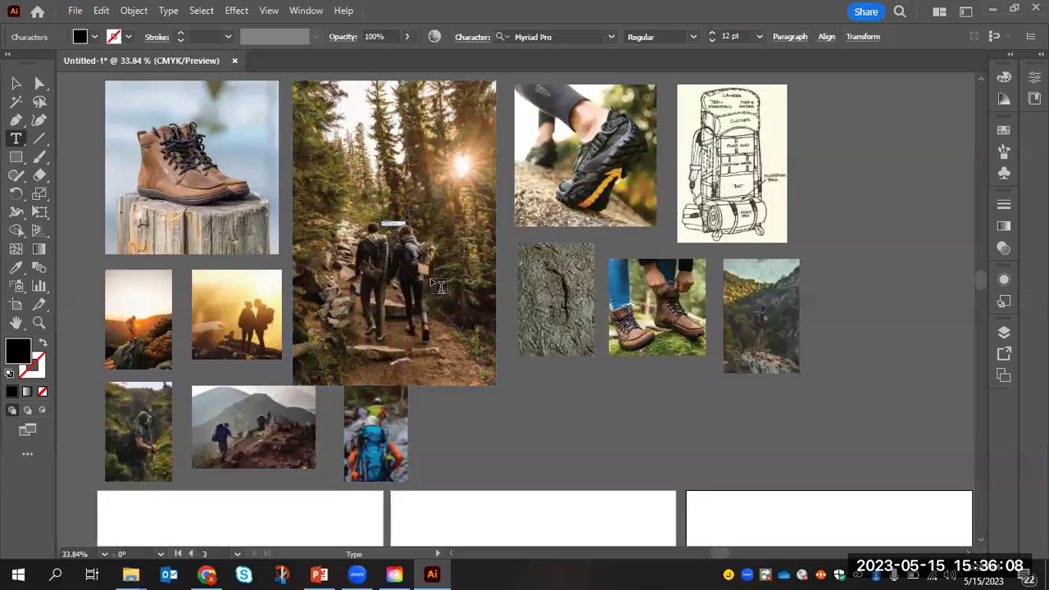
{"action": "key", "text": "Escape"}
{"action": "left_click", "coordinate": [482, 354]}
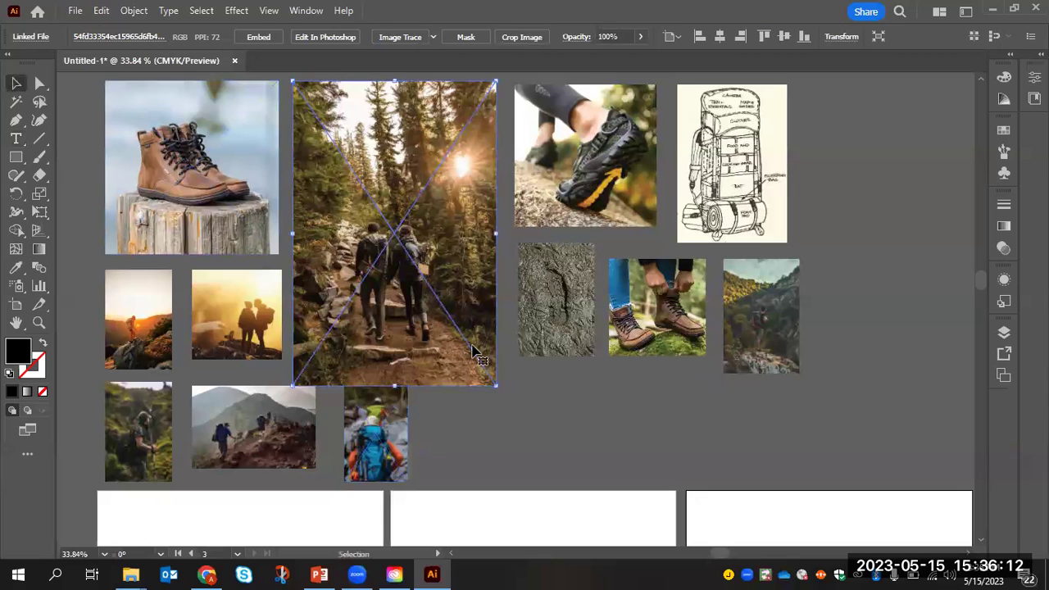
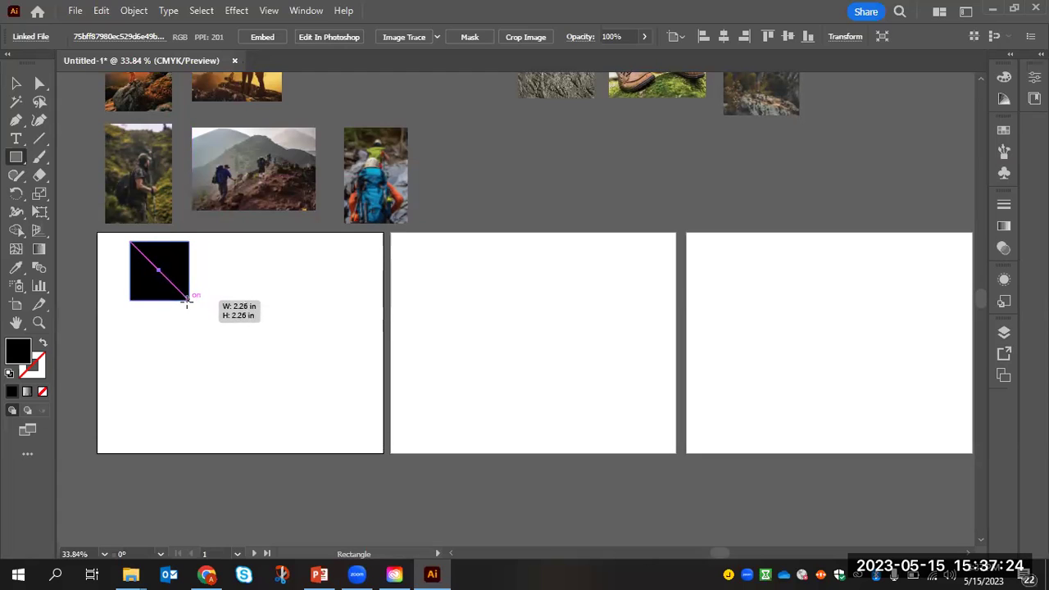
- Draw a black square about 2.42 in wide near the upper-left corner of the first artboard and deselect it
{"action": "left_click", "coordinate": [190, 306]}
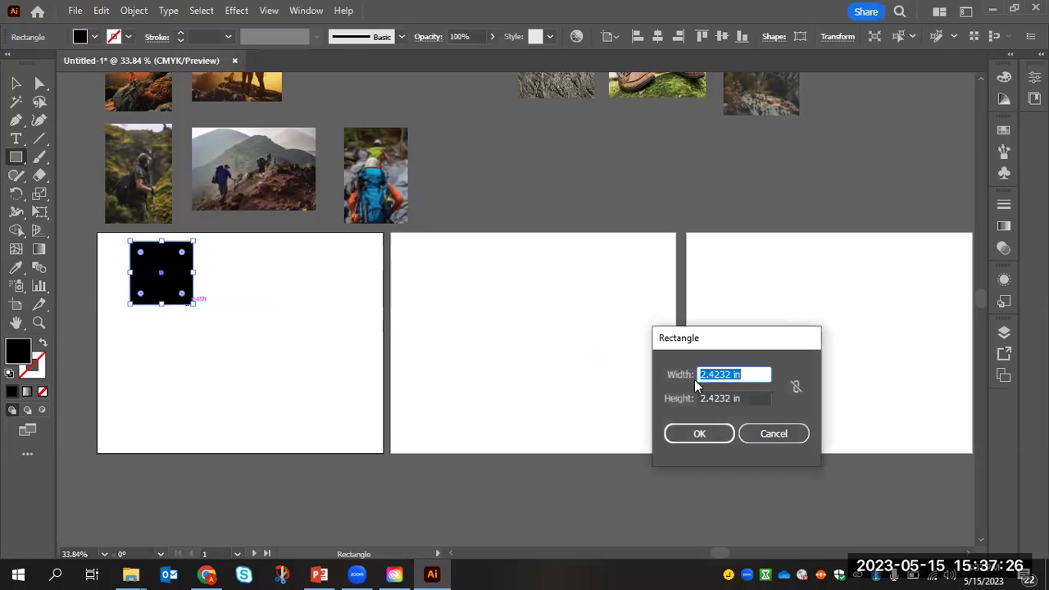
{"action": "key", "text": "shift"}
{"action": "key", "text": "shift"}
{"action": "key", "text": "shift"}
{"action": "key", "text": "shift"}
{"action": "key", "text": "shift"}
{"action": "left_click", "coordinate": [773, 434]}
{"action": "left_click", "coordinate": [412, 215]}
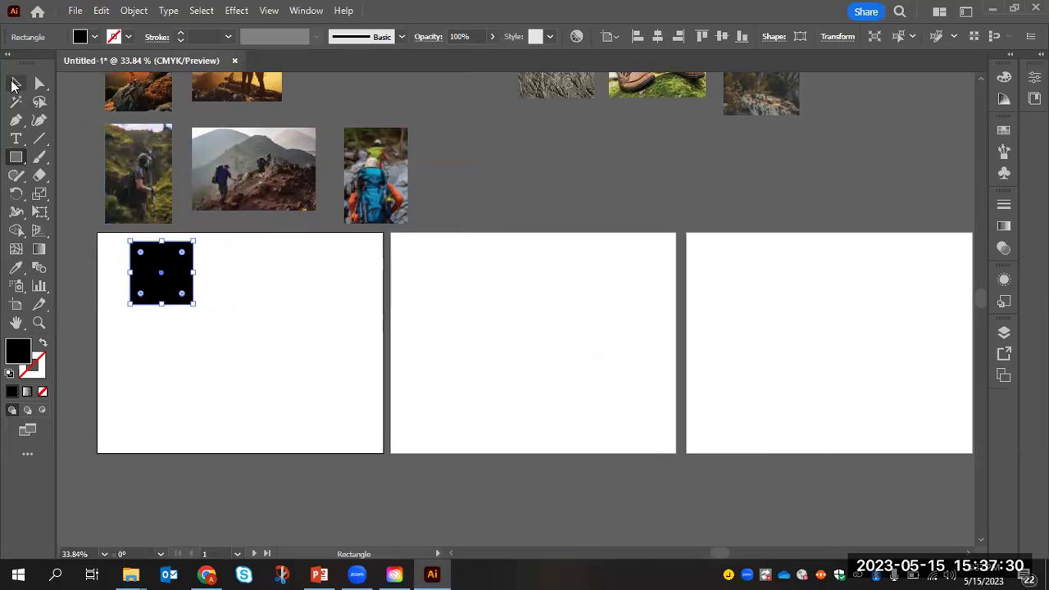
{"action": "left_click", "coordinate": [14, 83]}
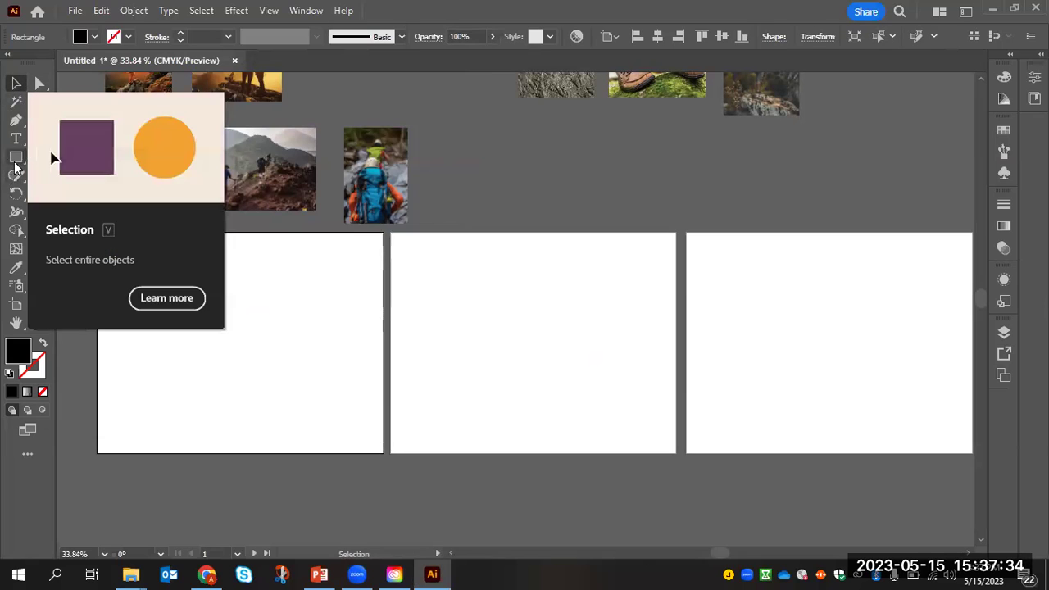
{"action": "left_click", "coordinate": [250, 303]}
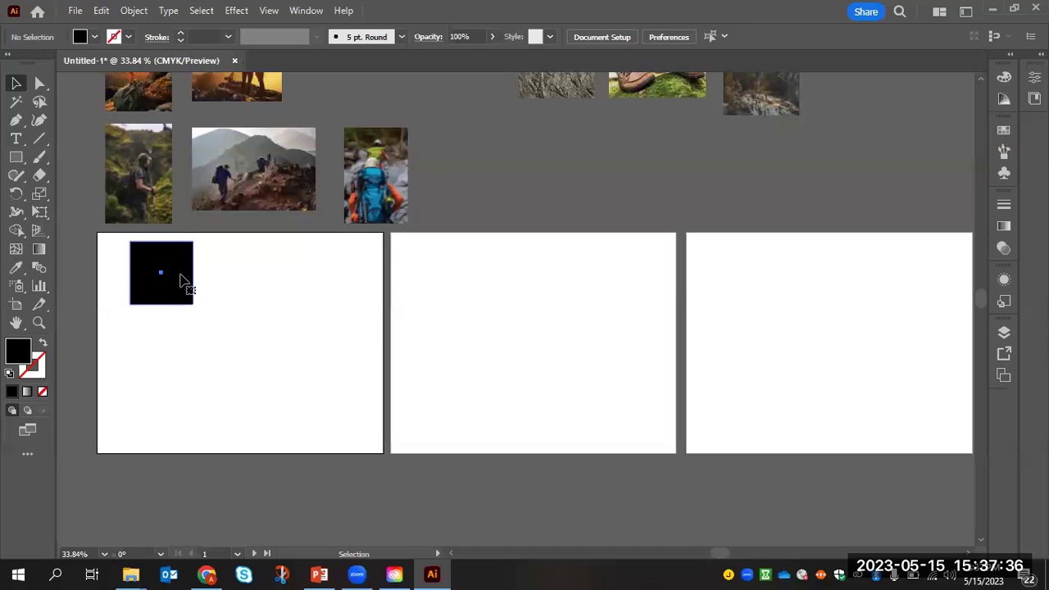
- Duplicate the black square twice and line the copies up in a row beside it on the first artboard
{"action": "key", "text": "a"}
{"action": "left_click", "coordinate": [182, 281]}
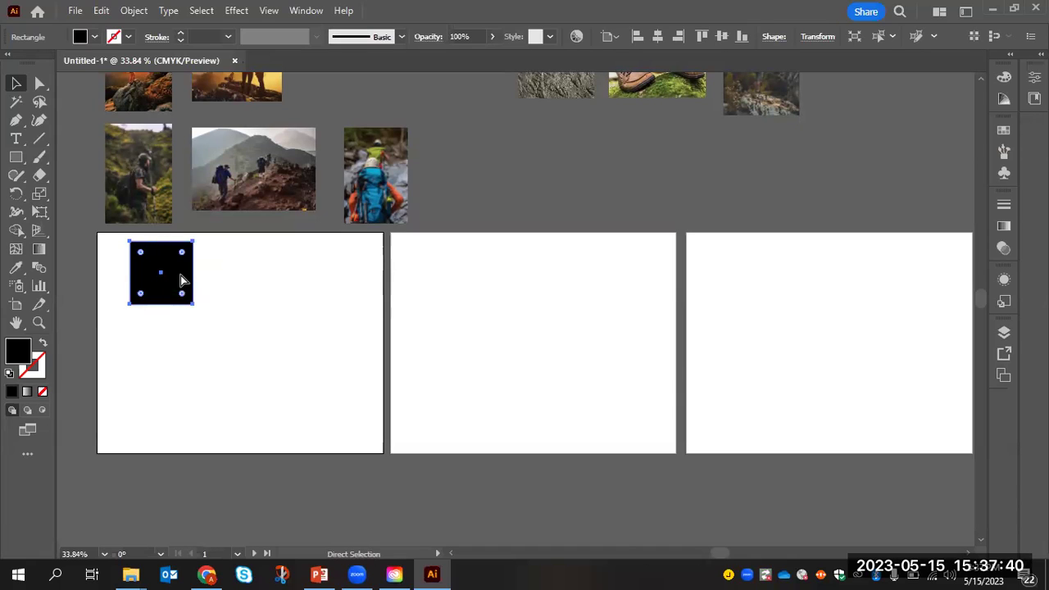
{"action": "key", "text": "ctrl+v"}
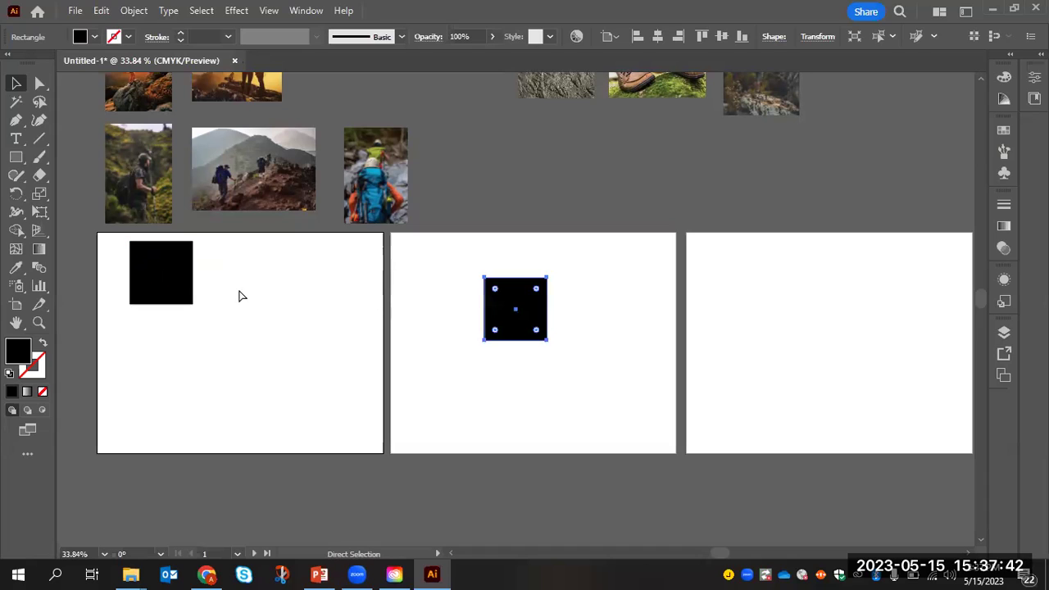
{"action": "left_click_drag", "start_coordinate": [506, 318], "coordinate": [227, 284]}
{"action": "key", "text": "ctrl+v"}
{"action": "left_click_drag", "start_coordinate": [515, 308], "coordinate": [305, 273]}
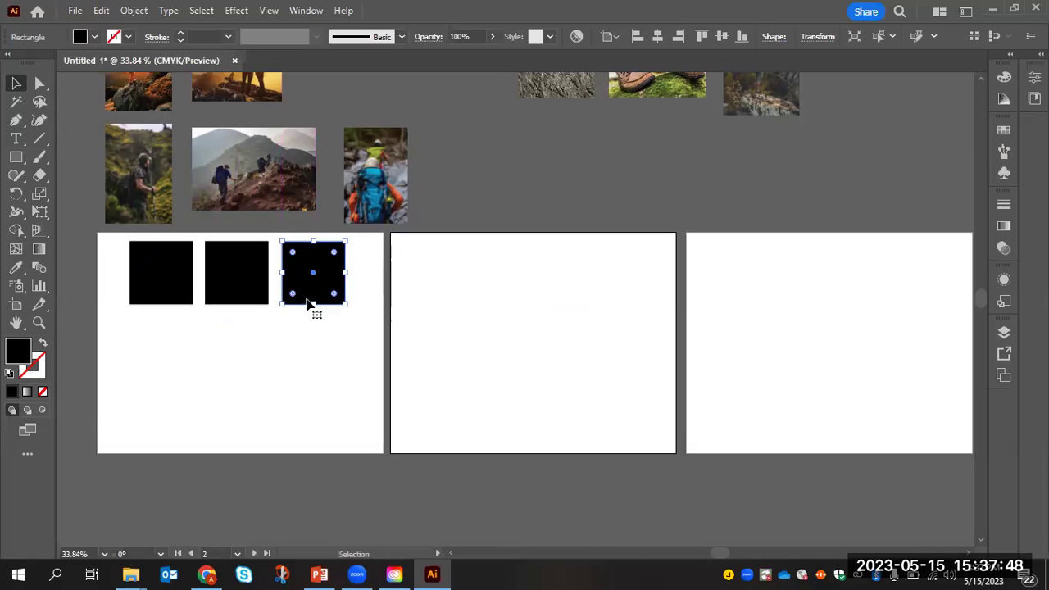
{"action": "left_click", "coordinate": [300, 352]}
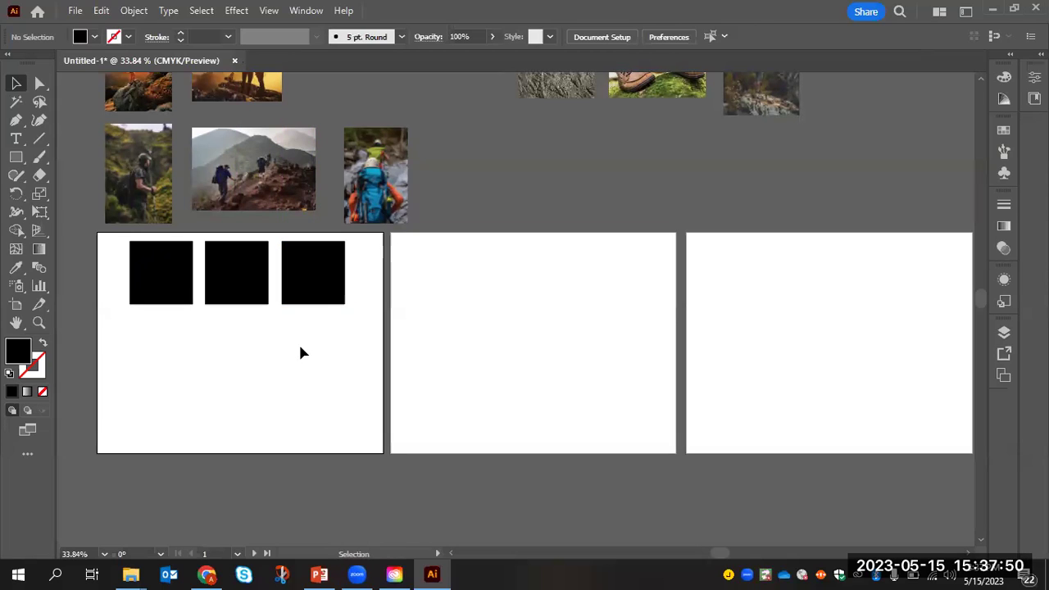
- Shift the third square slightly right and down so it sits out of line with the other two
{"action": "left_click_drag", "start_coordinate": [312, 284], "coordinate": [327, 288]}
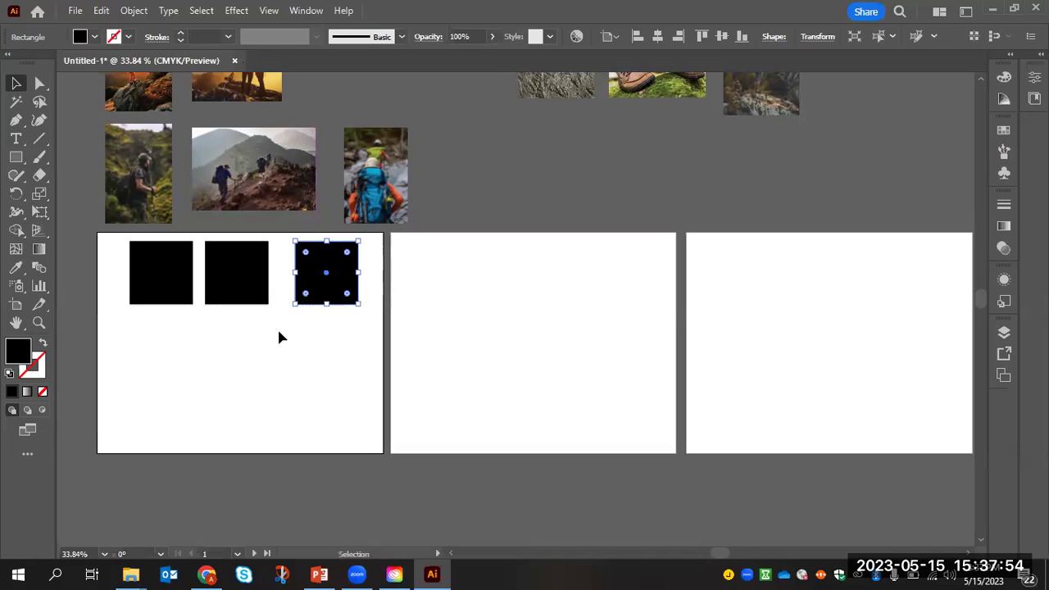
{"action": "left_click", "coordinate": [271, 332]}
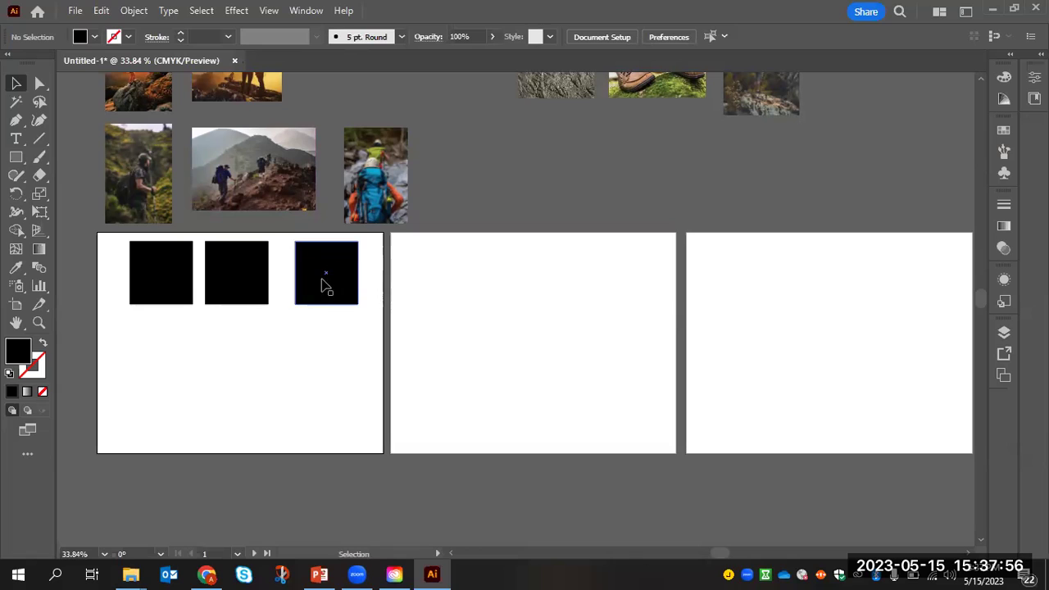
{"action": "left_click_drag", "start_coordinate": [325, 286], "coordinate": [319, 292]}
{"action": "left_click", "coordinate": [297, 354]}
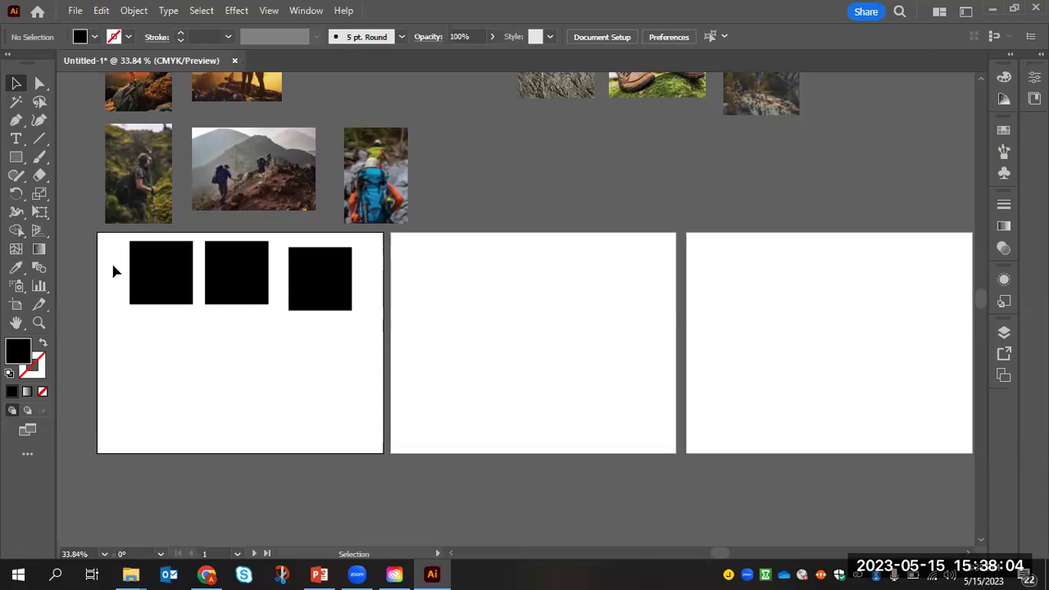
- Align the three squares by their vertical centers and distribute them evenly by their horizontal centers
{"action": "left_click_drag", "start_coordinate": [111, 264], "coordinate": [375, 354]}
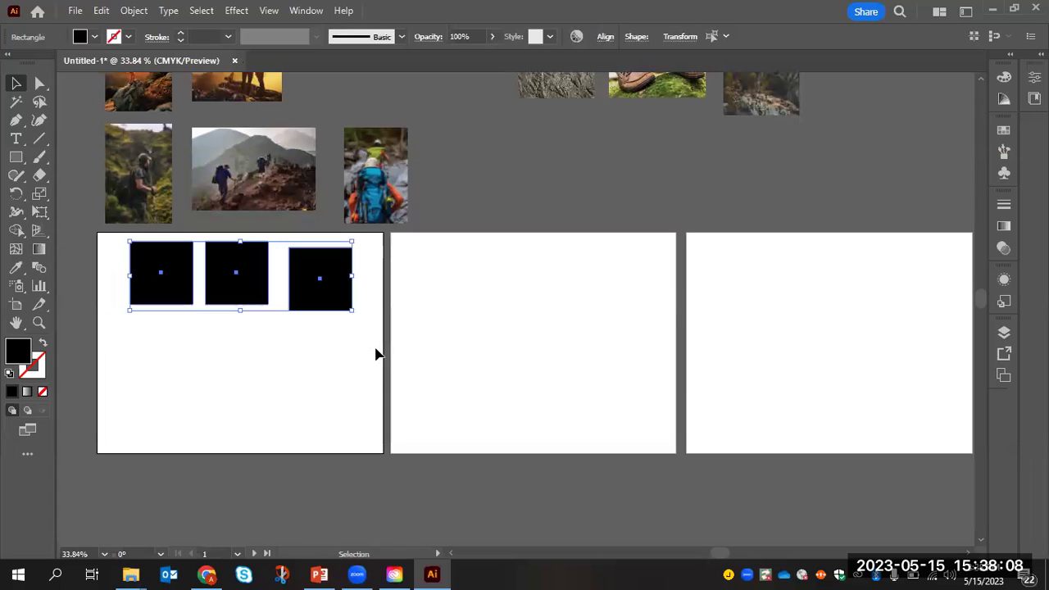
{"action": "left_click", "coordinate": [605, 38]}
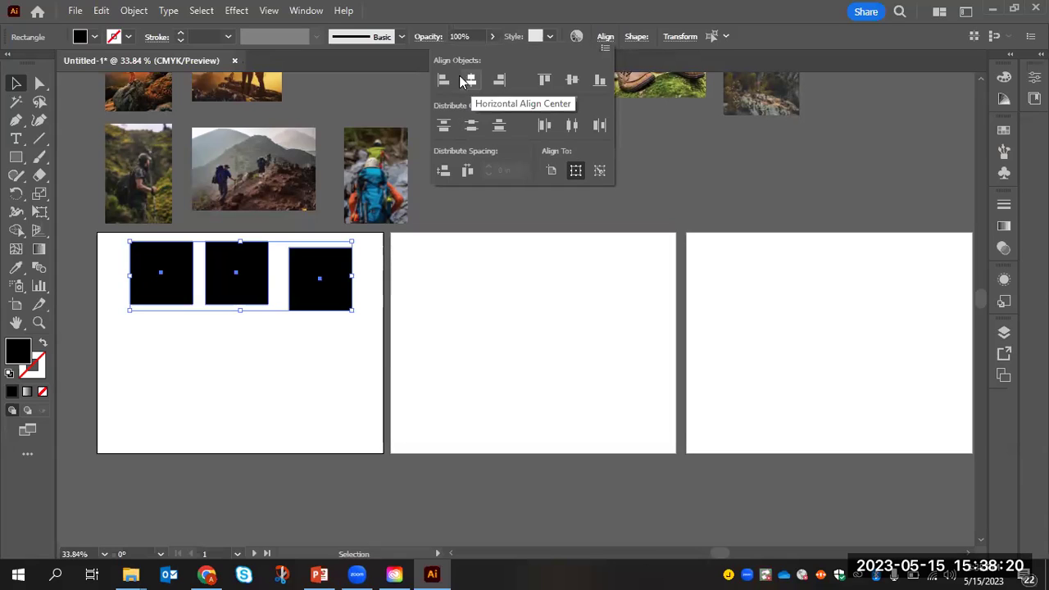
{"action": "left_click", "coordinate": [576, 83]}
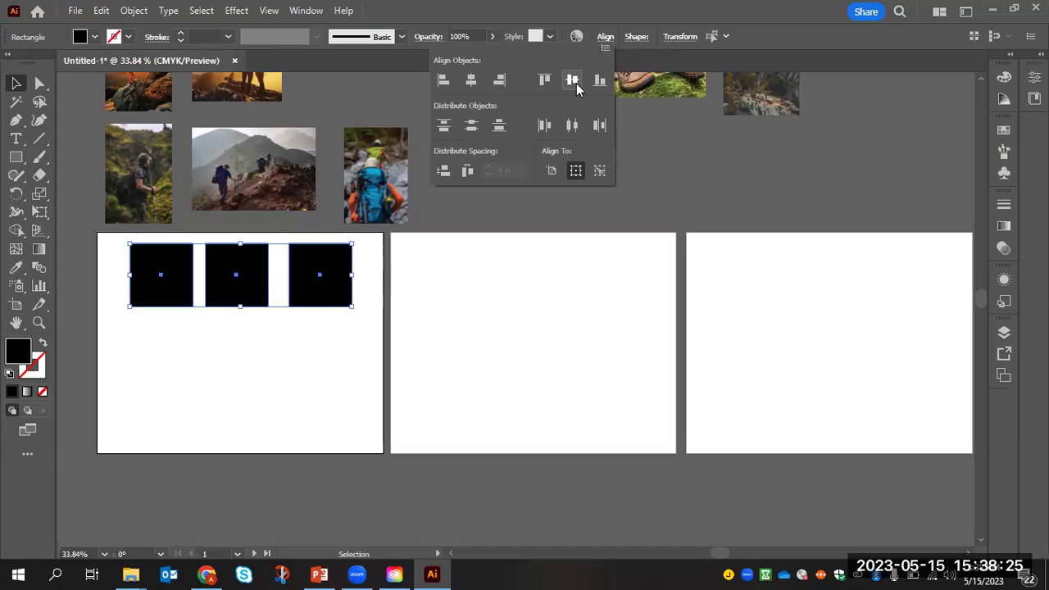
{"action": "left_click", "coordinate": [572, 125]}
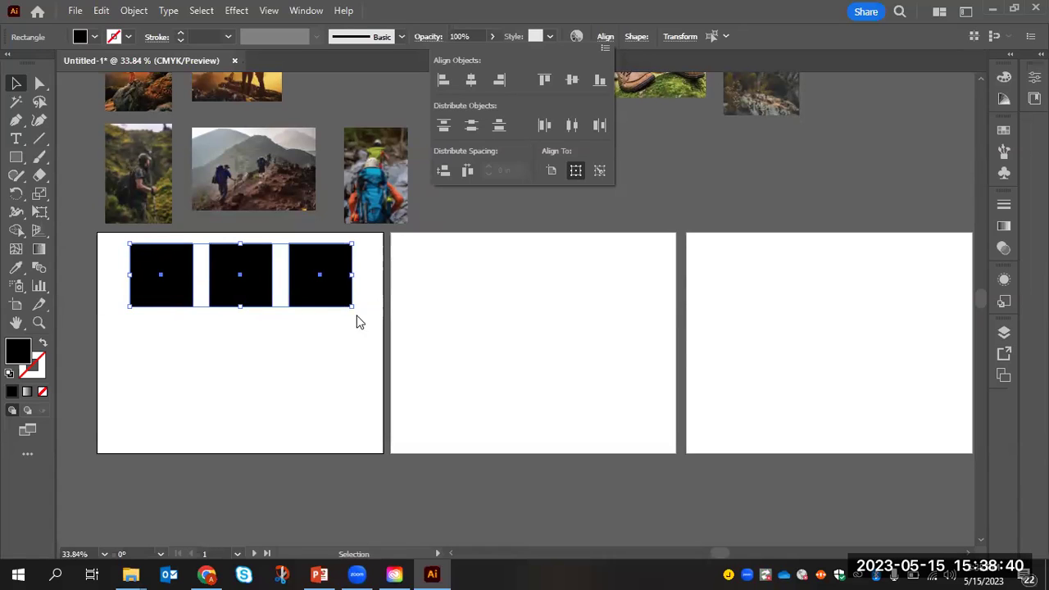
{"action": "key", "text": "Escape"}
- Group the three aligned squares and shift the group slightly to the right on the first artboard
{"action": "key", "text": "a"}
{"action": "key", "text": "v"}
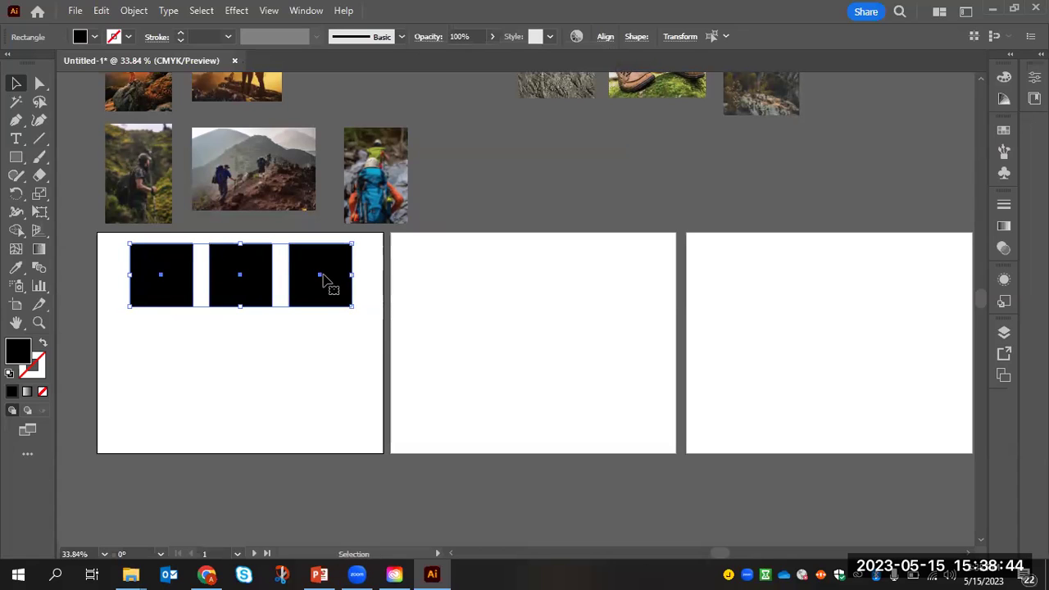
{"action": "key", "text": "a"}
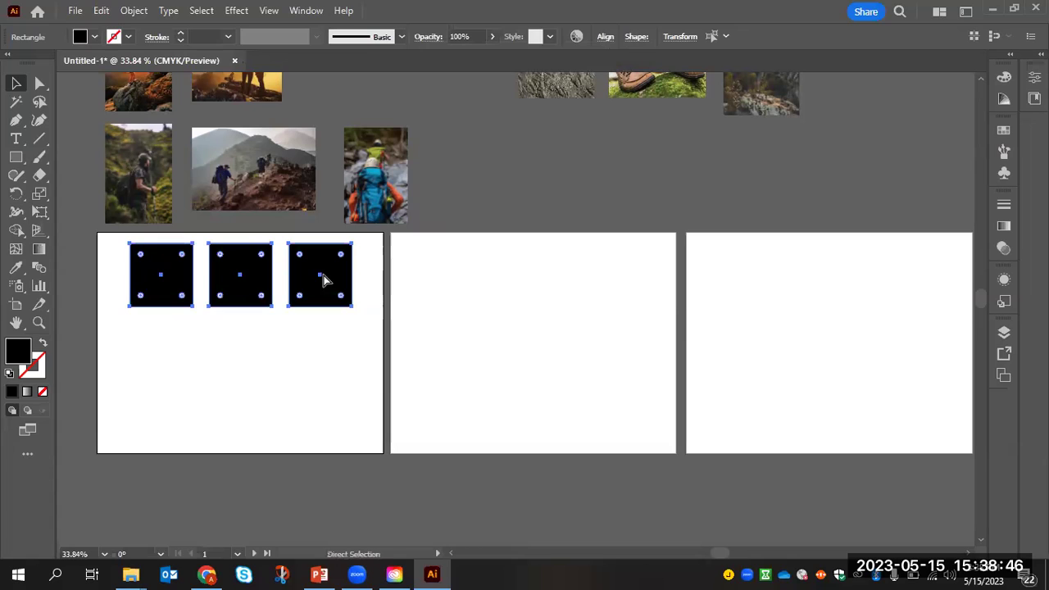
{"action": "key", "text": "v"}
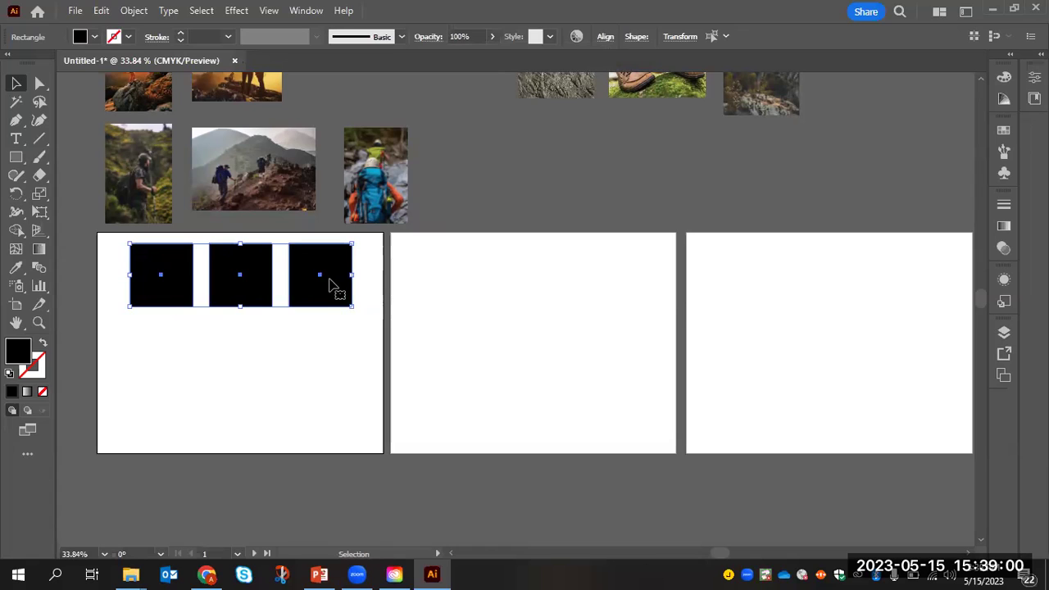
{"action": "right_click", "coordinate": [331, 283]}
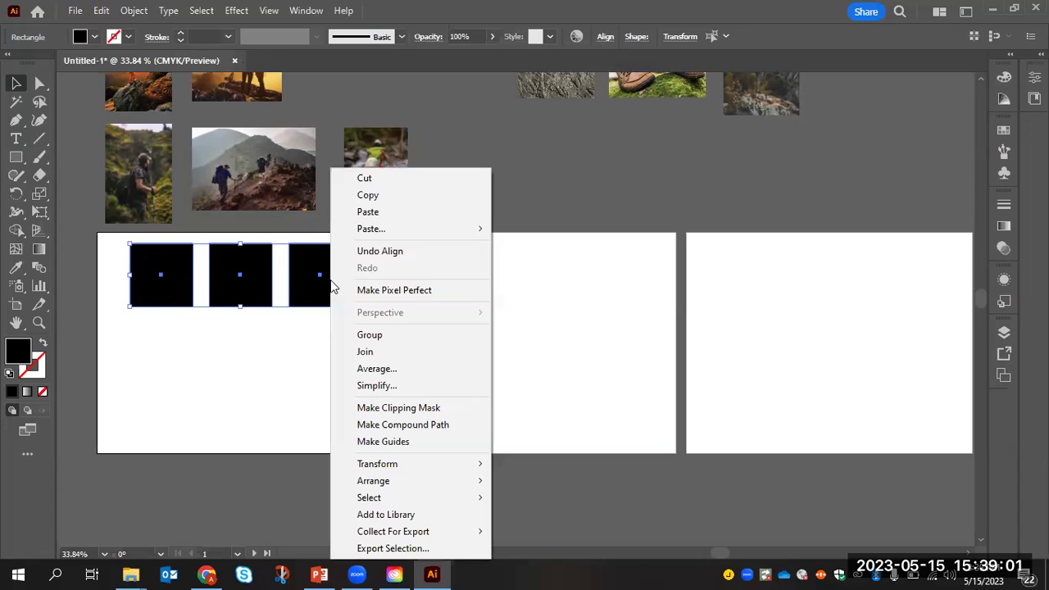
{"action": "left_click", "coordinate": [369, 335]}
{"action": "left_click", "coordinate": [298, 336]}
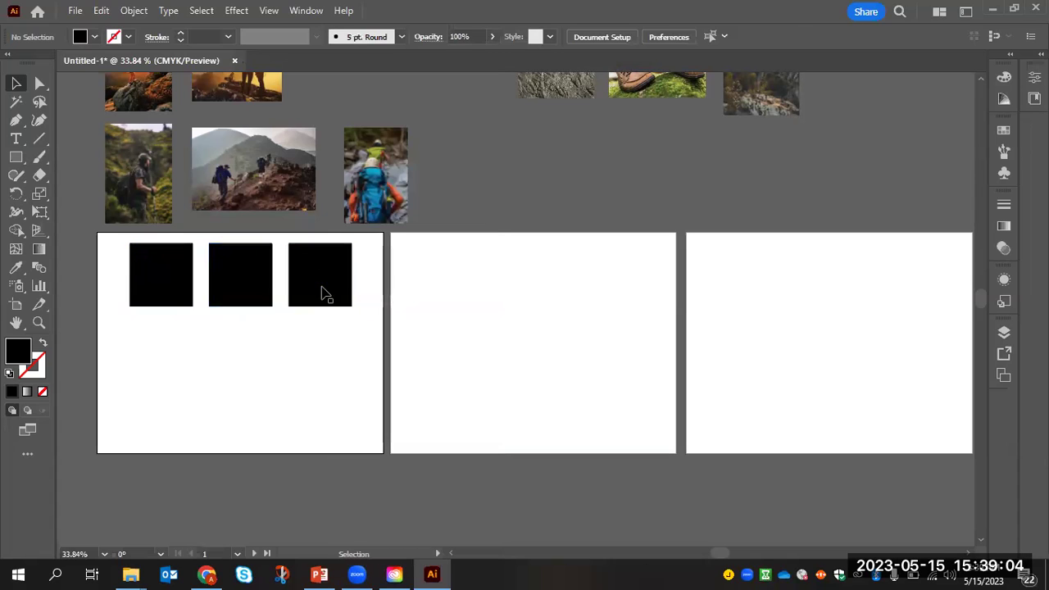
{"action": "mouse_move", "coordinate": [328, 278]}
{"action": "left_mouse_down"}
{"action": "mouse_move", "coordinate": [323, 309]}
{"action": "mouse_move", "coordinate": [335, 313]}
{"action": "mouse_move", "coordinate": [342, 277]}
{"action": "left_mouse_up"}
- Copy the grouped row and stack two copies below it to form a three-by-three grid of squares on the first artboard
{"action": "key", "text": "a"}
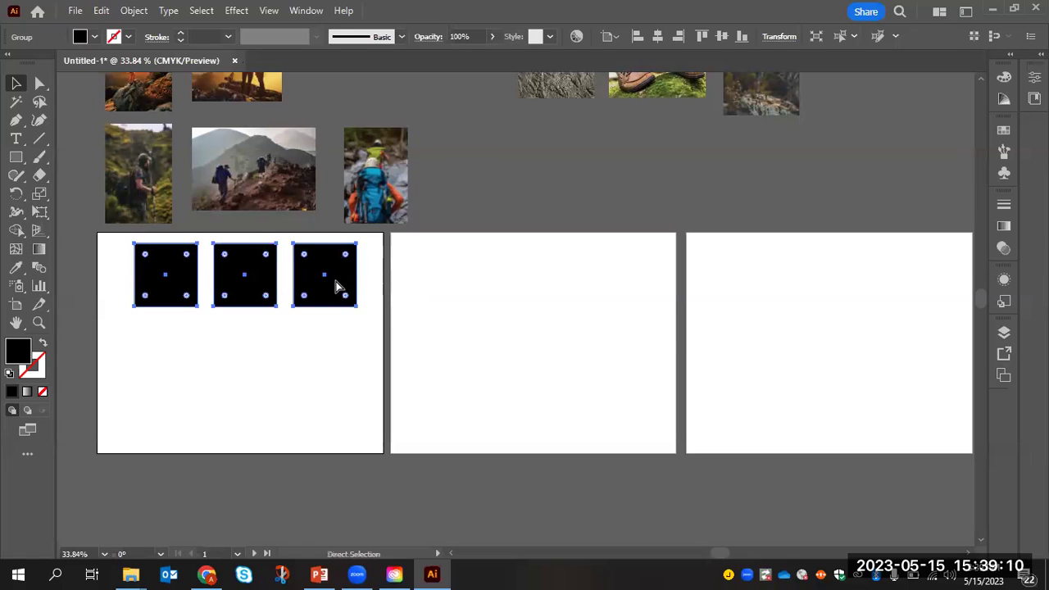
{"action": "key", "text": "v"}
{"action": "key", "text": "ctrl+c"}
{"action": "key", "text": "ctrl+v"}
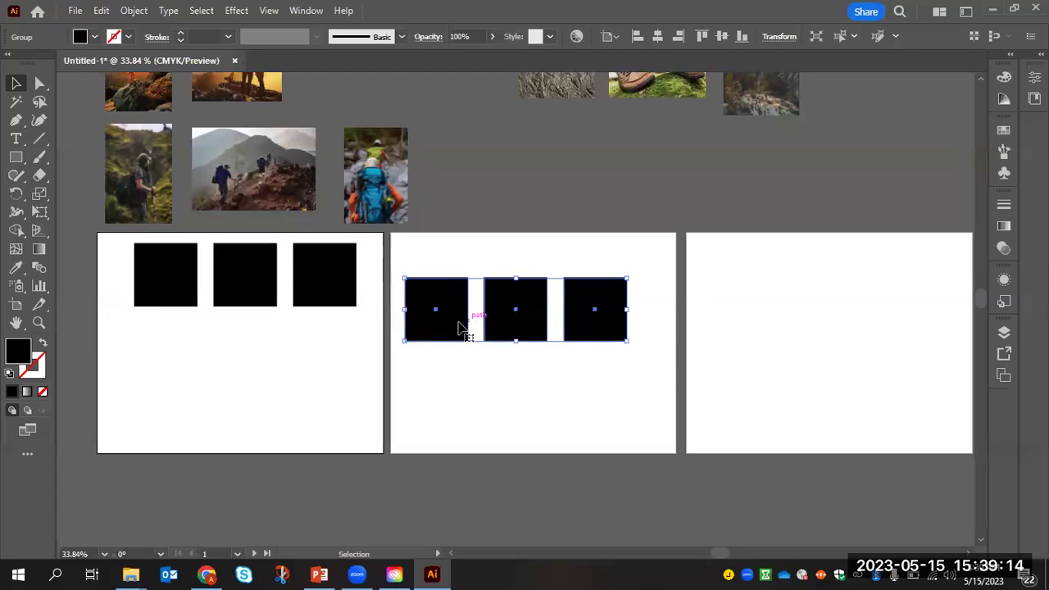
{"action": "left_click_drag", "start_coordinate": [450, 323], "coordinate": [180, 359]}
{"action": "key", "text": "a"}
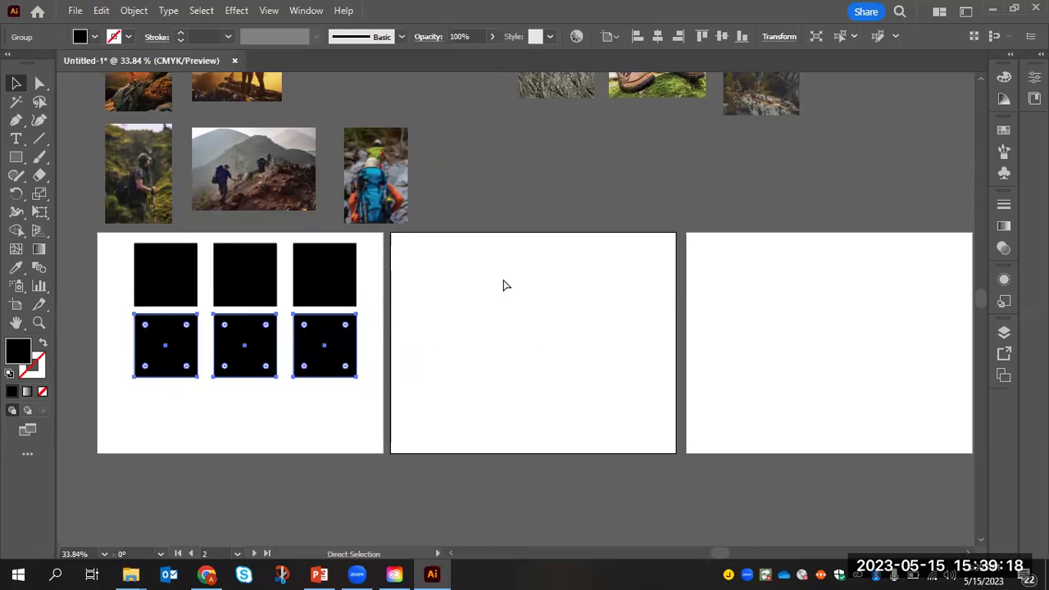
{"action": "key", "text": "ctrl+v"}
{"action": "left_click_drag", "start_coordinate": [461, 319], "coordinate": [189, 417]}
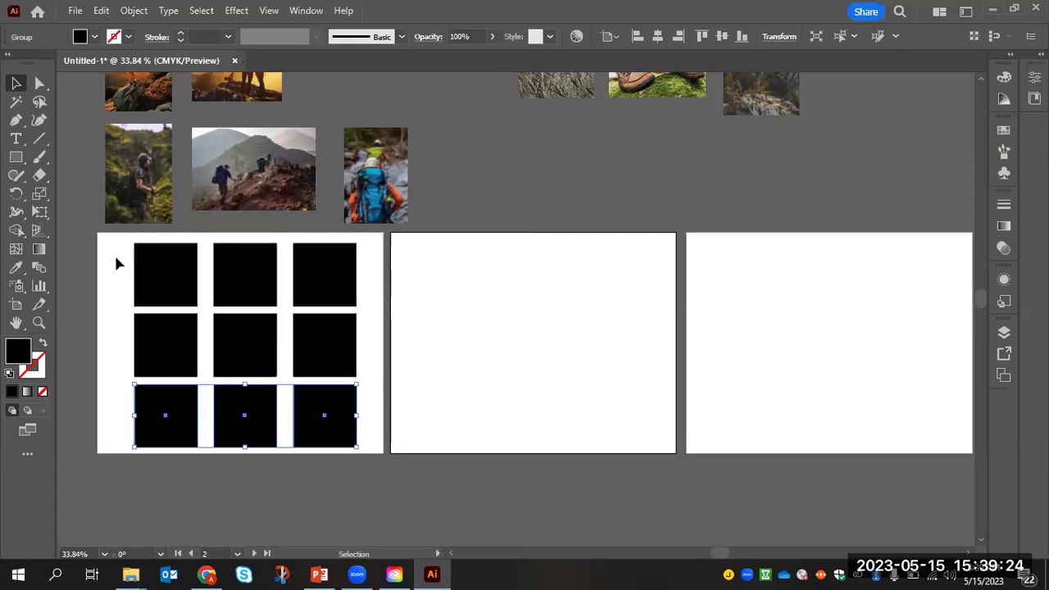
- Distribute the three rows of squares evenly by their horizontal centers and by their vertical centers
{"action": "left_click_drag", "start_coordinate": [117, 321], "coordinate": [344, 424]}
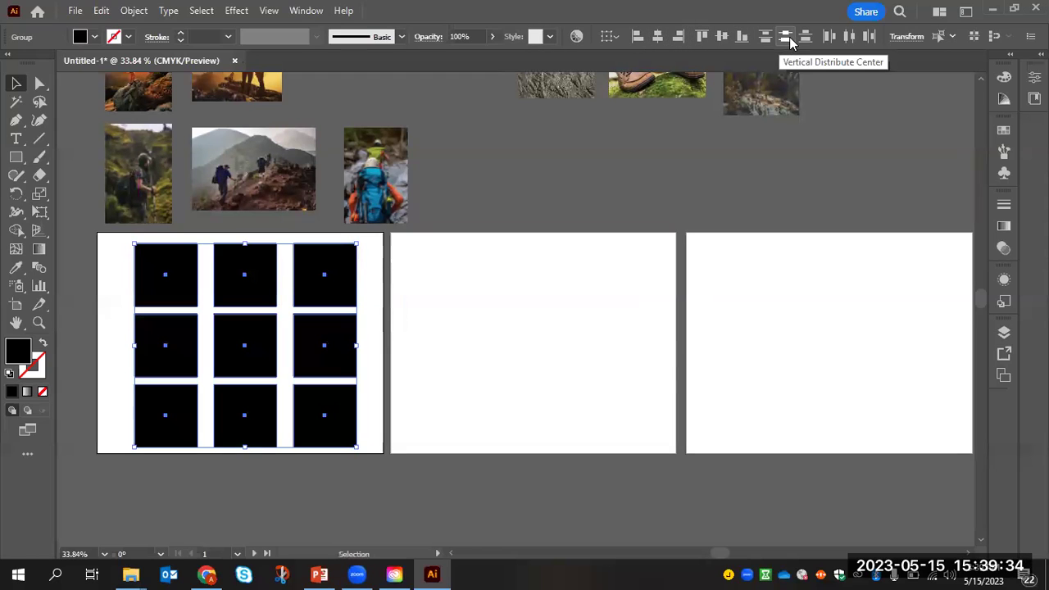
{"action": "left_click", "coordinate": [849, 37]}
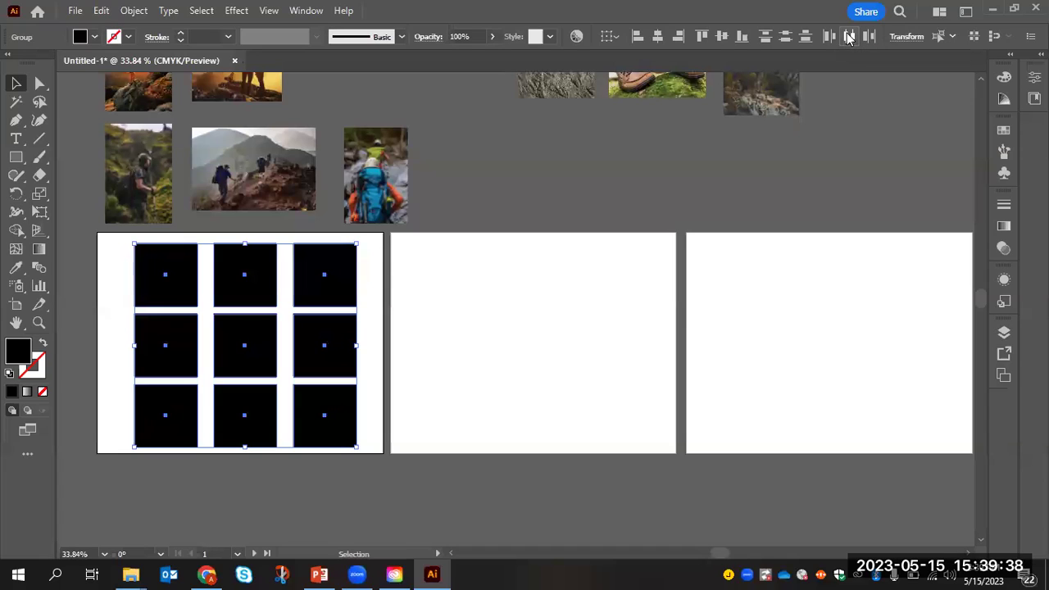
{"action": "left_click", "coordinate": [785, 40]}
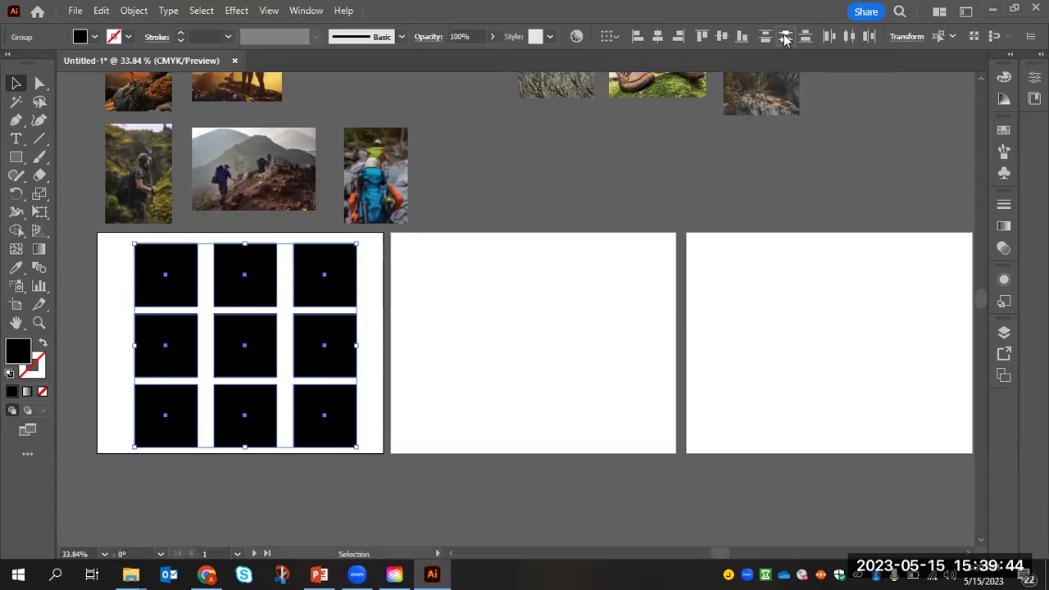
{"action": "left_click", "coordinate": [455, 290]}
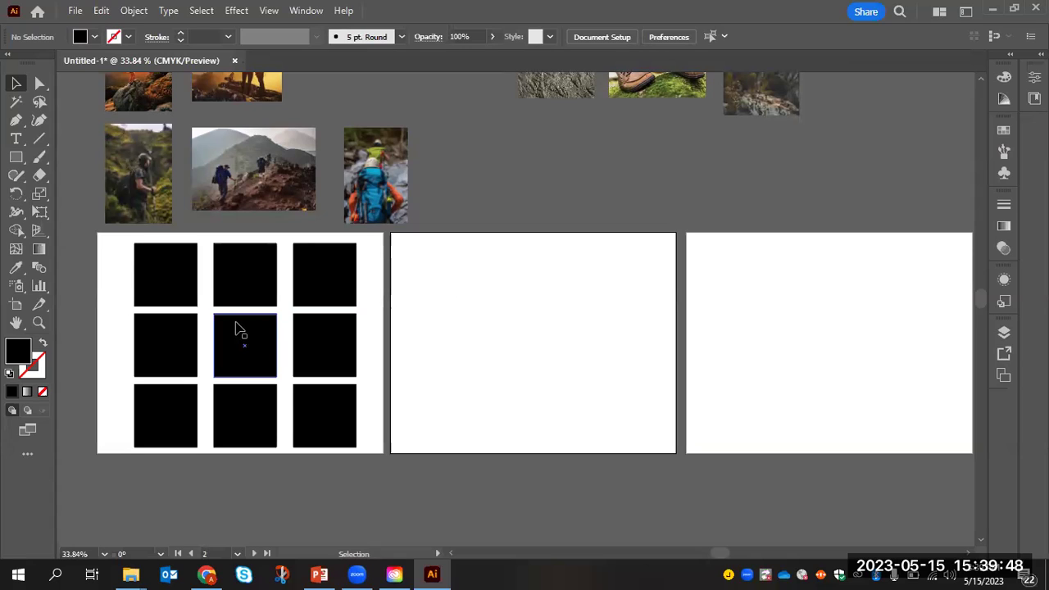
- Ungroup all three rows of the grid and check that the top-row squares can be selected individually
{"action": "left_click_drag", "start_coordinate": [120, 245], "coordinate": [305, 449]}
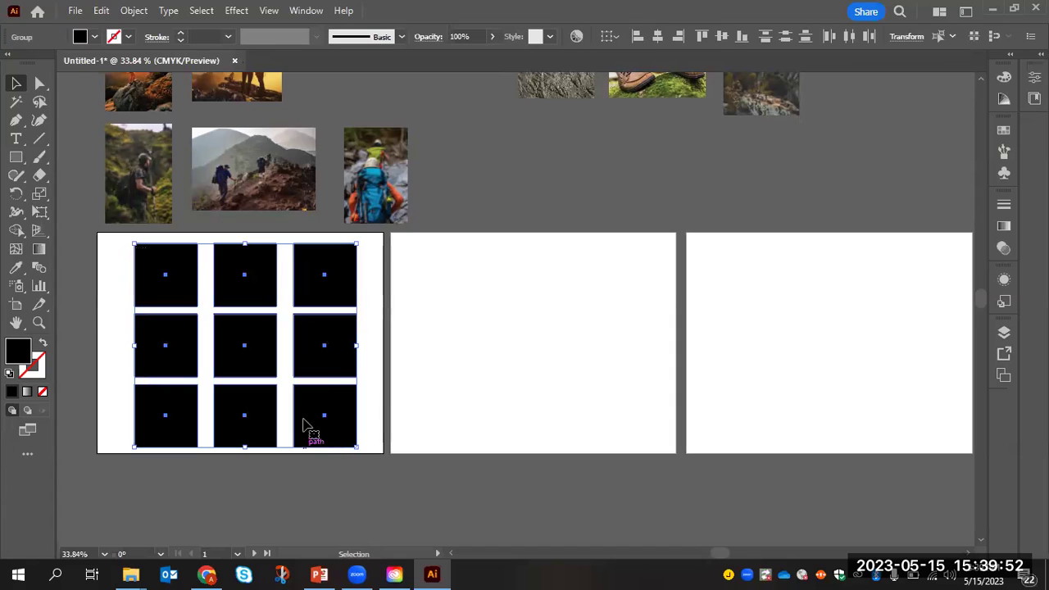
{"action": "right_click", "coordinate": [315, 361]}
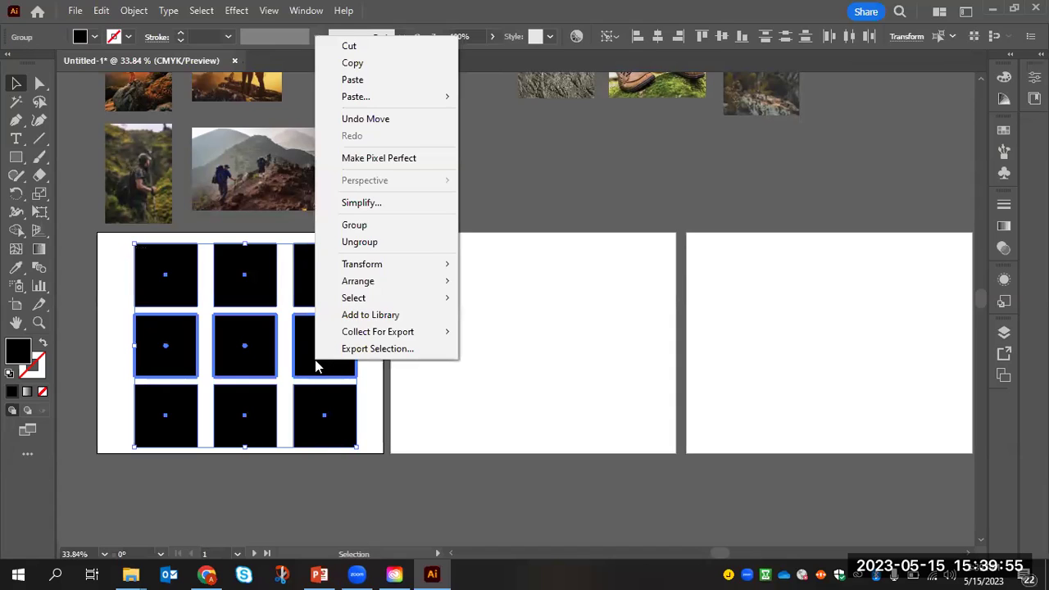
{"action": "left_click", "coordinate": [371, 242]}
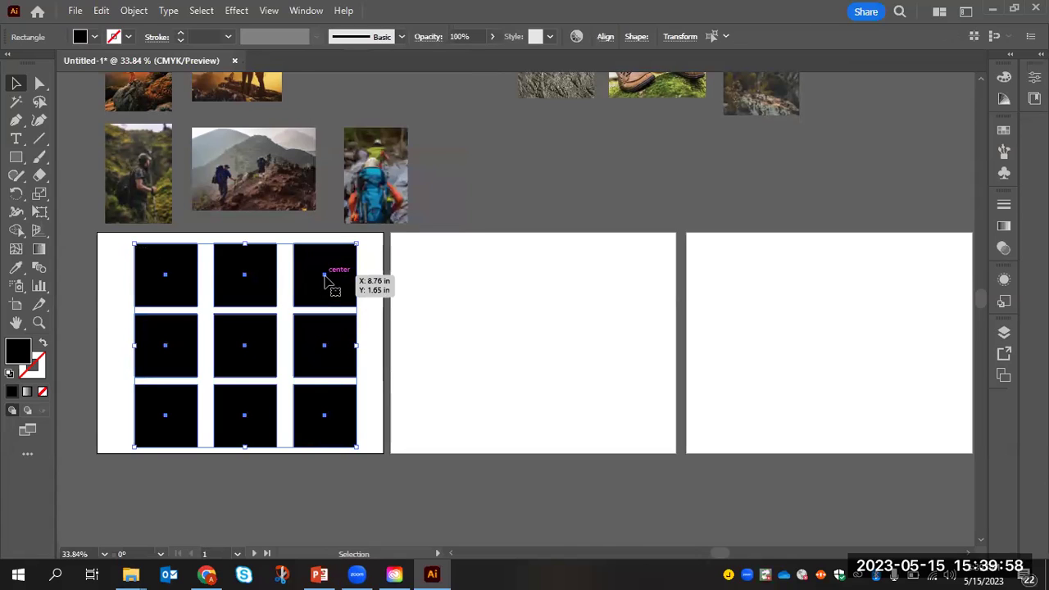
{"action": "left_click", "coordinate": [400, 278]}
{"action": "left_click", "coordinate": [327, 281]}
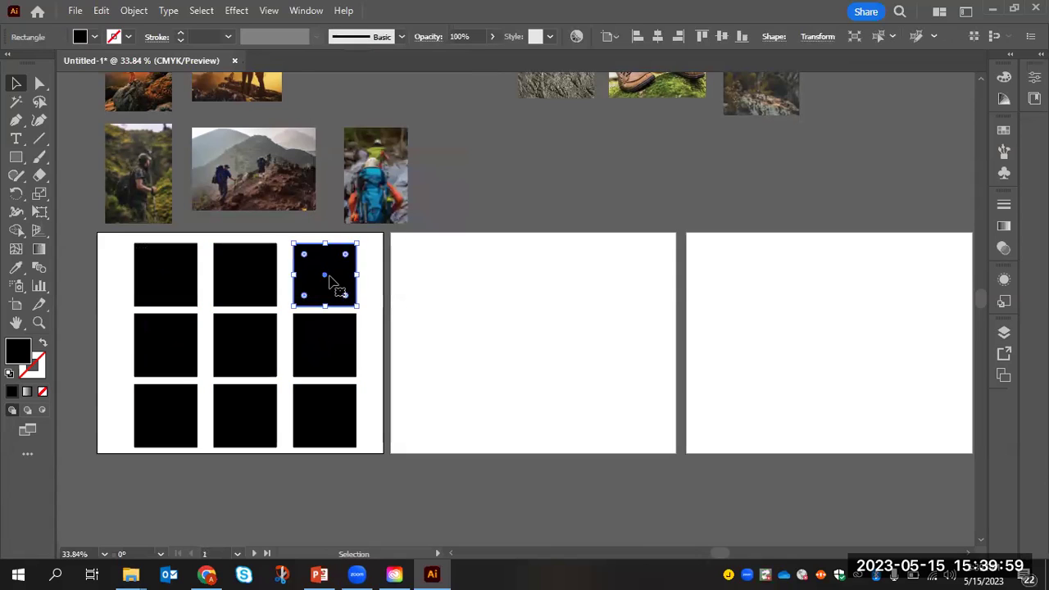
{"action": "left_click", "coordinate": [257, 287]}
{"action": "left_click", "coordinate": [174, 293]}
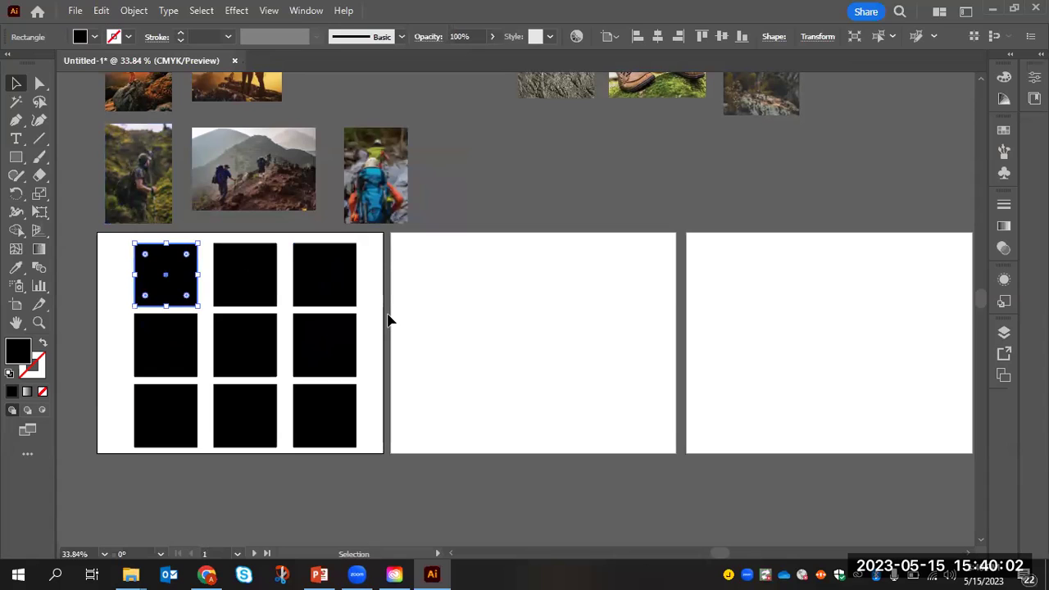
{"action": "left_click", "coordinate": [390, 319]}
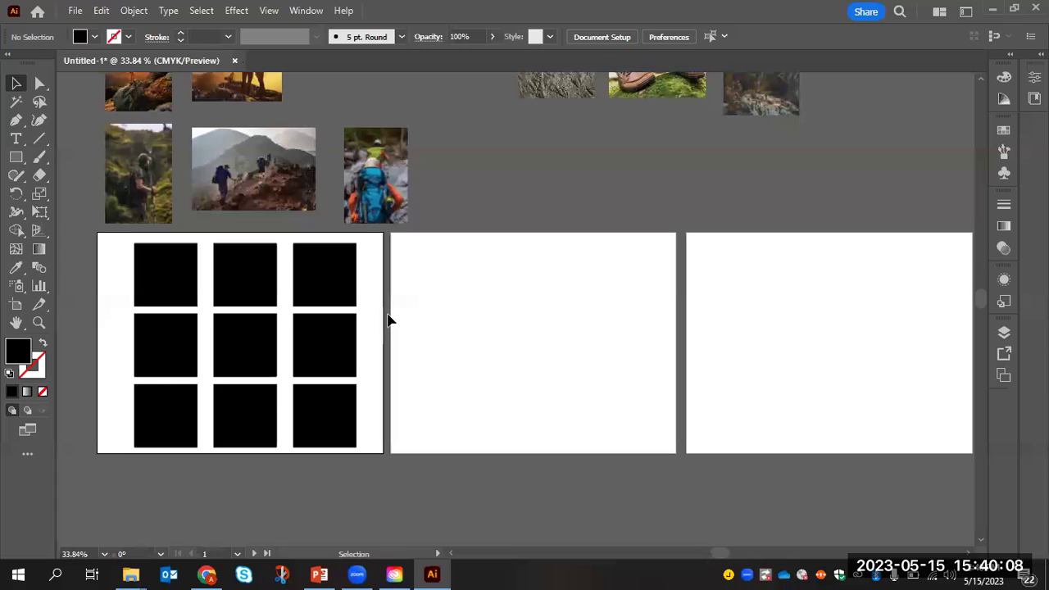
- Look over the hiking photos in the mood board and compare them with the grid of squares
{"action": "scroll", "coordinate": [389, 320], "scroll_direction": "up", "scroll_amount": 3}
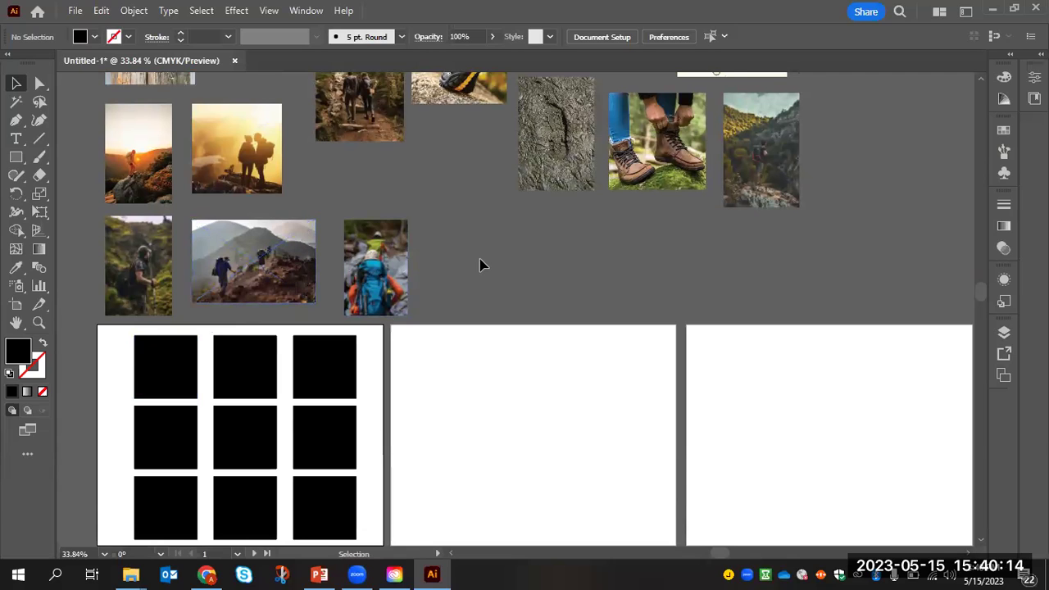
{"action": "scroll", "coordinate": [482, 264], "scroll_direction": "up", "scroll_amount": 8}
{"action": "scroll", "coordinate": [482, 264], "scroll_direction": "down", "scroll_amount": 4}
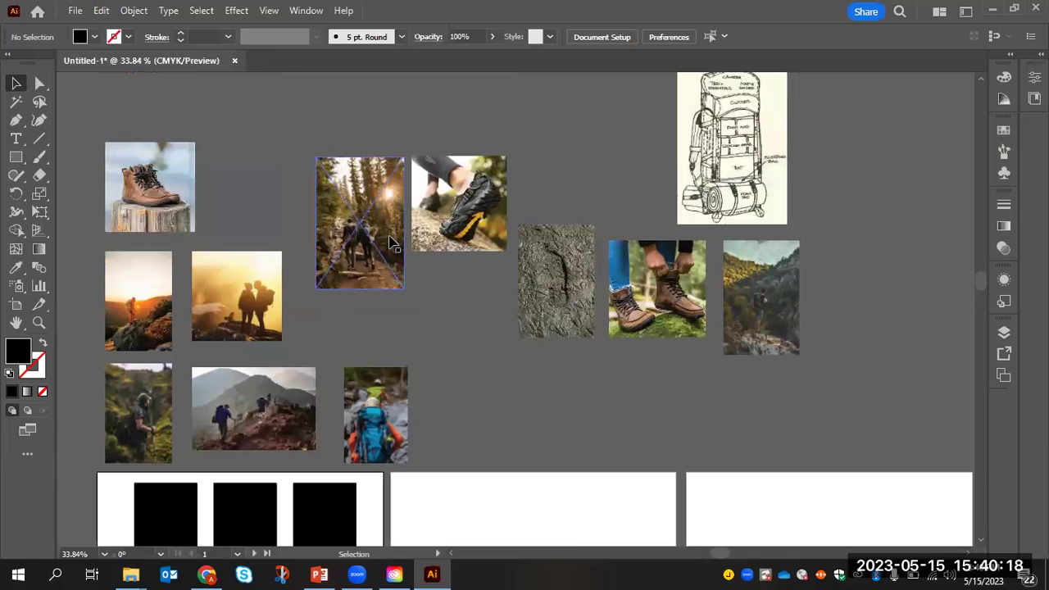
{"action": "scroll", "coordinate": [470, 343], "scroll_direction": "down", "scroll_amount": 7}
{"action": "scroll", "coordinate": [468, 336], "scroll_direction": "up", "scroll_amount": 1}
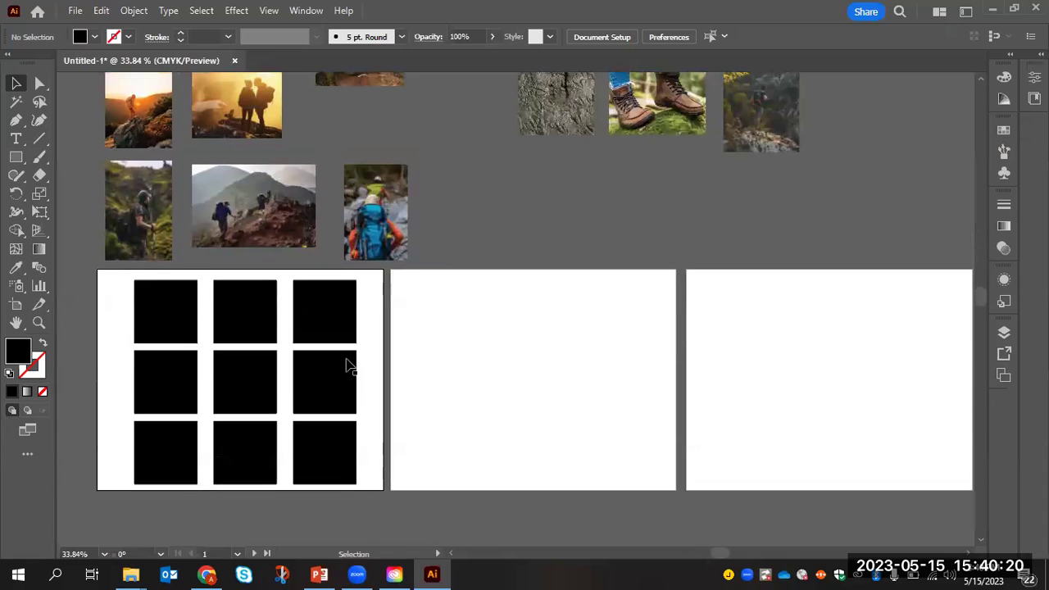
{"action": "scroll", "coordinate": [504, 270], "scroll_direction": "up", "scroll_amount": 8}
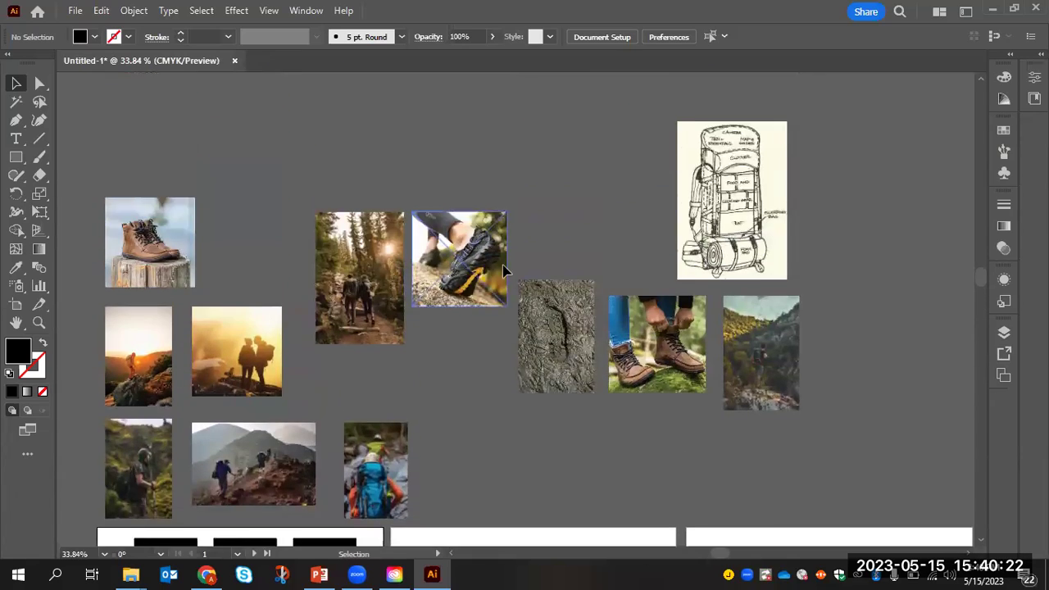
{"action": "scroll", "coordinate": [504, 272], "scroll_direction": "down", "scroll_amount": 1}
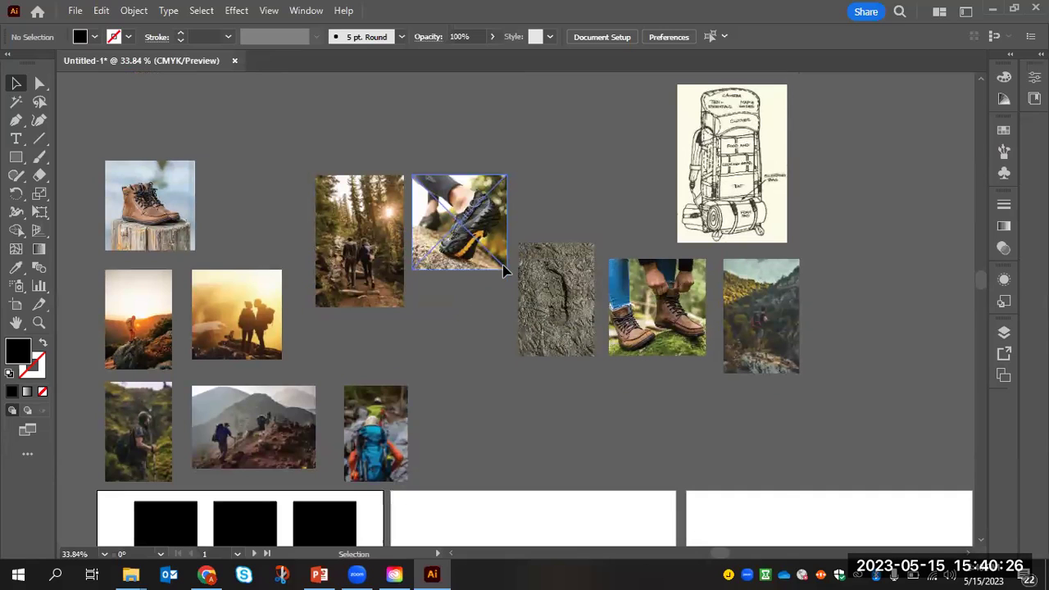
{"action": "scroll", "coordinate": [480, 345], "scroll_direction": "down", "scroll_amount": 1}
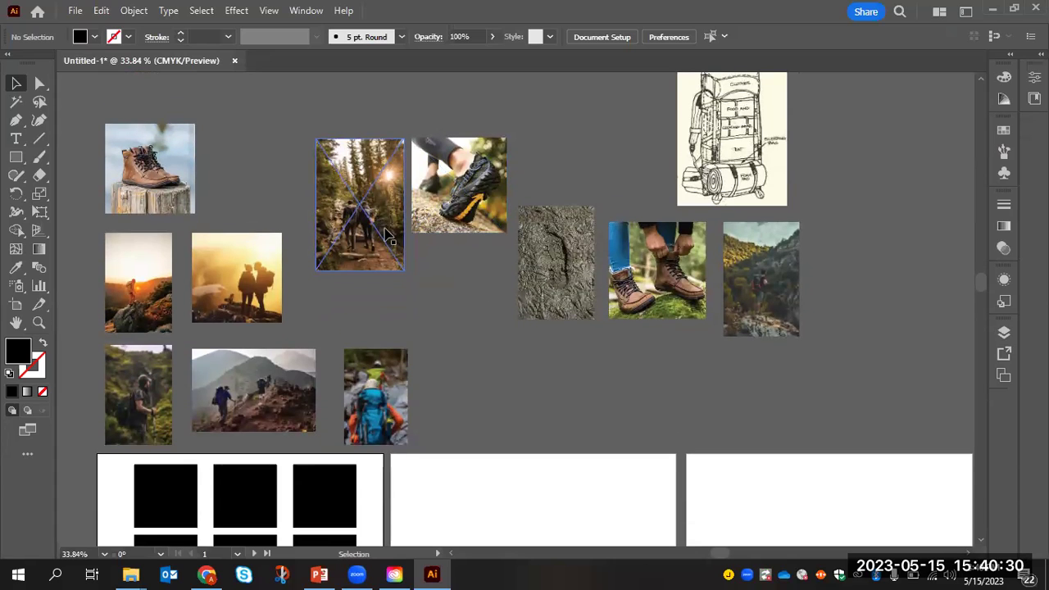
- Move the photo of two hikers on a sunlit forest trail behind the center square of the grid
{"action": "left_click_drag", "start_coordinate": [384, 220], "coordinate": [484, 378]}
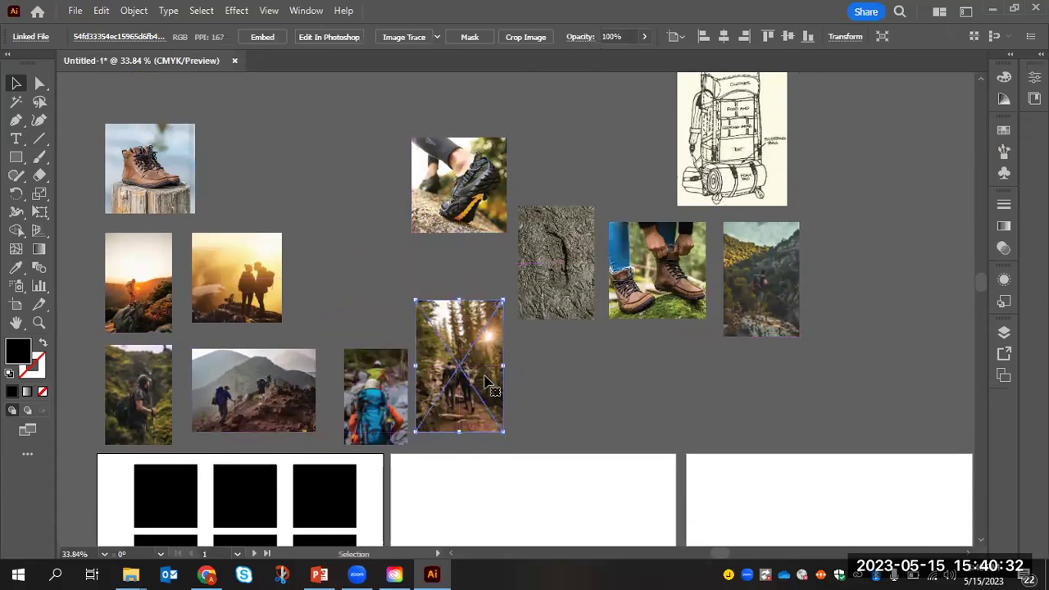
{"action": "scroll", "coordinate": [484, 382], "scroll_direction": "down", "scroll_amount": 5}
{"action": "scroll", "coordinate": [485, 382], "scroll_direction": "up", "scroll_amount": 1}
{"action": "left_click_drag", "start_coordinate": [456, 174], "coordinate": [242, 365]}
{"action": "left_click_drag", "start_coordinate": [242, 368], "coordinate": [287, 316]}
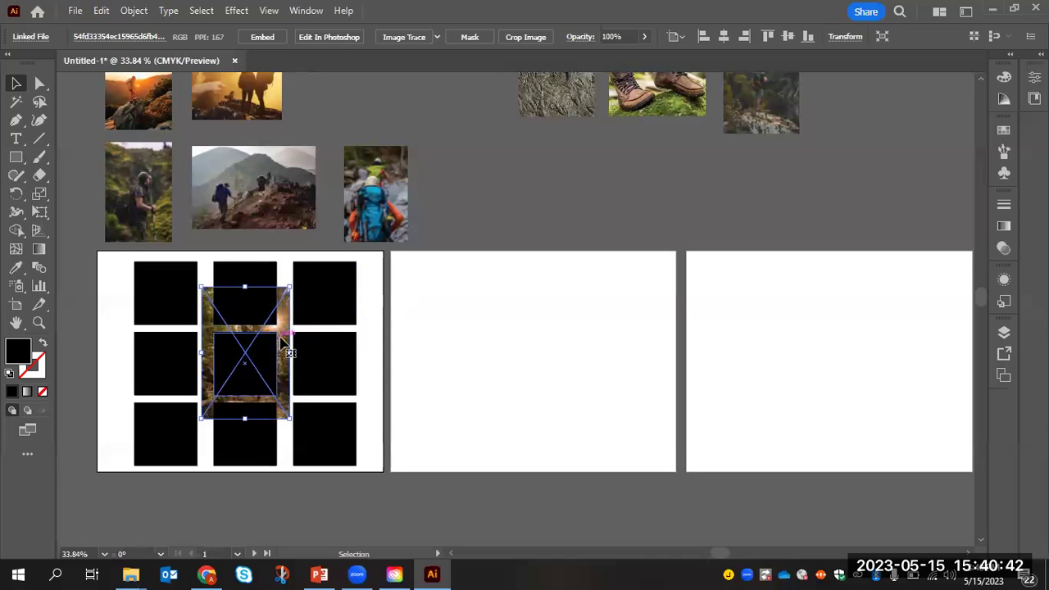
{"action": "left_click", "coordinate": [436, 354]}
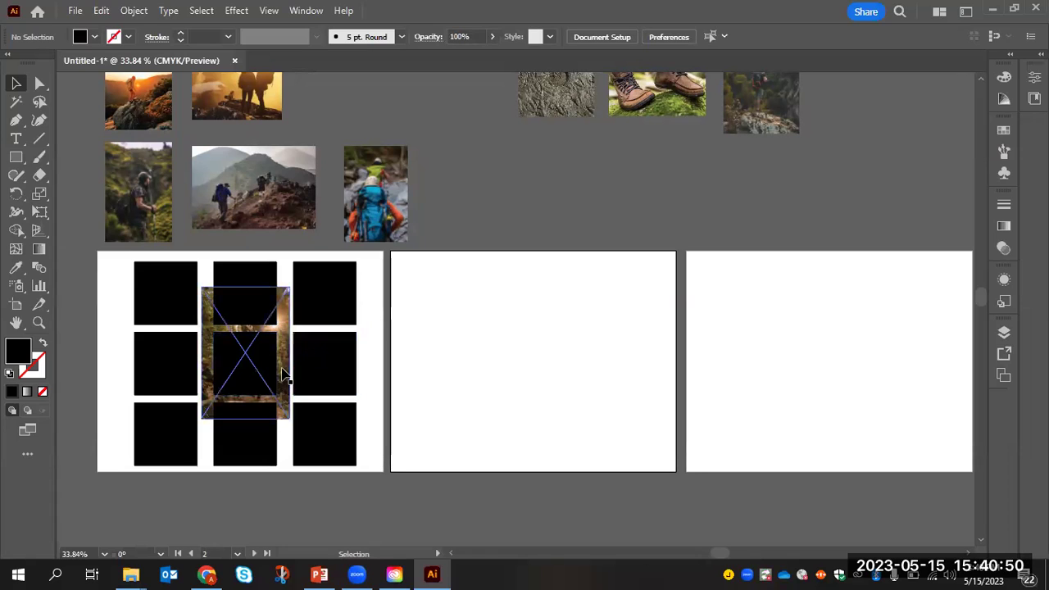
- Make a clipping mask from the center square and the forest trail photo behind it
{"action": "left_click", "coordinate": [285, 370]}
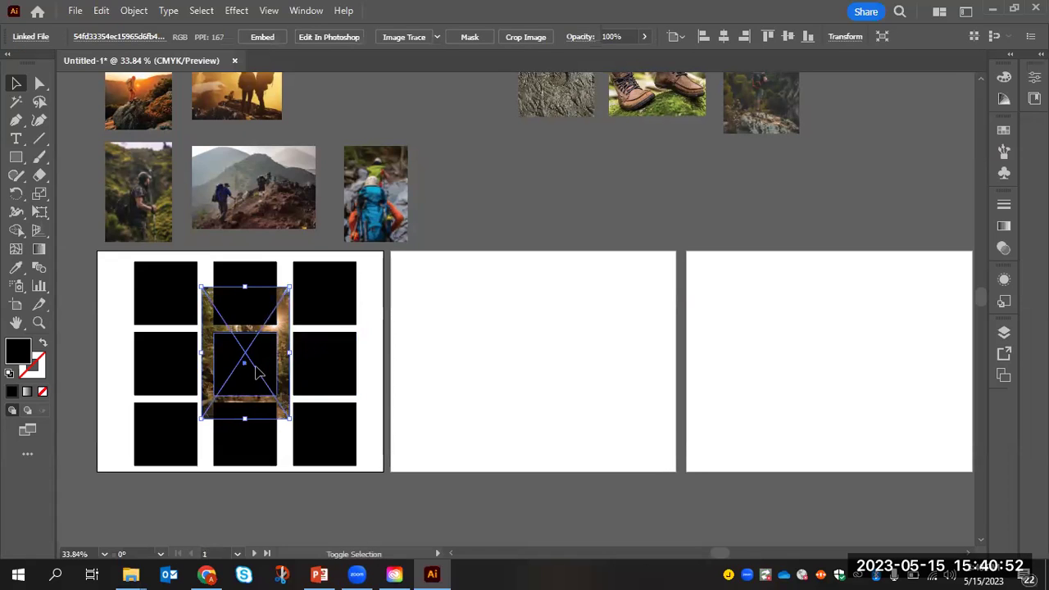
{"action": "left_click", "coordinate": [256, 372], "text": "shift"}
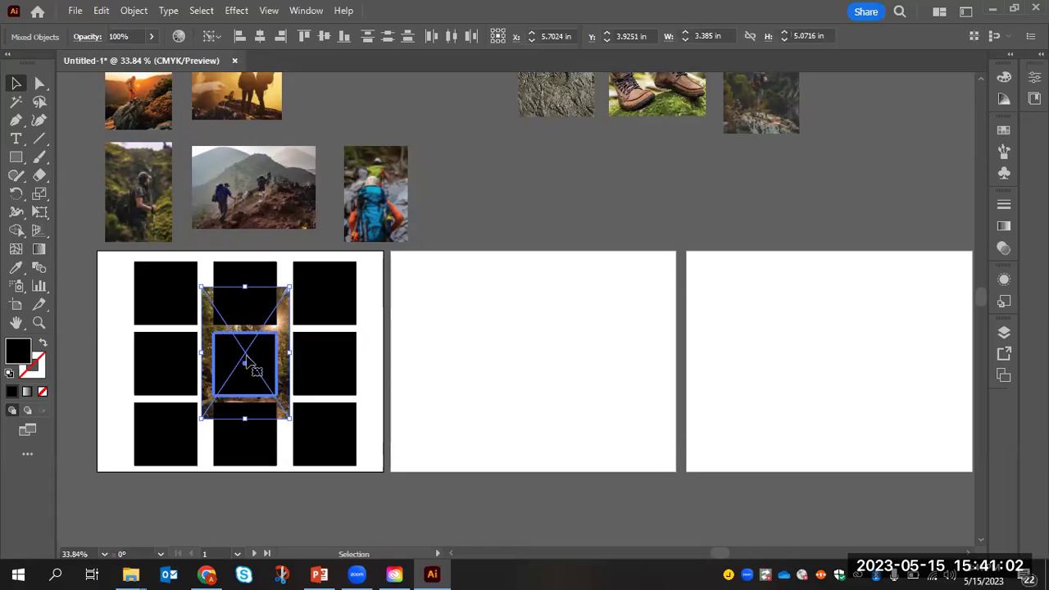
{"action": "right_click", "coordinate": [249, 360]}
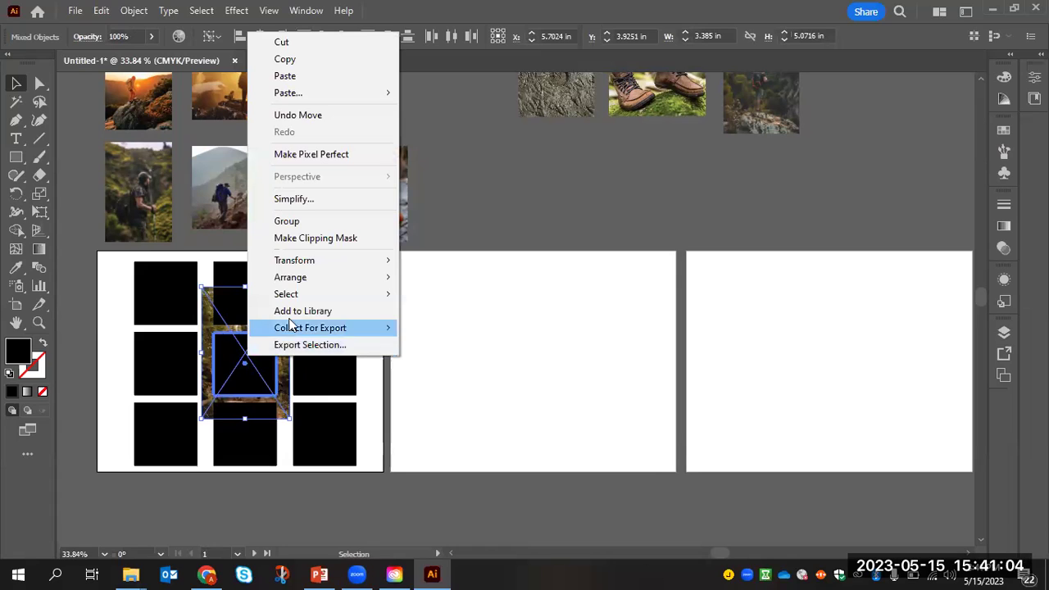
{"action": "left_click", "coordinate": [320, 245]}
{"action": "left_click", "coordinate": [425, 339]}
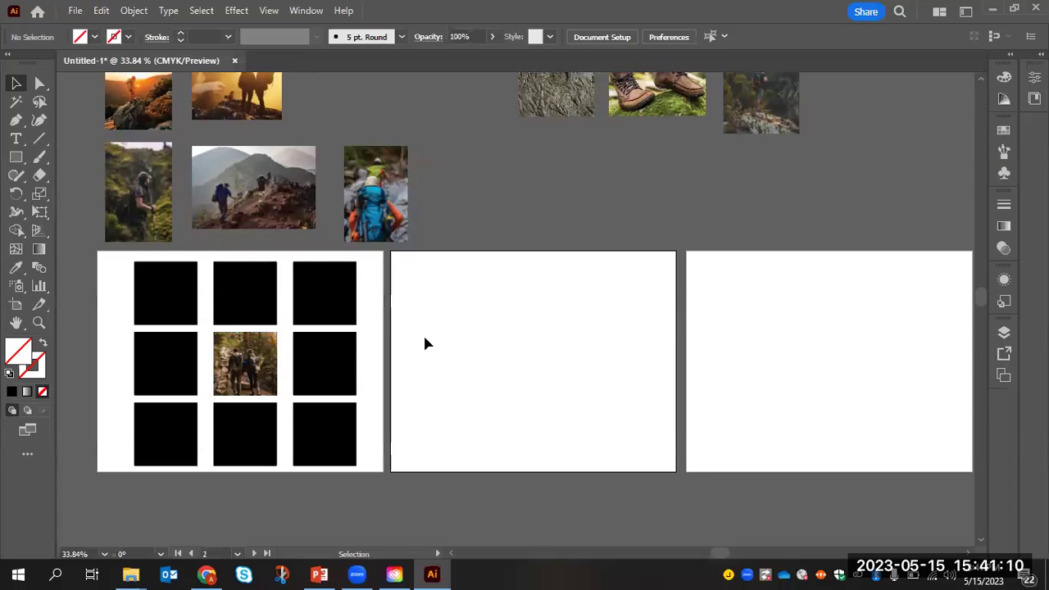
- Isolate the center clip group, scale the forest trail photo down to about the square's width and center it, leaving isolation mode when finished
{"action": "left_click", "coordinate": [266, 367]}
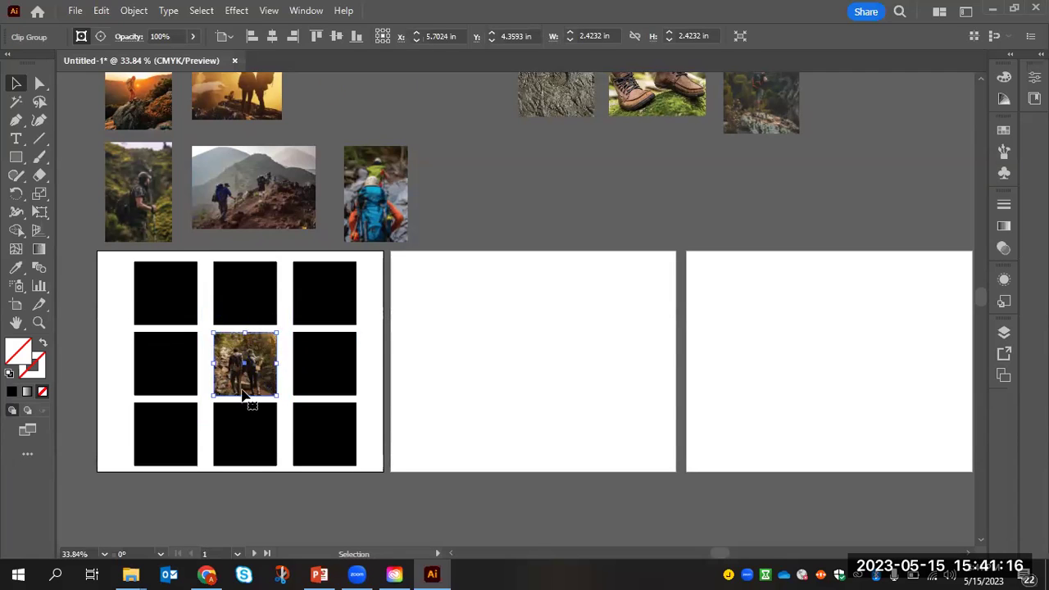
{"action": "double_click", "coordinate": [256, 377]}
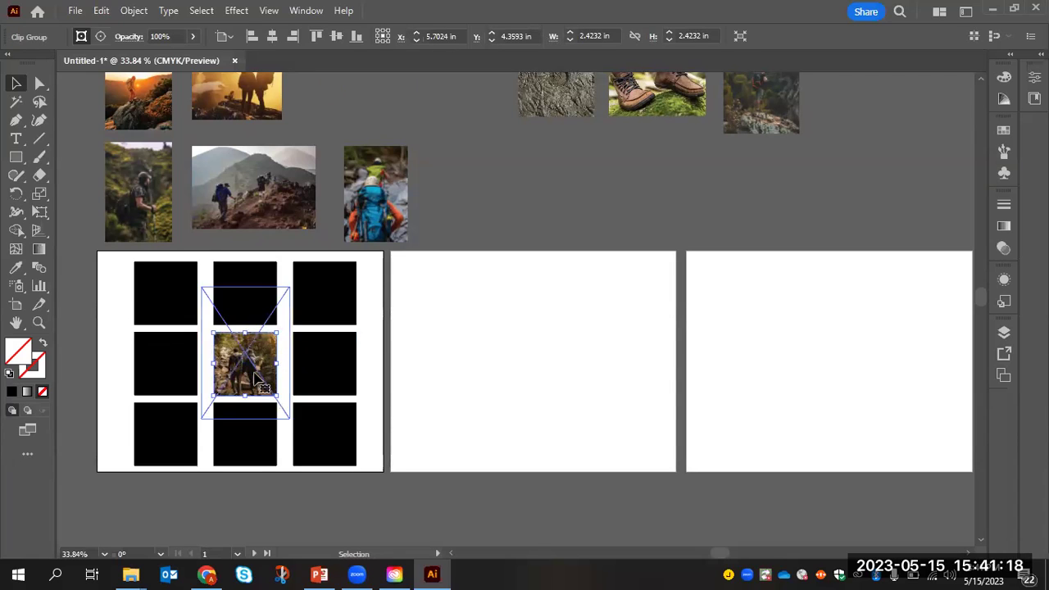
{"action": "left_click", "coordinate": [282, 348]}
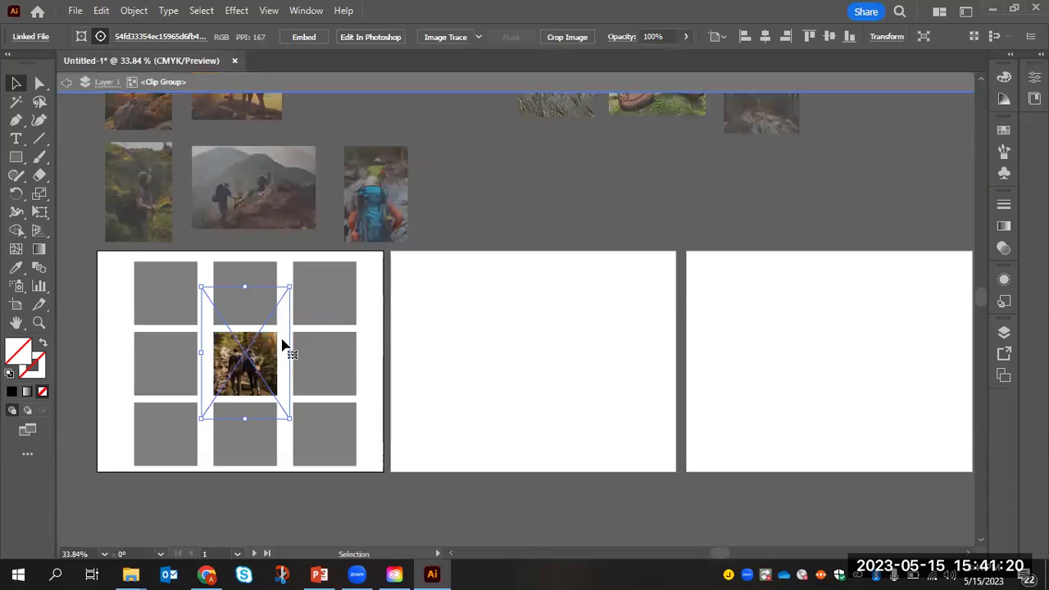
{"action": "left_click_drag", "start_coordinate": [202, 288], "coordinate": [212, 304]}
{"action": "left_click_drag", "start_coordinate": [289, 302], "coordinate": [255, 331]}
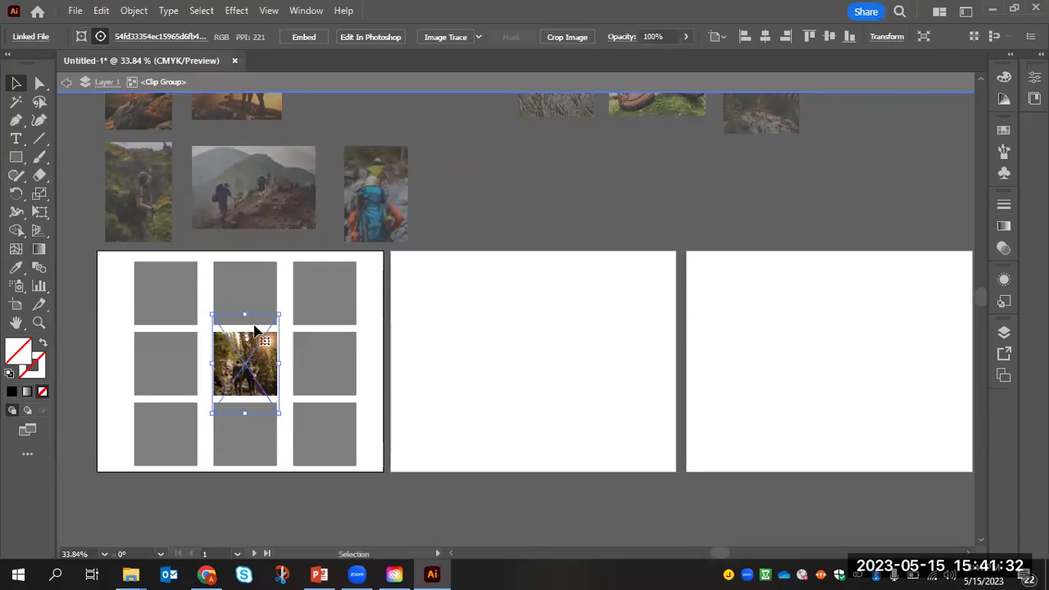
{"action": "left_click", "coordinate": [389, 353]}
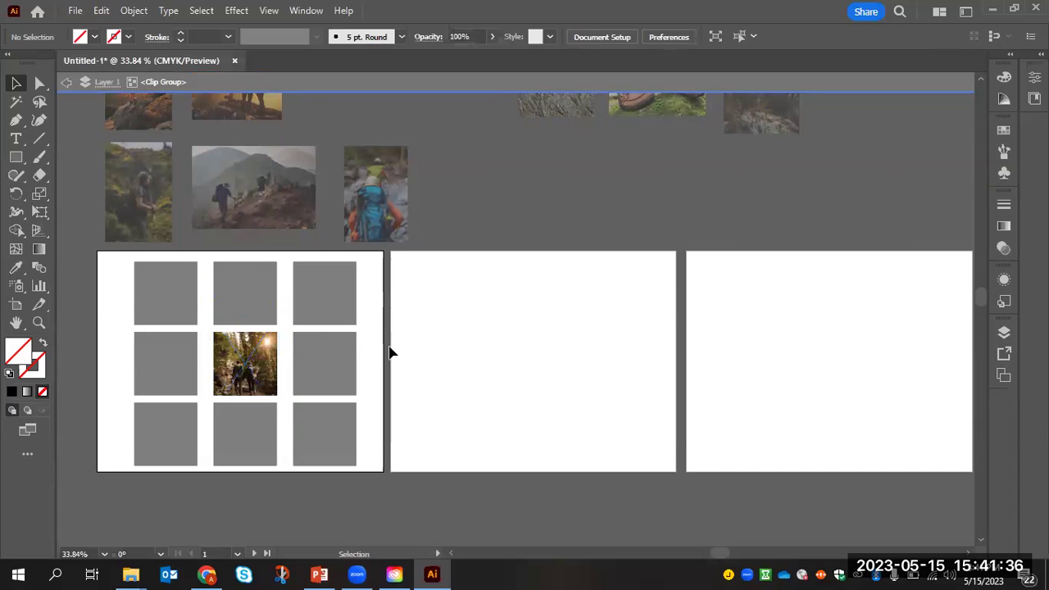
{"action": "double_click", "coordinate": [389, 352]}
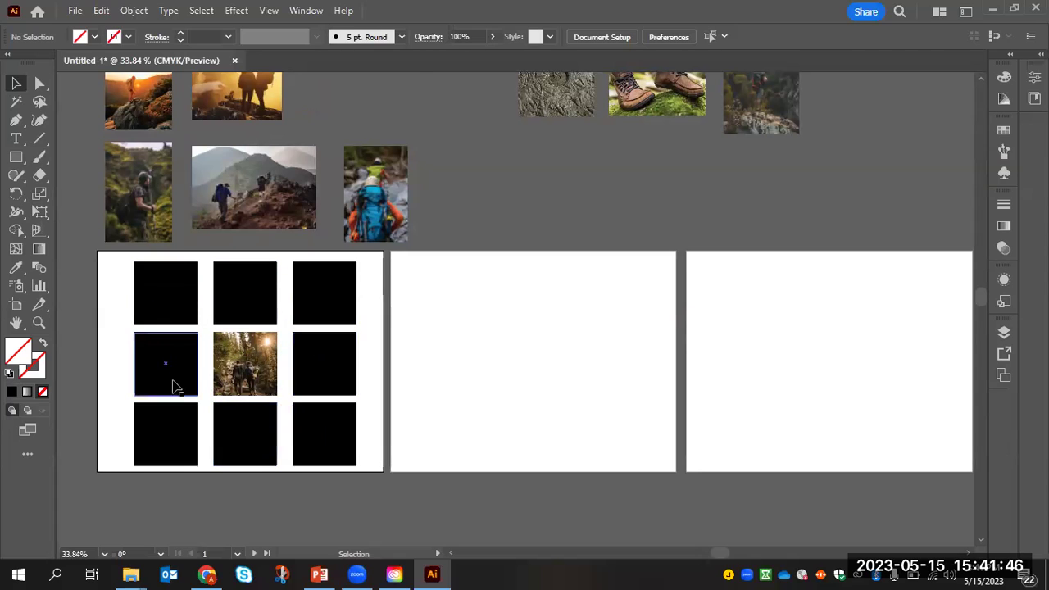
{"action": "scroll", "coordinate": [180, 361], "scroll_direction": "down", "scroll_amount": 1}
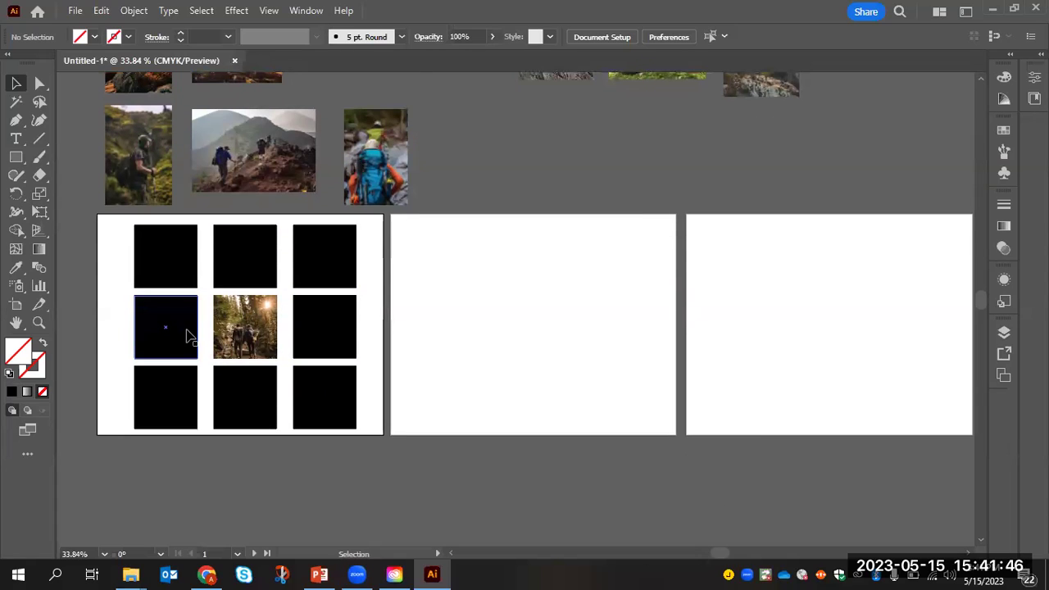
{"action": "right_click", "coordinate": [395, 293]}
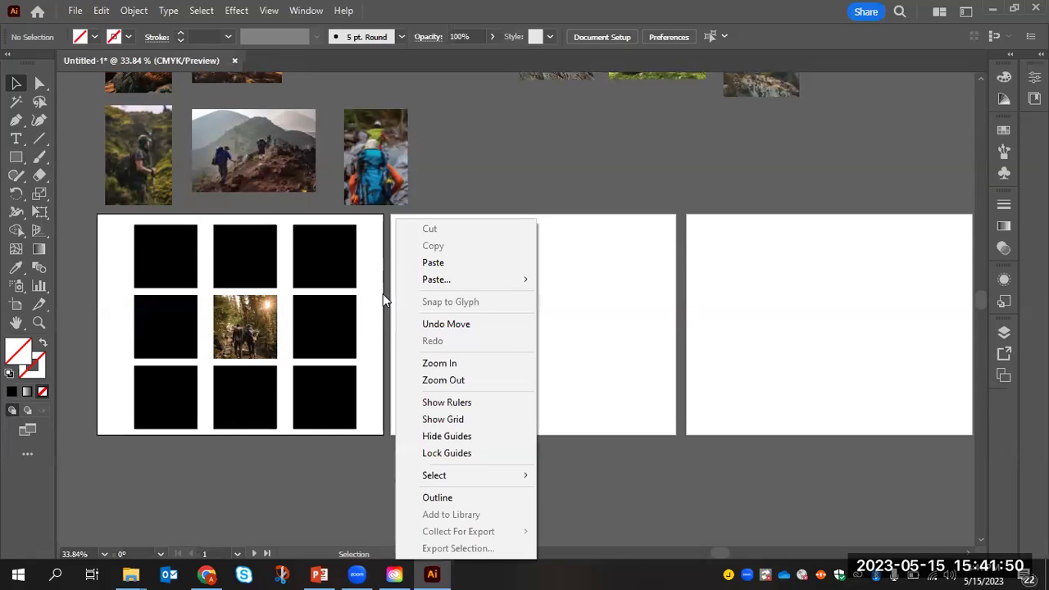
{"action": "left_click", "coordinate": [382, 297]}
- Move the photo of the black and yellow hiking shoe behind the top-right square of the grid
{"action": "scroll", "coordinate": [384, 296], "scroll_direction": "up", "scroll_amount": 2}
{"action": "scroll", "coordinate": [387, 299], "scroll_direction": "up", "scroll_amount": 4}
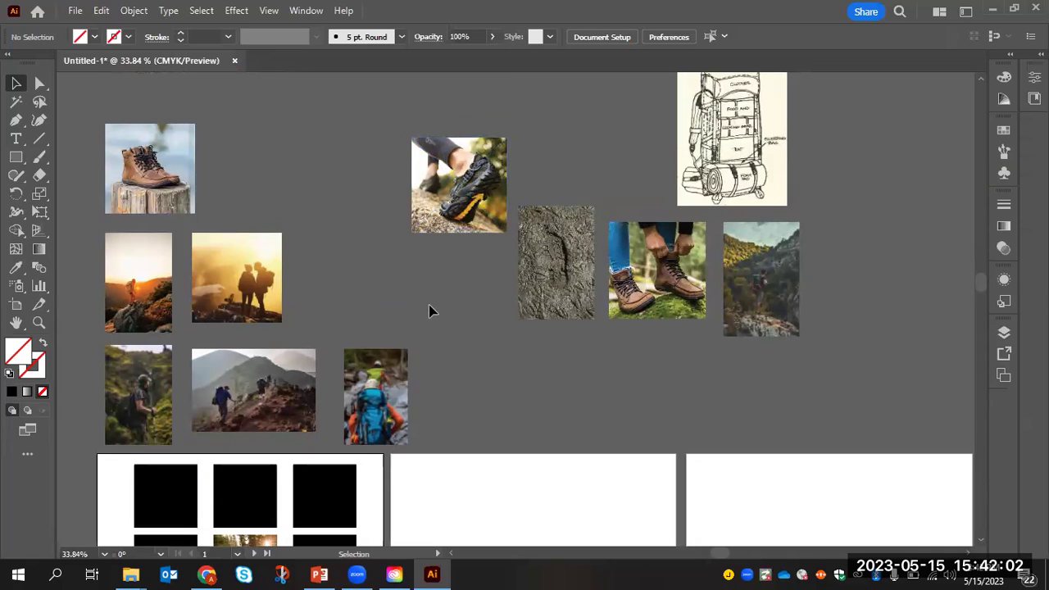
{"action": "scroll", "coordinate": [478, 297], "scroll_direction": "down", "scroll_amount": 3}
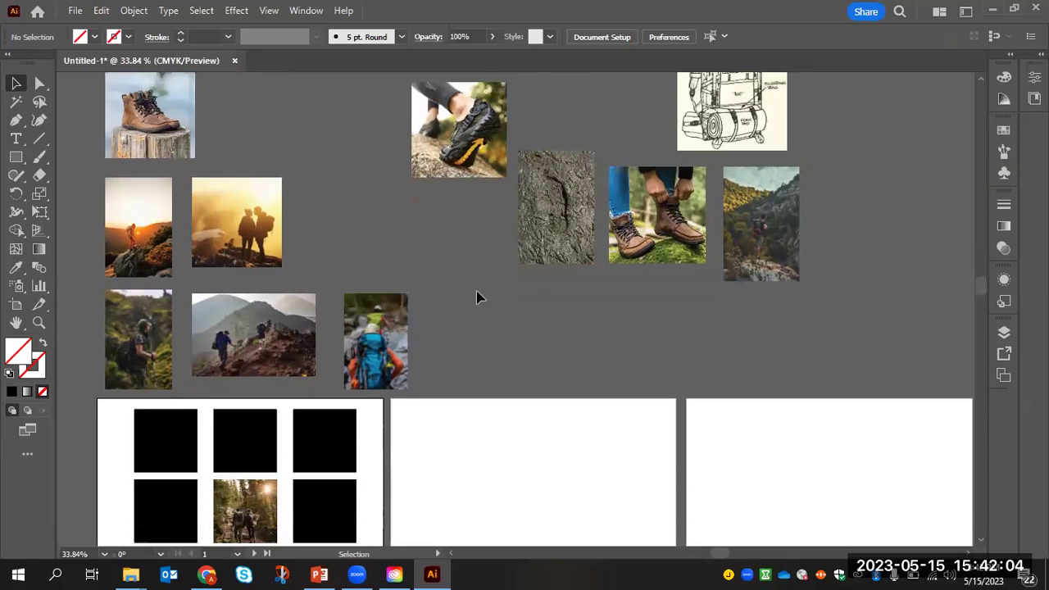
{"action": "scroll", "coordinate": [478, 297], "scroll_direction": "up", "scroll_amount": 3}
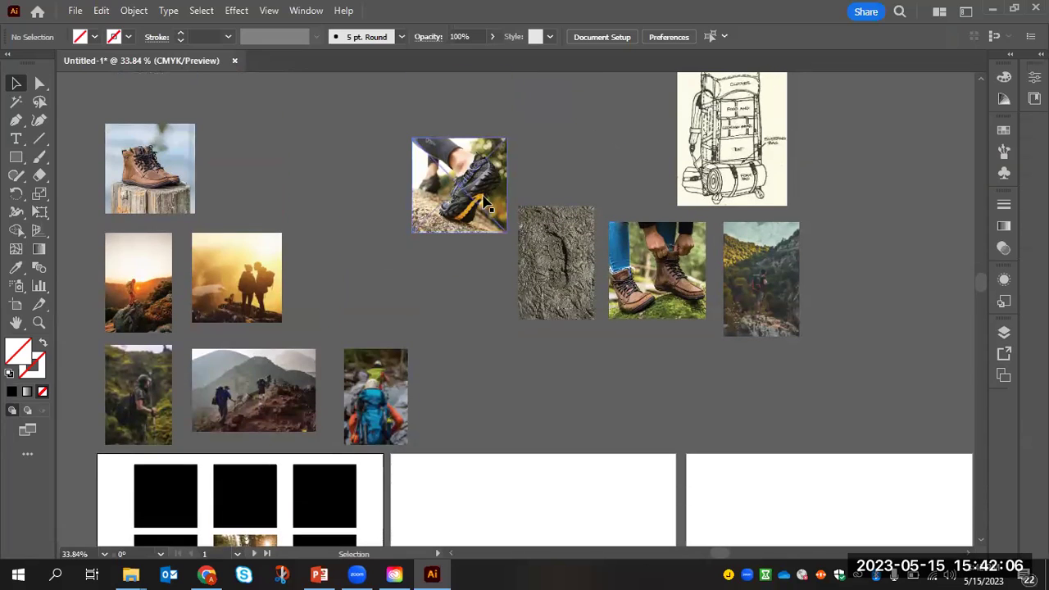
{"action": "left_click_drag", "start_coordinate": [484, 218], "coordinate": [494, 429]}
{"action": "scroll", "coordinate": [496, 407], "scroll_direction": "down", "scroll_amount": 5}
{"action": "scroll", "coordinate": [496, 408], "scroll_direction": "up", "scroll_amount": 1}
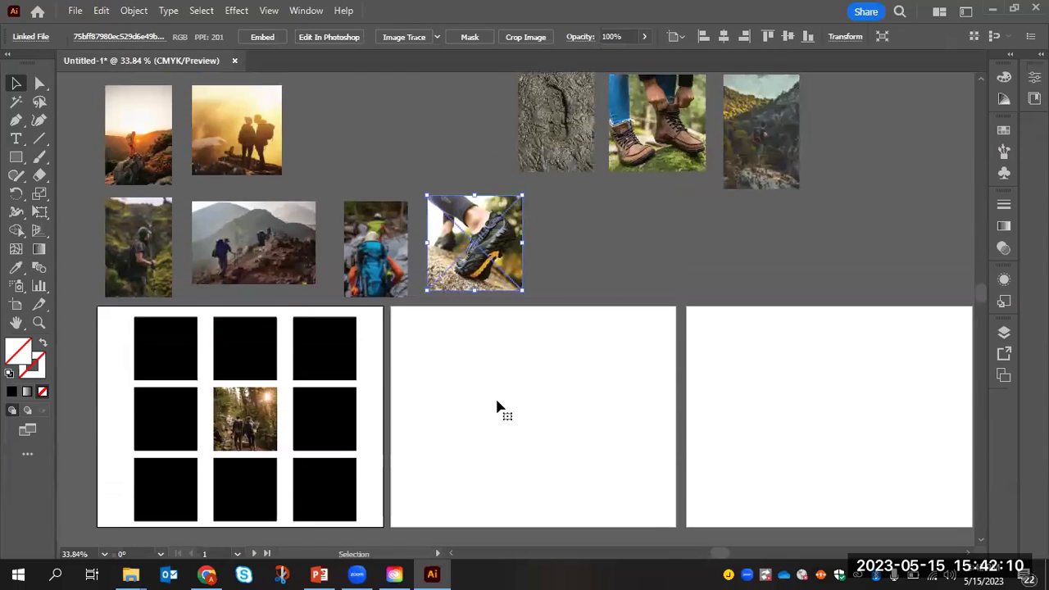
{"action": "left_click_drag", "start_coordinate": [454, 289], "coordinate": [322, 376]}
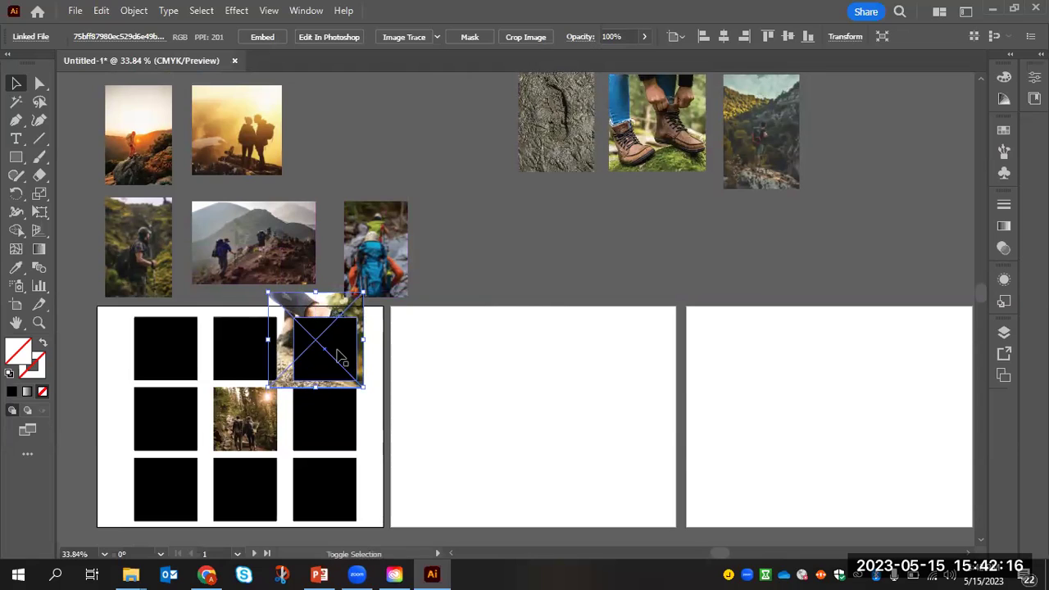
- Make a clipping mask from the top-right square and the hiking shoe photo behind it, leaving nothing selected
{"action": "left_click", "coordinate": [376, 332]}
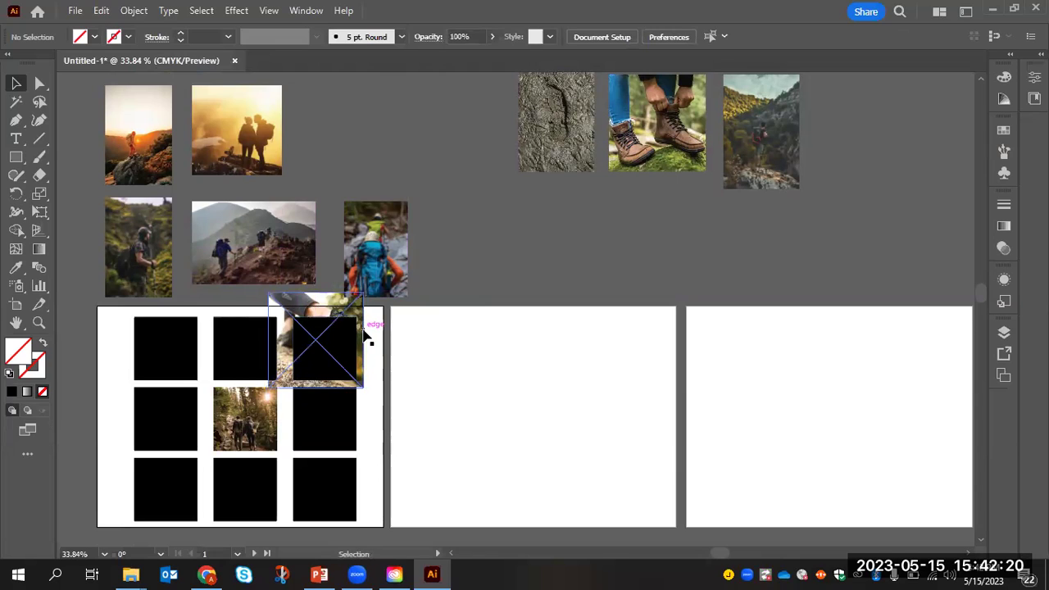
{"action": "left_click", "coordinate": [365, 336], "text": "shift"}
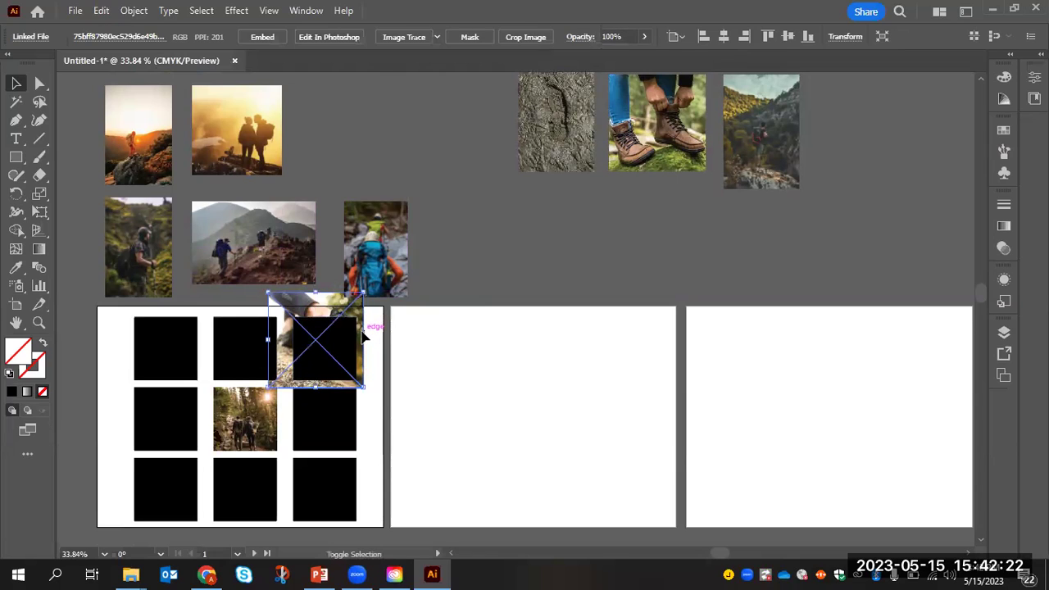
{"action": "left_click", "coordinate": [351, 342], "text": "shift"}
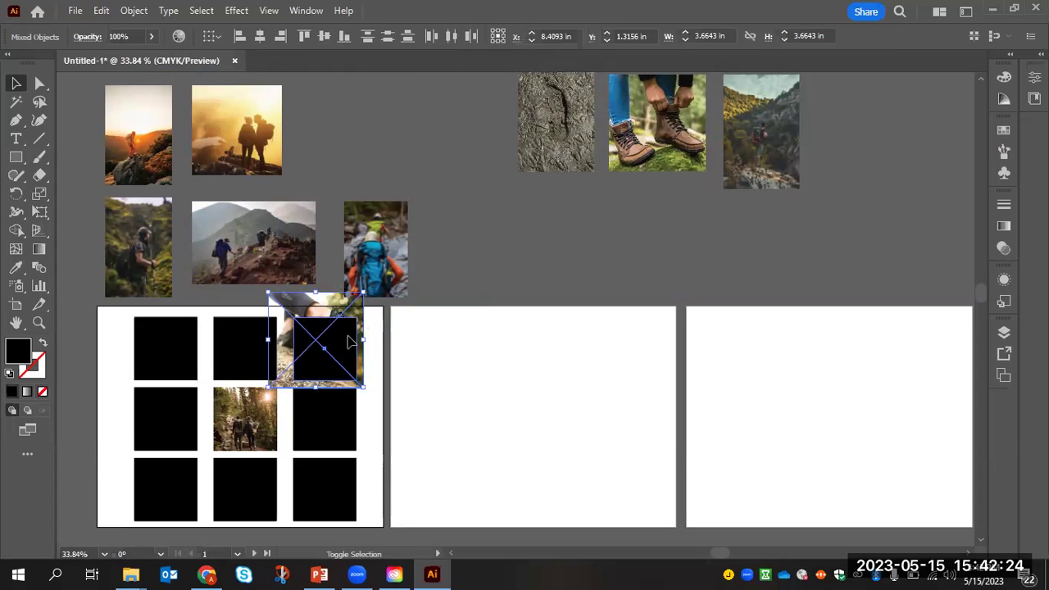
{"action": "right_click", "coordinate": [348, 343]}
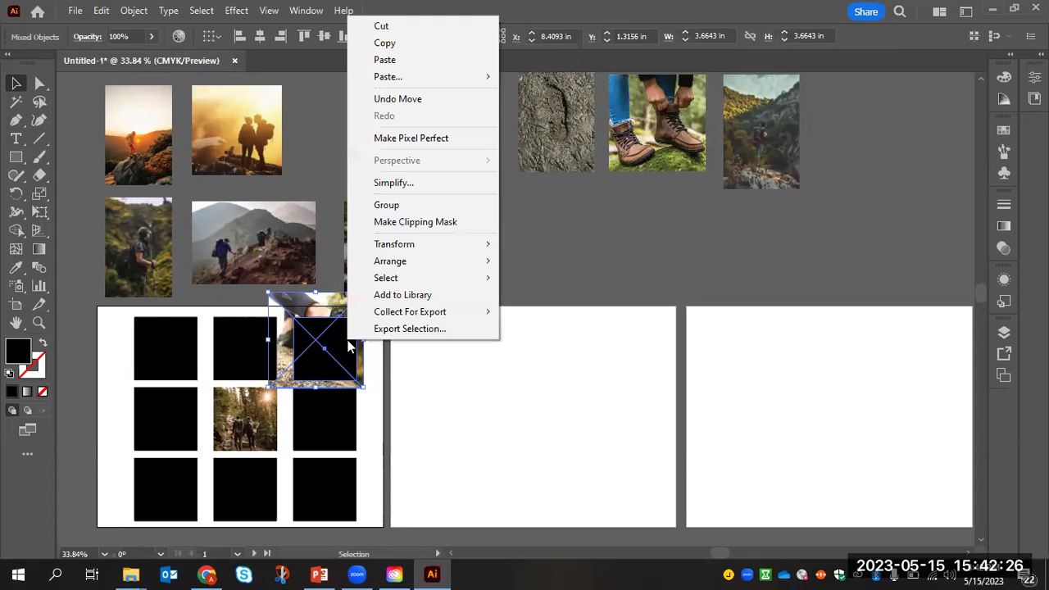
{"action": "left_click", "coordinate": [425, 226]}
{"action": "left_click", "coordinate": [372, 352]}
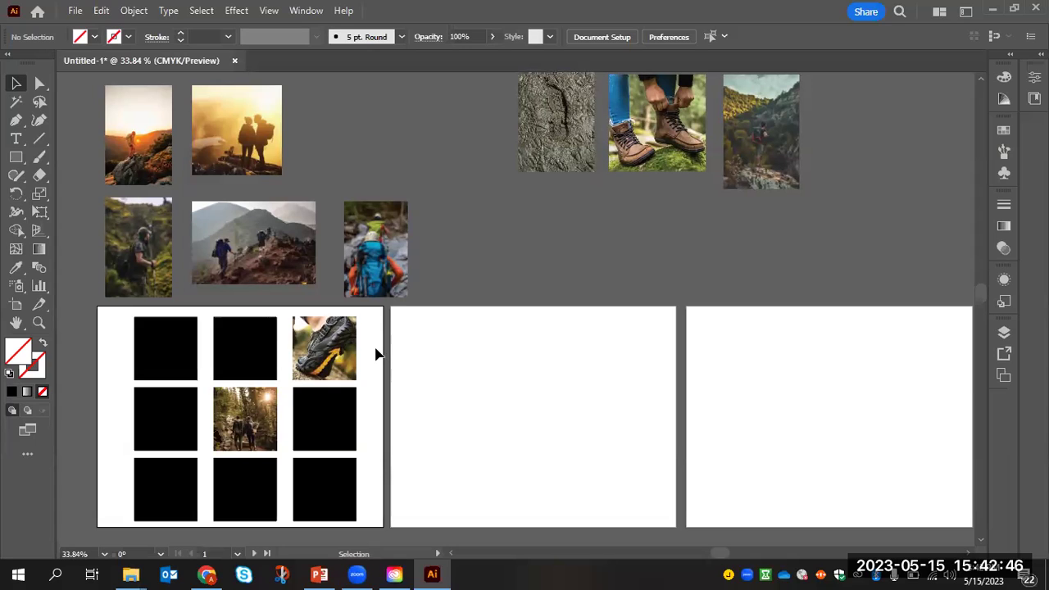
- Open the take a hike.ai file from the Adobe Illustrator Logo Design folder in Downloads
{"action": "left_click", "coordinate": [76, 12]}
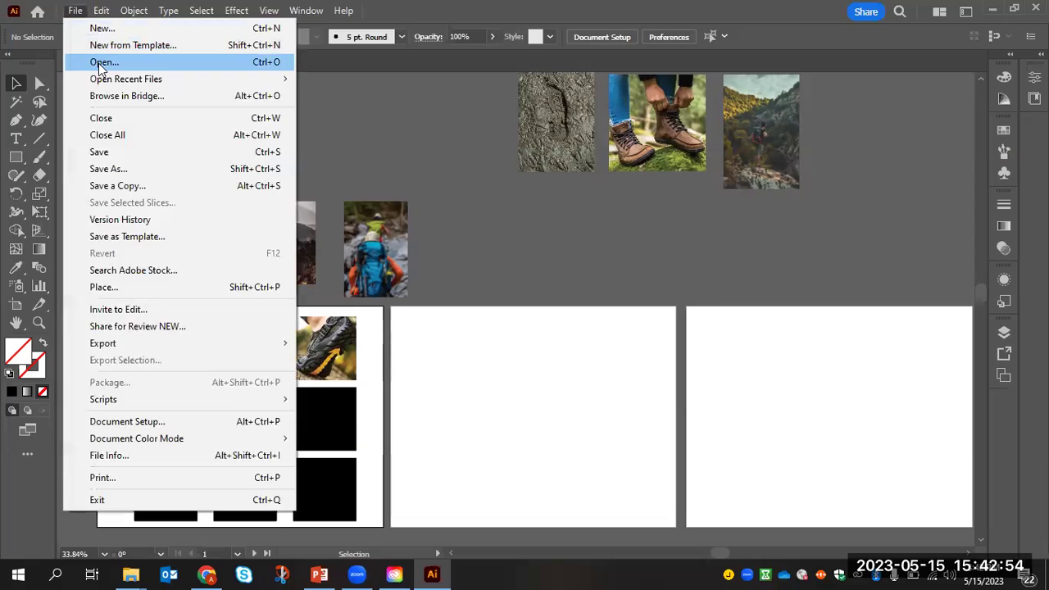
{"action": "left_click", "coordinate": [103, 63]}
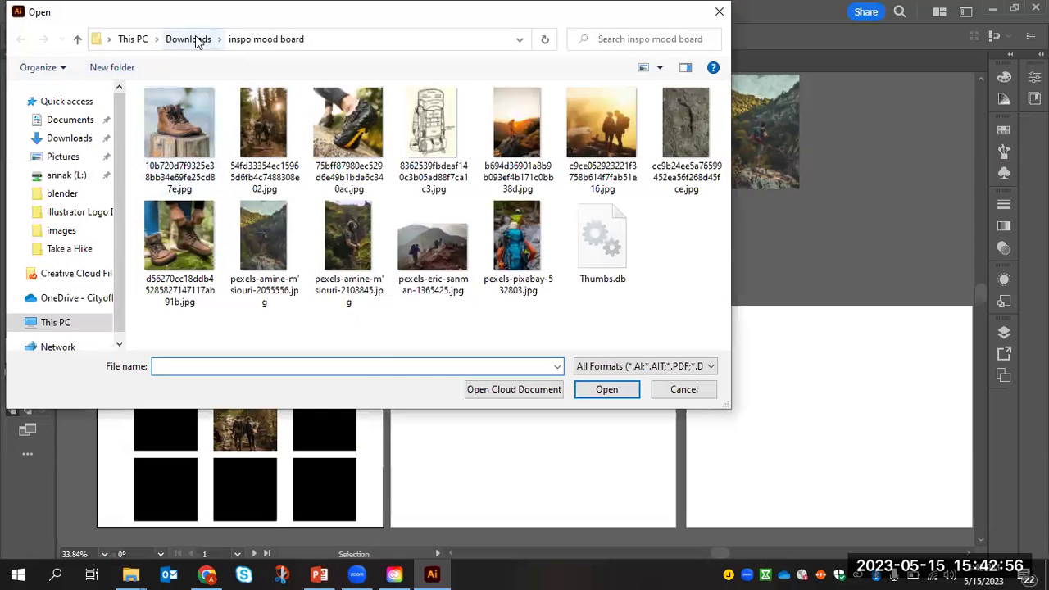
{"action": "left_click", "coordinate": [187, 41]}
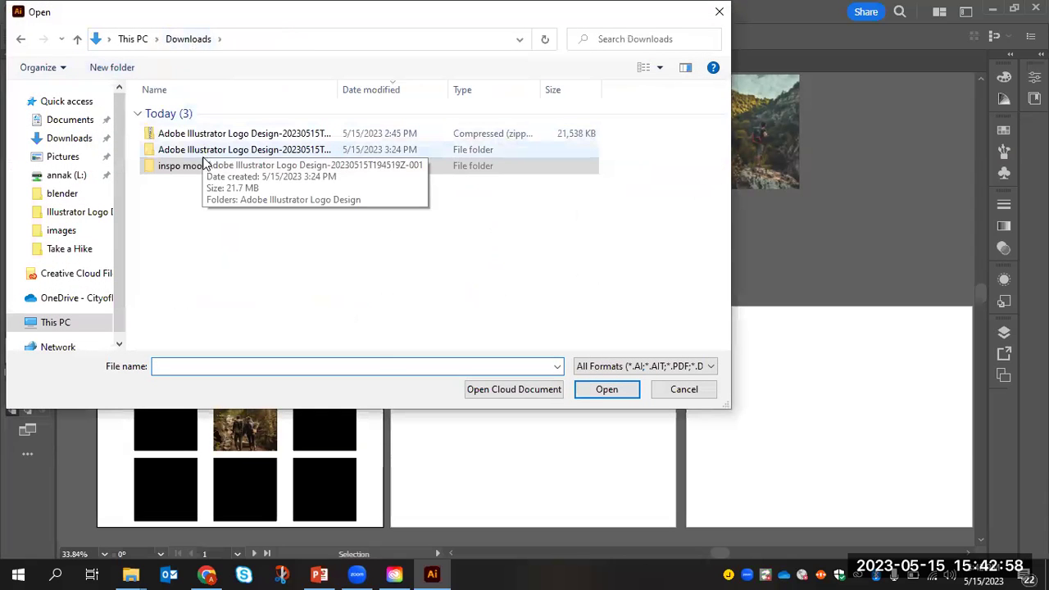
{"action": "double_click", "coordinate": [203, 156]}
{"action": "double_click", "coordinate": [216, 113]}
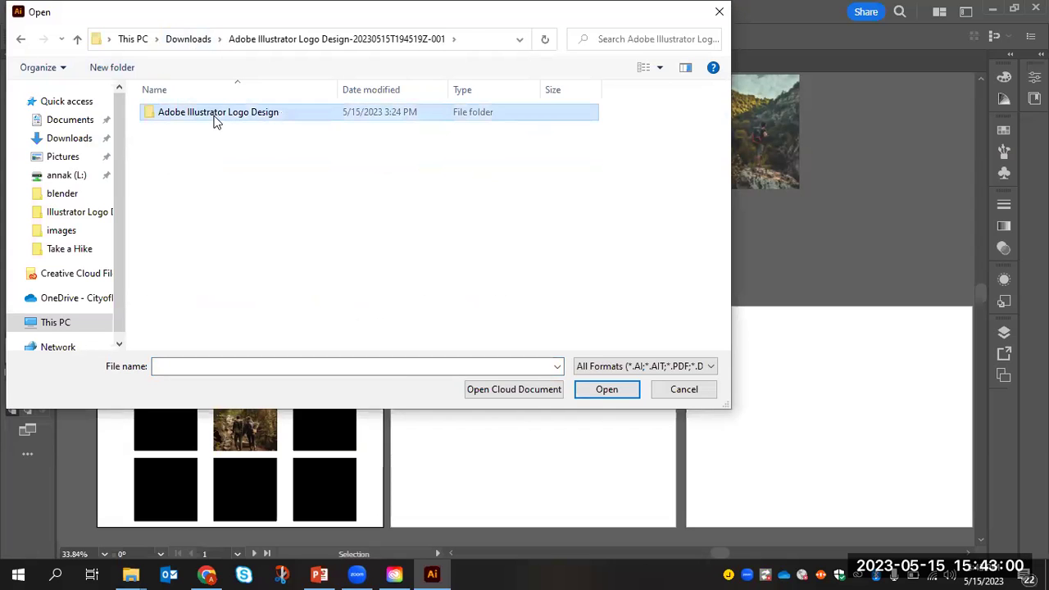
{"action": "double_click", "coordinate": [190, 227]}
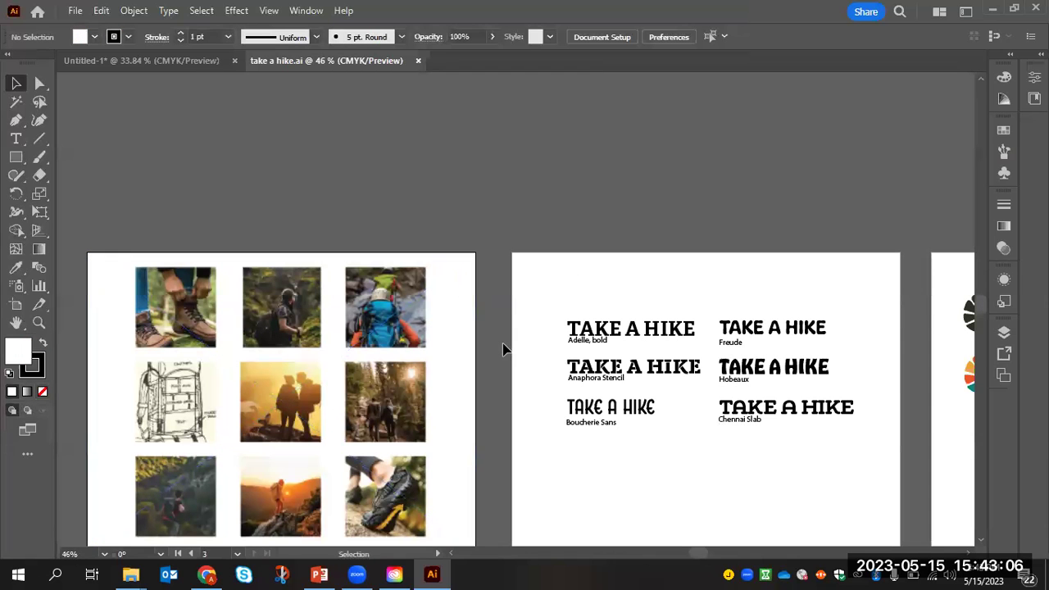
- Examine the finished mood board, the TAKE A HIKE font samples, the logo and color palette artboard, and the adventure badge reference image
{"action": "scroll", "coordinate": [503, 350], "scroll_direction": "down", "scroll_amount": 3}
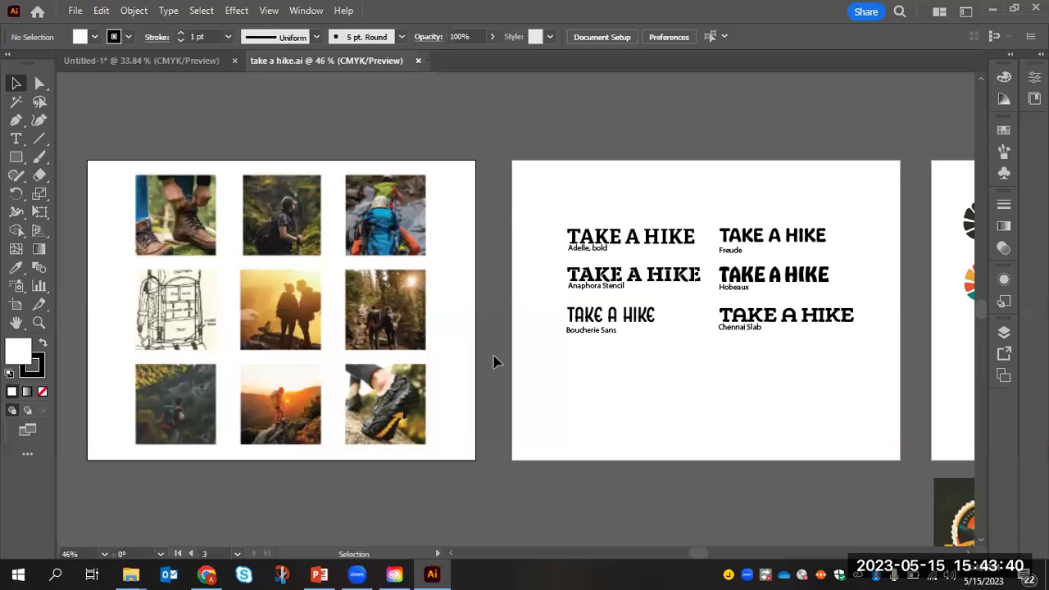
{"action": "scroll", "coordinate": [495, 361], "scroll_direction": "right", "scroll_amount": 5}
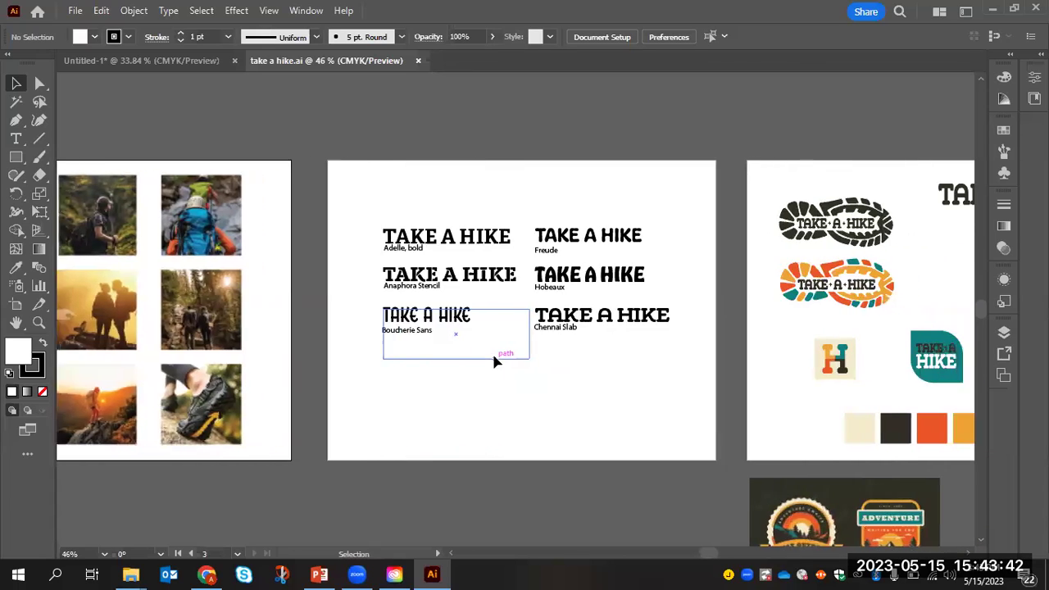
{"action": "scroll", "coordinate": [494, 362], "scroll_direction": "down", "scroll_amount": 2}
{"action": "scroll", "coordinate": [494, 361], "scroll_direction": "down", "scroll_amount": 5}
{"action": "scroll", "coordinate": [494, 362], "scroll_direction": "up", "scroll_amount": 1}
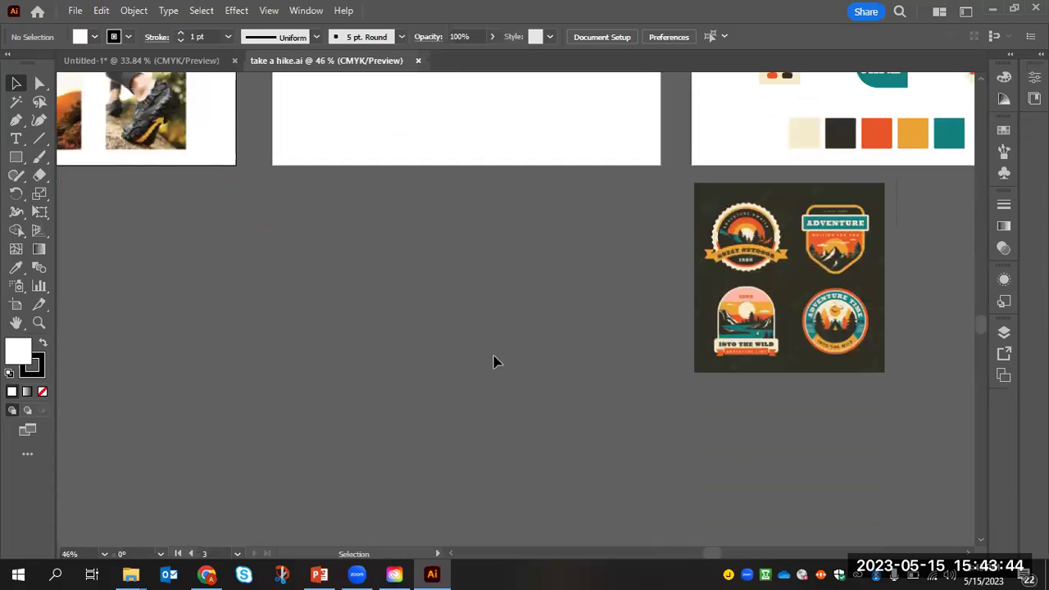
{"action": "left_click", "coordinate": [795, 304]}
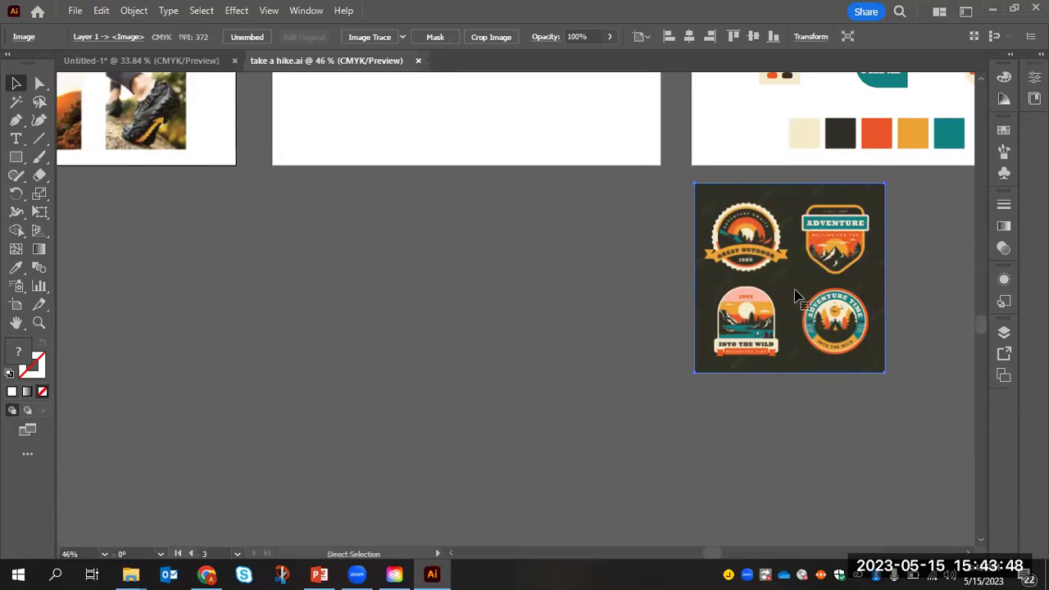
{"action": "scroll", "coordinate": [795, 297], "scroll_direction": "left", "scroll_amount": 1}
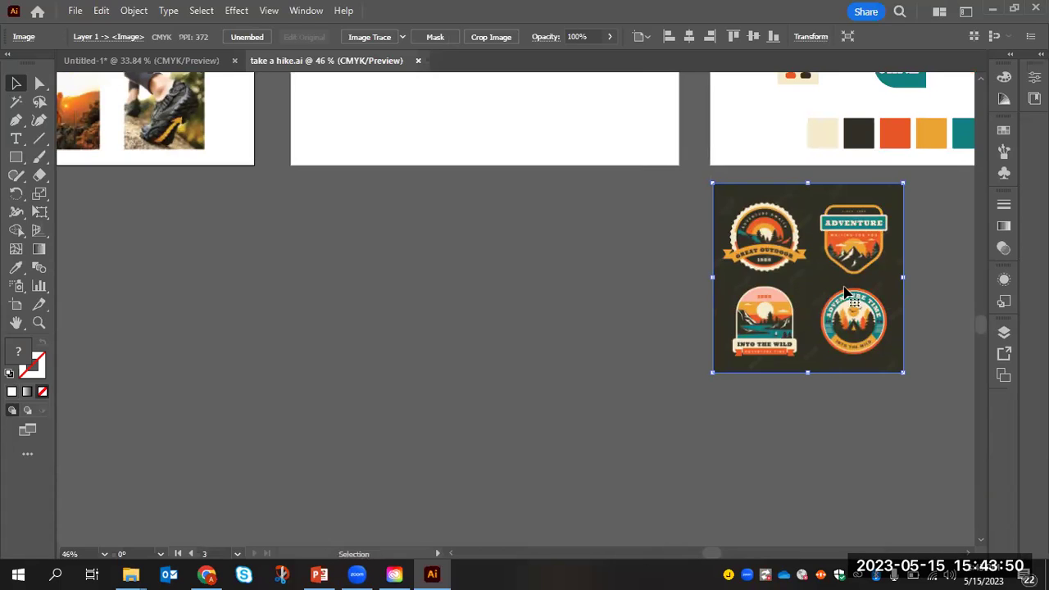
{"action": "scroll", "coordinate": [806, 279], "scroll_direction": "left", "scroll_amount": 1}
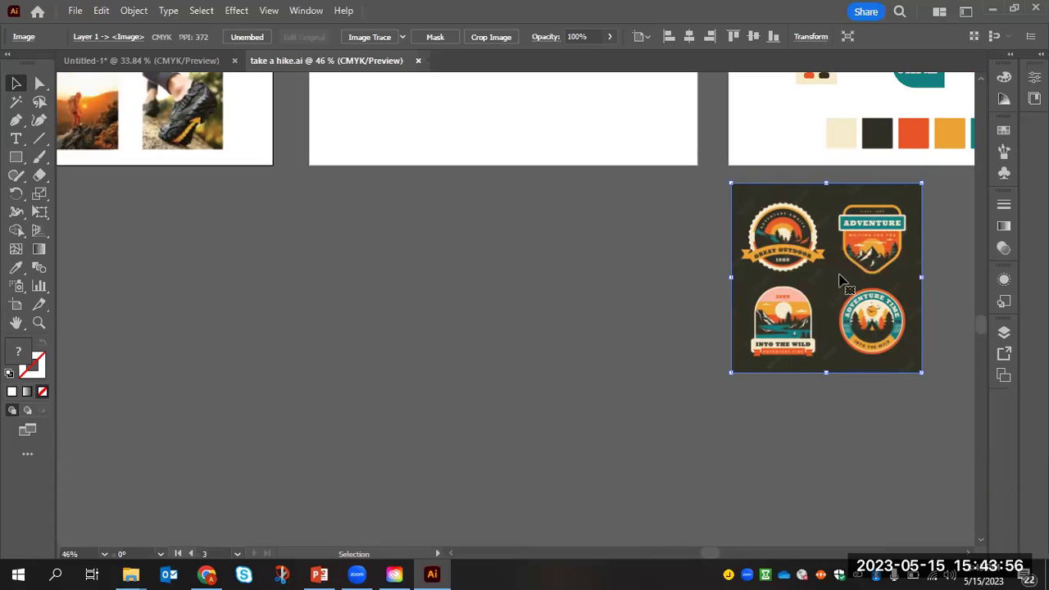
{"action": "scroll", "coordinate": [846, 276], "scroll_direction": "right", "scroll_amount": 5}
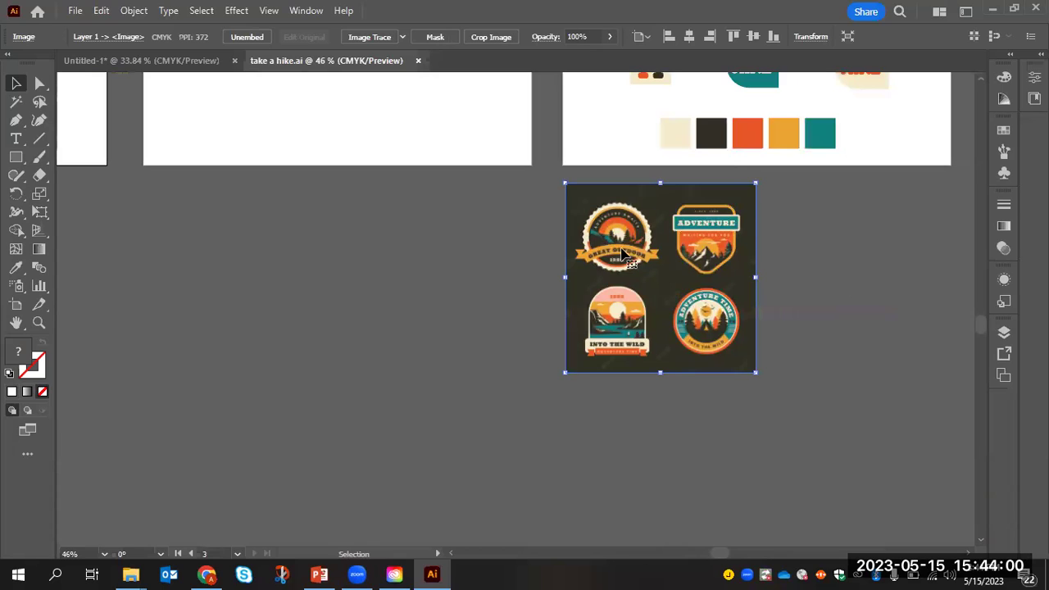
{"action": "scroll", "coordinate": [640, 254], "scroll_direction": "up", "scroll_amount": 3}
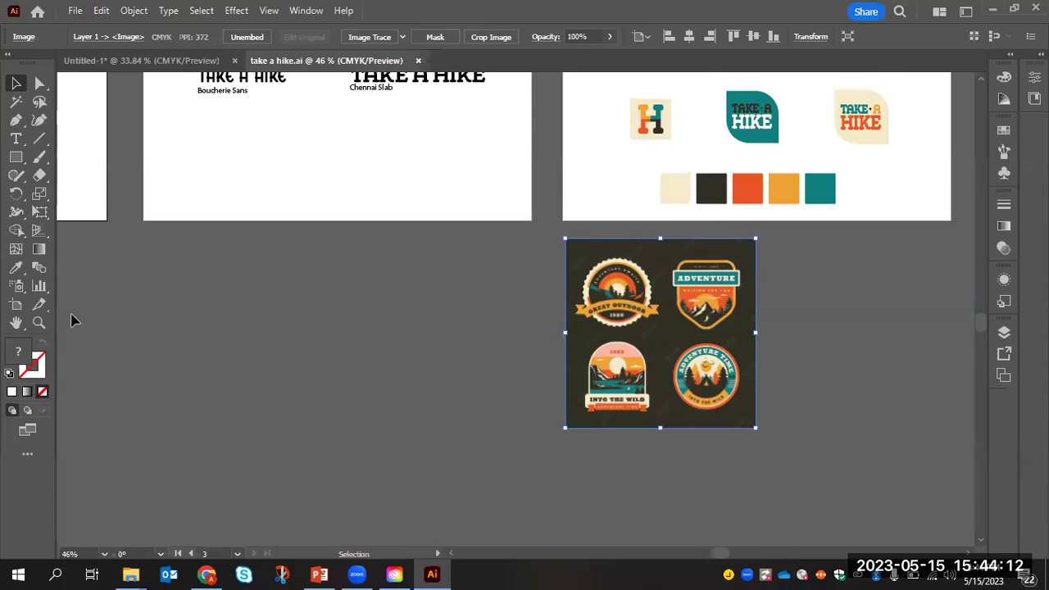
{"action": "scroll", "coordinate": [90, 314], "scroll_direction": "up", "scroll_amount": 10}
{"action": "scroll", "coordinate": [90, 315], "scroll_direction": "left", "scroll_amount": 10}
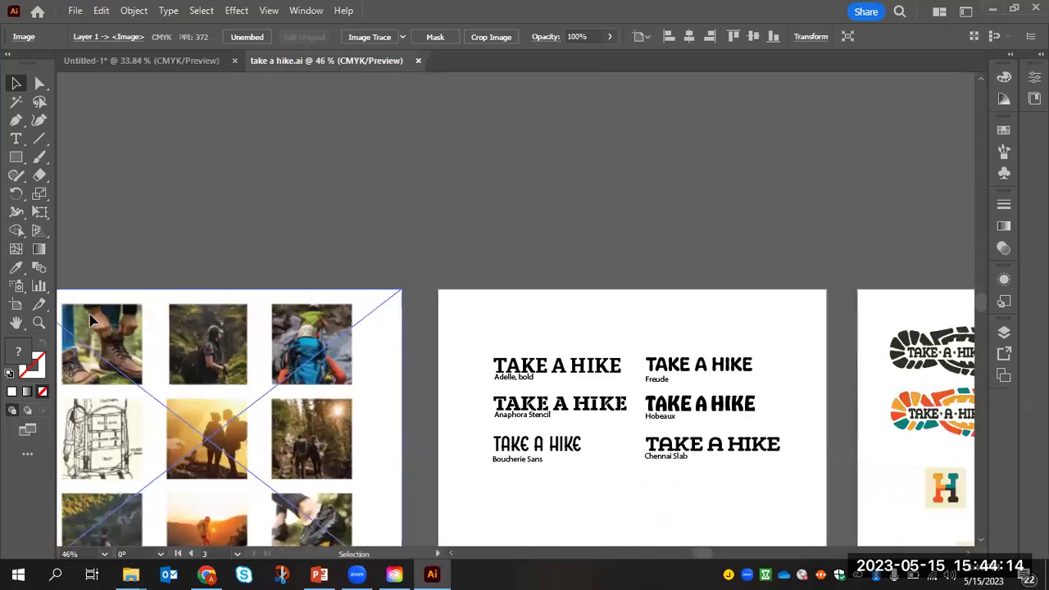
{"action": "scroll", "coordinate": [548, 239], "scroll_direction": "down", "scroll_amount": 2}
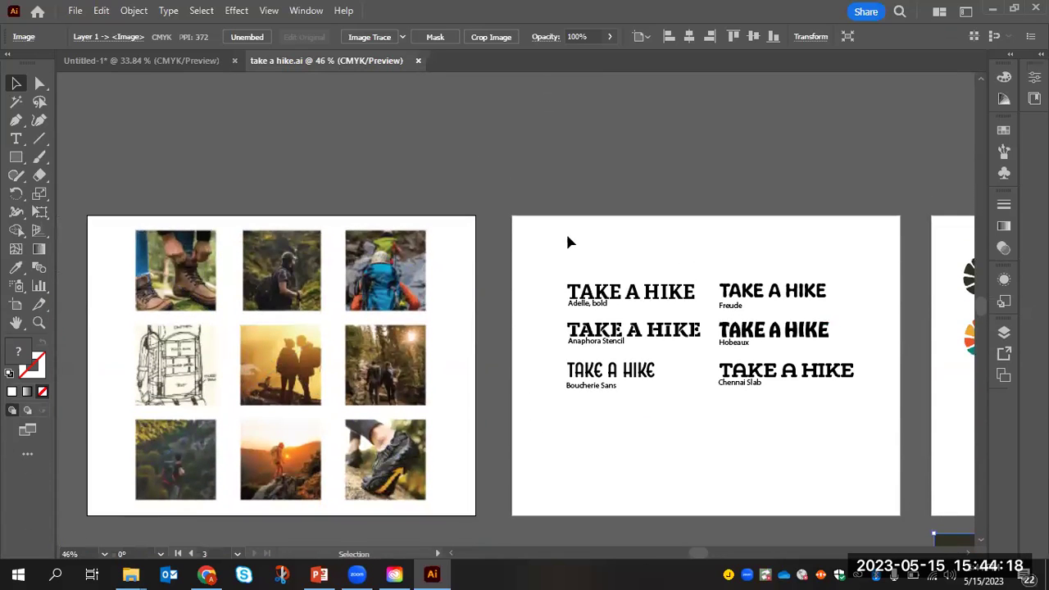
- Add two new artboards of about 11 by 8.5 in, one above the font samples artboard and one above the logo artboard
{"action": "scroll", "coordinate": [515, 225], "scroll_direction": "down", "scroll_amount": 2}
{"action": "scroll", "coordinate": [517, 227], "scroll_direction": "up", "scroll_amount": 8}
{"action": "scroll", "coordinate": [515, 227], "scroll_direction": "down", "scroll_amount": 1}
{"action": "left_click", "coordinate": [15, 304]}
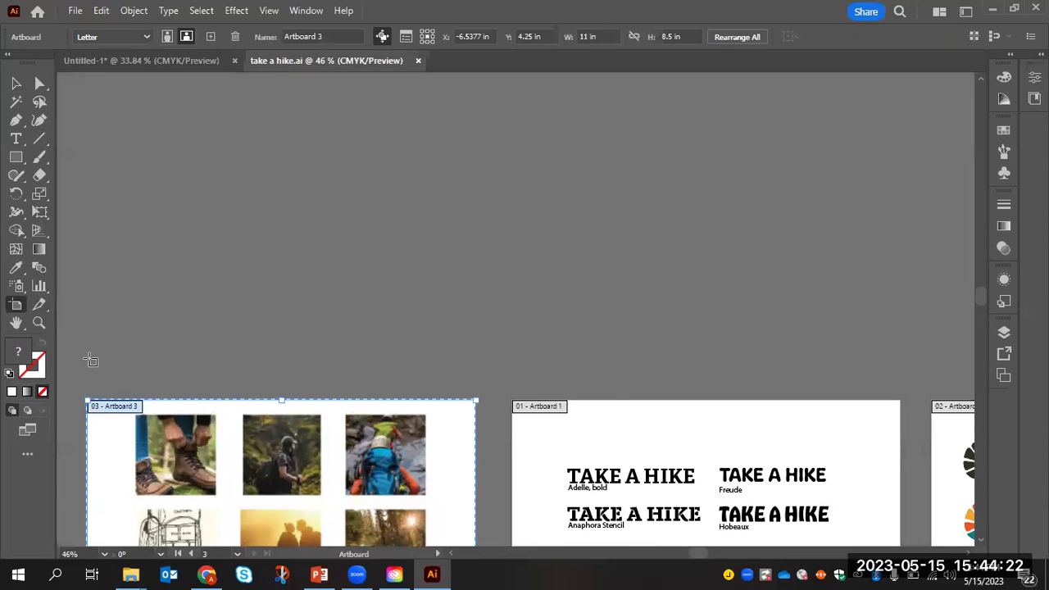
{"action": "left_click_drag", "start_coordinate": [517, 380], "coordinate": [901, 142]}
{"action": "scroll", "coordinate": [948, 534], "scroll_direction": "right", "scroll_amount": 5}
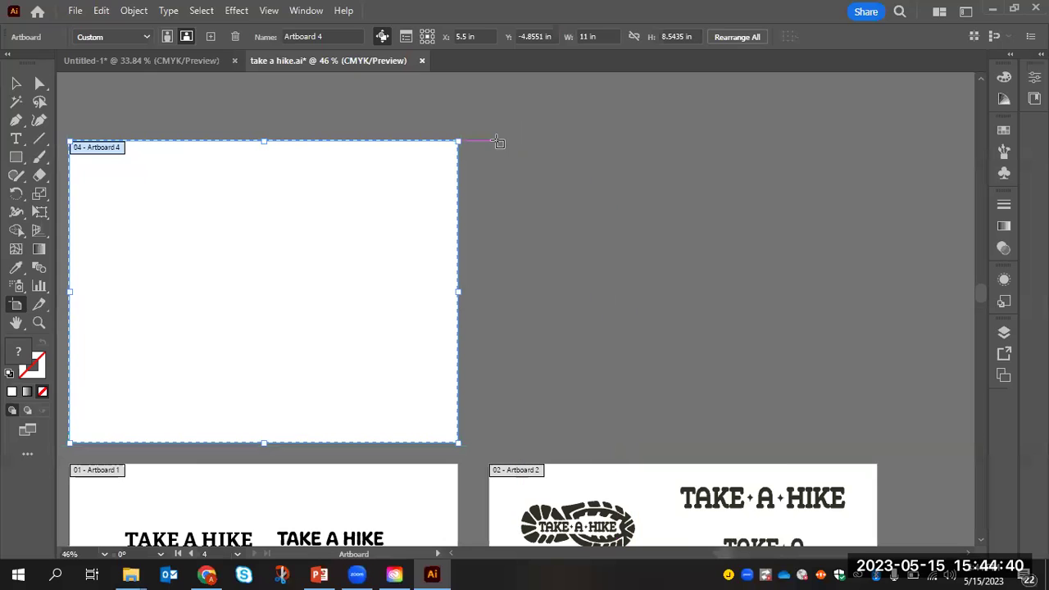
{"action": "left_click_drag", "start_coordinate": [495, 143], "coordinate": [879, 442]}
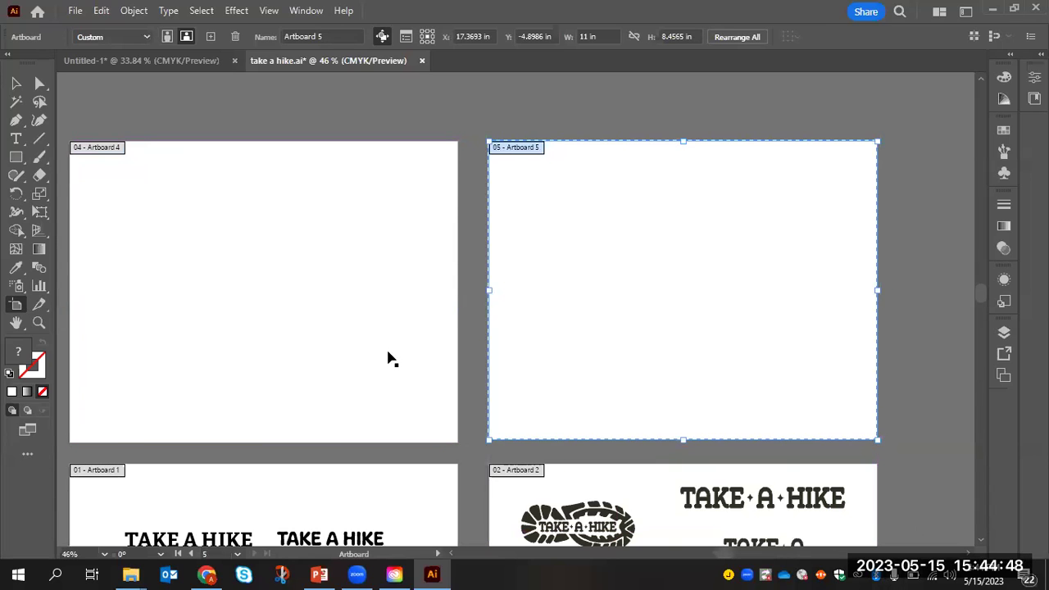
{"action": "scroll", "coordinate": [391, 358], "scroll_direction": "left", "scroll_amount": 5}
{"action": "left_click", "coordinate": [16, 83]}
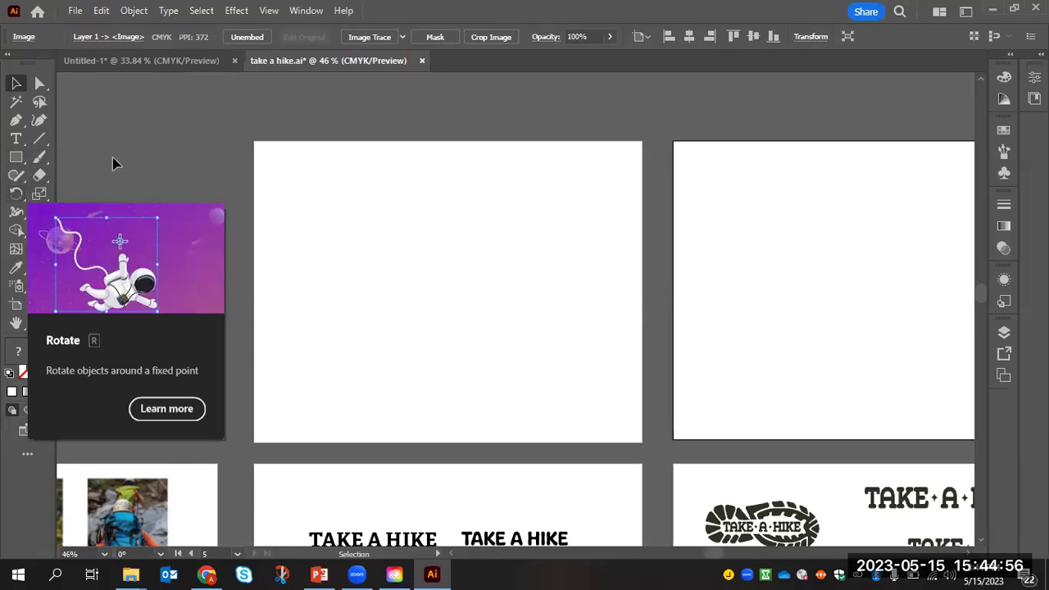
- Look over the mood board, the font samples and the logo artboard in relation to the two blank artboards above
{"action": "scroll", "coordinate": [167, 220], "scroll_direction": "left", "scroll_amount": 5}
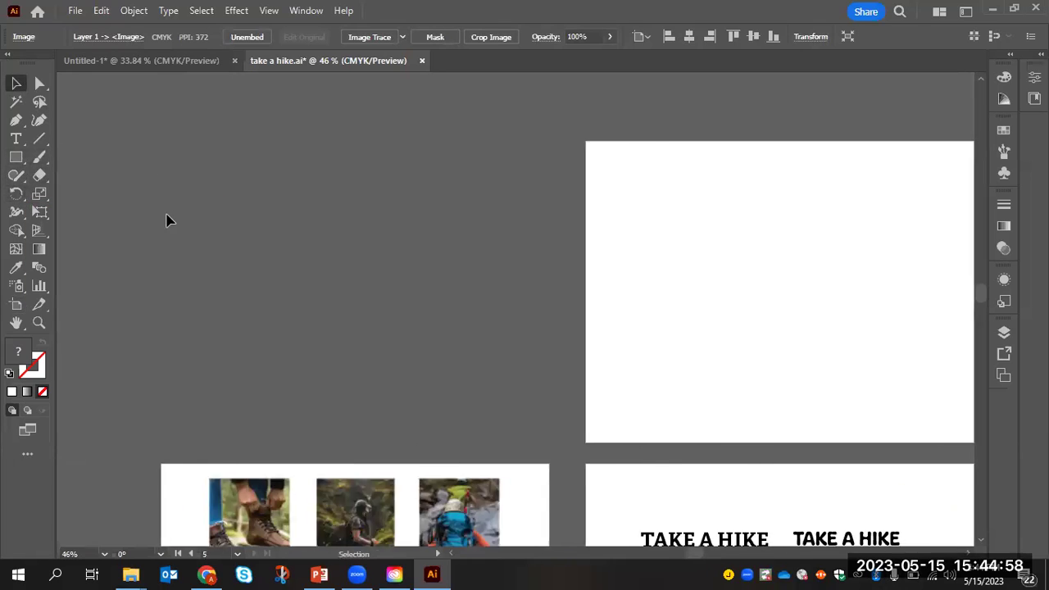
{"action": "scroll", "coordinate": [167, 220], "scroll_direction": "down", "scroll_amount": 3}
{"action": "scroll", "coordinate": [166, 221], "scroll_direction": "down", "scroll_amount": 5}
{"action": "scroll", "coordinate": [166, 220], "scroll_direction": "up", "scroll_amount": 1}
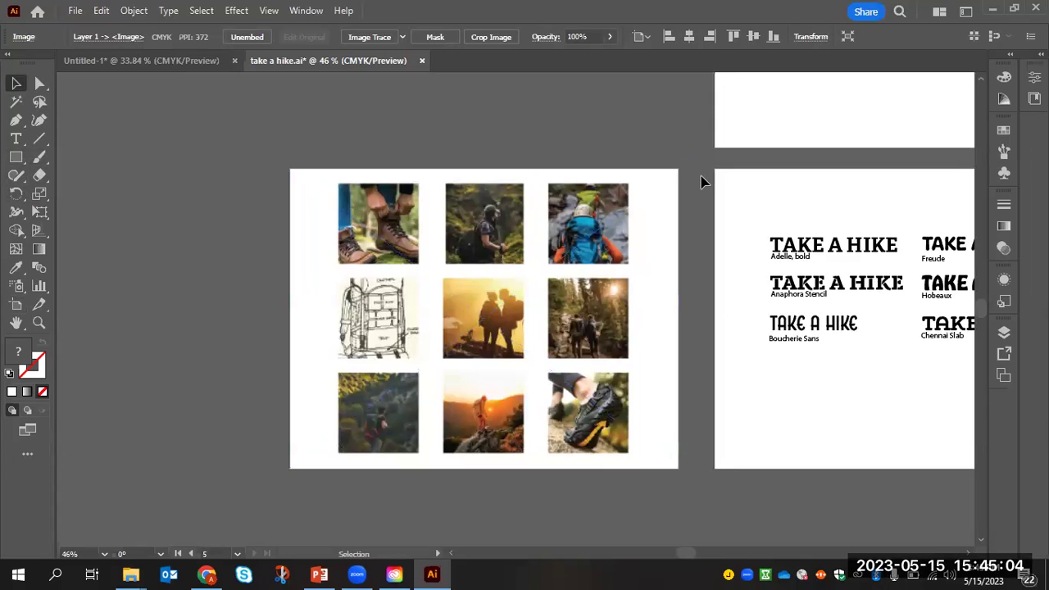
{"action": "scroll", "coordinate": [701, 182], "scroll_direction": "up", "scroll_amount": 4}
{"action": "scroll", "coordinate": [701, 182], "scroll_direction": "left", "scroll_amount": 3}
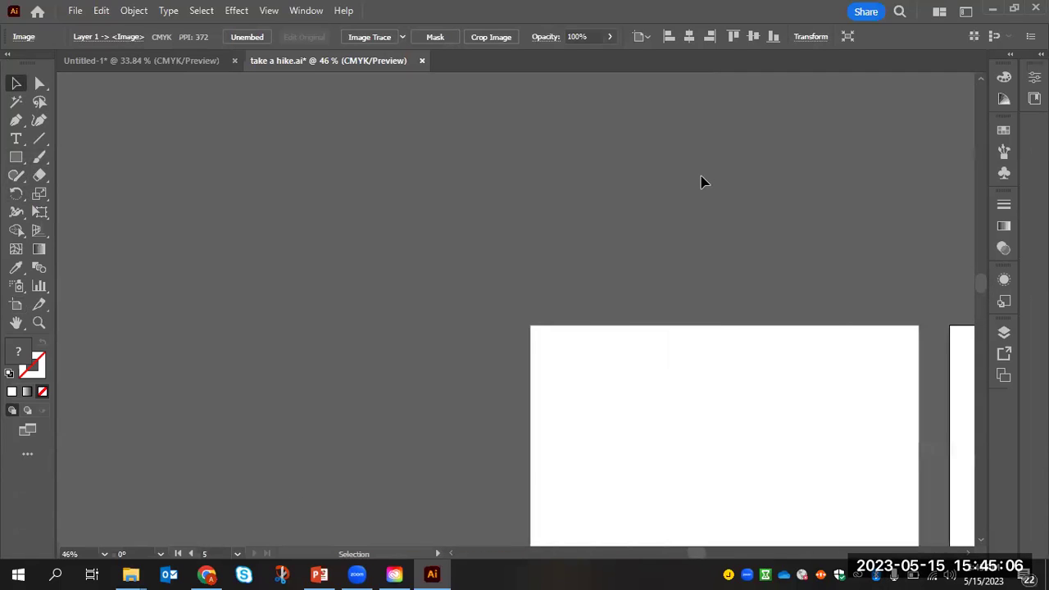
{"action": "scroll", "coordinate": [701, 182], "scroll_direction": "right", "scroll_amount": 3}
{"action": "scroll", "coordinate": [700, 182], "scroll_direction": "down", "scroll_amount": 4}
{"action": "scroll", "coordinate": [700, 182], "scroll_direction": "up", "scroll_amount": 1}
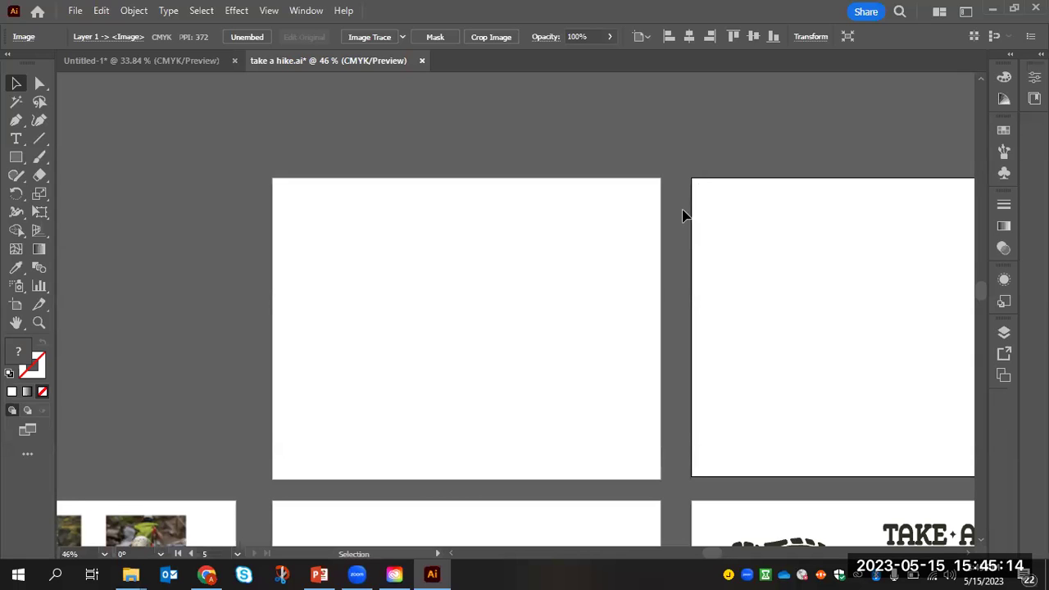
{"action": "scroll", "coordinate": [680, 222], "scroll_direction": "down", "scroll_amount": 5}
{"action": "scroll", "coordinate": [680, 227], "scroll_direction": "up", "scroll_amount": 1}
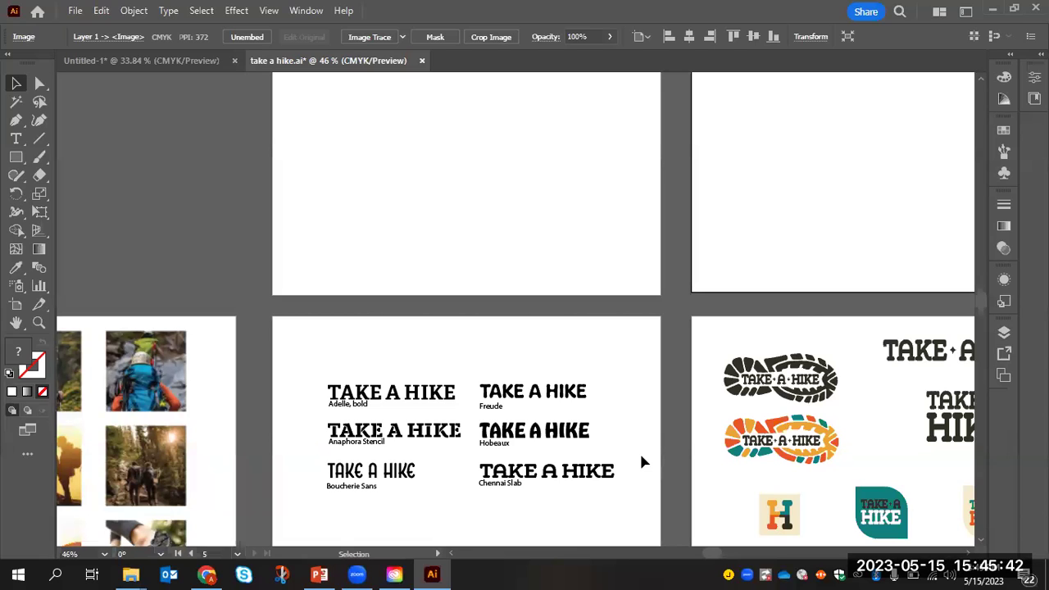
{"action": "scroll", "coordinate": [642, 462], "scroll_direction": "up", "scroll_amount": 5}
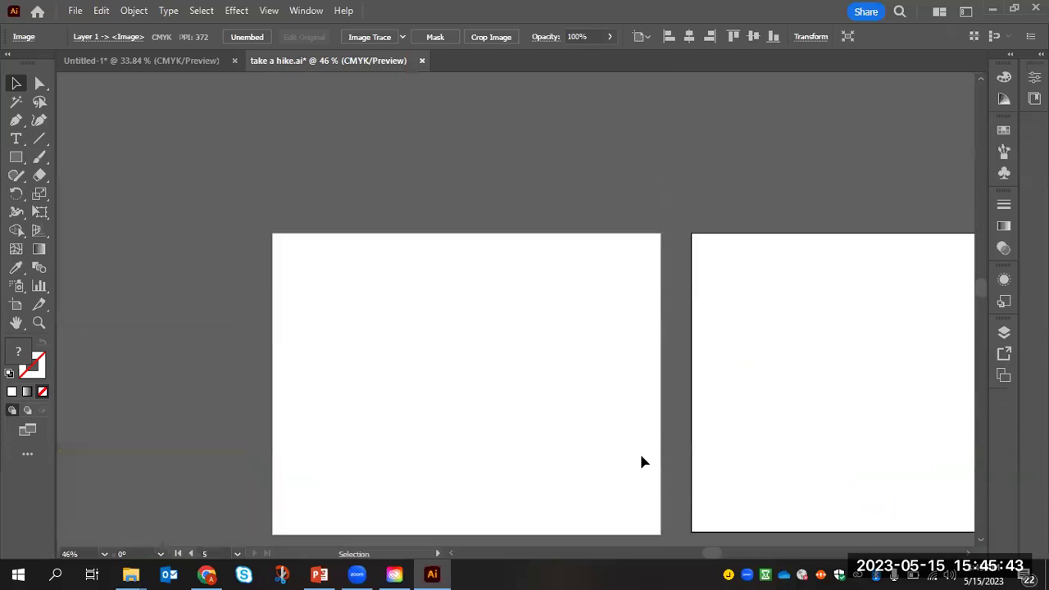
- Add a text frame reading "Take a Hike" near the upper-left corner of the blank artboard above the font samples
{"action": "left_click", "coordinate": [16, 141]}
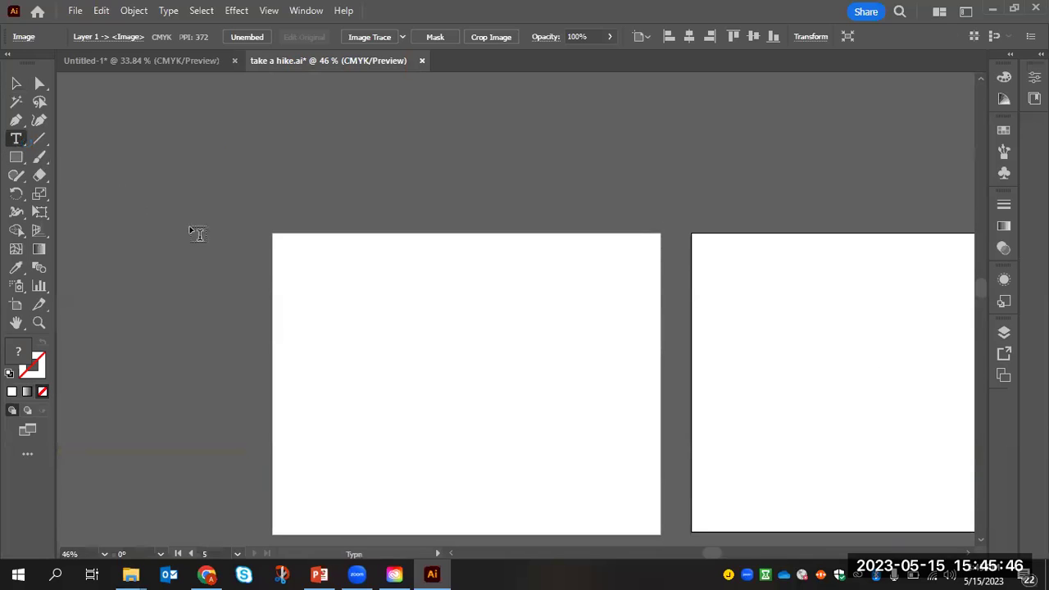
{"action": "left_click_drag", "start_coordinate": [326, 283], "coordinate": [454, 329]}
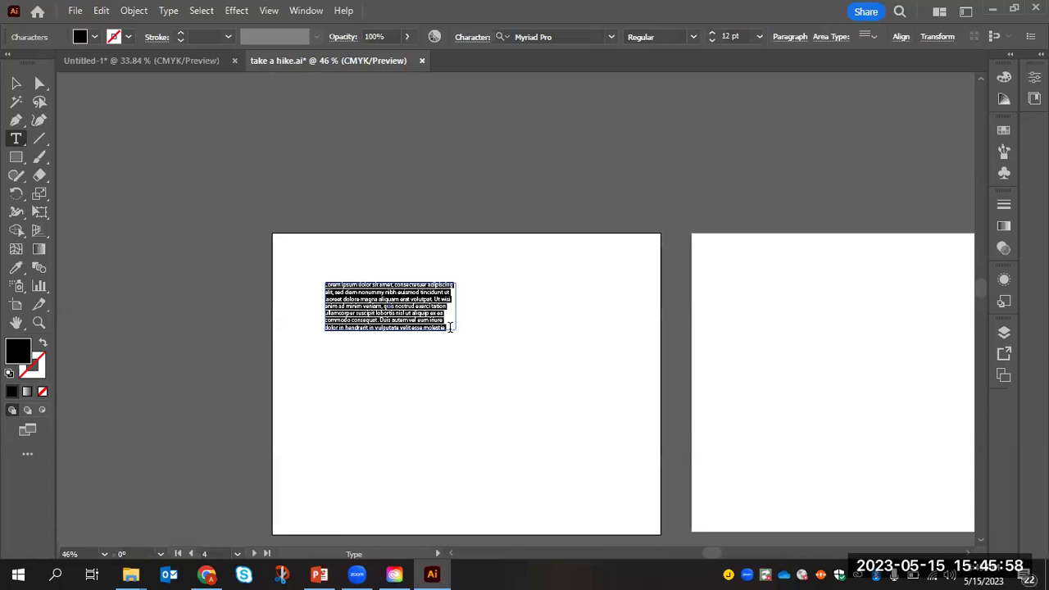
{"action": "key", "text": "BackSpace"}
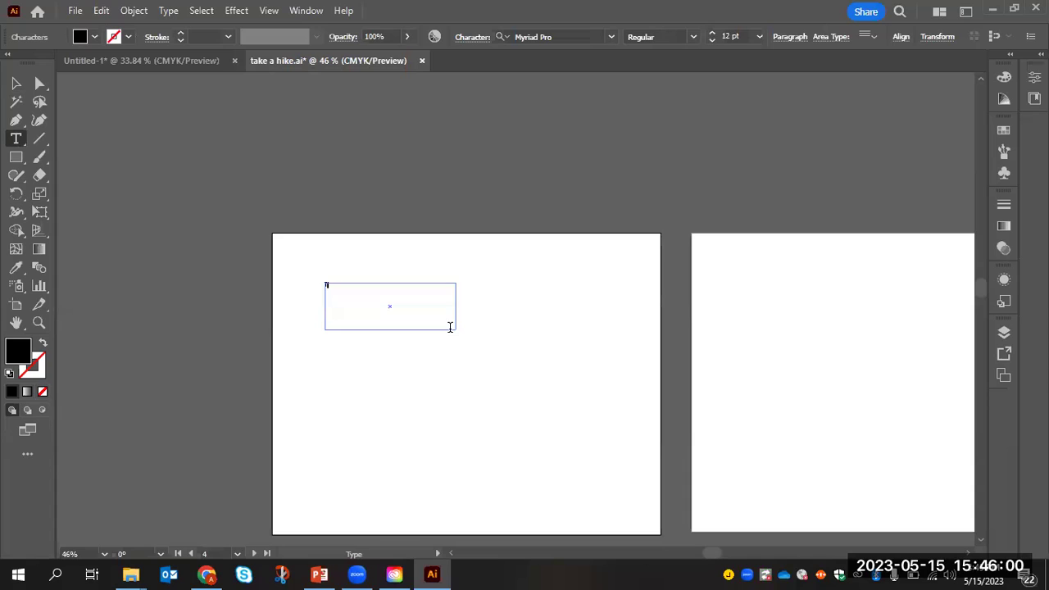
{"action": "type", "text": "Take a Hike"}
{"action": "key", "text": "Escape"}
{"action": "key", "text": "Return"}
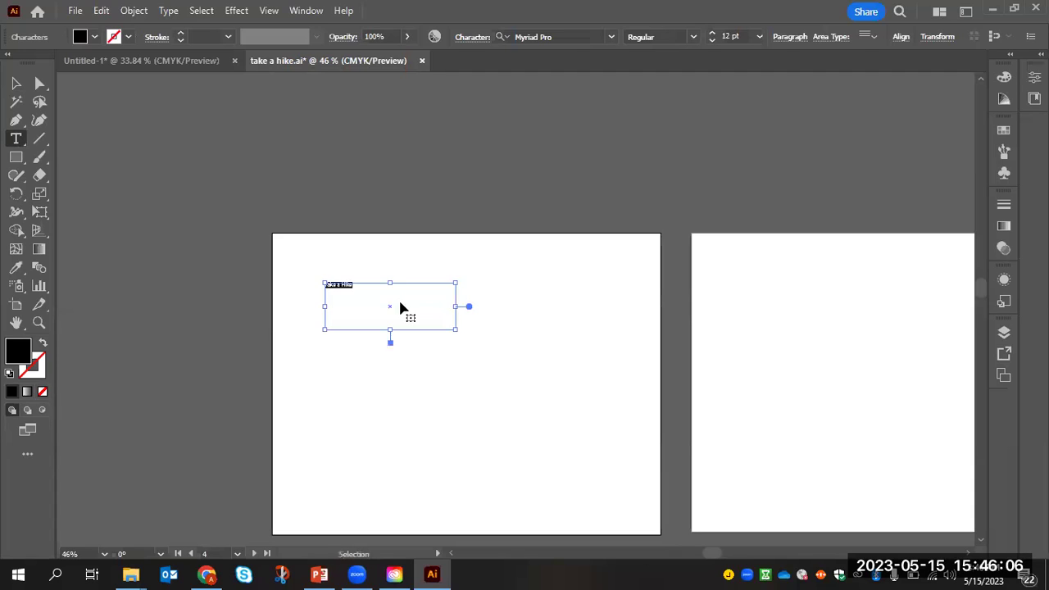
{"action": "key", "text": "Escape"}
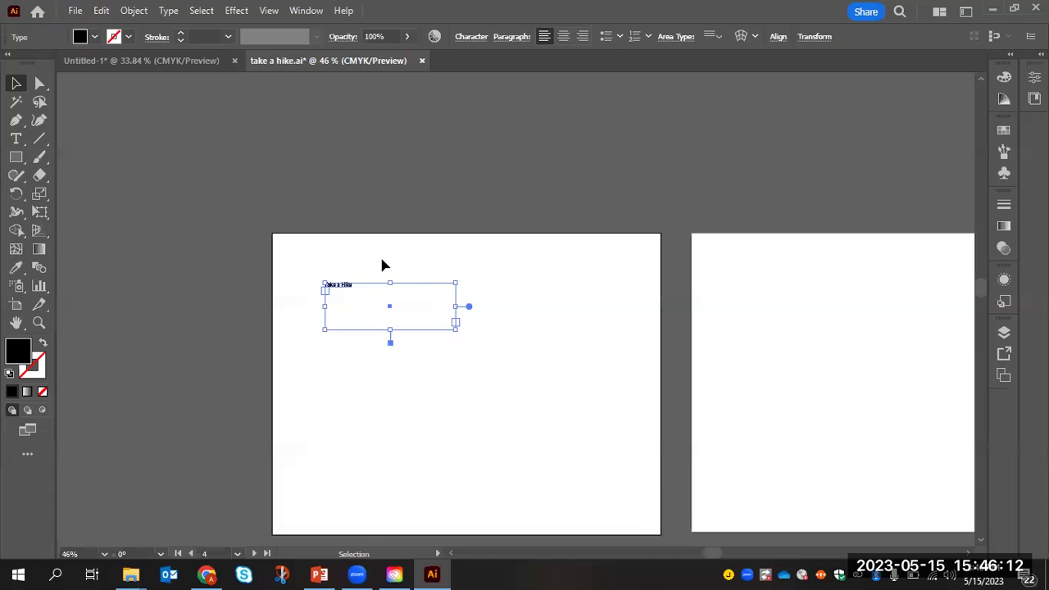
- Set the font size of the whole "Take a Hike" text to 60 pt
{"action": "left_click", "coordinate": [15, 144]}
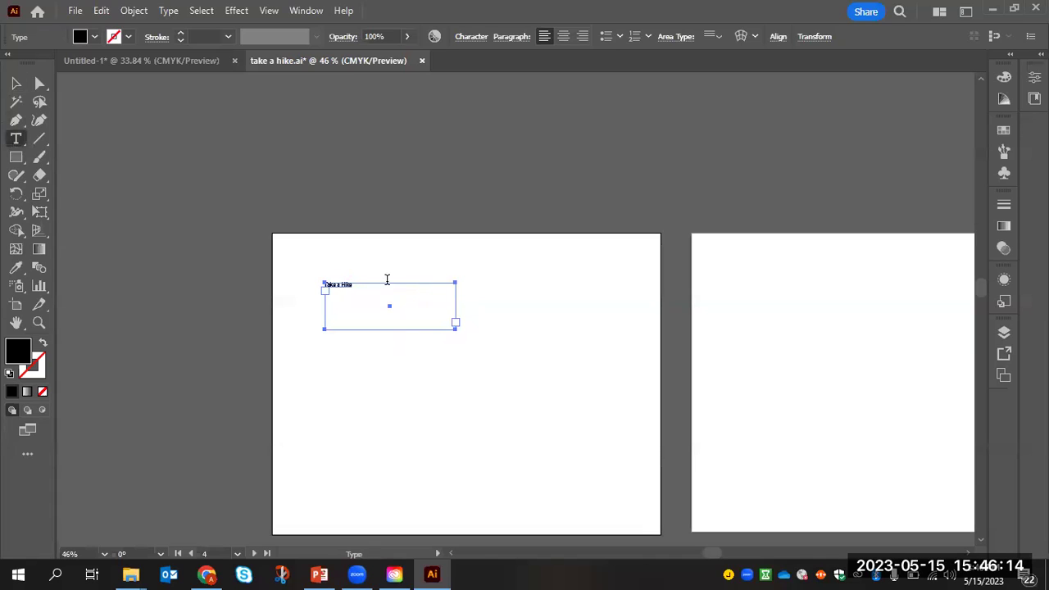
{"action": "left_click", "coordinate": [379, 295]}
{"action": "left_click", "coordinate": [369, 284]}
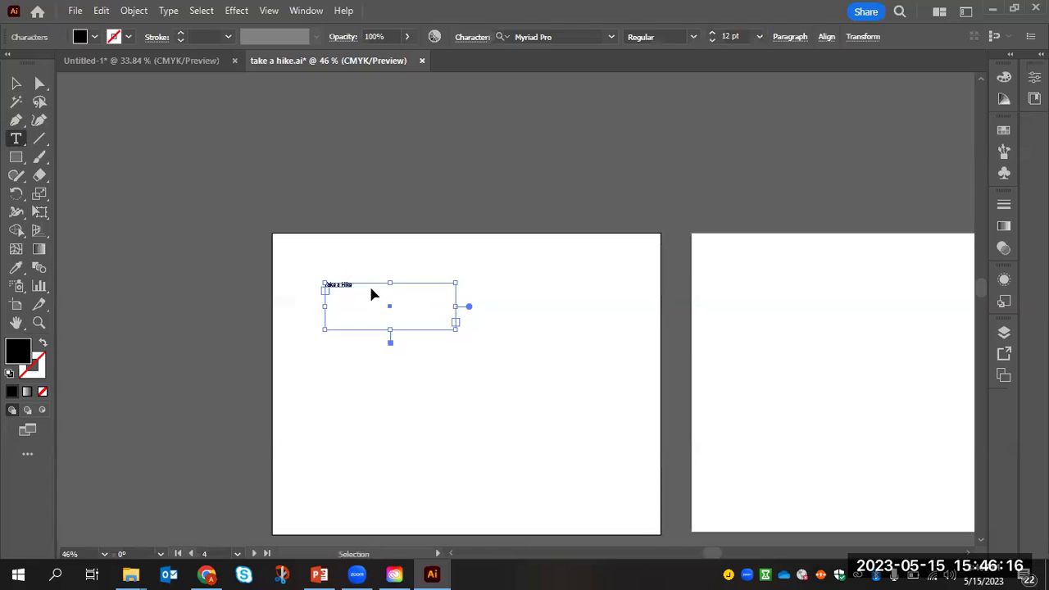
{"action": "type", "text": "Take a Hike"}
{"action": "key", "text": "ctrl+a"}
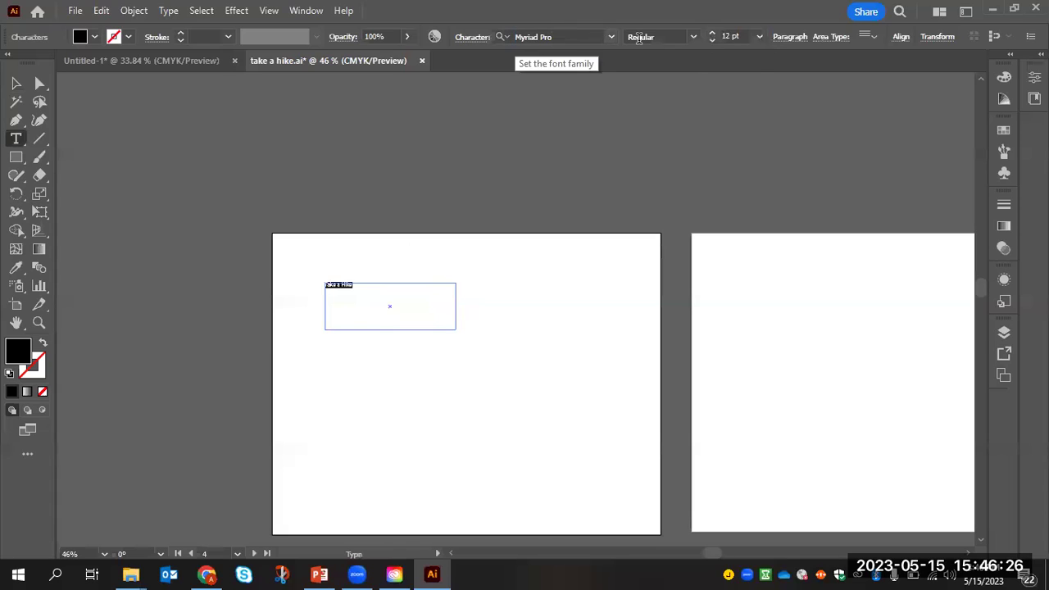
{"action": "left_click", "coordinate": [712, 33]}
{"action": "left_click", "coordinate": [712, 34]}
{"action": "left_click", "coordinate": [713, 34]}
{"action": "left_click", "coordinate": [712, 36]}
{"action": "left_click", "coordinate": [712, 36]}
{"action": "left_click", "coordinate": [712, 36]}
{"action": "left_click", "coordinate": [712, 36]}
{"action": "left_click", "coordinate": [712, 33]}
{"action": "left_click", "coordinate": [712, 33]}
{"action": "left_click", "coordinate": [712, 34]}
{"action": "left_click", "coordinate": [712, 34]}
{"action": "left_click", "coordinate": [713, 33]}
{"action": "left_click", "coordinate": [712, 33]}
{"action": "left_click", "coordinate": [712, 33]}
{"action": "left_click", "coordinate": [712, 34]}
{"action": "left_click", "coordinate": [712, 34]}
{"action": "left_click", "coordinate": [713, 33]}
{"action": "left_click", "coordinate": [712, 34]}
{"action": "left_click", "coordinate": [712, 34]}
{"action": "left_click", "coordinate": [712, 34]}
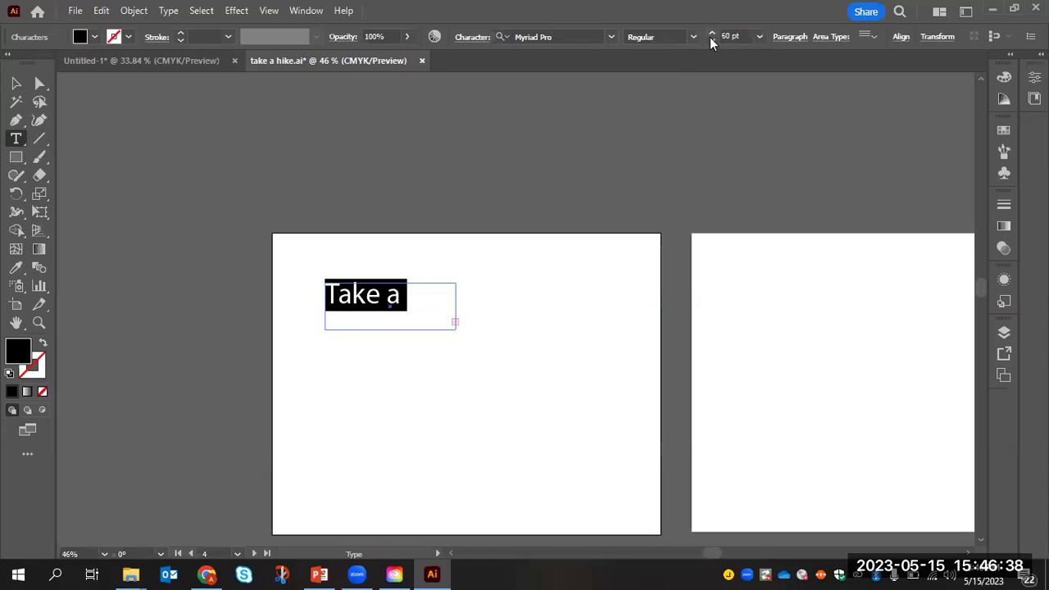
- Widen the text frame so that "Take a Hike" fits on one line
{"action": "left_click", "coordinate": [15, 83]}
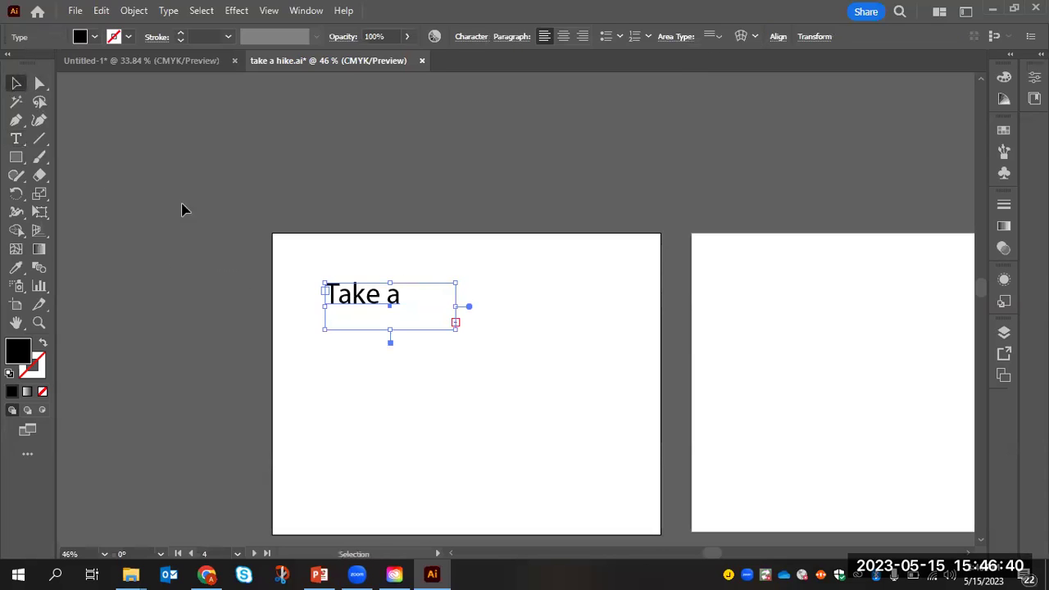
{"action": "left_click_drag", "start_coordinate": [455, 305], "coordinate": [486, 306]}
{"action": "left_click", "coordinate": [560, 304]}
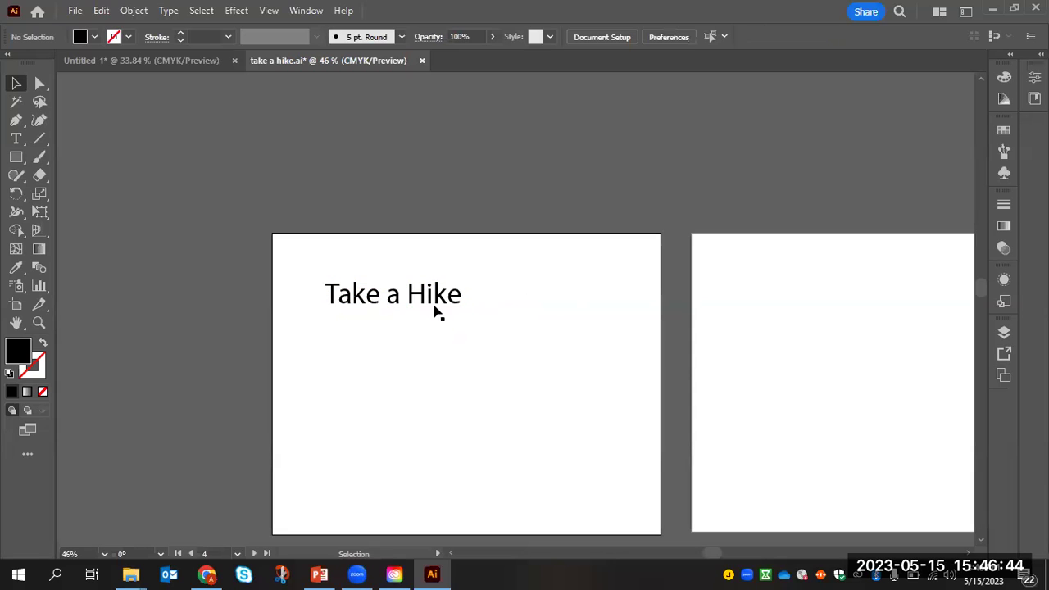
- Filter the font list to the Decorative classification for the "Take a Hike" text and browse the installed fonts
{"action": "left_click", "coordinate": [436, 307]}
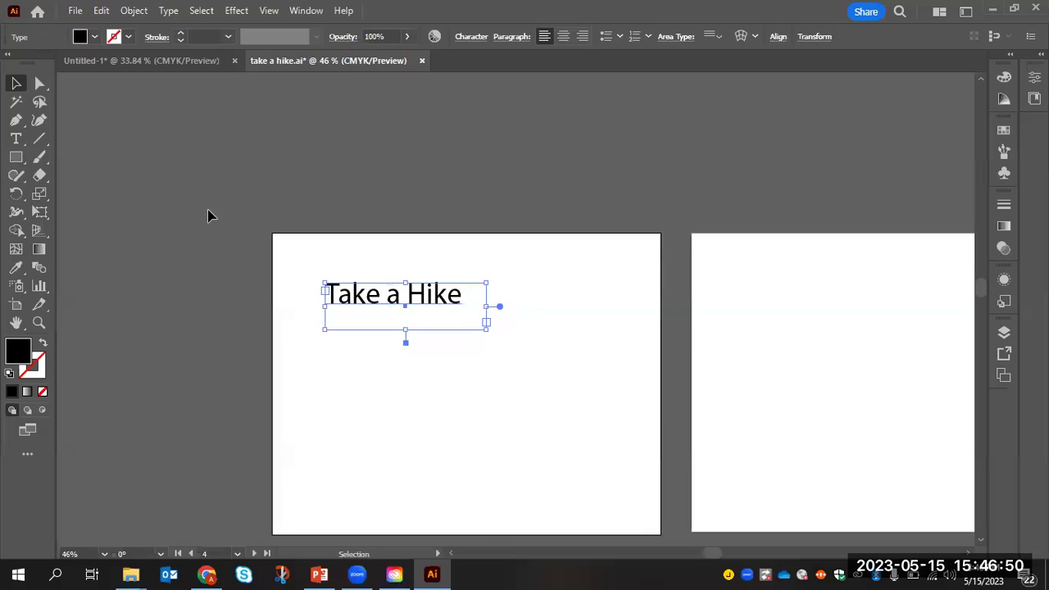
{"action": "left_click", "coordinate": [16, 139]}
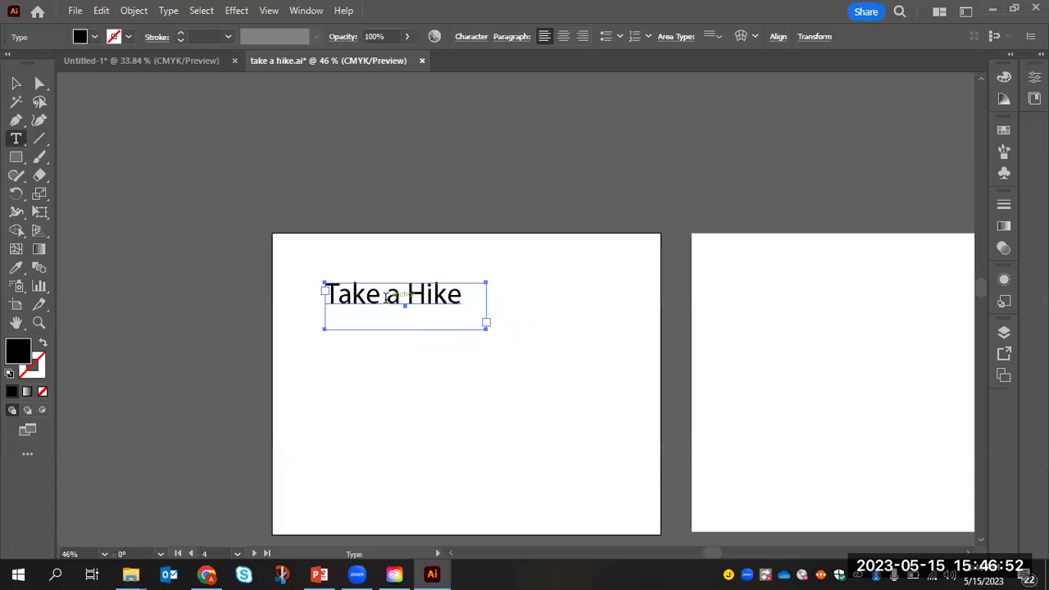
{"action": "left_click", "coordinate": [386, 297]}
{"action": "key", "text": "ctrl+a"}
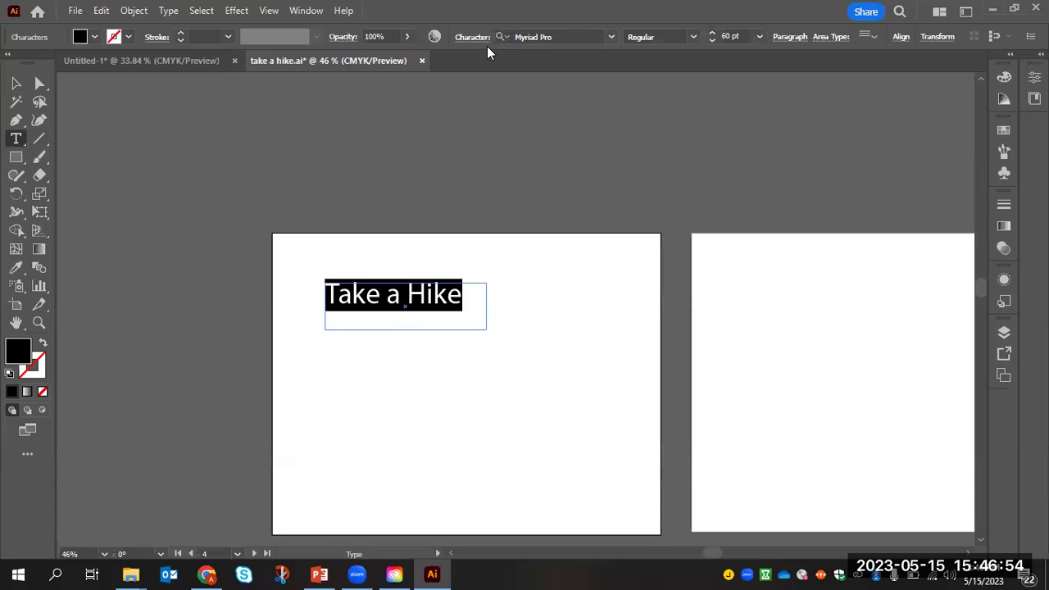
{"action": "left_click", "coordinate": [612, 37]}
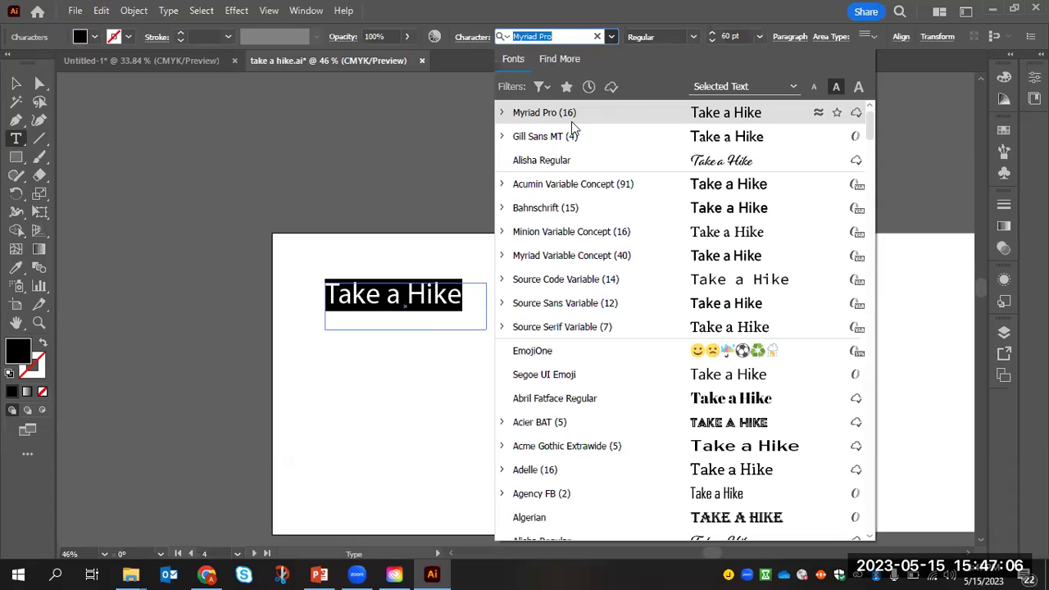
{"action": "left_click", "coordinate": [541, 88]}
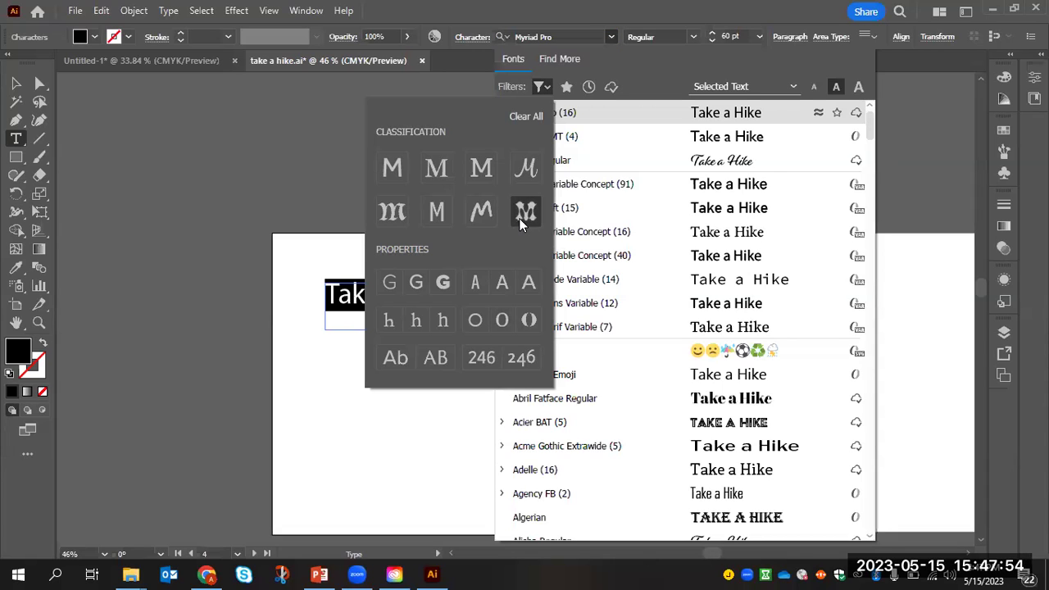
{"action": "left_click", "coordinate": [519, 218]}
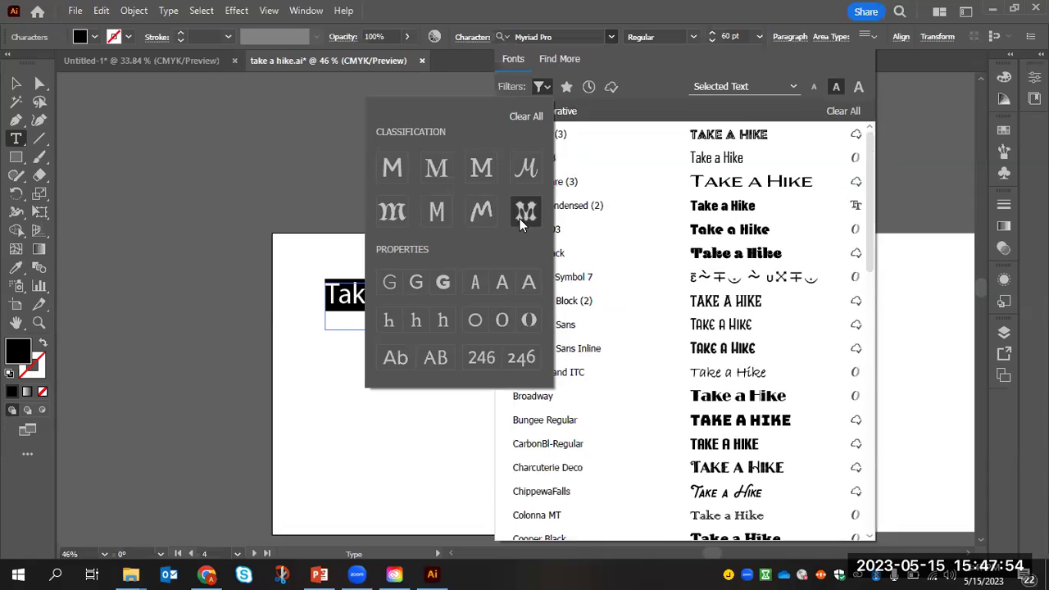
{"action": "left_click", "coordinate": [645, 93]}
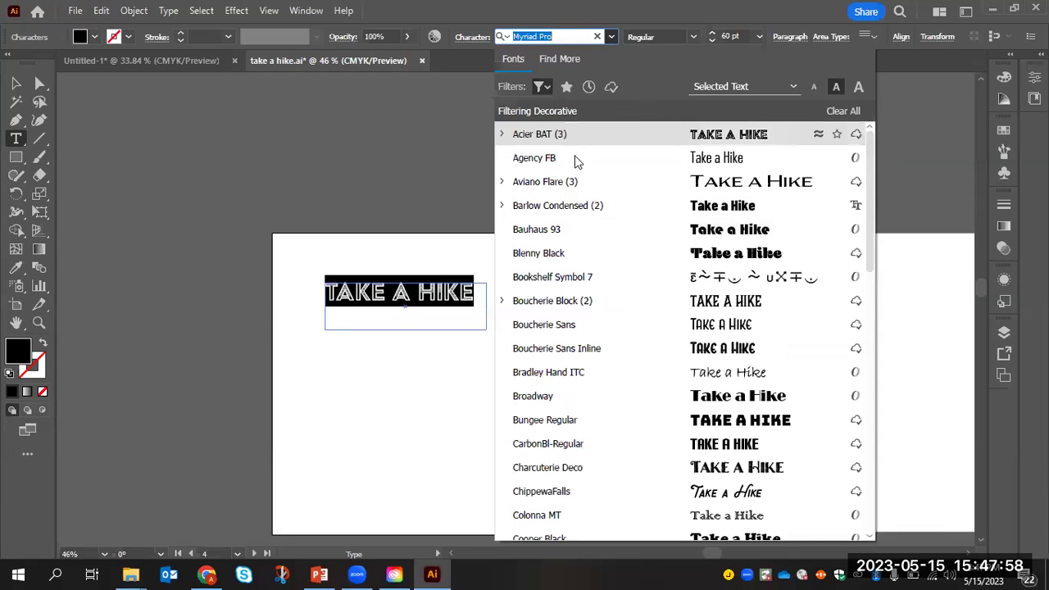
{"action": "scroll", "coordinate": [632, 244], "scroll_direction": "down", "scroll_amount": 10}
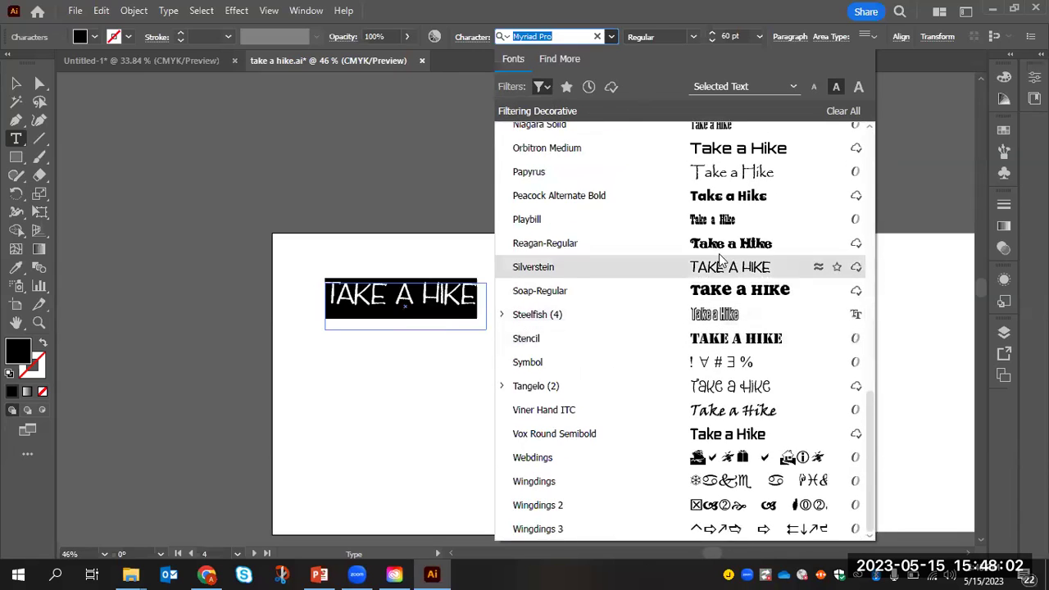
{"action": "scroll", "coordinate": [719, 254], "scroll_direction": "up", "scroll_amount": 10}
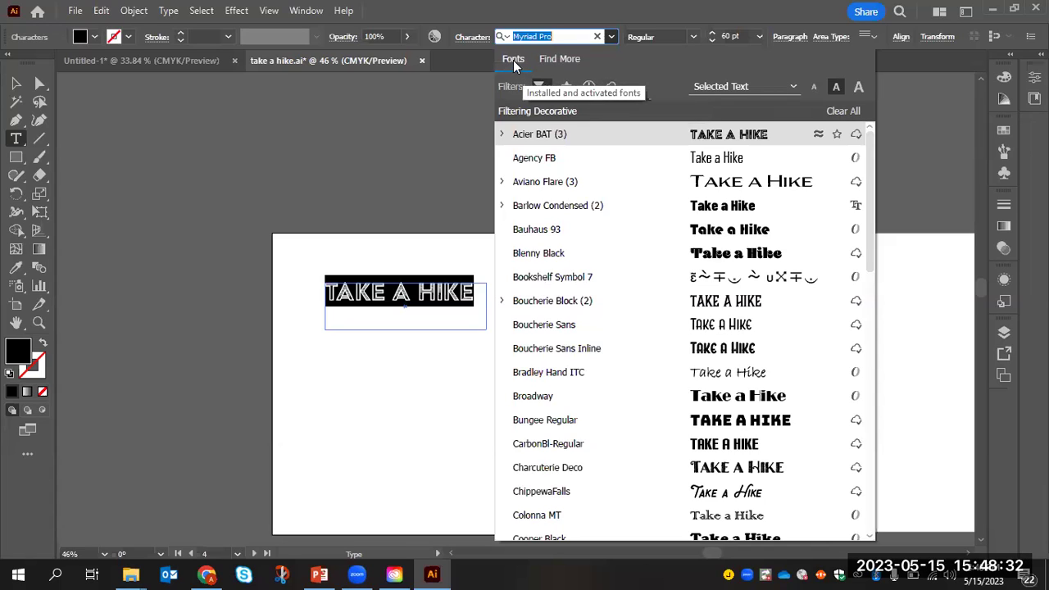
- Find Aunt Mildred MVB among the additional decorative Adobe Fonts, activate it and apply it to the "Take a Hike" text
{"action": "left_click", "coordinate": [559, 63]}
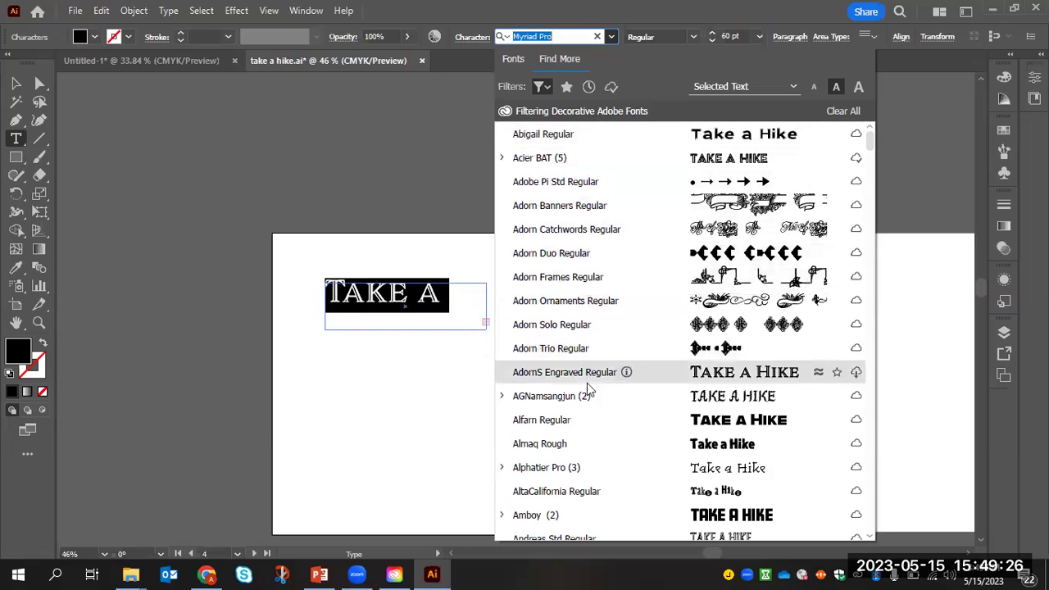
{"action": "scroll", "coordinate": [586, 402], "scroll_direction": "down", "scroll_amount": 9}
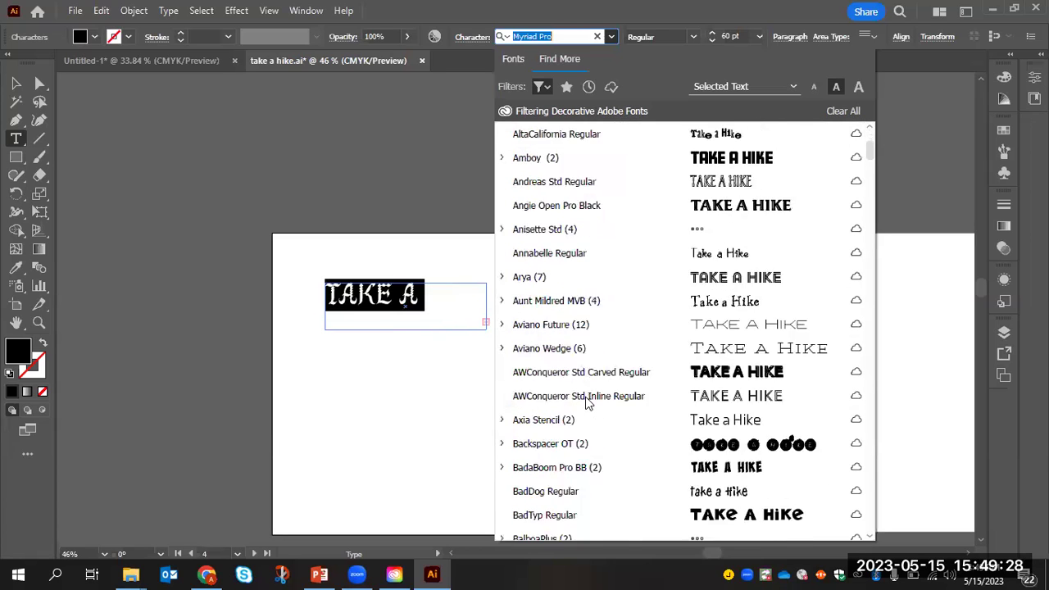
{"action": "scroll", "coordinate": [586, 402], "scroll_direction": "up", "scroll_amount": 6}
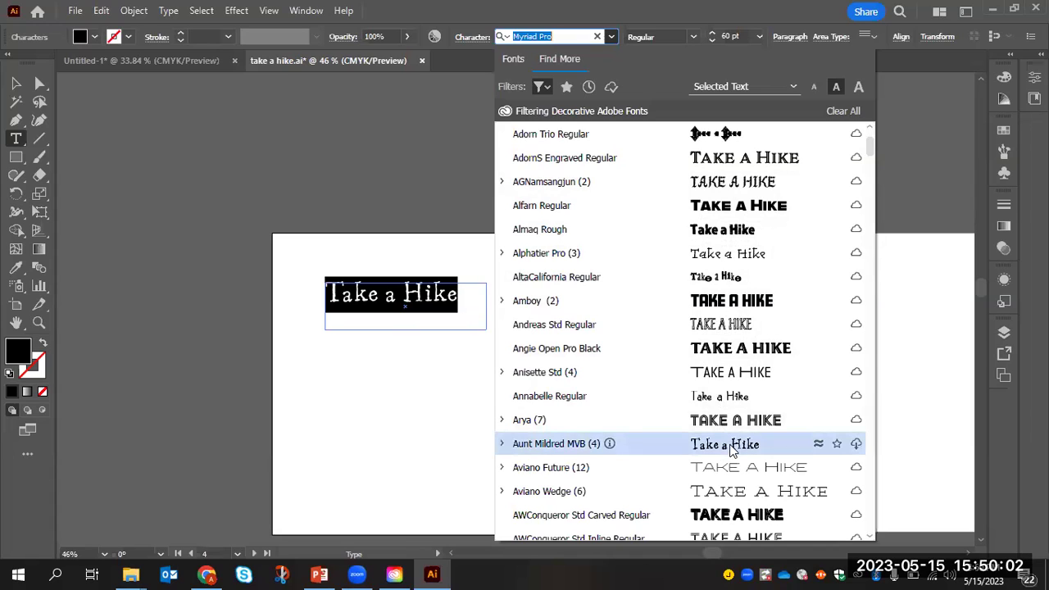
{"action": "left_click", "coordinate": [856, 447]}
{"action": "left_click", "coordinate": [855, 447]}
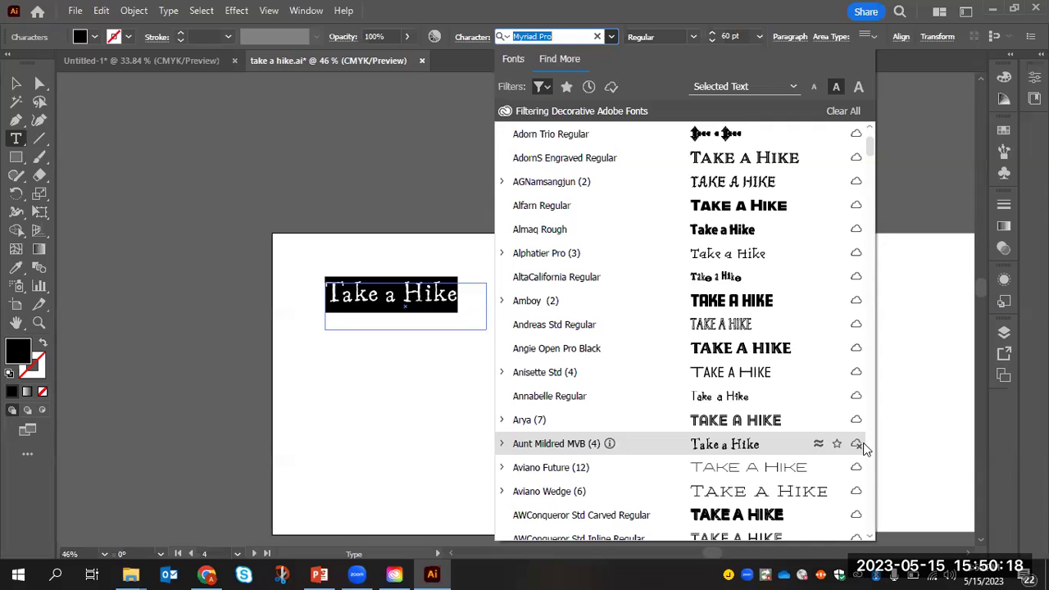
{"action": "left_click", "coordinate": [735, 454]}
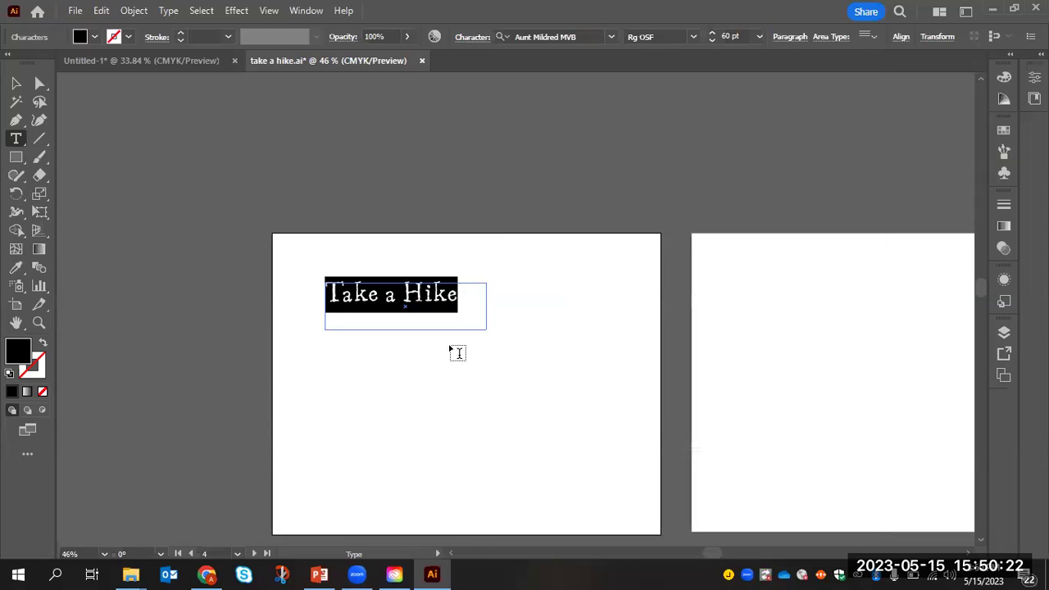
{"action": "left_click", "coordinate": [15, 82]}
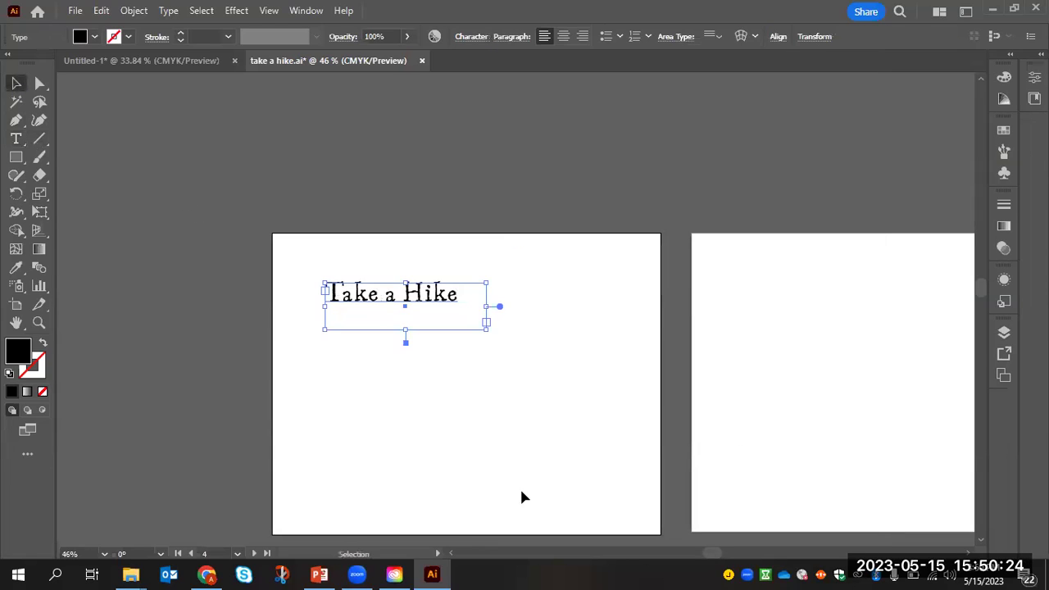
- Duplicate the "Take a Hike" text frame directly below the original
{"action": "left_click", "coordinate": [412, 352]}
{"action": "left_click", "coordinate": [391, 304]}
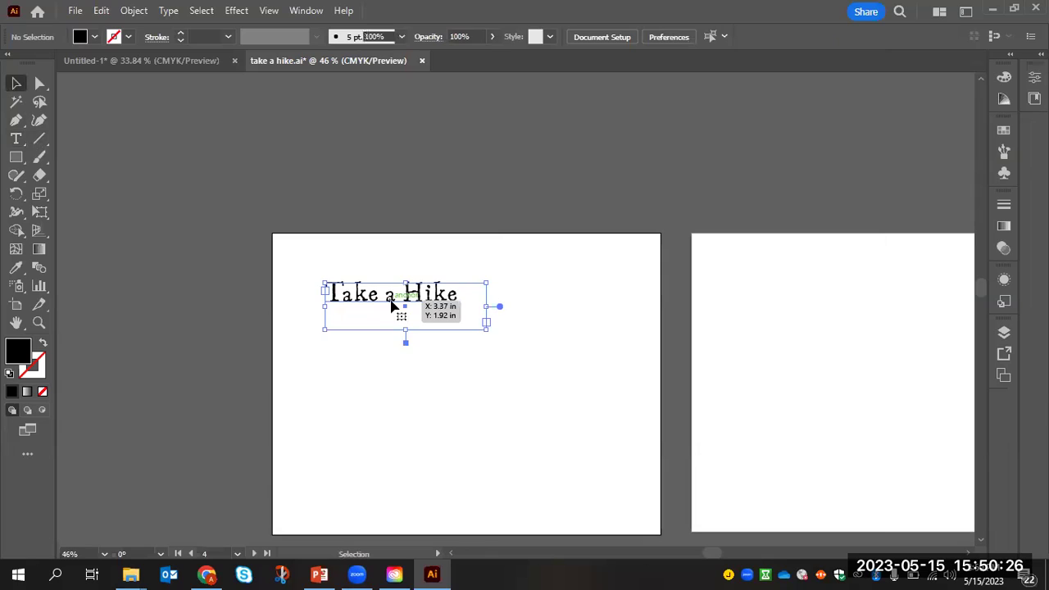
{"action": "left_click_drag", "start_coordinate": [392, 305], "coordinate": [422, 354]}
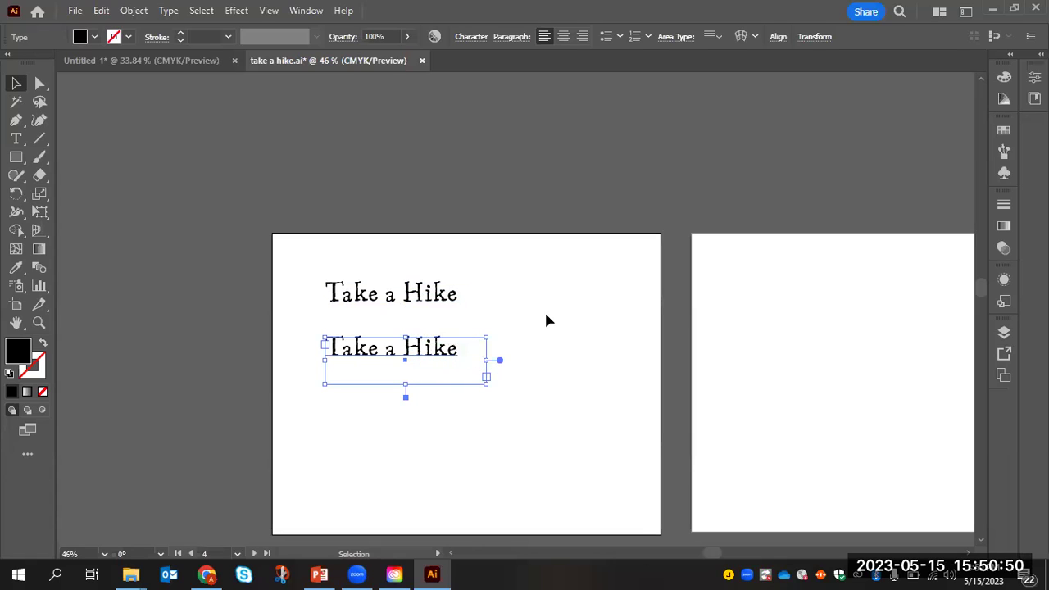
- Change the font of the lower "Take a Hike" copy to Bungee Regular
{"action": "triple_click", "coordinate": [427, 351]}
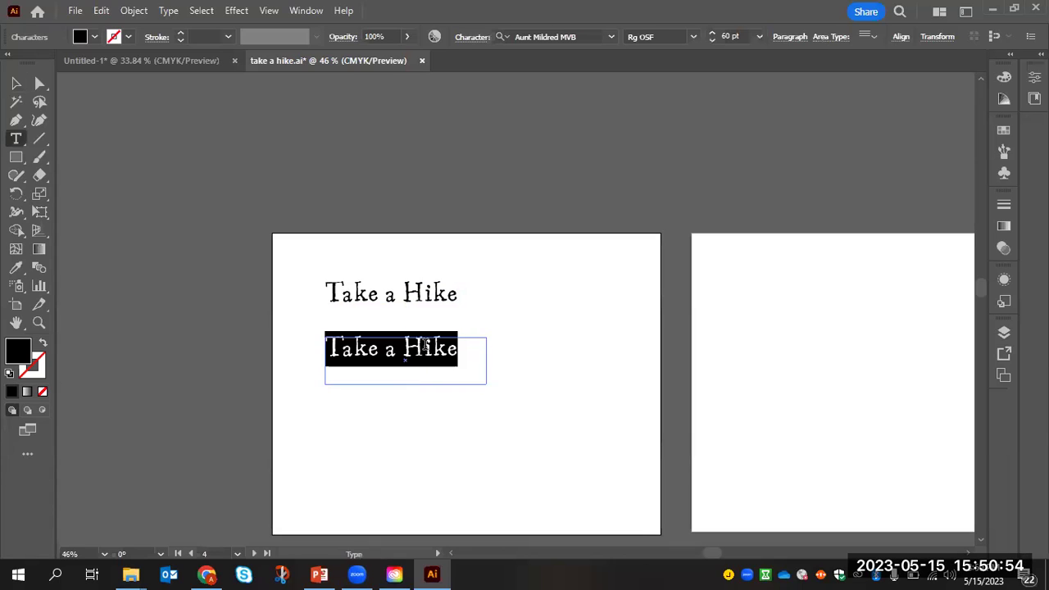
{"action": "left_click", "coordinate": [611, 36]}
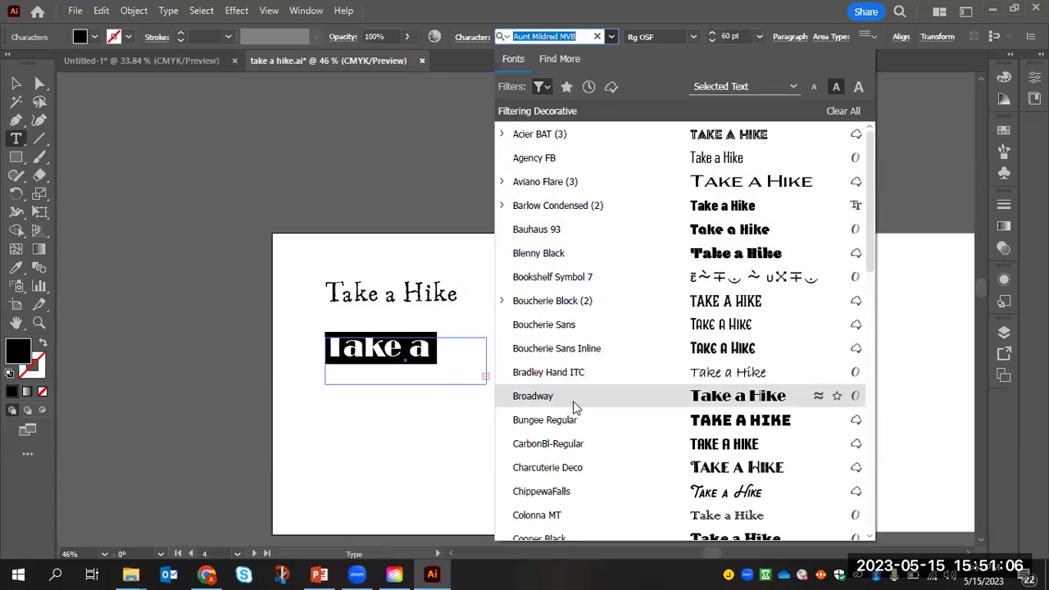
{"action": "left_click", "coordinate": [571, 421]}
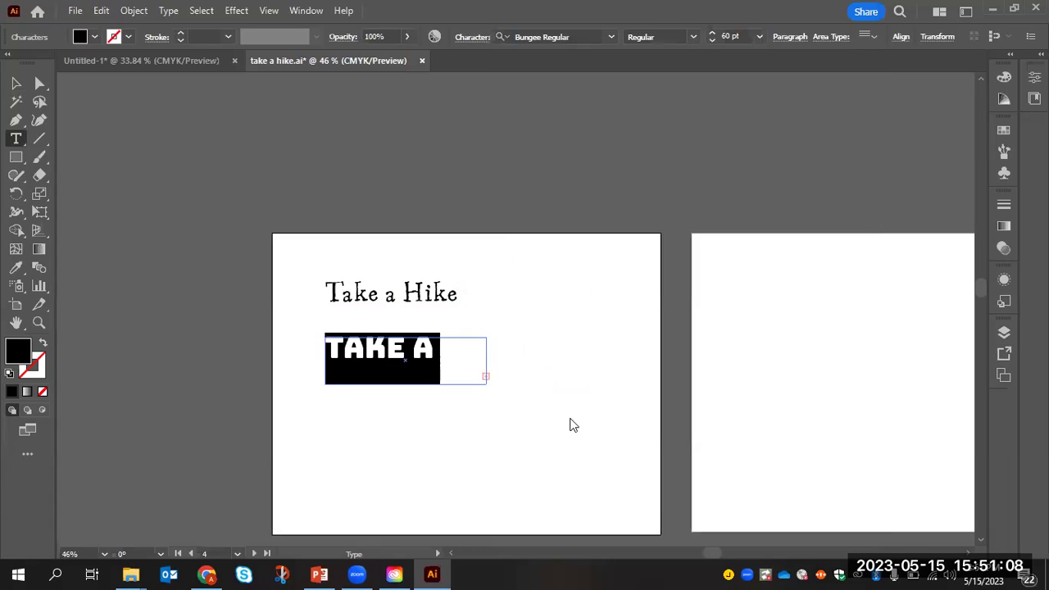
- Widen the lower copy's text frame so that the whole phrase fits on one line
{"action": "scroll", "coordinate": [306, 271], "scroll_direction": "right", "scroll_amount": 3}
{"action": "key", "text": "Escape"}
{"action": "left_click_drag", "start_coordinate": [376, 359], "coordinate": [439, 361]}
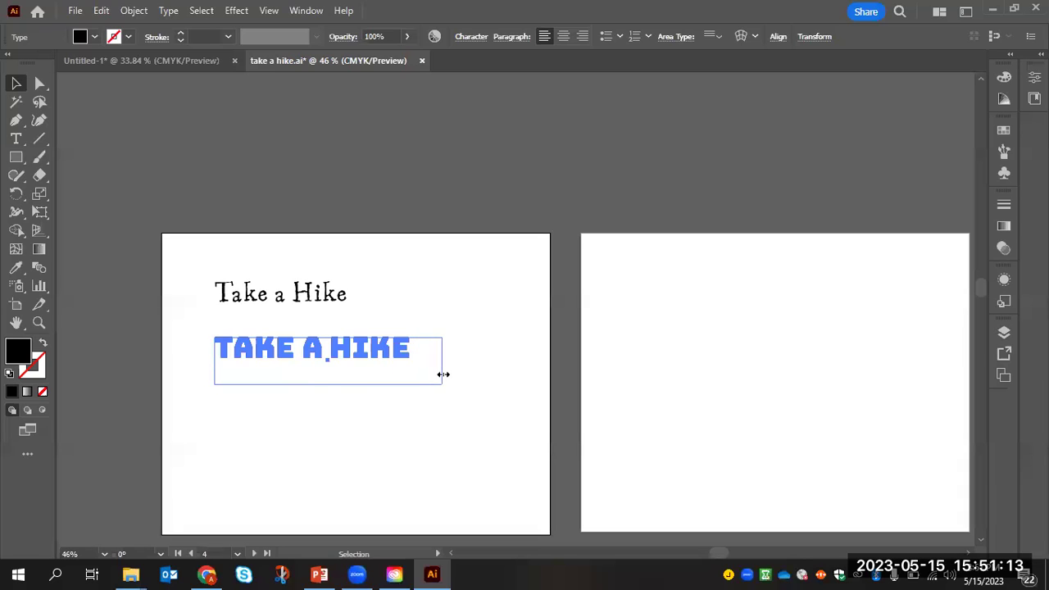
{"action": "left_click", "coordinate": [513, 366]}
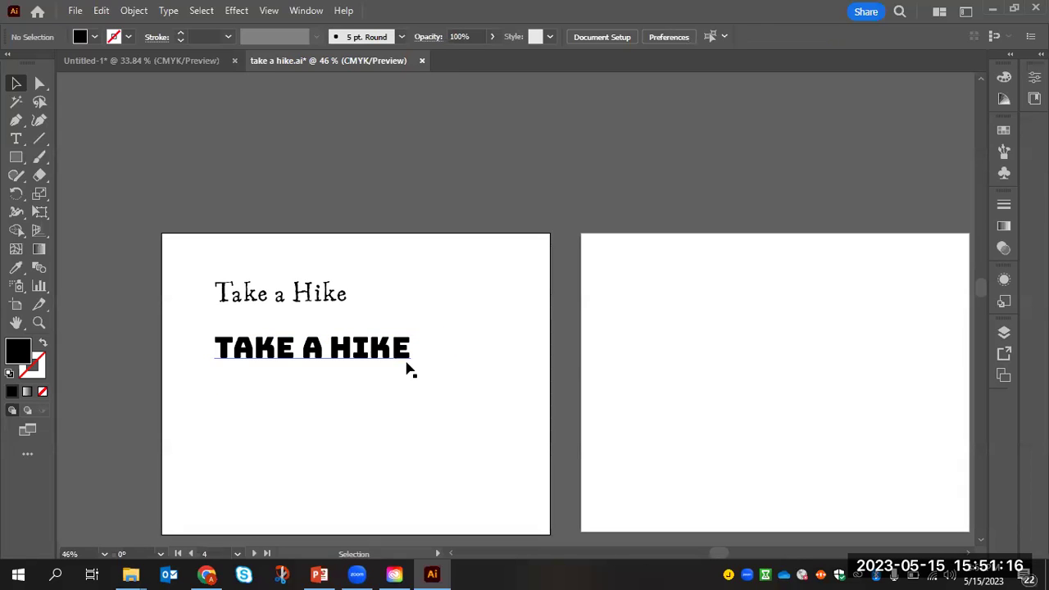
- Review the labelled TAKE A HIKE font samples on the artboard below the new text
{"action": "scroll", "coordinate": [492, 355], "scroll_direction": "down", "scroll_amount": 5}
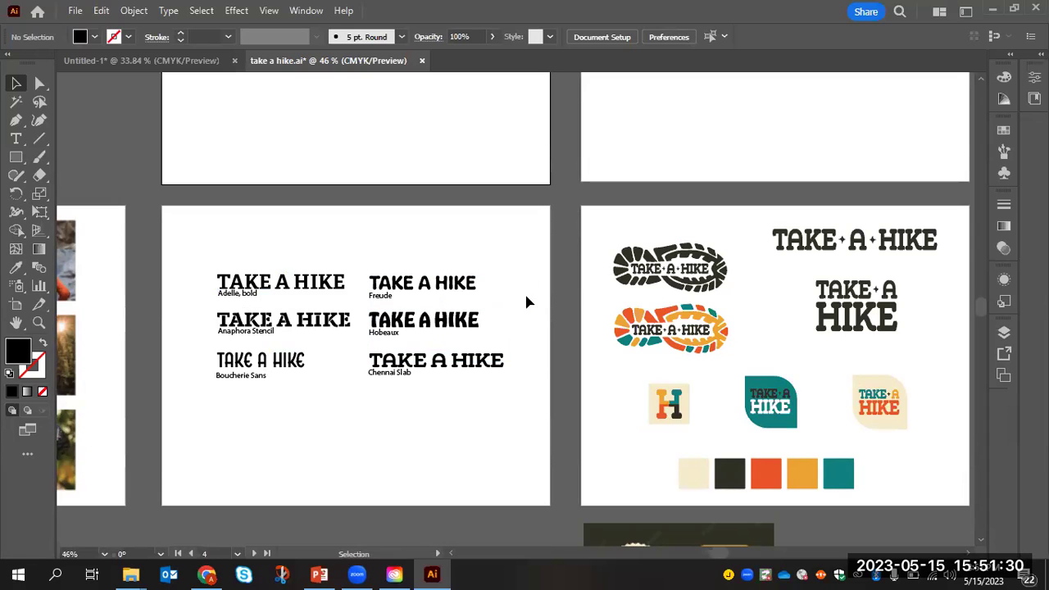
{"action": "scroll", "coordinate": [527, 303], "scroll_direction": "down", "scroll_amount": 1}
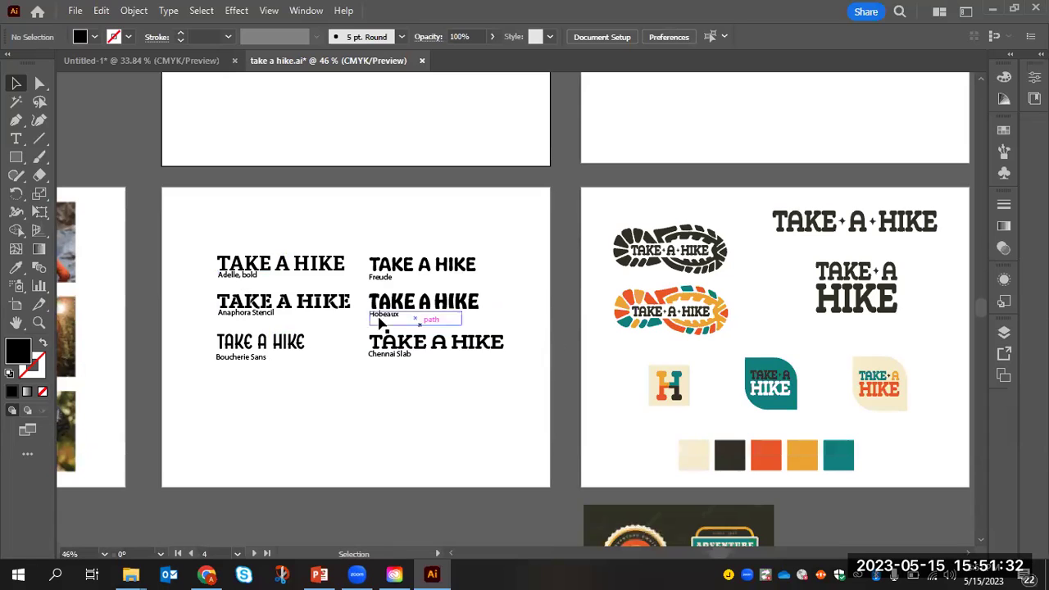
- Examine the Chennai Slab TAKE A HIKE sample and check which font its text uses
{"action": "scroll", "coordinate": [377, 320], "scroll_direction": "left", "scroll_amount": 1}
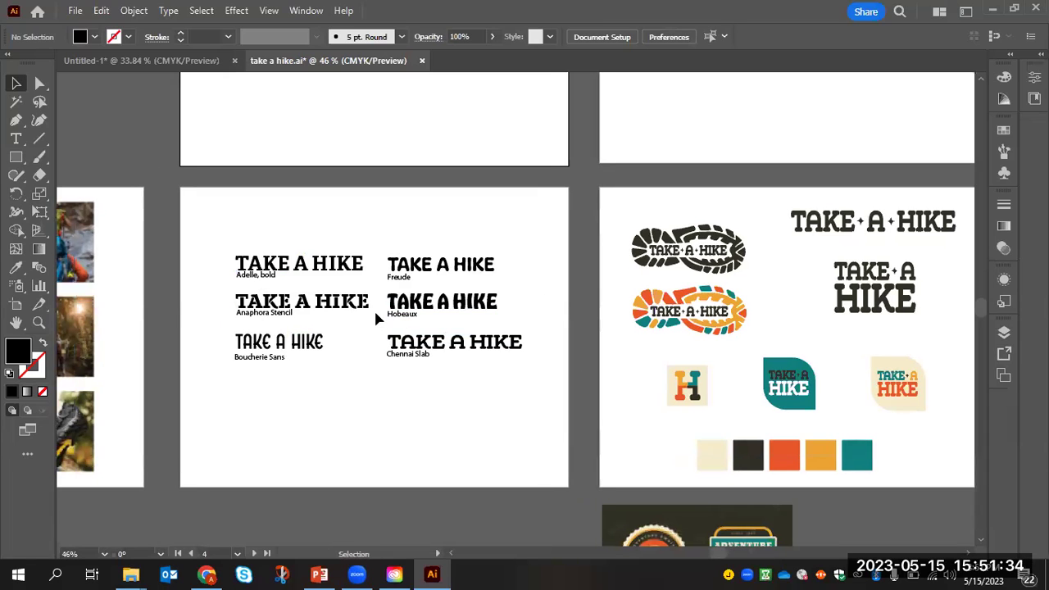
{"action": "scroll", "coordinate": [377, 317], "scroll_direction": "left", "scroll_amount": 1}
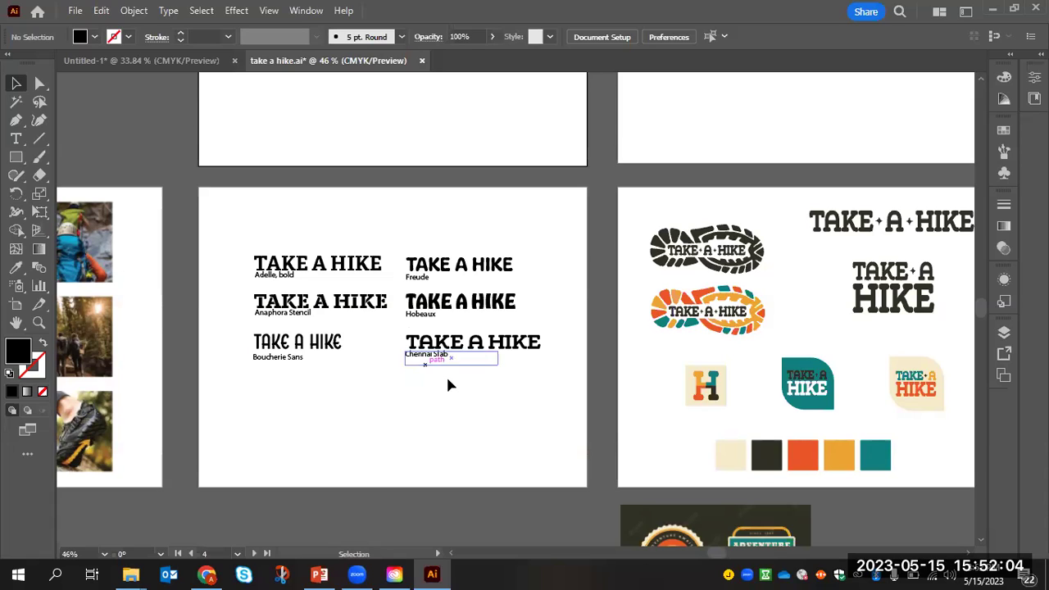
{"action": "left_click", "coordinate": [490, 346]}
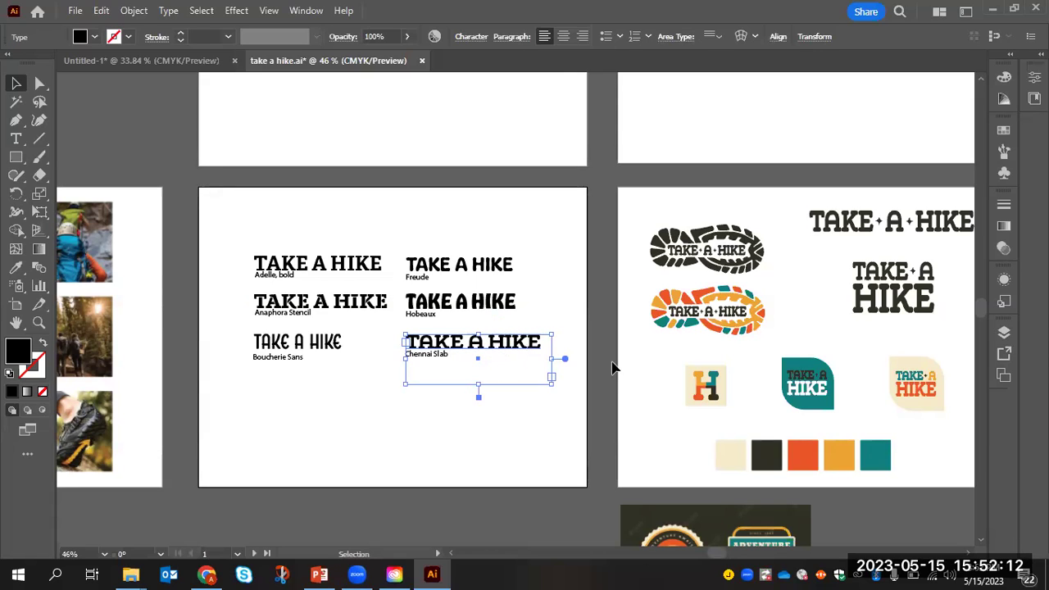
{"action": "scroll", "coordinate": [609, 352], "scroll_direction": "right", "scroll_amount": 3}
{"action": "scroll", "coordinate": [609, 351], "scroll_direction": "left", "scroll_amount": 2}
{"action": "left_click", "coordinate": [472, 345]}
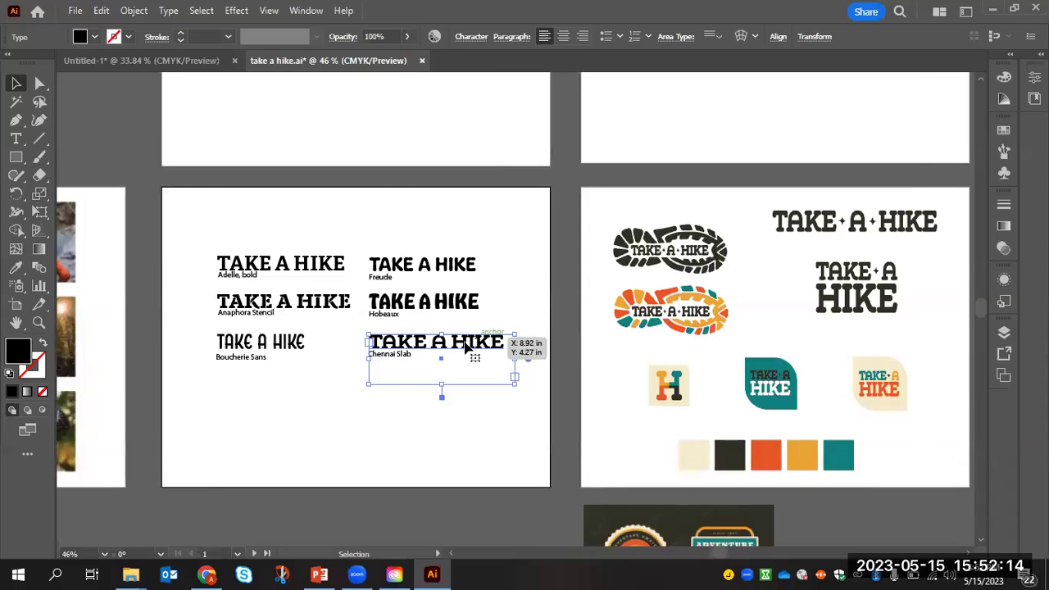
{"action": "left_click", "coordinate": [446, 346]}
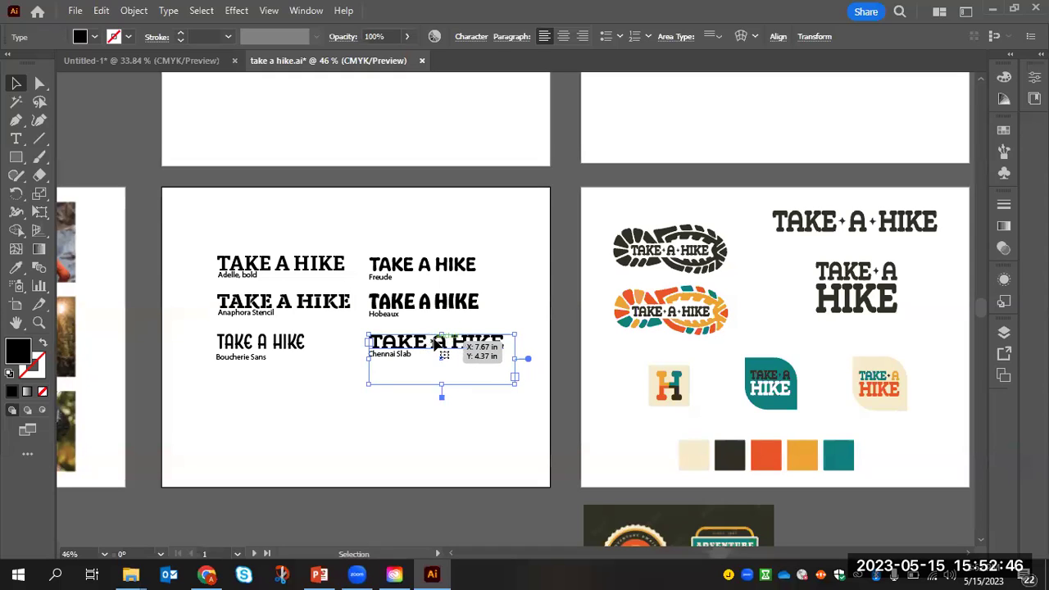
{"action": "double_click", "coordinate": [435, 340]}
{"action": "key", "text": "ctrl+a"}
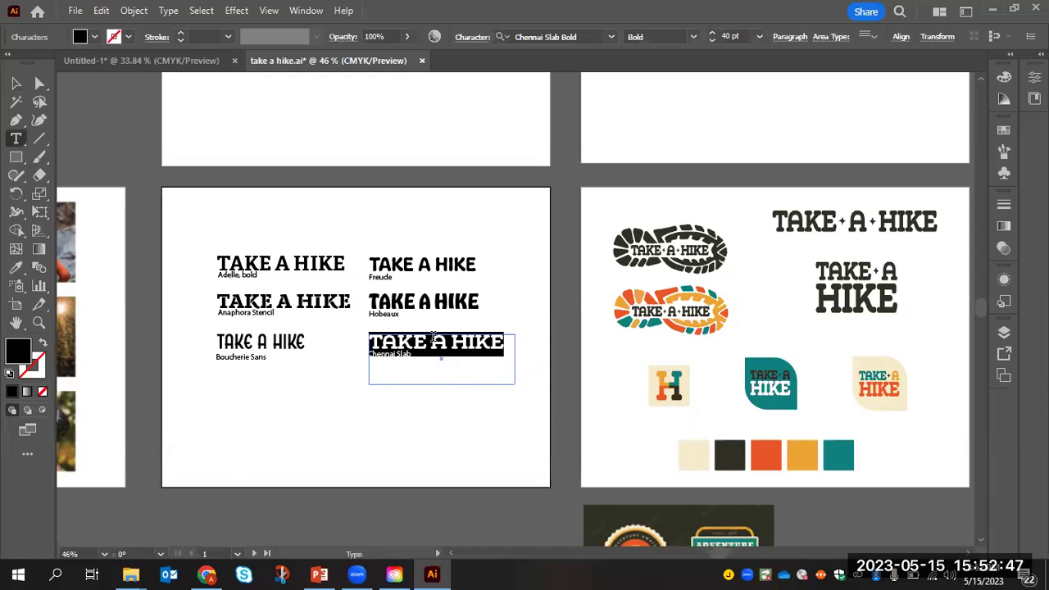
{"action": "left_click", "coordinate": [482, 343]}
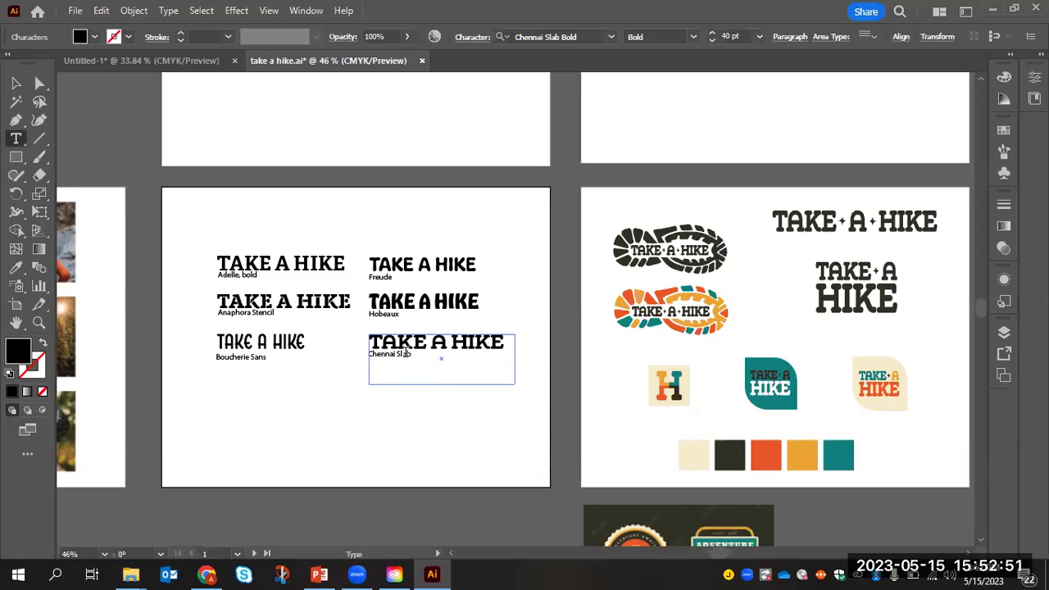
{"action": "left_click", "coordinate": [14, 85]}
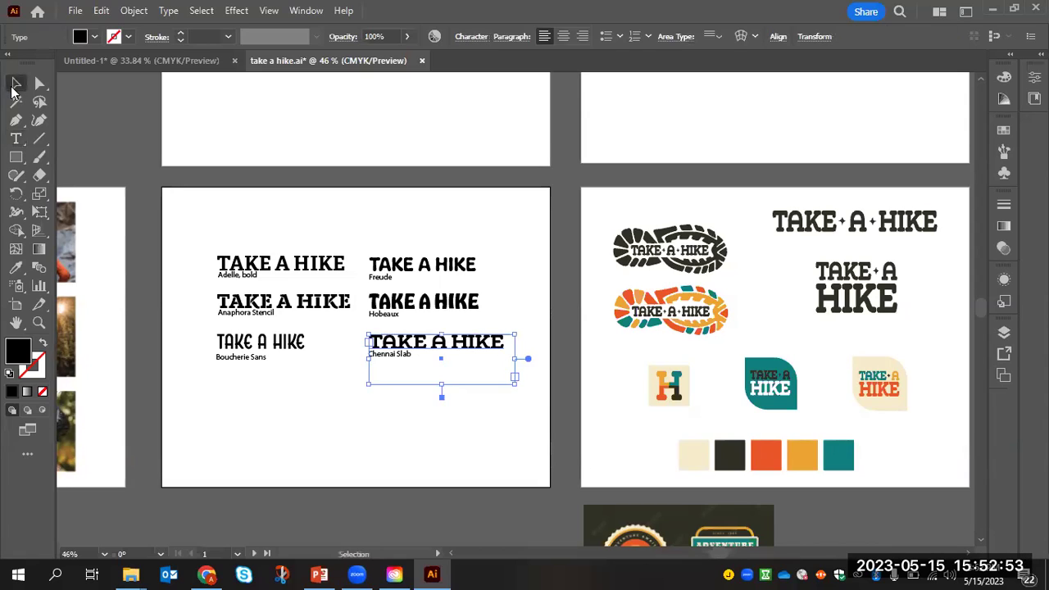
- Duplicate the Chennai Slab TAKE A HIKE sample onto the artboard above, placing the copy below the Bungee text
{"action": "left_click", "coordinate": [529, 332]}
{"action": "left_click", "coordinate": [483, 341]}
{"action": "left_click_drag", "start_coordinate": [486, 339], "coordinate": [478, 143]}
{"action": "scroll", "coordinate": [510, 262], "scroll_direction": "up", "scroll_amount": 4}
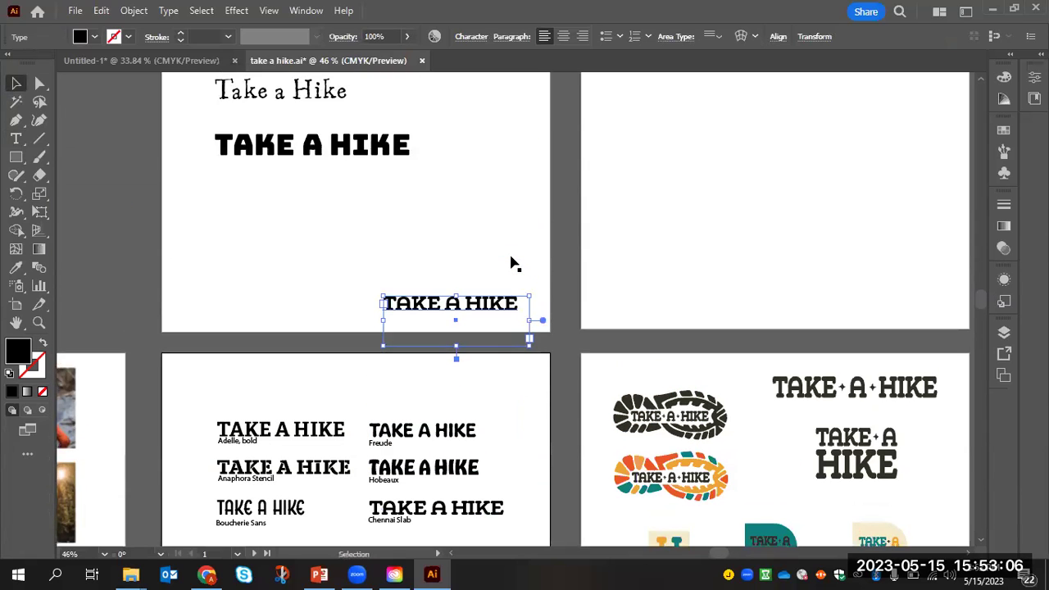
{"action": "scroll", "coordinate": [510, 262], "scroll_direction": "up", "scroll_amount": 3}
{"action": "left_click_drag", "start_coordinate": [496, 431], "coordinate": [434, 343]}
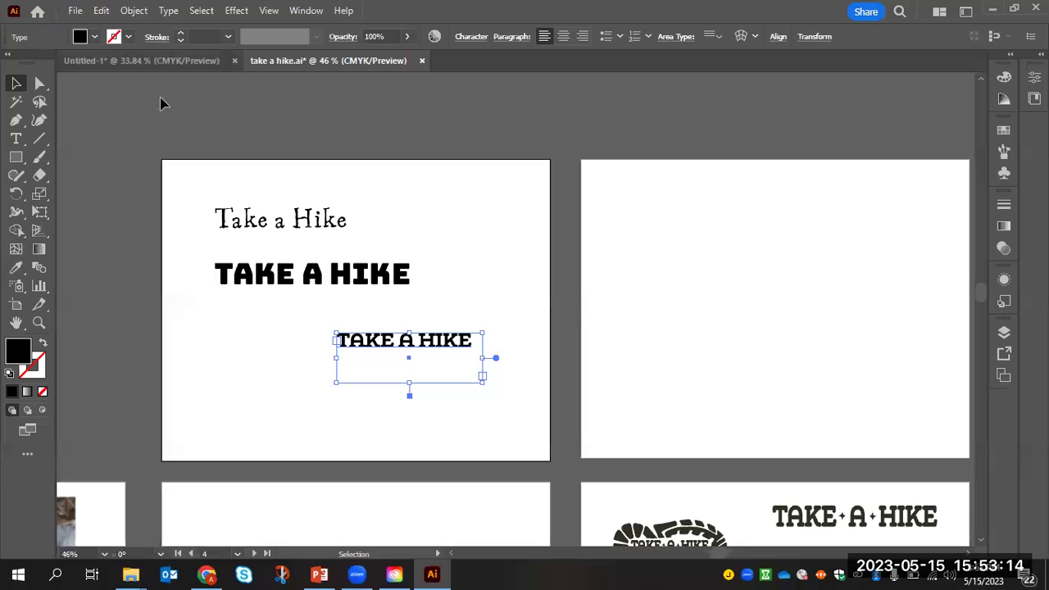
- Expand the copied TAKE A HIKE text into outlines with Object and Fill enabled
{"action": "left_click", "coordinate": [135, 10]}
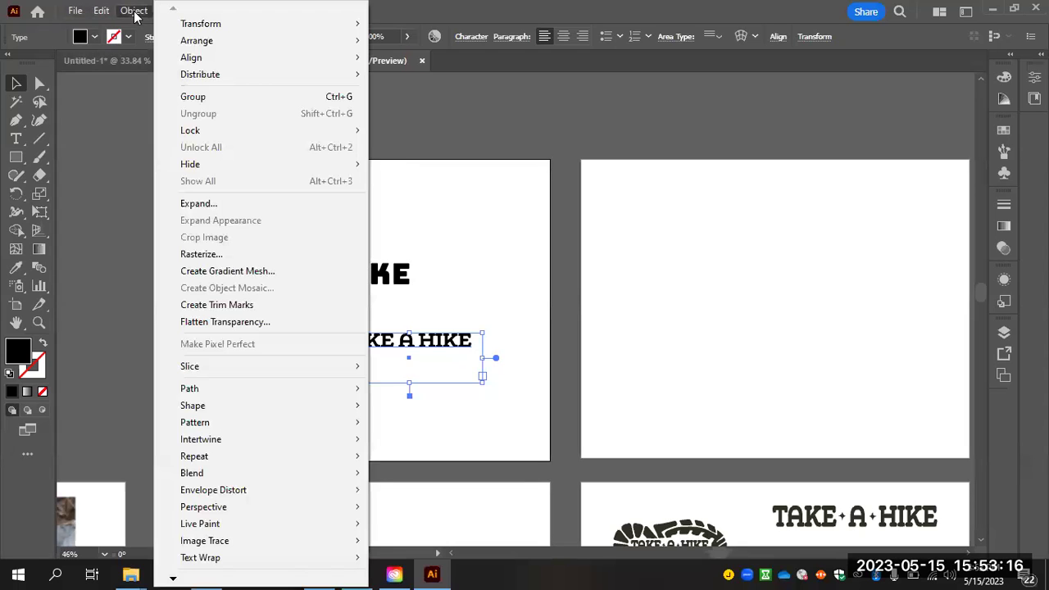
{"action": "left_click", "coordinate": [215, 206]}
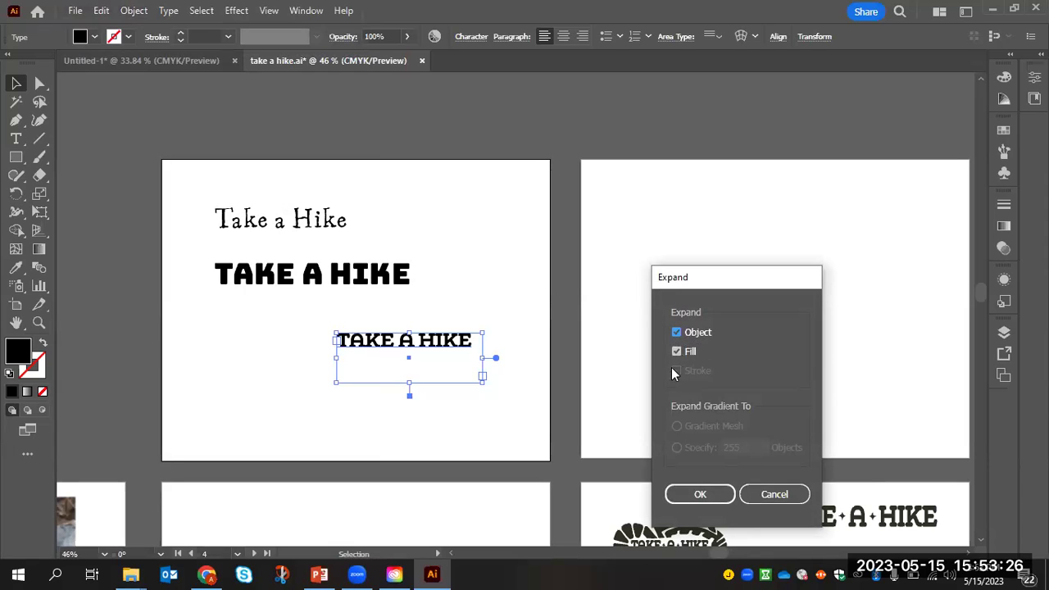
{"action": "left_click", "coordinate": [707, 495]}
{"action": "left_click", "coordinate": [457, 403]}
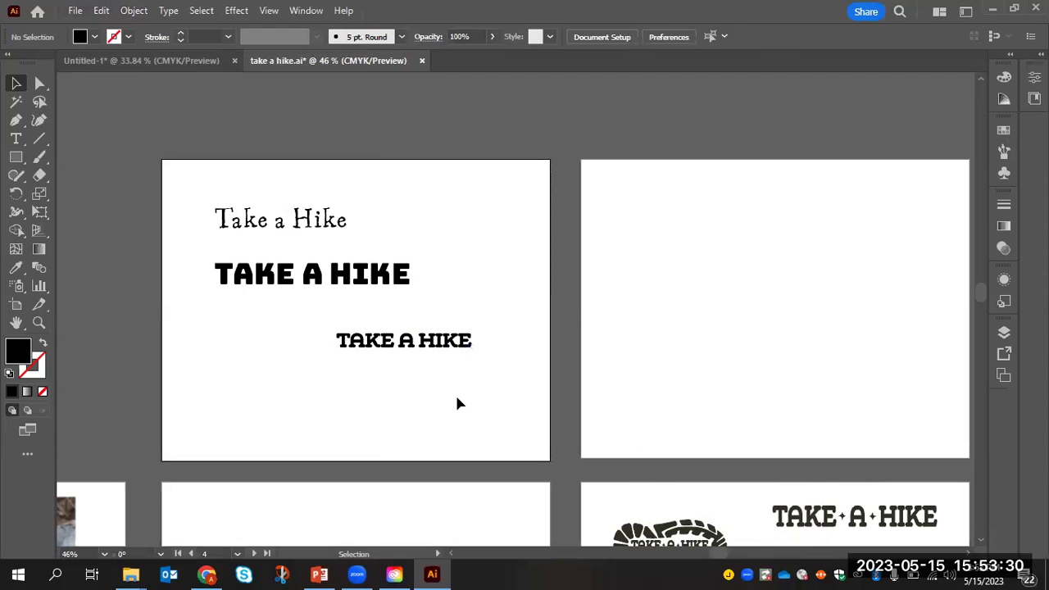
- Inspect the letter outlines of the expanded TAKE A HIKE group up close
{"action": "left_click", "coordinate": [436, 349]}
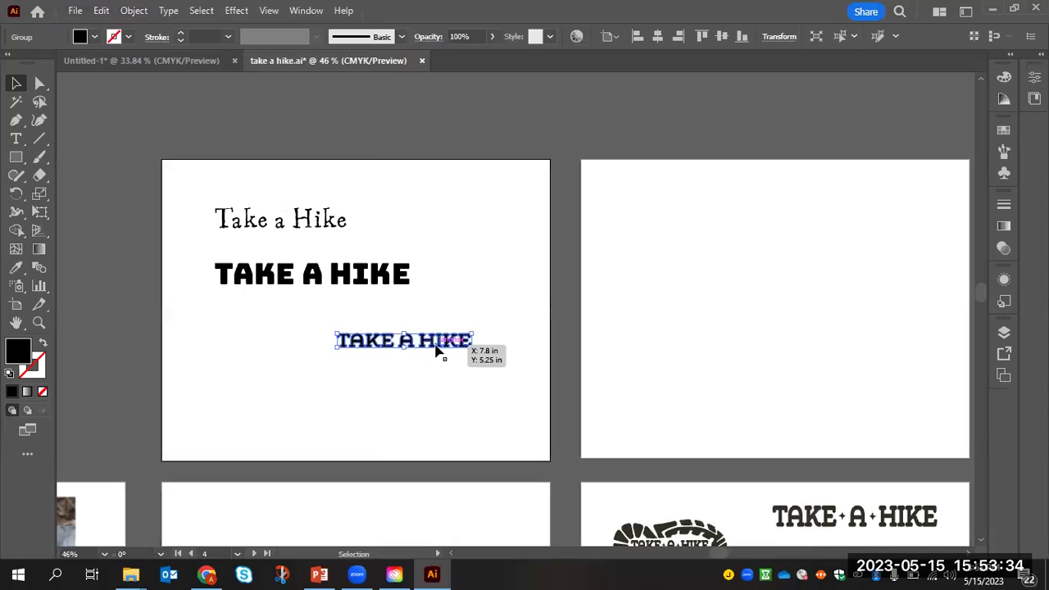
{"action": "scroll", "coordinate": [437, 348], "scroll_direction": "left", "scroll_amount": 1}
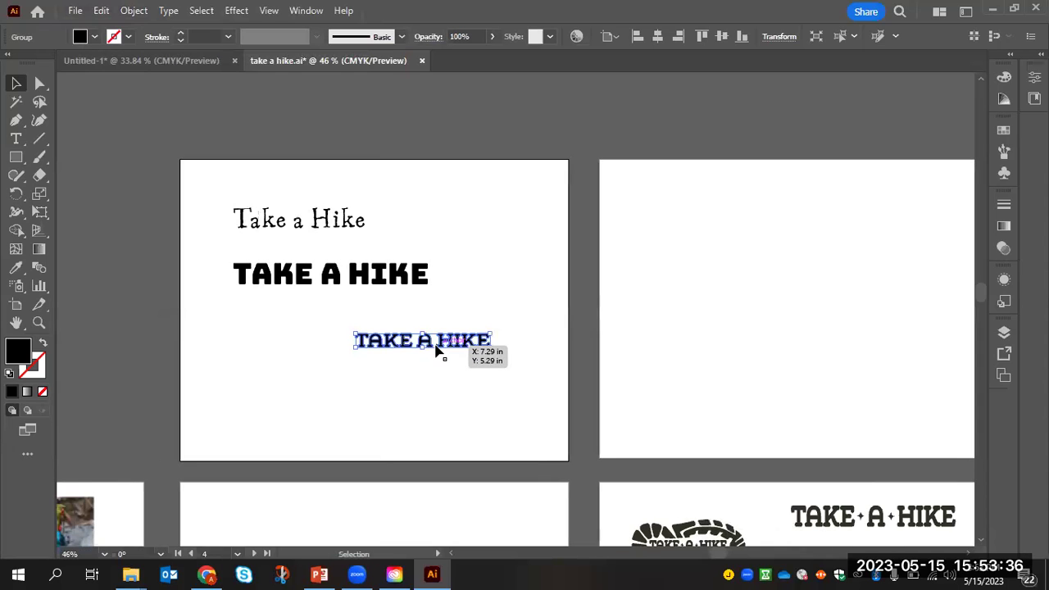
{"action": "scroll", "coordinate": [438, 350], "scroll_direction": "left", "scroll_amount": 1}
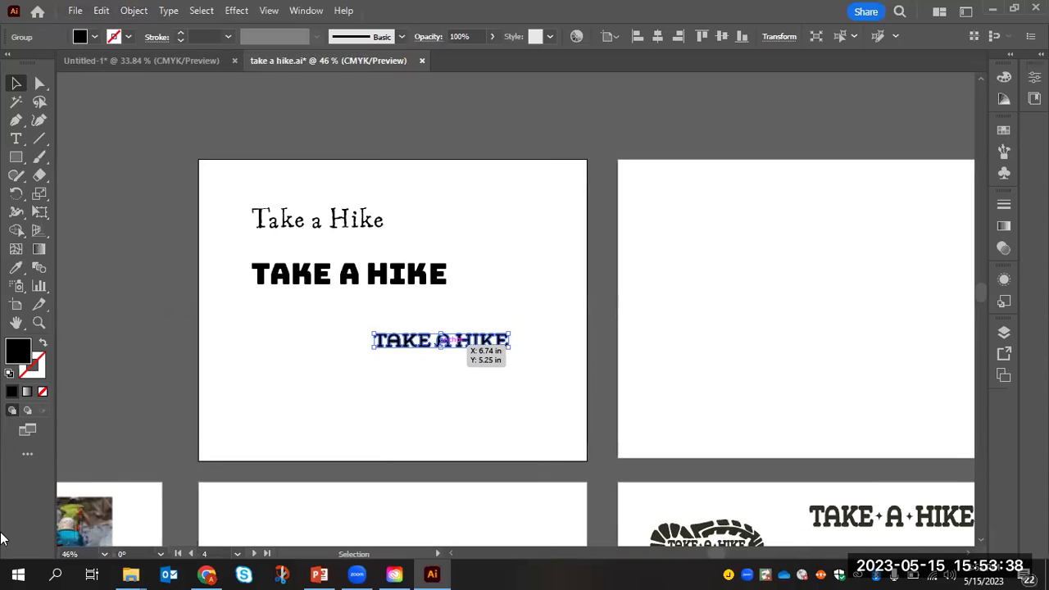
{"action": "scroll", "coordinate": [440, 323], "scroll_direction": "left", "scroll_amount": 1}
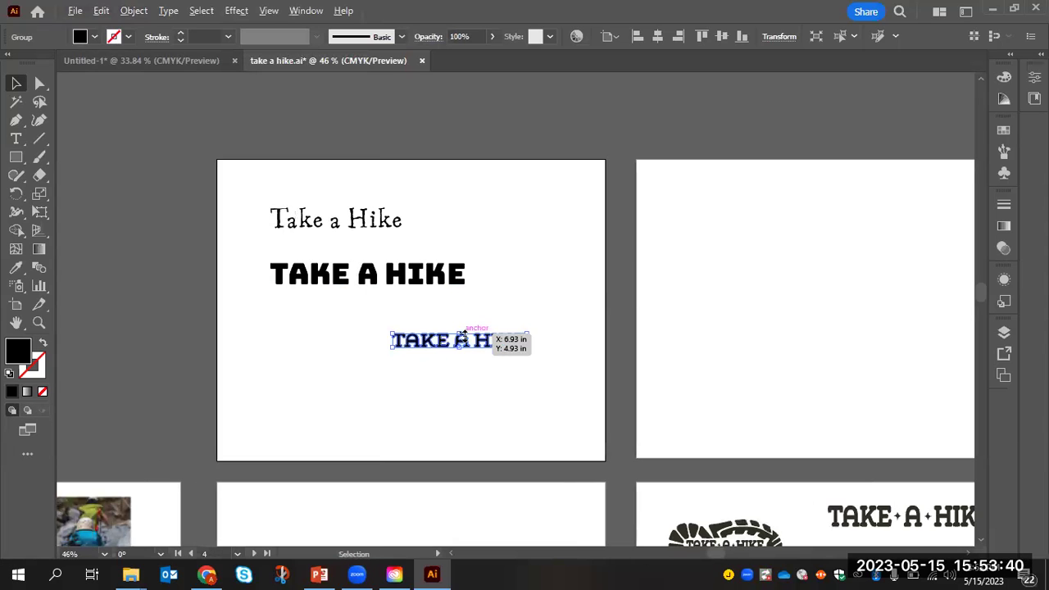
{"action": "scroll", "coordinate": [465, 336], "scroll_direction": "up", "scroll_amount": 2}
{"action": "scroll", "coordinate": [465, 337], "scroll_direction": "up", "scroll_amount": 4}
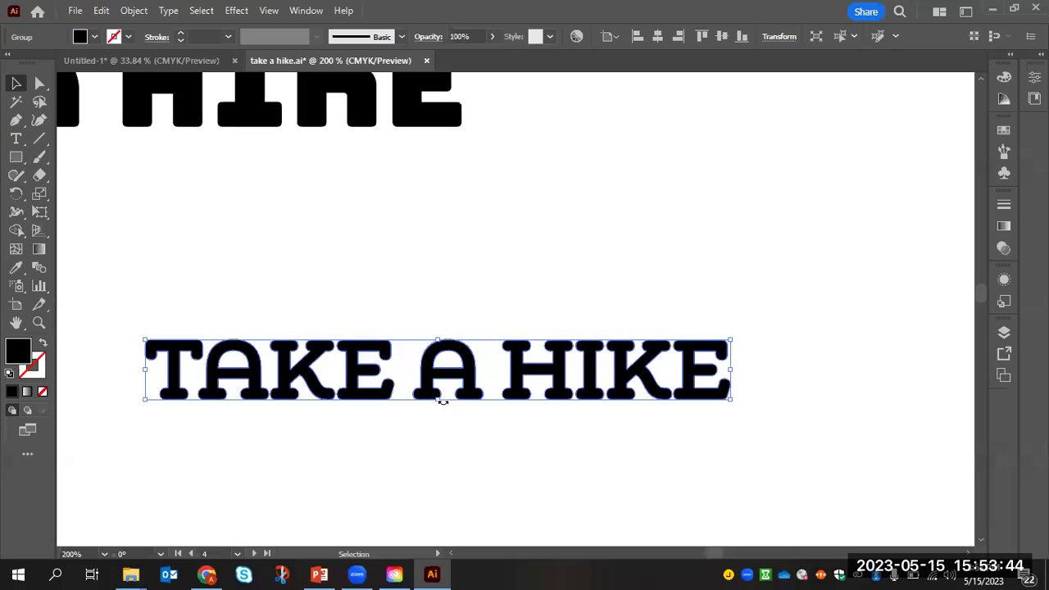
{"action": "scroll", "coordinate": [447, 403], "scroll_direction": "down", "scroll_amount": 4}
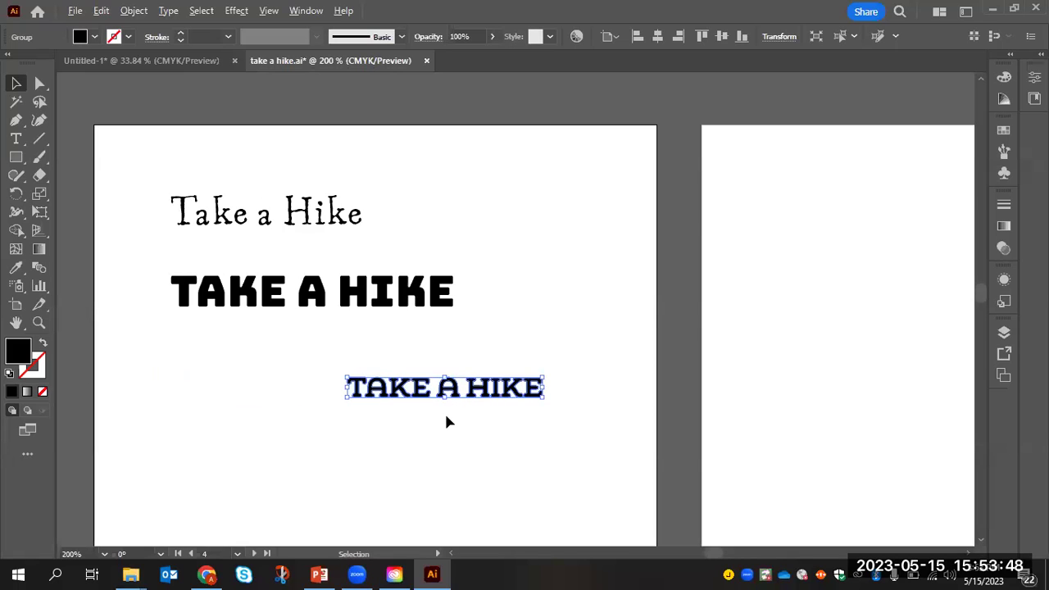
{"action": "scroll", "coordinate": [445, 414], "scroll_direction": "down", "scroll_amount": 4}
{"action": "scroll", "coordinate": [447, 430], "scroll_direction": "up", "scroll_amount": 4}
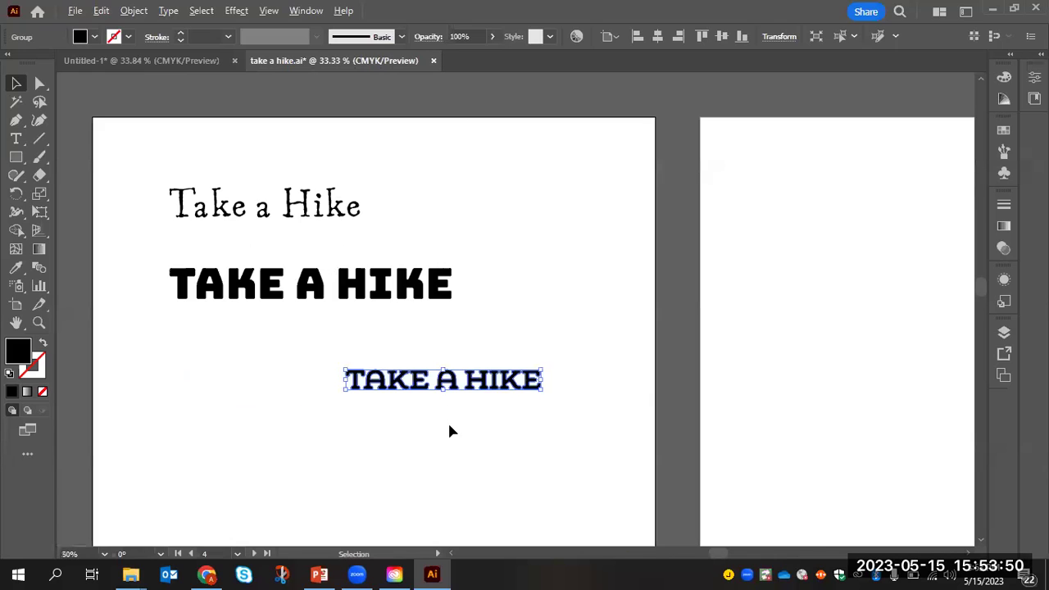
{"action": "scroll", "coordinate": [443, 412], "scroll_direction": "up", "scroll_amount": 2}
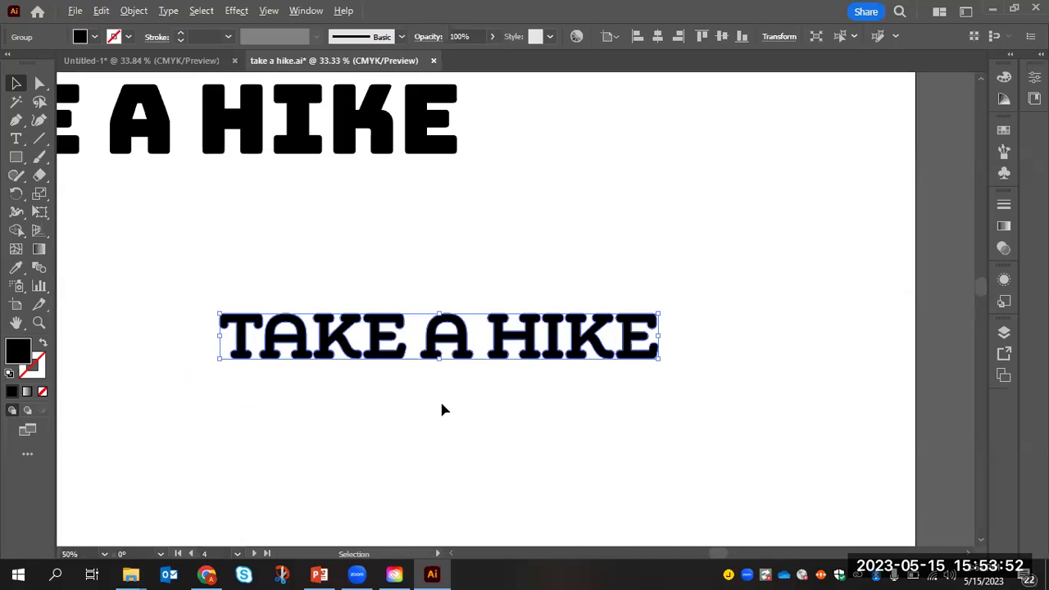
{"action": "left_click", "coordinate": [457, 252]}
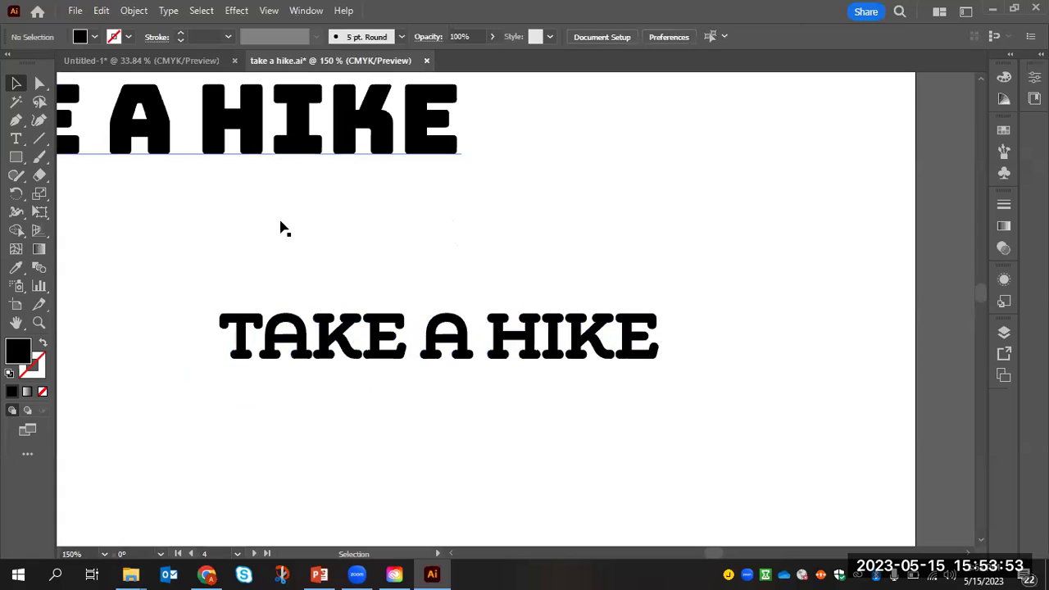
{"action": "left_click", "coordinate": [365, 332]}
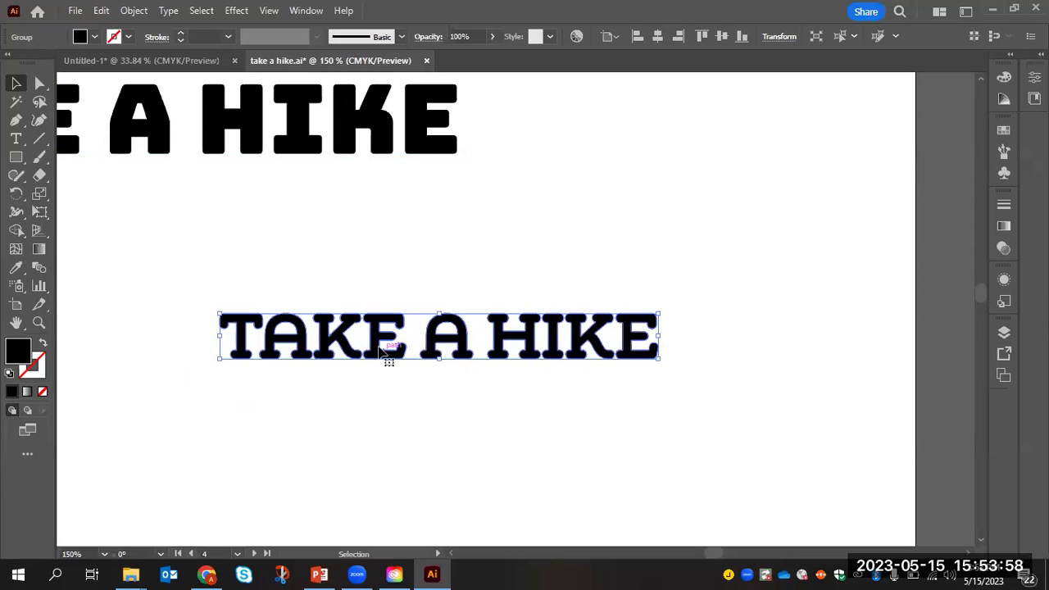
{"action": "left_click", "coordinate": [424, 293]}
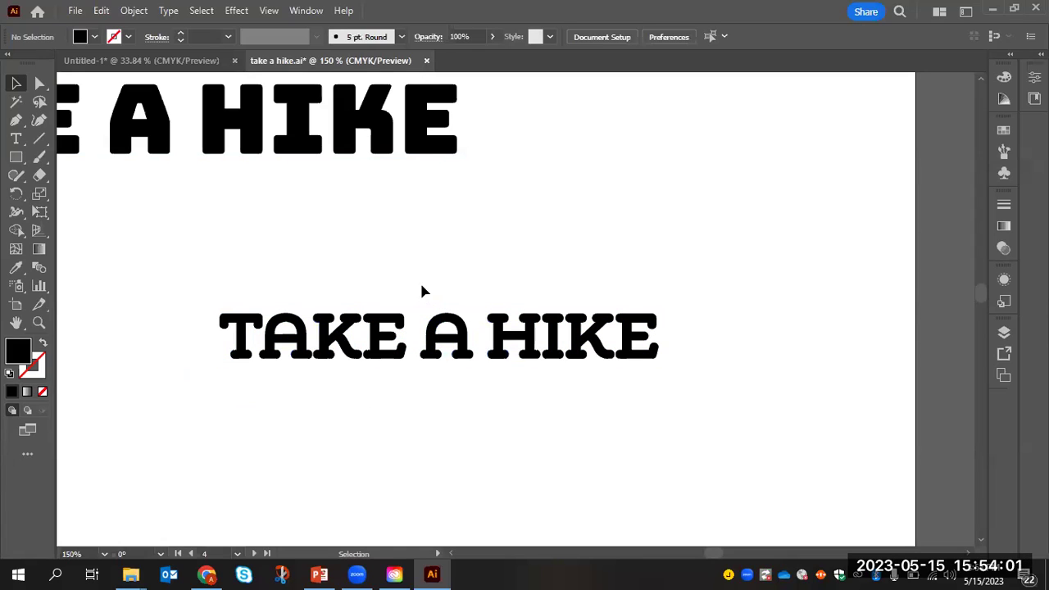
- Draw a black rectangle in the empty space above the expanded TAKE A HIKE lettering
{"action": "left_click", "coordinate": [16, 159]}
{"action": "left_click_drag", "start_coordinate": [385, 209], "coordinate": [529, 276]}
{"action": "left_click", "coordinate": [16, 83]}
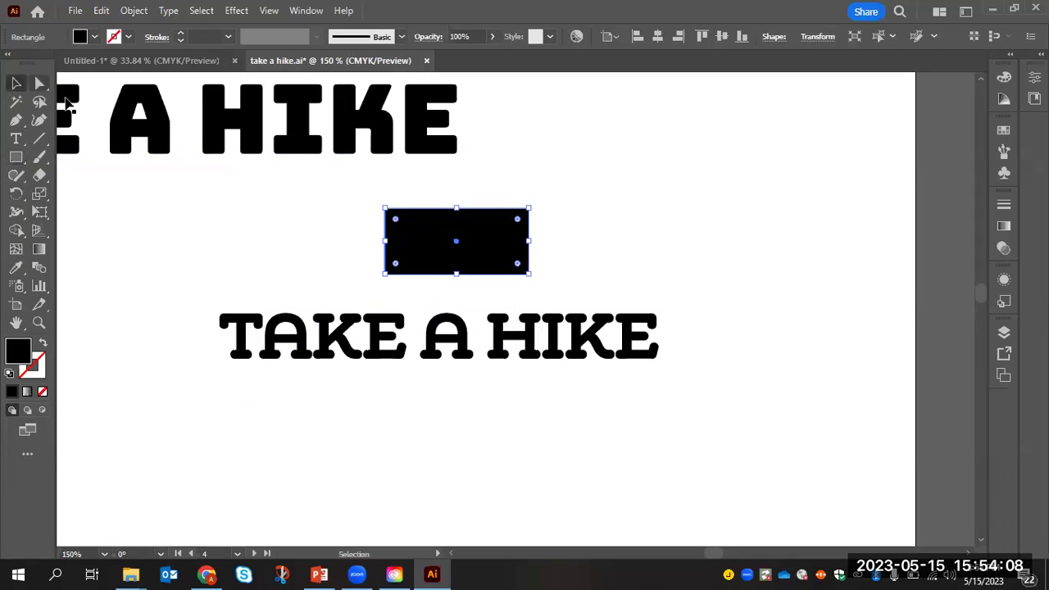
{"action": "left_click", "coordinate": [312, 256]}
{"action": "left_click", "coordinate": [452, 259]}
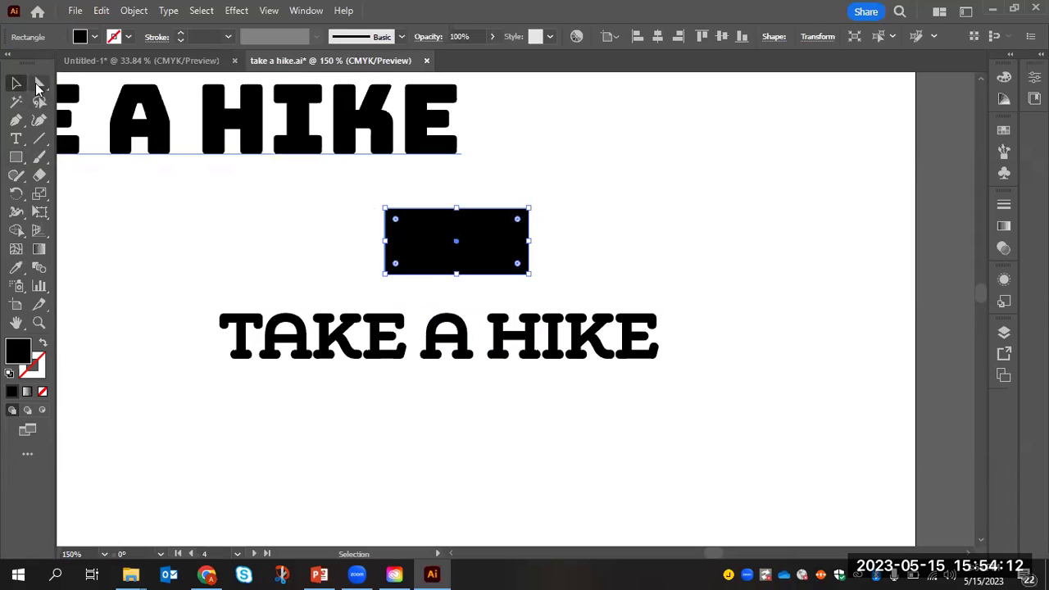
- Try stretching the rectangle's upper-right anchor point outward with the Direct Selection tool, and undo the move
{"action": "left_click", "coordinate": [38, 86]}
{"action": "left_click", "coordinate": [583, 253]}
{"action": "left_click", "coordinate": [494, 240]}
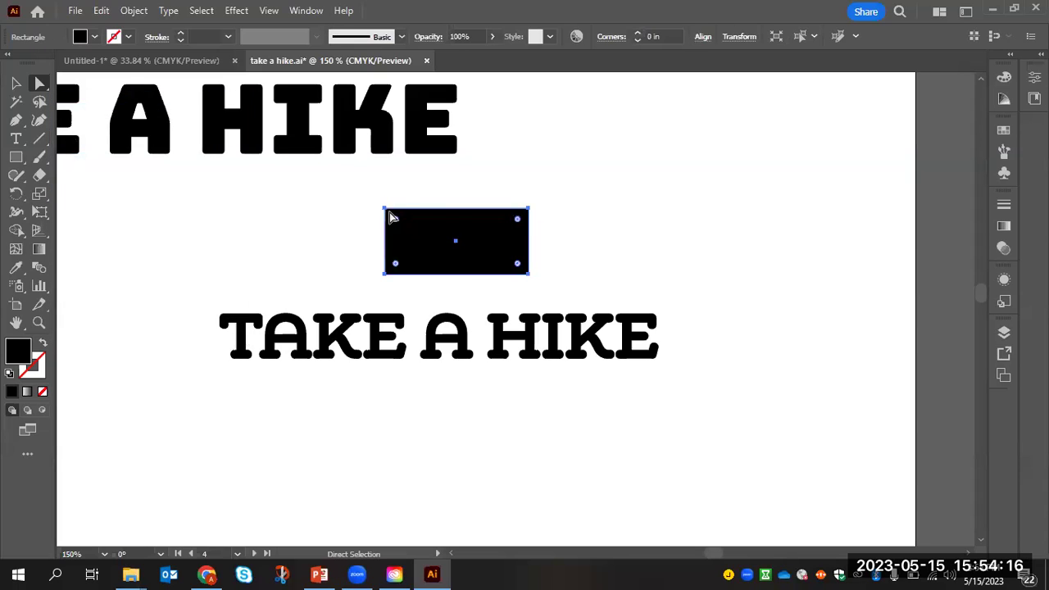
{"action": "left_click", "coordinate": [528, 210]}
{"action": "left_click_drag", "start_coordinate": [528, 210], "coordinate": [578, 170]}
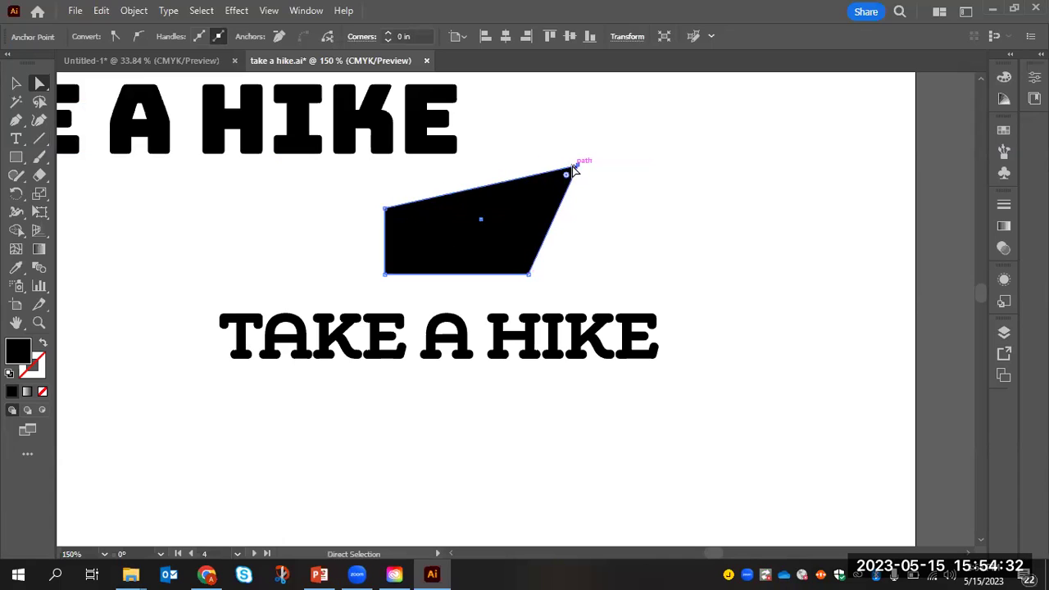
{"action": "key", "text": "ctrl+z"}
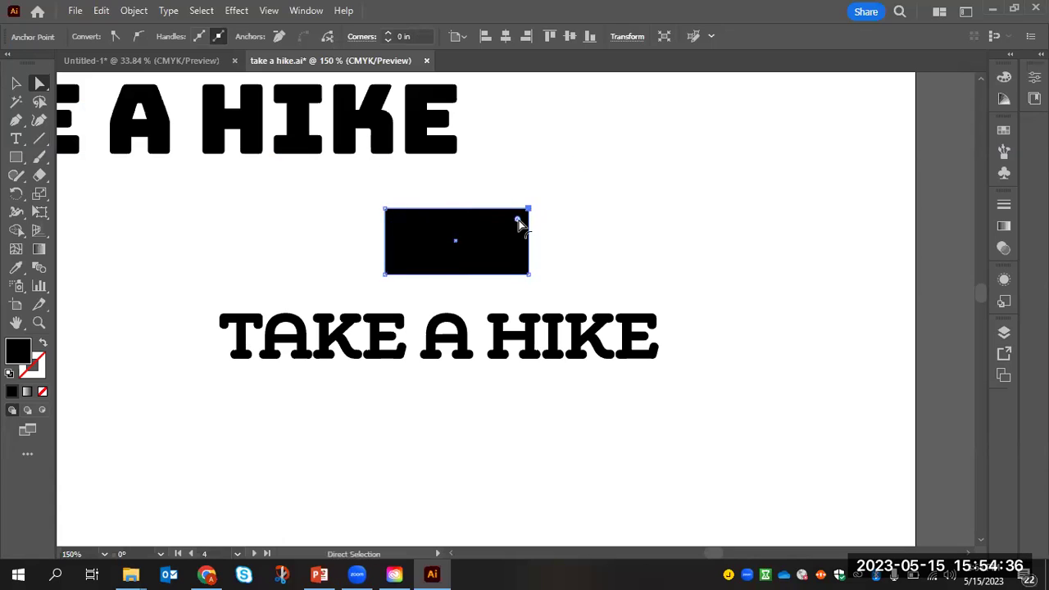
- Round the rectangle's upper-right corner with its live corner control, ending on a small radius
{"action": "left_click_drag", "start_coordinate": [518, 223], "coordinate": [448, 265]}
{"action": "left_click", "coordinate": [547, 232]}
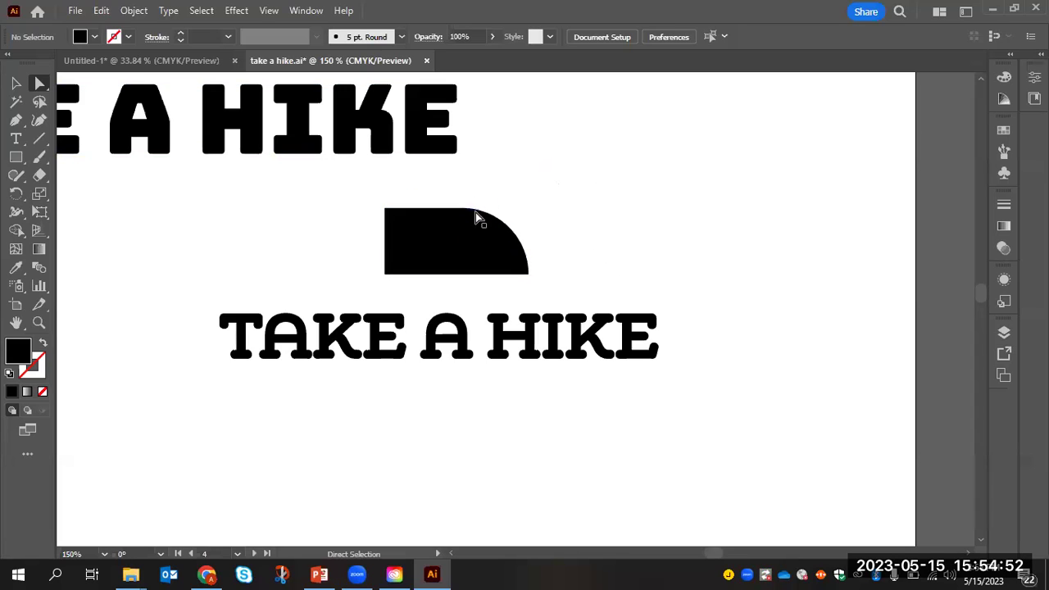
{"action": "left_click", "coordinate": [483, 239]}
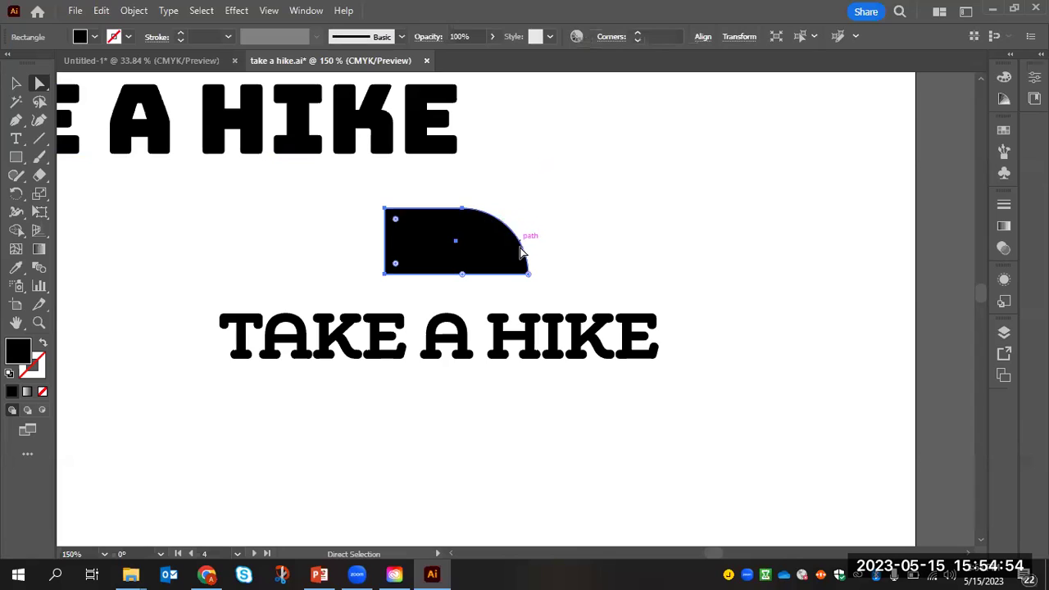
{"action": "left_click_drag", "start_coordinate": [461, 279], "coordinate": [532, 221]}
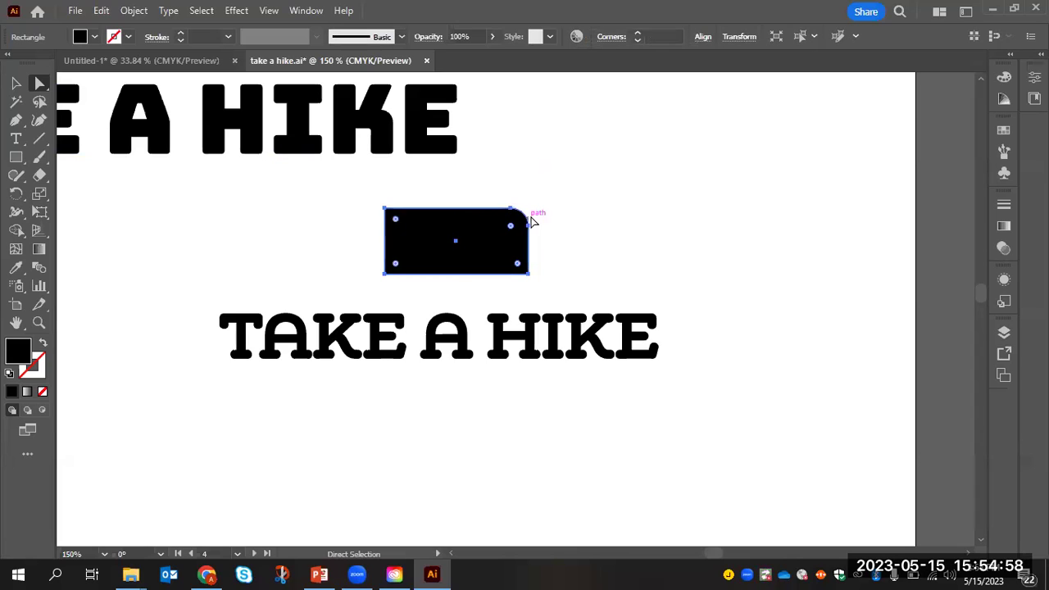
- Convert the rectangle's upper-left anchor point to smooth and shift it to about X 6.46 in, Y 3.97 in
{"action": "left_click", "coordinate": [386, 210]}
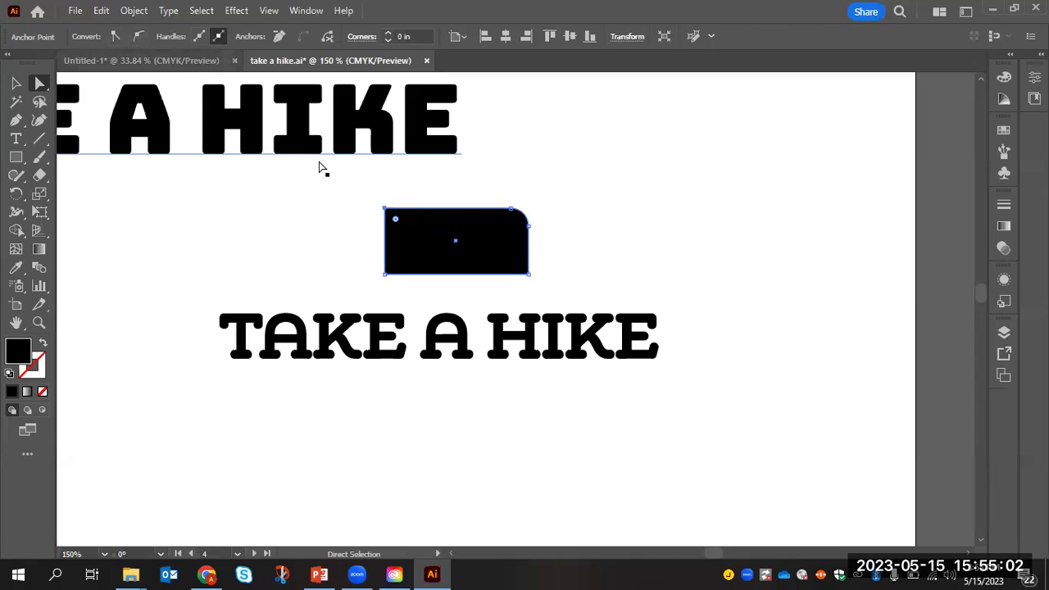
{"action": "left_click", "coordinate": [137, 37]}
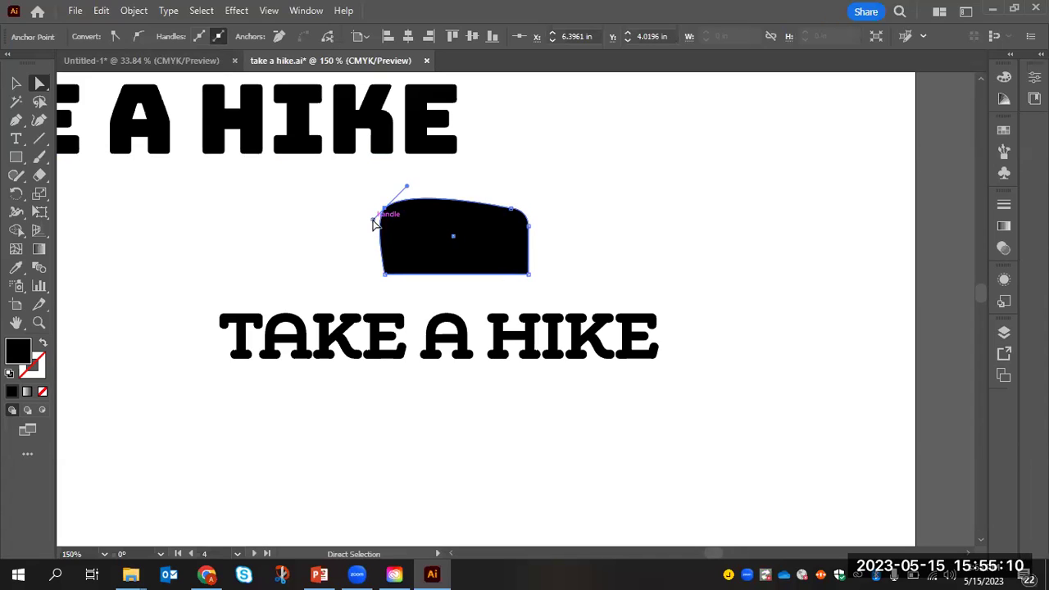
{"action": "left_click_drag", "start_coordinate": [373, 221], "coordinate": [392, 207]}
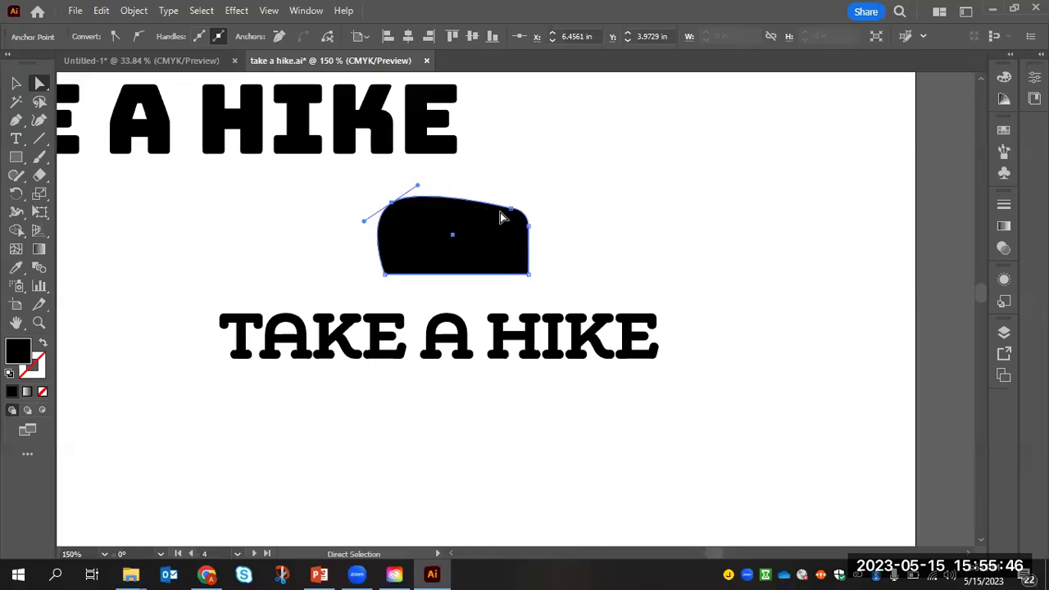
- Delete the reshaped black rectangle above the expanded TAKE A HIKE lettering
{"action": "left_click_drag", "start_coordinate": [528, 220], "coordinate": [516, 218]}
{"action": "left_click", "coordinate": [585, 198]}
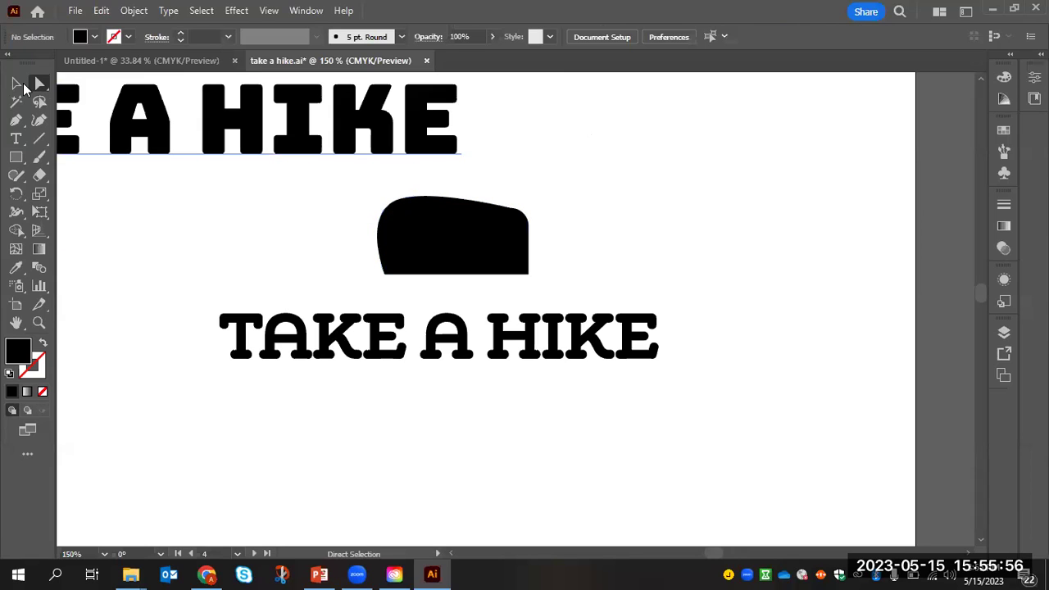
{"action": "left_click", "coordinate": [16, 84]}
{"action": "left_click", "coordinate": [502, 268]}
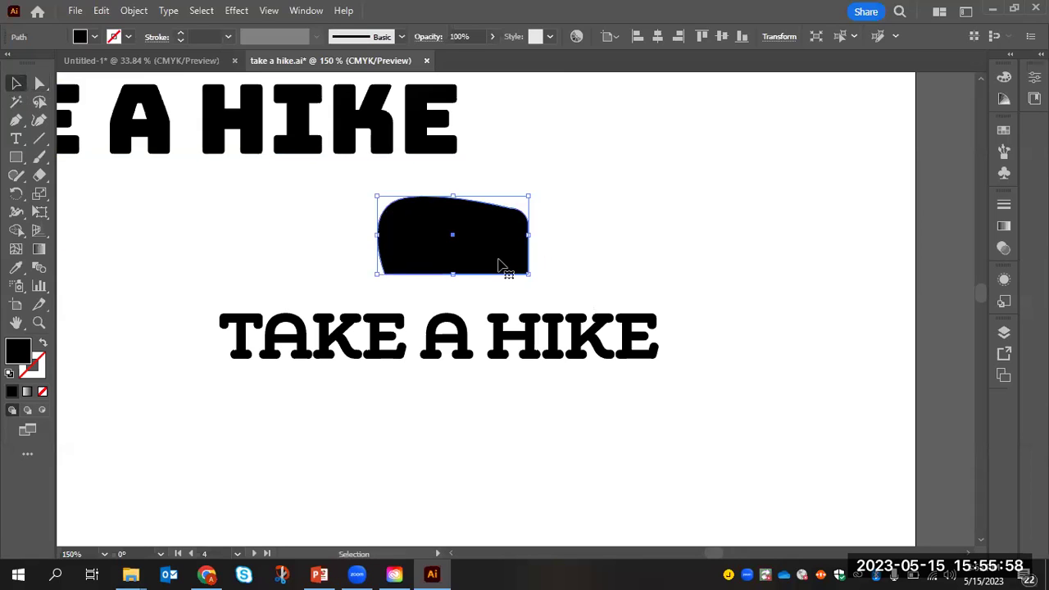
{"action": "key", "text": "Delete"}
- Select the single letter K in the Bungee TAKE A HIKE text to check that it is still live type
{"action": "left_click", "coordinate": [367, 146]}
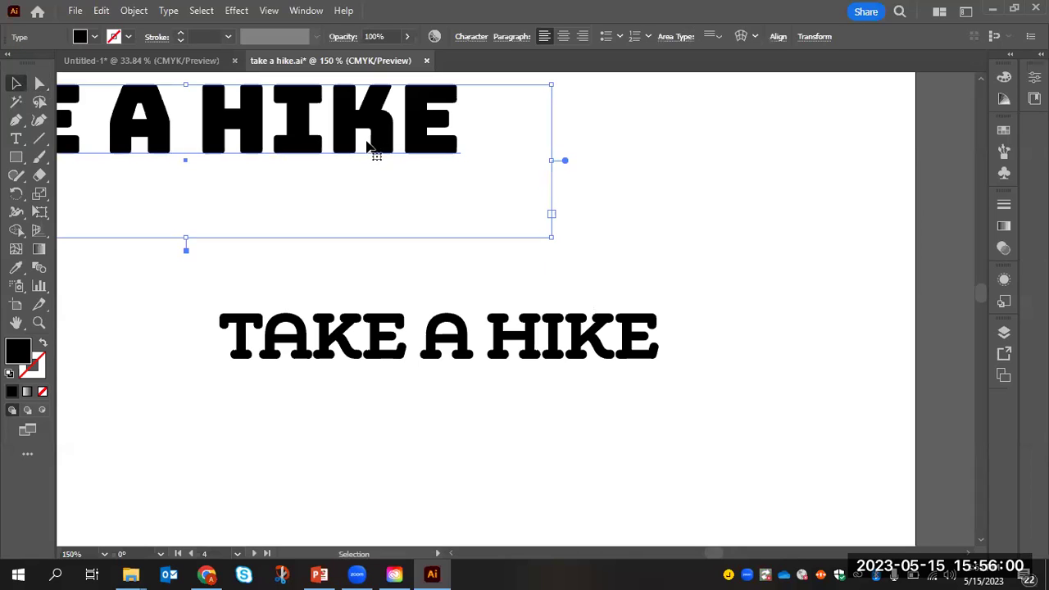
{"action": "double_click", "coordinate": [386, 132]}
{"action": "key", "text": "shift+Left"}
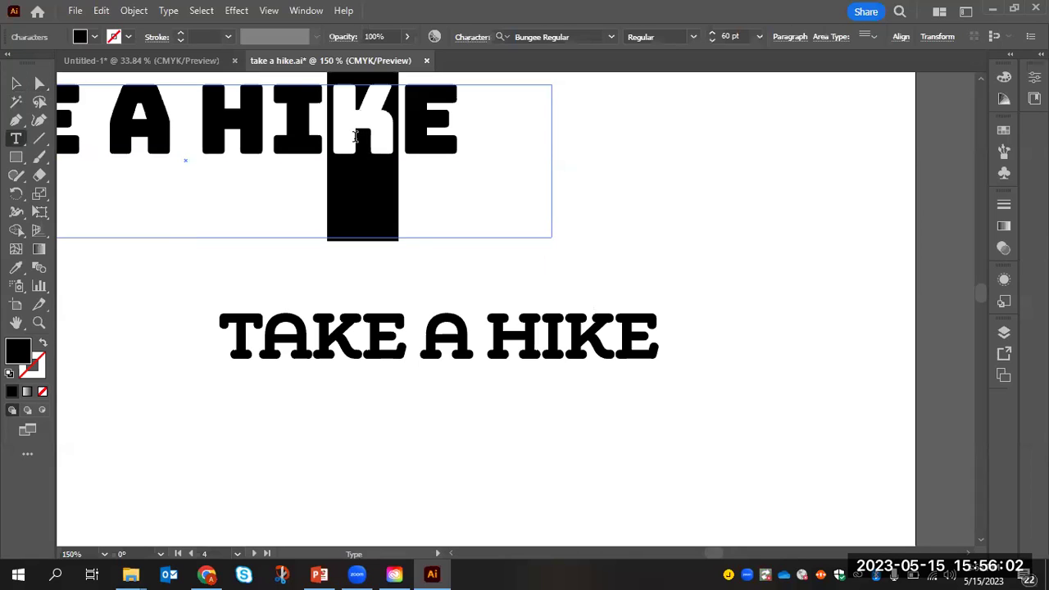
{"action": "key", "text": "Right"}
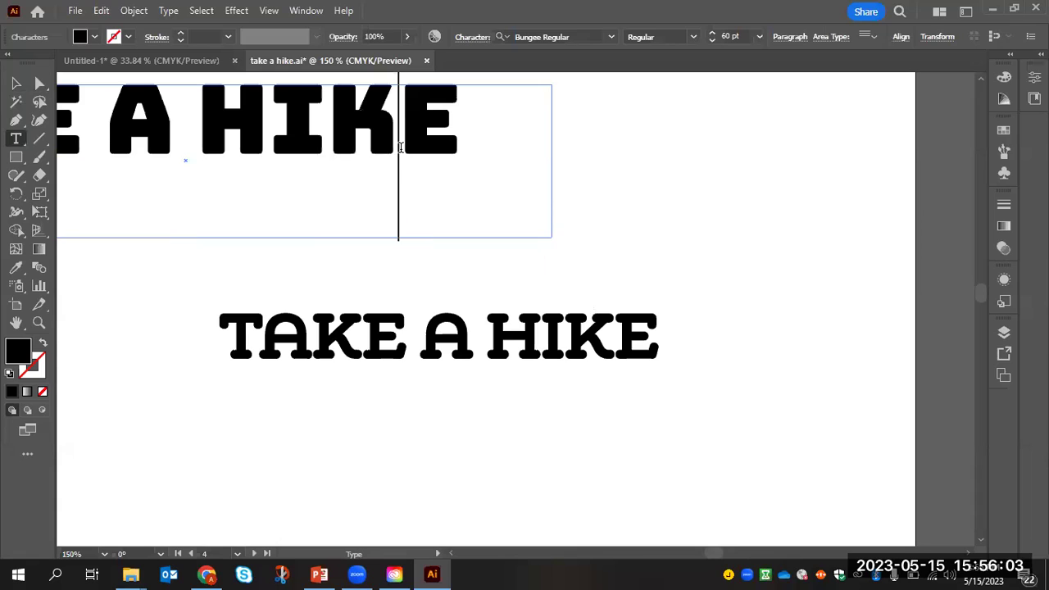
{"action": "left_click", "coordinate": [14, 81]}
{"action": "left_click", "coordinate": [369, 309]}
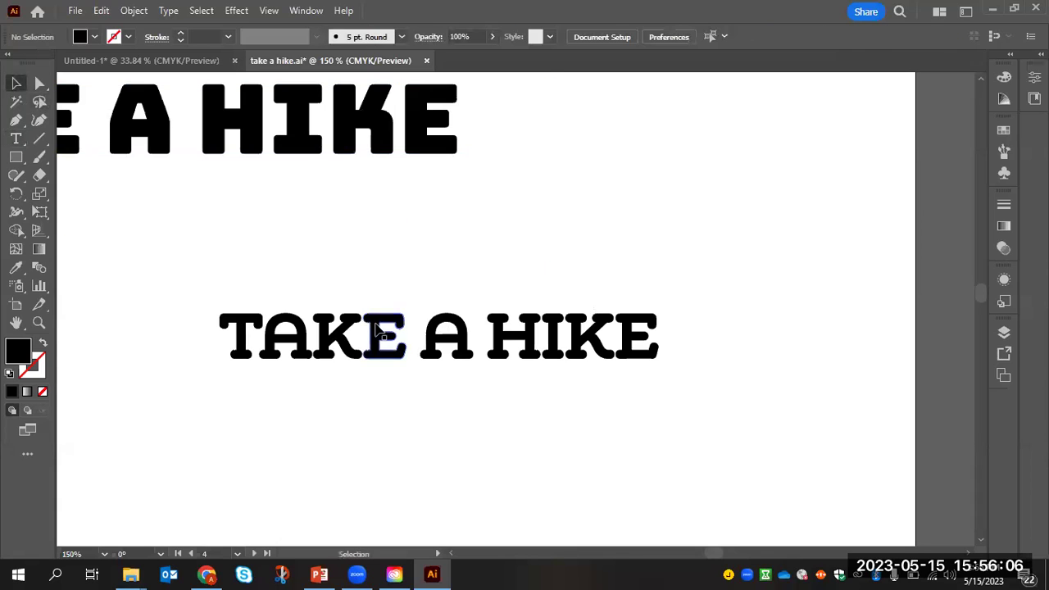
- Try stretching the top anchor point of the A in the expanded word TAKE upward with the Direct Selection tool, and undo the move
{"action": "left_click", "coordinate": [376, 325]}
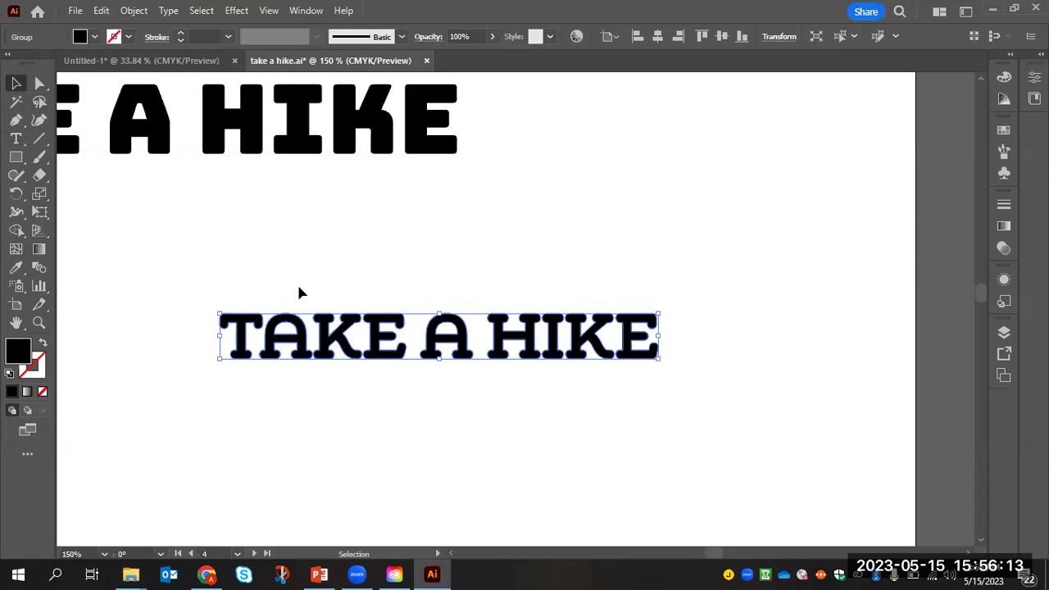
{"action": "left_click", "coordinate": [39, 83]}
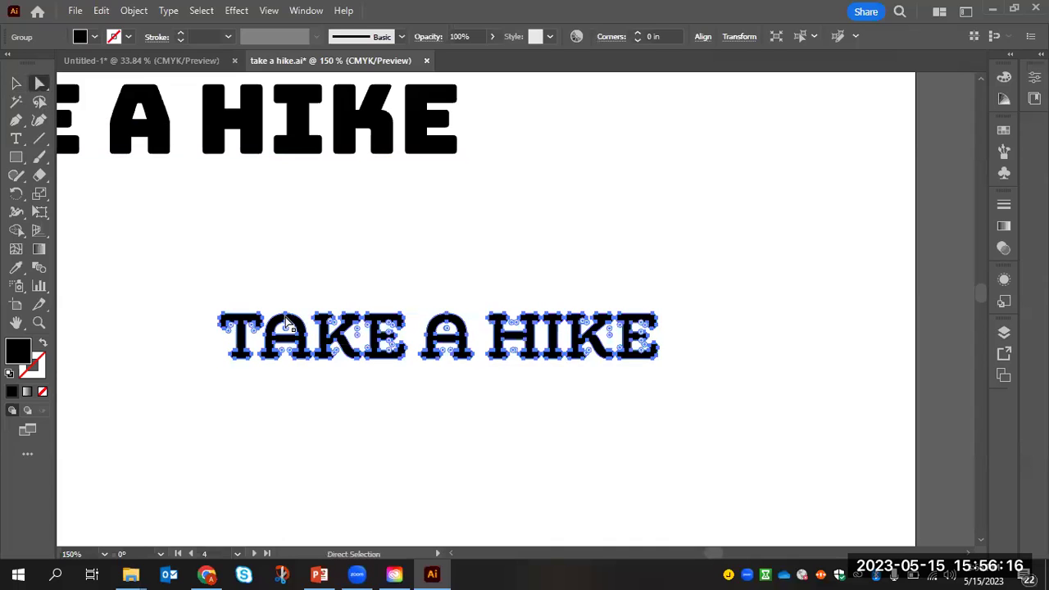
{"action": "left_click_drag", "start_coordinate": [289, 322], "coordinate": [285, 252]}
{"action": "left_click", "coordinate": [287, 300]}
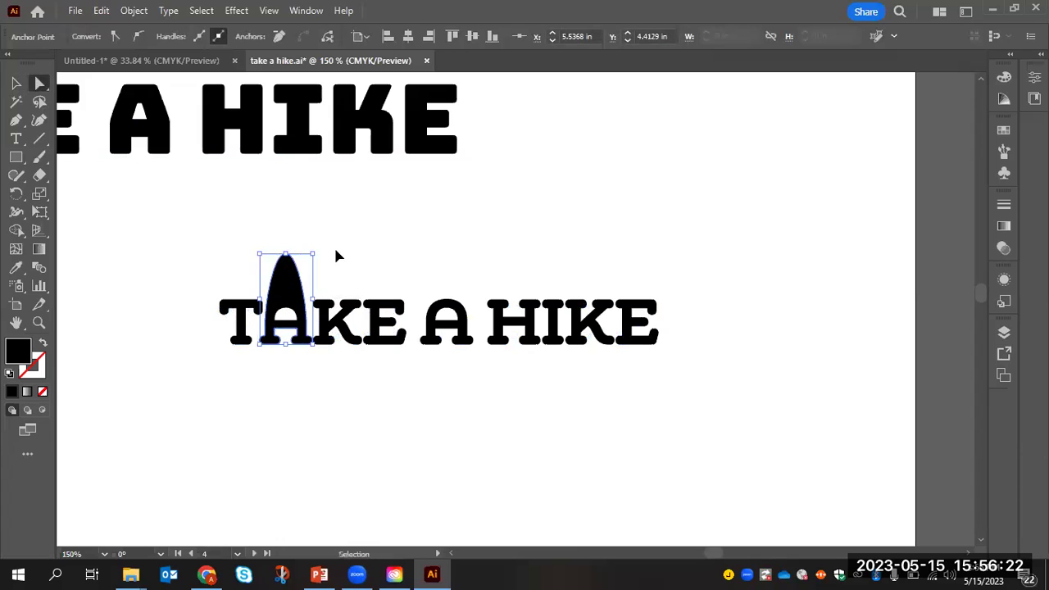
{"action": "key", "text": "ctrl+z"}
- Stretch the whole expanded TAKE A HIKE lettering slightly taller by extending its bottom edge downward, and deselect it
{"action": "left_click", "coordinate": [15, 83]}
{"action": "left_click", "coordinate": [353, 292]}
{"action": "left_click", "coordinate": [261, 313]}
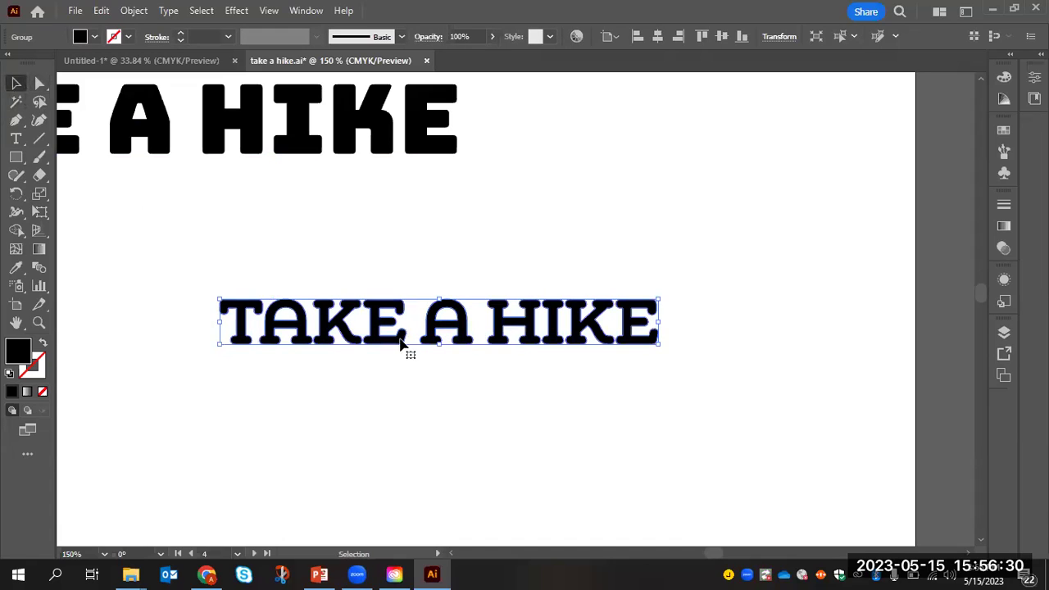
{"action": "left_click_drag", "start_coordinate": [439, 345], "coordinate": [439, 355]}
{"action": "left_click", "coordinate": [463, 271]}
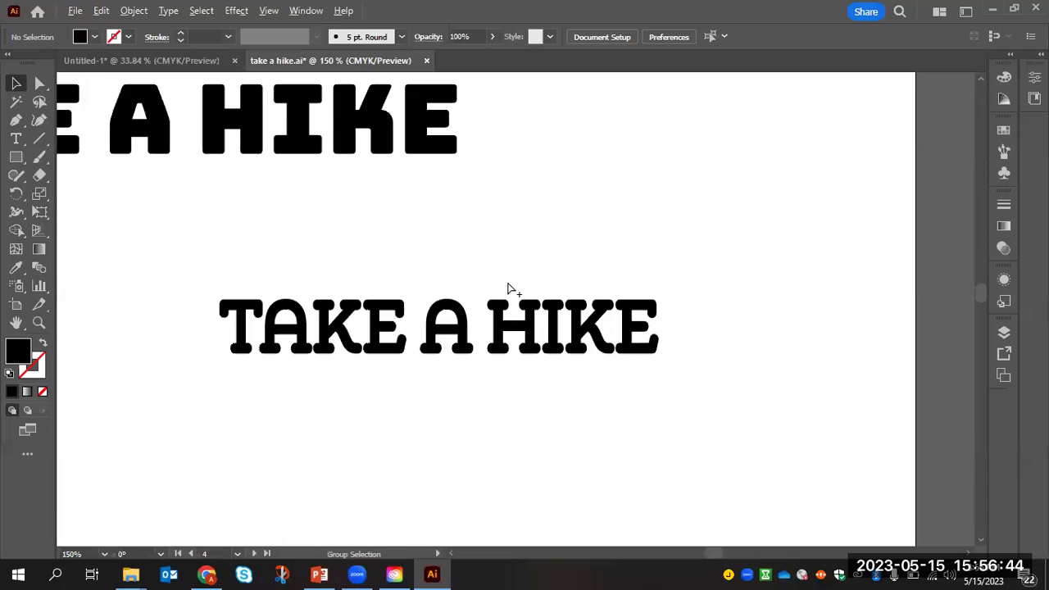
- Place the linked image take a hike shoe-print-csa-images.jpg at a large size on the blank artboard beside the lettering
{"action": "scroll", "coordinate": [508, 276], "scroll_direction": "down", "scroll_amount": 2}
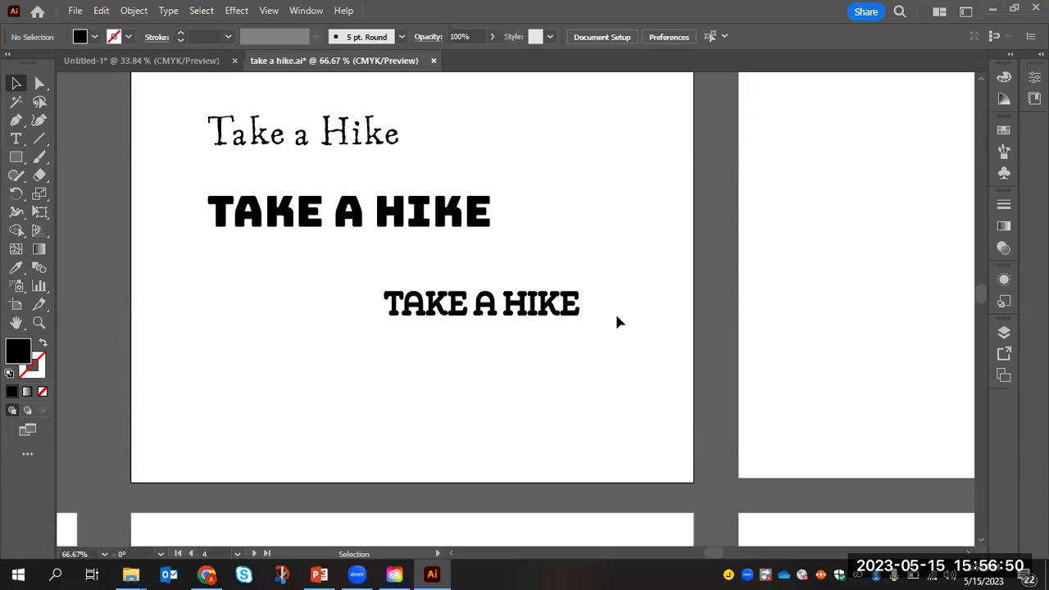
{"action": "scroll", "coordinate": [618, 322], "scroll_direction": "down", "scroll_amount": 1}
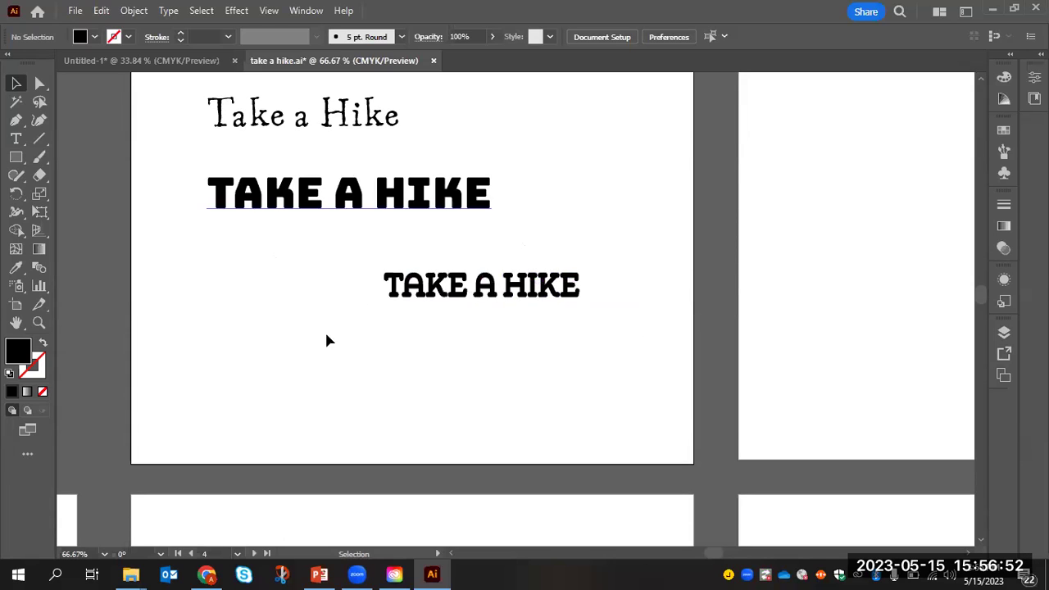
{"action": "scroll", "coordinate": [618, 298], "scroll_direction": "down", "scroll_amount": 4}
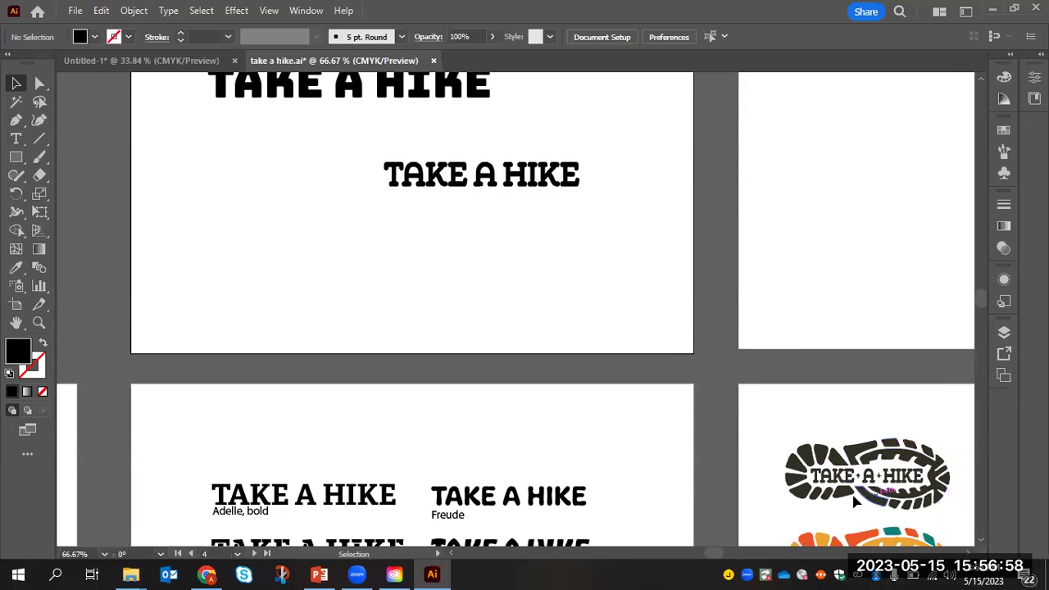
{"action": "scroll", "coordinate": [618, 418], "scroll_direction": "up", "scroll_amount": 4}
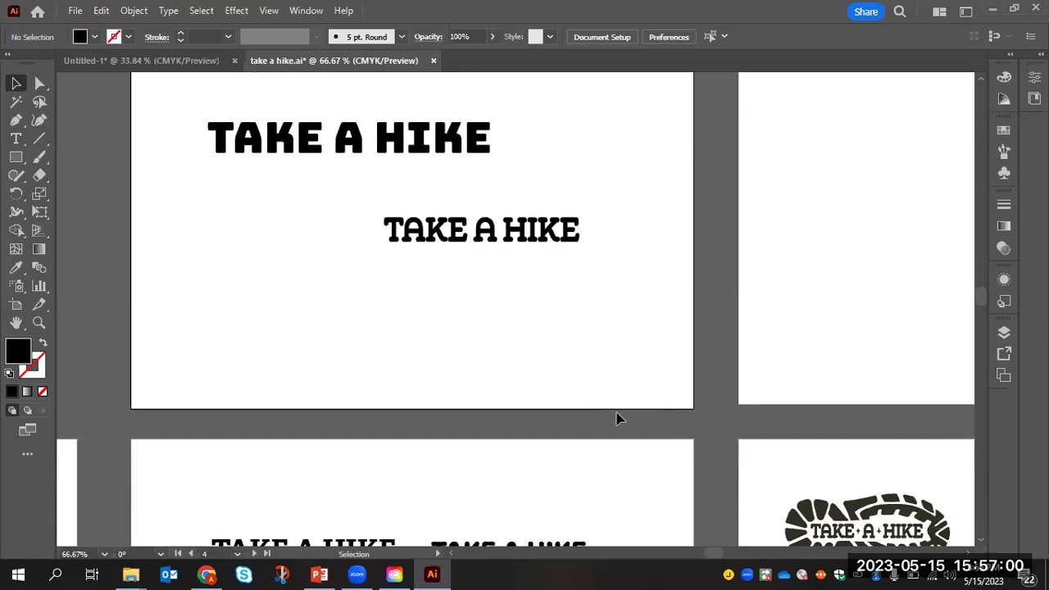
{"action": "left_click", "coordinate": [72, 11]}
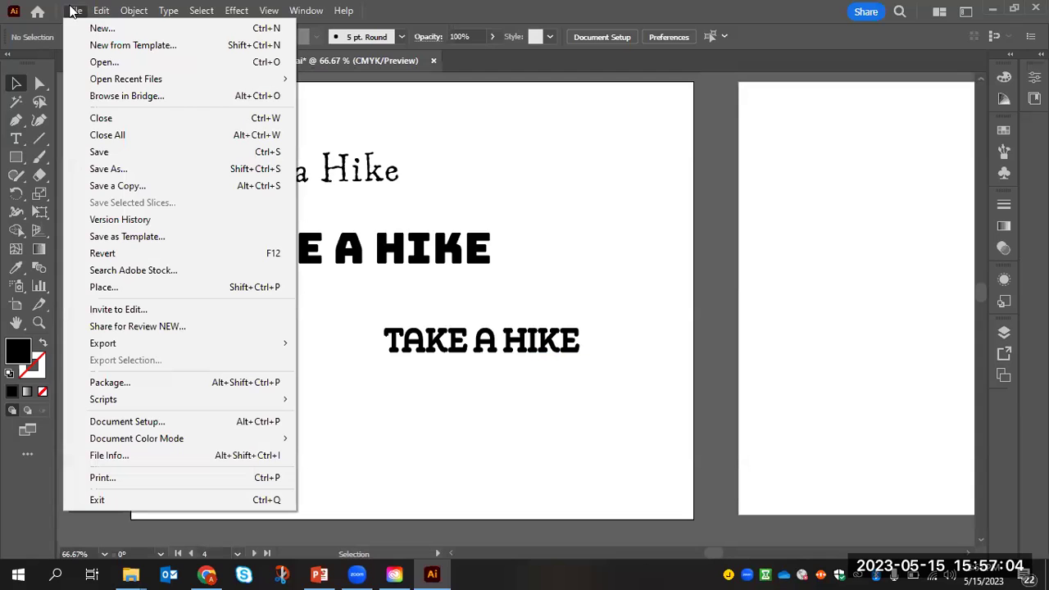
{"action": "left_click", "coordinate": [132, 290]}
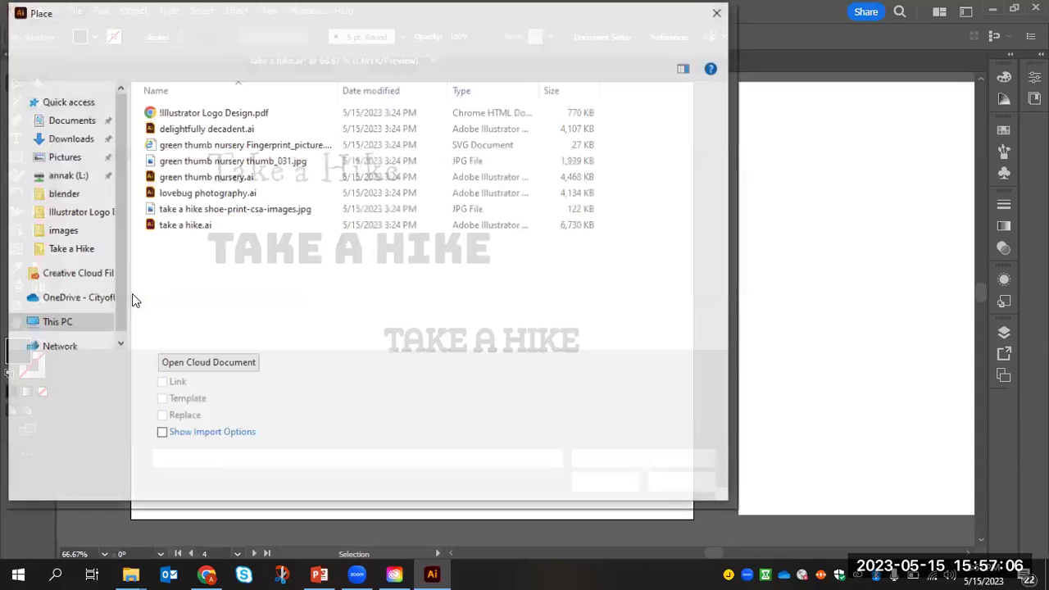
{"action": "double_click", "coordinate": [205, 211]}
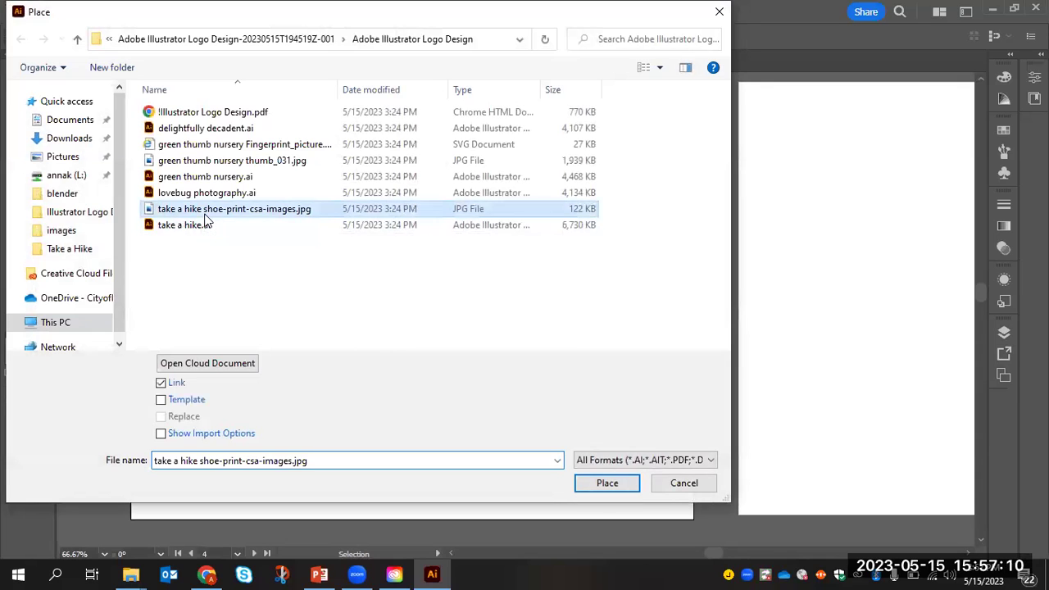
{"action": "left_click_drag", "start_coordinate": [772, 174], "coordinate": [929, 433]}
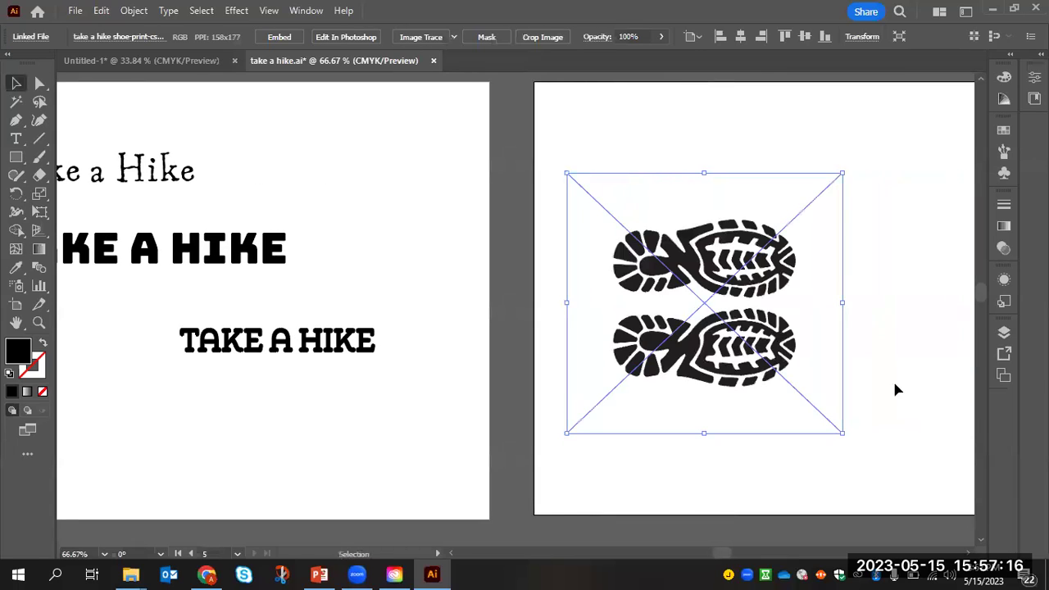
{"action": "left_click", "coordinate": [851, 283]}
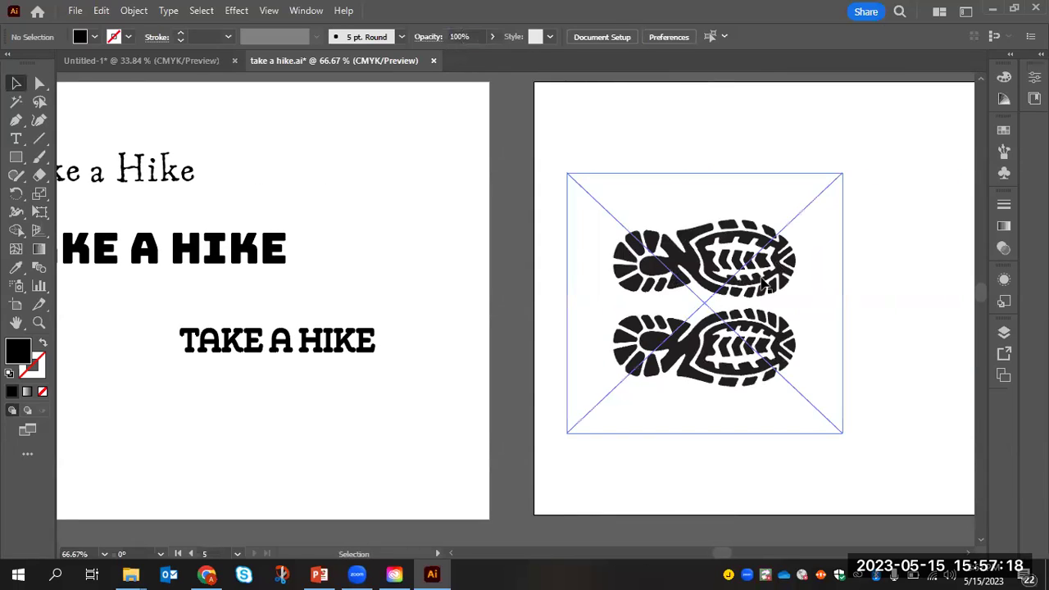
- Trace the shoe-print image with the Default preset and display the Image Trace settings including the advanced options
{"action": "left_click", "coordinate": [705, 272]}
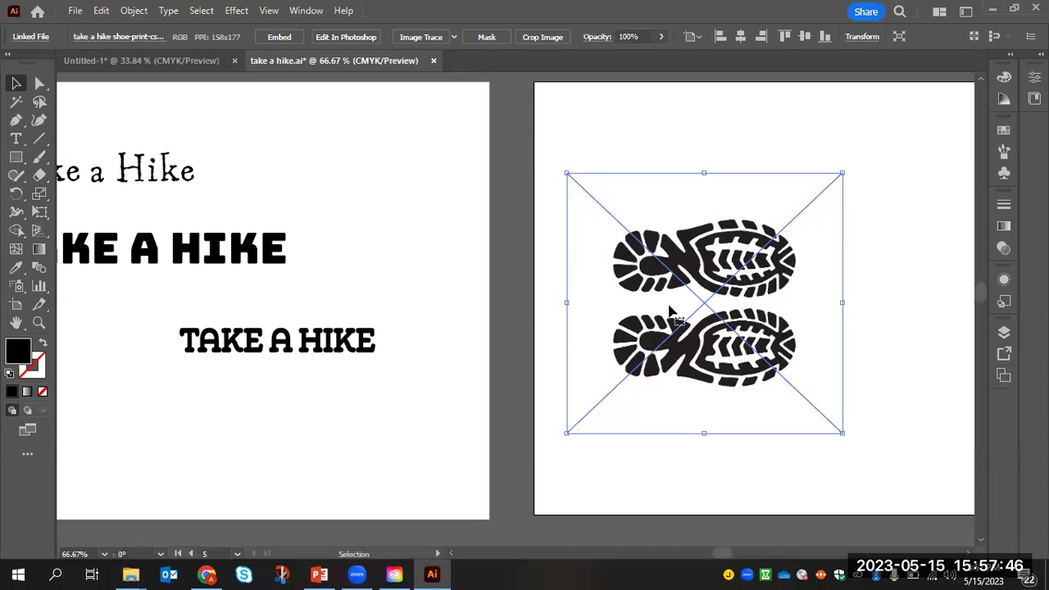
{"action": "left_click", "coordinate": [424, 37]}
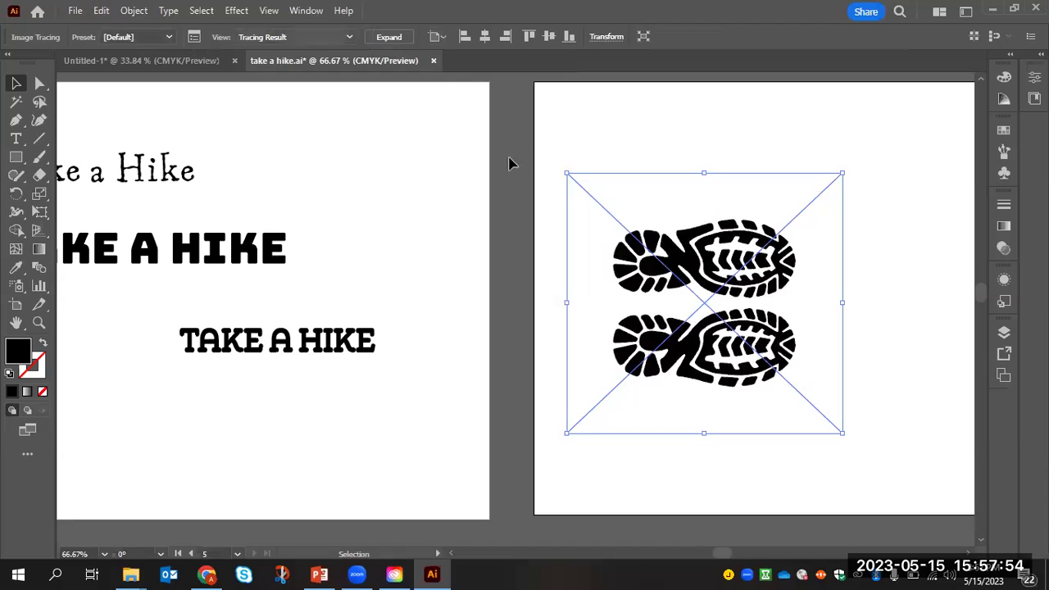
{"action": "left_click", "coordinate": [200, 38]}
{"action": "left_click_drag", "start_coordinate": [992, 102], "coordinate": [458, 131]}
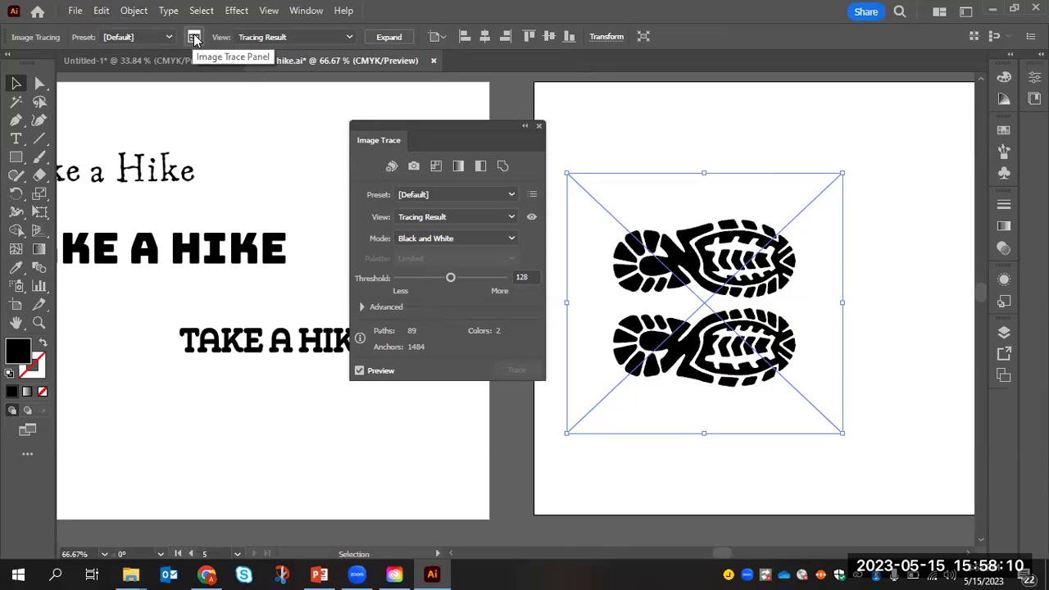
{"action": "key", "text": "ctrl+s"}
{"action": "mouse_move", "coordinate": [450, 131]}
{"action": "left_mouse_down"}
{"action": "mouse_move", "coordinate": [433, 115]}
{"action": "mouse_move", "coordinate": [399, 110]}
{"action": "left_mouse_up"}
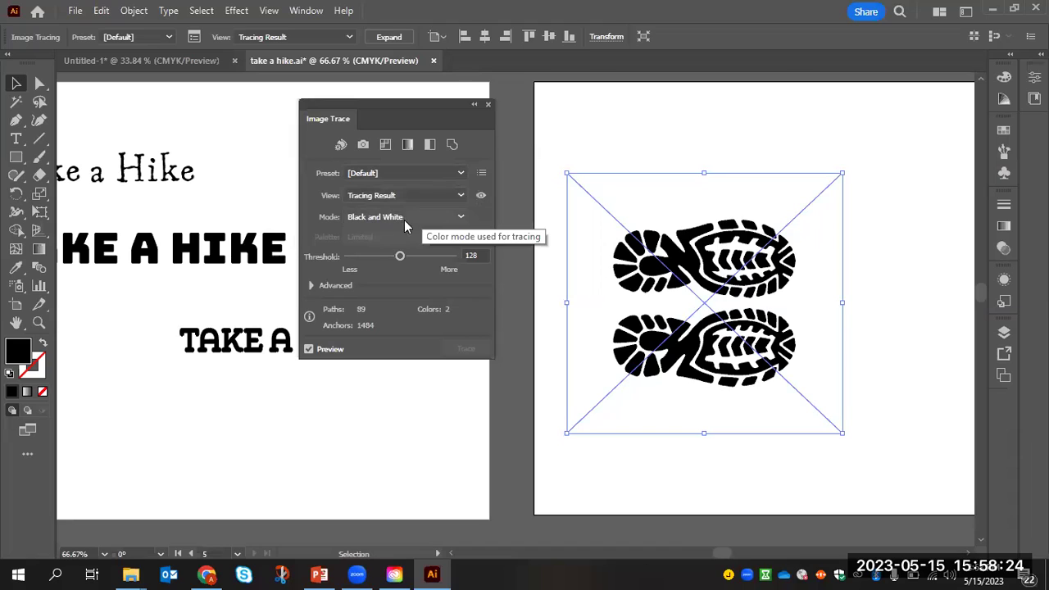
{"action": "left_click", "coordinate": [311, 285]}
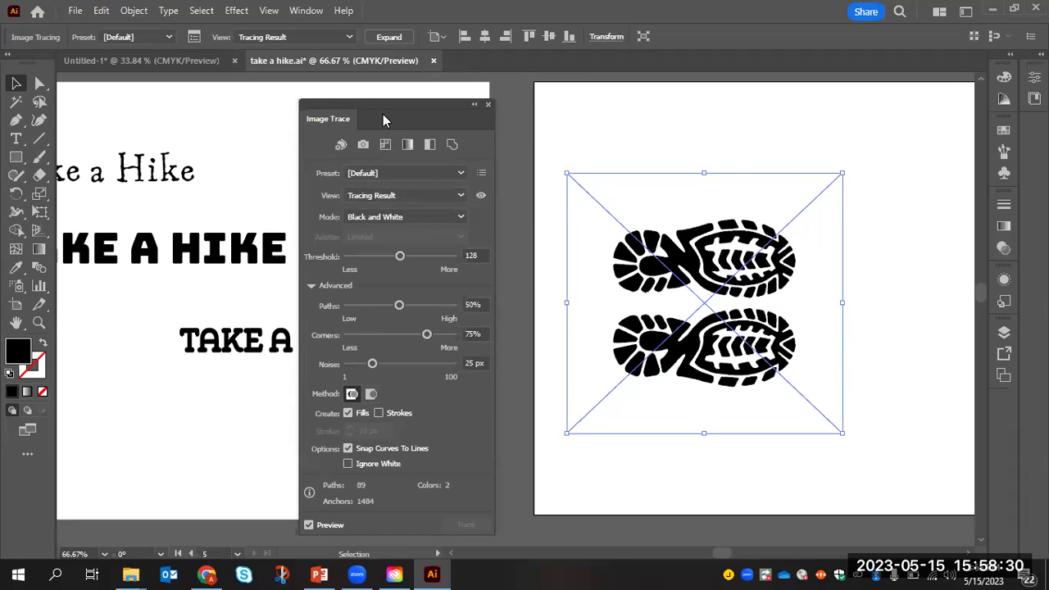
{"action": "mouse_move", "coordinate": [326, 98]}
{"action": "left_mouse_down"}
{"action": "mouse_move", "coordinate": [355, 36]}
{"action": "mouse_move", "coordinate": [347, 25]}
{"action": "left_mouse_up"}
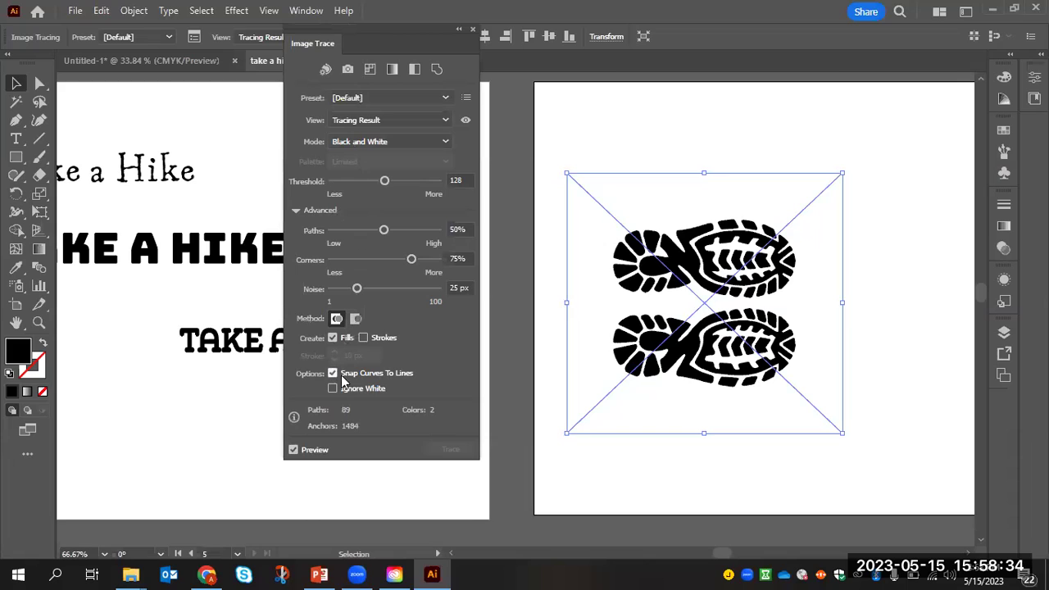
- Try a trace threshold of 255, reset it to 127, and review the color modes while keeping Black and White
{"action": "mouse_move", "coordinate": [384, 180]}
{"action": "left_mouse_down"}
{"action": "mouse_move", "coordinate": [332, 184]}
{"action": "mouse_move", "coordinate": [444, 181]}
{"action": "left_mouse_up"}
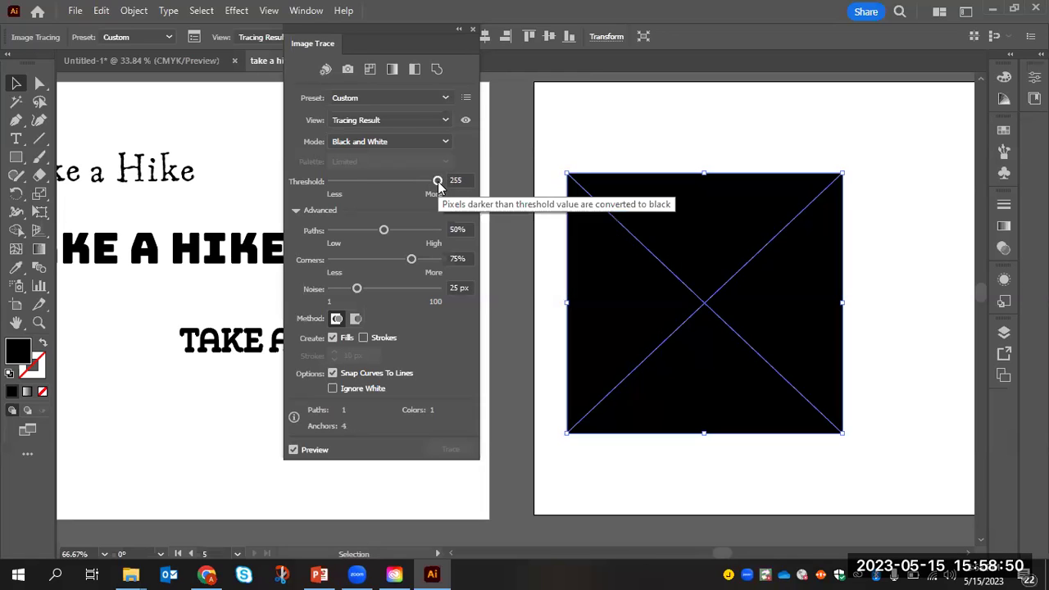
{"action": "mouse_move", "coordinate": [438, 179]}
{"action": "left_mouse_down"}
{"action": "mouse_move", "coordinate": [377, 188]}
{"action": "mouse_move", "coordinate": [386, 189]}
{"action": "left_mouse_up"}
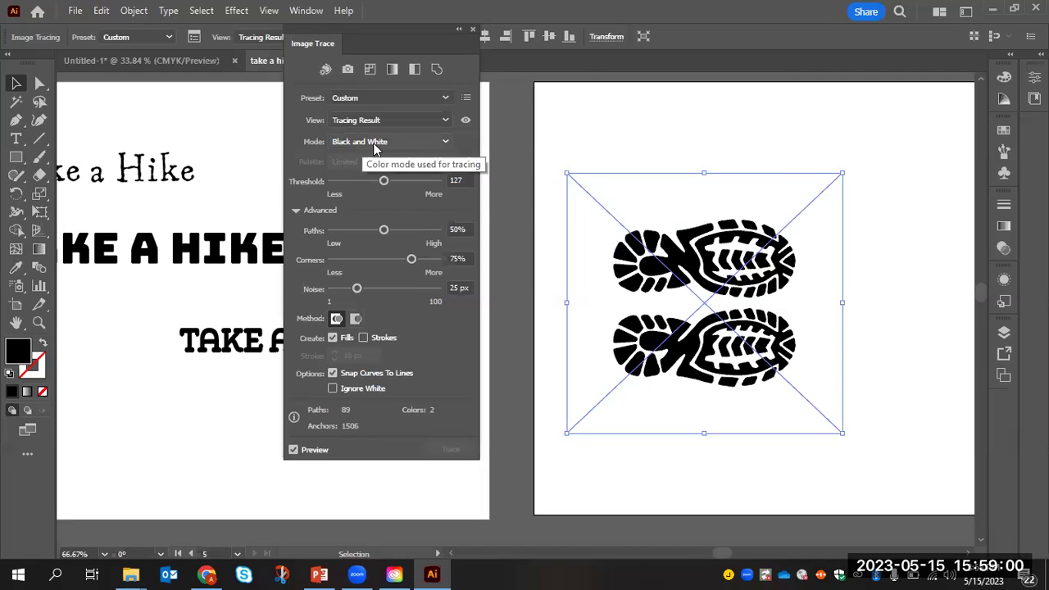
{"action": "left_click", "coordinate": [374, 145]}
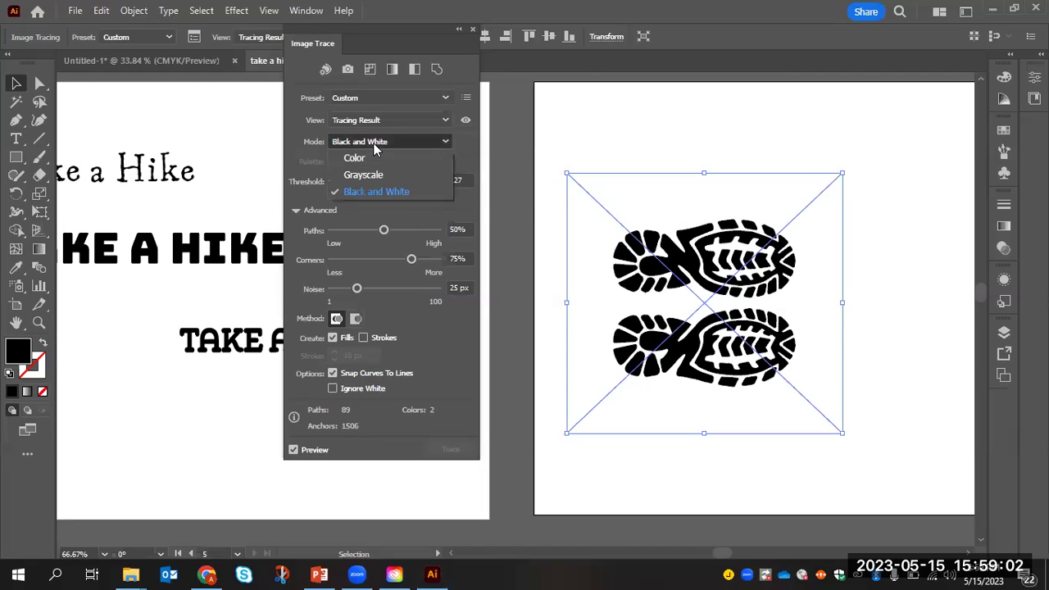
{"action": "left_click", "coordinate": [385, 144]}
{"action": "left_click", "coordinate": [385, 144]}
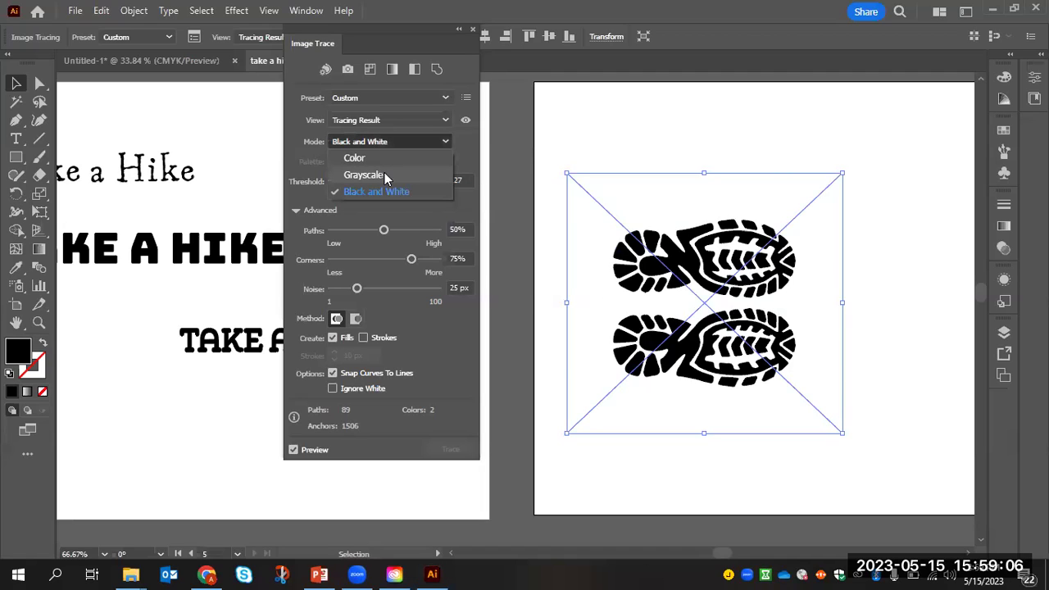
{"action": "left_click", "coordinate": [385, 145]}
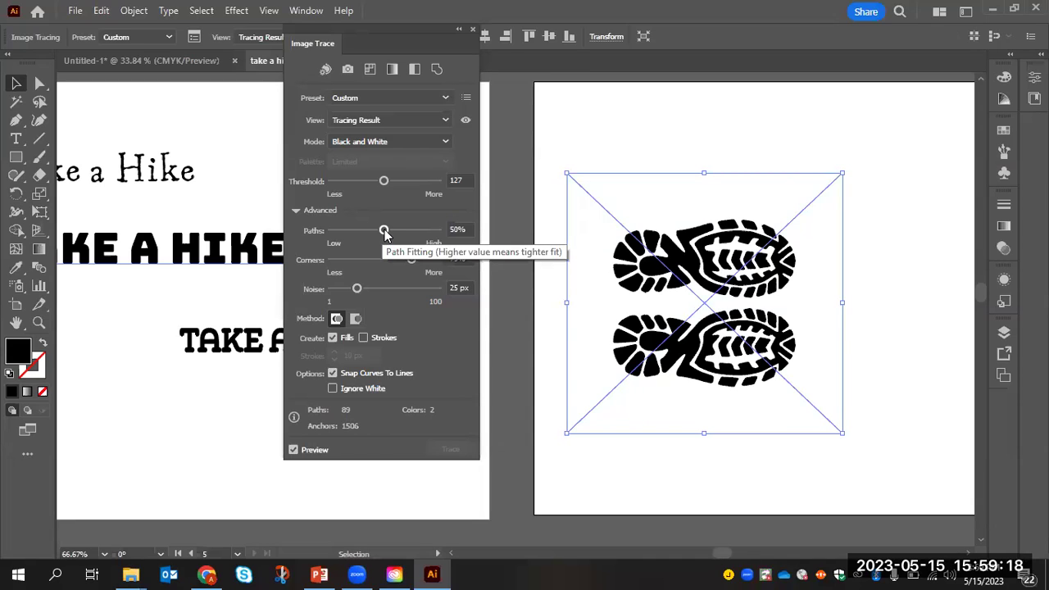
- Set the trace's Corners to 50%, turn on Ignore White, and close the Image Trace settings
{"action": "left_click_drag", "start_coordinate": [407, 262], "coordinate": [385, 263]}
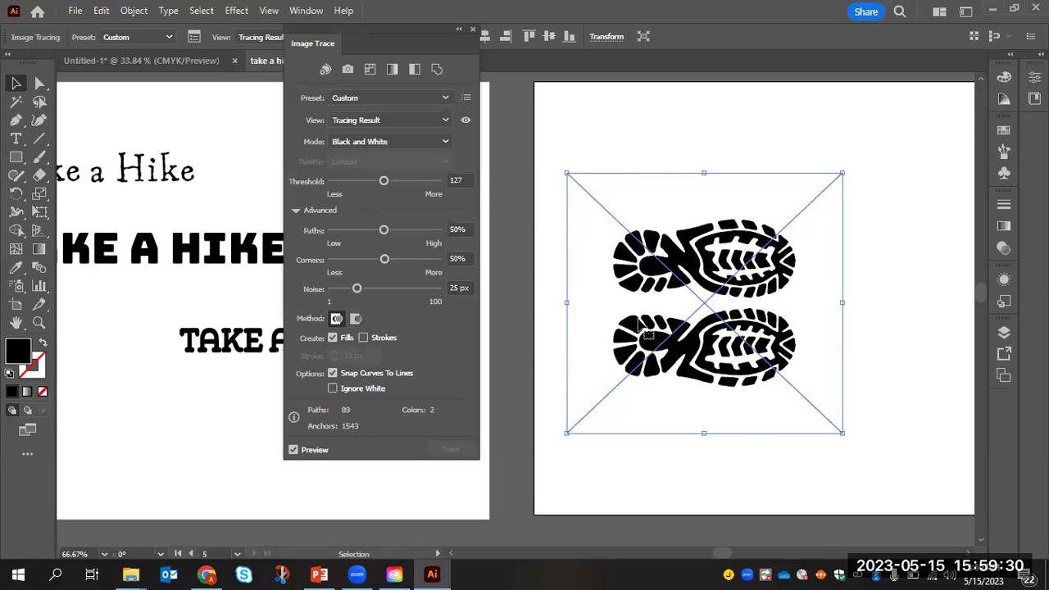
{"action": "left_click", "coordinate": [333, 389]}
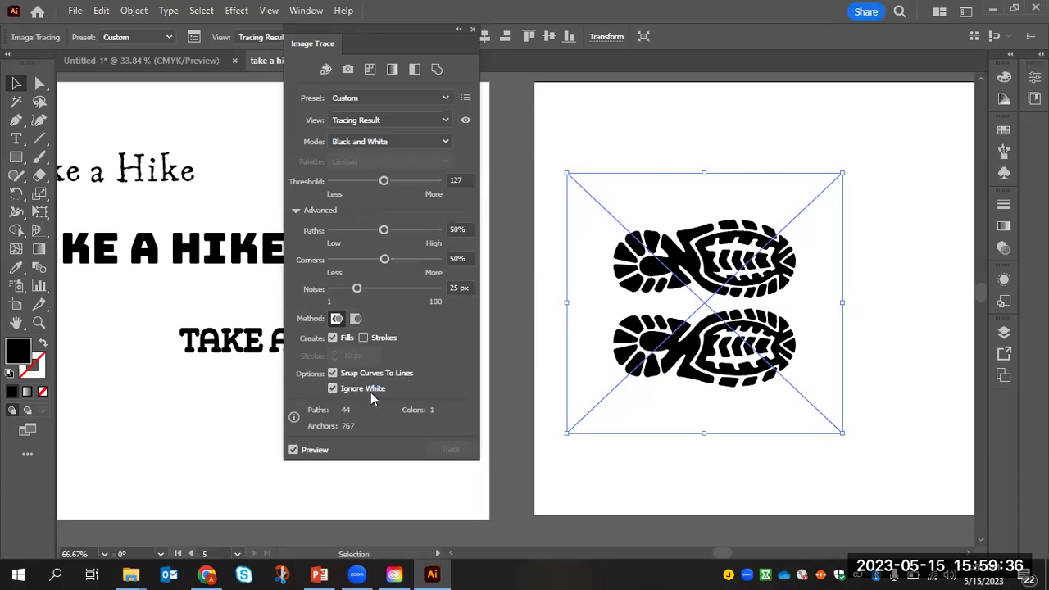
{"action": "left_click", "coordinate": [333, 388]}
{"action": "left_click", "coordinate": [332, 388]}
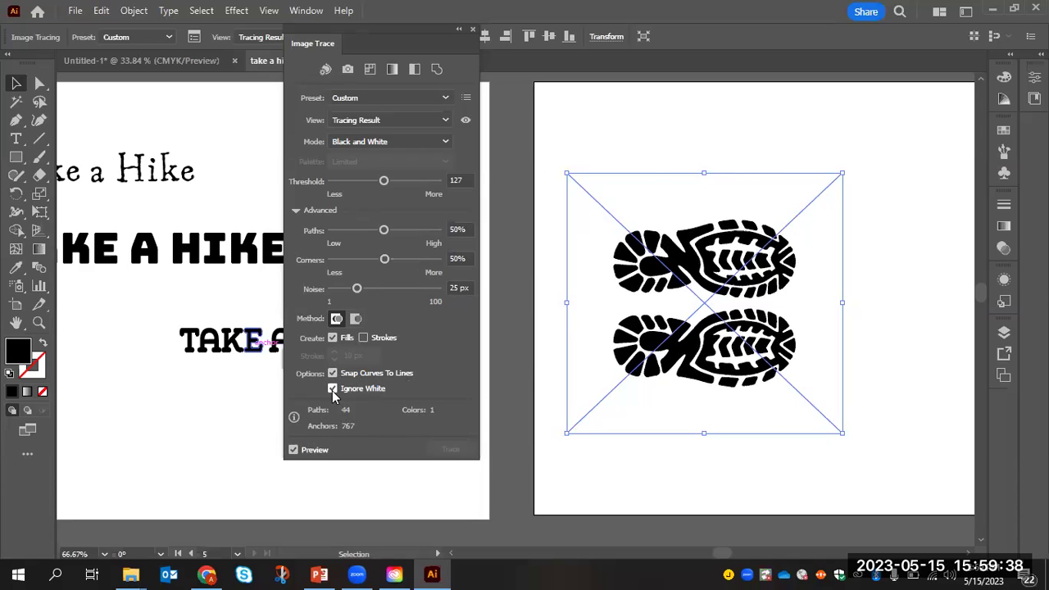
{"action": "left_click", "coordinate": [333, 389]}
{"action": "left_click", "coordinate": [332, 389]}
{"action": "left_click", "coordinate": [473, 28]}
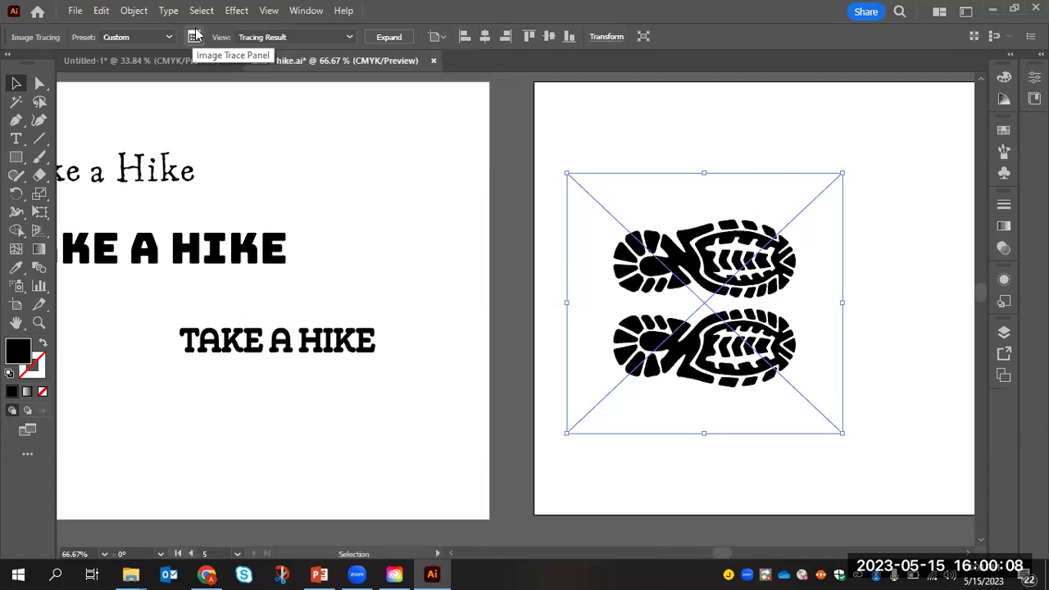
- Expand the traced shoe-print image into editable vector paths and deselect the resulting artwork
{"action": "left_click", "coordinate": [389, 38]}
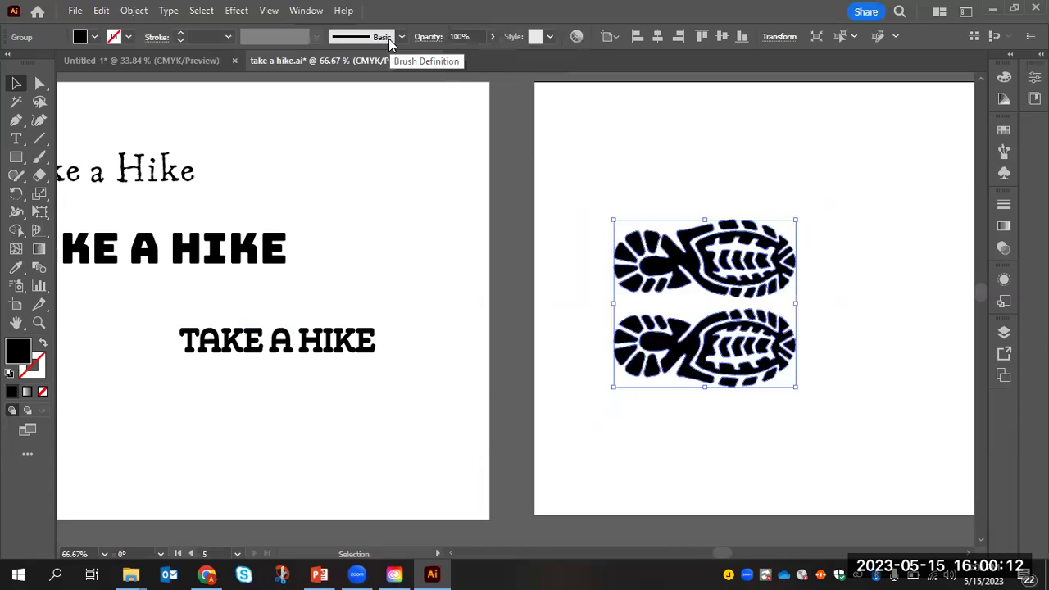
{"action": "left_click", "coordinate": [615, 182]}
{"action": "left_click", "coordinate": [740, 256]}
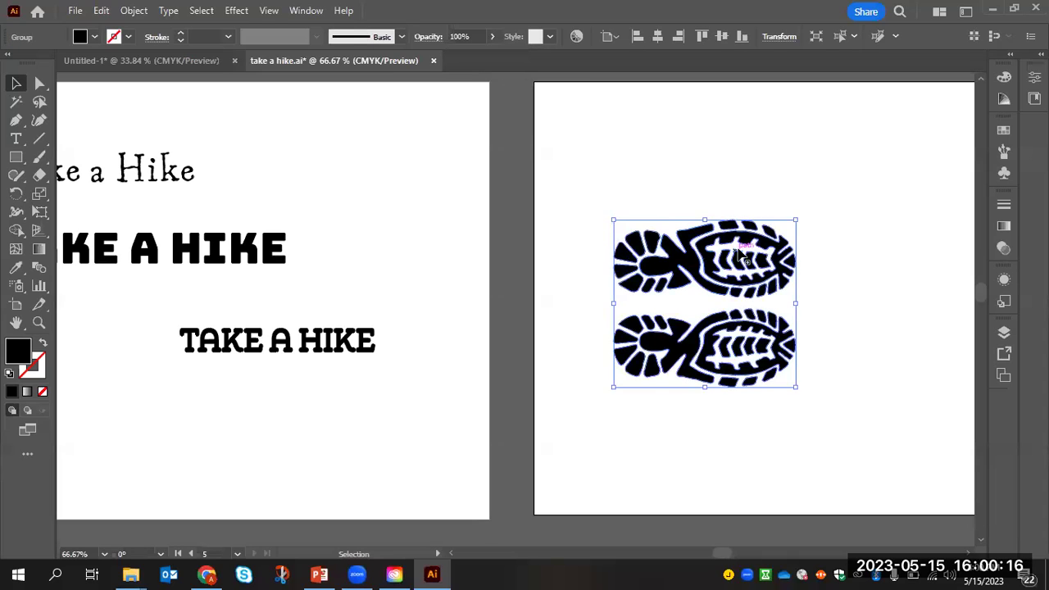
{"action": "scroll", "coordinate": [740, 256], "scroll_direction": "up", "scroll_amount": 1}
{"action": "left_click", "coordinate": [734, 347], "text": "ctrl+alt"}
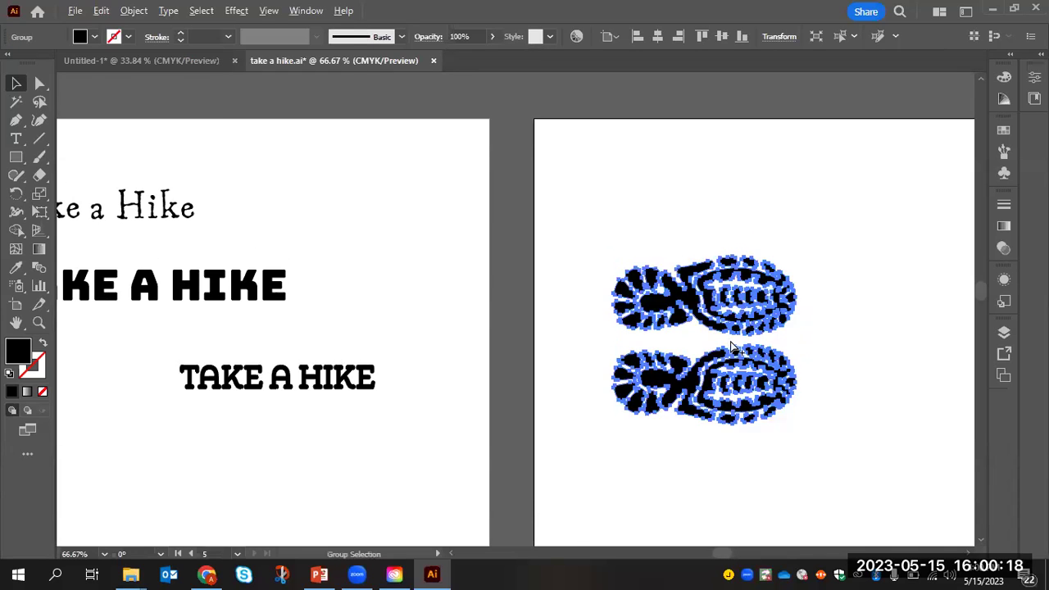
{"action": "scroll", "coordinate": [733, 348], "scroll_direction": "up", "scroll_amount": 2}
{"action": "left_click", "coordinate": [869, 276]}
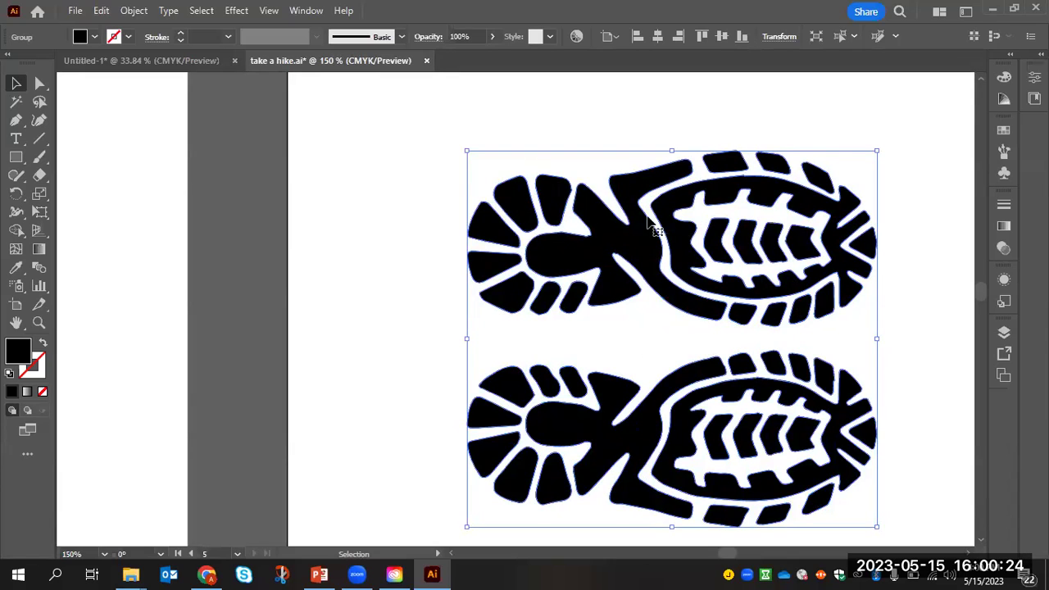
{"action": "left_click", "coordinate": [919, 206]}
- Delete all the paths of the lower shoe print, keeping only the upper one
{"action": "scroll", "coordinate": [377, 197], "scroll_direction": "down", "scroll_amount": 2}
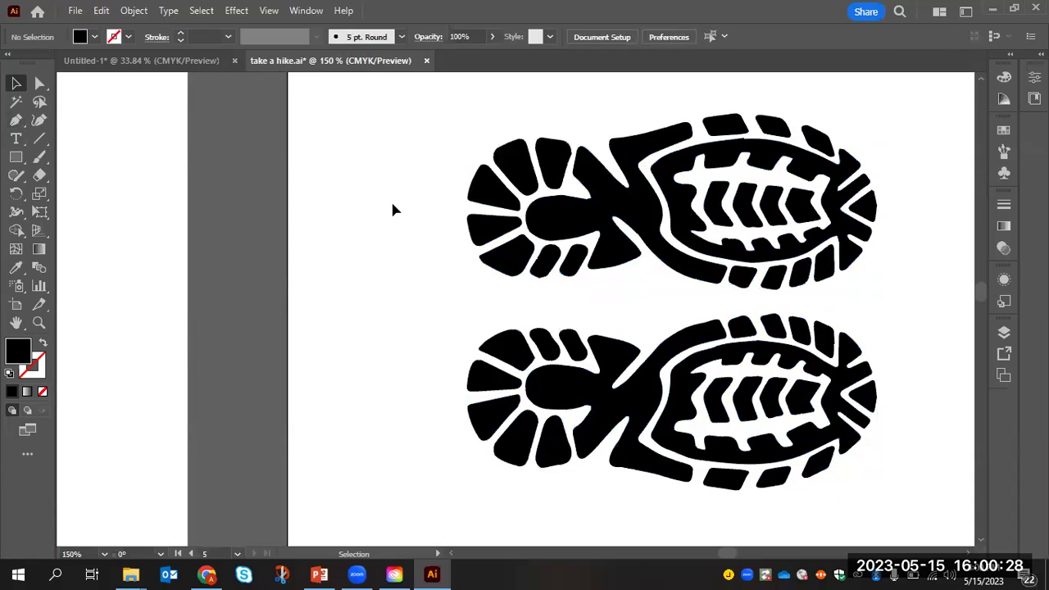
{"action": "scroll", "coordinate": [59, 93], "scroll_direction": "down", "scroll_amount": 1}
{"action": "left_click", "coordinate": [40, 87]}
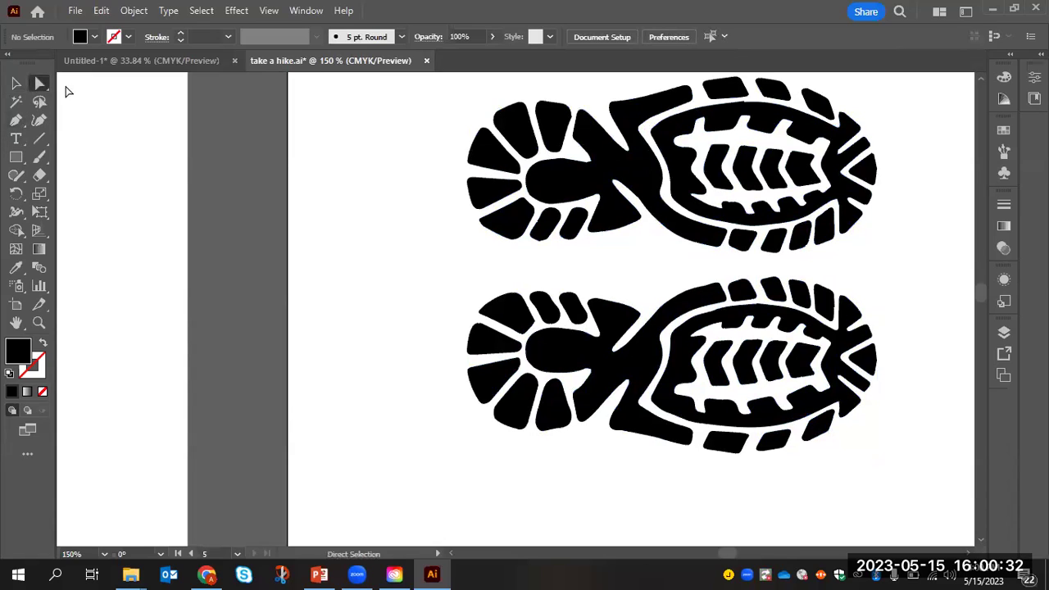
{"action": "left_click_drag", "start_coordinate": [427, 254], "coordinate": [778, 469]}
{"action": "left_click_drag", "start_coordinate": [875, 485], "coordinate": [918, 493]}
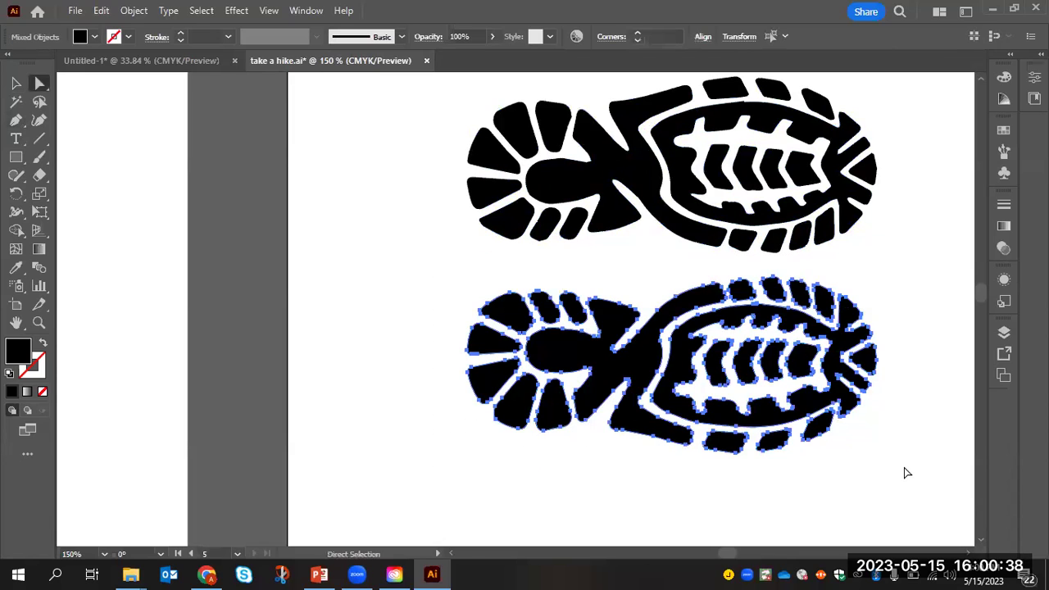
{"action": "key", "text": "Delete"}
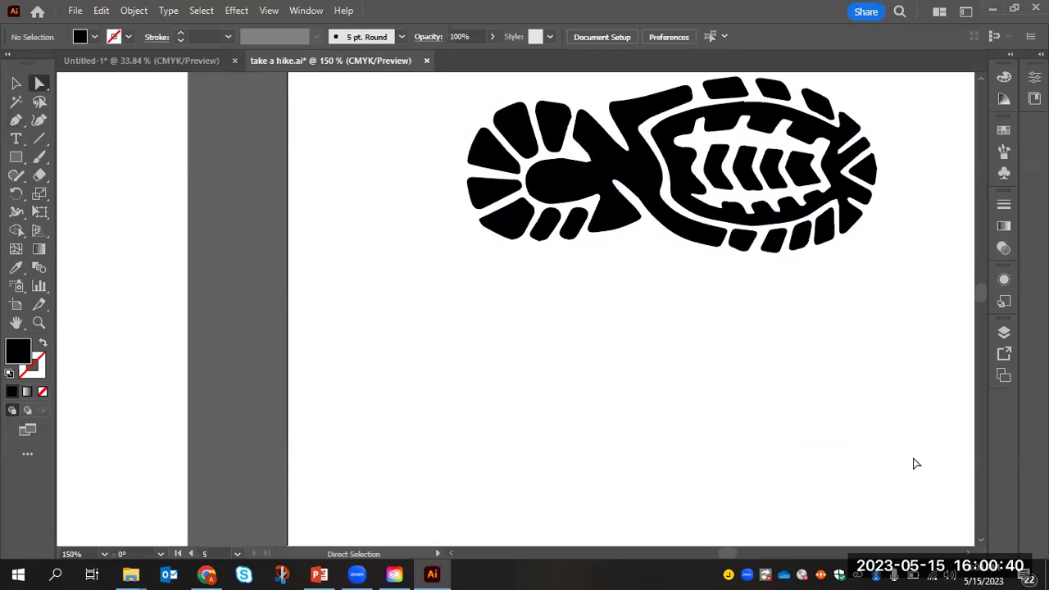
- Erase the central tread of the remaining shoe print from heel to toe, leaving an open band for the lettering
{"action": "scroll", "coordinate": [905, 468], "scroll_direction": "down", "scroll_amount": 10}
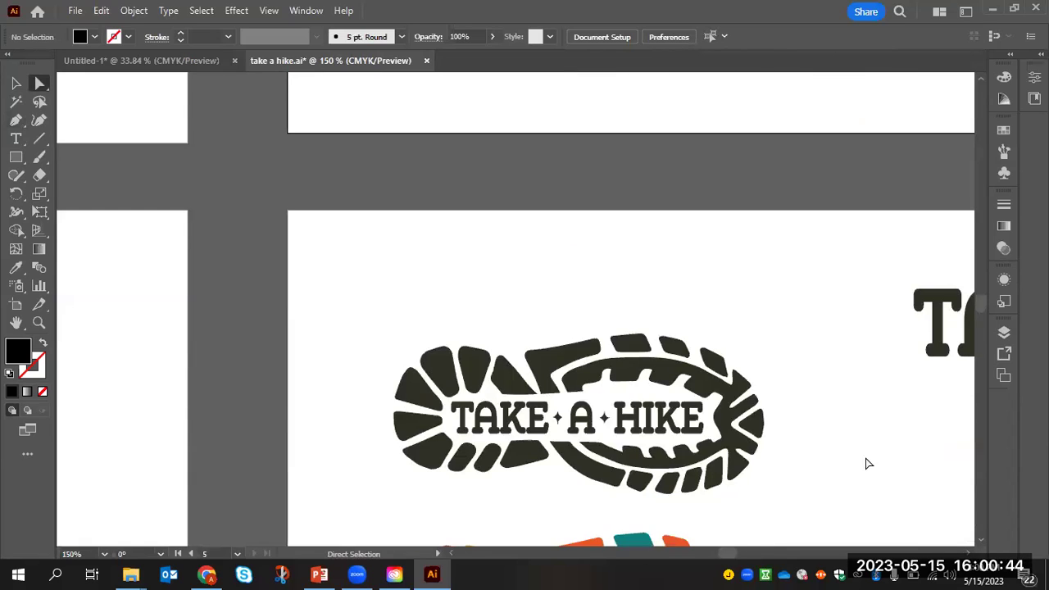
{"action": "scroll", "coordinate": [869, 464], "scroll_direction": "down", "scroll_amount": 10}
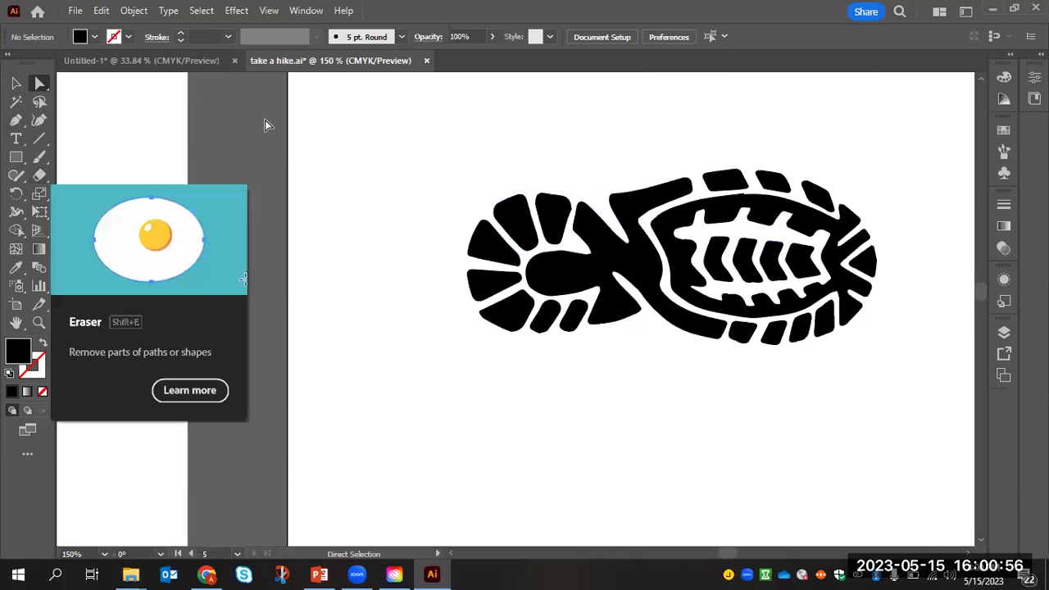
{"action": "key", "text": "v"}
{"action": "left_click", "coordinate": [639, 271]}
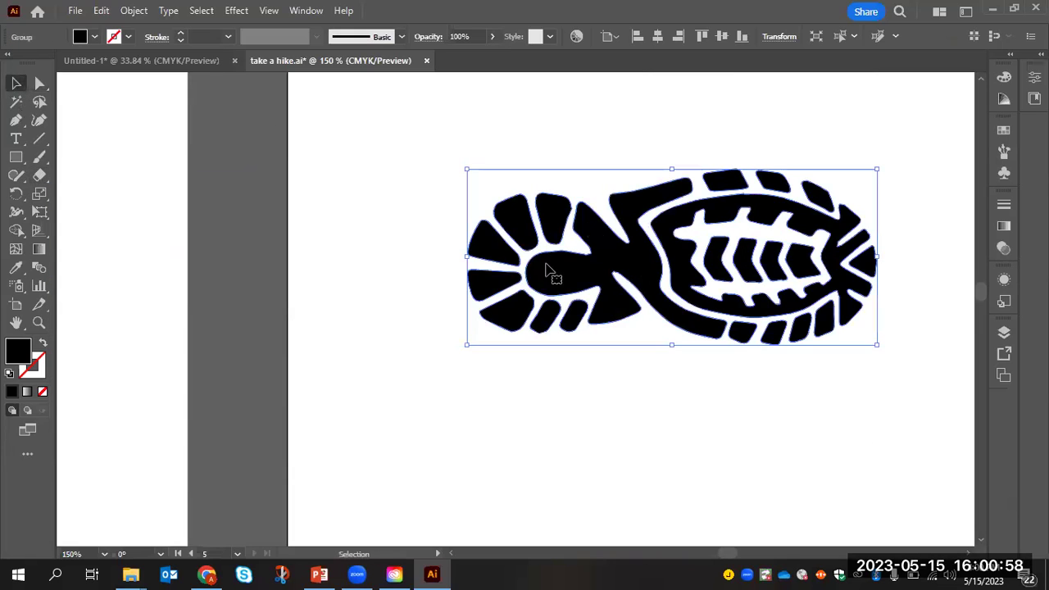
{"action": "left_click", "coordinate": [40, 177]}
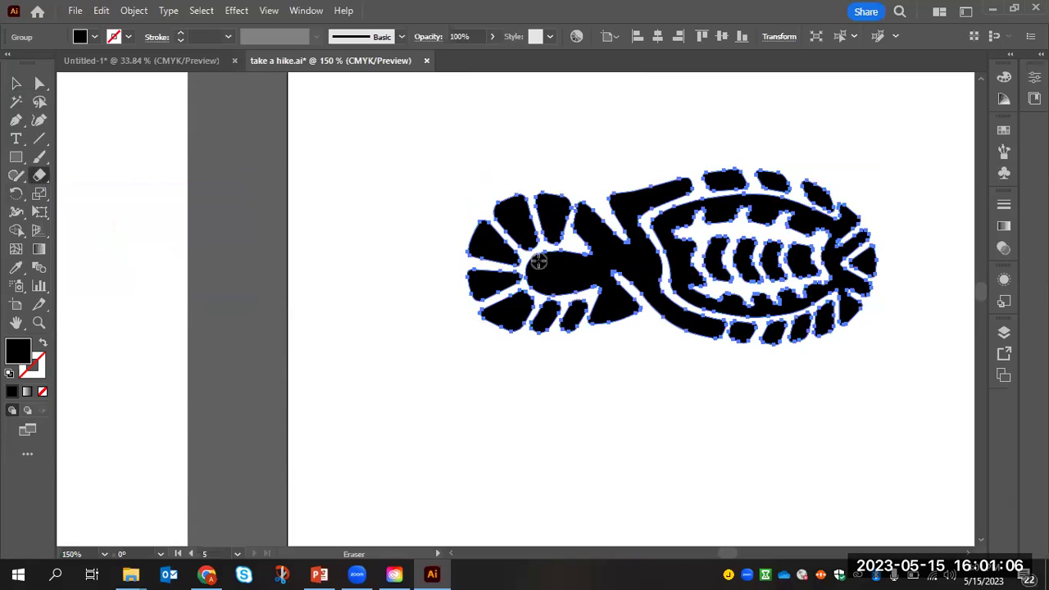
{"action": "mouse_move", "coordinate": [546, 260]}
{"action": "left_mouse_down"}
{"action": "mouse_move", "coordinate": [530, 263]}
{"action": "mouse_move", "coordinate": [541, 287]}
{"action": "mouse_move", "coordinate": [588, 283]}
{"action": "mouse_move", "coordinate": [593, 264]}
{"action": "mouse_move", "coordinate": [566, 254]}
{"action": "mouse_move", "coordinate": [542, 258]}
{"action": "mouse_move", "coordinate": [538, 274]}
{"action": "mouse_move", "coordinate": [582, 272]}
{"action": "mouse_move", "coordinate": [546, 267]}
{"action": "mouse_move", "coordinate": [557, 253]}
{"action": "mouse_move", "coordinate": [581, 254]}
{"action": "mouse_move", "coordinate": [601, 271]}
{"action": "mouse_move", "coordinate": [552, 290]}
{"action": "mouse_move", "coordinate": [594, 253]}
{"action": "mouse_move", "coordinate": [690, 238]}
{"action": "mouse_move", "coordinate": [784, 243]}
{"action": "mouse_move", "coordinate": [813, 262]}
{"action": "mouse_move", "coordinate": [805, 273]}
{"action": "mouse_move", "coordinate": [709, 284]}
{"action": "mouse_move", "coordinate": [595, 281]}
{"action": "mouse_move", "coordinate": [595, 272]}
{"action": "mouse_move", "coordinate": [649, 261]}
{"action": "mouse_move", "coordinate": [613, 263]}
{"action": "mouse_move", "coordinate": [638, 264]}
{"action": "mouse_move", "coordinate": [625, 272]}
{"action": "mouse_move", "coordinate": [803, 258]}
{"action": "mouse_move", "coordinate": [666, 254]}
{"action": "mouse_move", "coordinate": [733, 262]}
{"action": "mouse_move", "coordinate": [727, 290]}
{"action": "mouse_move", "coordinate": [681, 260]}
{"action": "mouse_move", "coordinate": [745, 274]}
{"action": "mouse_move", "coordinate": [730, 265]}
{"action": "left_mouse_up"}
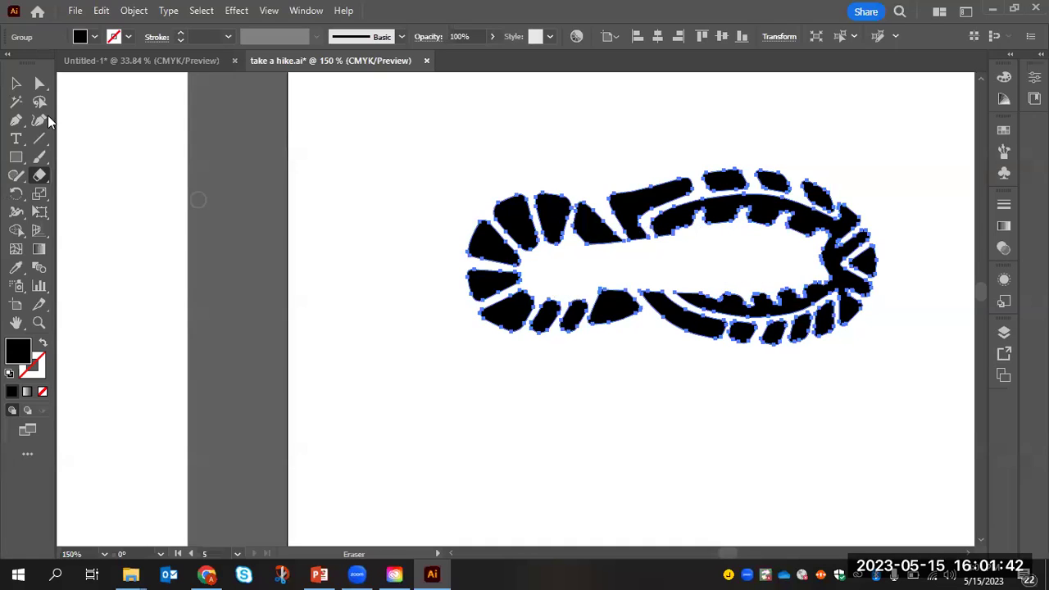
- Rotate the erased shoe print slightly clockwise
{"action": "left_click", "coordinate": [15, 83]}
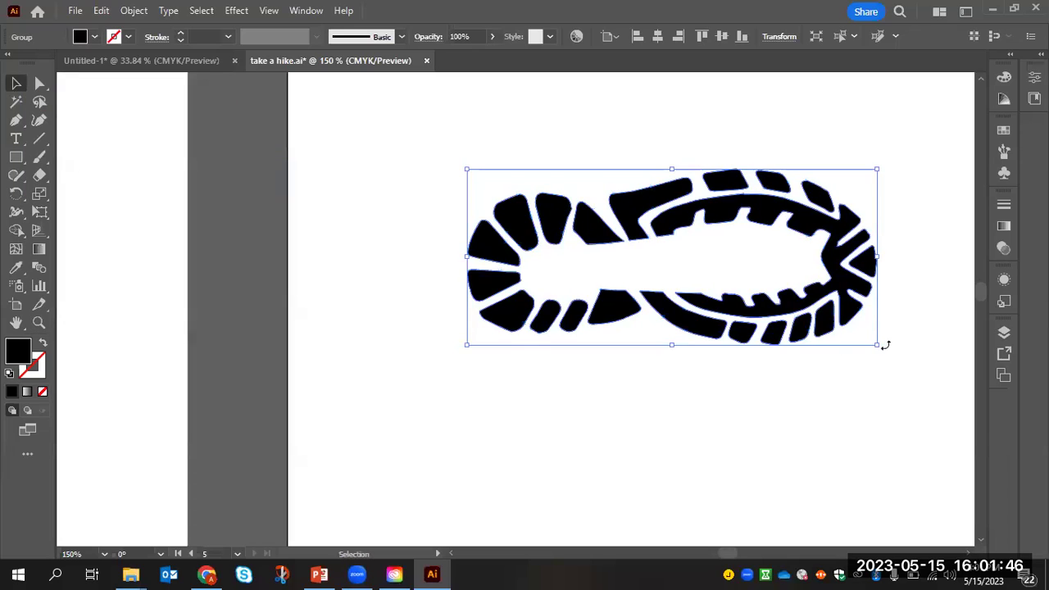
{"action": "left_click_drag", "start_coordinate": [885, 346], "coordinate": [877, 358]}
{"action": "left_click", "coordinate": [783, 434]}
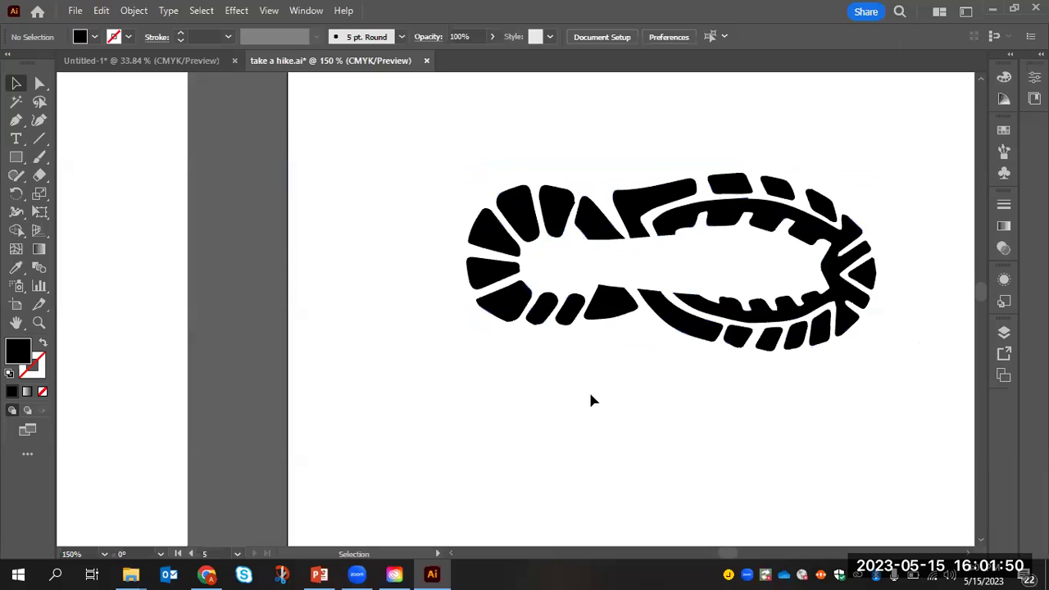
- Move the outlined slab-serif TAKE A HIKE lettering from its artboard onto the shoe print
{"action": "scroll", "coordinate": [592, 400], "scroll_direction": "down", "scroll_amount": 2}
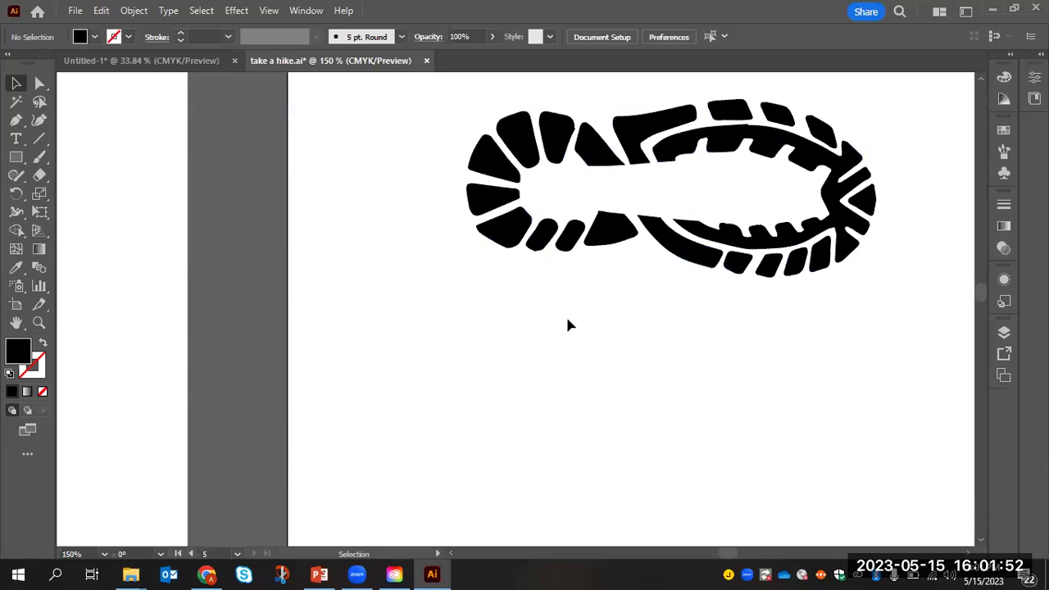
{"action": "scroll", "coordinate": [567, 318], "scroll_direction": "down", "scroll_amount": 2}
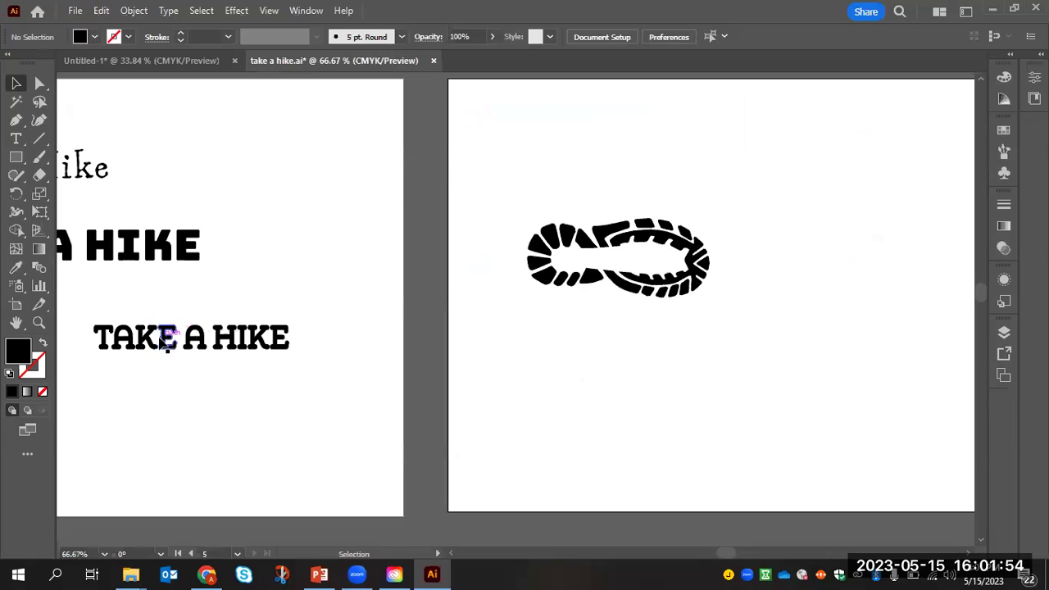
{"action": "left_click", "coordinate": [166, 338]}
{"action": "left_click_drag", "start_coordinate": [166, 344], "coordinate": [665, 282]}
{"action": "key", "text": "ctrl+plus"}
{"action": "key", "text": "ctrl+plus"}
{"action": "key", "text": "v"}
- Scale the TAKE A HIKE lettering down proportionally and position it inside the shoe print's cleared band
{"action": "left_click_drag", "start_coordinate": [831, 253], "coordinate": [710, 242]}
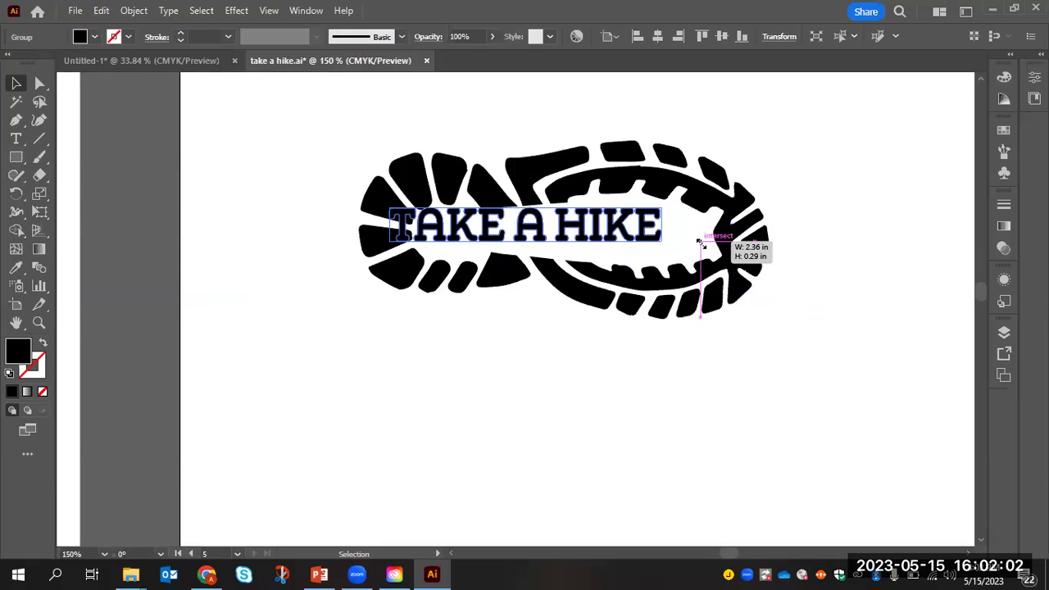
{"action": "left_click_drag", "start_coordinate": [610, 239], "coordinate": [646, 243]}
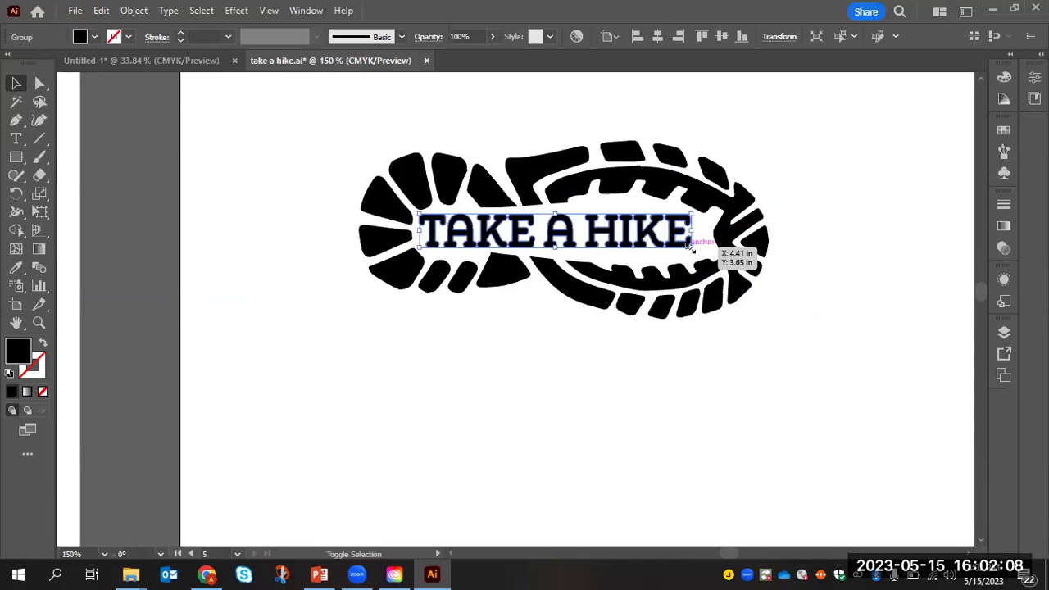
{"action": "left_click_drag", "start_coordinate": [640, 239], "coordinate": [638, 239]}
{"action": "left_click", "coordinate": [884, 208]}
- Nudge the letters of A HIKE together to the right to widen the gap after TAKE
{"action": "left_click", "coordinate": [40, 83]}
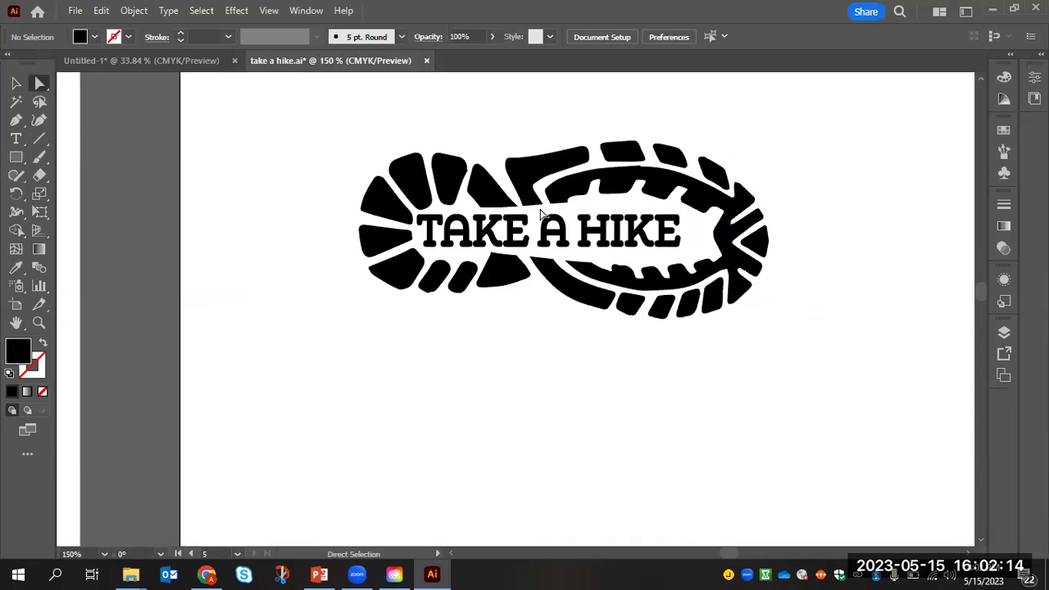
{"action": "left_click", "coordinate": [682, 231]}
{"action": "key", "text": "Right"}
{"action": "key", "text": "Right"}
{"action": "key", "text": "Right"}
{"action": "key", "text": "Right"}
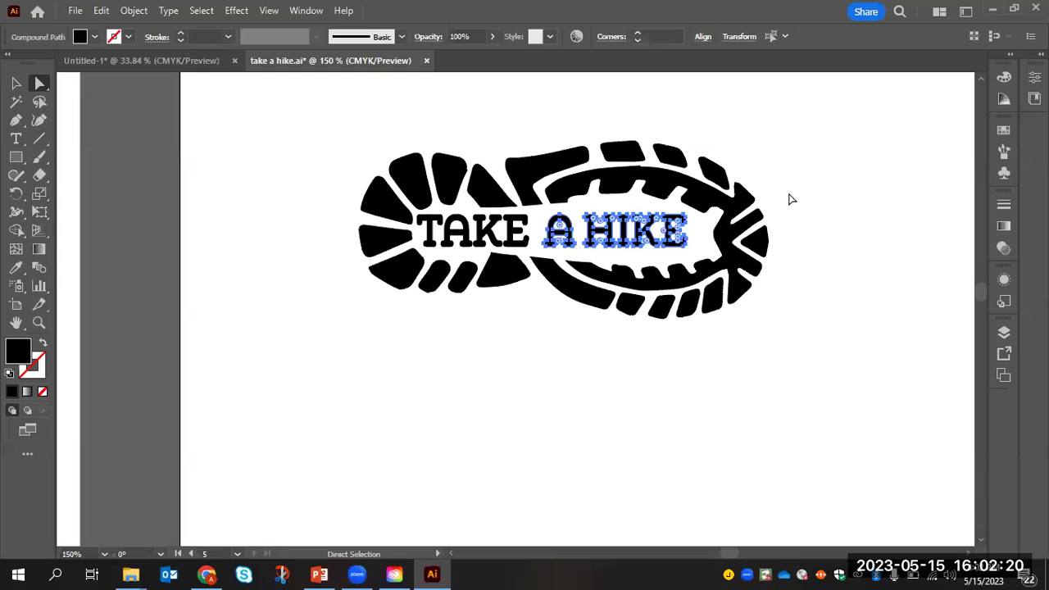
{"action": "key", "text": "Right"}
{"action": "key", "text": "Right"}
{"action": "left_click", "coordinate": [816, 199]}
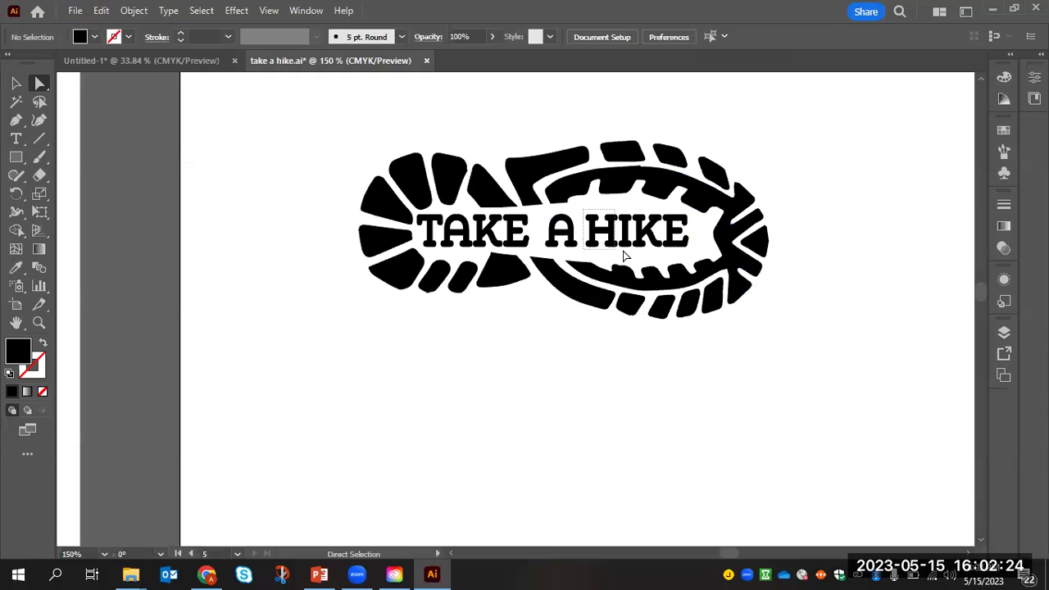
- Nudge the letters of HIKE to the right to widen the gap after the A
{"action": "left_click", "coordinate": [691, 254]}
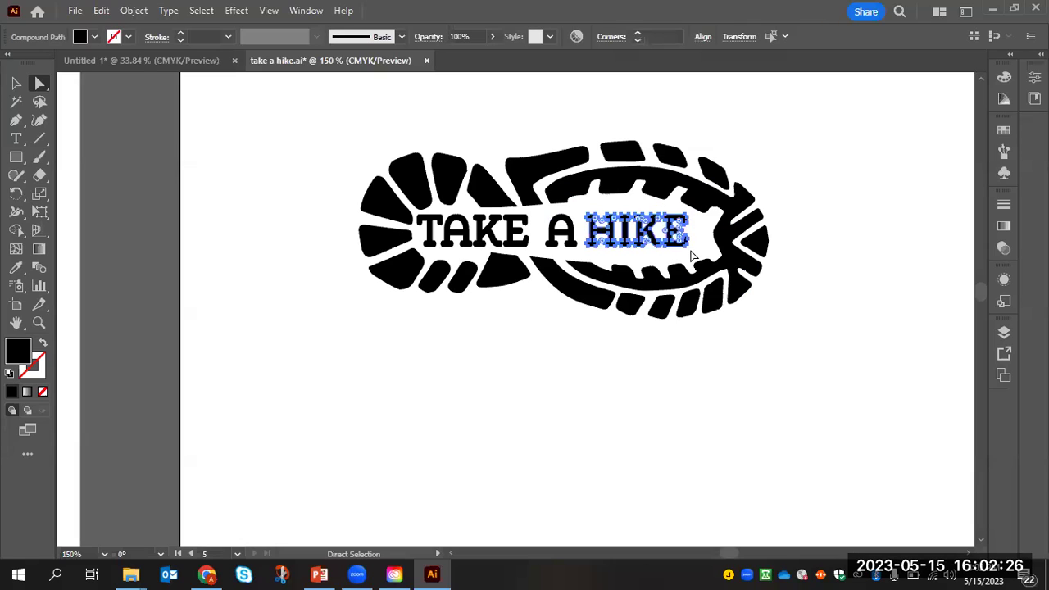
{"action": "key", "text": "Right"}
{"action": "key", "text": "Right"}
{"action": "key", "text": "Right"}
{"action": "key", "text": "Right"}
{"action": "key", "text": "Right"}
{"action": "key", "text": "Right"}
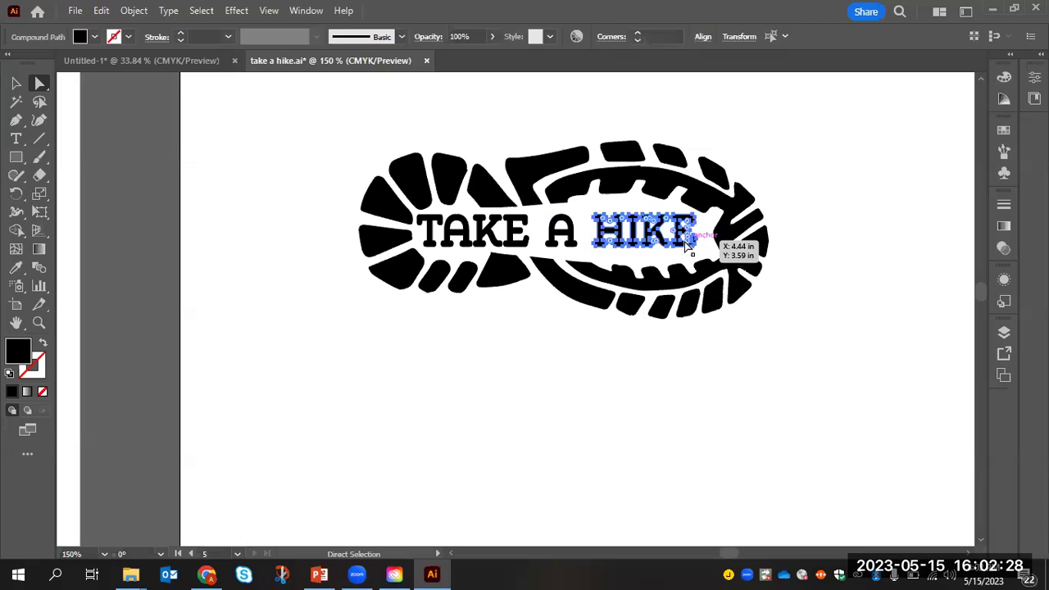
{"action": "key", "text": "Left"}
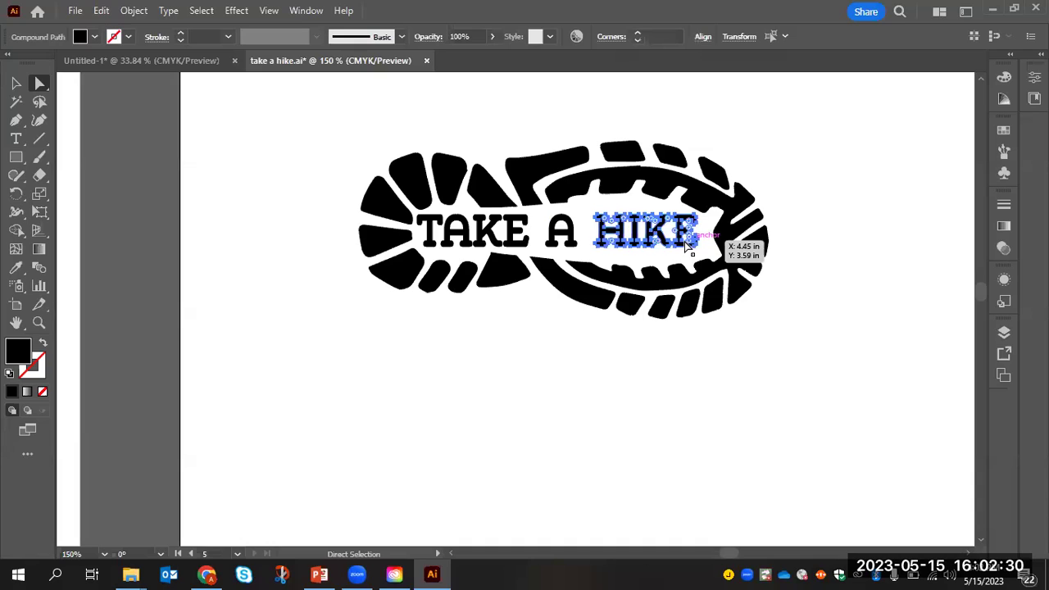
{"action": "left_click", "coordinate": [845, 245]}
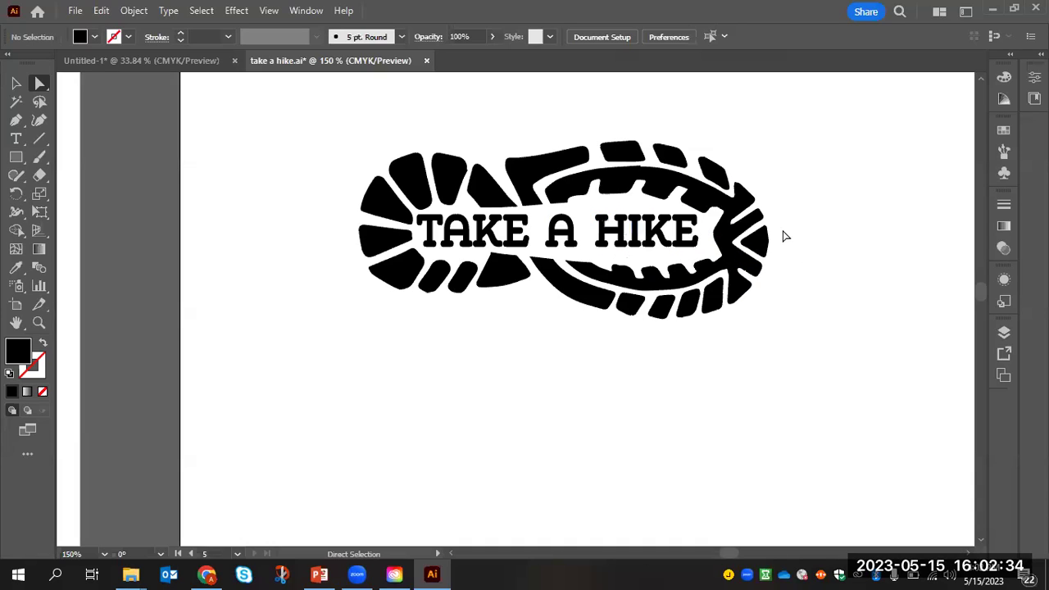
- Nudge the whole TAKE A HIKE lettering slightly right and down to center it in the shoe print's opening
{"action": "left_click", "coordinate": [11, 85]}
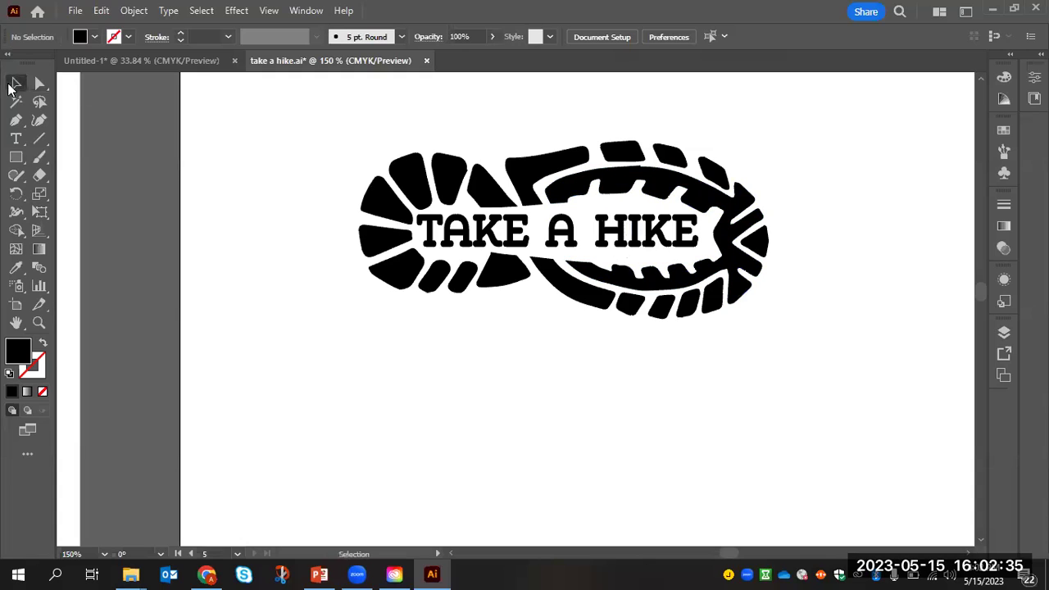
{"action": "left_click", "coordinate": [528, 244]}
{"action": "key", "text": "Right"}
{"action": "key", "text": "Right"}
{"action": "key", "text": "Right"}
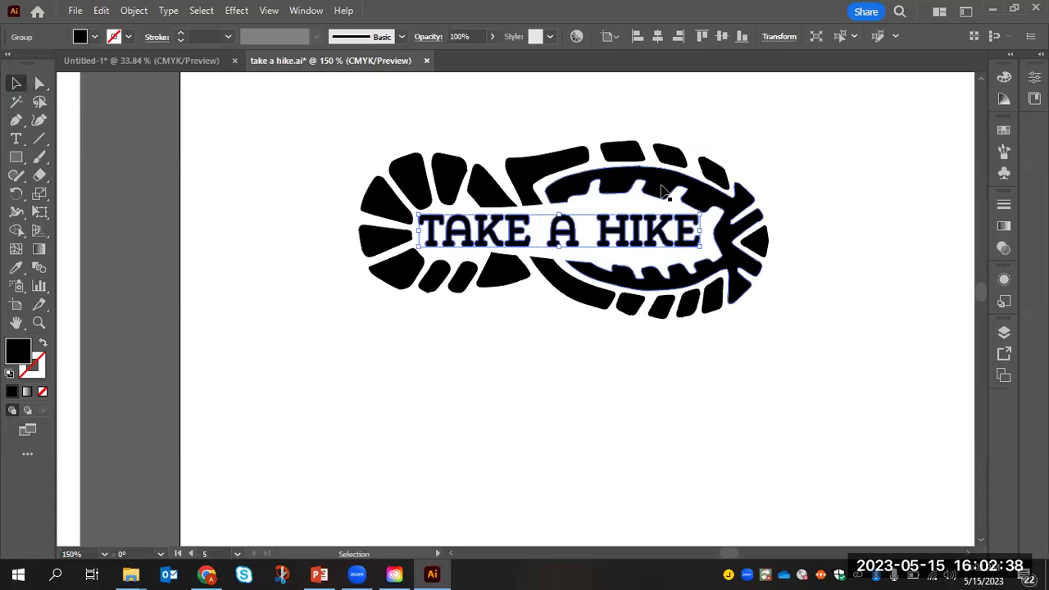
{"action": "key", "text": "Down"}
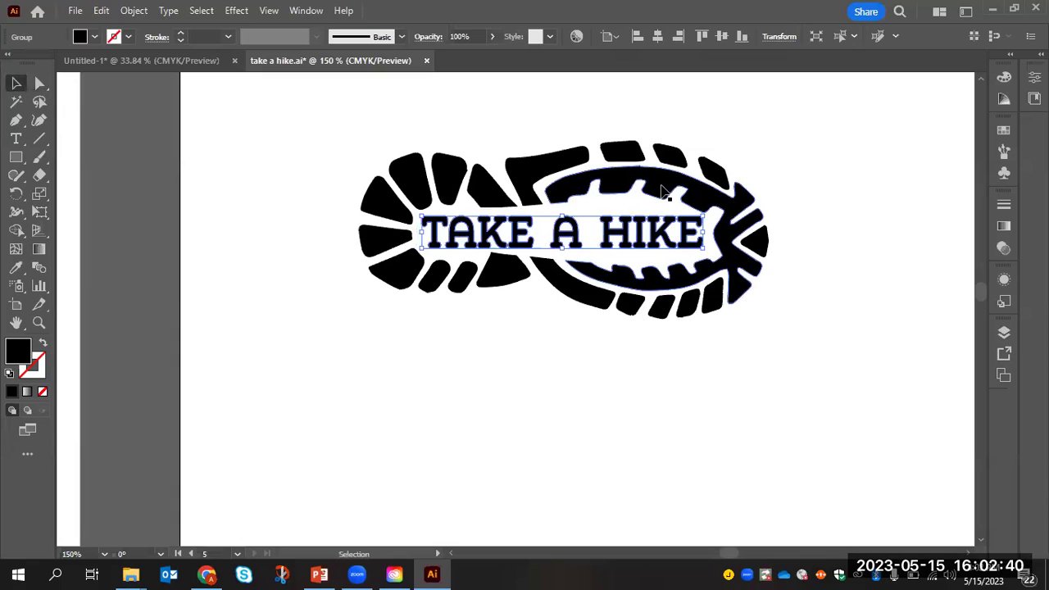
{"action": "key", "text": "Right"}
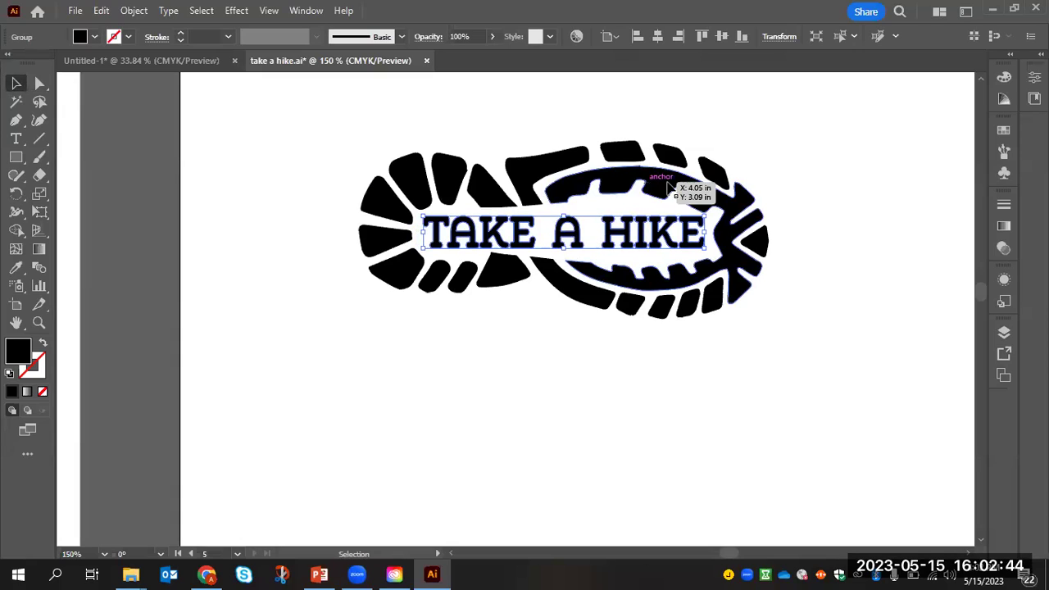
{"action": "left_click", "coordinate": [890, 261]}
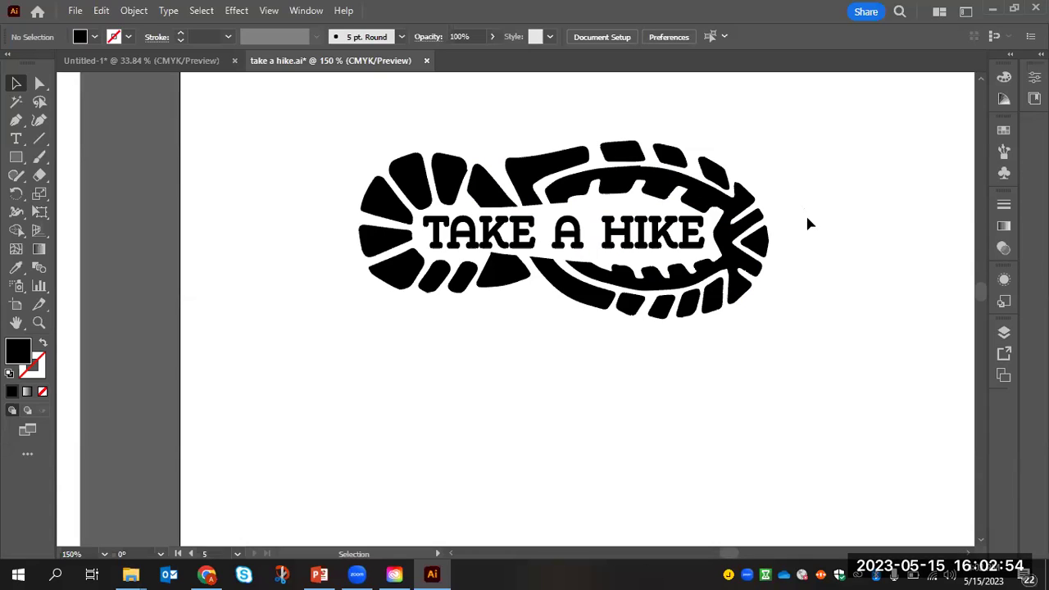
{"action": "scroll", "coordinate": [816, 290], "scroll_direction": "down", "scroll_amount": 1}
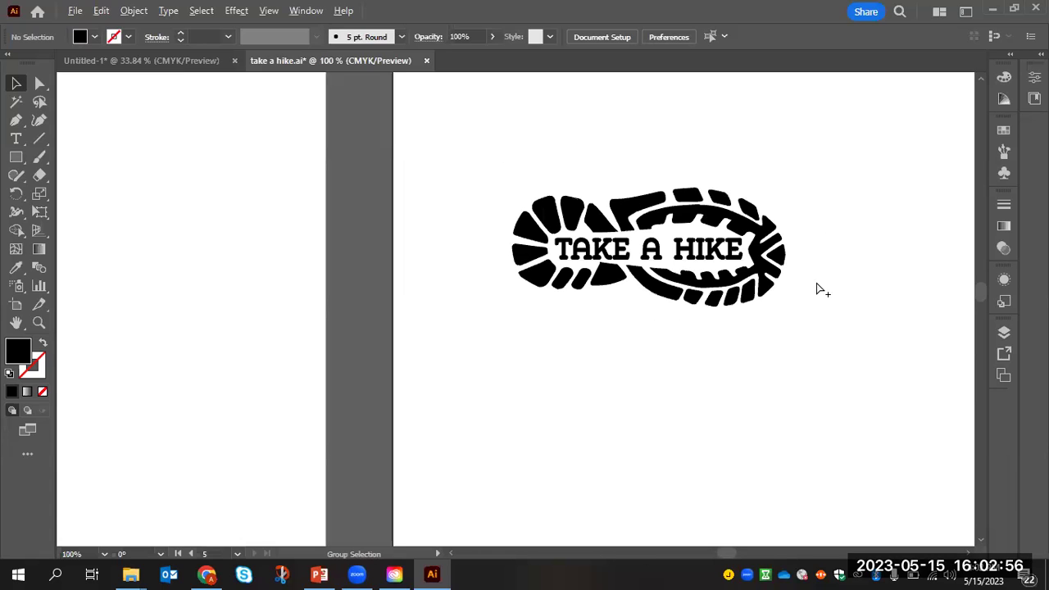
{"action": "scroll", "coordinate": [815, 314], "scroll_direction": "down", "scroll_amount": 4}
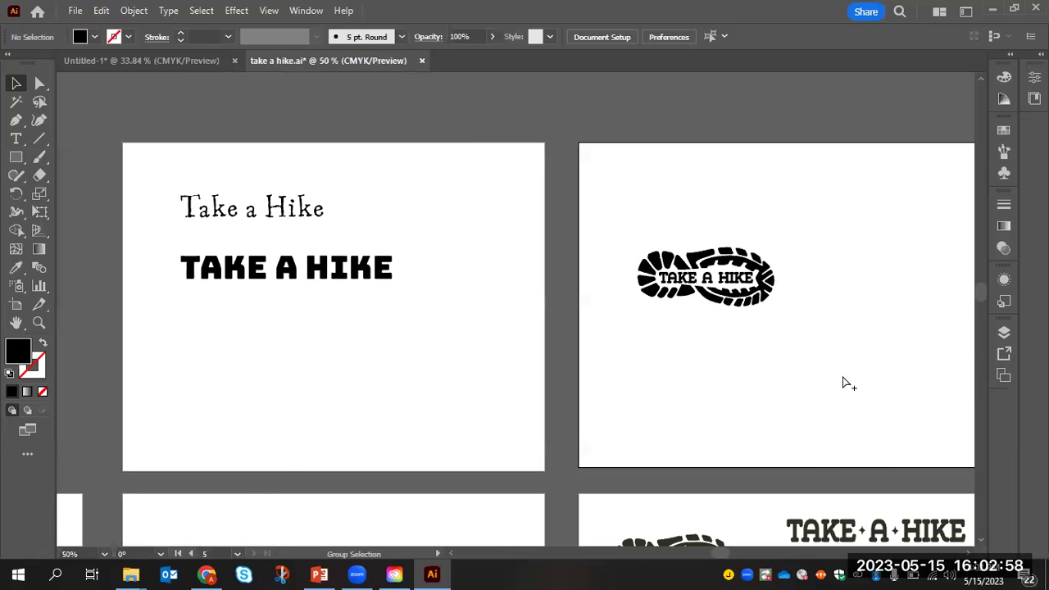
{"action": "scroll", "coordinate": [874, 464], "scroll_direction": "down", "scroll_amount": 2}
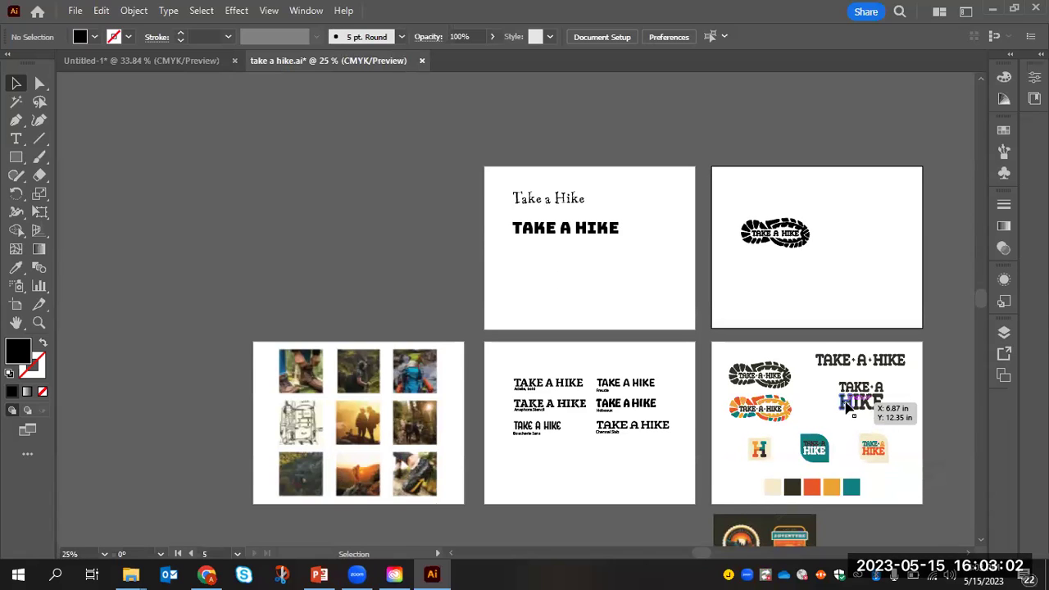
{"action": "scroll", "coordinate": [831, 399], "scroll_direction": "down", "scroll_amount": 2}
{"action": "scroll", "coordinate": [812, 414], "scroll_direction": "down", "scroll_amount": 1}
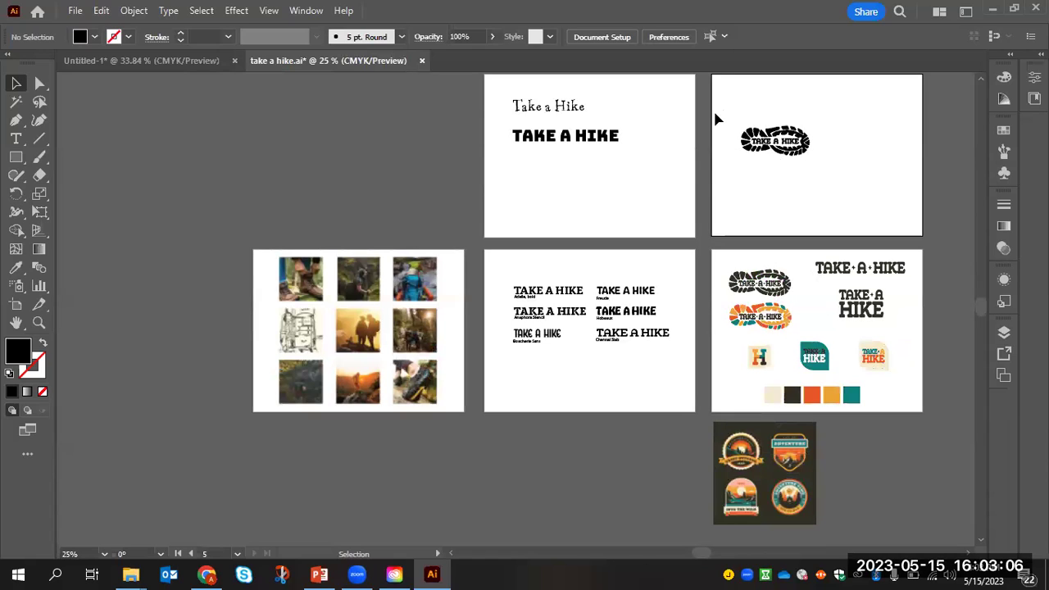
- Group the shoe print with the TAKE A HIKE lettering and move the group up near the artboard's top edge
{"action": "left_click_drag", "start_coordinate": [731, 107], "coordinate": [820, 176]}
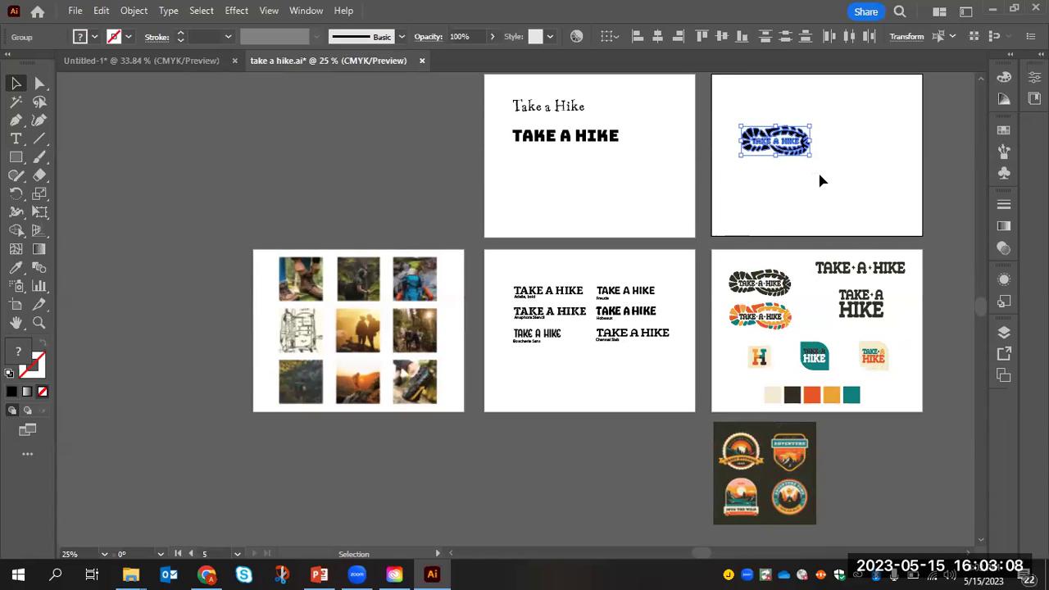
{"action": "left_click", "coordinate": [805, 151], "text": "shift"}
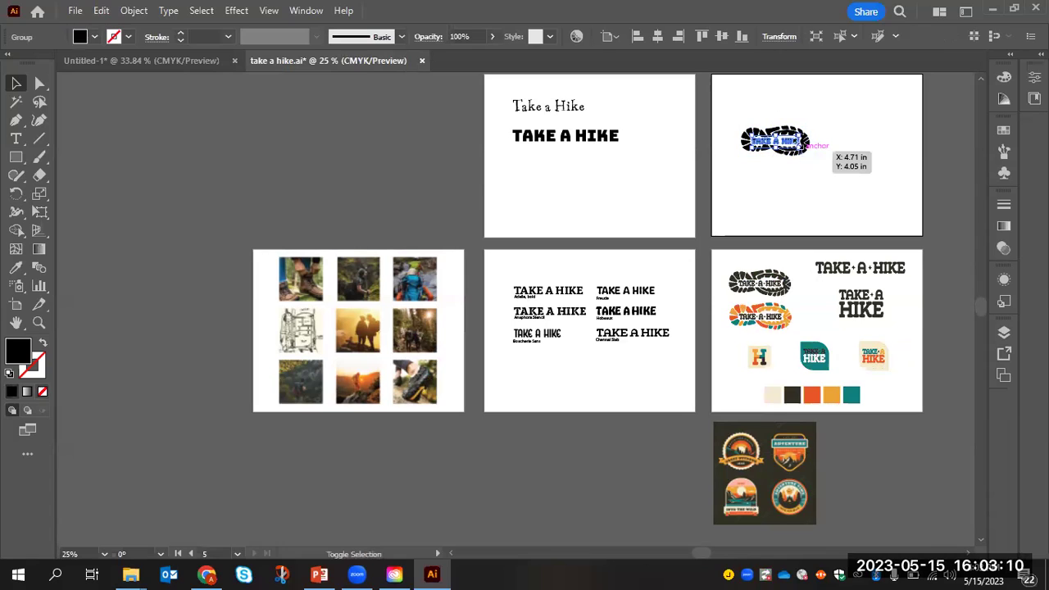
{"action": "left_click_drag", "start_coordinate": [819, 109], "coordinate": [730, 169]}
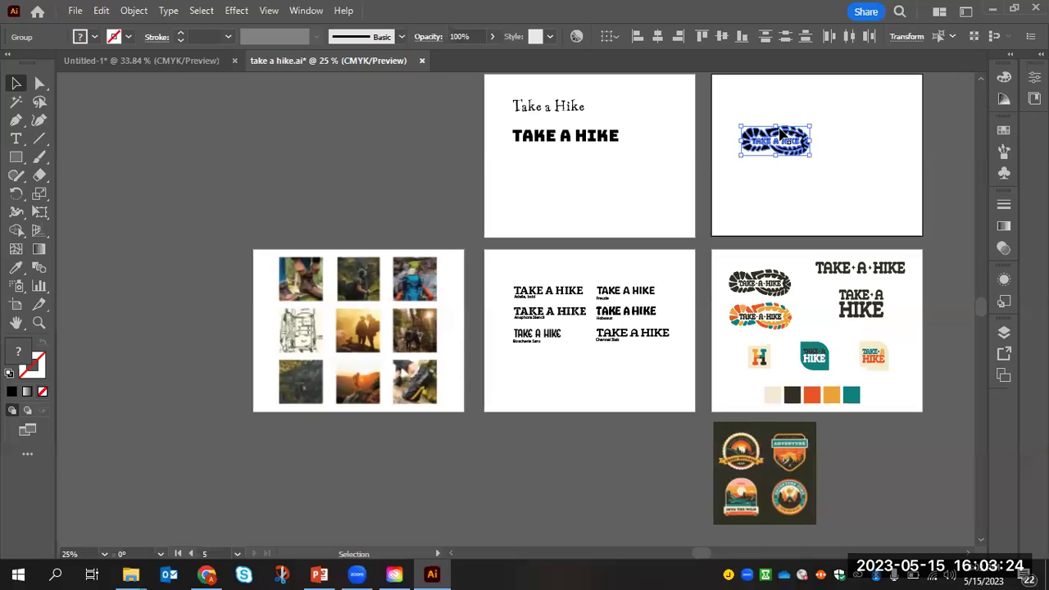
{"action": "right_click", "coordinate": [783, 135]}
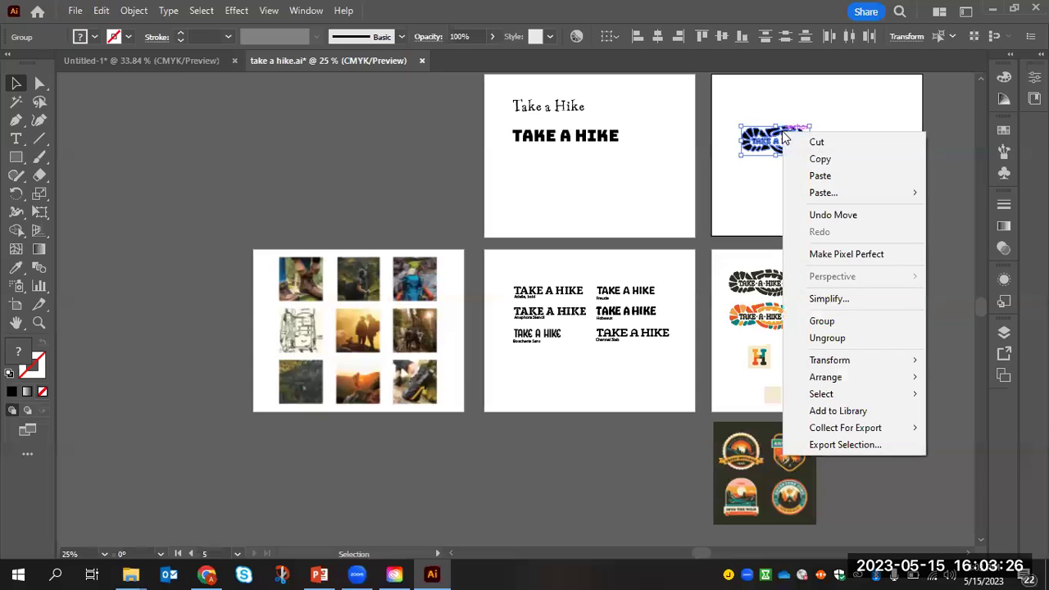
{"action": "left_click", "coordinate": [822, 321]}
{"action": "left_click", "coordinate": [802, 155]}
{"action": "left_click_drag", "start_coordinate": [802, 155], "coordinate": [801, 120]}
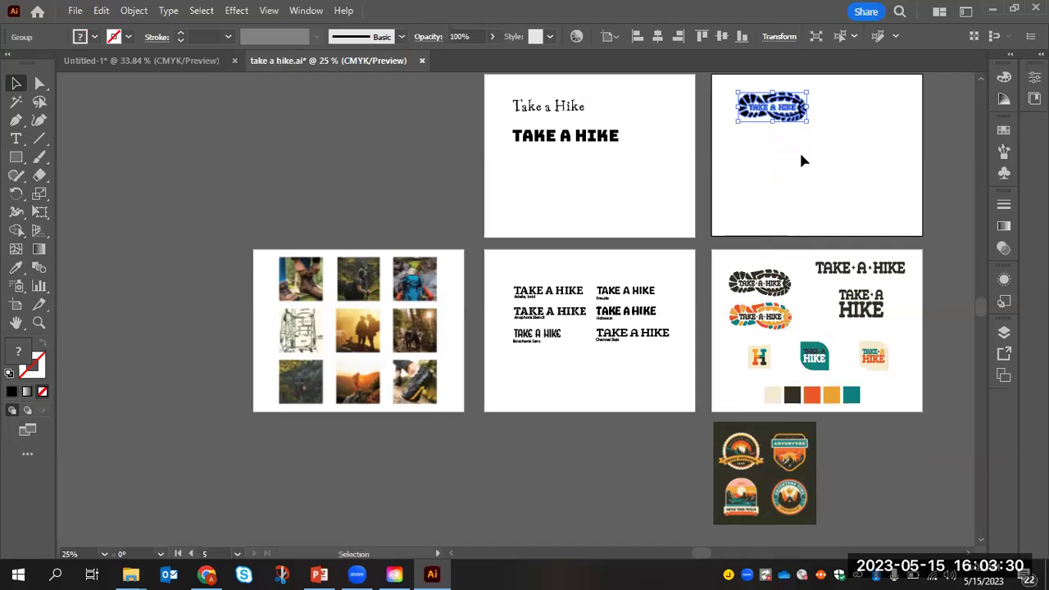
- Duplicate the grouped shoe print logo and place the copy directly below the original on the same artboard
{"action": "key", "text": "a"}
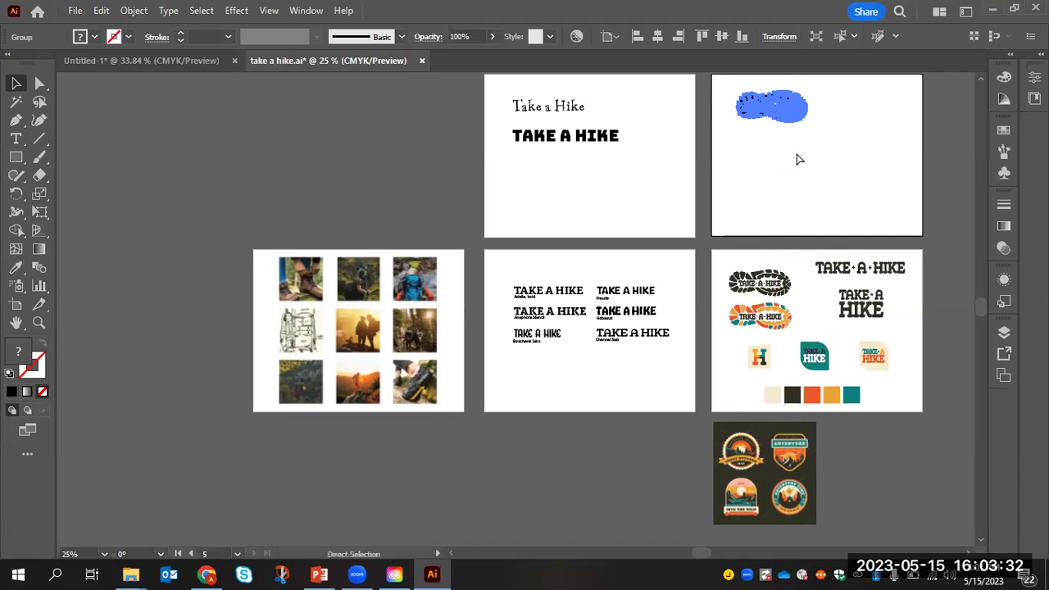
{"action": "key", "text": "ctrl+v"}
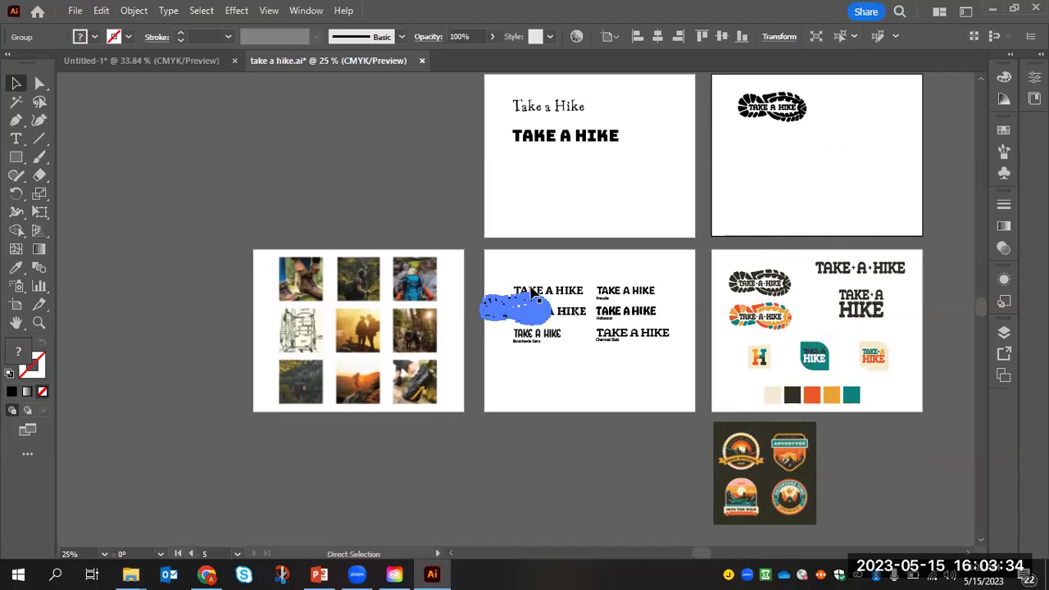
{"action": "left_click_drag", "start_coordinate": [533, 310], "coordinate": [791, 153]}
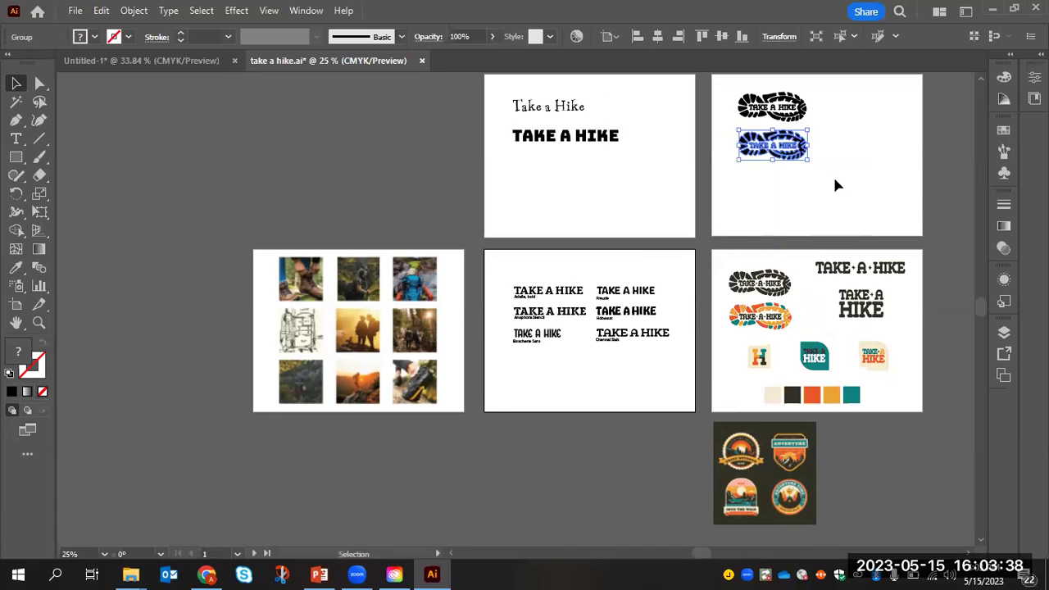
{"action": "left_click", "coordinate": [833, 176]}
- Create a color group named Take a Hike Logo from the selected badge reference image, with swatches for tints included
{"action": "scroll", "coordinate": [824, 429], "scroll_direction": "down", "scroll_amount": 3}
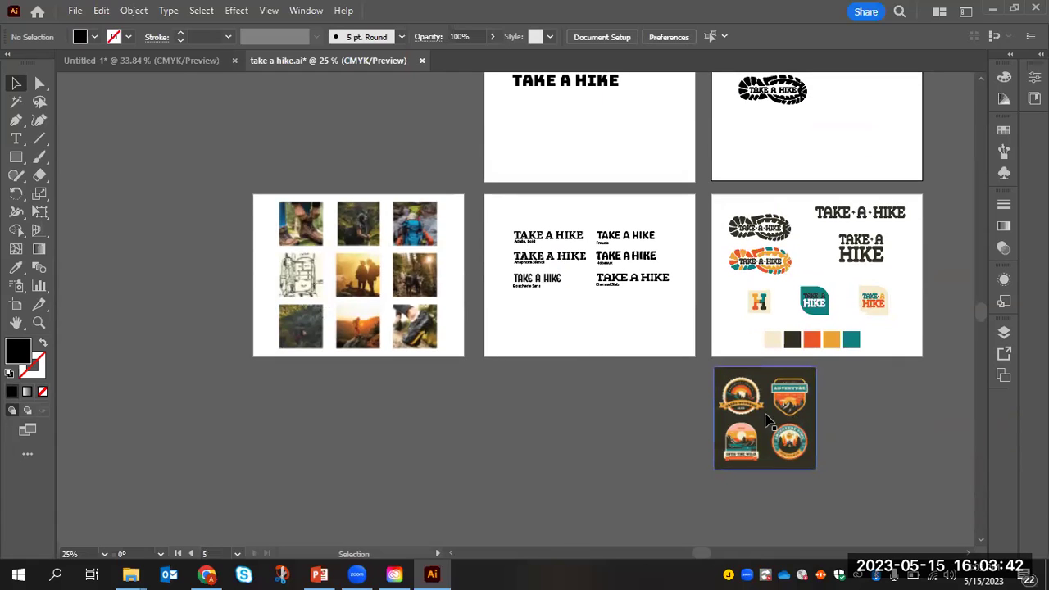
{"action": "left_click", "coordinate": [774, 428]}
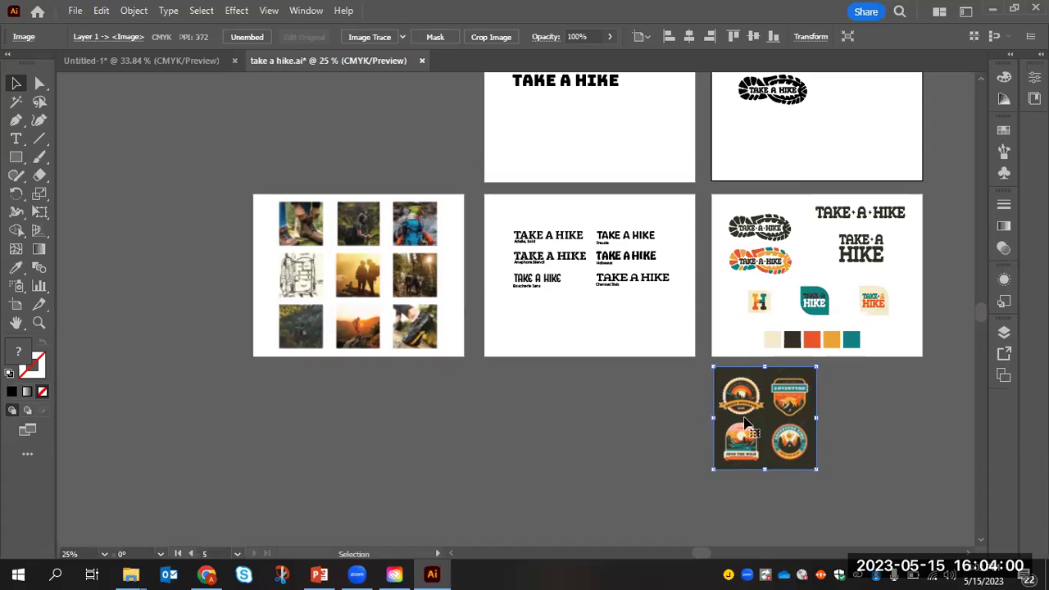
{"action": "left_click", "coordinate": [1004, 132]}
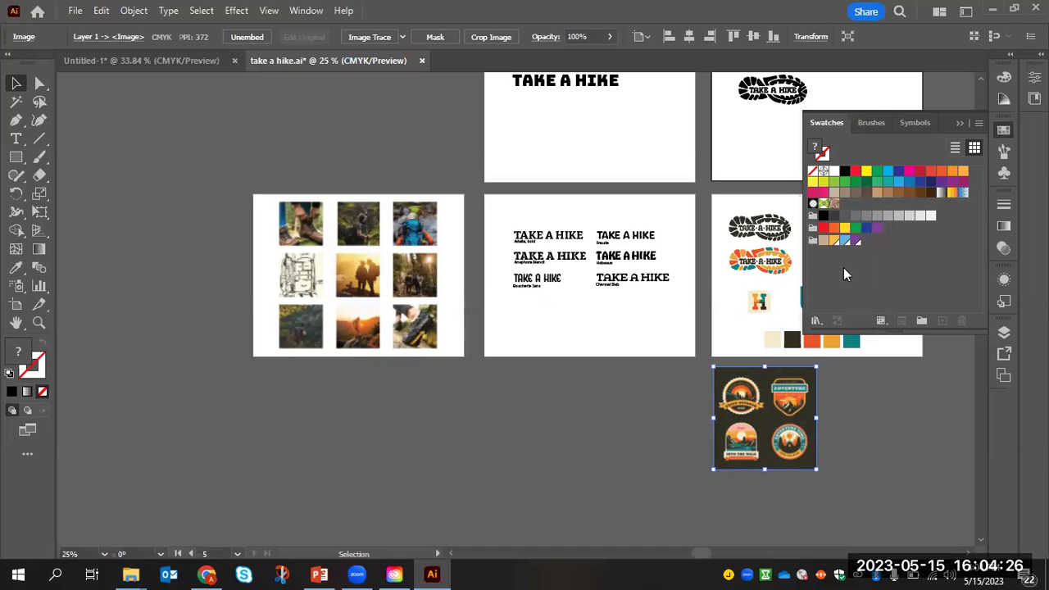
{"action": "left_click", "coordinate": [917, 320]}
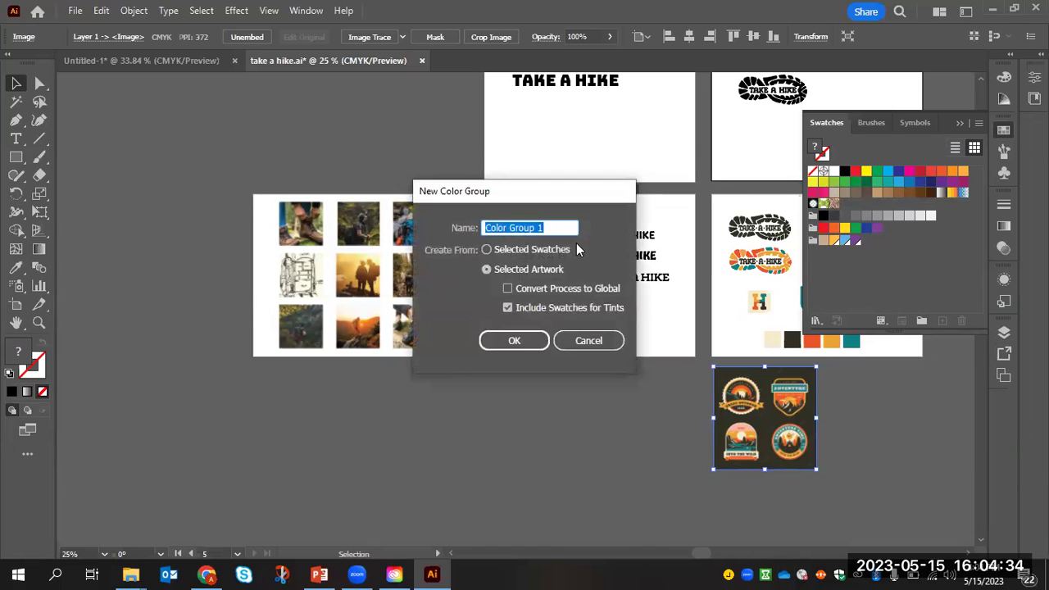
{"action": "type", "text": "Take a Hike Logo"}
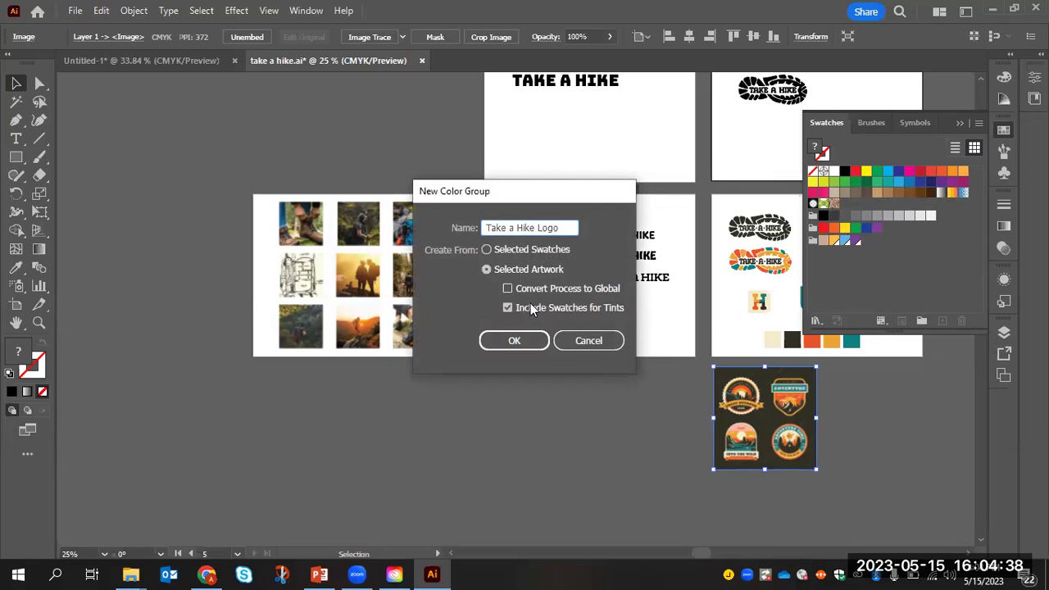
{"action": "left_click", "coordinate": [532, 340]}
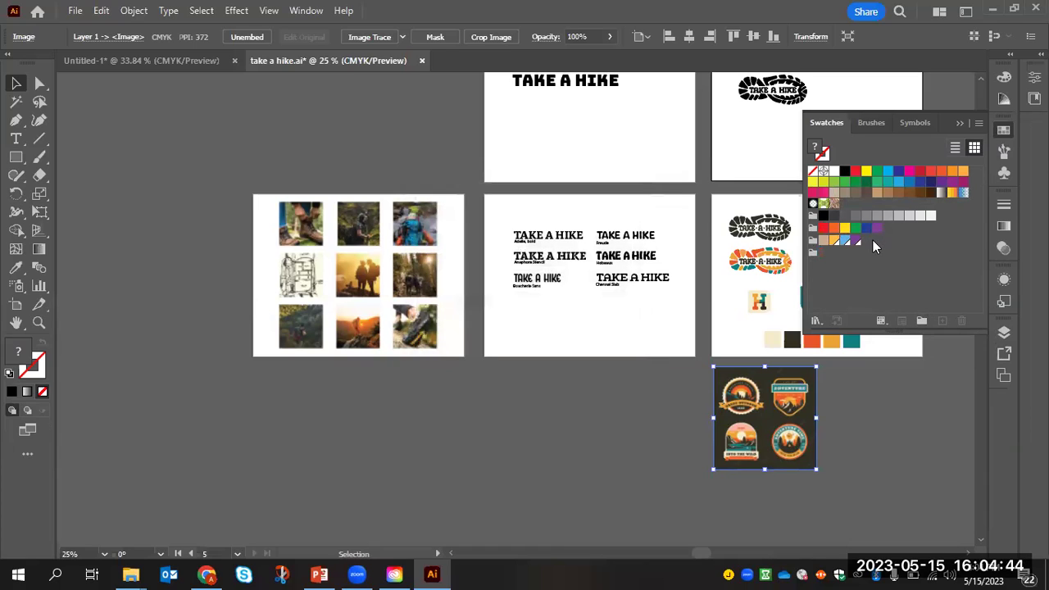
- Sample the badge image's dark background with the Eyedropper and add it as a global CMYK swatch in the Take a Hike Logo group
{"action": "left_click", "coordinate": [15, 267]}
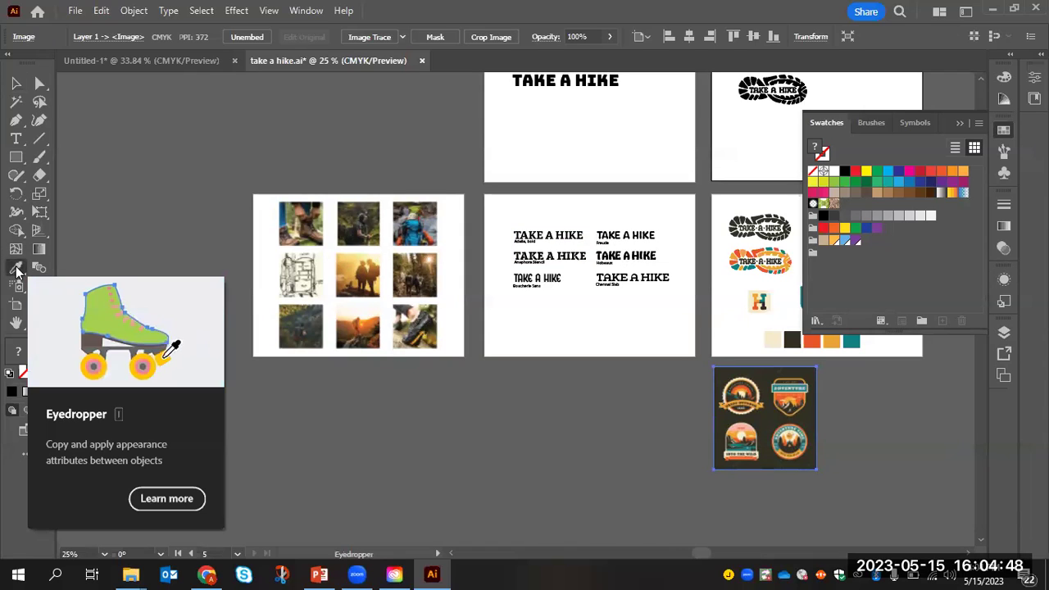
{"action": "left_click", "coordinate": [775, 408]}
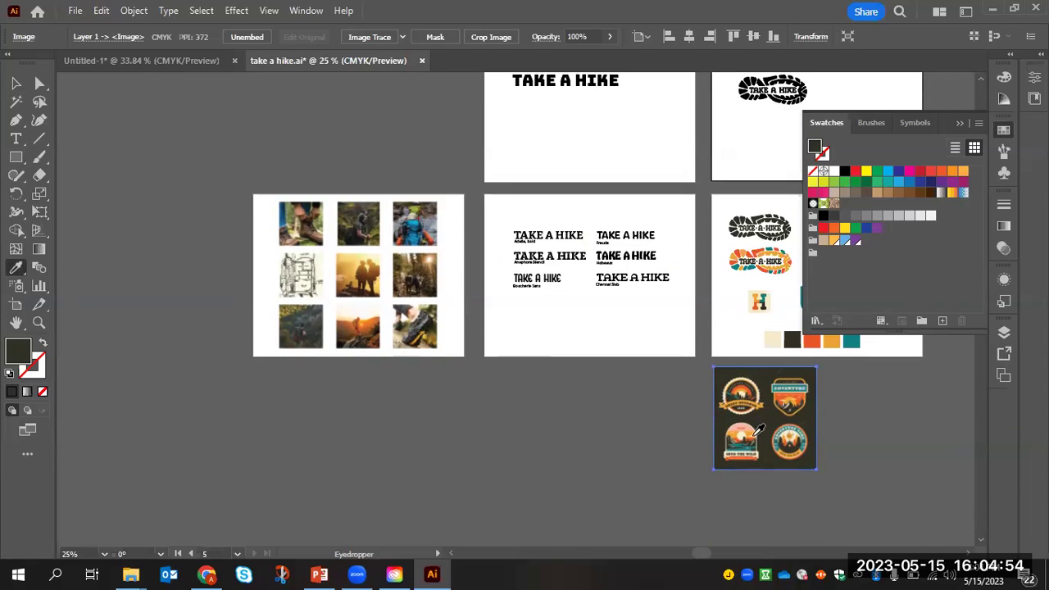
{"action": "scroll", "coordinate": [748, 443], "scroll_direction": "up", "scroll_amount": 4}
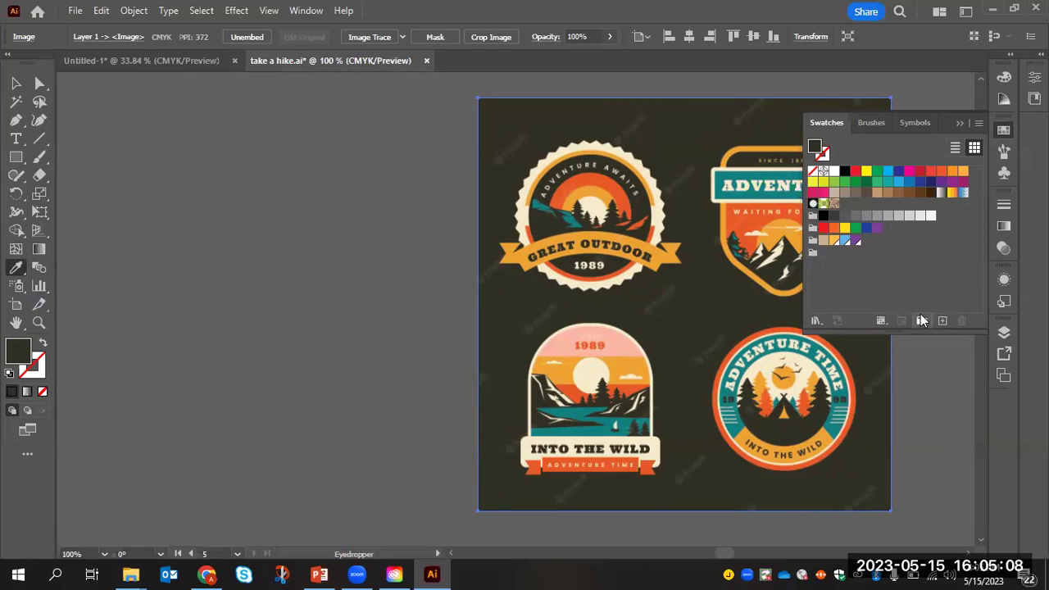
{"action": "left_click", "coordinate": [812, 253]}
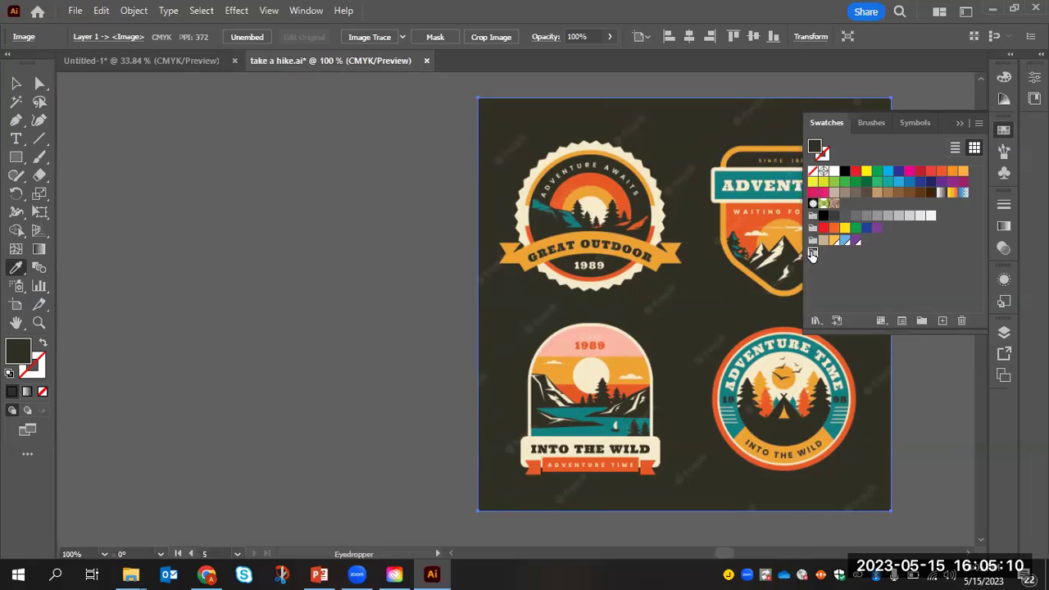
{"action": "left_click", "coordinate": [942, 321]}
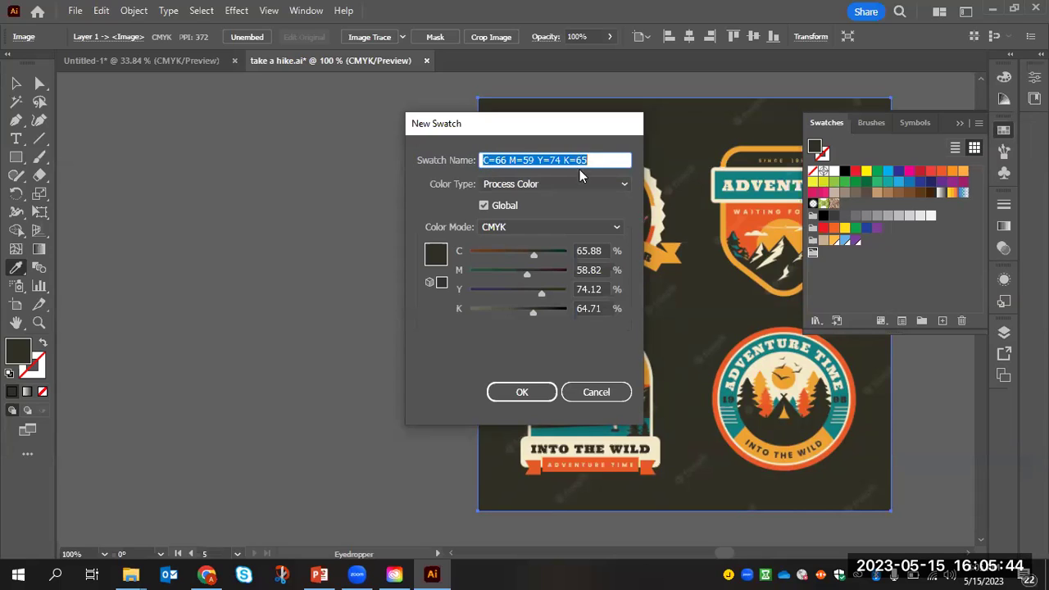
{"action": "left_click", "coordinate": [524, 393]}
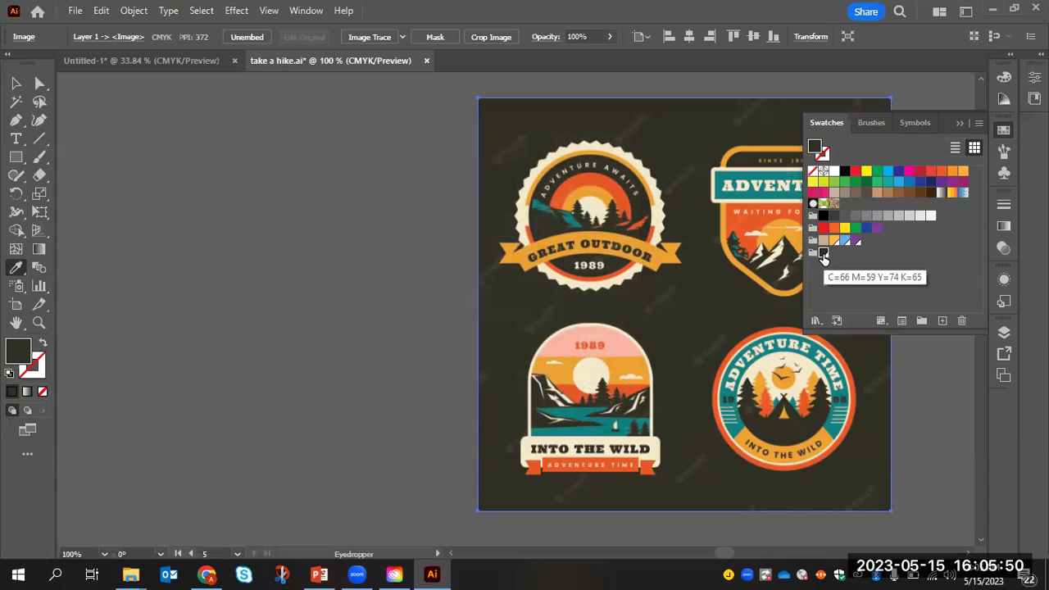
- Sample the teal of the Great Outdoor badge's mountains and add it as a global swatch to the Take a Hike Logo group
{"action": "left_click", "coordinate": [812, 255]}
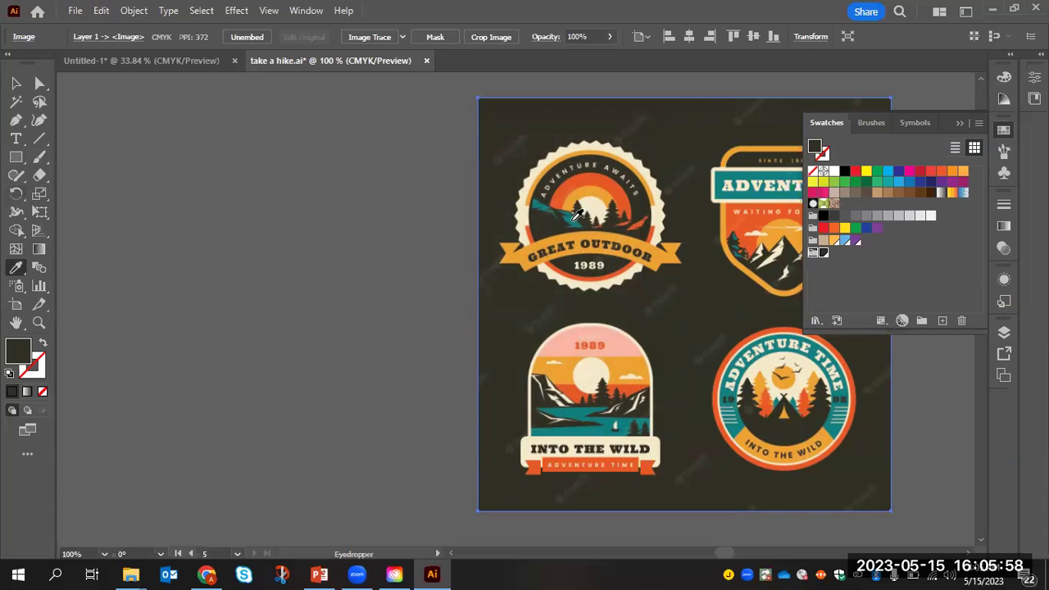
{"action": "left_click", "coordinate": [574, 216]}
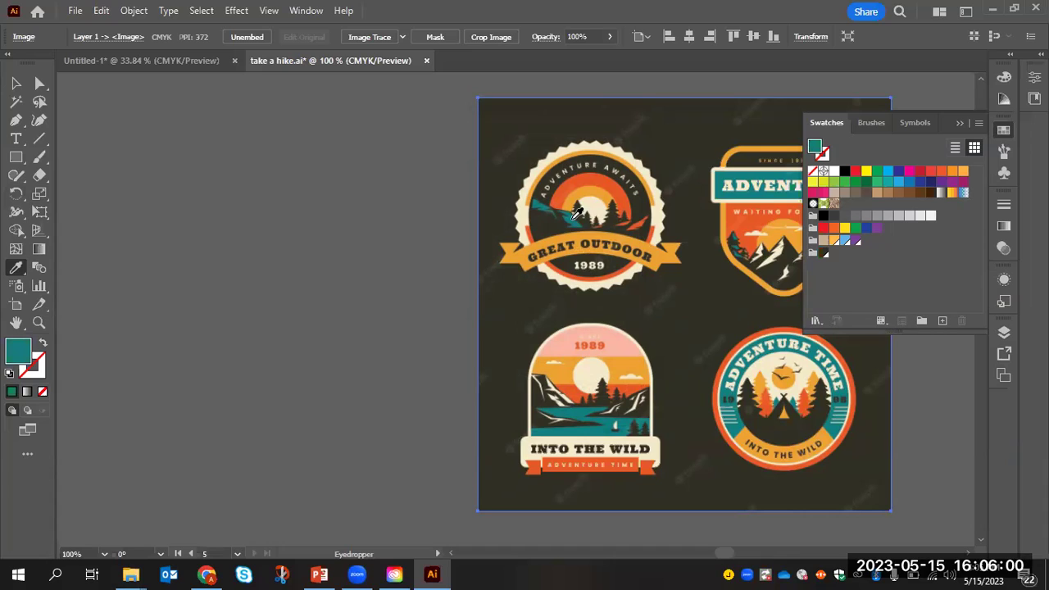
{"action": "left_click", "coordinate": [810, 259]}
{"action": "left_click", "coordinate": [811, 254]}
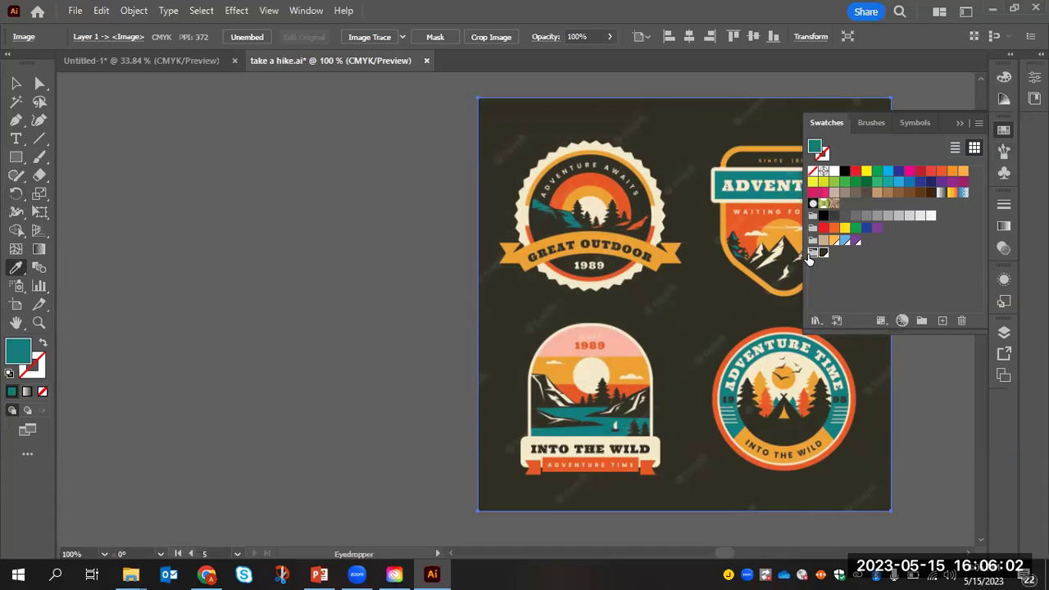
{"action": "left_click", "coordinate": [943, 320]}
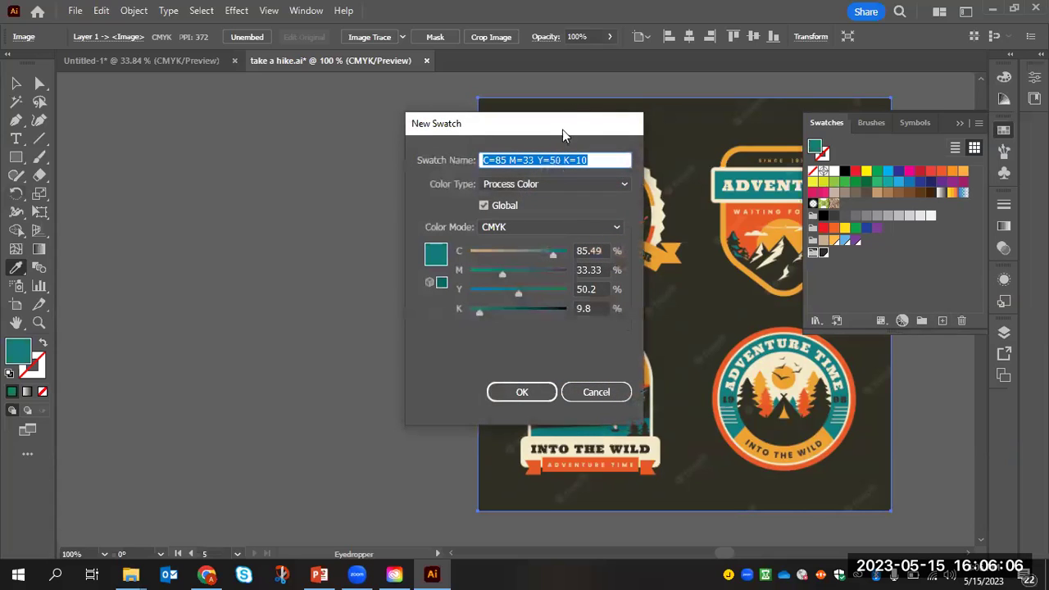
{"action": "left_click", "coordinate": [533, 393]}
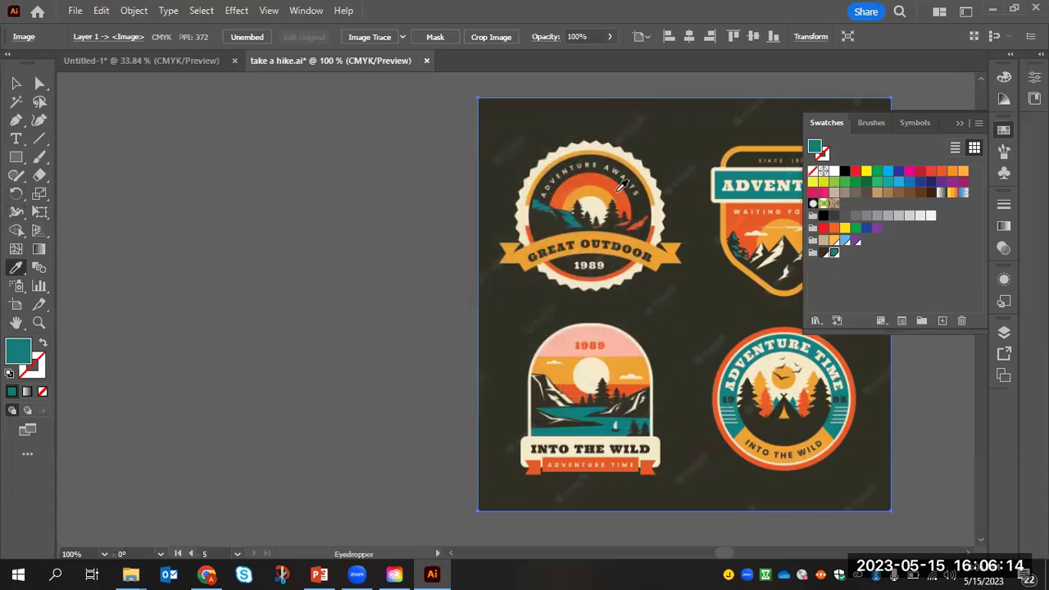
- Sample the Great Outdoor badge's red-orange sun ring and golden banner, adding each as a swatch to the Take a Hike Logo group
{"action": "left_click", "coordinate": [619, 191]}
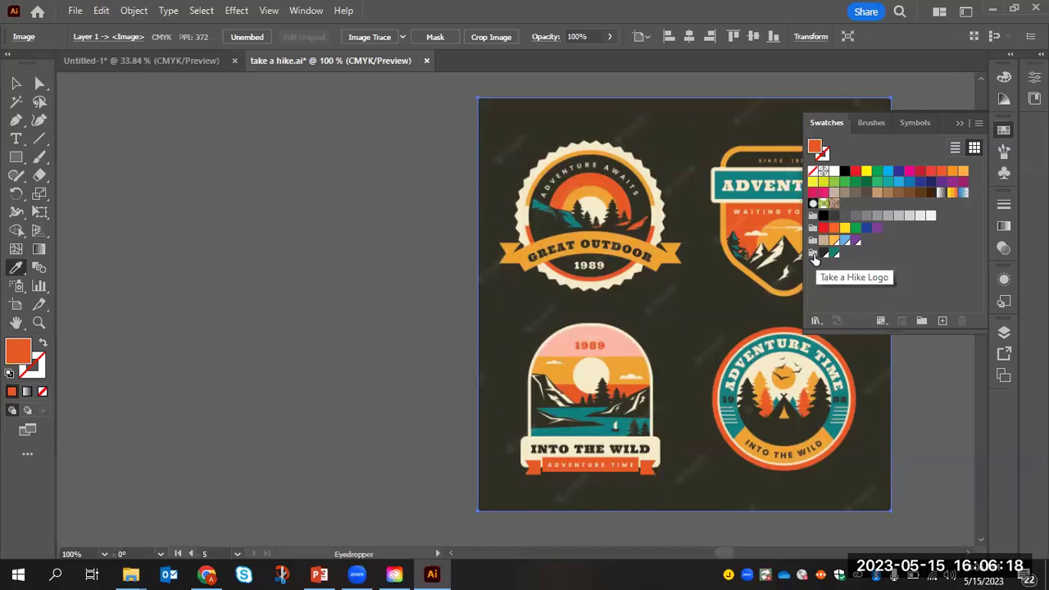
{"action": "left_click", "coordinate": [940, 321]}
{"action": "left_click", "coordinate": [520, 393]}
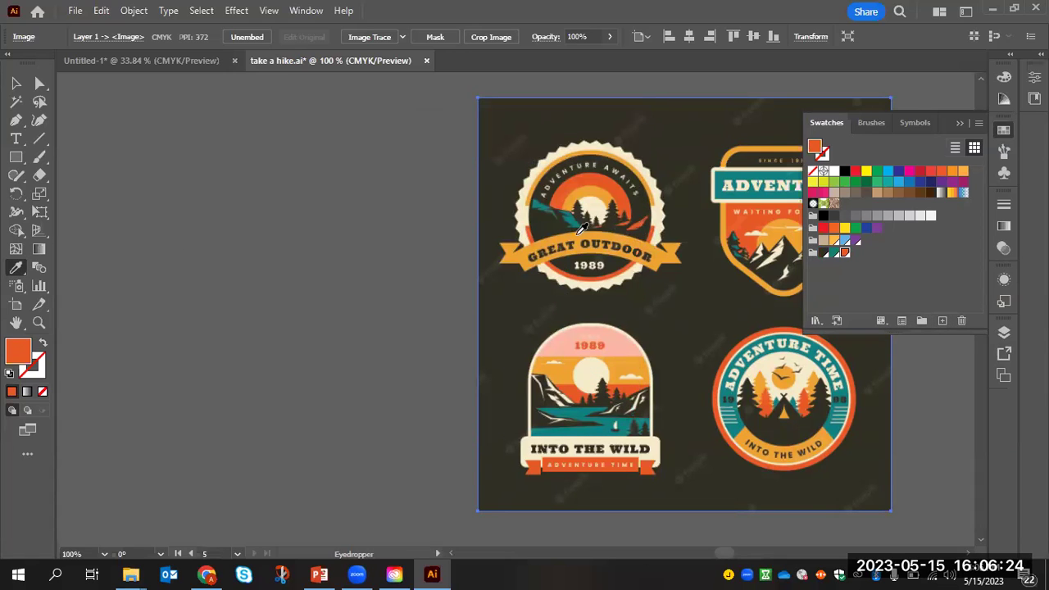
{"action": "left_click", "coordinate": [578, 237]}
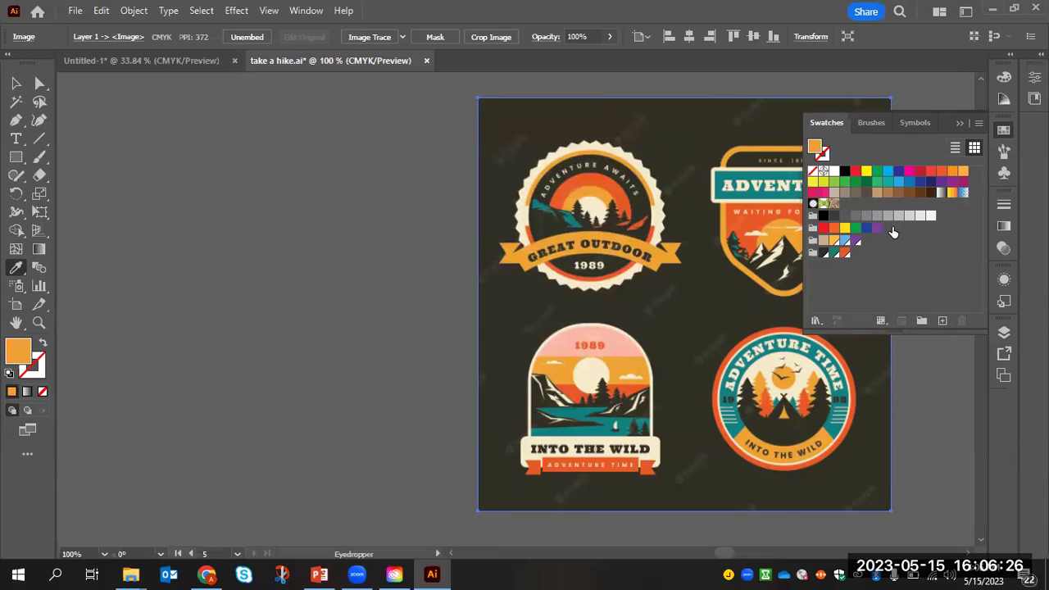
{"action": "left_click", "coordinate": [941, 321]}
{"action": "left_click", "coordinate": [524, 392]}
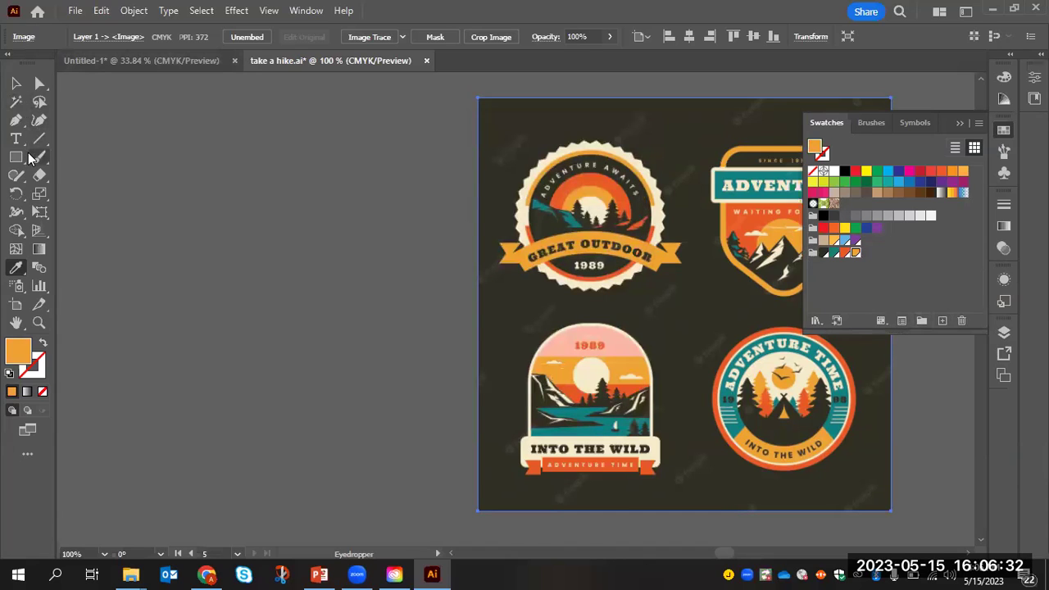
- Sample the cream of the Great Outdoor badge's scalloped edge and add it as a swatch to the Take a Hike Logo group
{"action": "left_click", "coordinate": [610, 148]}
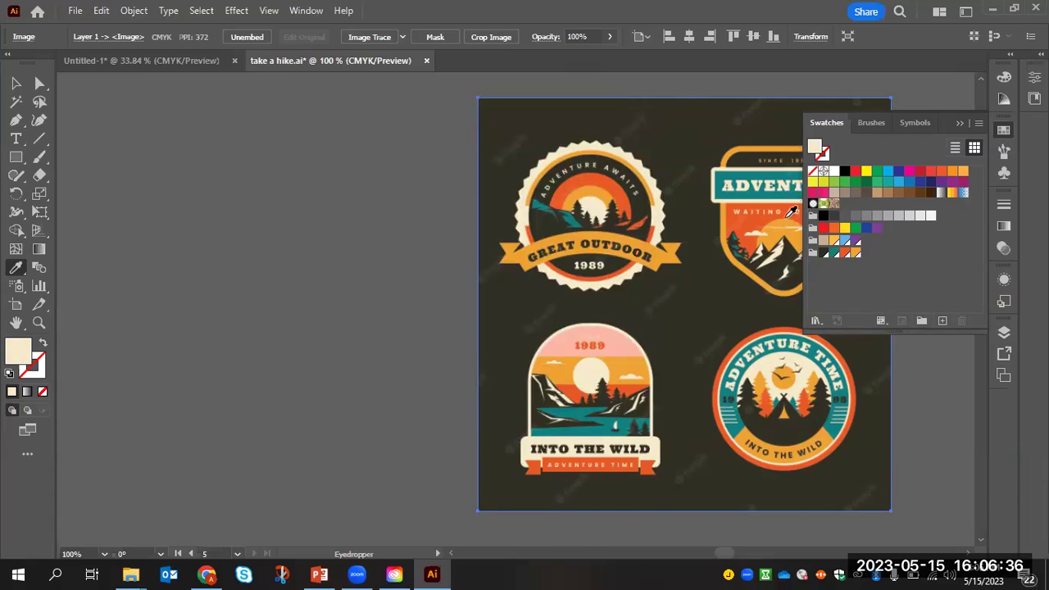
{"action": "left_click", "coordinate": [811, 253]}
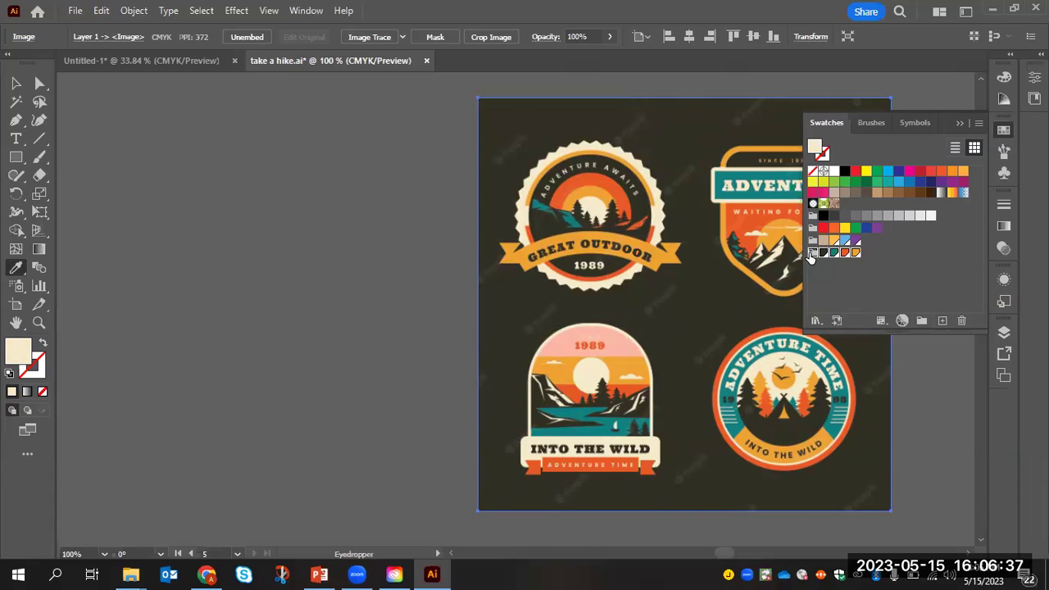
{"action": "left_click", "coordinate": [941, 321]}
{"action": "left_click", "coordinate": [525, 399]}
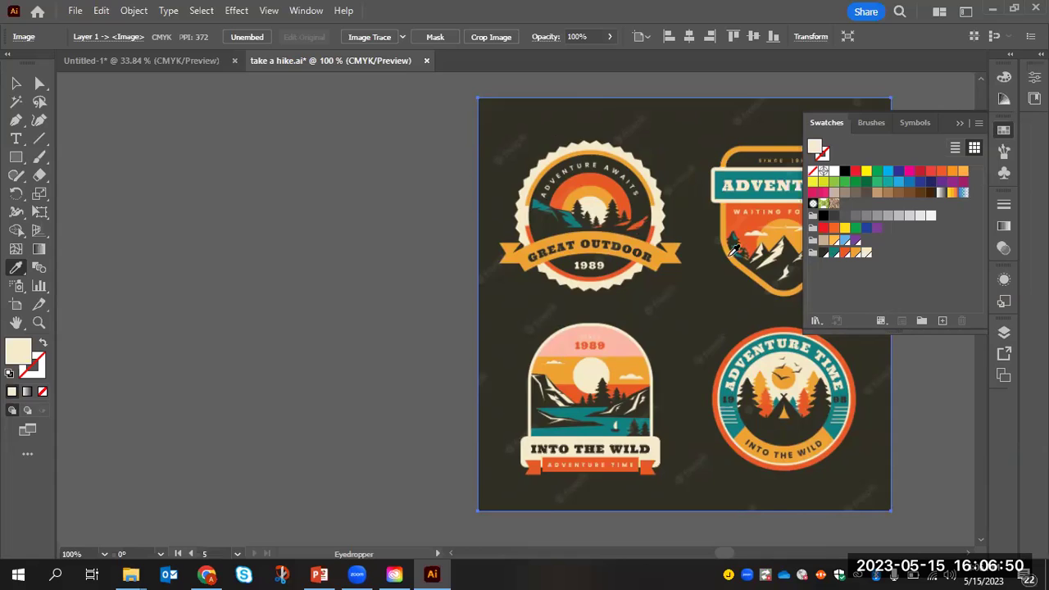
{"action": "scroll", "coordinate": [740, 303], "scroll_direction": "up", "scroll_amount": 2}
{"action": "scroll", "coordinate": [745, 319], "scroll_direction": "up", "scroll_amount": 6}
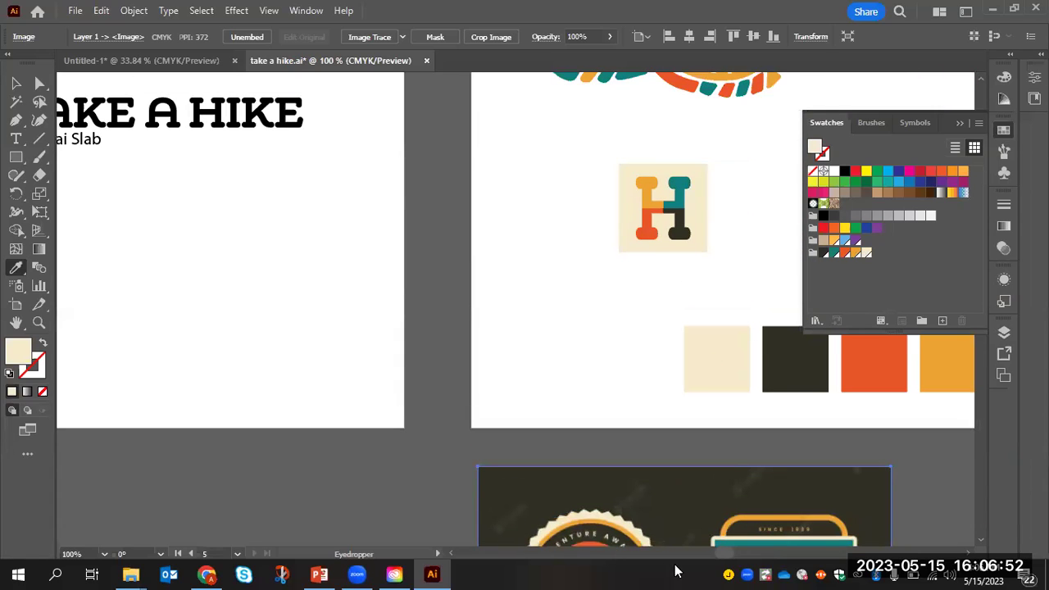
{"action": "scroll", "coordinate": [516, 309], "scroll_direction": "right", "scroll_amount": 5}
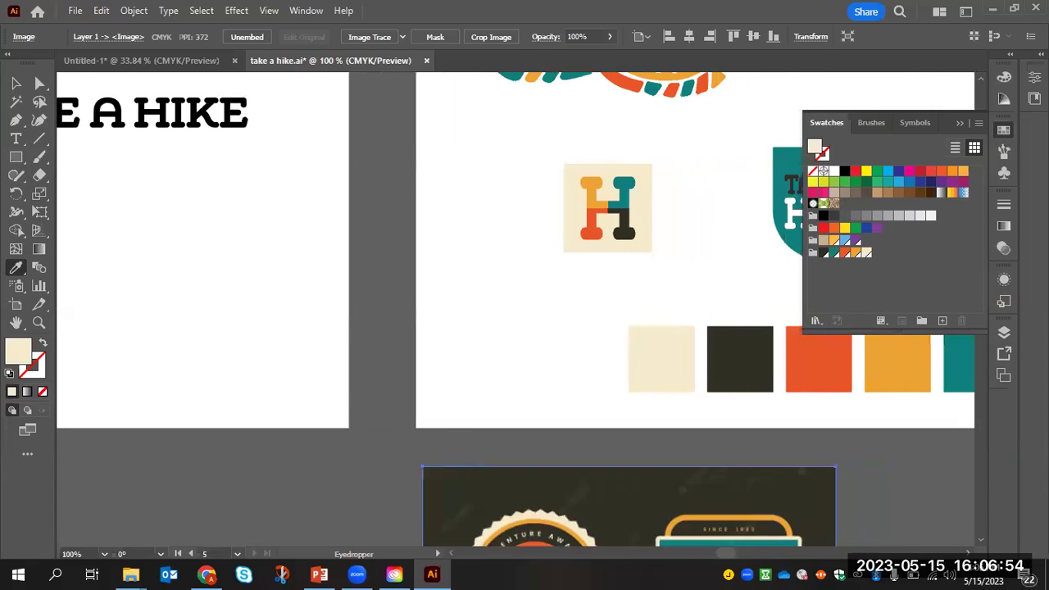
{"action": "scroll", "coordinate": [557, 421], "scroll_direction": "right", "scroll_amount": 3}
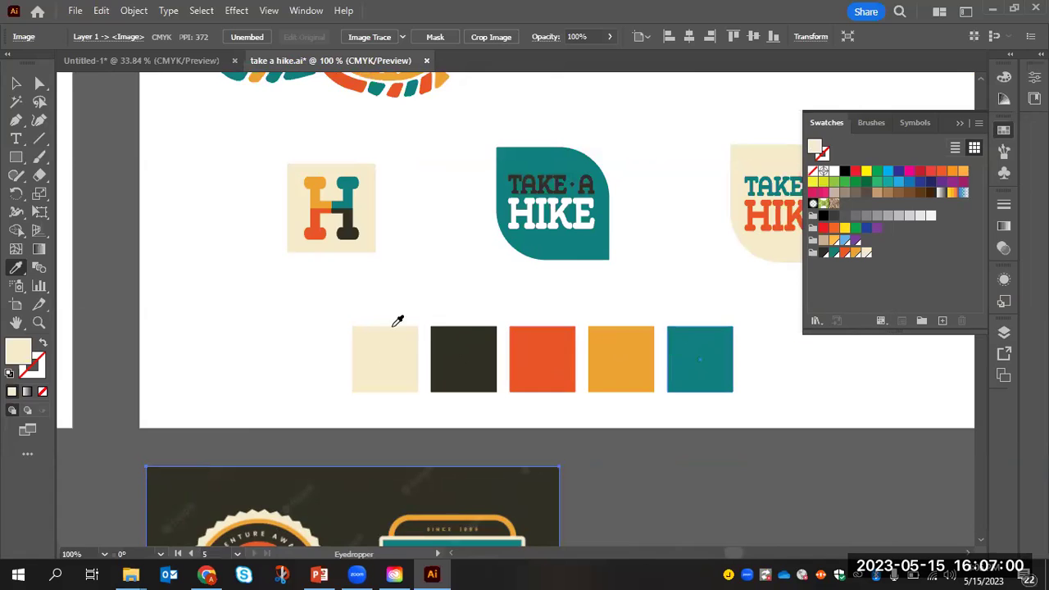
- Fill the heel tread piece above the letters TA in the lower shoe print with teal from the Take a Hike Logo group, using Direct Selection
{"action": "scroll", "coordinate": [295, 368], "scroll_direction": "down", "scroll_amount": 6}
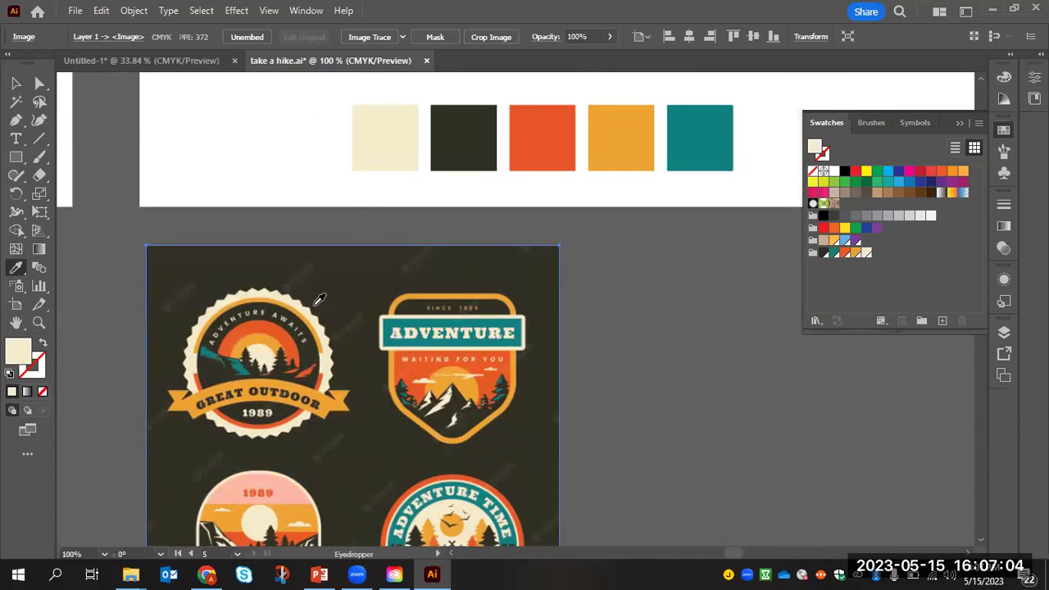
{"action": "scroll", "coordinate": [342, 340], "scroll_direction": "up", "scroll_amount": 8}
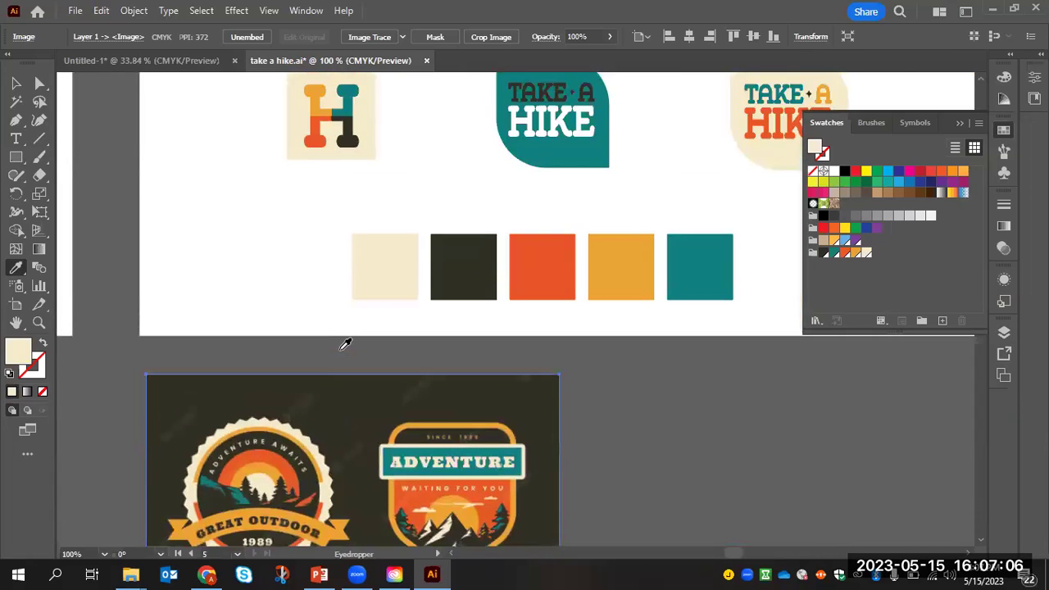
{"action": "scroll", "coordinate": [343, 335], "scroll_direction": "up", "scroll_amount": 20}
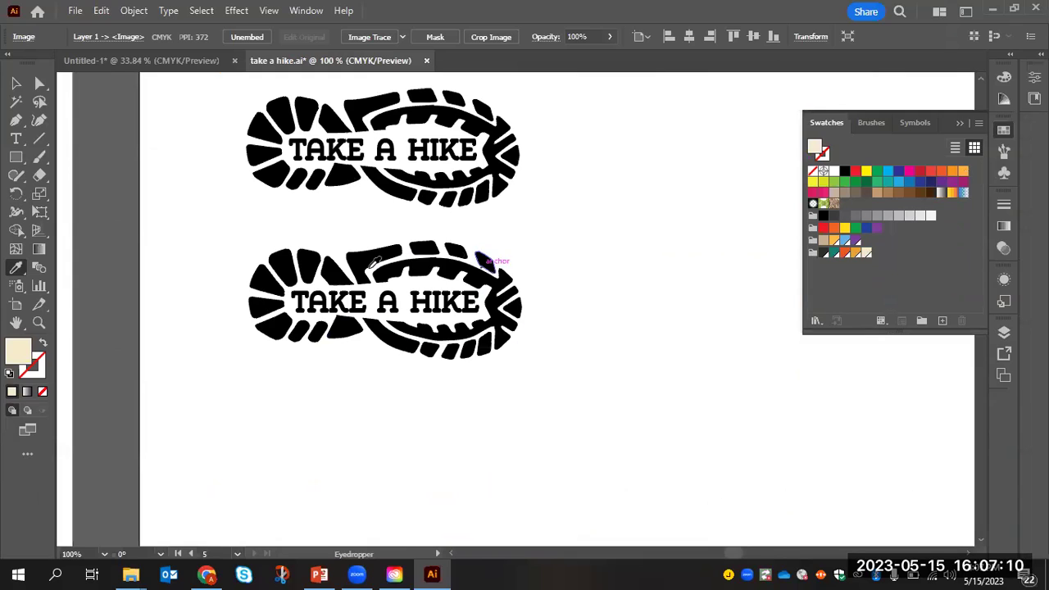
{"action": "left_click", "coordinate": [39, 83]}
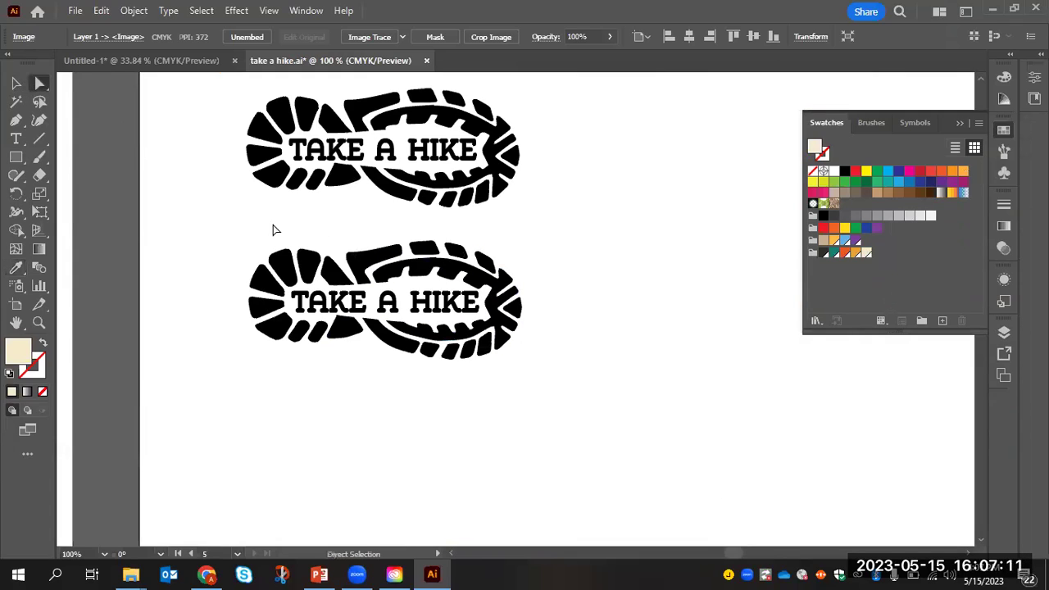
{"action": "left_click", "coordinate": [309, 276]}
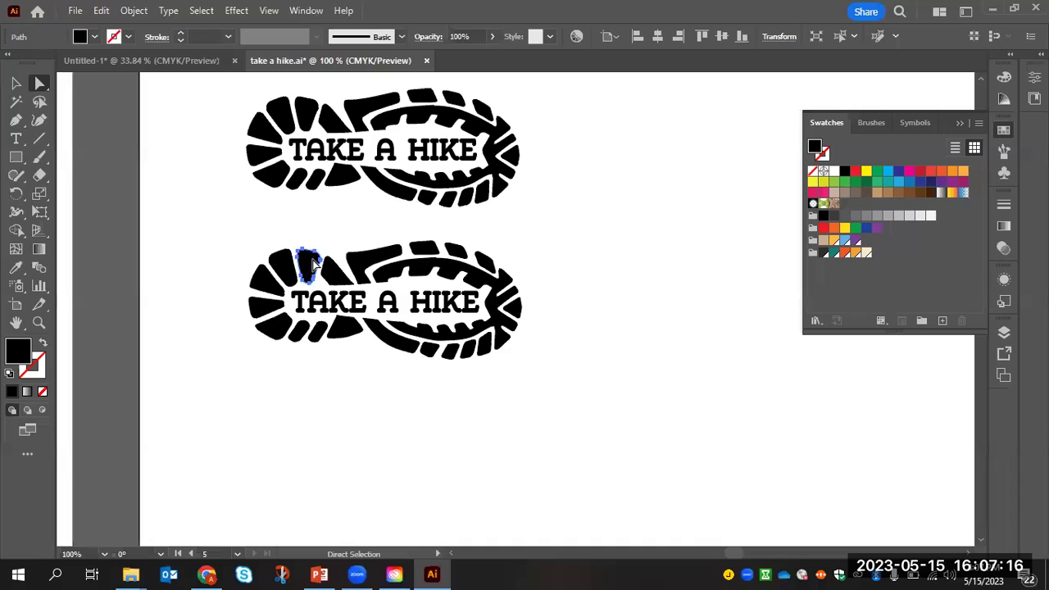
{"action": "left_click", "coordinate": [38, 85]}
{"action": "left_click", "coordinate": [285, 272]}
{"action": "left_click", "coordinate": [338, 274]}
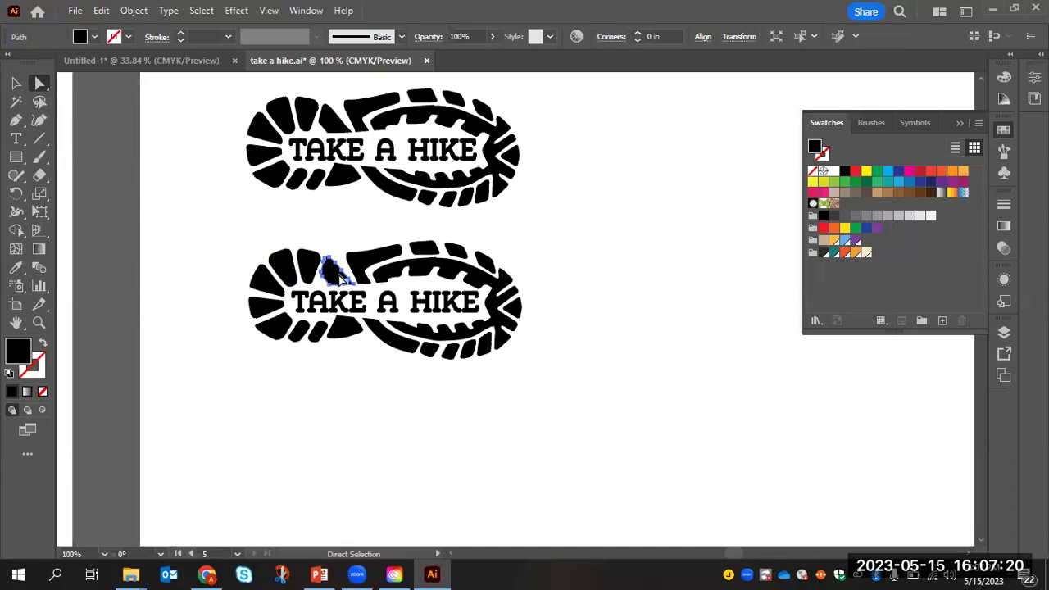
{"action": "left_click", "coordinate": [283, 260]}
{"action": "left_click", "coordinate": [307, 265]}
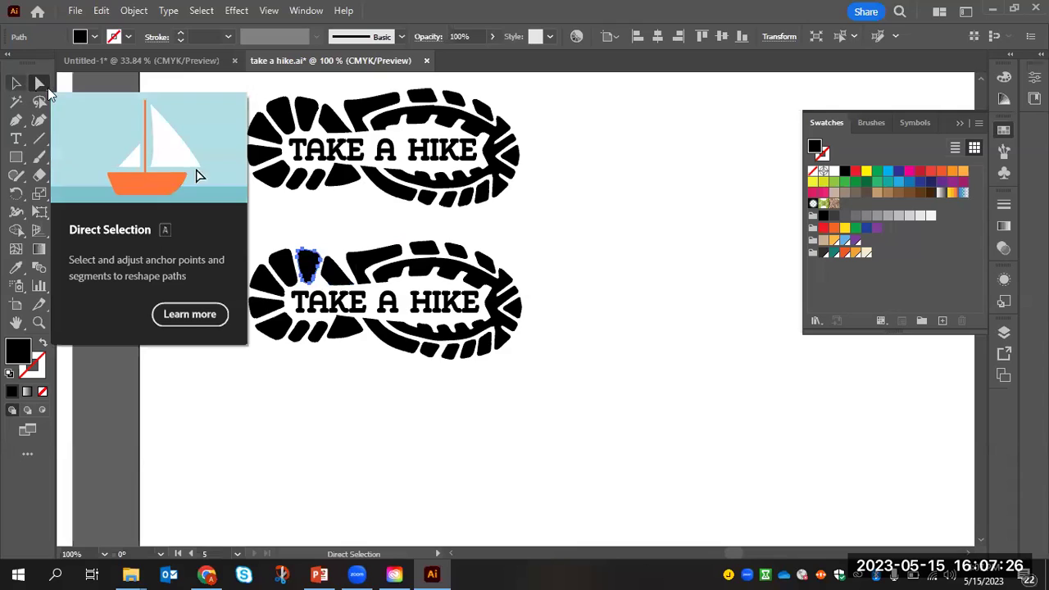
{"action": "left_click", "coordinate": [95, 38]}
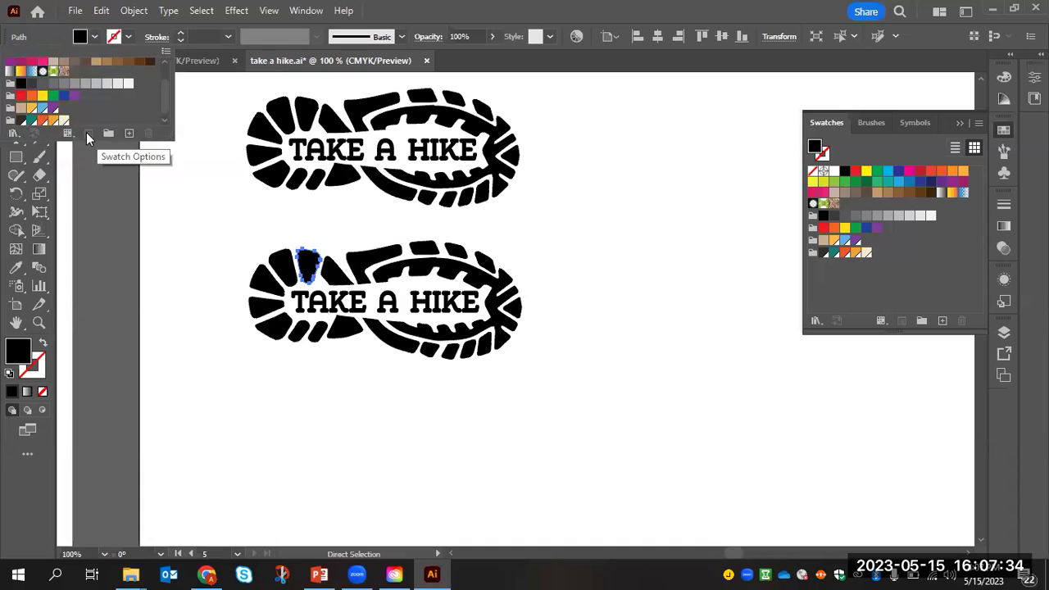
{"action": "left_click", "coordinate": [30, 121]}
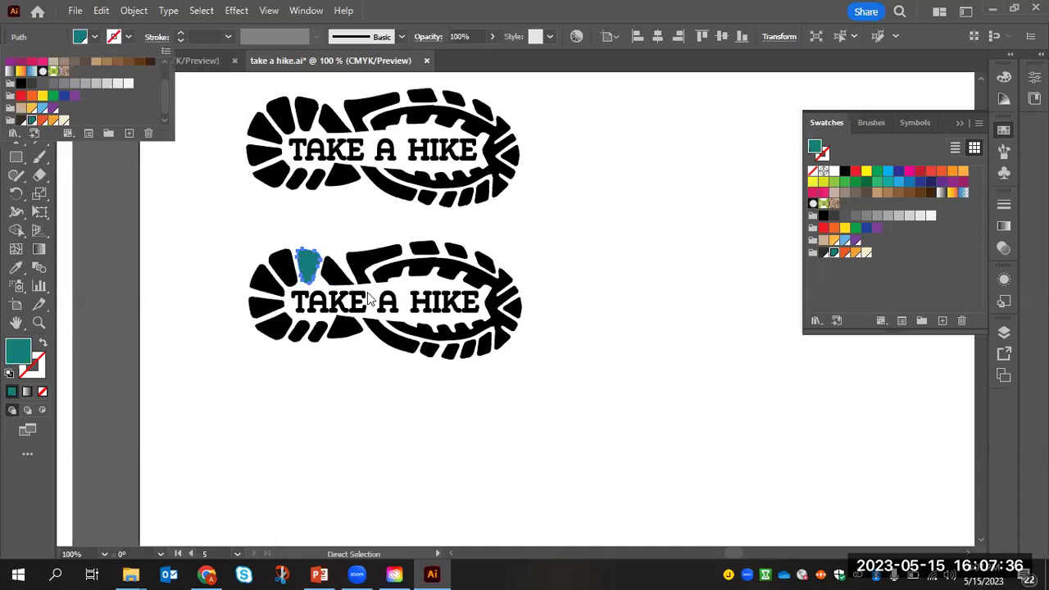
- Fill the next two heel tread pieces to the left of the teal one with golden and red-orange from the Take a Hike Logo group
{"action": "left_click", "coordinate": [285, 279]}
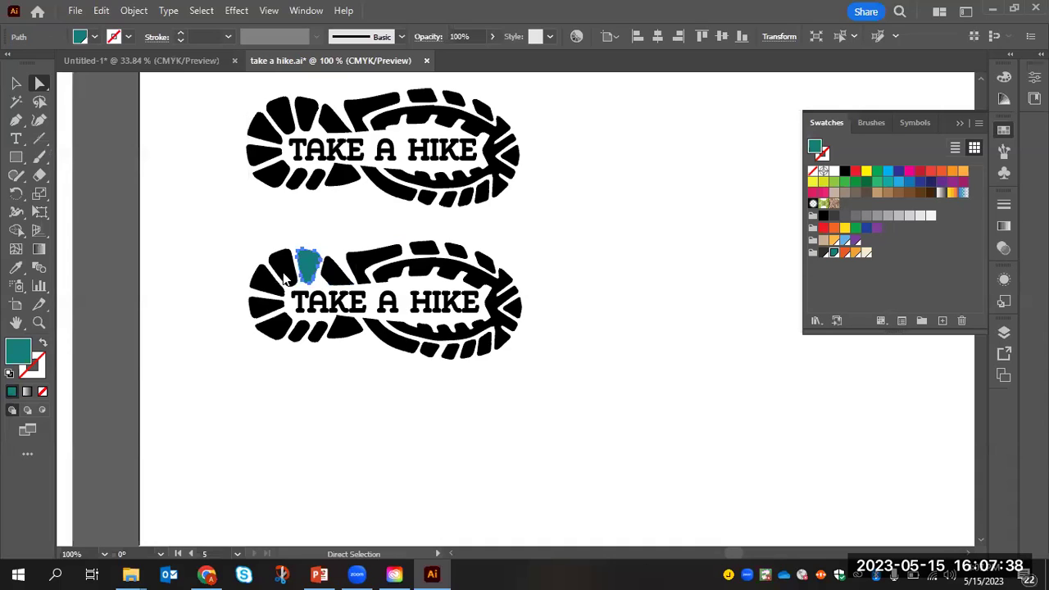
{"action": "left_click", "coordinate": [287, 271]}
{"action": "left_click", "coordinate": [95, 37]}
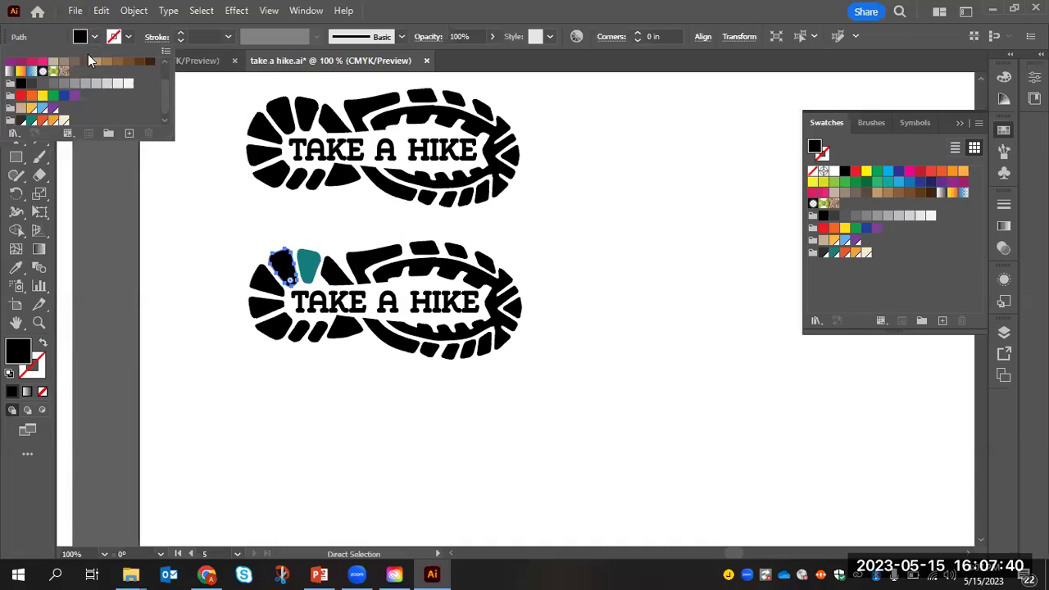
{"action": "left_click", "coordinate": [54, 121]}
{"action": "left_click", "coordinate": [264, 287]}
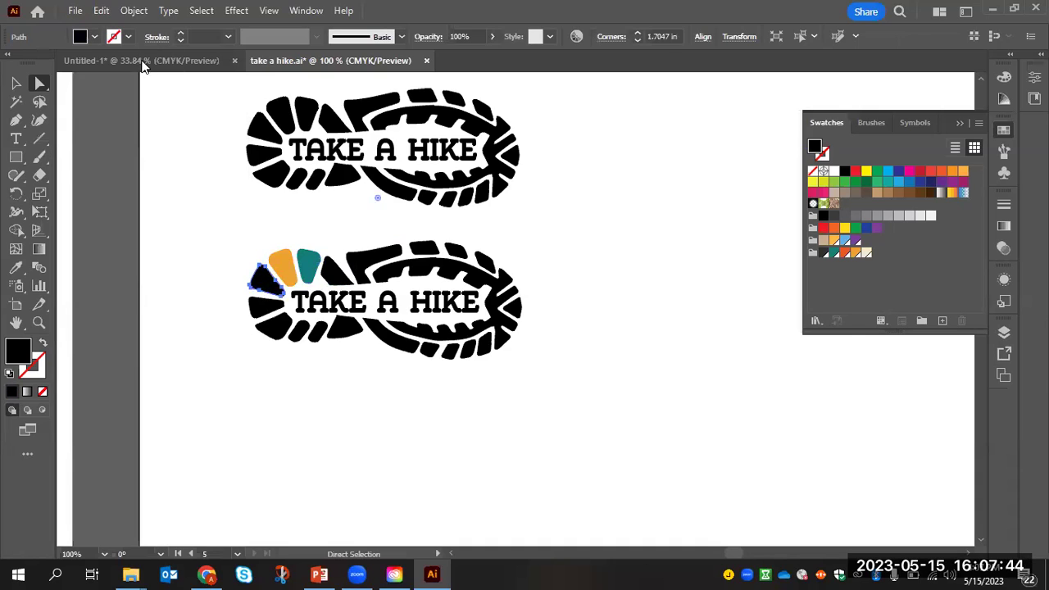
{"action": "left_click", "coordinate": [95, 37]}
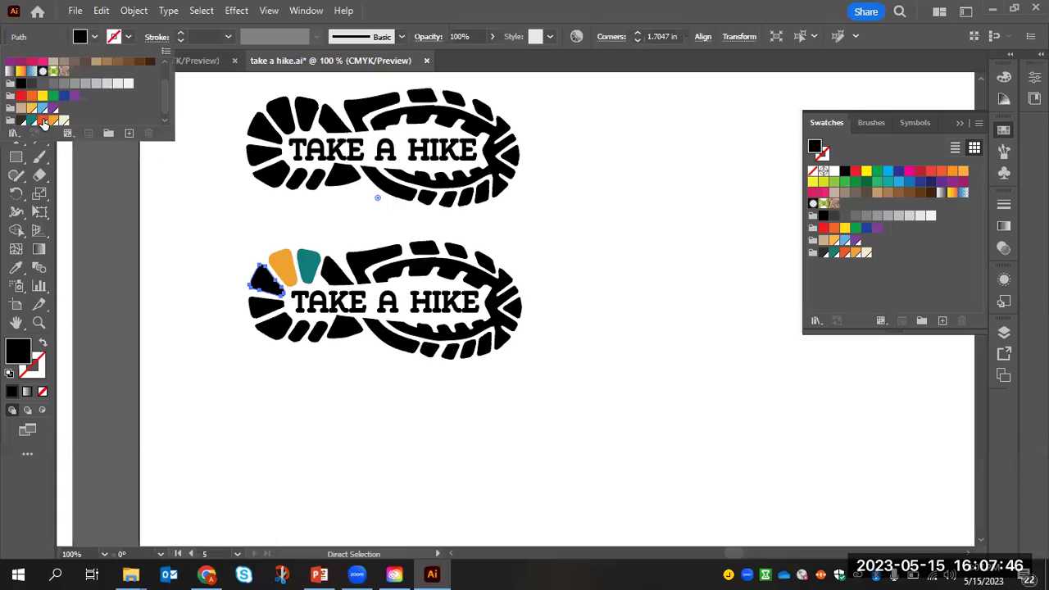
{"action": "left_click", "coordinate": [44, 120]}
- Select the black tread piece beneath the end of the word TAKE in the lower shoe print
{"action": "left_click", "coordinate": [344, 332]}
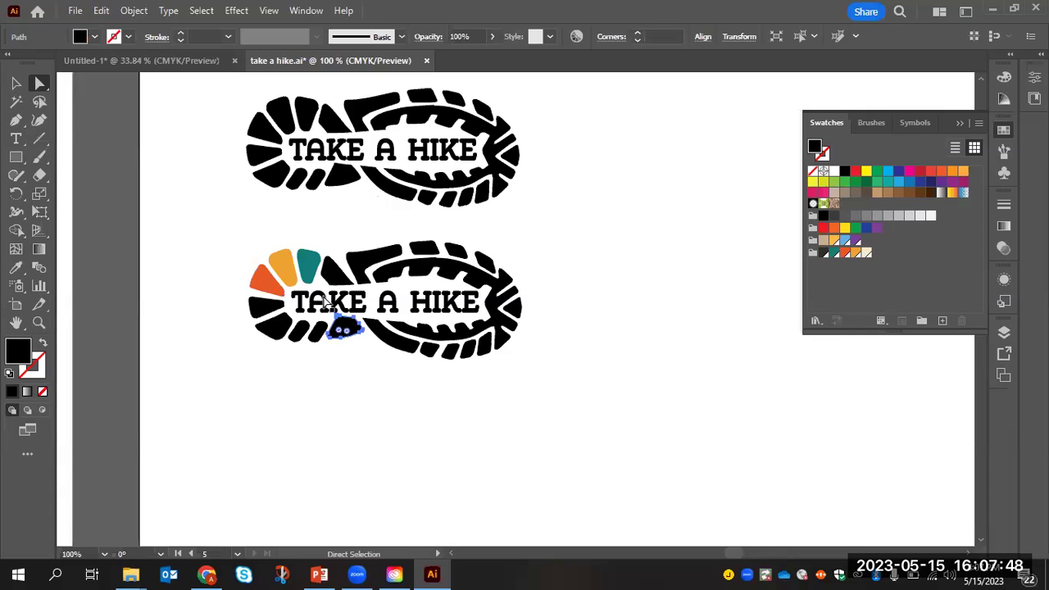
- In the lower boot print, fill the wedge tread below "TAKE" with teal and the lower-left rounded tread with orange-red (C=5 M=80 Y=100 K=0)
{"action": "left_click", "coordinate": [95, 37]}
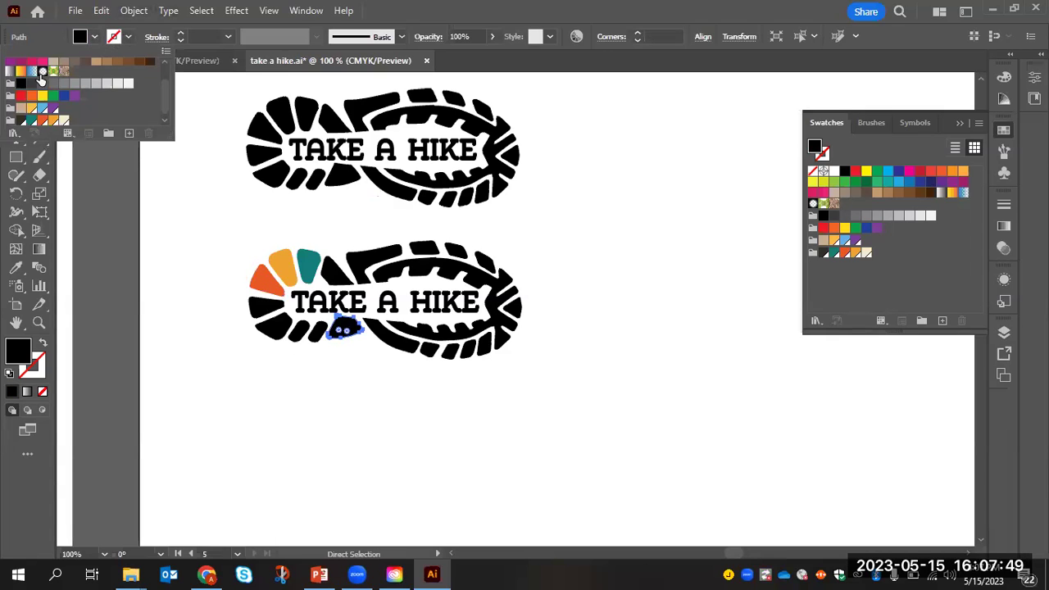
{"action": "left_click", "coordinate": [32, 120]}
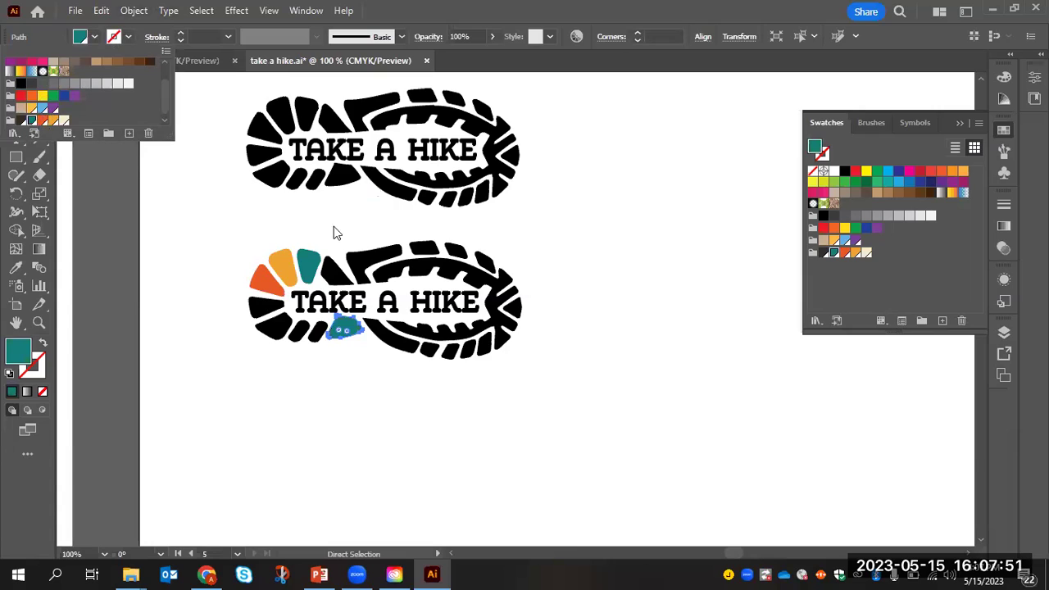
{"action": "left_click", "coordinate": [285, 336]}
{"action": "left_click", "coordinate": [286, 333]}
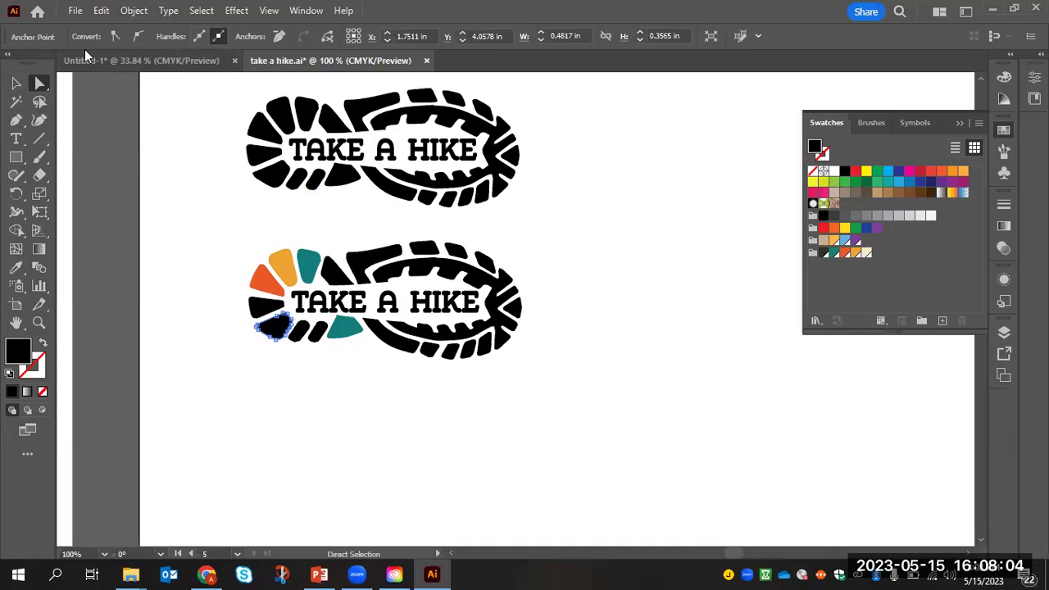
{"action": "left_click", "coordinate": [210, 312]}
{"action": "left_click", "coordinate": [274, 326]}
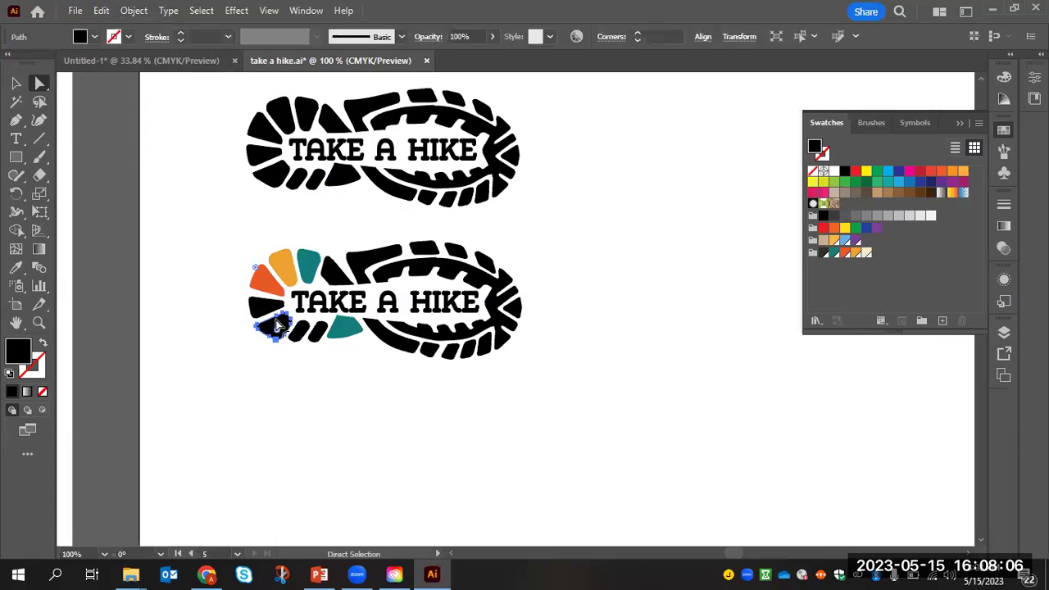
{"action": "left_click", "coordinate": [85, 43]}
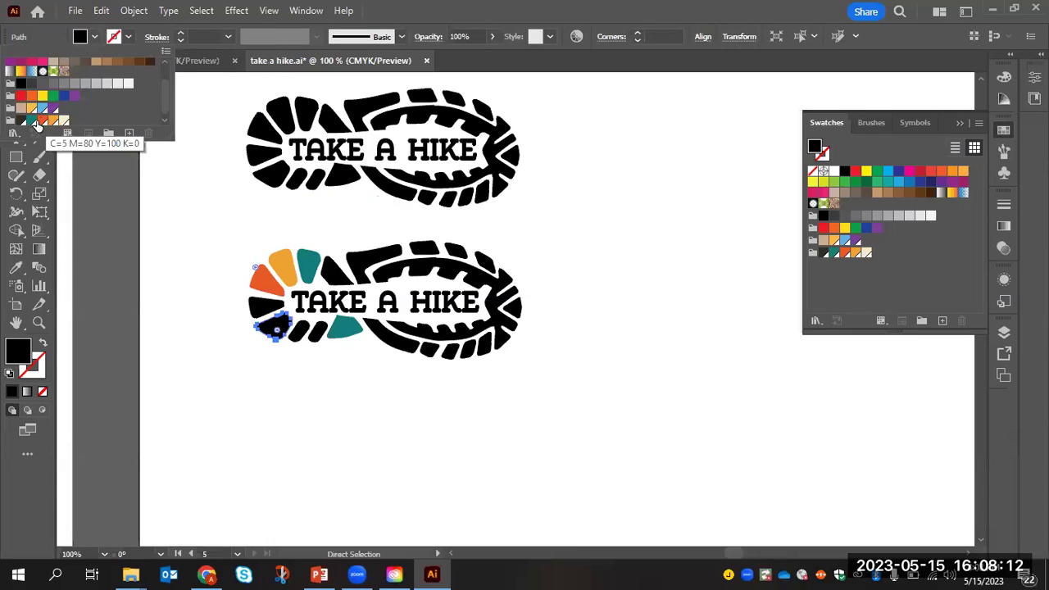
{"action": "left_click", "coordinate": [43, 120]}
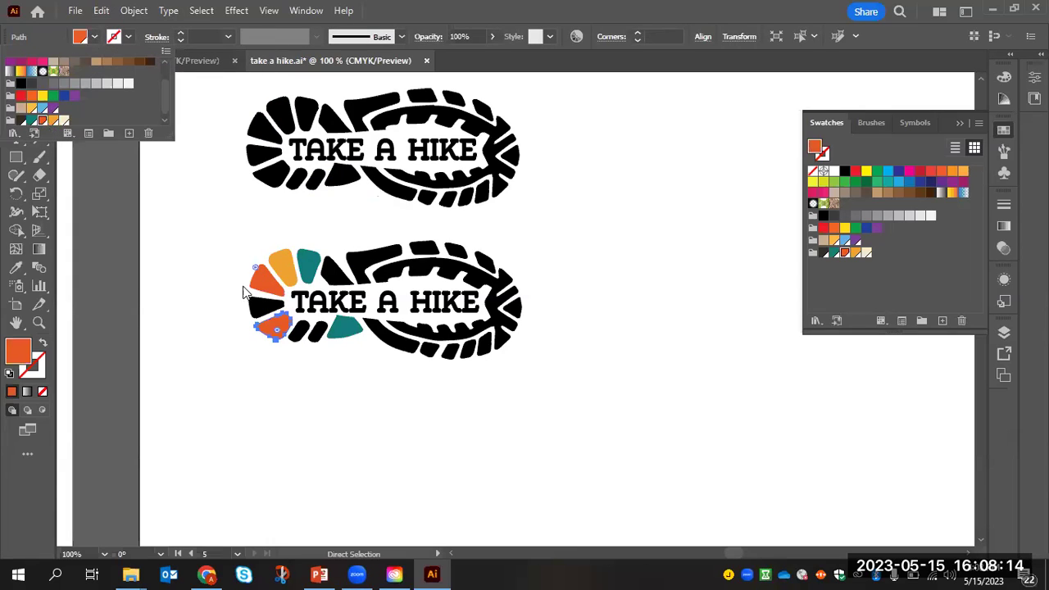
- Fill the leftmost black tread of the lower boot print, between the two orange-red pieces, with golden yellow
{"action": "left_click", "coordinate": [266, 316]}
{"action": "left_click", "coordinate": [261, 307]}
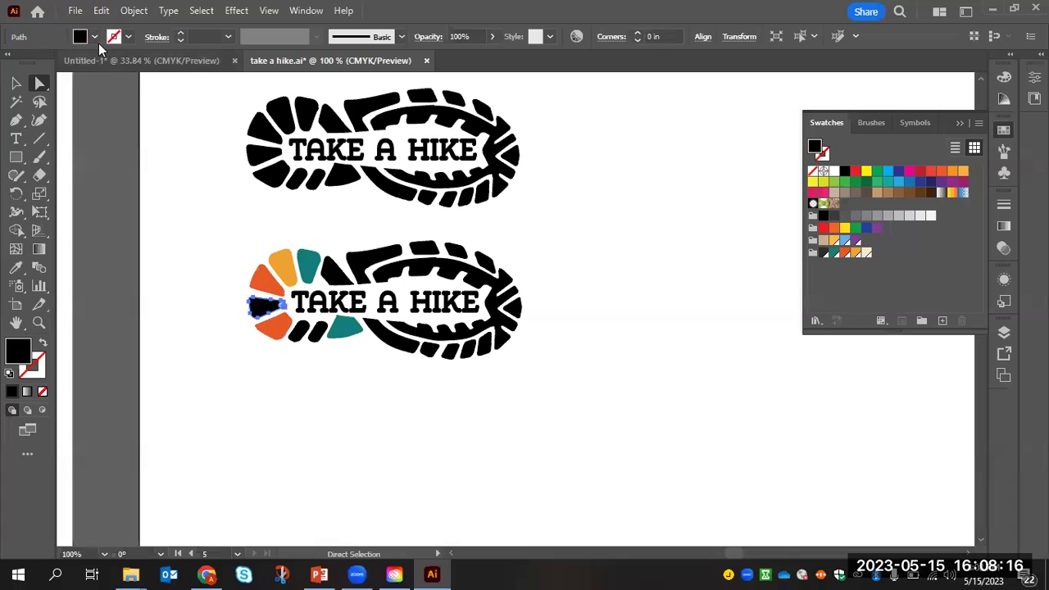
{"action": "left_click", "coordinate": [95, 38]}
{"action": "left_click", "coordinate": [53, 120]}
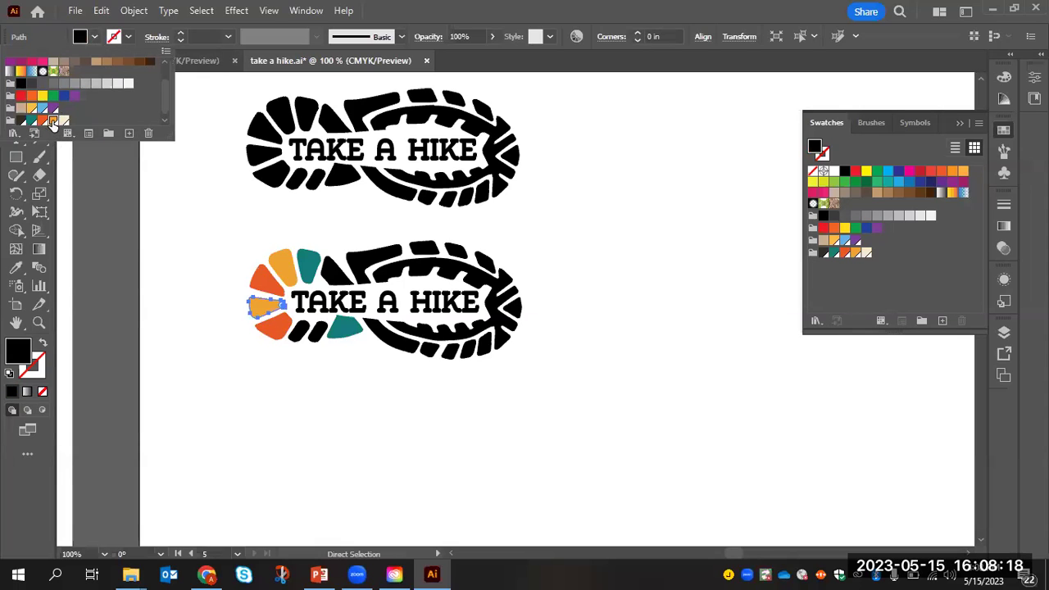
- Fill the first small slanted tread beside the bottom orange-red piece with teal
{"action": "left_click", "coordinate": [295, 343]}
{"action": "left_click", "coordinate": [301, 333]}
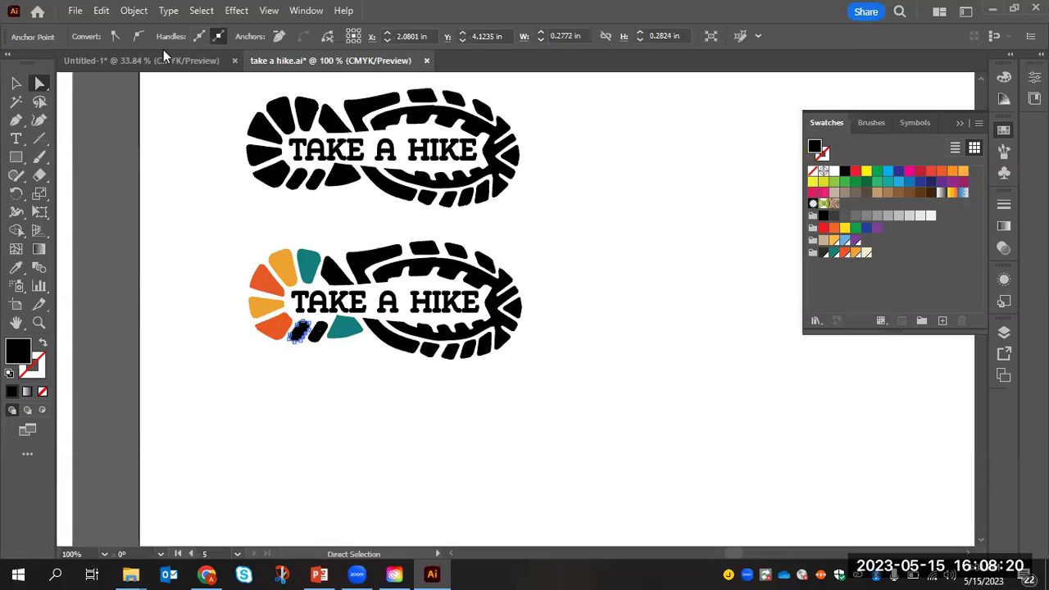
{"action": "left_click", "coordinate": [181, 283]}
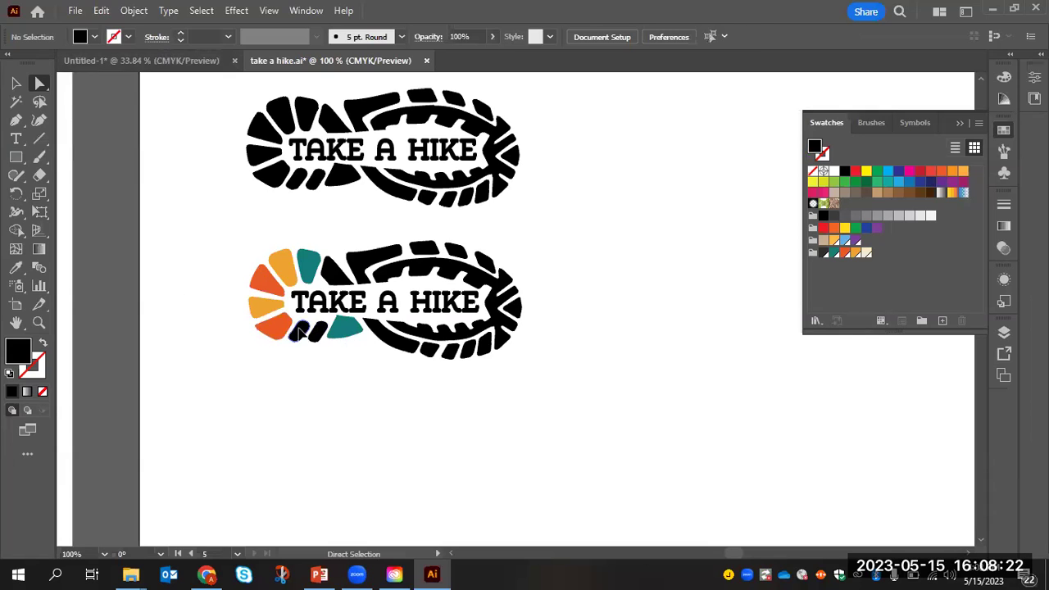
{"action": "left_click", "coordinate": [301, 334]}
{"action": "left_click", "coordinate": [94, 37]}
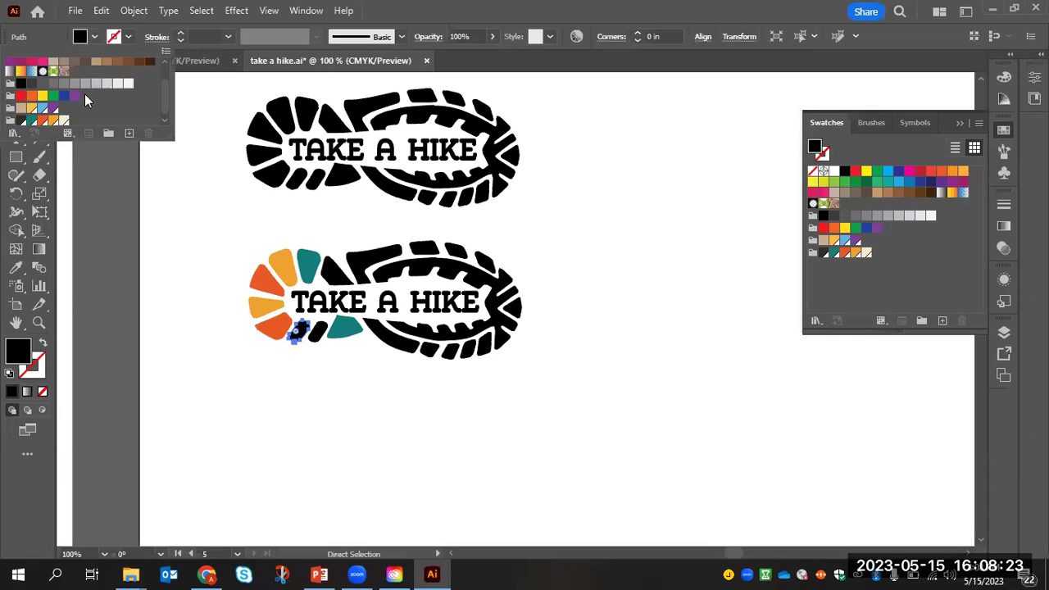
{"action": "left_click", "coordinate": [33, 121]}
- Fill the second small slanted tread, next to the teal wedge, with the same teal swatch
{"action": "left_click", "coordinate": [320, 335]}
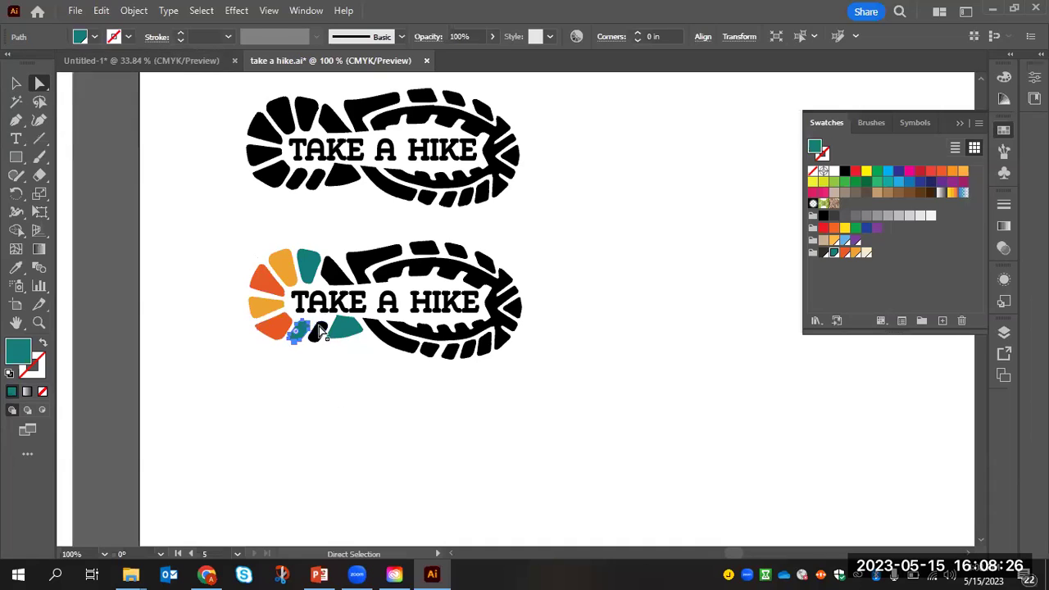
{"action": "left_click", "coordinate": [322, 337]}
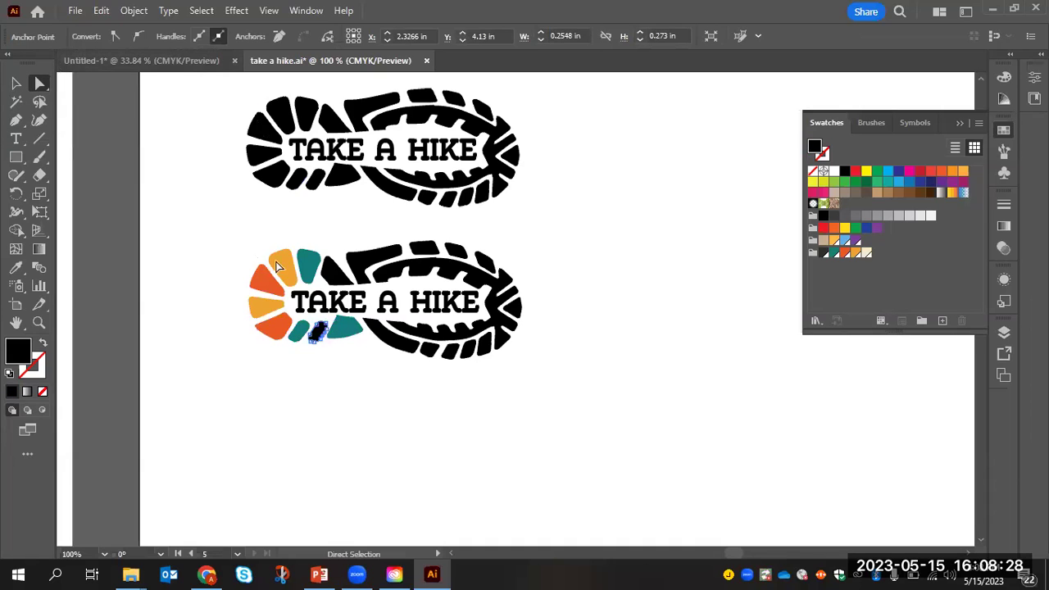
{"action": "left_click", "coordinate": [328, 365]}
{"action": "left_click", "coordinate": [318, 332]}
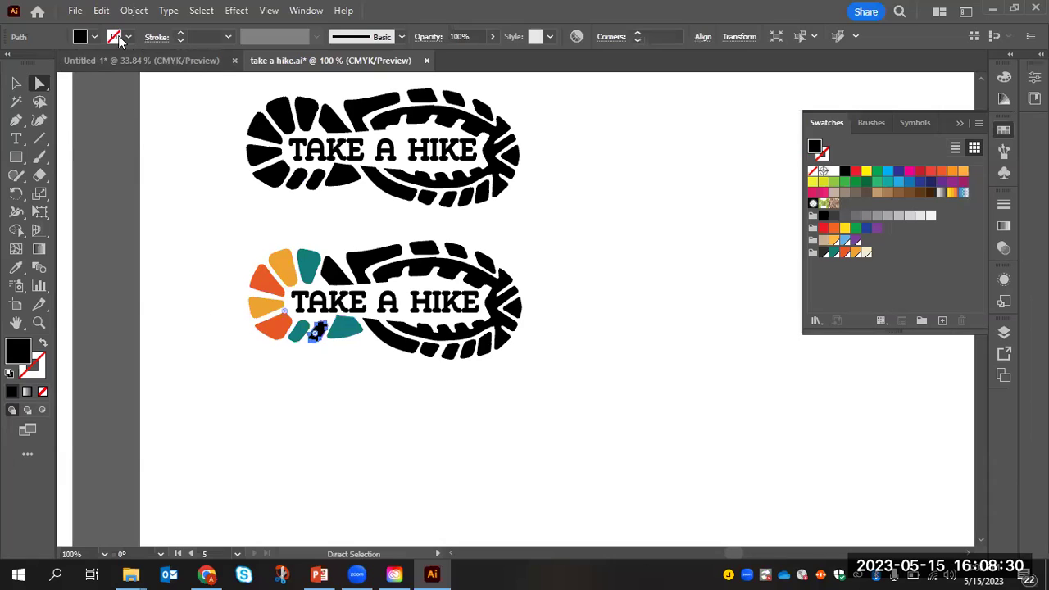
{"action": "left_click", "coordinate": [94, 36]}
{"action": "left_click", "coordinate": [33, 122]}
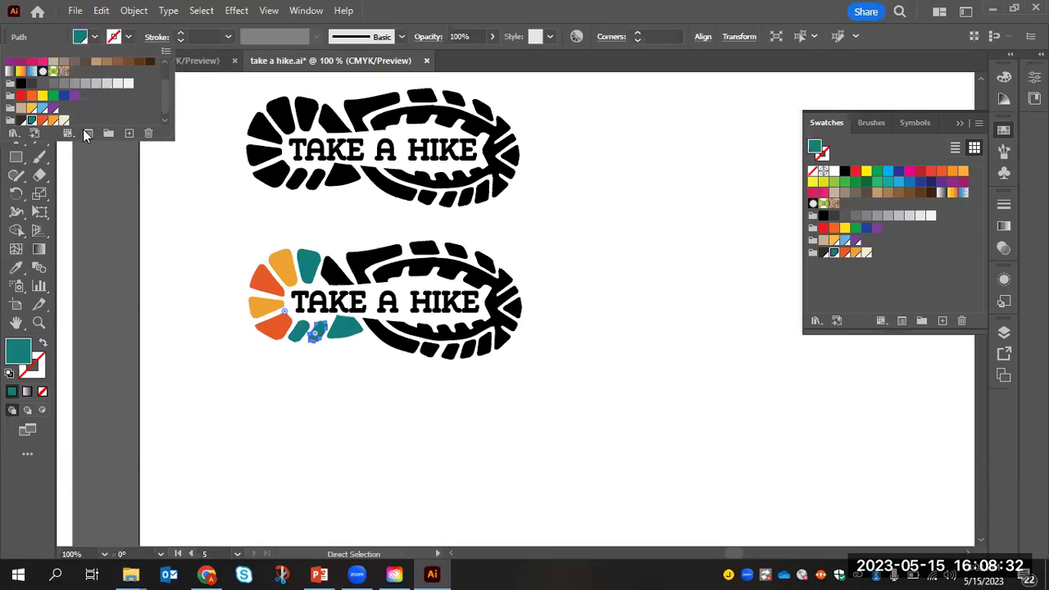
- Fill the black tread above "TAKE", just right of the upper teal piece, with golden yellow
{"action": "left_click", "coordinate": [441, 415]}
{"action": "left_click", "coordinate": [333, 267]}
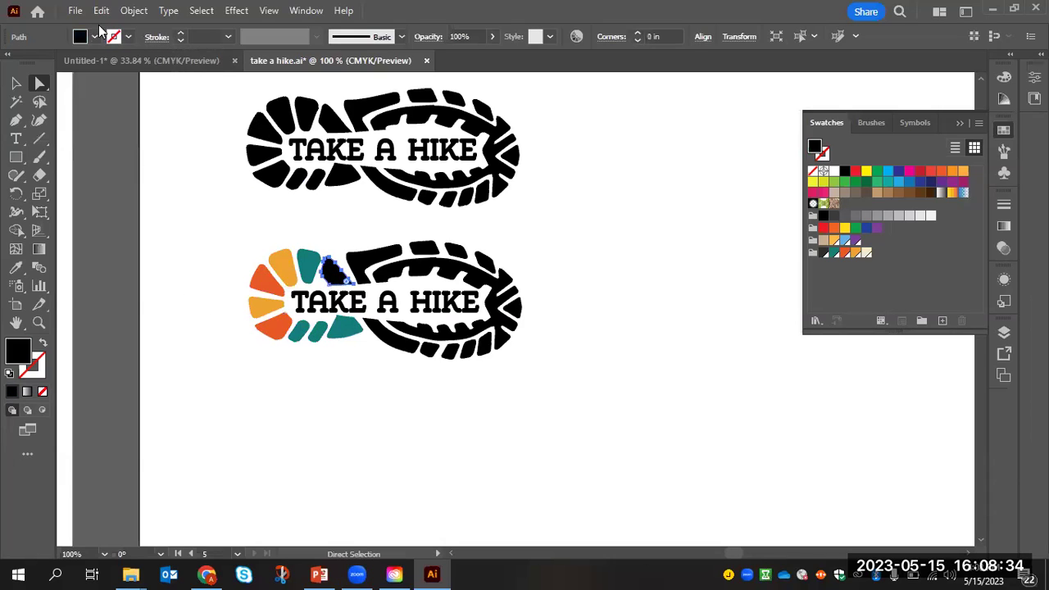
{"action": "left_click", "coordinate": [95, 36]}
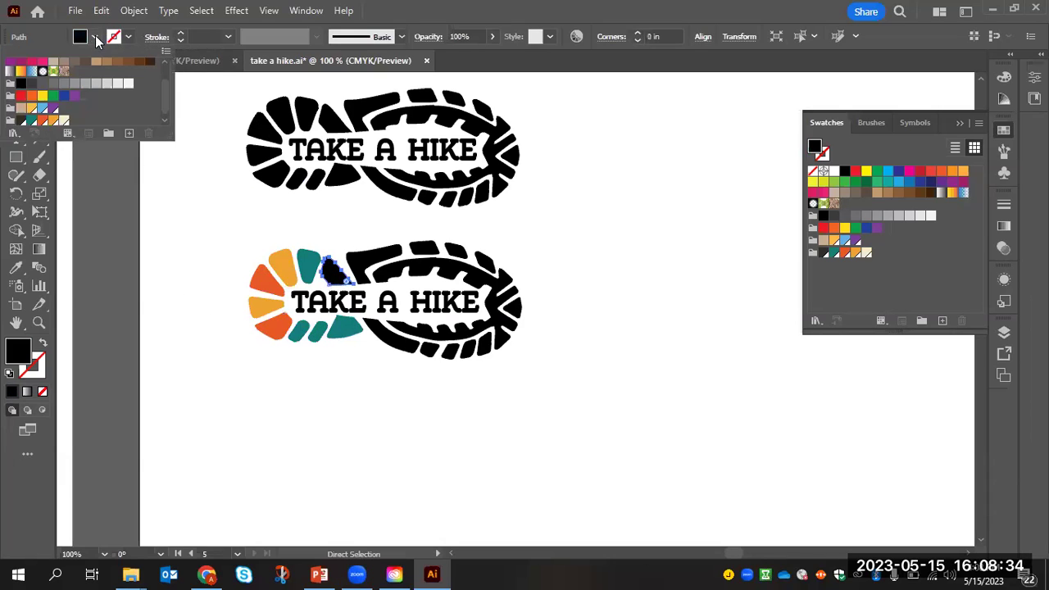
{"action": "left_click", "coordinate": [52, 121]}
- Compare the partly coloured boot print with the finished logo versions on the artboard below, including the wordmark's separators
{"action": "scroll", "coordinate": [573, 332], "scroll_direction": "down", "scroll_amount": 10}
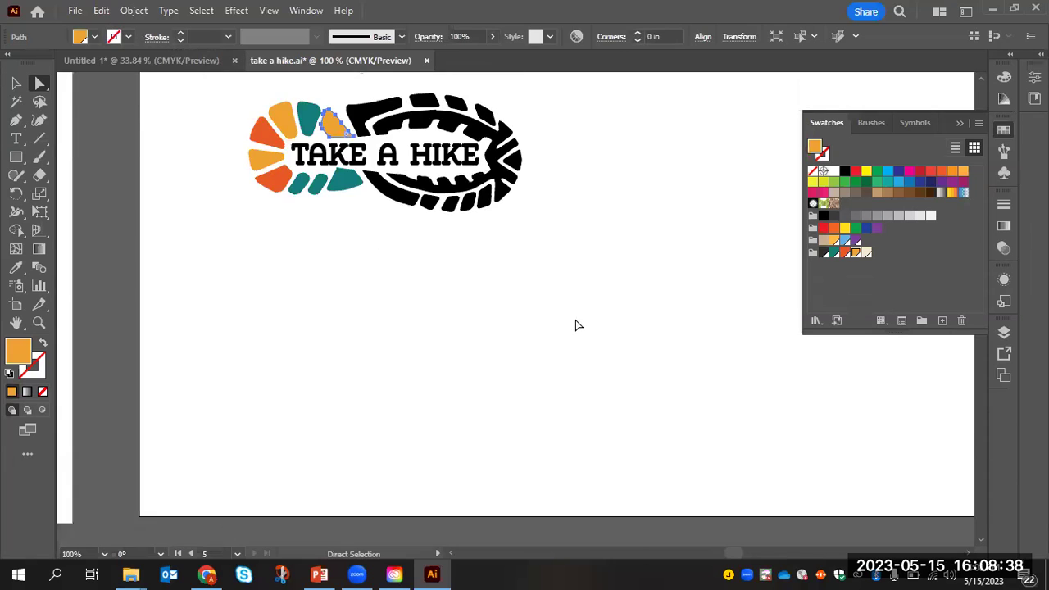
{"action": "scroll", "coordinate": [549, 321], "scroll_direction": "down", "scroll_amount": 2}
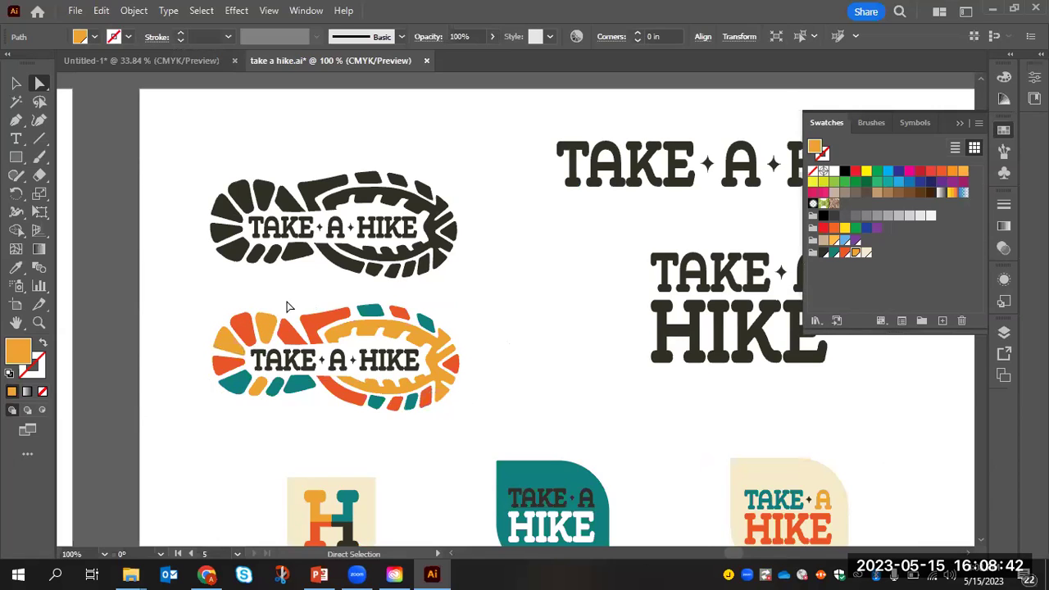
{"action": "scroll", "coordinate": [555, 386], "scroll_direction": "up", "scroll_amount": 5}
{"action": "scroll", "coordinate": [541, 373], "scroll_direction": "up", "scroll_amount": 4}
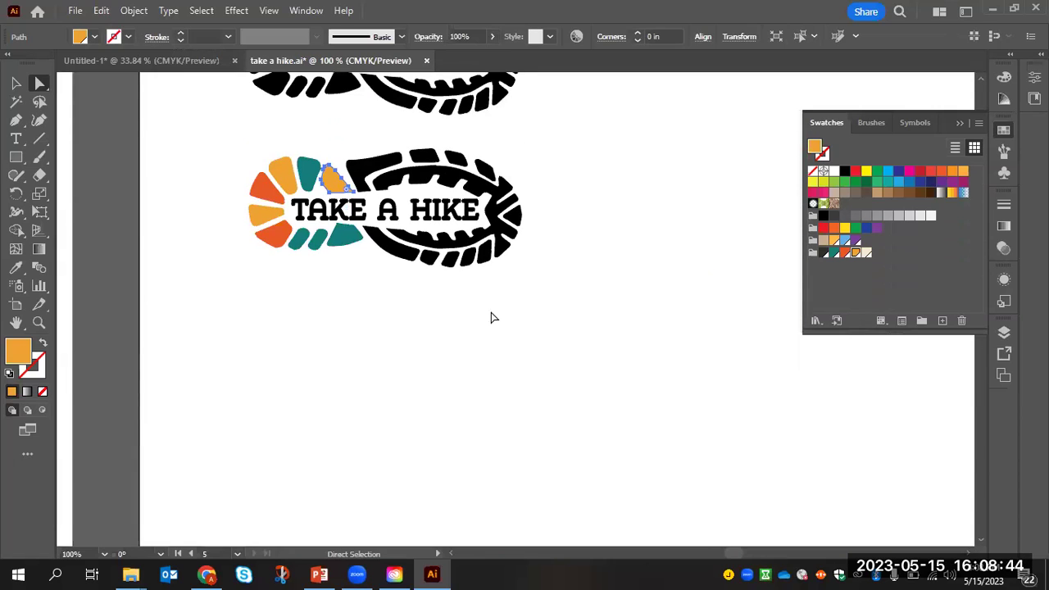
{"action": "left_click", "coordinate": [576, 370]}
{"action": "scroll", "coordinate": [576, 369], "scroll_direction": "down", "scroll_amount": 2}
{"action": "scroll", "coordinate": [576, 369], "scroll_direction": "down", "scroll_amount": 6}
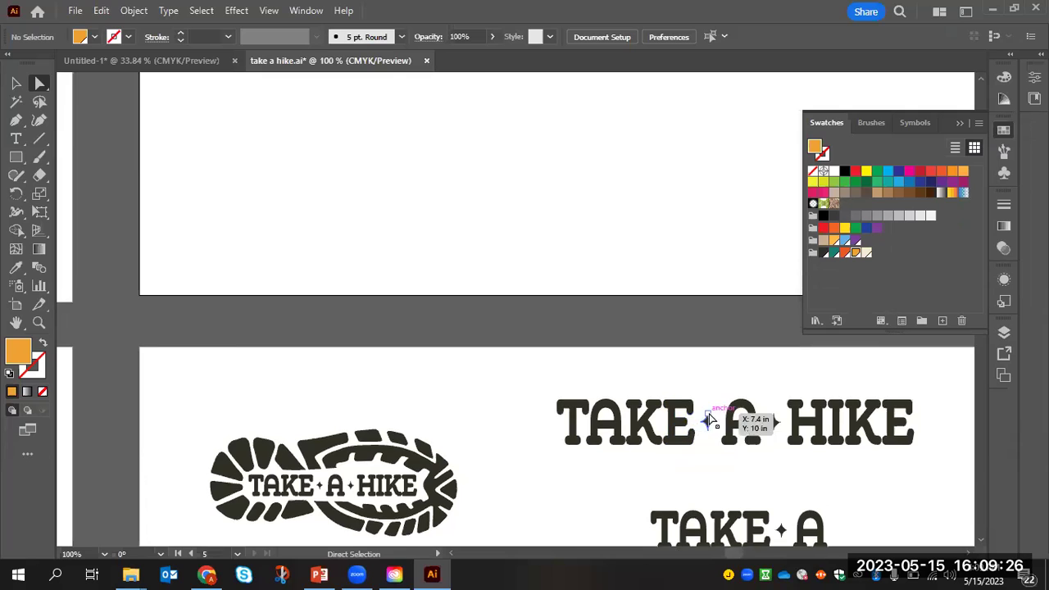
{"action": "scroll", "coordinate": [704, 417], "scroll_direction": "up", "scroll_amount": 5}
{"action": "scroll", "coordinate": [590, 375], "scroll_direction": "up", "scroll_amount": 1}
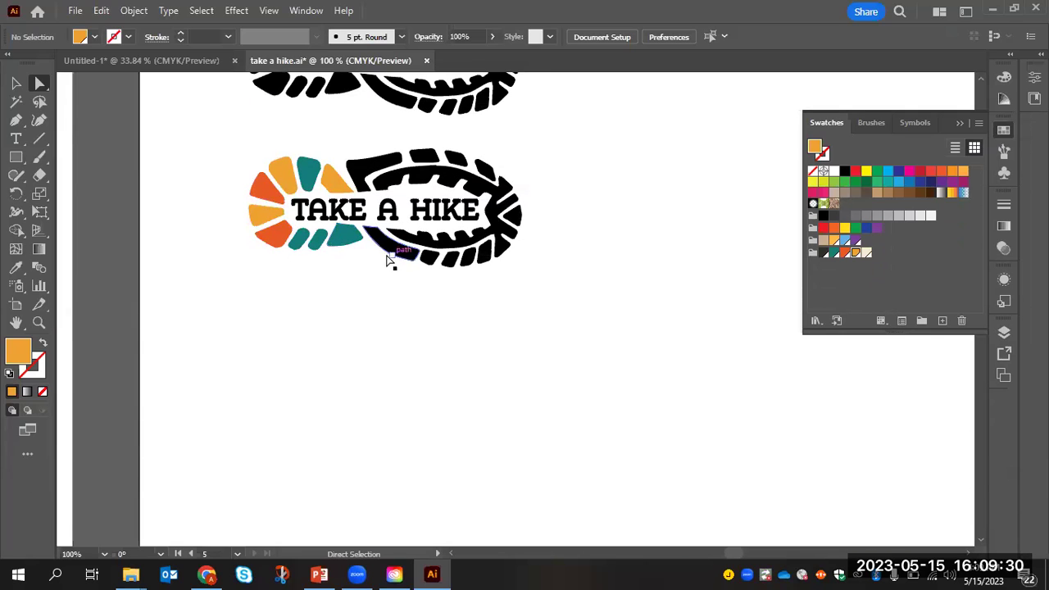
- Draw a closed four-pointed star freehand with the Pencil tool between "TAKE" and "A" in the coloured logo
{"action": "scroll", "coordinate": [385, 238], "scroll_direction": "up", "scroll_amount": 2}
{"action": "scroll", "coordinate": [388, 238], "scroll_direction": "up", "scroll_amount": 1}
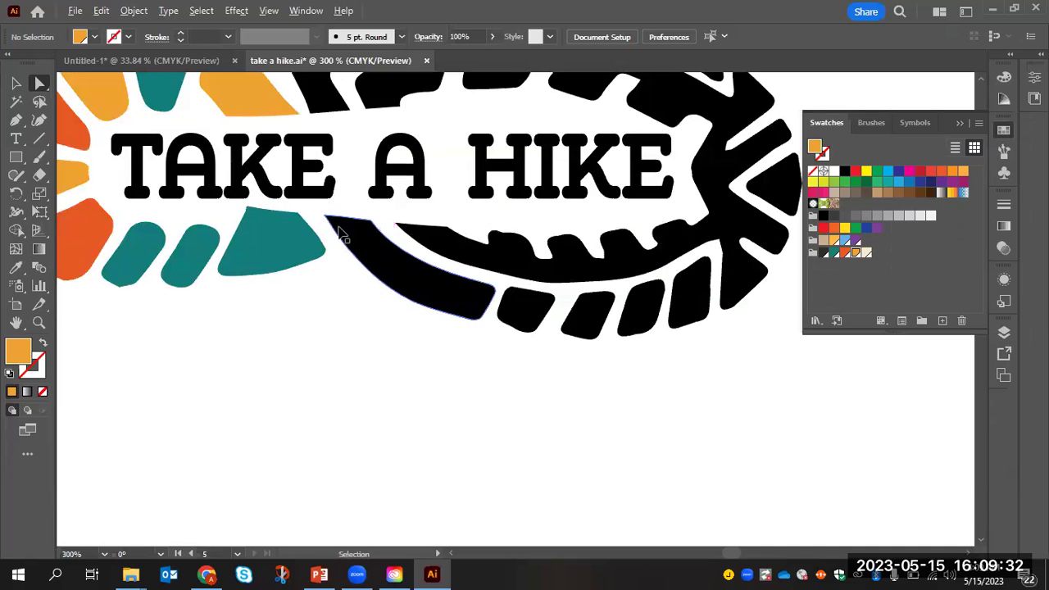
{"action": "scroll", "coordinate": [351, 193], "scroll_direction": "up", "scroll_amount": 1}
{"action": "scroll", "coordinate": [382, 175], "scroll_direction": "up", "scroll_amount": 1}
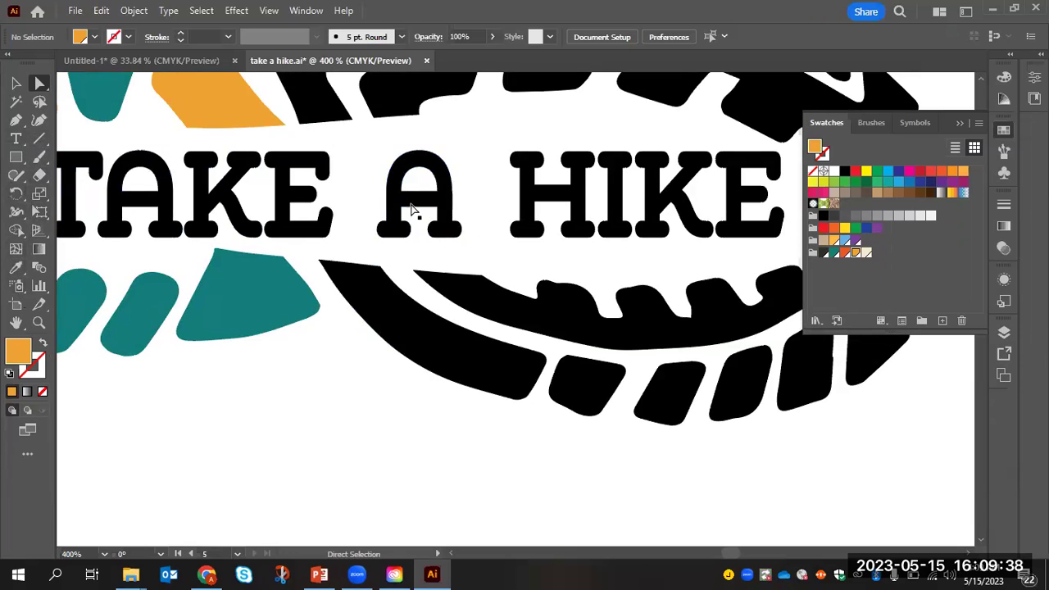
{"action": "scroll", "coordinate": [398, 216], "scroll_direction": "up", "scroll_amount": 1}
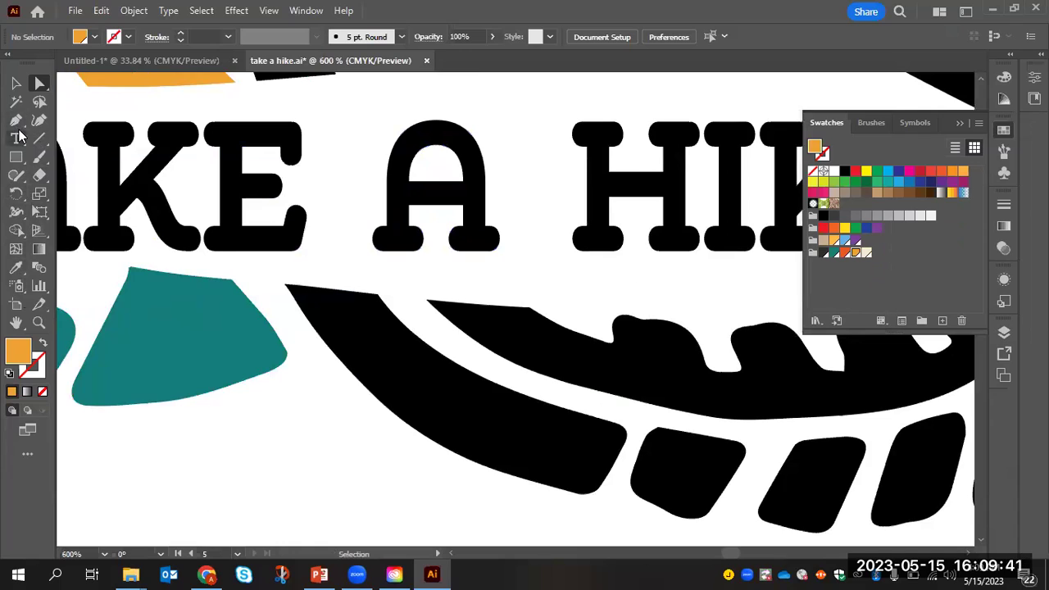
{"action": "left_click", "coordinate": [18, 175]}
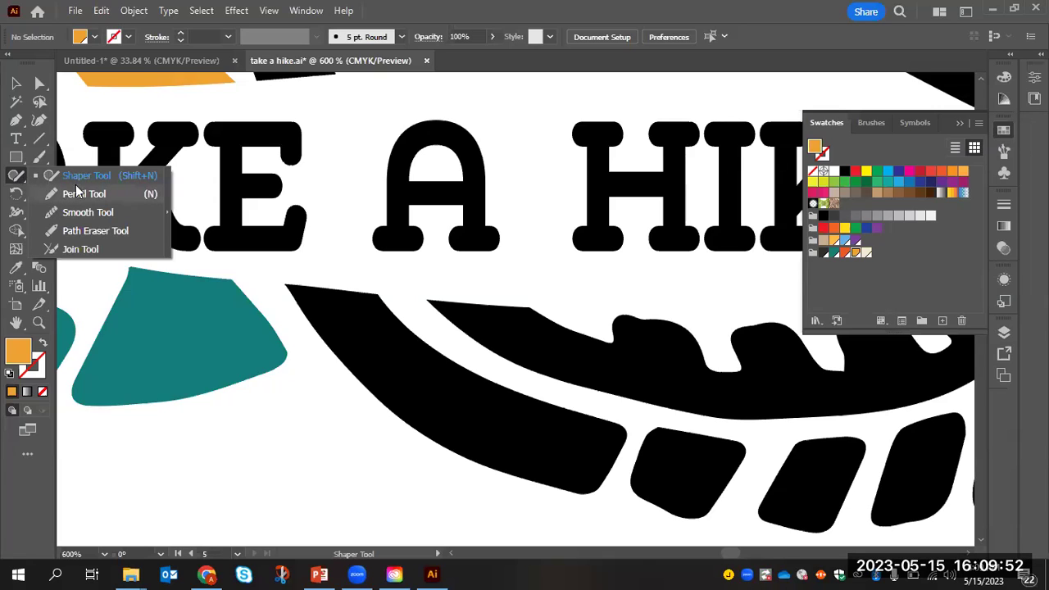
{"action": "left_click", "coordinate": [20, 175]}
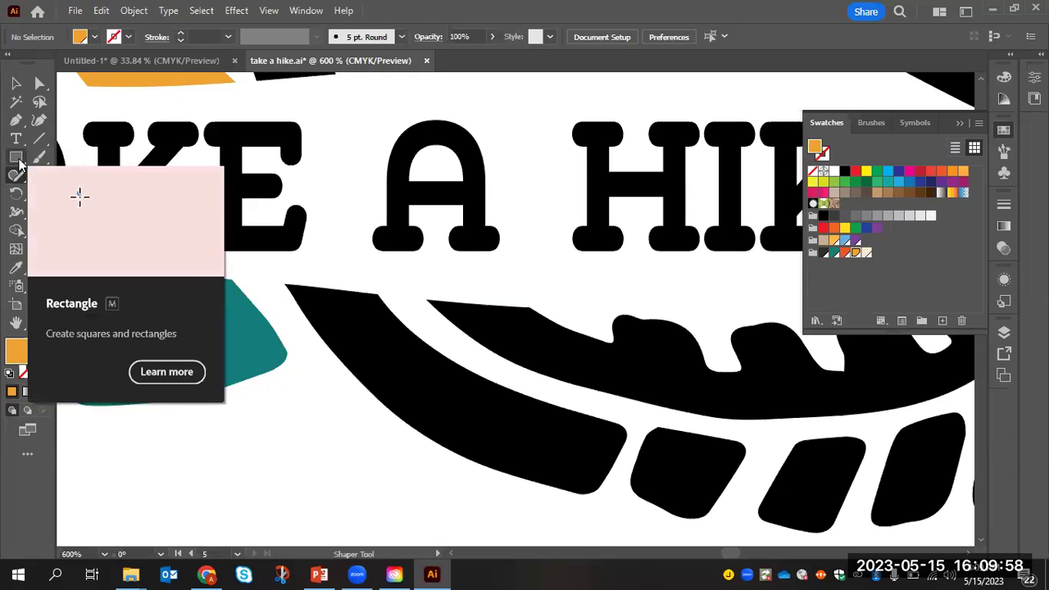
{"action": "left_click", "coordinate": [16, 176]}
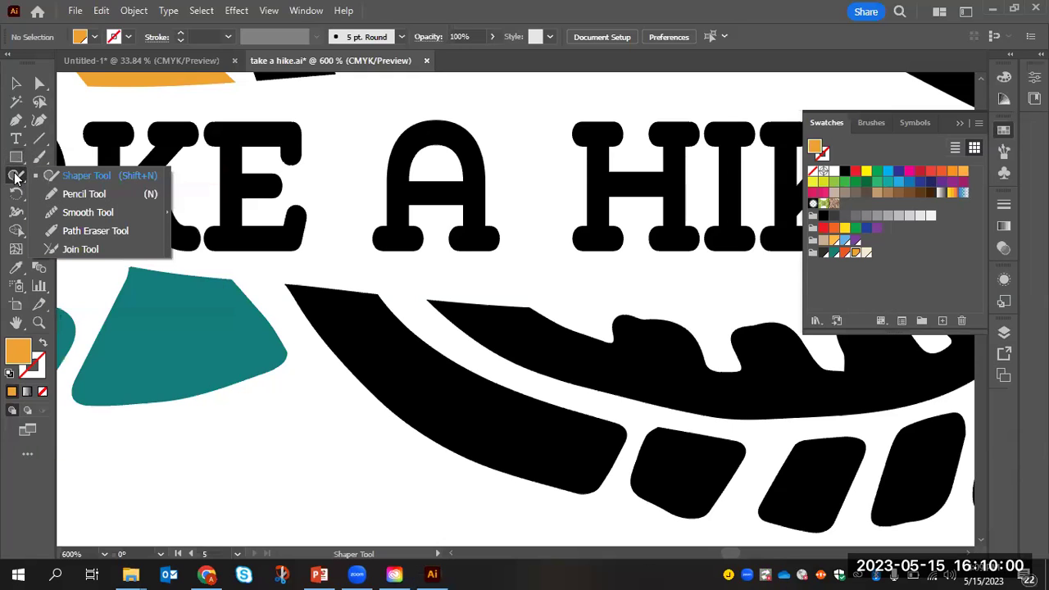
{"action": "left_click", "coordinate": [79, 194]}
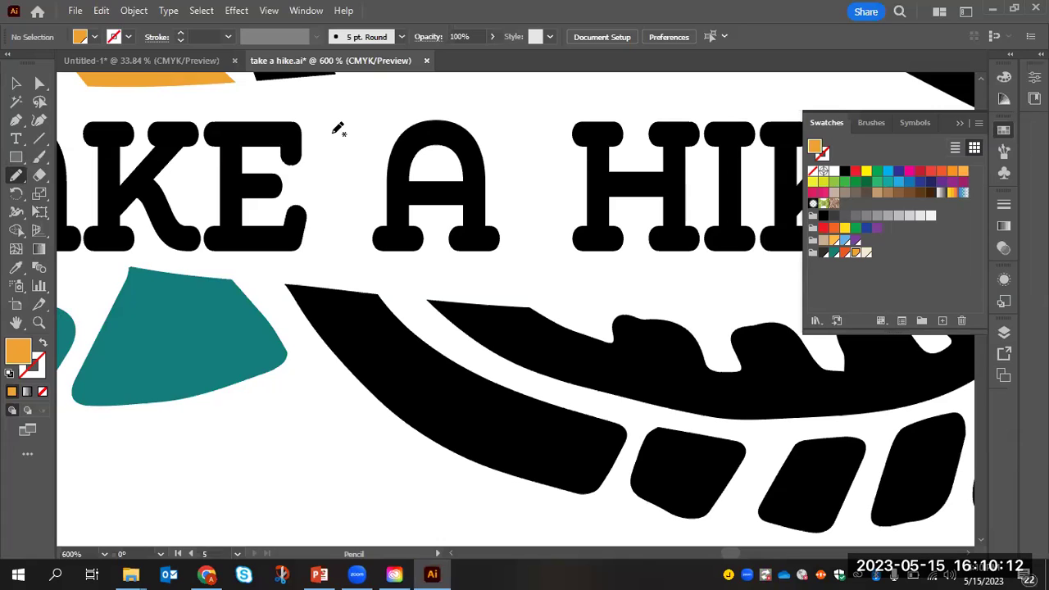
{"action": "mouse_move", "coordinate": [335, 140]}
{"action": "left_mouse_down"}
{"action": "mouse_move", "coordinate": [309, 173]}
{"action": "mouse_move", "coordinate": [324, 179]}
{"action": "mouse_move", "coordinate": [338, 218]}
{"action": "mouse_move", "coordinate": [340, 194]}
{"action": "mouse_move", "coordinate": [368, 177]}
{"action": "mouse_move", "coordinate": [336, 139]}
{"action": "left_mouse_up"}
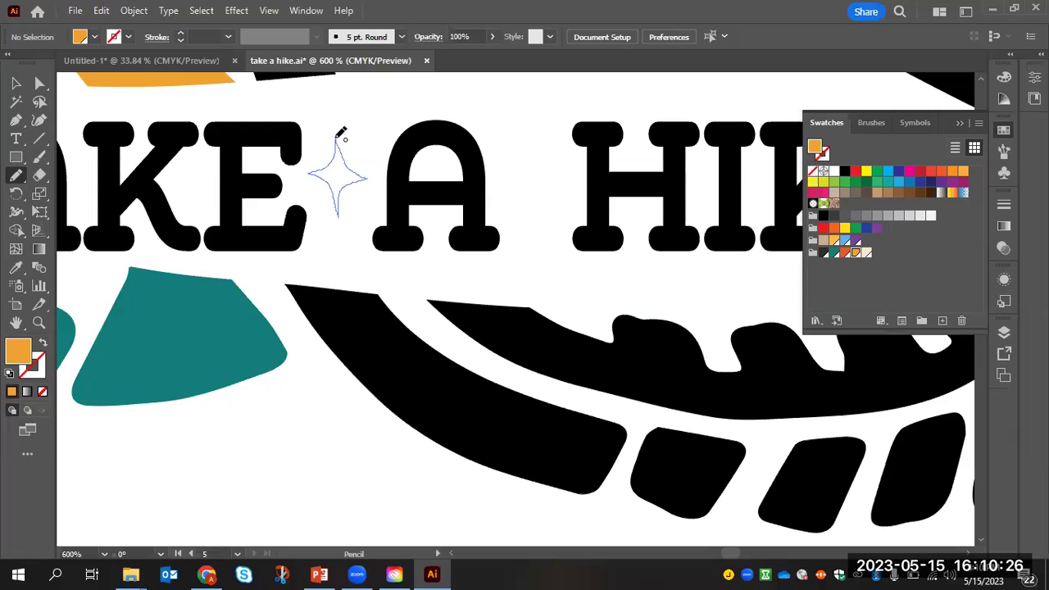
{"action": "left_click_drag", "start_coordinate": [336, 139], "coordinate": [336, 139]}
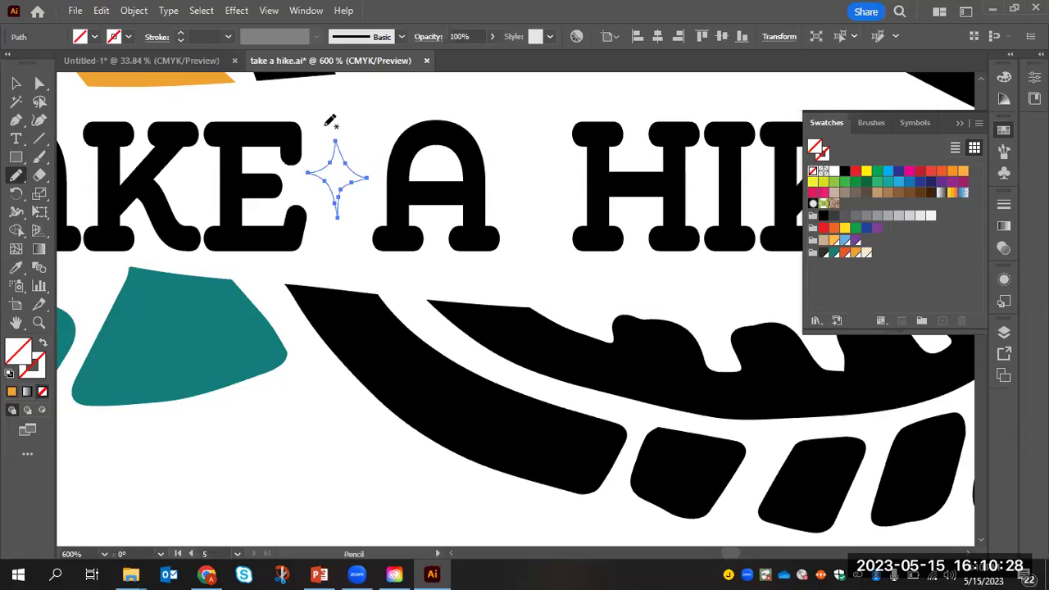
- Fill the hand-drawn star with the dark charcoal swatch from the logo's custom colour group
{"action": "left_click", "coordinate": [97, 41]}
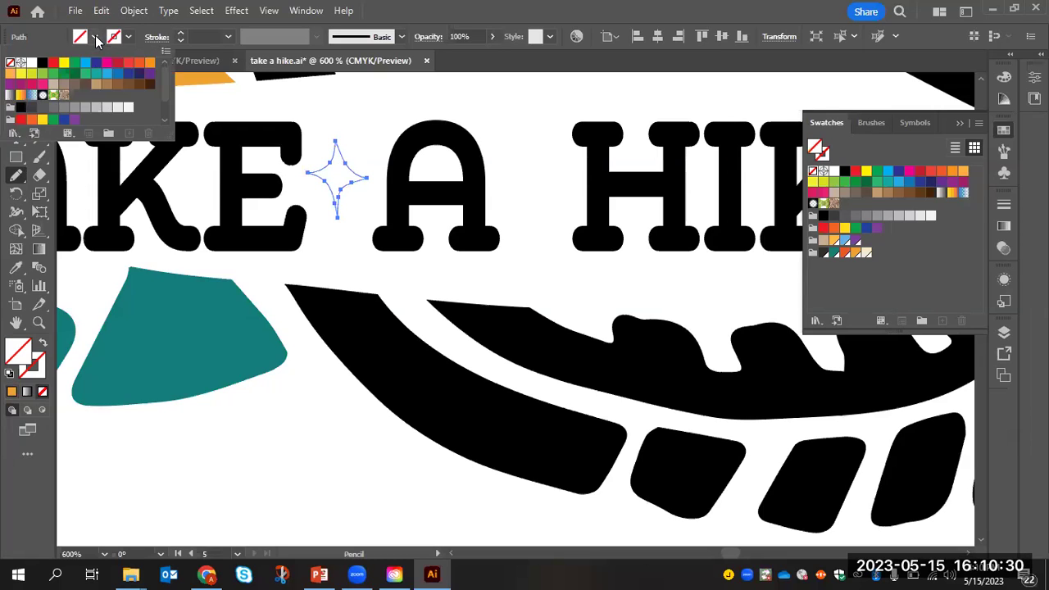
{"action": "scroll", "coordinate": [8, 119], "scroll_direction": "down", "scroll_amount": 2}
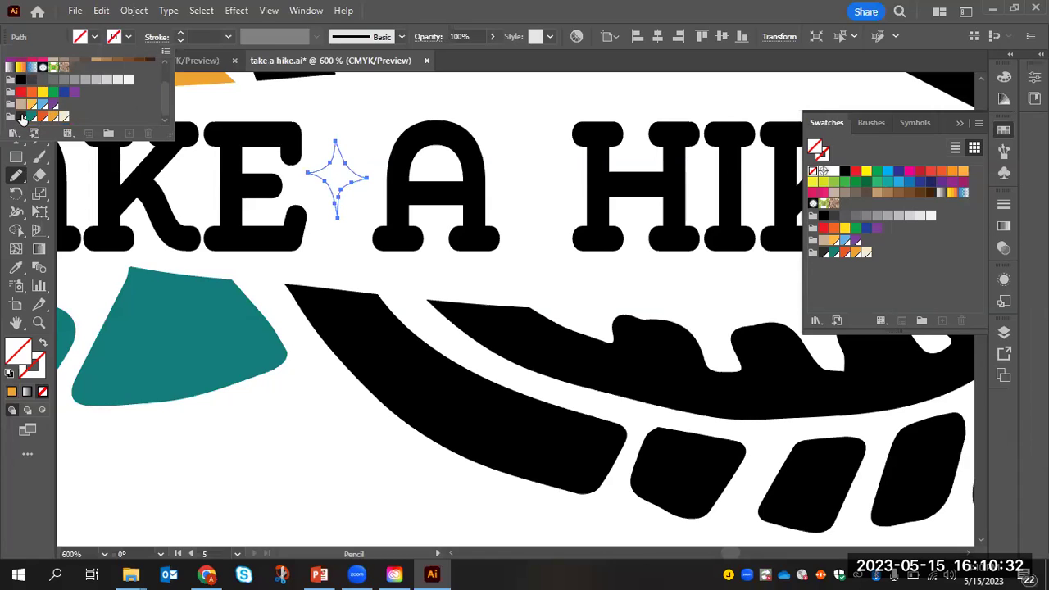
{"action": "left_click", "coordinate": [21, 117]}
{"action": "left_click", "coordinate": [363, 117]}
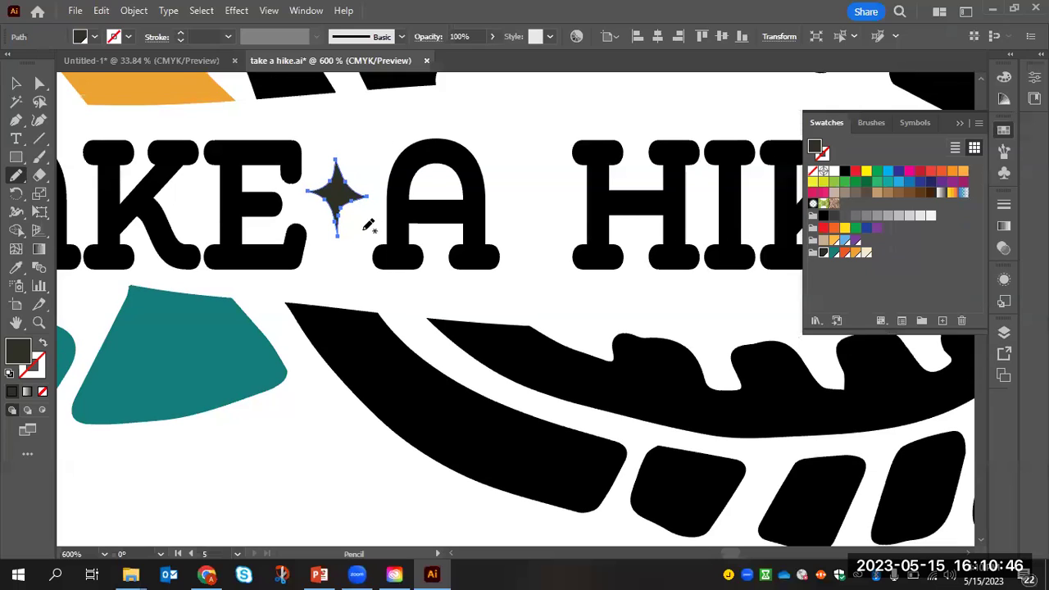
{"action": "scroll", "coordinate": [355, 218], "scroll_direction": "up", "scroll_amount": 3}
{"action": "scroll", "coordinate": [360, 189], "scroll_direction": "up", "scroll_amount": 2}
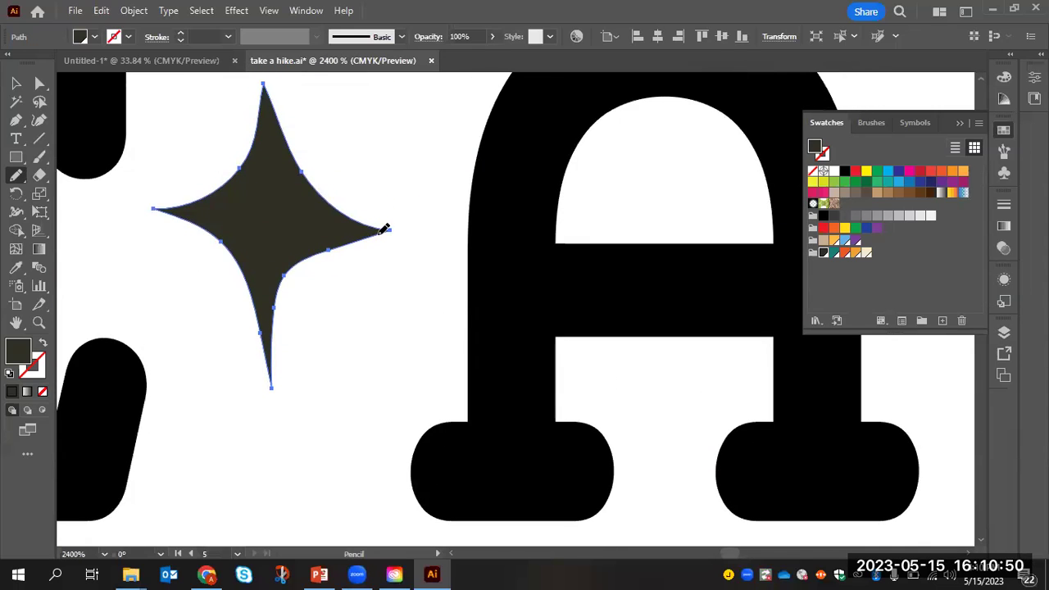
- Redraw the star's lower-right and upper-right edges with the Pencil tool into cleaner concave curves
{"action": "mouse_move", "coordinate": [383, 230]}
{"action": "left_mouse_down"}
{"action": "mouse_move", "coordinate": [336, 243]}
{"action": "mouse_move", "coordinate": [300, 273]}
{"action": "mouse_move", "coordinate": [274, 378]}
{"action": "left_mouse_up"}
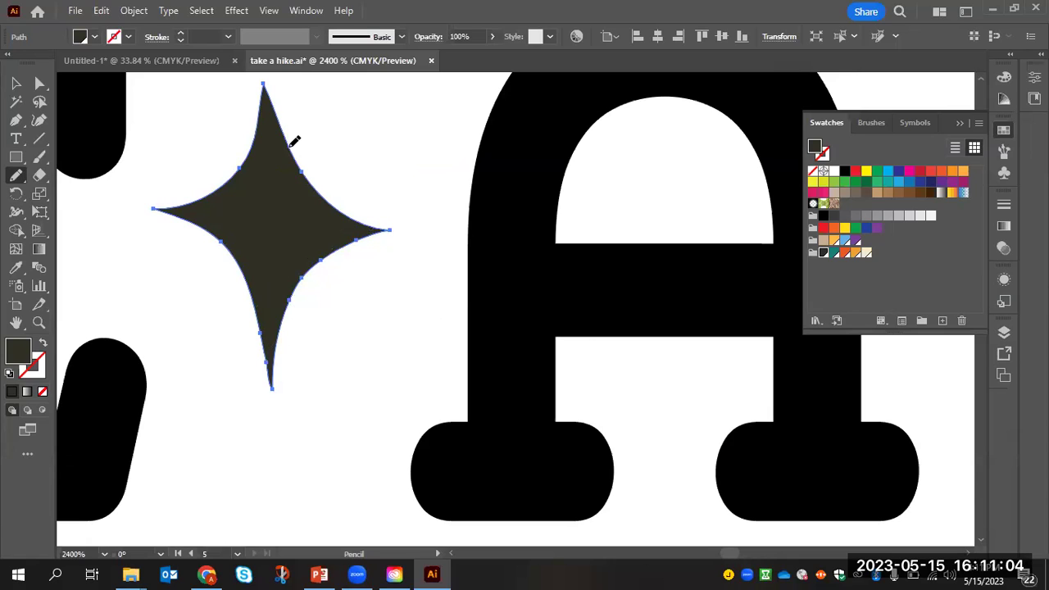
{"action": "left_click_drag", "start_coordinate": [287, 135], "coordinate": [390, 106]}
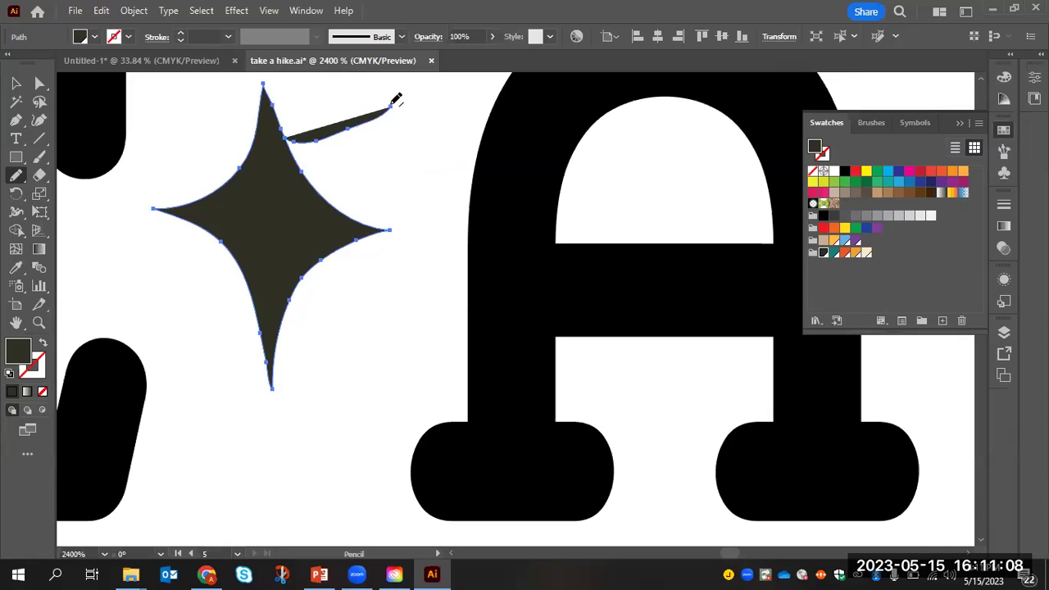
{"action": "key", "text": "ctrl+z"}
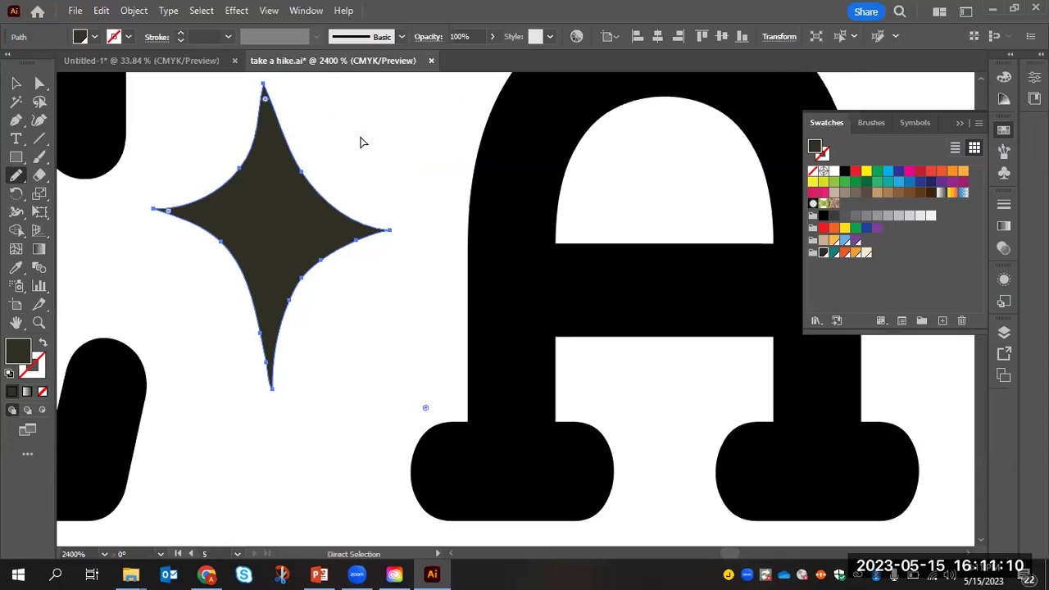
{"action": "mouse_move", "coordinate": [273, 121]}
{"action": "left_mouse_down"}
{"action": "mouse_move", "coordinate": [295, 177]}
{"action": "mouse_move", "coordinate": [331, 211]}
{"action": "mouse_move", "coordinate": [365, 222]}
{"action": "left_mouse_up"}
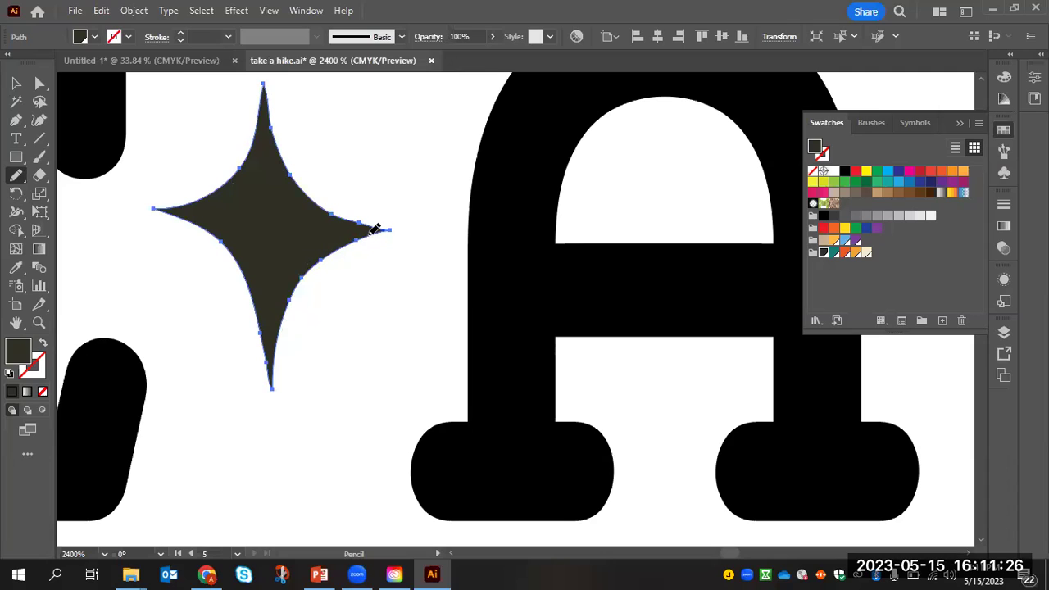
- Smooth the star's lower-right edge with the Smooth tool until it forms one even curve between the two points
{"action": "left_click", "coordinate": [16, 177]}
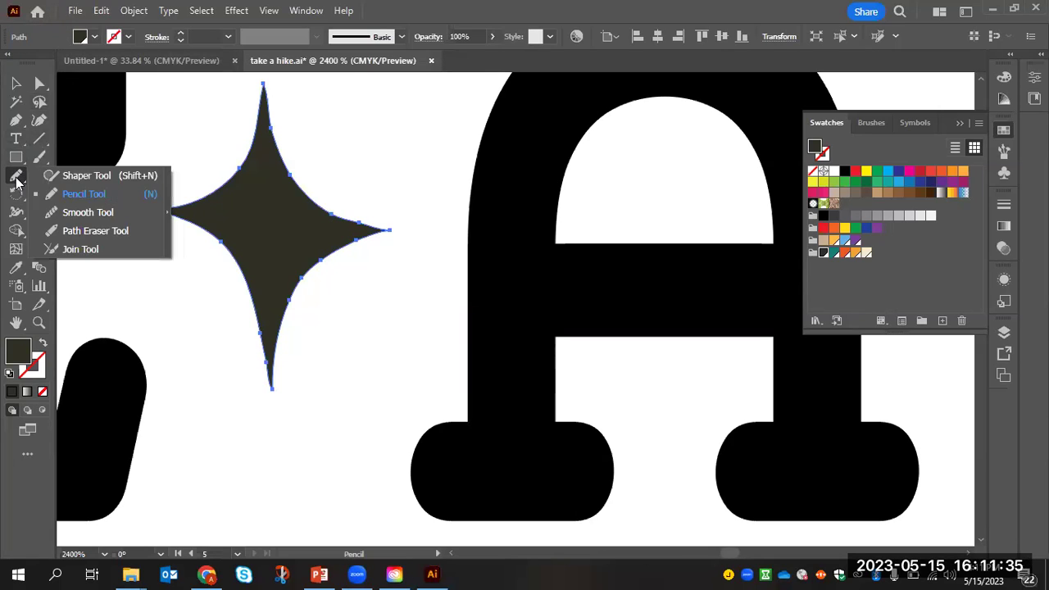
{"action": "left_click", "coordinate": [78, 215]}
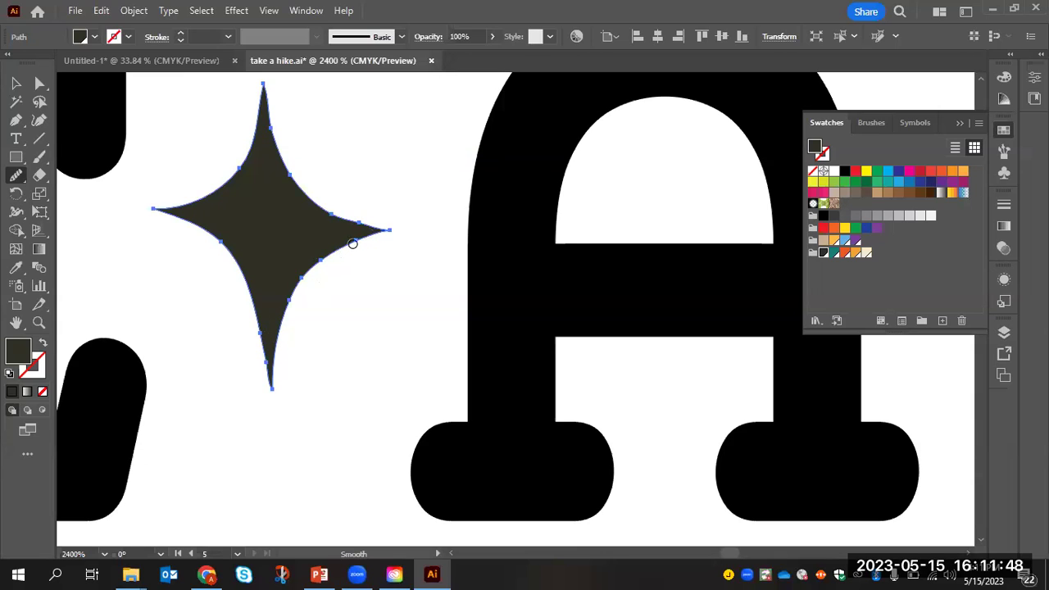
{"action": "mouse_move", "coordinate": [356, 239]}
{"action": "left_mouse_down"}
{"action": "mouse_move", "coordinate": [309, 269]}
{"action": "mouse_move", "coordinate": [281, 327]}
{"action": "mouse_move", "coordinate": [275, 367]}
{"action": "left_mouse_up"}
{"action": "mouse_move", "coordinate": [368, 239]}
{"action": "left_mouse_down"}
{"action": "mouse_move", "coordinate": [344, 247]}
{"action": "mouse_move", "coordinate": [276, 324]}
{"action": "mouse_move", "coordinate": [292, 314]}
{"action": "left_mouse_up"}
{"action": "mouse_move", "coordinate": [354, 242]}
{"action": "left_mouse_down"}
{"action": "mouse_move", "coordinate": [299, 294]}
{"action": "mouse_move", "coordinate": [283, 329]}
{"action": "left_mouse_up"}
{"action": "mouse_move", "coordinate": [273, 359]}
{"action": "left_mouse_down"}
{"action": "mouse_move", "coordinate": [284, 311]}
{"action": "mouse_move", "coordinate": [343, 238]}
{"action": "mouse_move", "coordinate": [366, 235]}
{"action": "mouse_move", "coordinate": [361, 253]}
{"action": "left_mouse_up"}
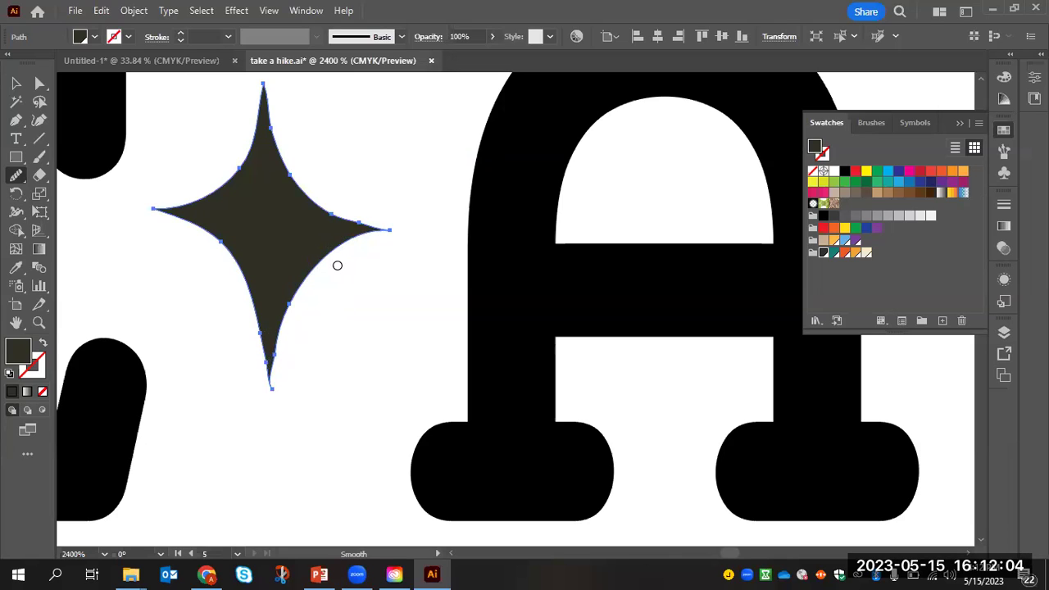
{"action": "key", "text": "ctrl+z"}
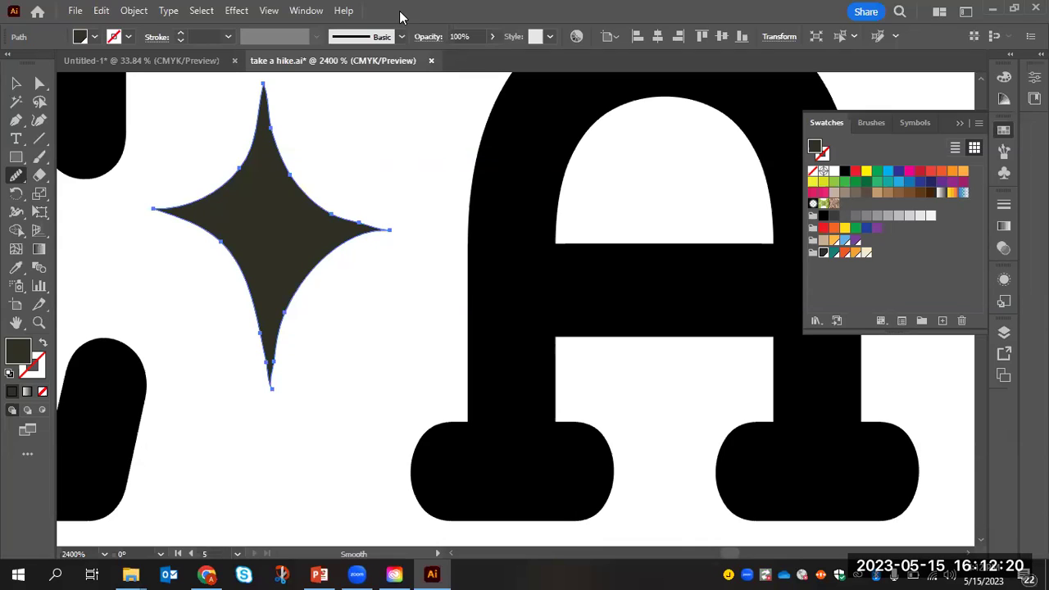
- Duplicate the charcoal star and place the copy between "A" and "HIKE" in the coloured logo
{"action": "scroll", "coordinate": [408, 218], "scroll_direction": "down", "scroll_amount": 2}
{"action": "scroll", "coordinate": [419, 259], "scroll_direction": "down", "scroll_amount": 3}
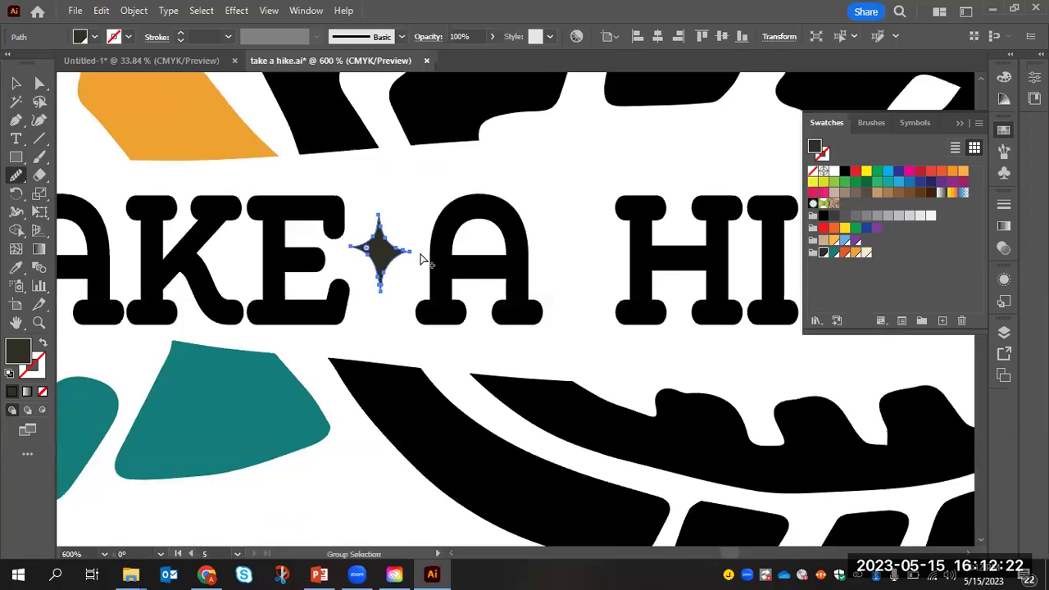
{"action": "key", "text": "v"}
{"action": "key", "text": "a"}
{"action": "key", "text": "ctrl+v"}
{"action": "key", "text": "v"}
{"action": "left_click_drag", "start_coordinate": [514, 305], "coordinate": [527, 257]}
{"action": "left_click", "coordinate": [566, 208]}
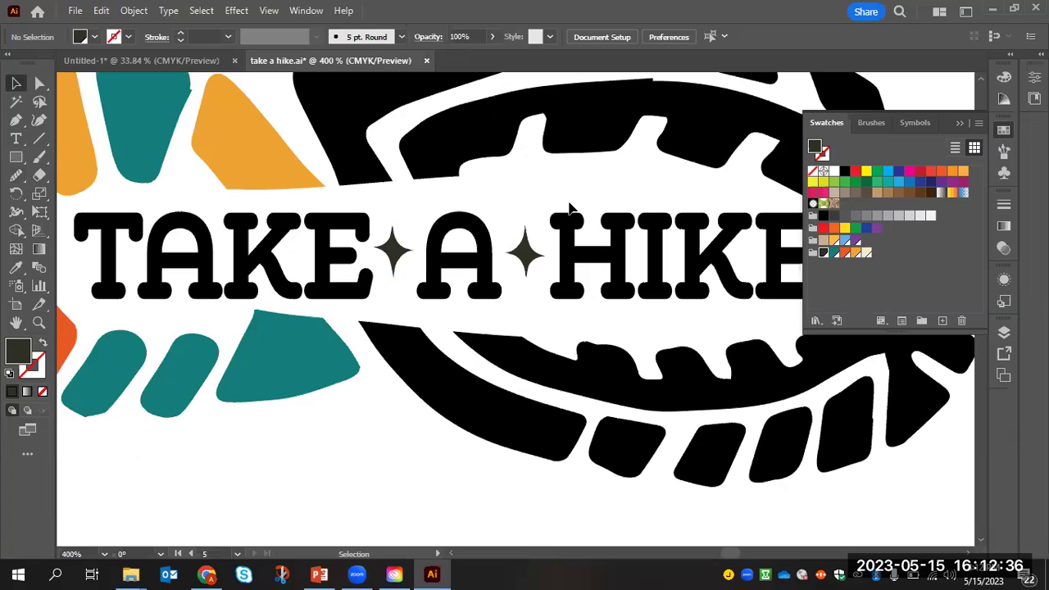
- Compare the starred boot print logo with the finished logo and wordmark versions on the artboard below
{"action": "scroll", "coordinate": [652, 238], "scroll_direction": "down", "scroll_amount": 3}
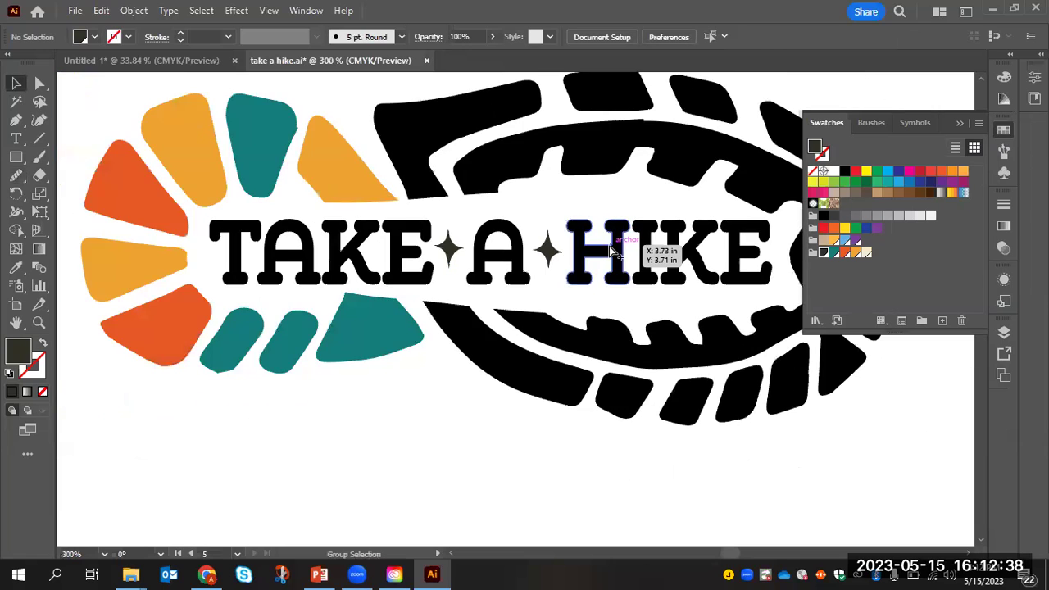
{"action": "left_click", "coordinate": [959, 123]}
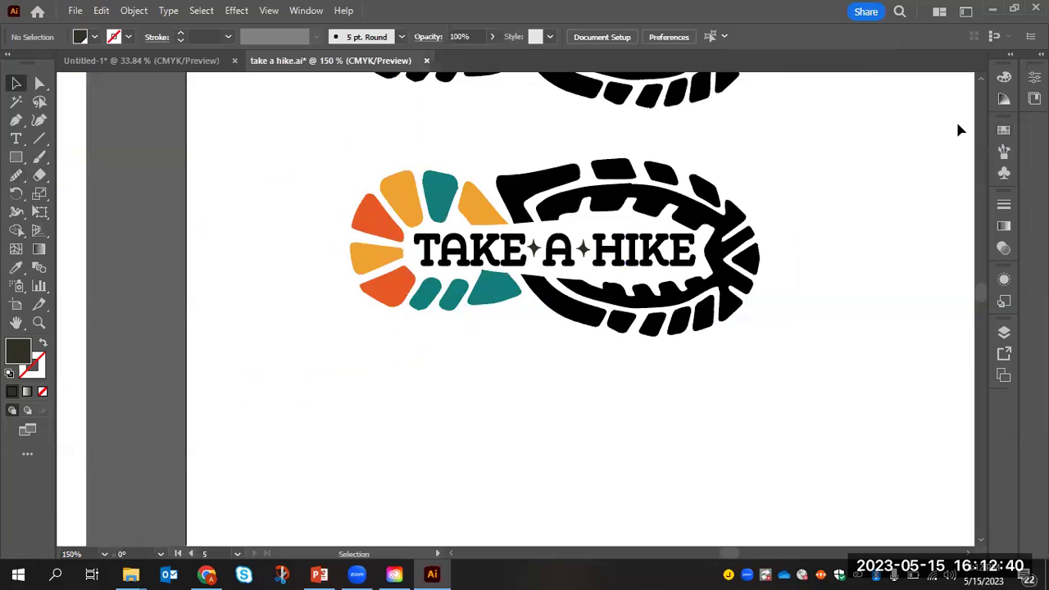
{"action": "scroll", "coordinate": [920, 278], "scroll_direction": "down", "scroll_amount": 2}
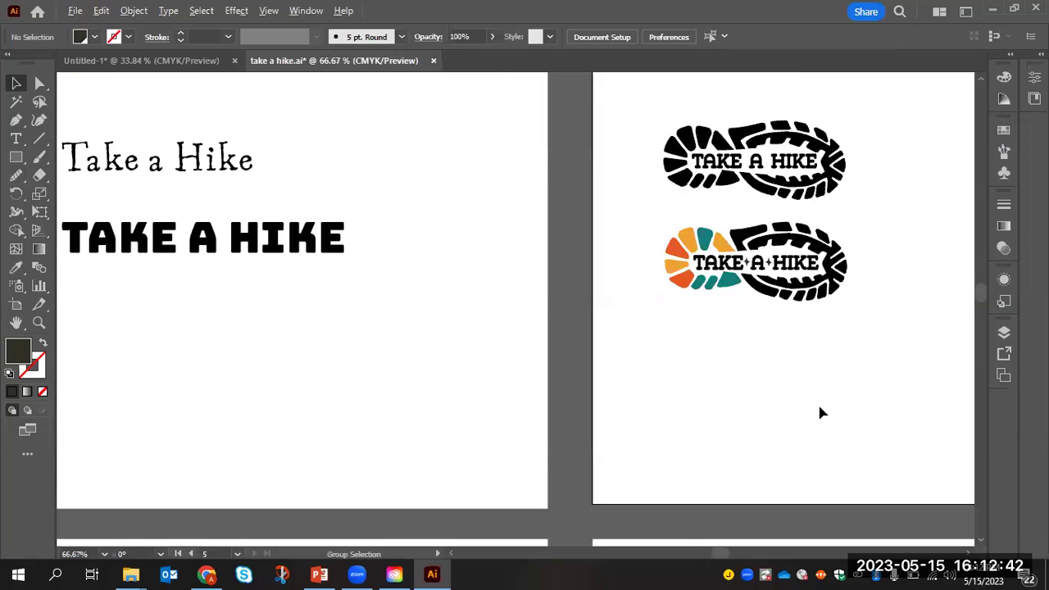
{"action": "left_click_drag", "start_coordinate": [817, 412], "coordinate": [534, 237]}
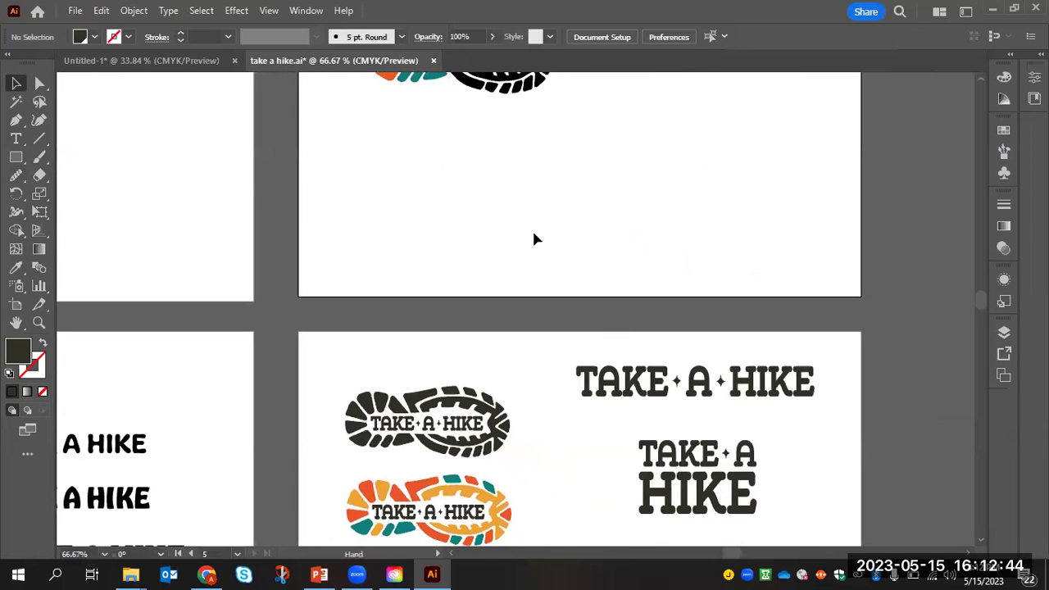
{"action": "left_click_drag", "start_coordinate": [632, 287], "coordinate": [574, 179]}
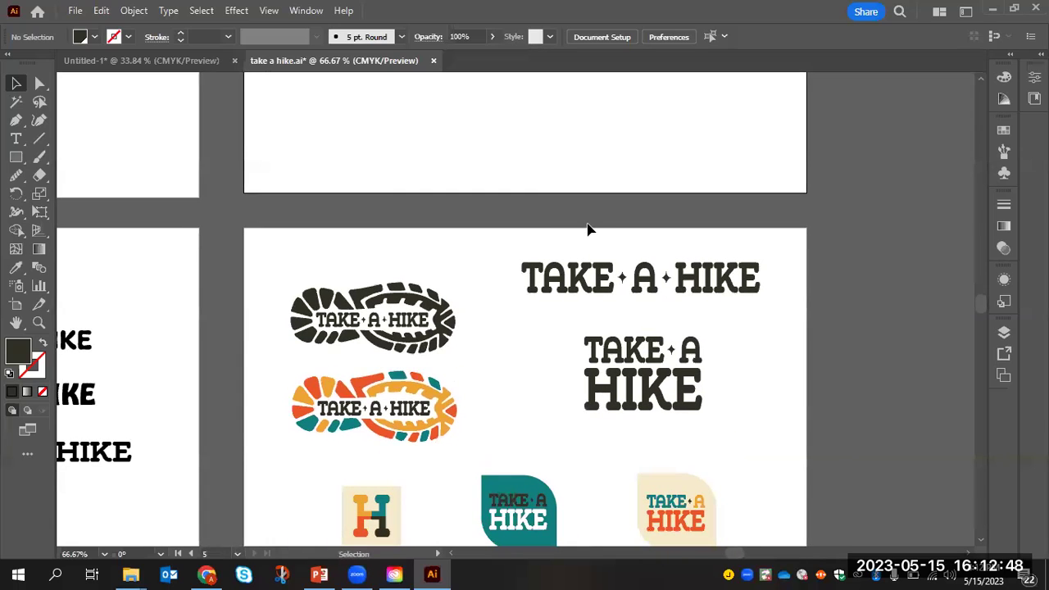
{"action": "scroll", "coordinate": [588, 230], "scroll_direction": "down", "scroll_amount": 2}
{"action": "scroll", "coordinate": [583, 246], "scroll_direction": "up", "scroll_amount": 7}
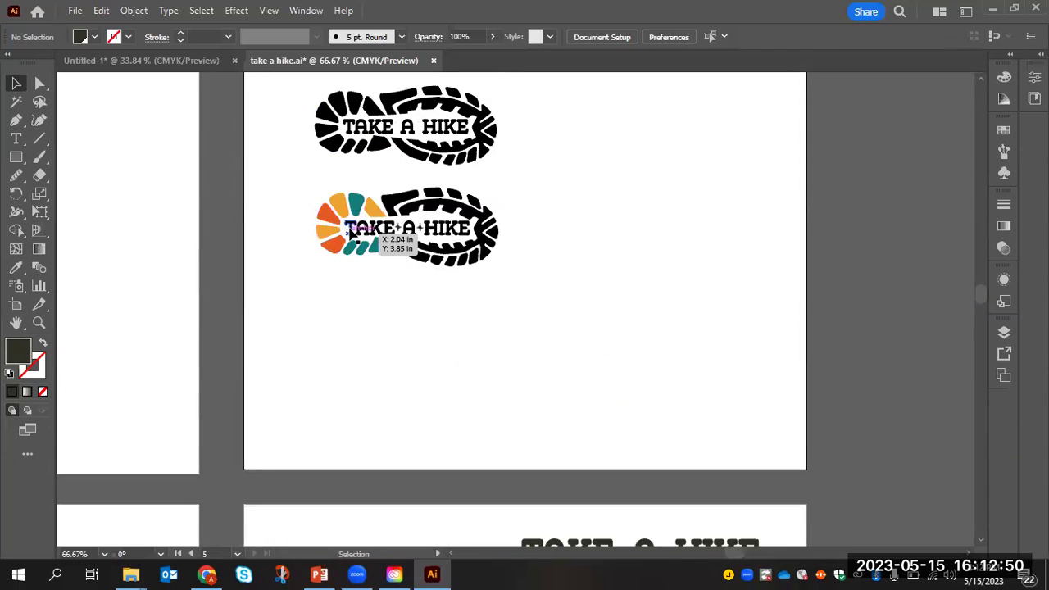
- Ungroup the partly coloured boot print logo
{"action": "left_click", "coordinate": [382, 231]}
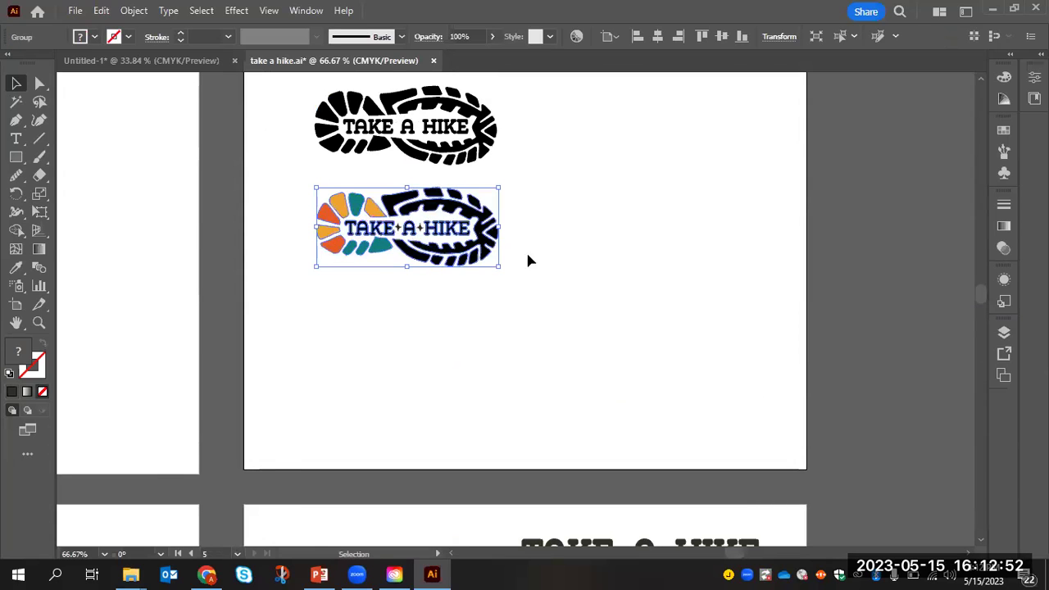
{"action": "scroll", "coordinate": [500, 256], "scroll_direction": "up", "scroll_amount": 3}
{"action": "left_click", "coordinate": [571, 291]}
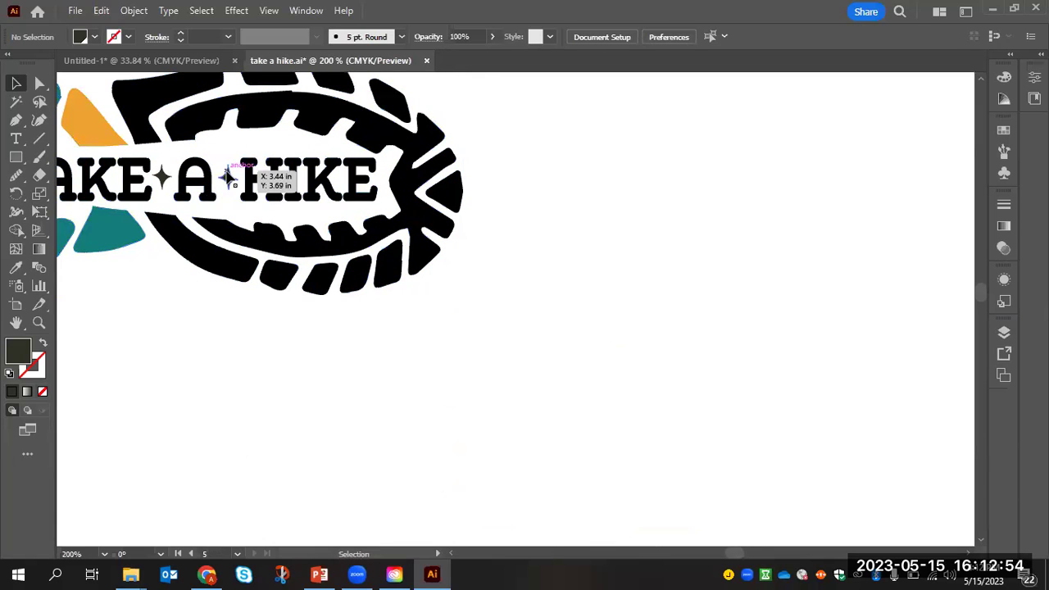
{"action": "left_click", "coordinate": [415, 202]}
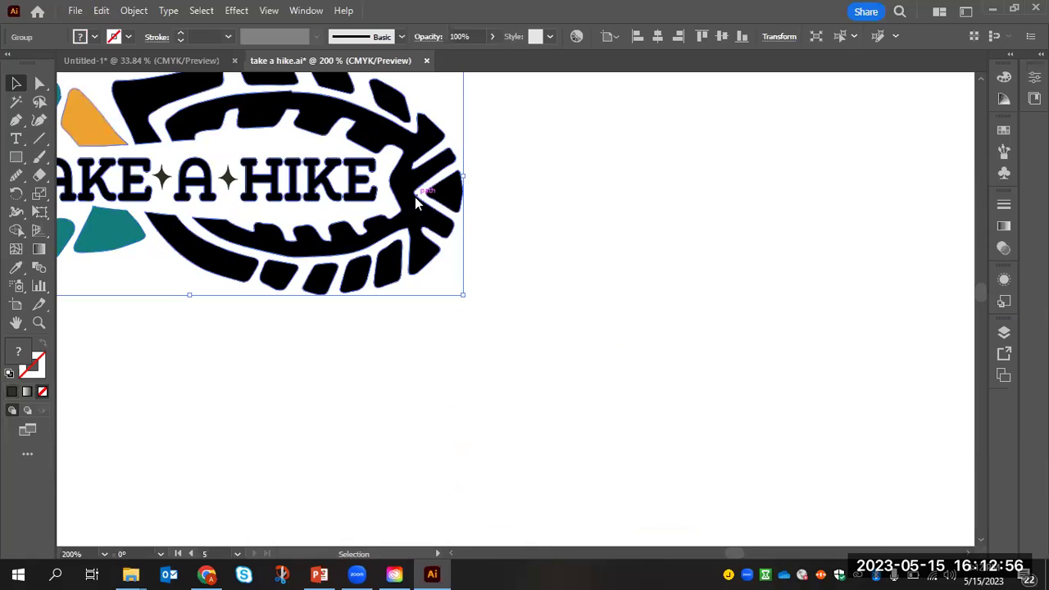
{"action": "right_click", "coordinate": [415, 197]}
{"action": "left_click", "coordinate": [475, 396]}
{"action": "left_click", "coordinate": [562, 265]}
- Duplicate the "TAKE A HIKE" lettering with its two stars and place the copy in the empty area below the coloured boot print
{"action": "left_click", "coordinate": [344, 197]}
{"action": "left_click", "coordinate": [228, 177], "text": "shift"}
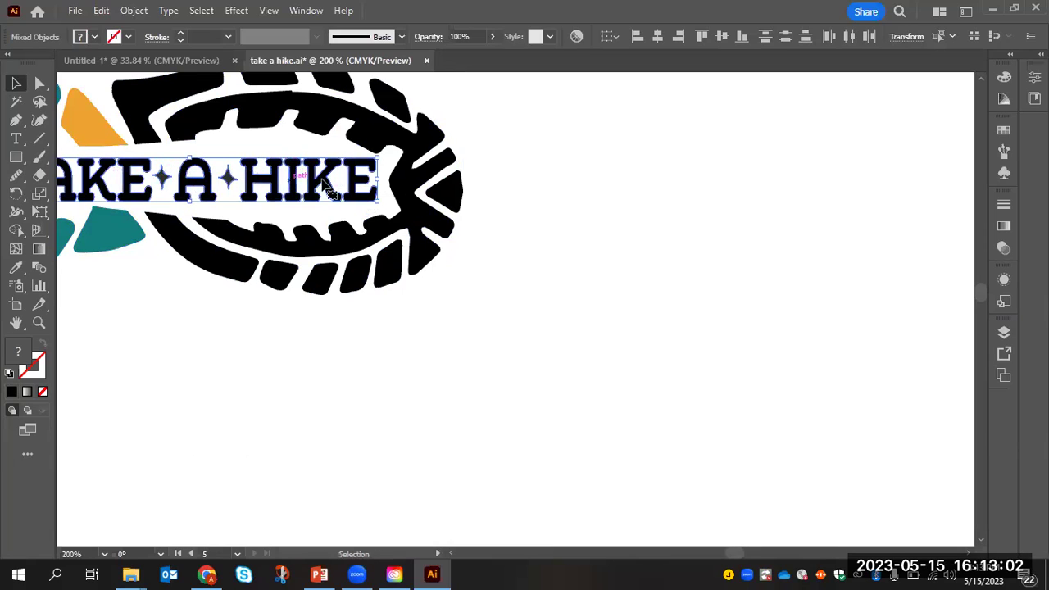
{"action": "key", "text": "a"}
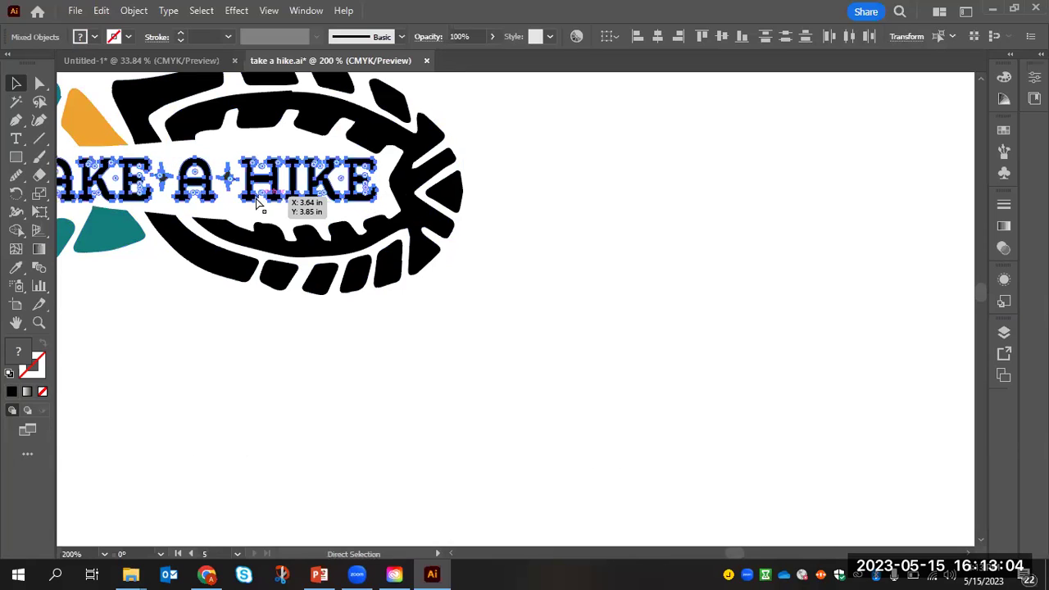
{"action": "key", "text": "ctrl+v"}
{"action": "key", "text": "v"}
{"action": "left_click_drag", "start_coordinate": [508, 324], "coordinate": [212, 403]}
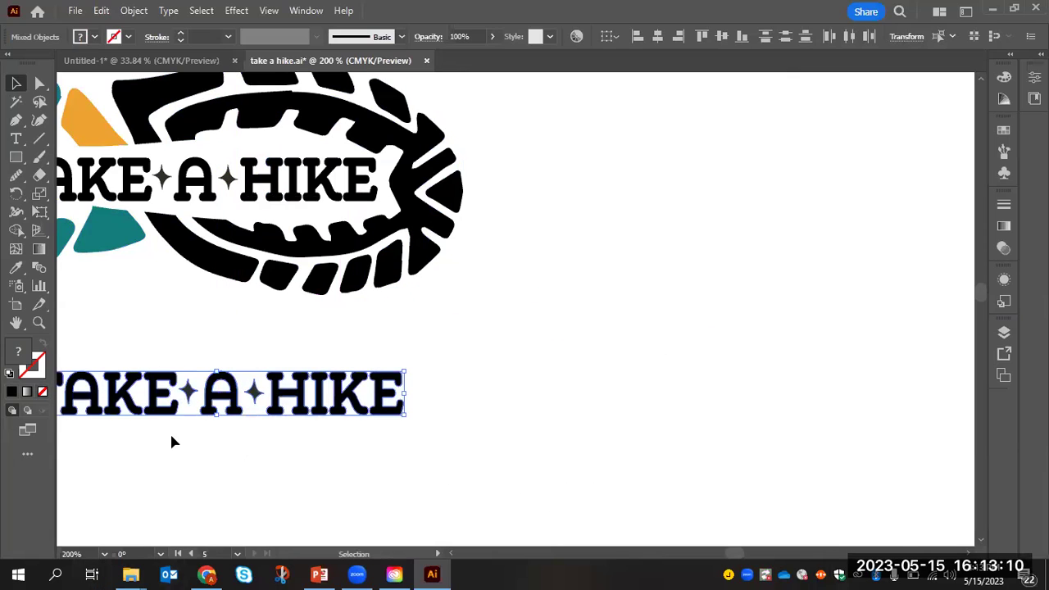
{"action": "key", "text": "space"}
{"action": "left_click_drag", "start_coordinate": [286, 444], "coordinate": [478, 391]}
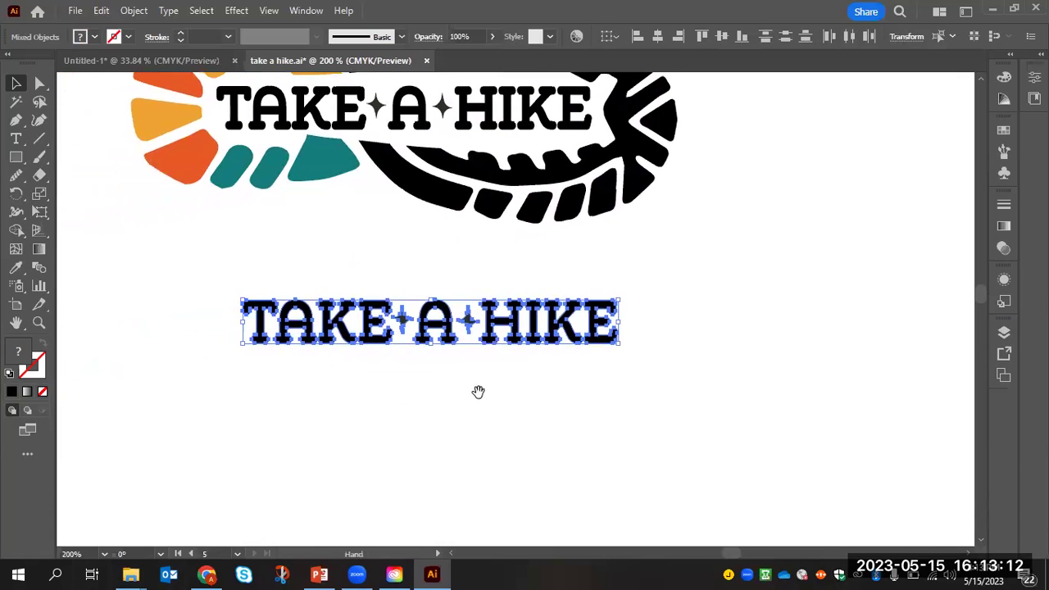
{"action": "left_click", "coordinate": [512, 324]}
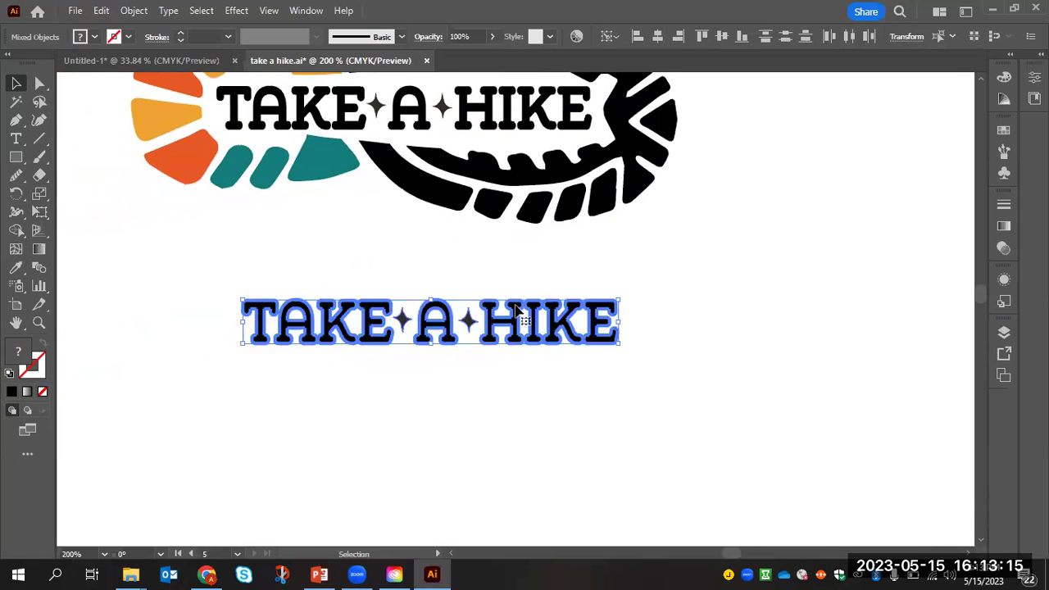
{"action": "left_click", "coordinate": [460, 284]}
{"action": "key", "text": "a"}
{"action": "left_click", "coordinate": [497, 324]}
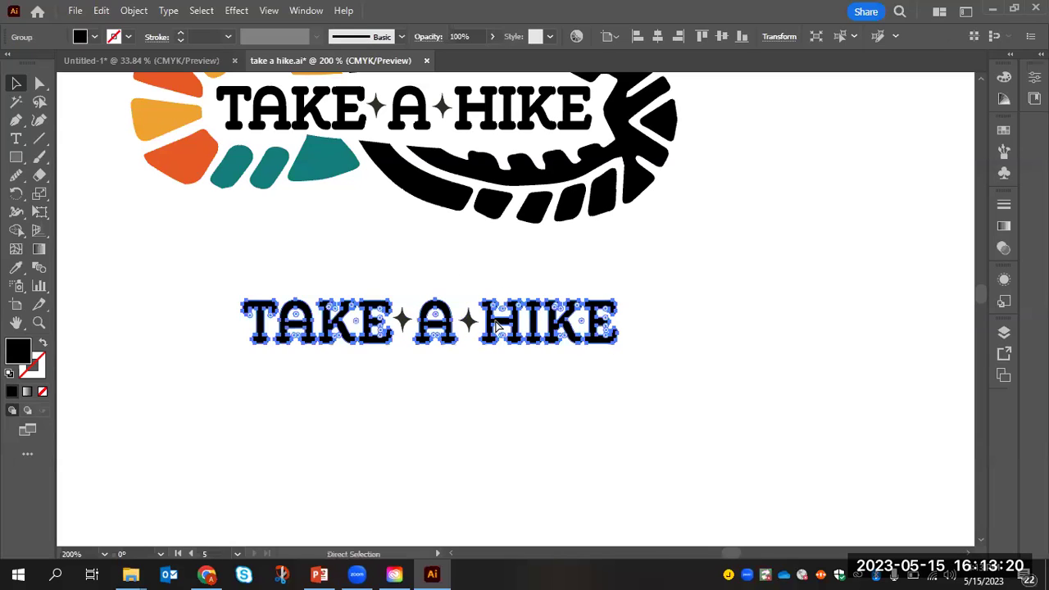
{"action": "left_click_drag", "start_coordinate": [501, 326], "coordinate": [552, 427]}
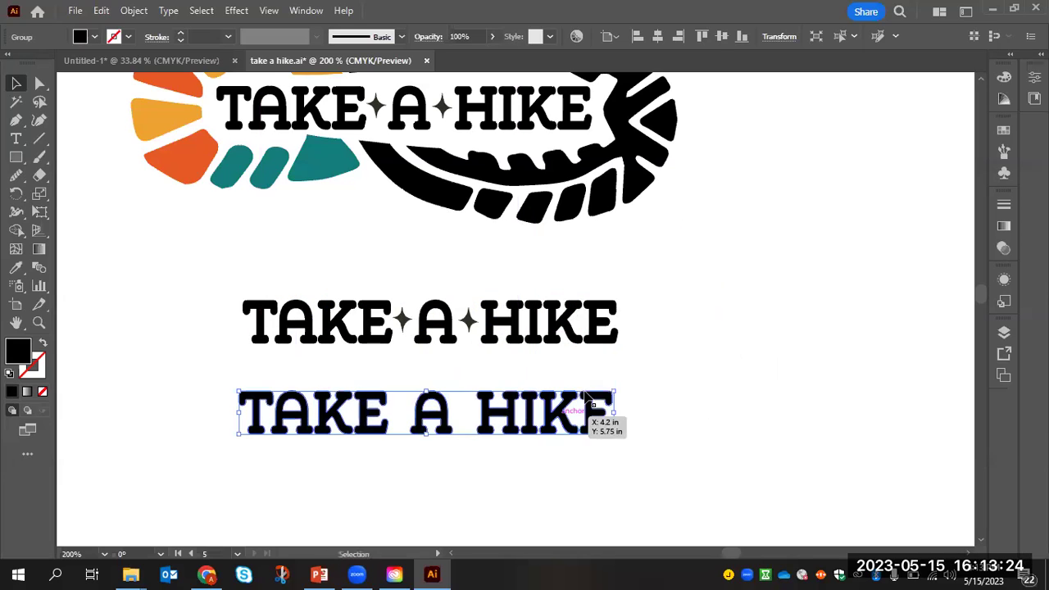
- Group the copied "TAKE A HIKE" lettering with its two stars
{"action": "left_click_drag", "start_coordinate": [398, 418], "coordinate": [402, 326]}
{"action": "left_click", "coordinate": [471, 323], "text": "shift"}
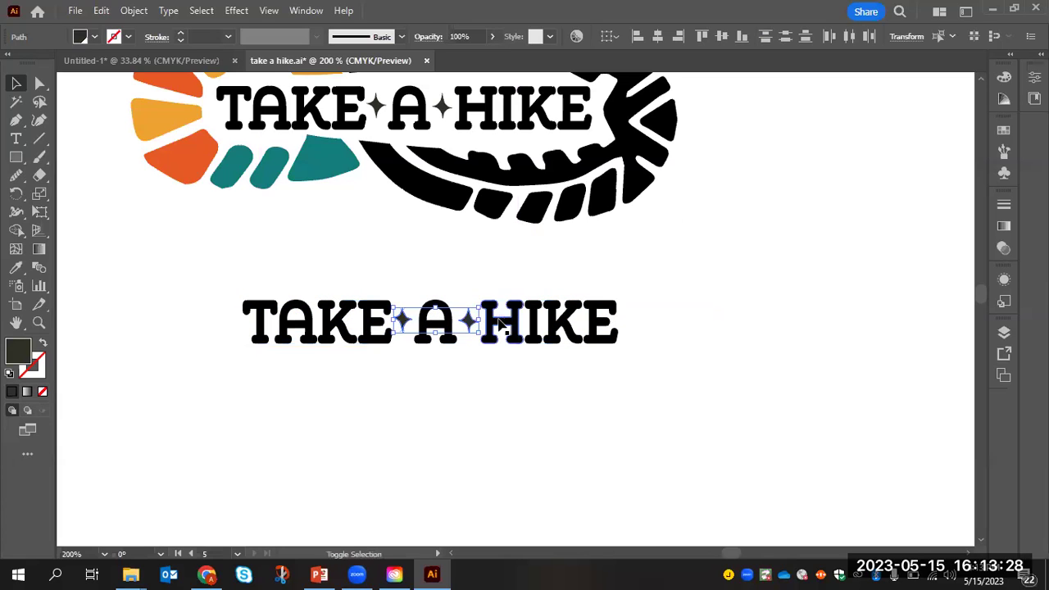
{"action": "right_click", "coordinate": [503, 324]}
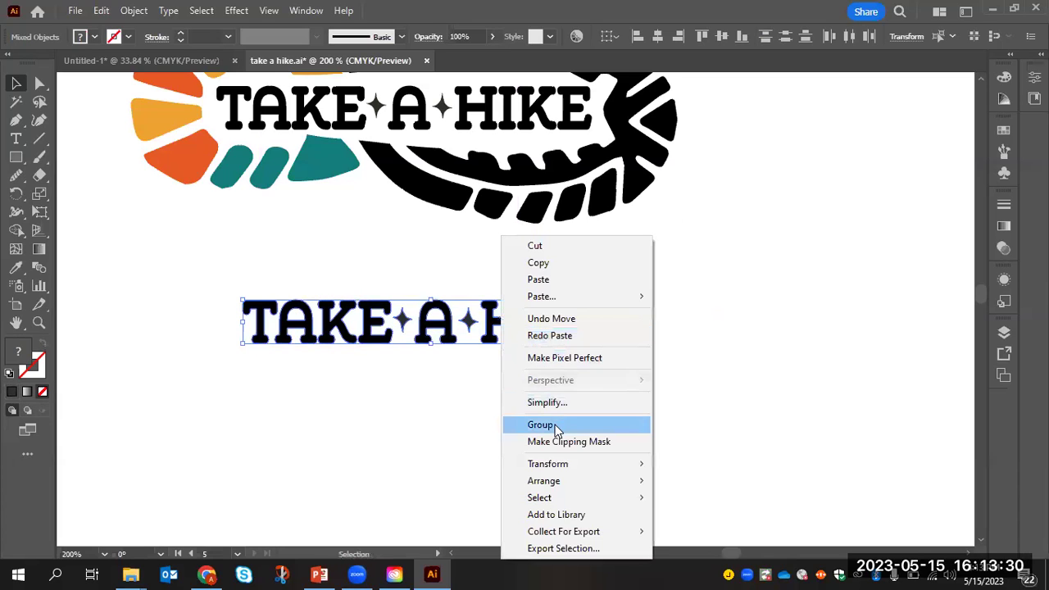
{"action": "left_click", "coordinate": [530, 424]}
- Duplicate the grouped wordmark and place the copy directly below it, aligned with the original
{"action": "left_click_drag", "start_coordinate": [529, 324], "coordinate": [497, 408]}
{"action": "left_click", "coordinate": [671, 362]}
{"action": "scroll", "coordinate": [671, 363], "scroll_direction": "down", "scroll_amount": 5}
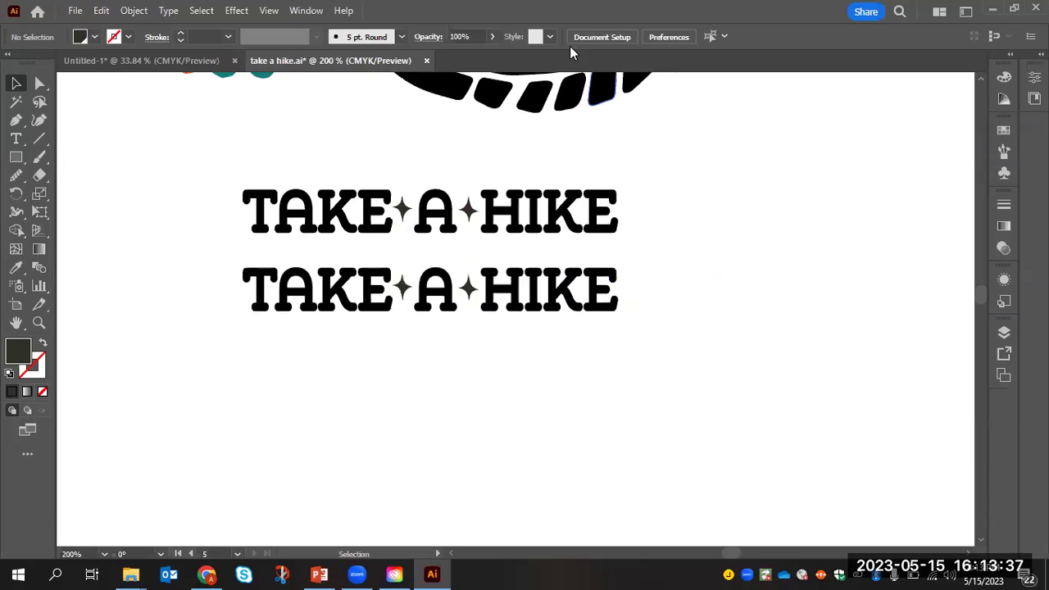
- Ungroup the lower wordmark and delete its star between "A" and "HIKE"
{"action": "left_click", "coordinate": [471, 299]}
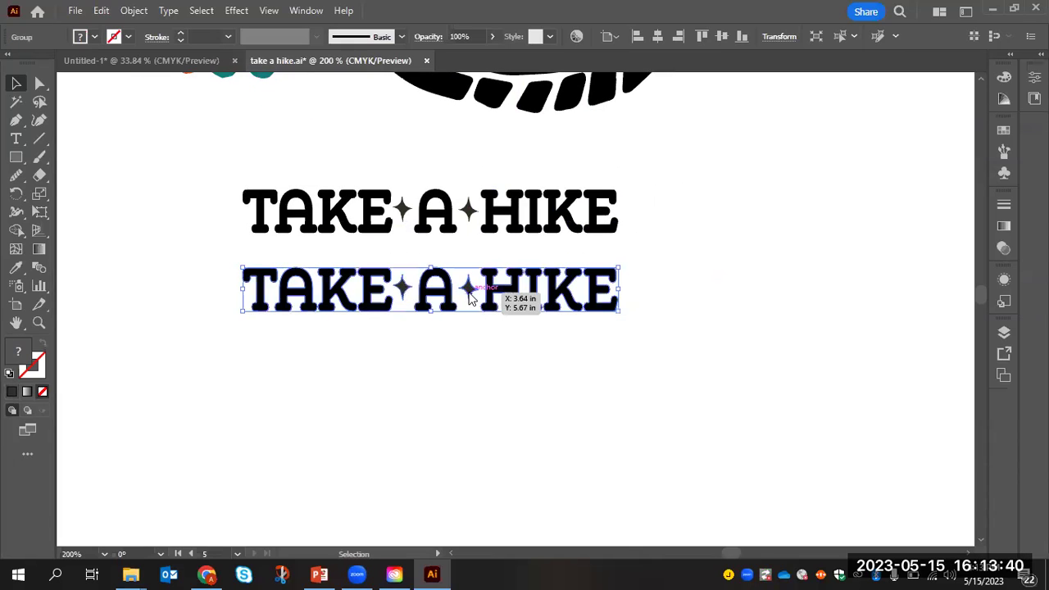
{"action": "right_click", "coordinate": [471, 299]}
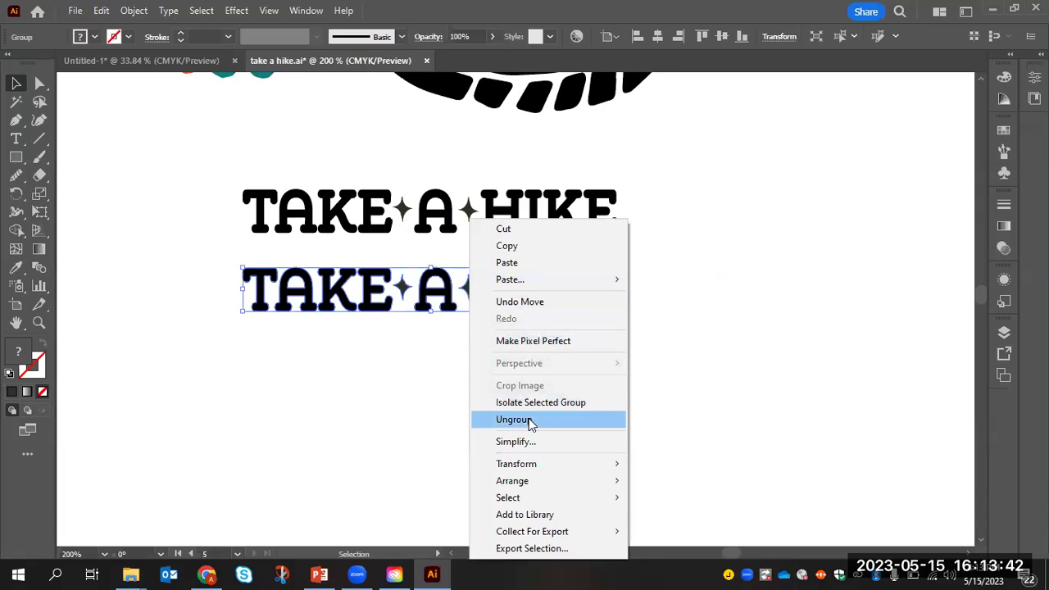
{"action": "key", "text": "Return"}
{"action": "left_click", "coordinate": [485, 344]}
{"action": "left_click", "coordinate": [469, 287]}
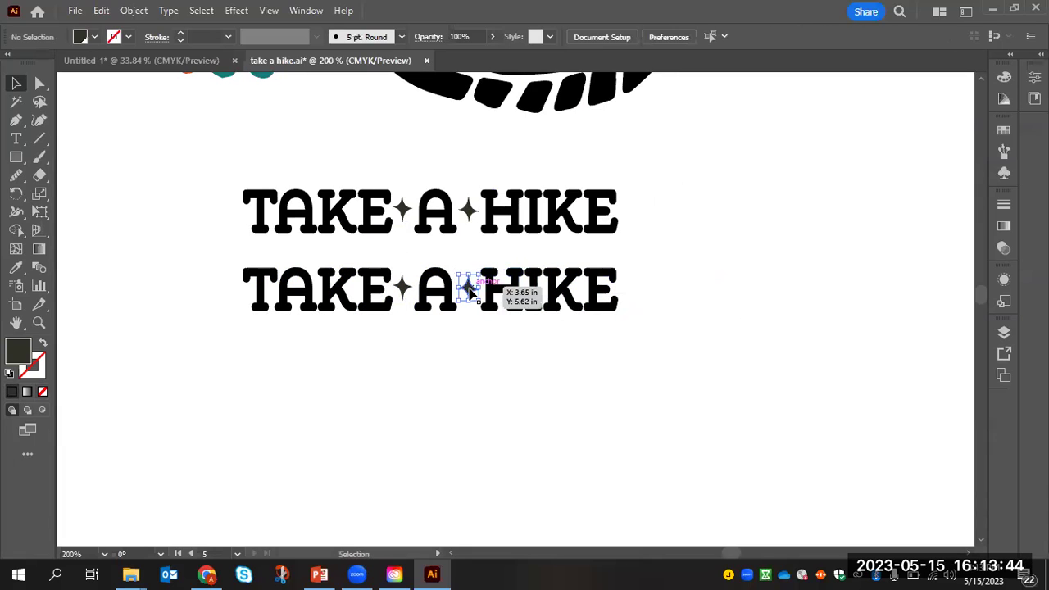
{"action": "key", "text": "Delete"}
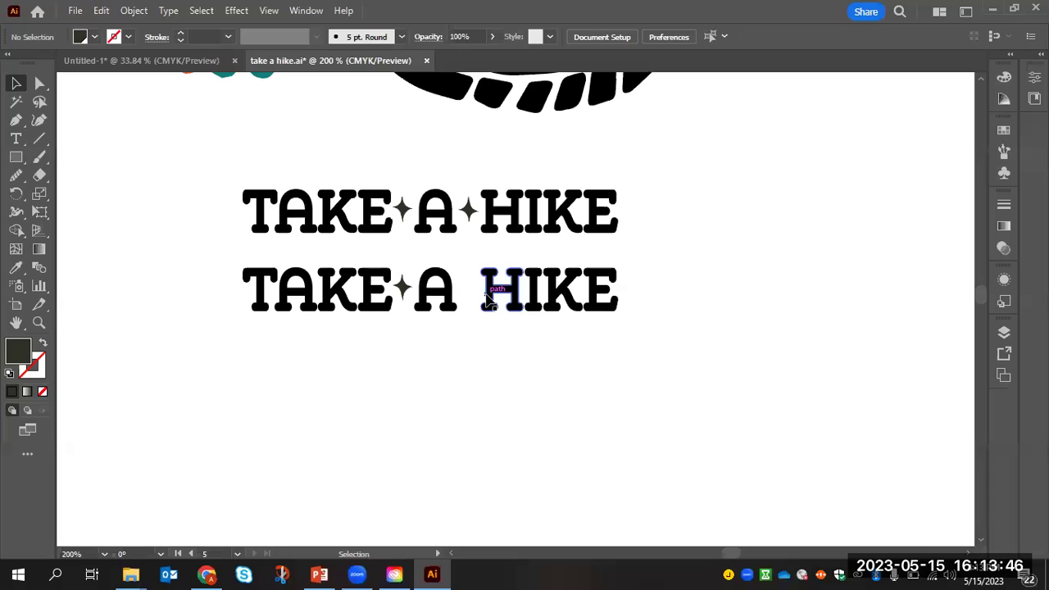
- Select only the word "HIKE" in the lower wordmark and move it beneath "TAKE A"
{"action": "left_click", "coordinate": [487, 299]}
{"action": "key", "text": "a"}
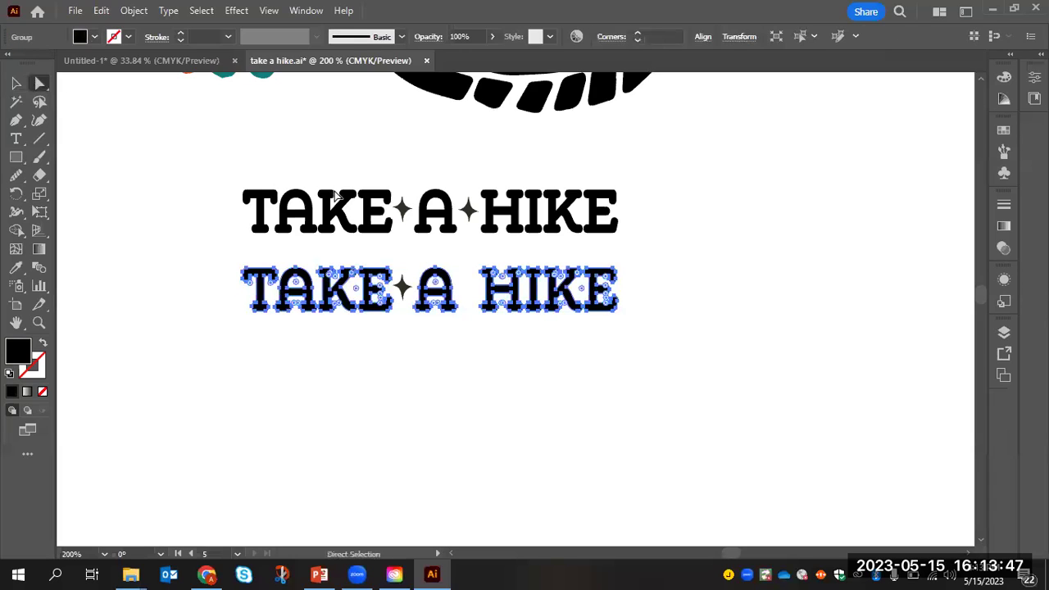
{"action": "left_click", "coordinate": [479, 268]}
{"action": "left_click_drag", "start_coordinate": [562, 331], "coordinate": [621, 332]}
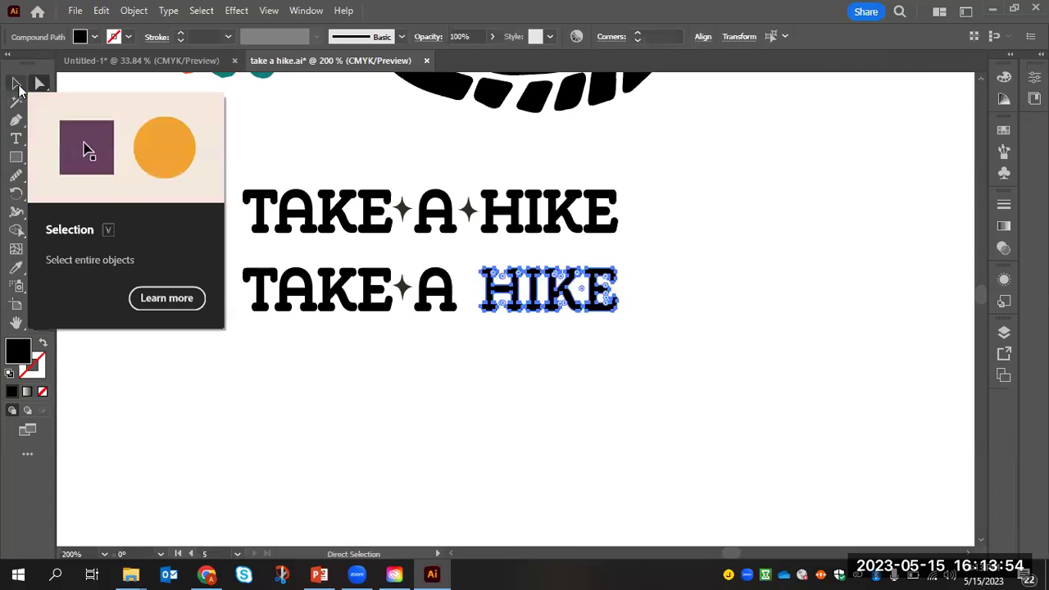
{"action": "left_click_drag", "start_coordinate": [542, 296], "coordinate": [331, 365]}
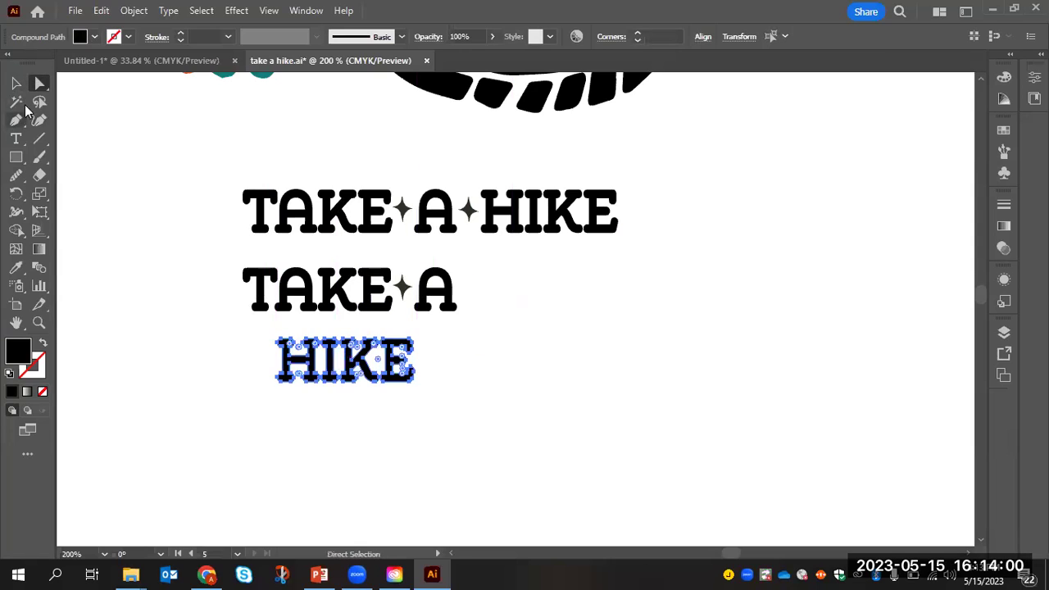
- Enlarge "HIKE" proportionally until both its edges line up with the width of "TAKE A" above it
{"action": "left_click", "coordinate": [18, 86]}
{"action": "left_click_drag", "start_coordinate": [411, 385], "coordinate": [459, 418]}
{"action": "left_click_drag", "start_coordinate": [277, 340], "coordinate": [241, 327]}
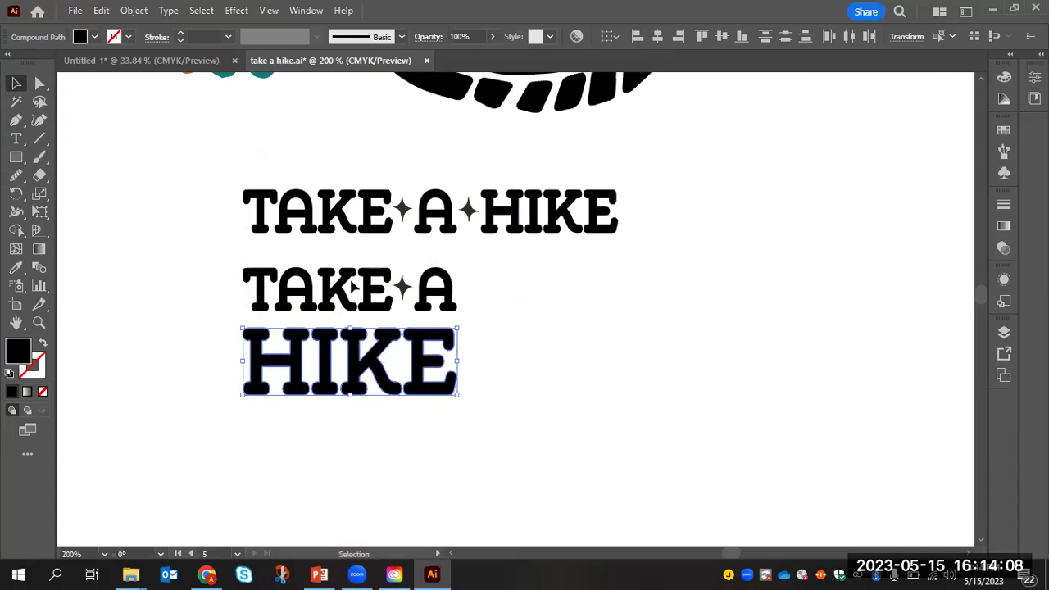
{"action": "left_click", "coordinate": [530, 315]}
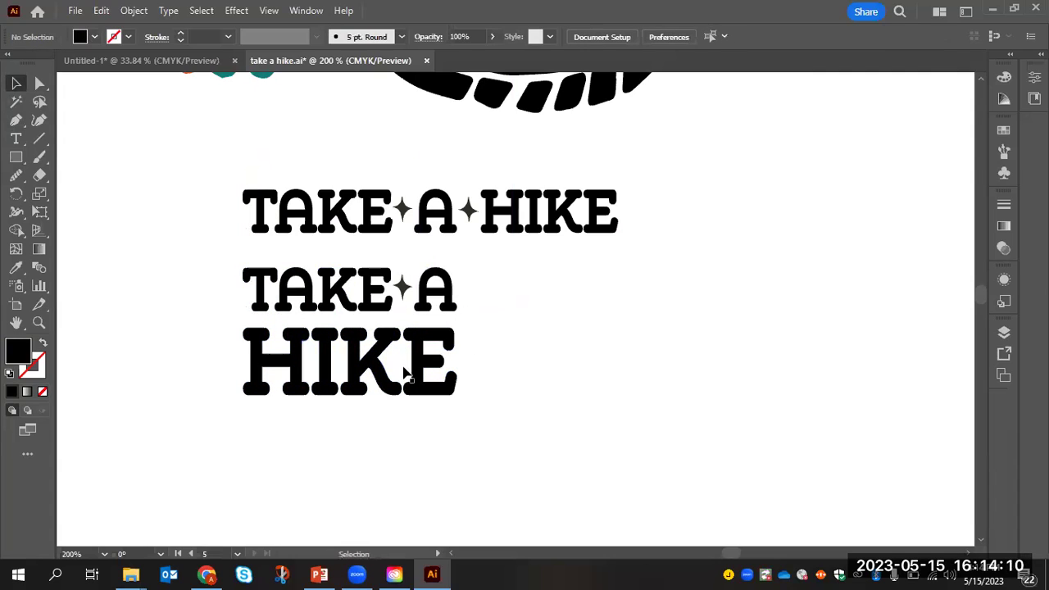
{"action": "left_click_drag", "start_coordinate": [374, 381], "coordinate": [375, 381]}
{"action": "key", "text": "a"}
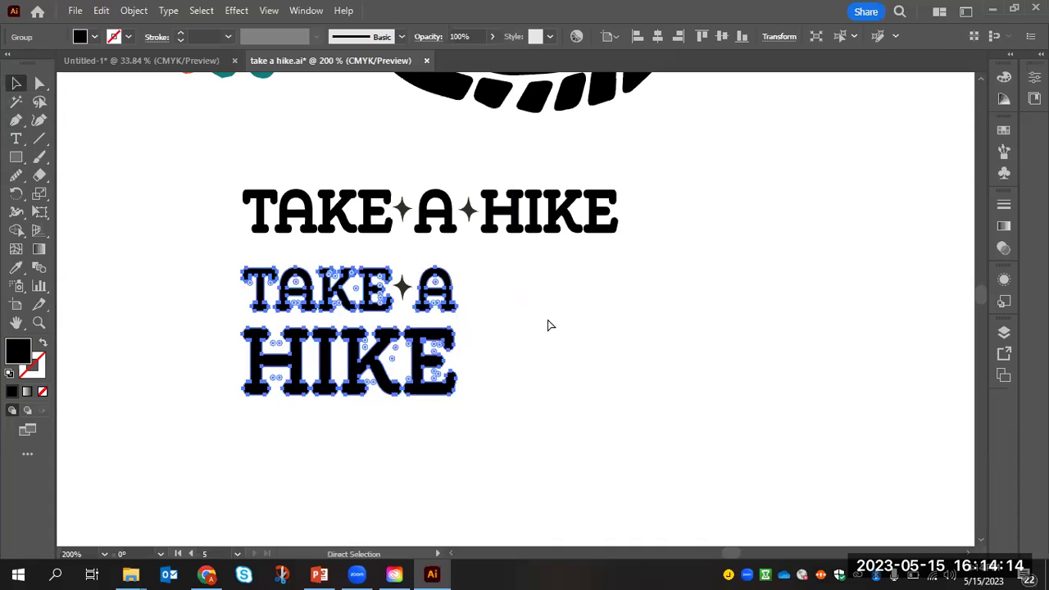
{"action": "key", "text": "ctrl+z"}
{"action": "key", "text": "v"}
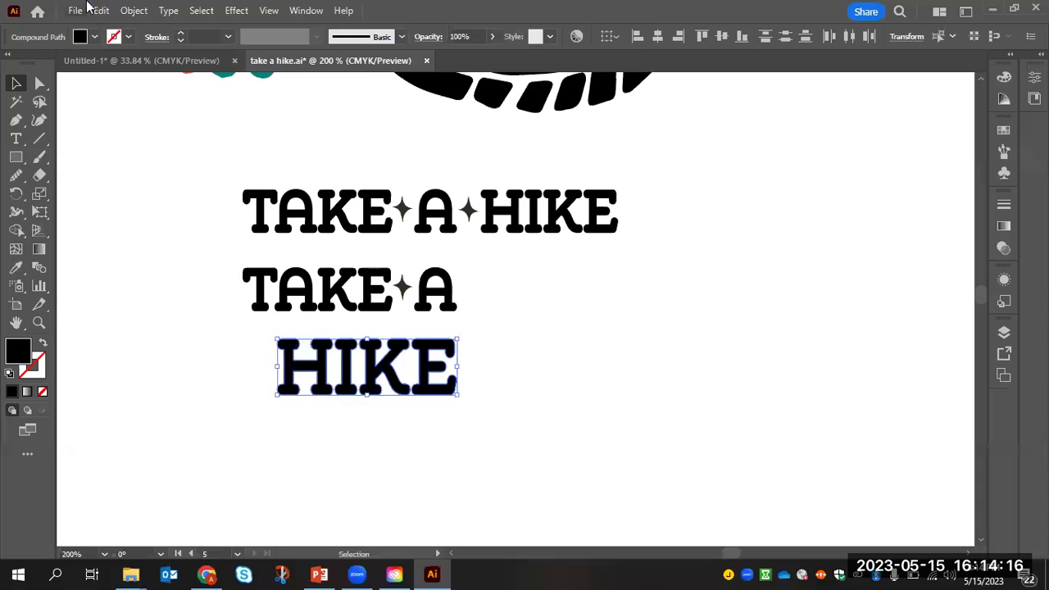
{"action": "left_click", "coordinate": [100, 11]}
{"action": "left_click", "coordinate": [127, 41]}
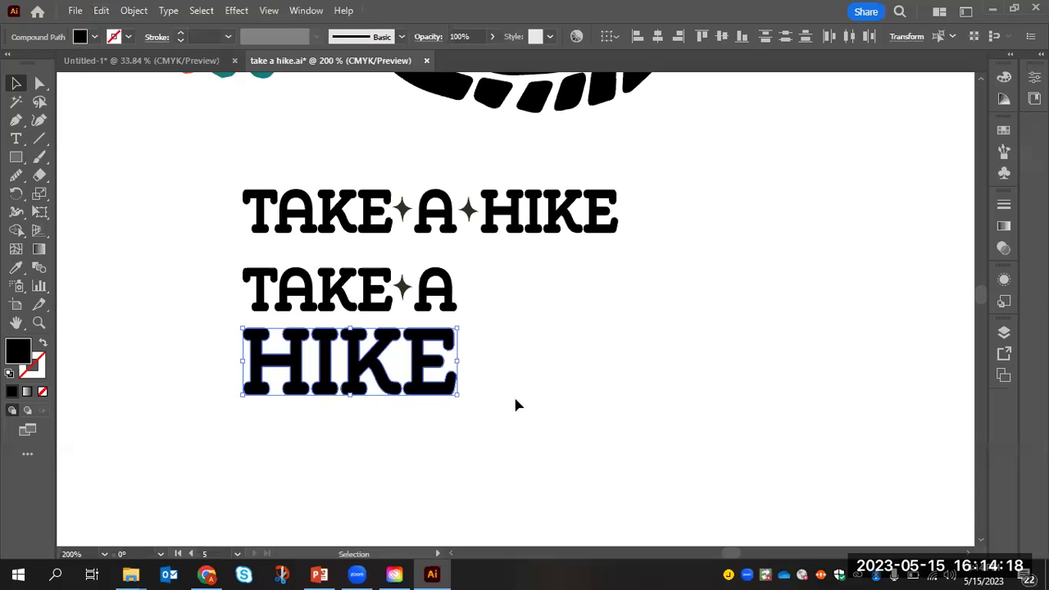
{"action": "left_click", "coordinate": [444, 325]}
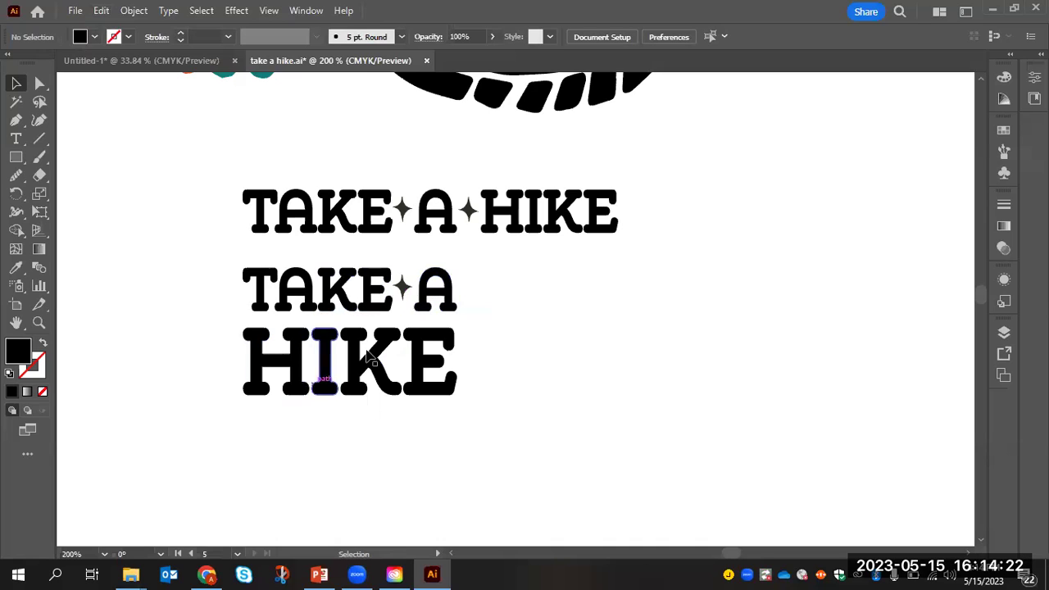
- Review the finished wordmarks beside the boot prints and open the file "lovebug photography.ai"
{"action": "scroll", "coordinate": [601, 373], "scroll_direction": "down", "scroll_amount": 3}
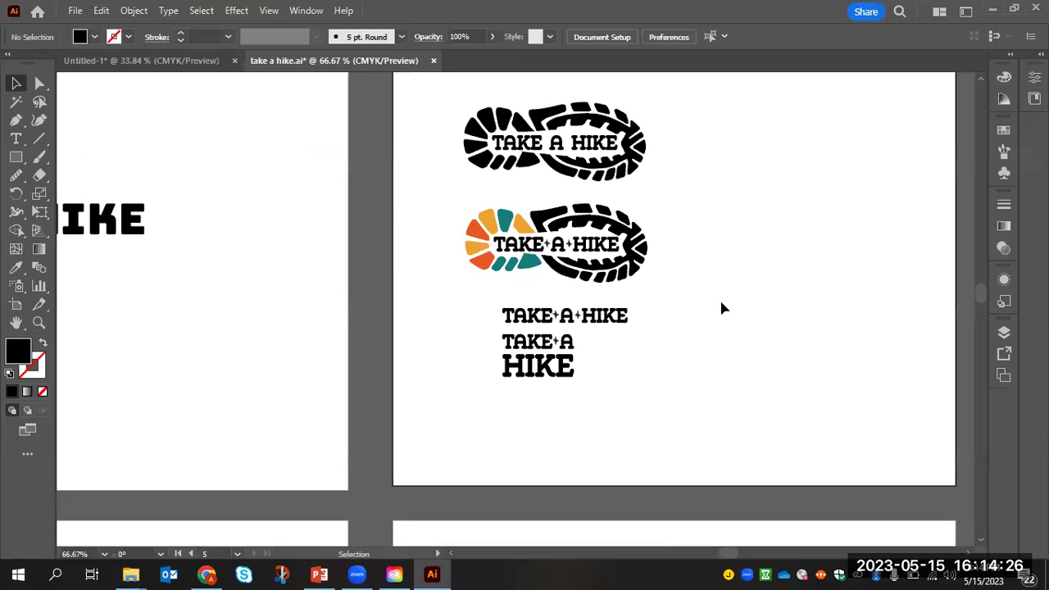
{"action": "scroll", "coordinate": [718, 310], "scroll_direction": "down", "scroll_amount": 1}
{"action": "scroll", "coordinate": [710, 307], "scroll_direction": "up", "scroll_amount": 3}
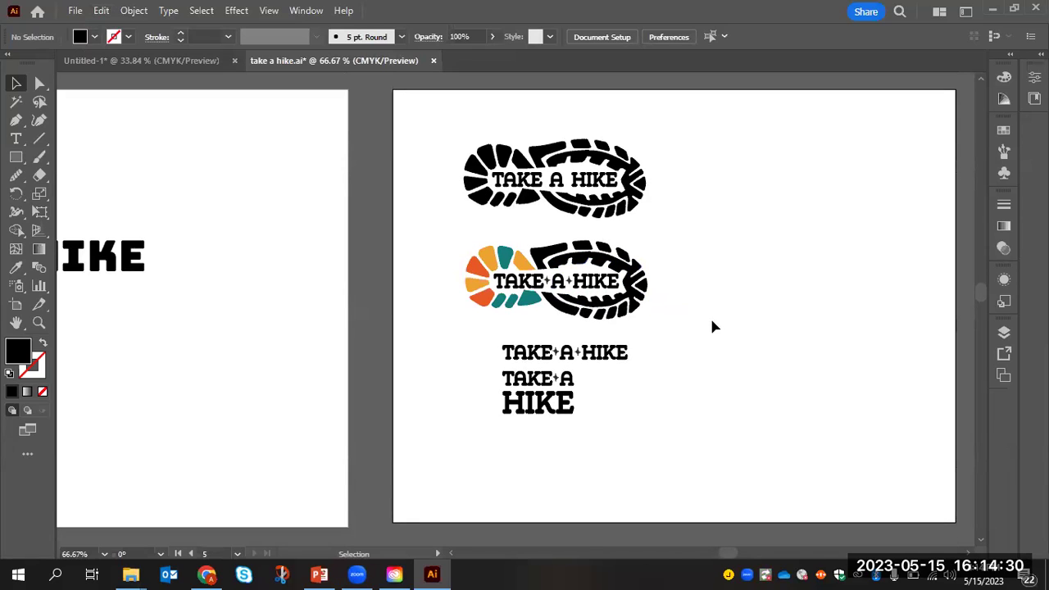
{"action": "left_click", "coordinate": [75, 11]}
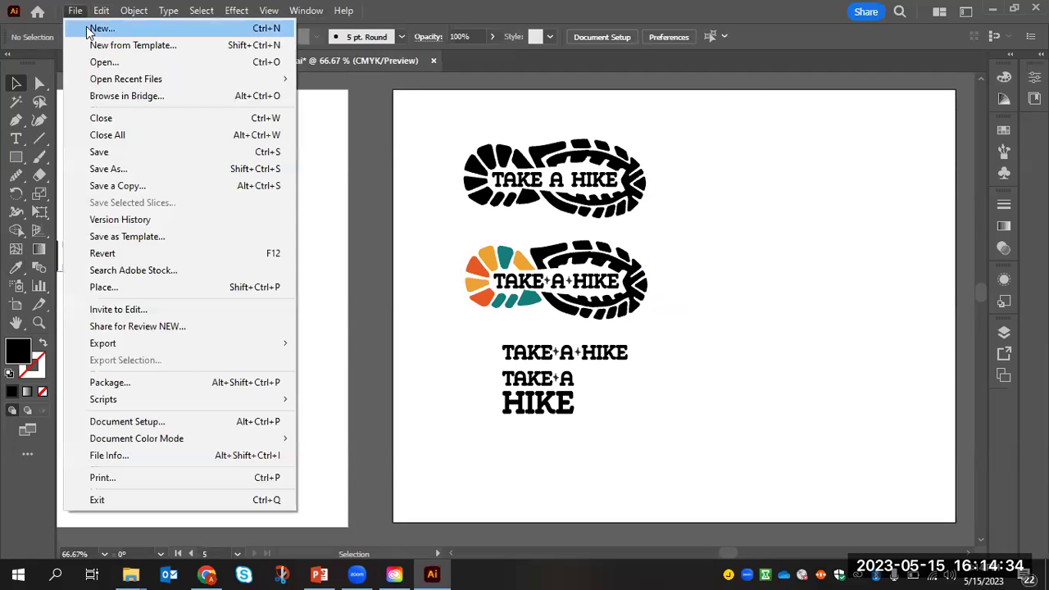
{"action": "left_click", "coordinate": [104, 62]}
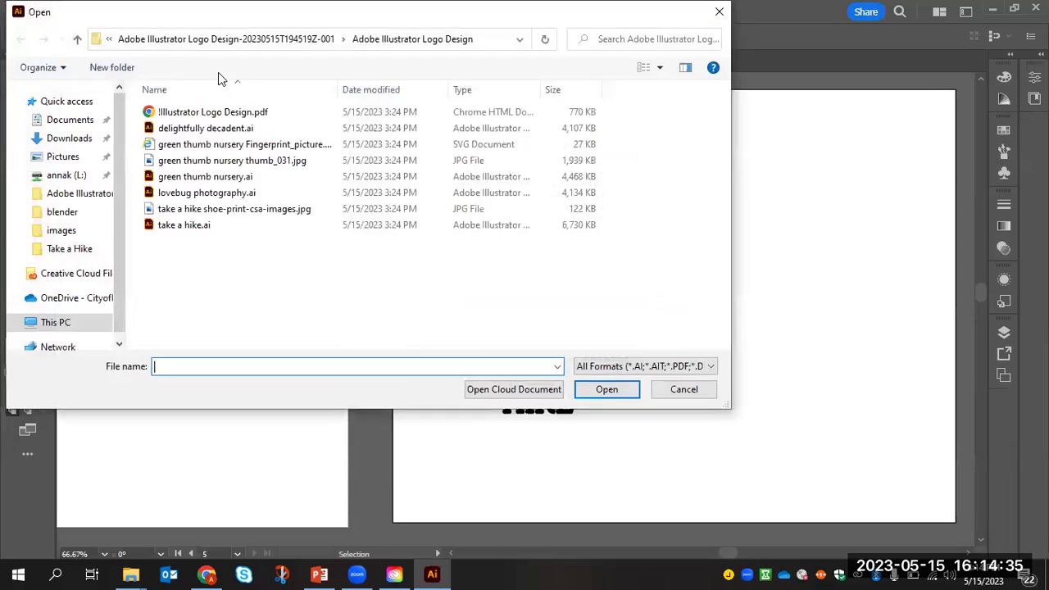
{"action": "double_click", "coordinate": [206, 194]}
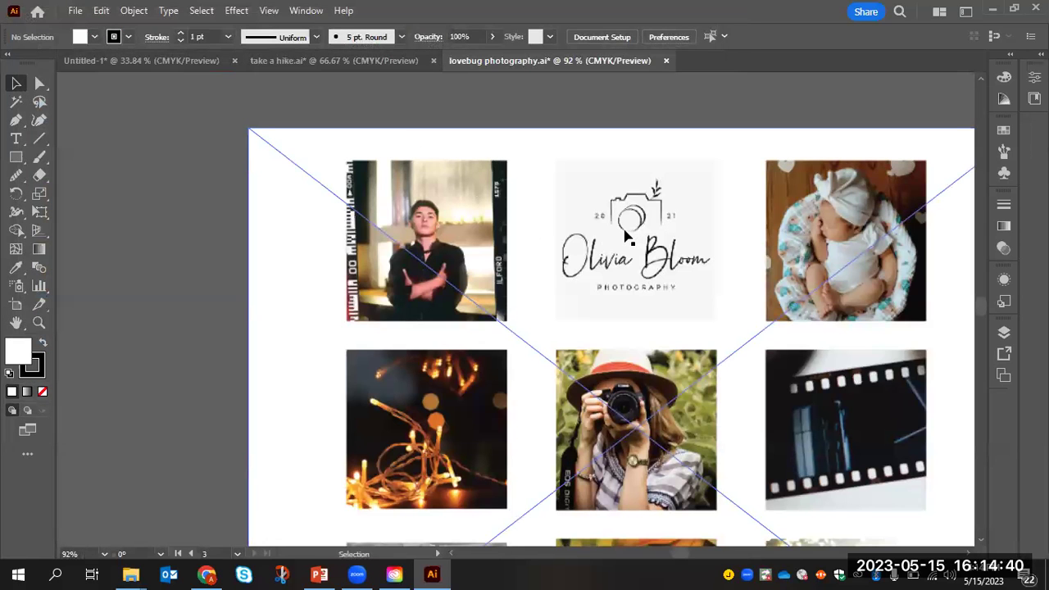
- Examine the photo mood board, the "LoveBug" font samples and the font notes beside the chosen "LoveBug Photography" wordmark
{"action": "scroll", "coordinate": [627, 239], "scroll_direction": "down", "scroll_amount": 2, "text": "alt"}
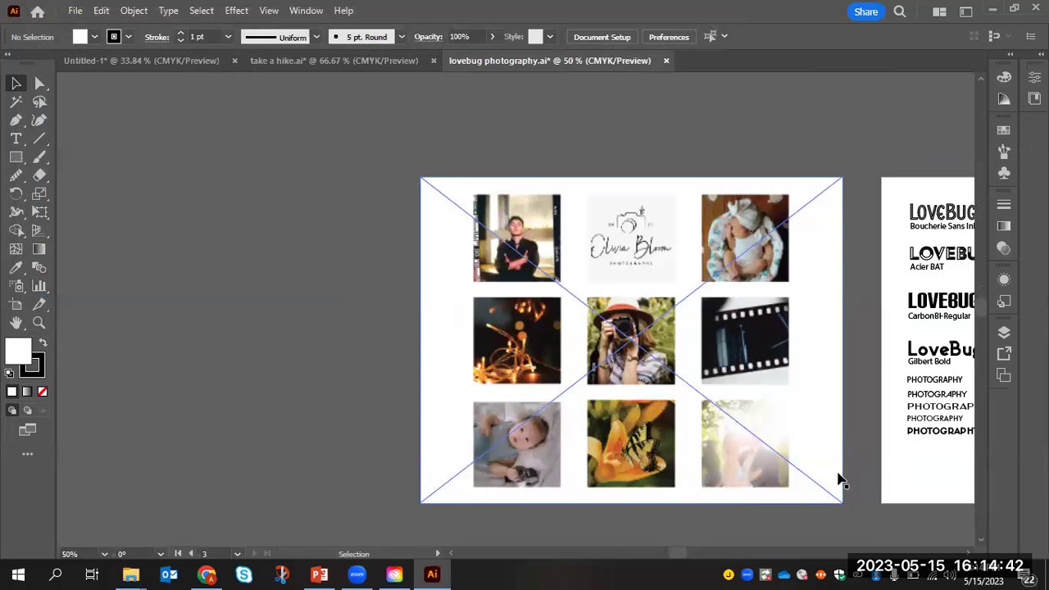
{"action": "scroll", "coordinate": [574, 340], "scroll_direction": "right", "scroll_amount": 5}
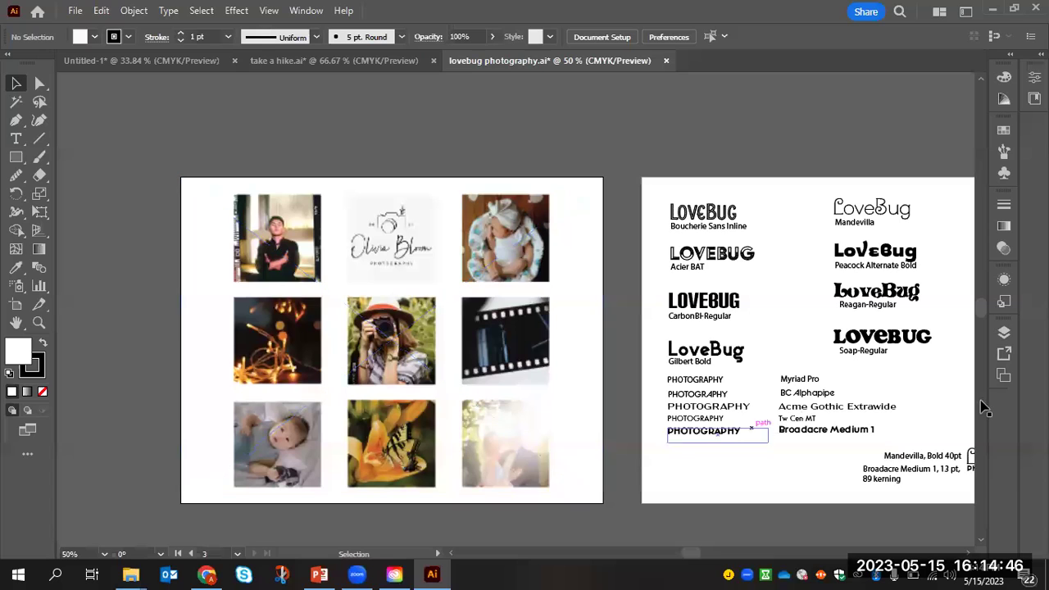
{"action": "scroll", "coordinate": [574, 340], "scroll_direction": "right", "scroll_amount": 5}
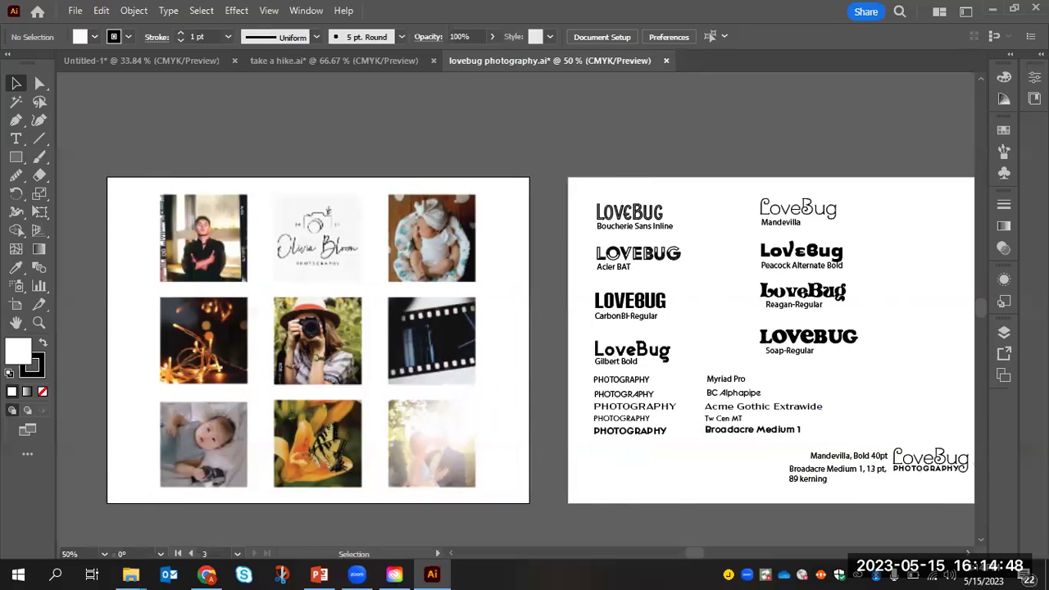
{"action": "scroll", "coordinate": [574, 341], "scroll_direction": "right", "scroll_amount": 2}
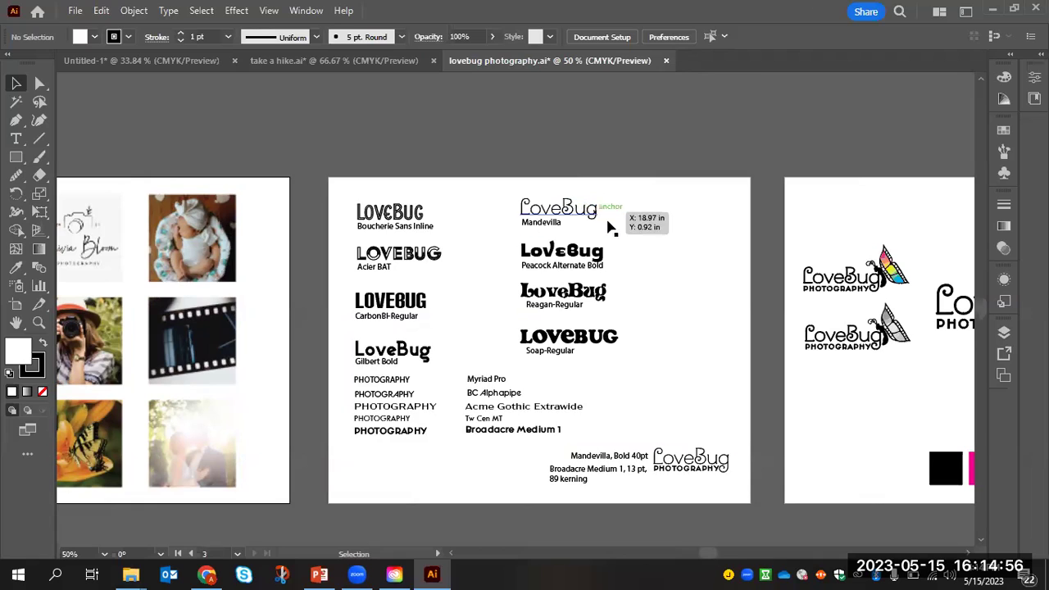
{"action": "scroll", "coordinate": [672, 251], "scroll_direction": "down", "scroll_amount": 1}
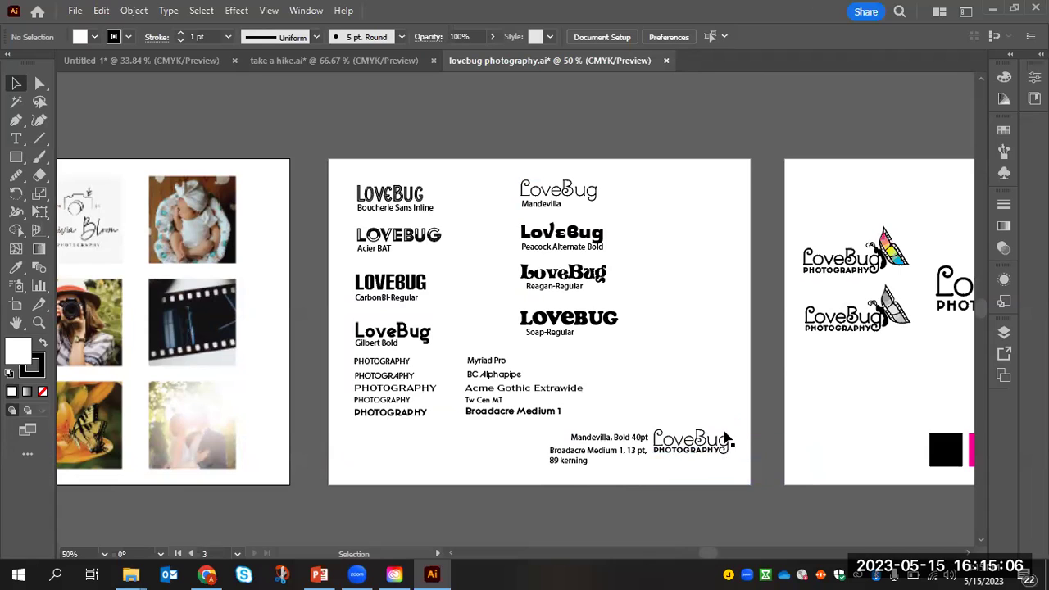
{"action": "scroll", "coordinate": [705, 464], "scroll_direction": "up", "scroll_amount": 2}
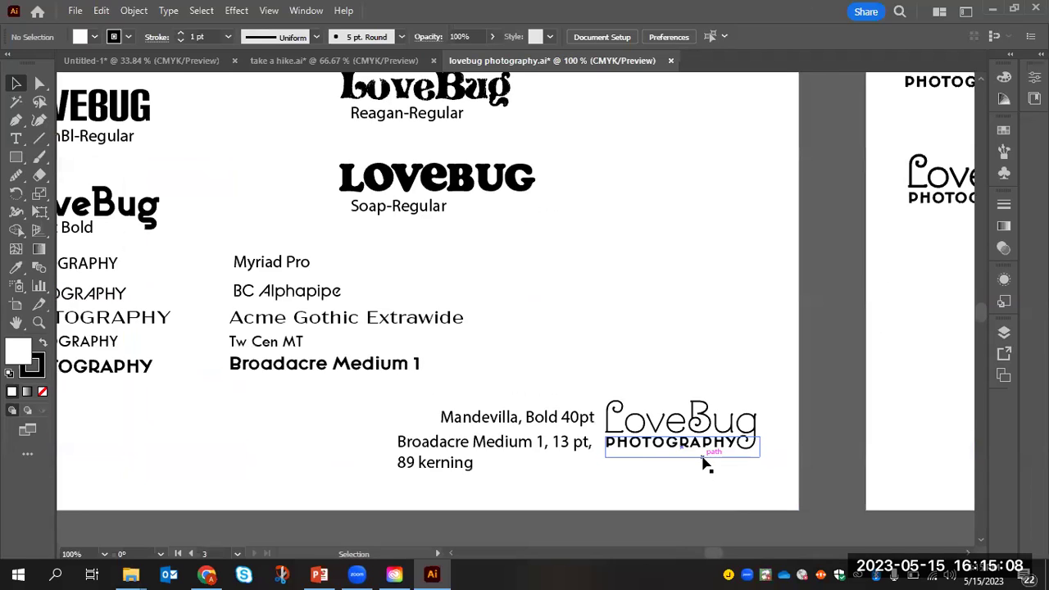
{"action": "scroll", "coordinate": [705, 464], "scroll_direction": "up", "scroll_amount": 2}
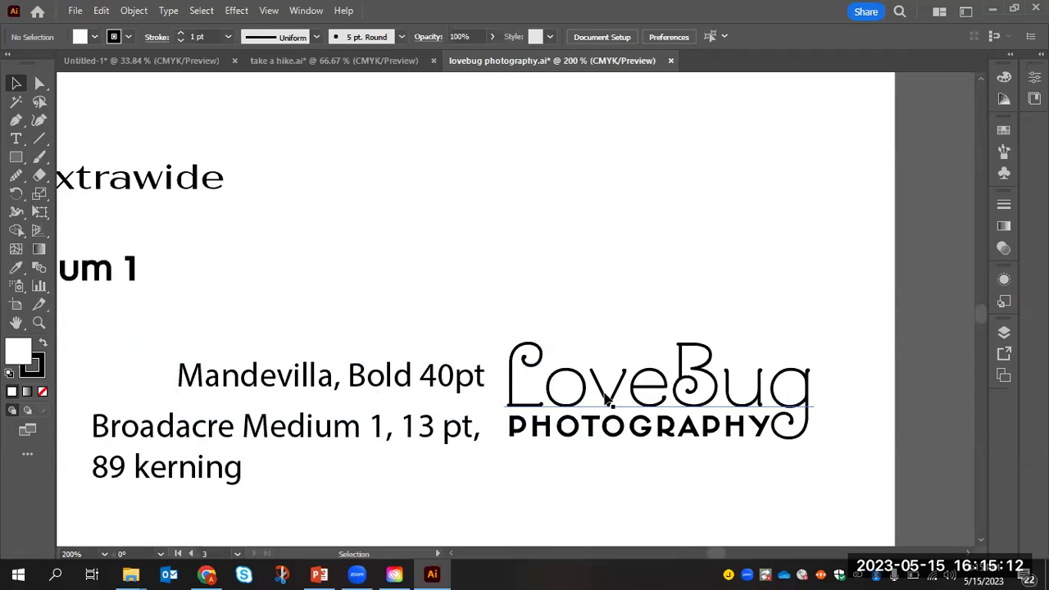
- Inspect the "LoveBug" text inside the grouped wordmark and its character settings, leaving the group unmodified
{"action": "left_click", "coordinate": [639, 378]}
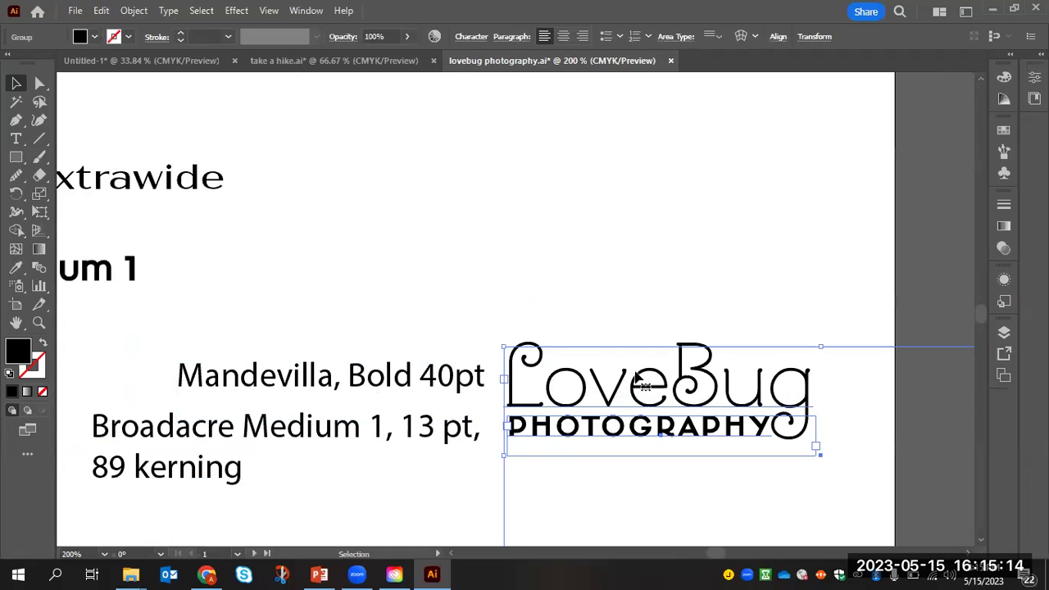
{"action": "left_click", "coordinate": [650, 289]}
{"action": "left_click", "coordinate": [648, 397]}
{"action": "double_click", "coordinate": [647, 397]}
{"action": "double_click", "coordinate": [650, 383]}
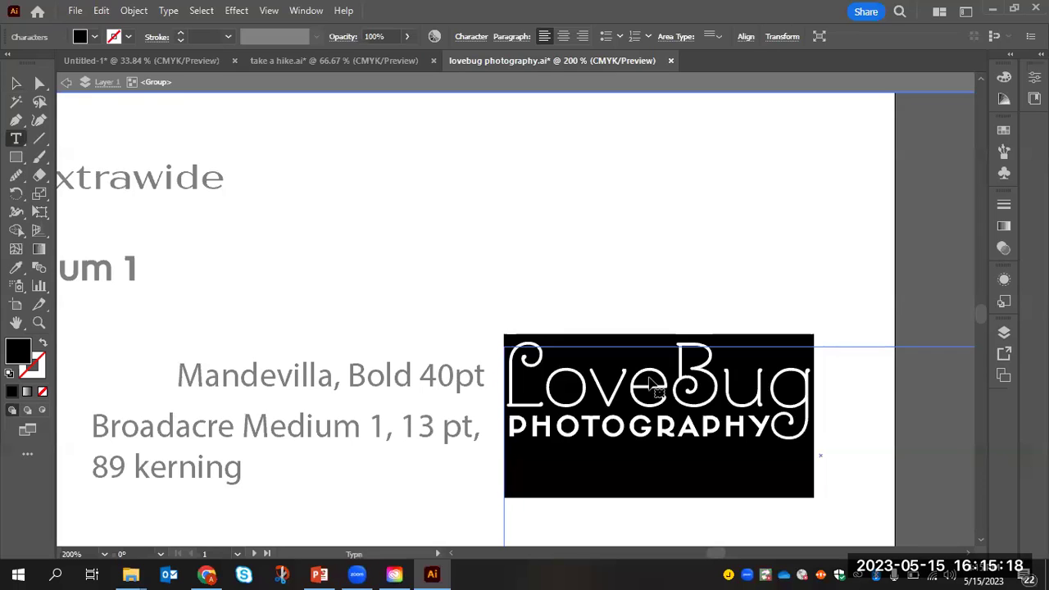
{"action": "left_click", "coordinate": [643, 380]}
{"action": "left_click_drag", "start_coordinate": [854, 400], "coordinate": [504, 407]}
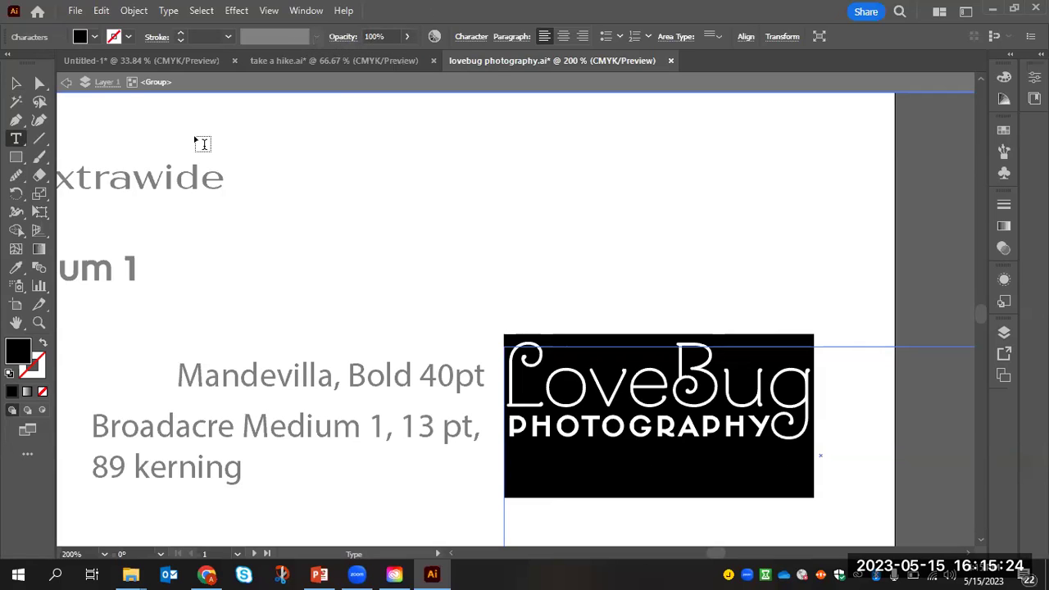
{"action": "left_click", "coordinate": [15, 83]}
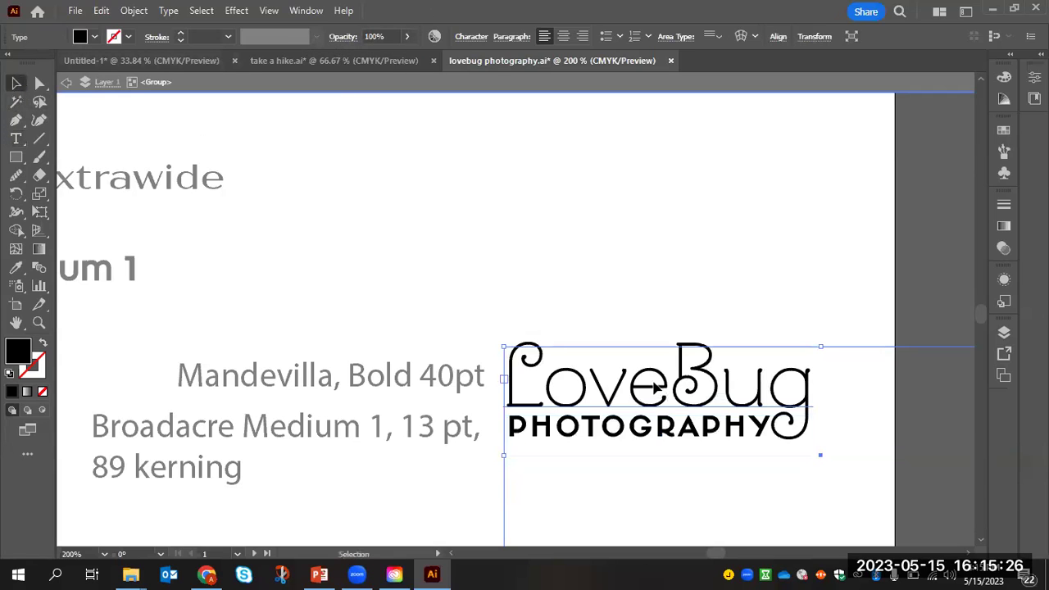
{"action": "left_click", "coordinate": [472, 36]}
{"action": "left_click", "coordinate": [613, 200]}
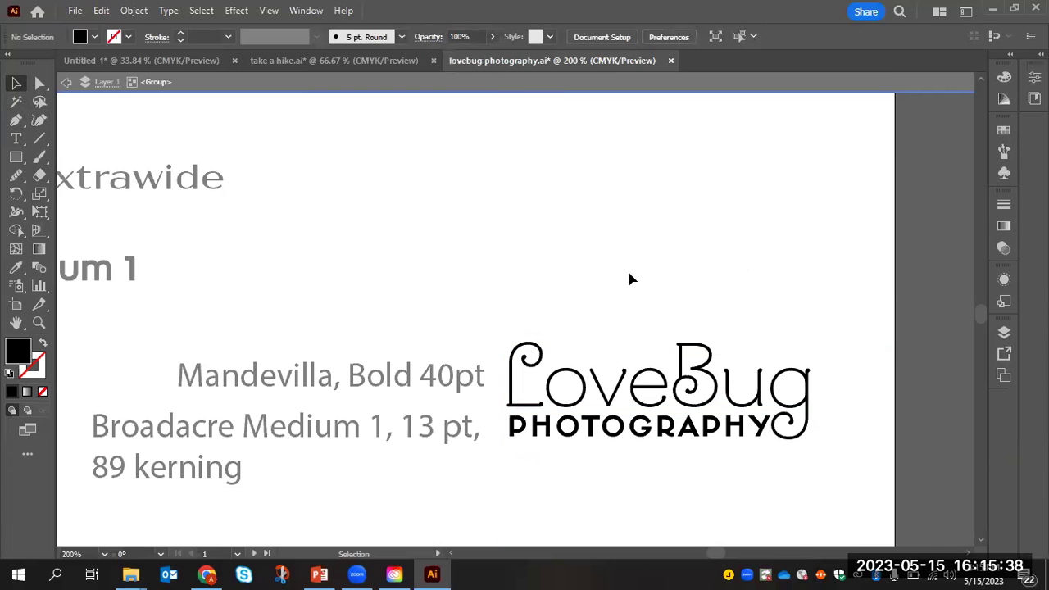
{"action": "key", "text": "Escape"}
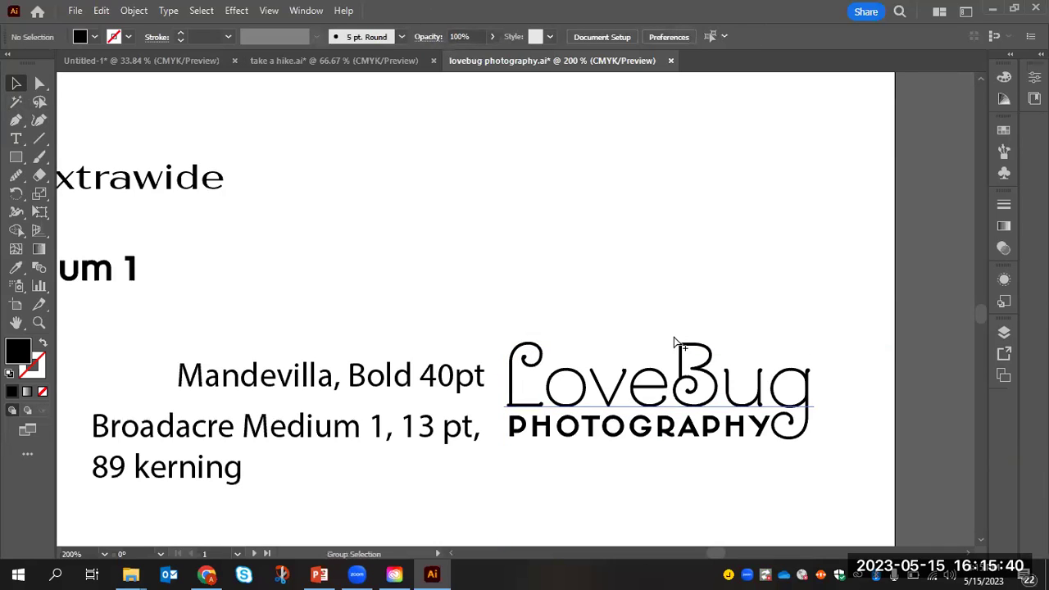
- Copy the grouped "LoveBug Photography" wordmark and place the copy on the next artboard, above the coloured butterfly logo
{"action": "scroll", "coordinate": [676, 334], "scroll_direction": "down", "scroll_amount": 2}
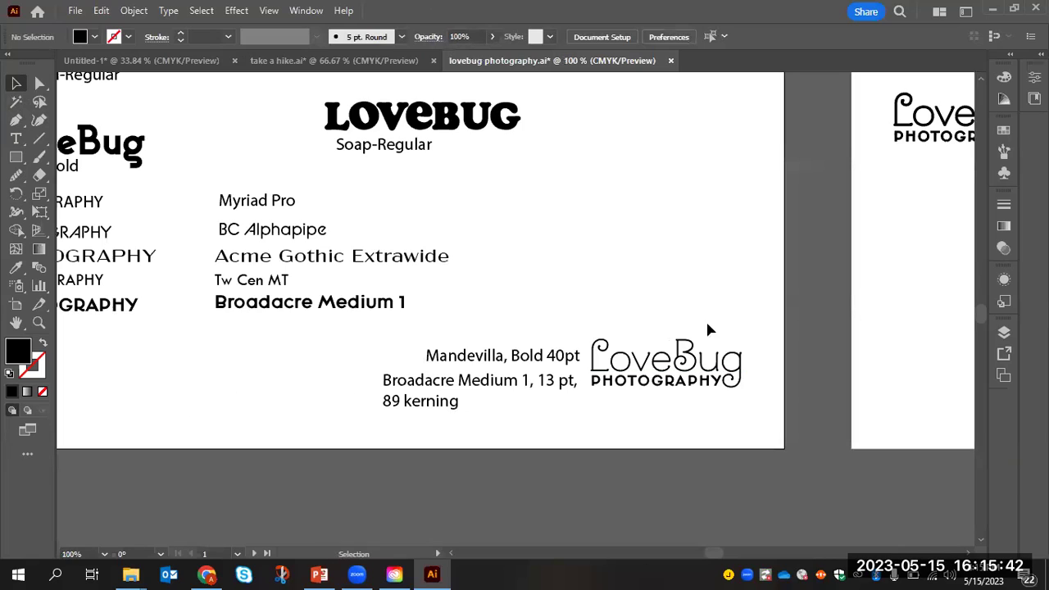
{"action": "left_click", "coordinate": [705, 371]}
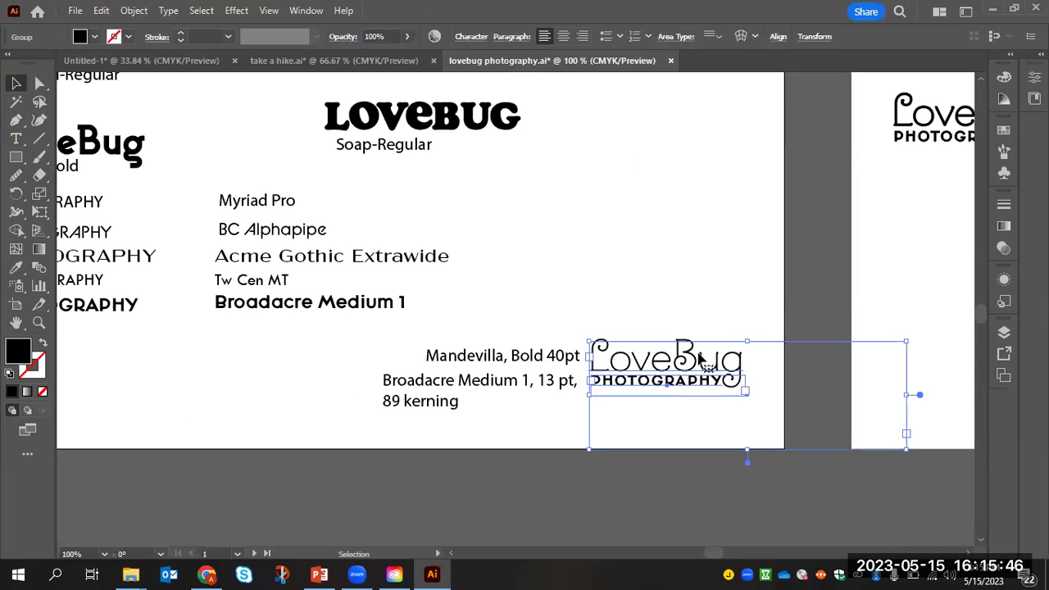
{"action": "key", "text": "a"}
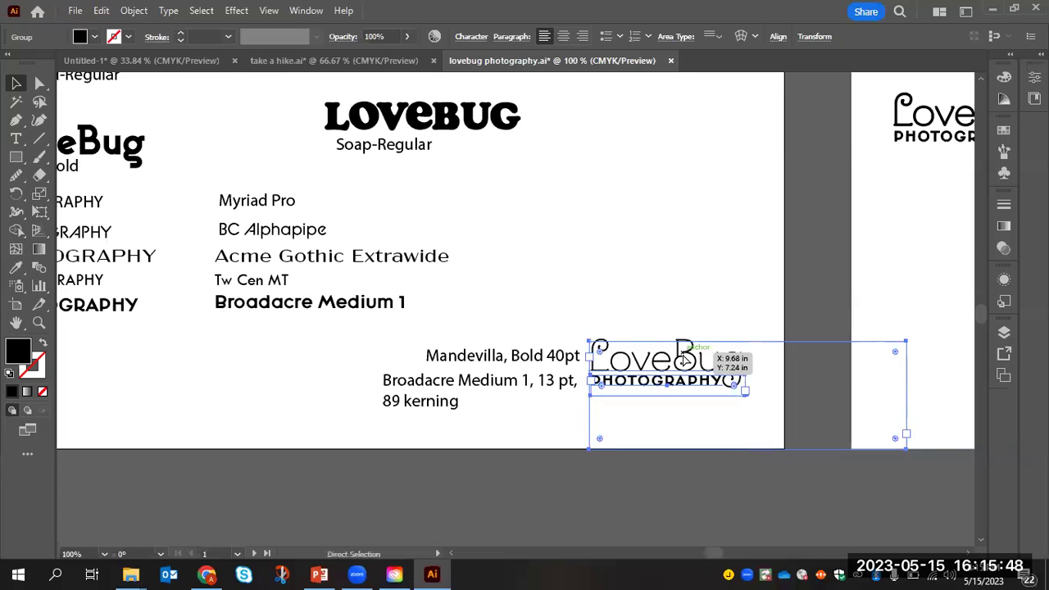
{"action": "scroll", "coordinate": [729, 327], "scroll_direction": "up", "scroll_amount": 6}
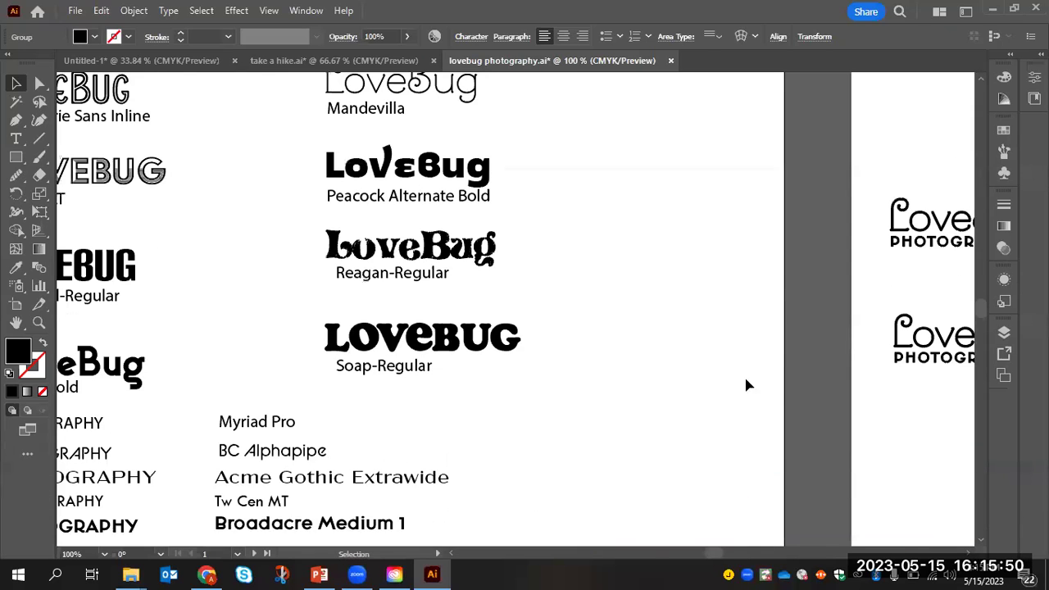
{"action": "left_click_drag", "start_coordinate": [729, 414], "coordinate": [303, 527]}
{"action": "key", "text": "ctrl+v"}
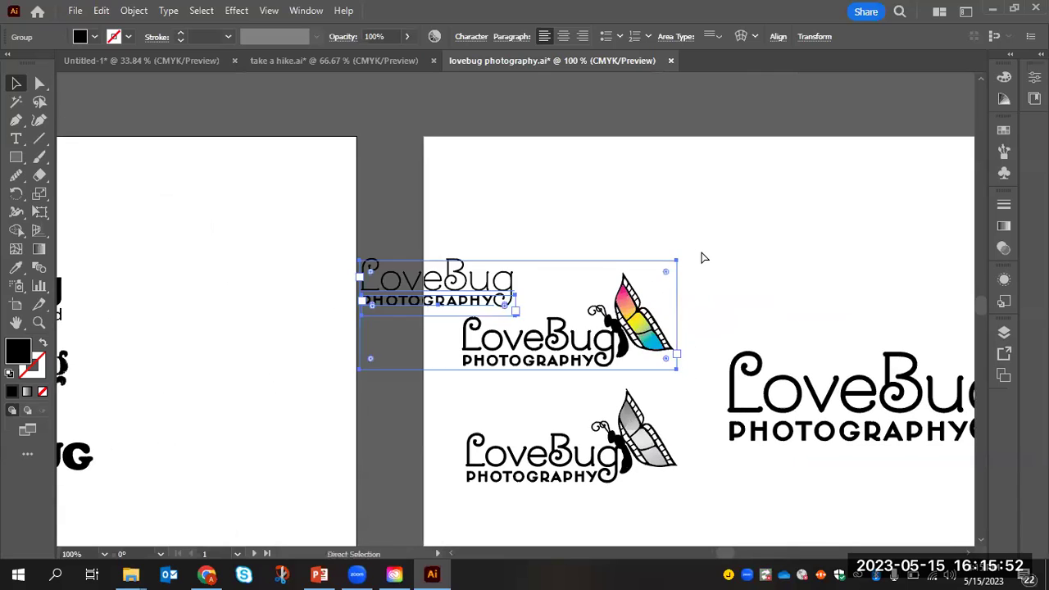
{"action": "left_click_drag", "start_coordinate": [464, 281], "coordinate": [567, 187]}
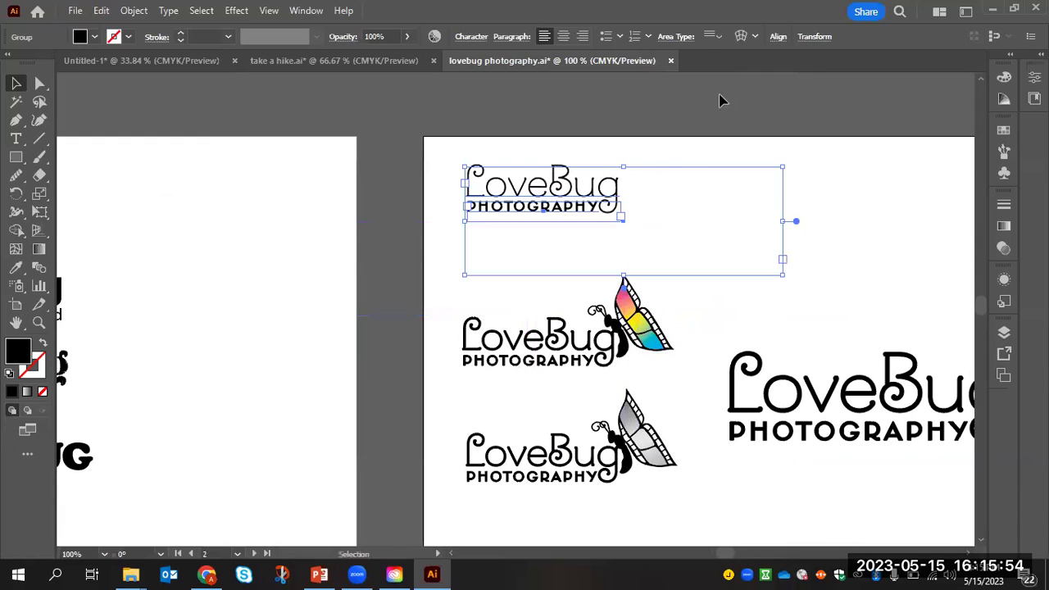
- Expand the copied "LoveBug Photography" wordmark into editable shapes and deselect it
{"action": "left_click", "coordinate": [133, 11]}
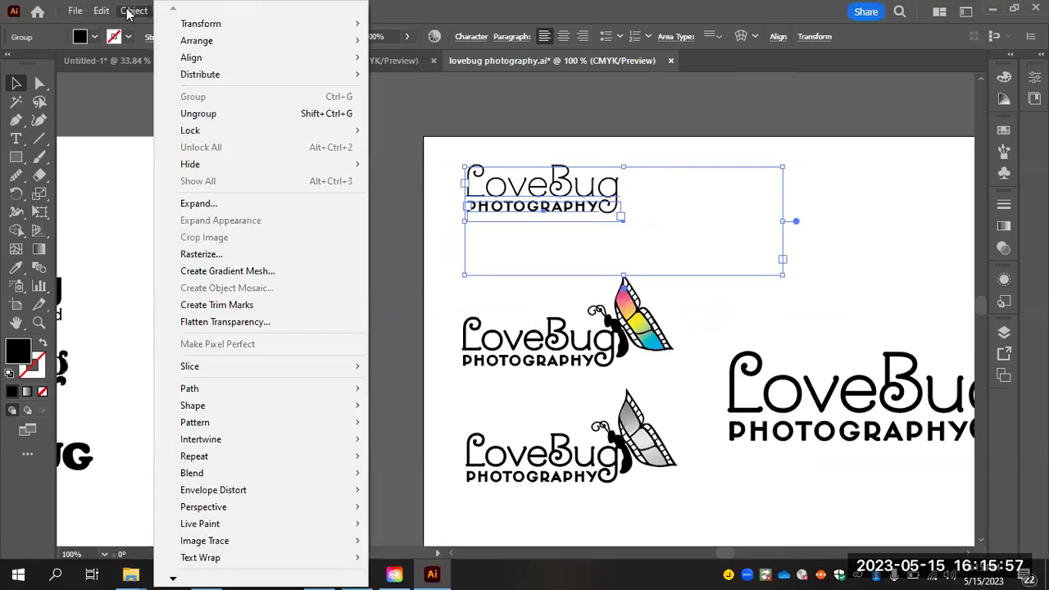
{"action": "left_click", "coordinate": [215, 208]}
{"action": "left_click", "coordinate": [708, 492]}
{"action": "left_click", "coordinate": [656, 189]}
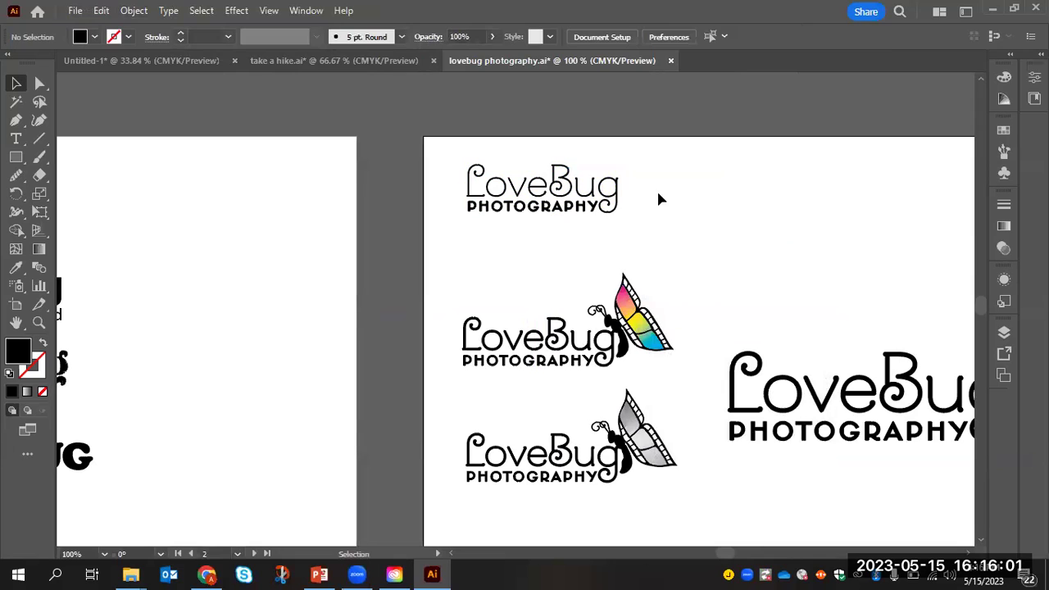
{"action": "left_click", "coordinate": [614, 187]}
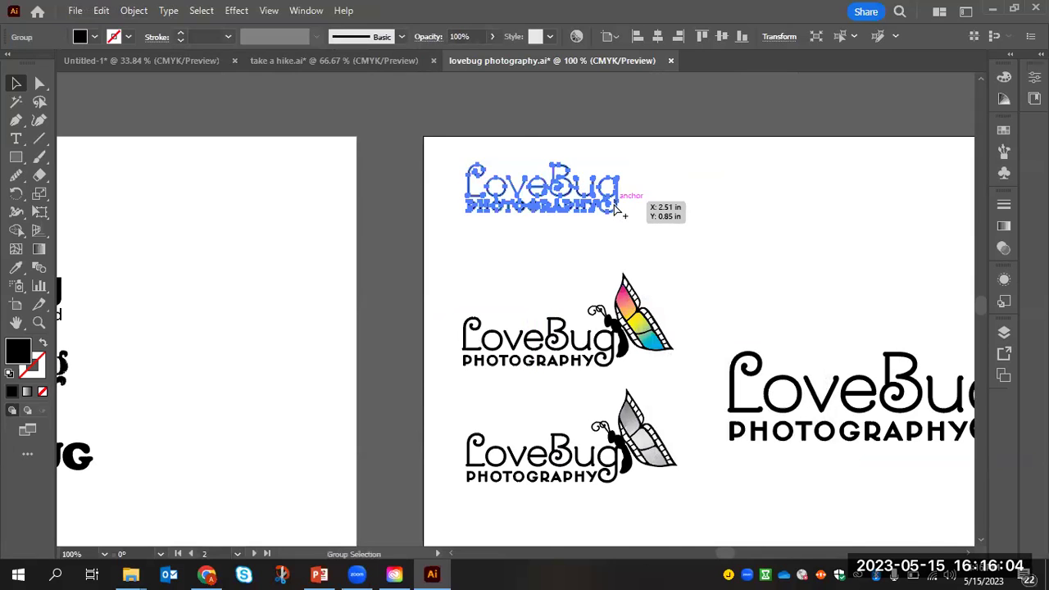
{"action": "scroll", "coordinate": [610, 203], "scroll_direction": "up", "scroll_amount": 3}
{"action": "left_click", "coordinate": [667, 218]}
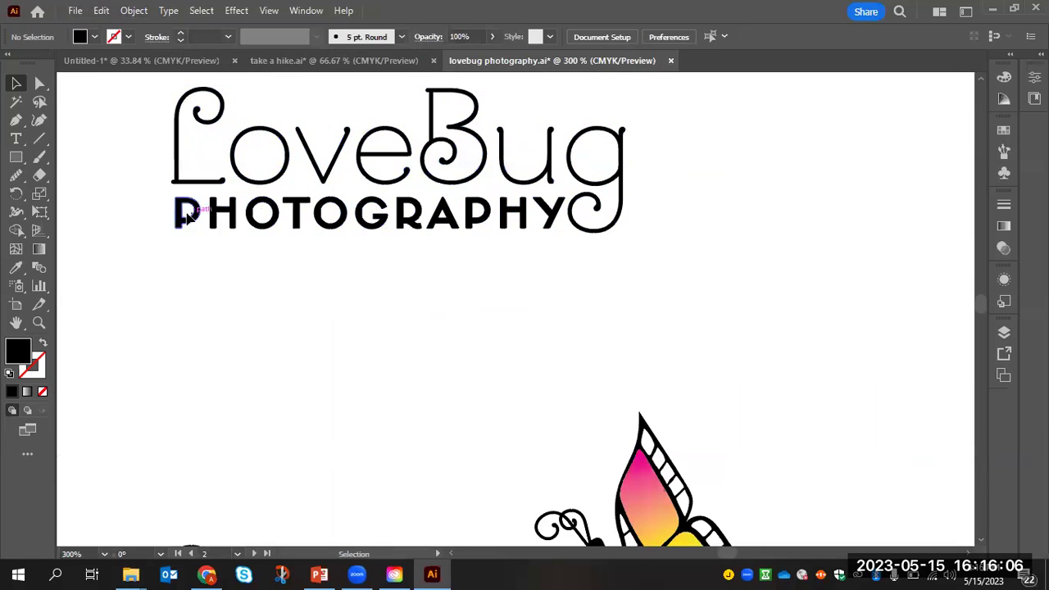
{"action": "left_click", "coordinate": [41, 83]}
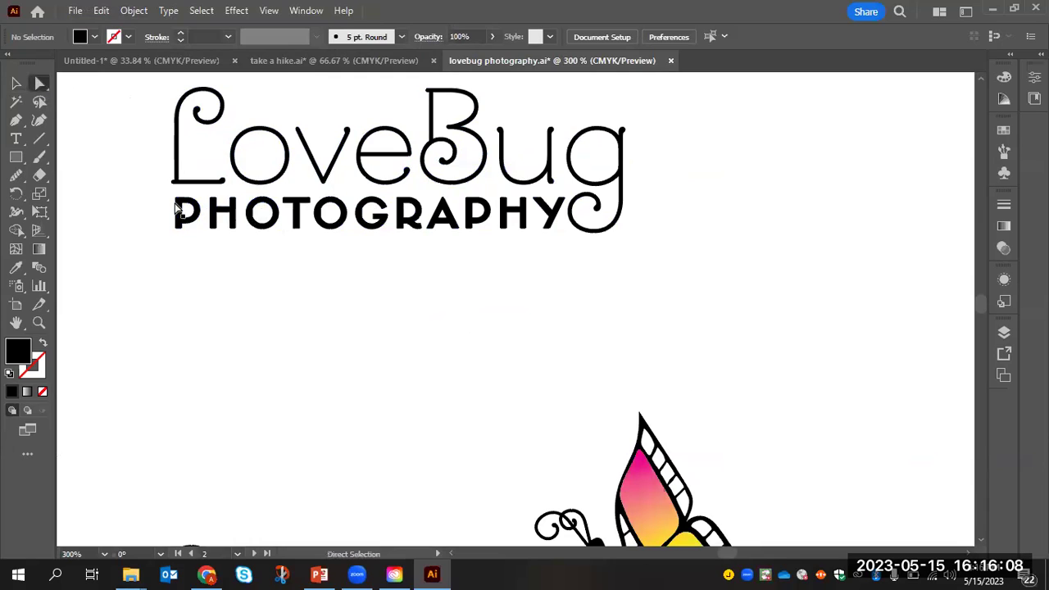
{"action": "left_click_drag", "start_coordinate": [164, 189], "coordinate": [567, 271]}
{"action": "left_click", "coordinate": [571, 276]}
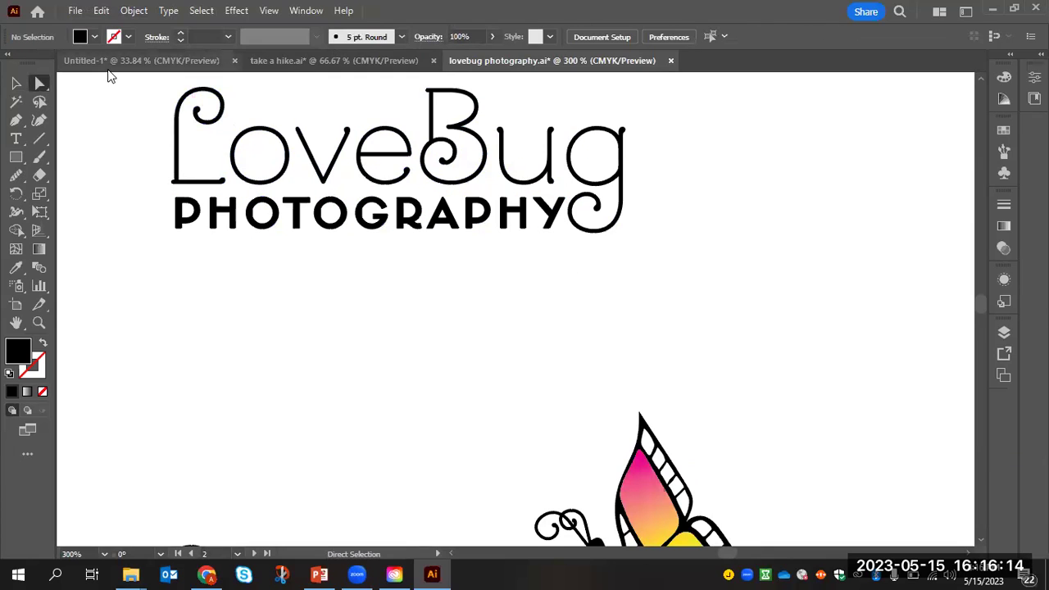
{"action": "scroll", "coordinate": [150, 133], "scroll_direction": "up", "scroll_amount": 1}
{"action": "left_click_drag", "start_coordinate": [322, 230], "coordinate": [669, 234]}
{"action": "left_click_drag", "start_coordinate": [561, 279], "coordinate": [664, 144]}
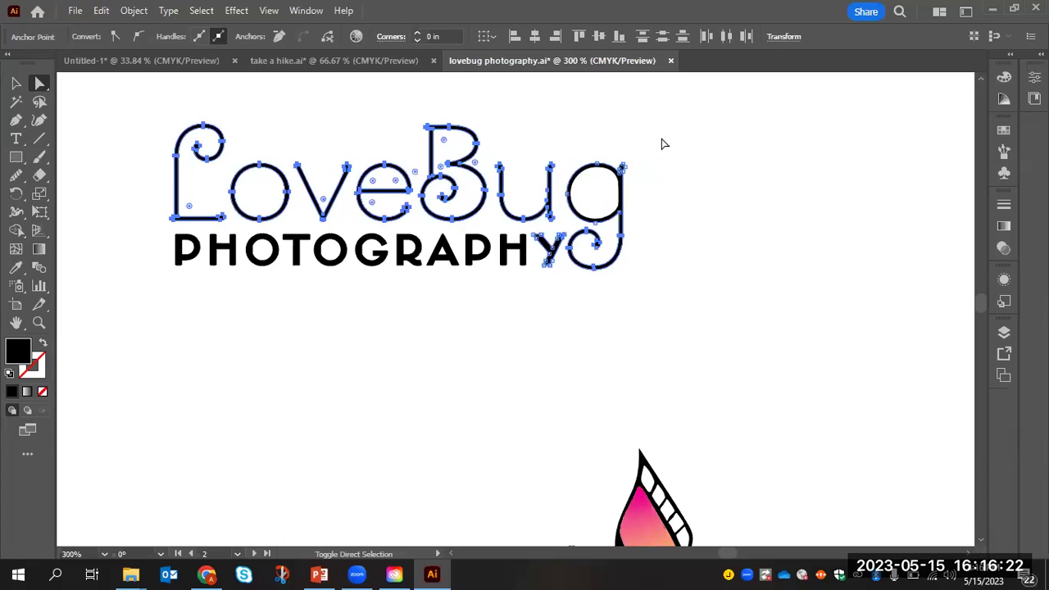
- Examine the gap and anchor points between the Y of "PHOTOGRAPHY" and the curled tail of the "g"
{"action": "scroll", "coordinate": [572, 256], "scroll_direction": "up", "scroll_amount": 4}
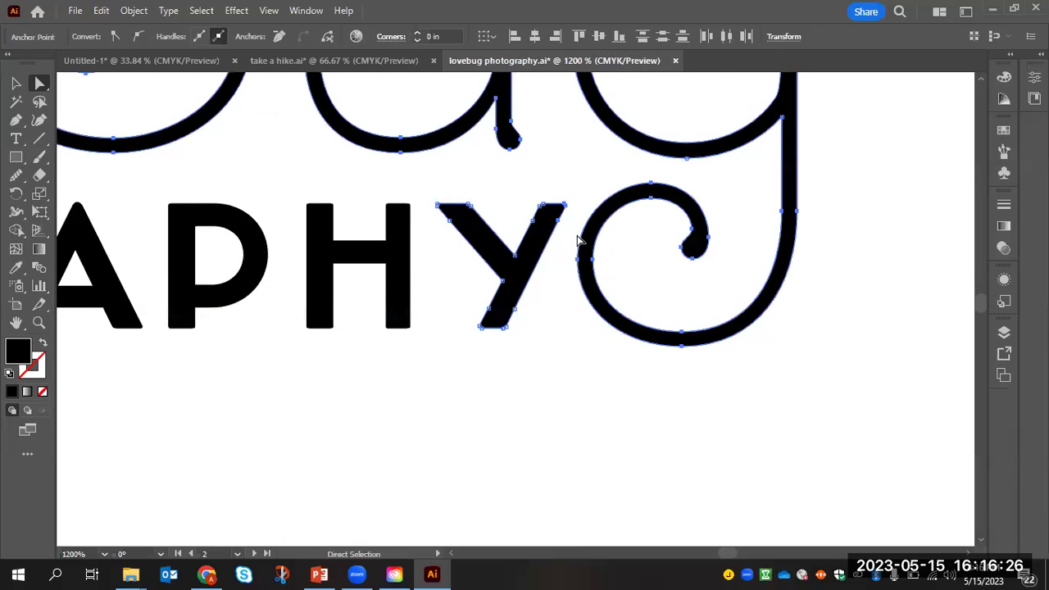
{"action": "scroll", "coordinate": [571, 217], "scroll_direction": "up", "scroll_amount": 3}
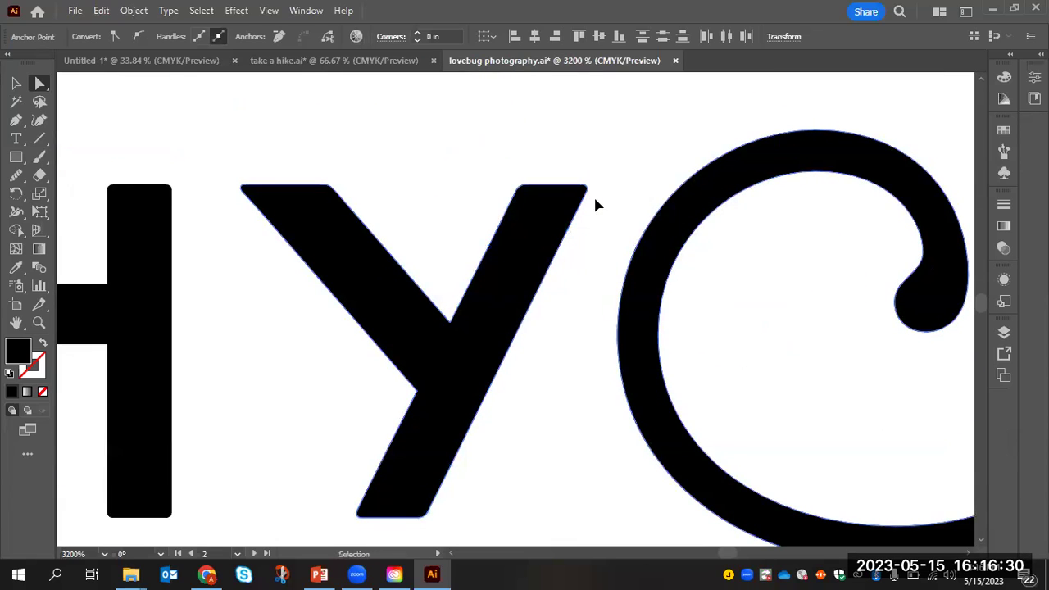
{"action": "key", "text": "ctrl+a"}
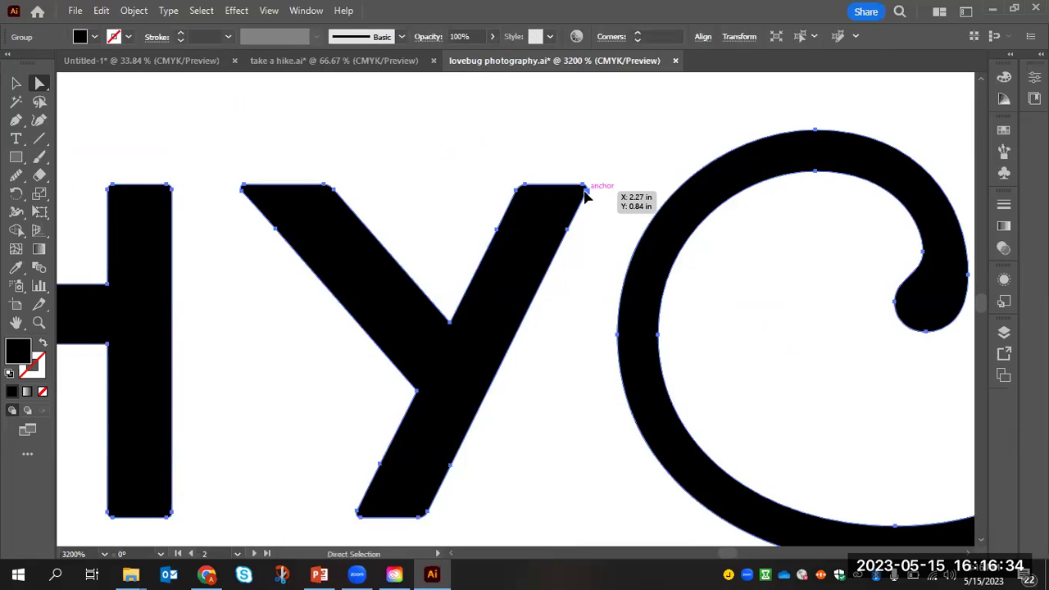
{"action": "left_click", "coordinate": [586, 188]}
{"action": "left_click", "coordinate": [637, 192]}
{"action": "scroll", "coordinate": [638, 192], "scroll_direction": "down", "scroll_amount": 5}
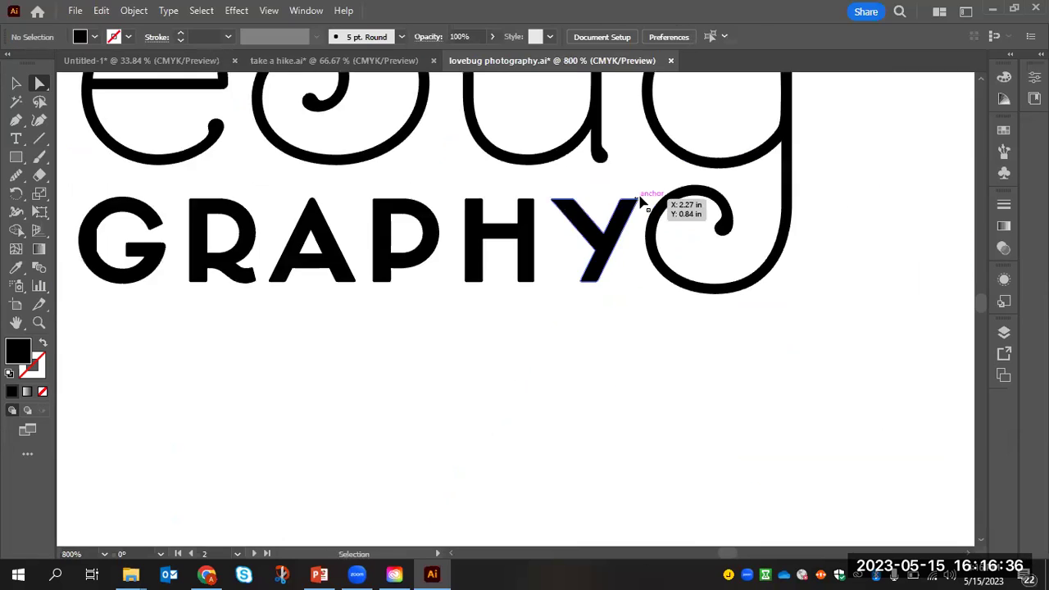
{"action": "scroll", "coordinate": [635, 211], "scroll_direction": "up", "scroll_amount": 1}
{"action": "scroll", "coordinate": [634, 211], "scroll_direction": "down", "scroll_amount": 2}
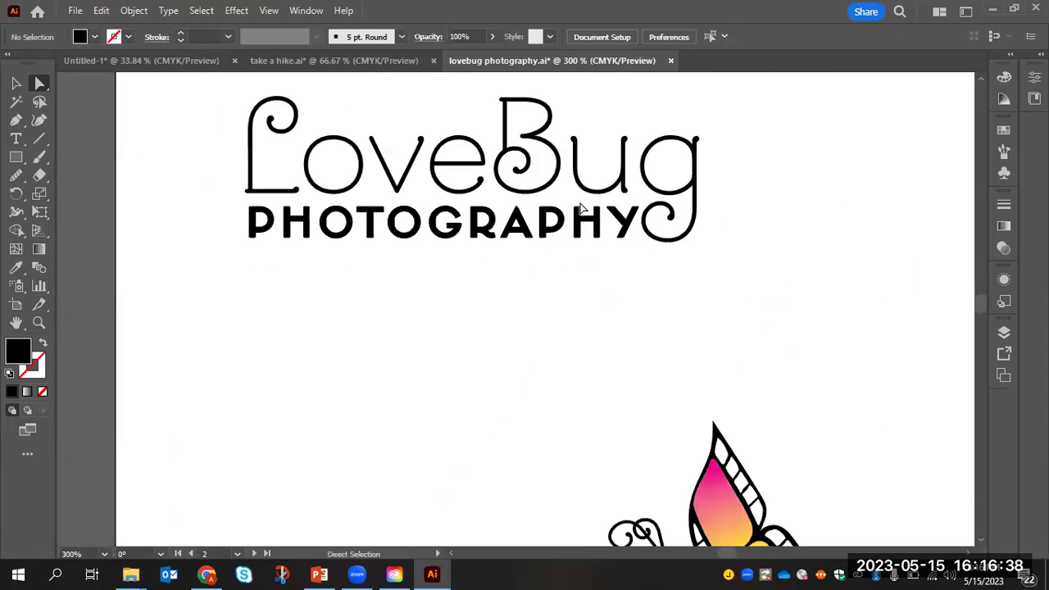
- Select only the "LoveBug" letter shapes, leaving out "PHOTOGRAPHY", and give them a black 1 pt stroke
{"action": "scroll", "coordinate": [608, 231], "scroll_direction": "up", "scroll_amount": 2}
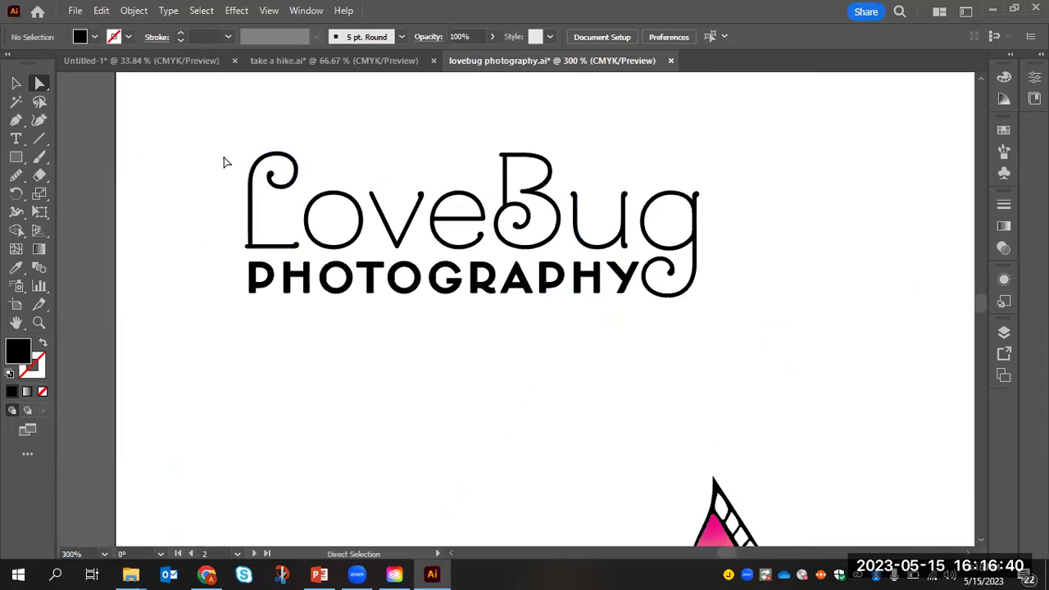
{"action": "left_click_drag", "start_coordinate": [366, 250], "coordinate": [720, 261]}
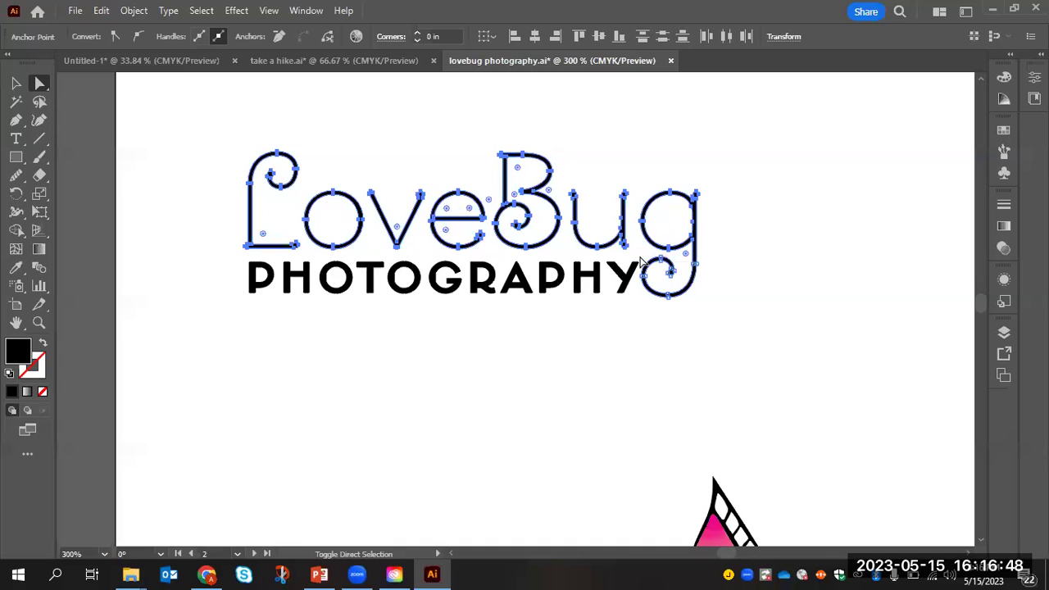
{"action": "mouse_move", "coordinate": [643, 257]}
{"action": "left_mouse_down"}
{"action": "mouse_move", "coordinate": [658, 300]}
{"action": "mouse_move", "coordinate": [715, 314]}
{"action": "left_mouse_up"}
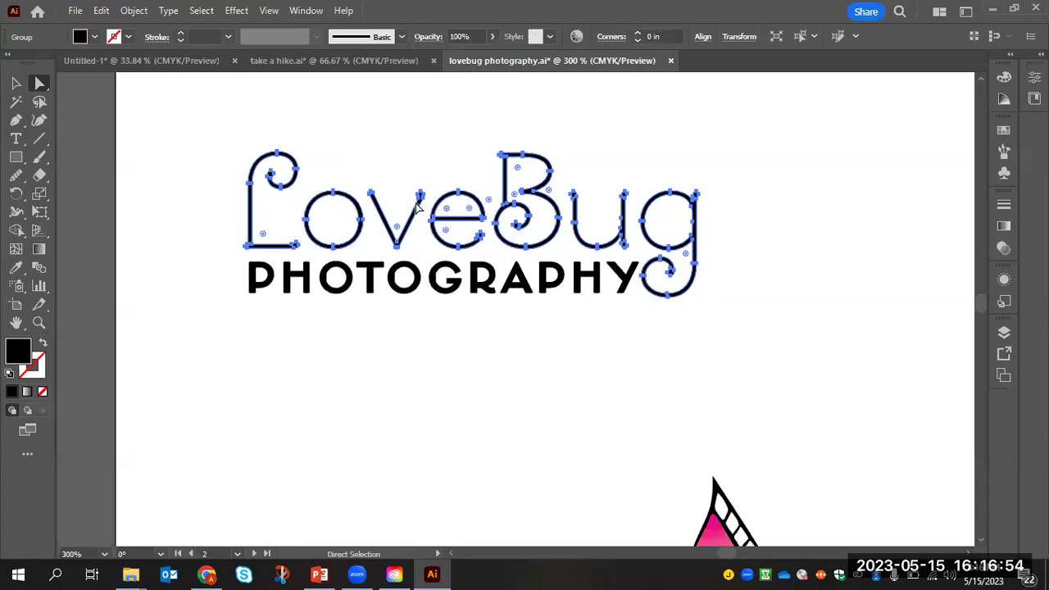
{"action": "left_click", "coordinate": [128, 38]}
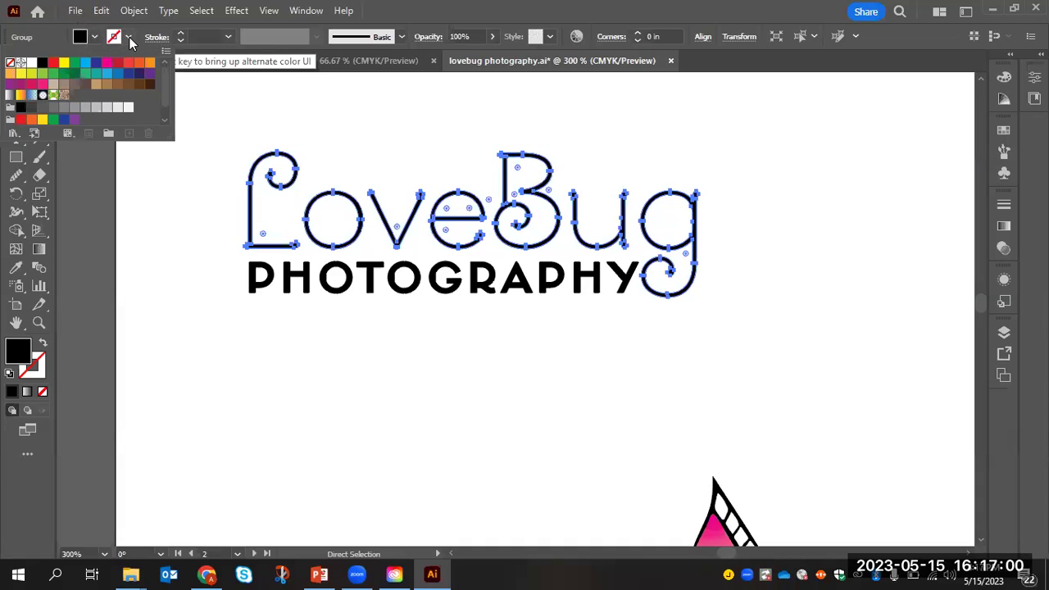
{"action": "left_click", "coordinate": [43, 64]}
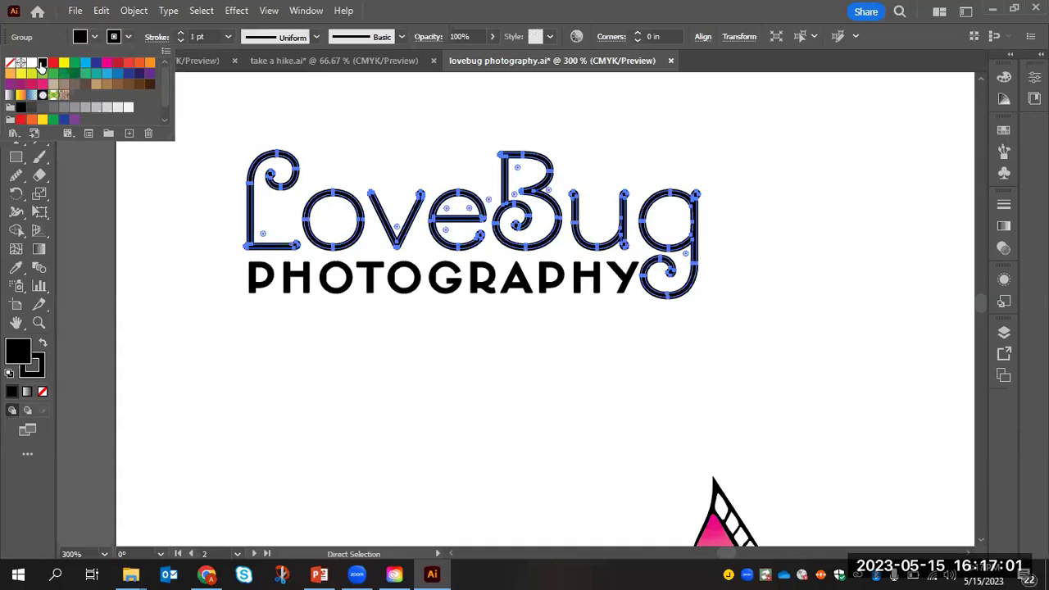
{"action": "left_click", "coordinate": [341, 156]}
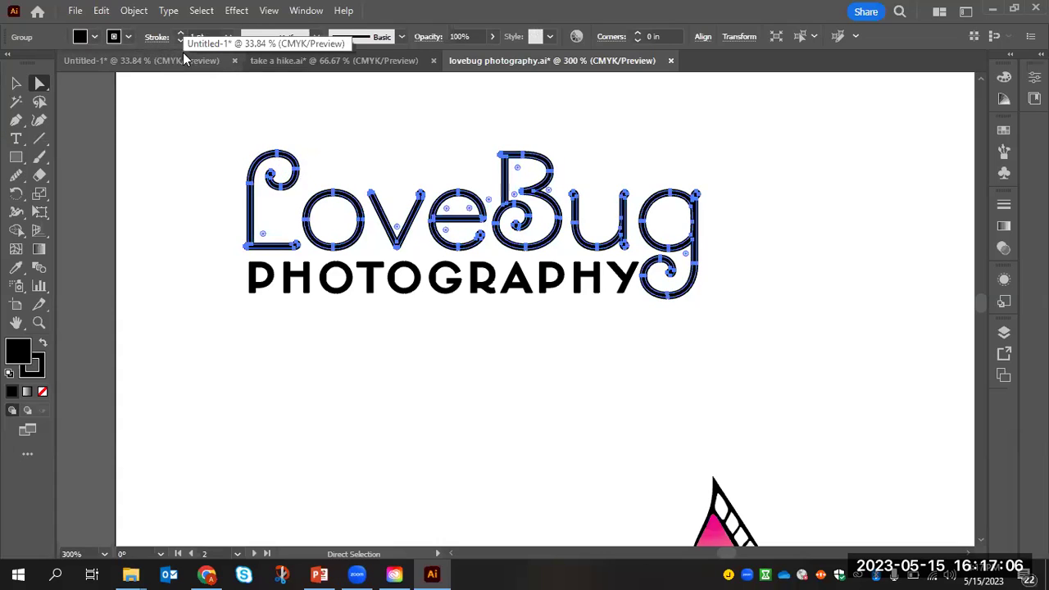
{"action": "left_click", "coordinate": [119, 37]}
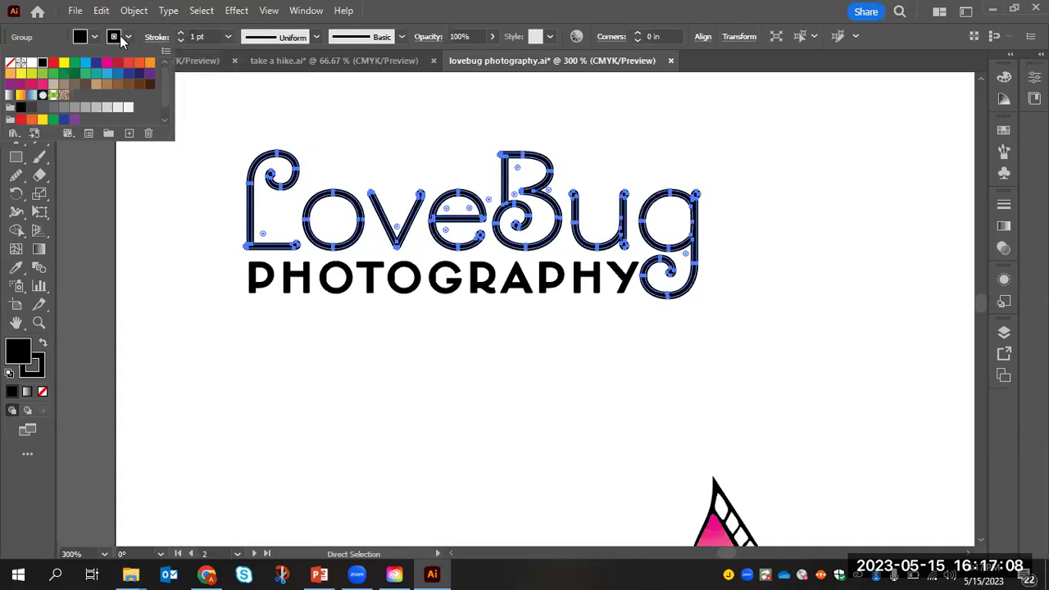
{"action": "left_click", "coordinate": [8, 63]}
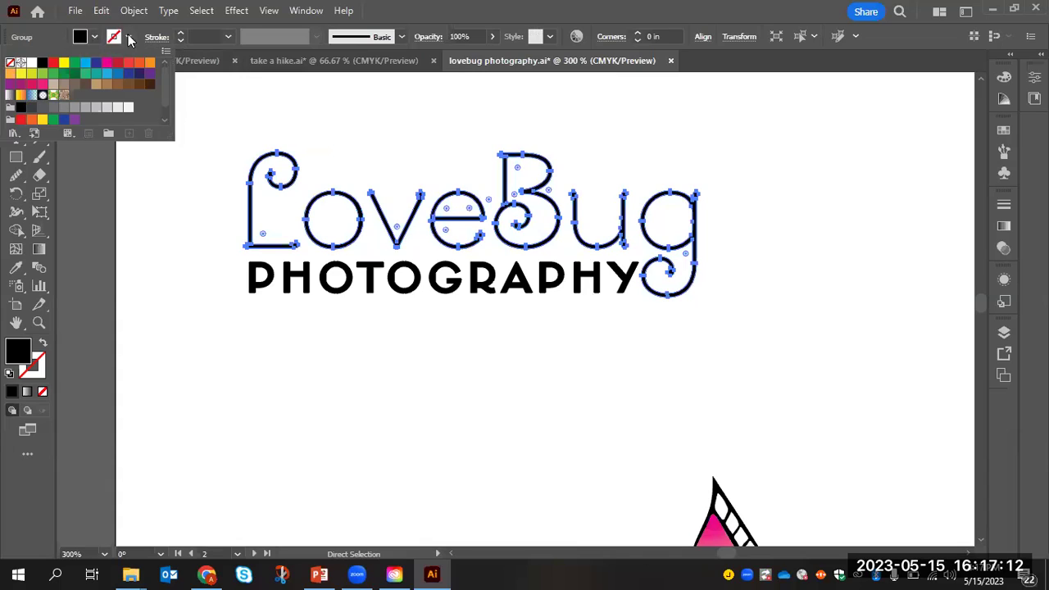
{"action": "left_click", "coordinate": [42, 65]}
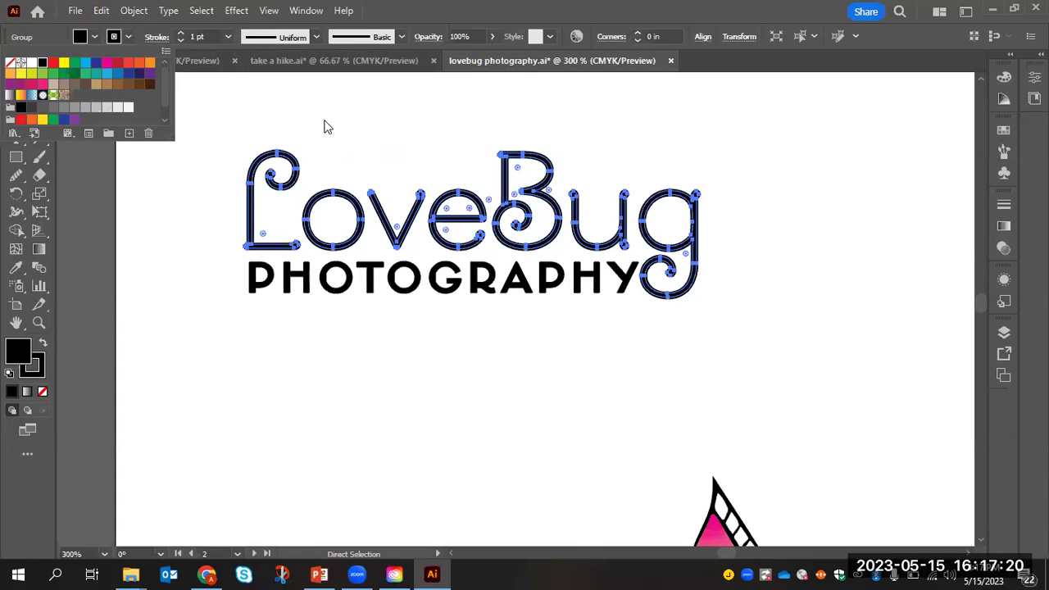
- Try heavier strokes up to 6 pt on the "LoveBug" letters, return the weight to 1 pt and deselect
{"action": "left_click", "coordinate": [180, 36]}
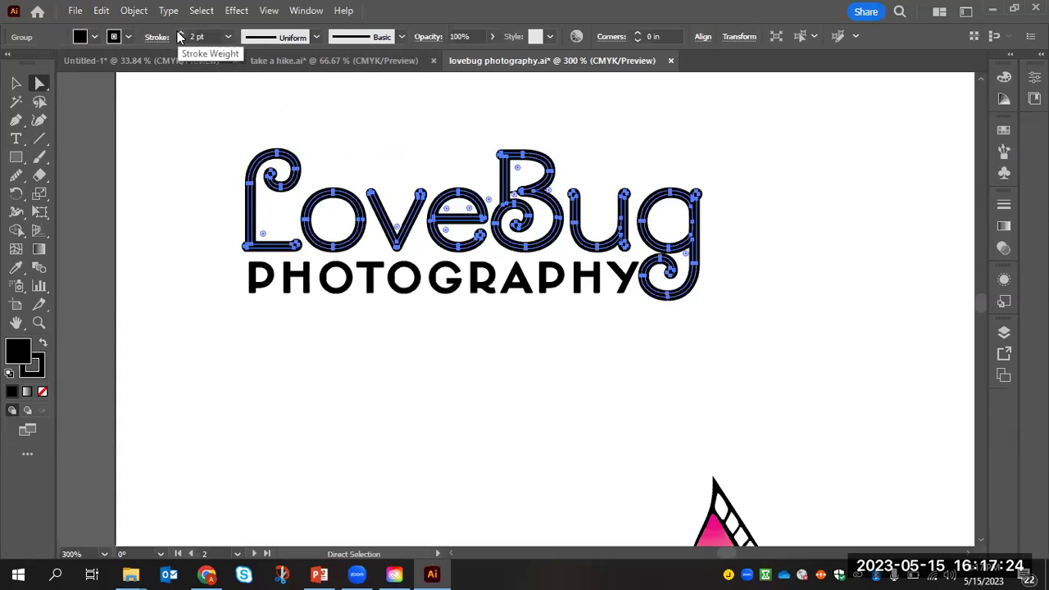
{"action": "left_click", "coordinate": [180, 36]}
{"action": "left_click", "coordinate": [179, 36]}
{"action": "left_click", "coordinate": [179, 36]}
{"action": "left_click", "coordinate": [180, 36]}
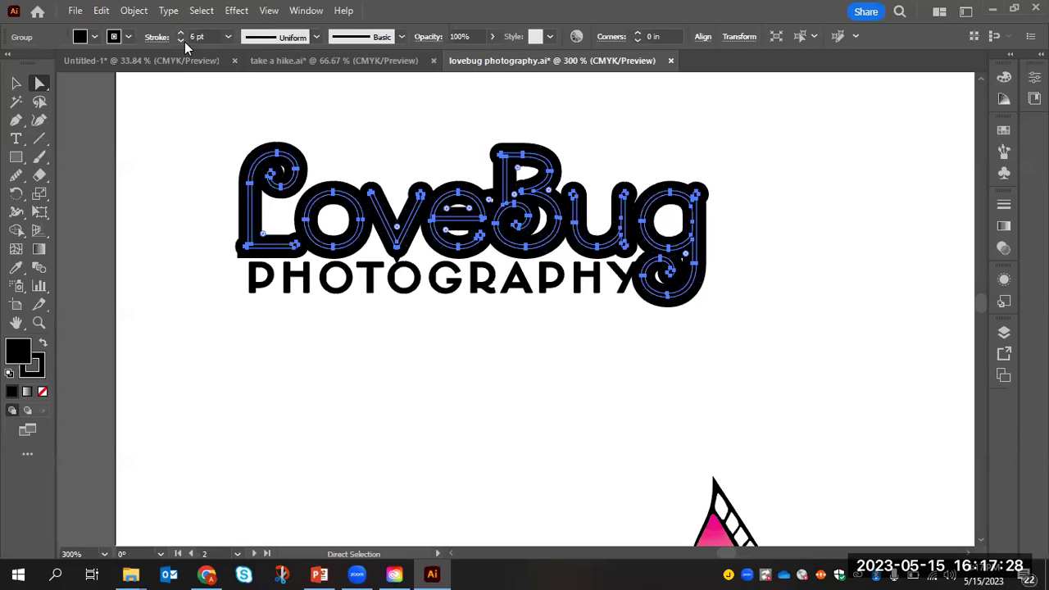
{"action": "left_click", "coordinate": [180, 41]}
{"action": "left_click", "coordinate": [179, 41]}
{"action": "left_click", "coordinate": [180, 41]}
{"action": "left_click", "coordinate": [180, 41]}
{"action": "left_click", "coordinate": [180, 41]}
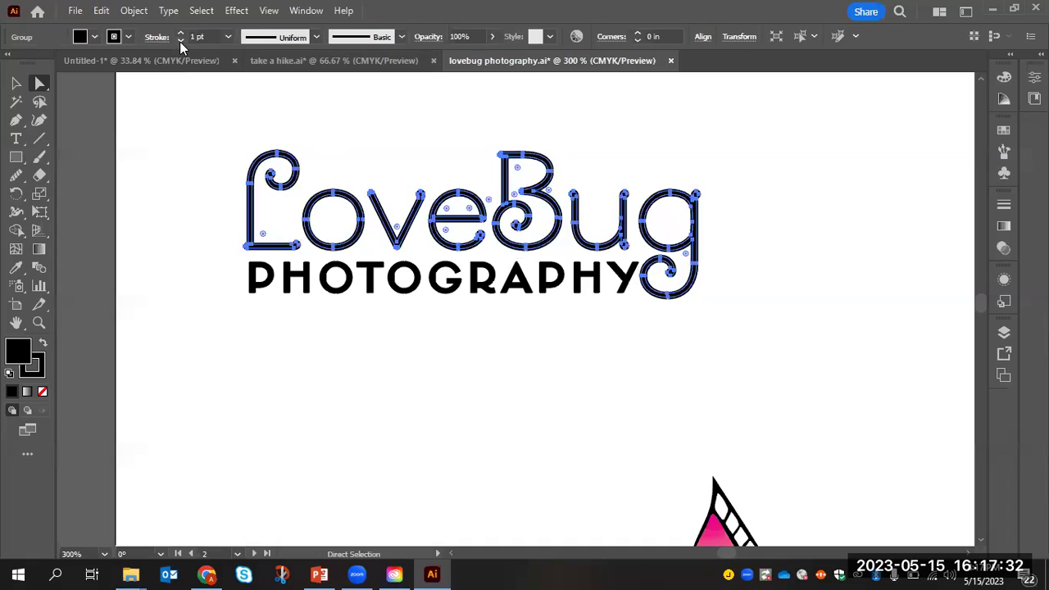
{"action": "left_click", "coordinate": [379, 119]}
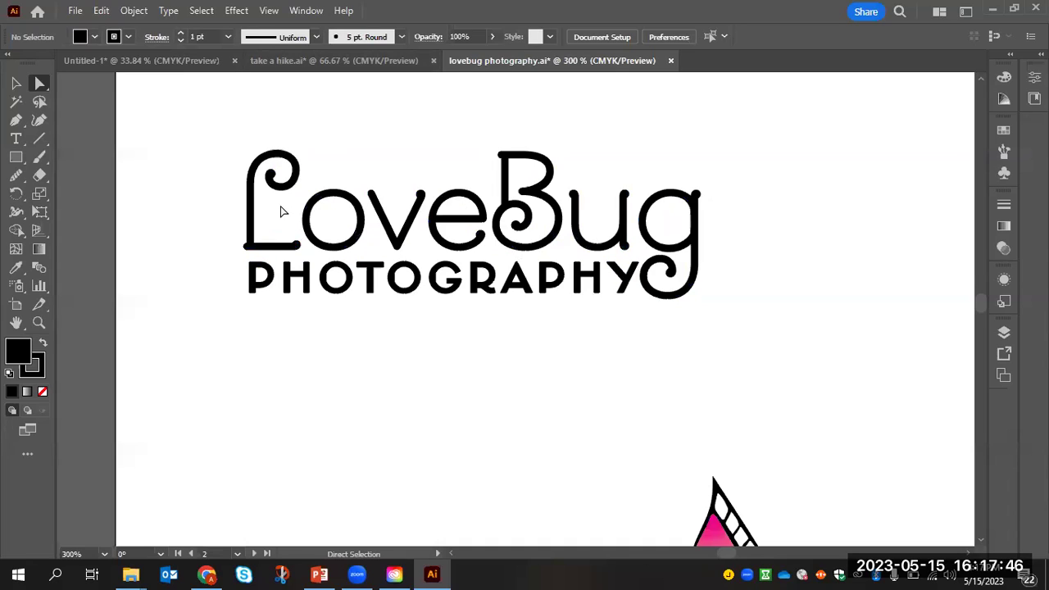
- Select the whole "LoveBug Photography" wordmark and apply Outline Stroke to convert its strokes into filled shapes
{"action": "left_click", "coordinate": [273, 194]}
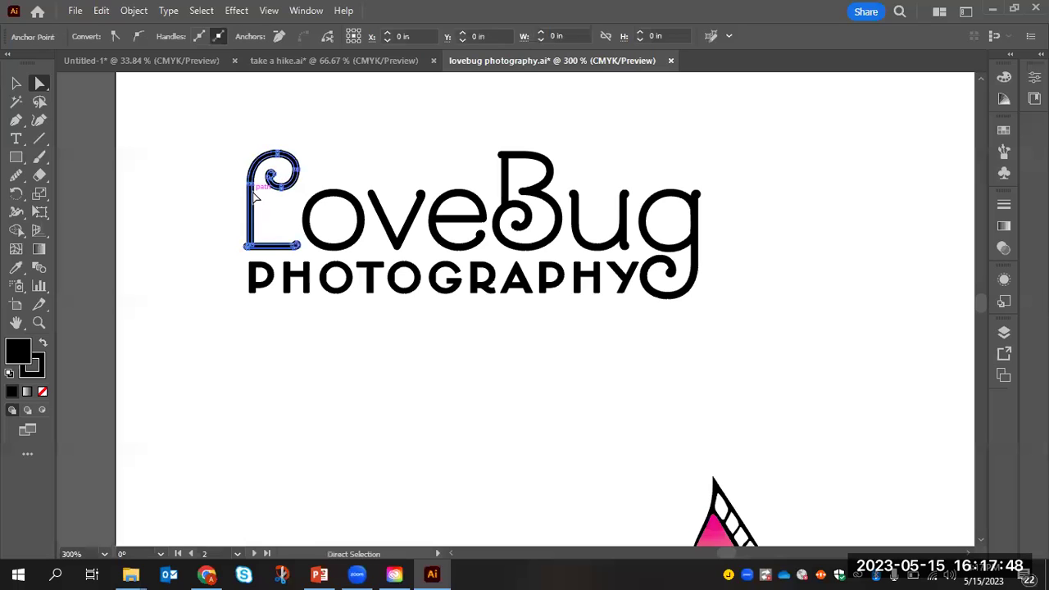
{"action": "key", "text": "v"}
{"action": "left_click_drag", "start_coordinate": [212, 129], "coordinate": [735, 345]}
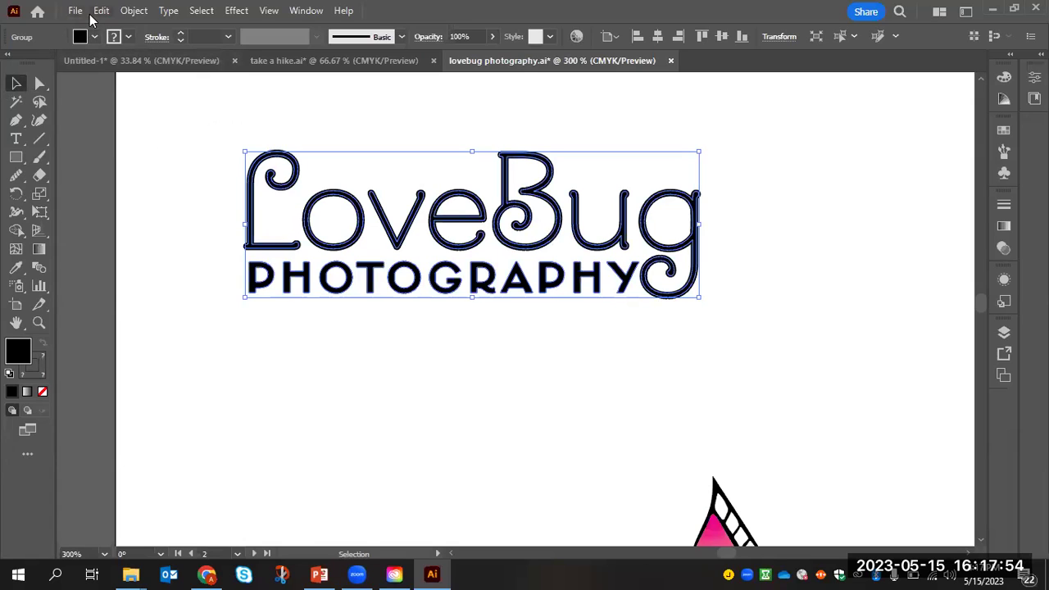
{"action": "left_click", "coordinate": [131, 11]}
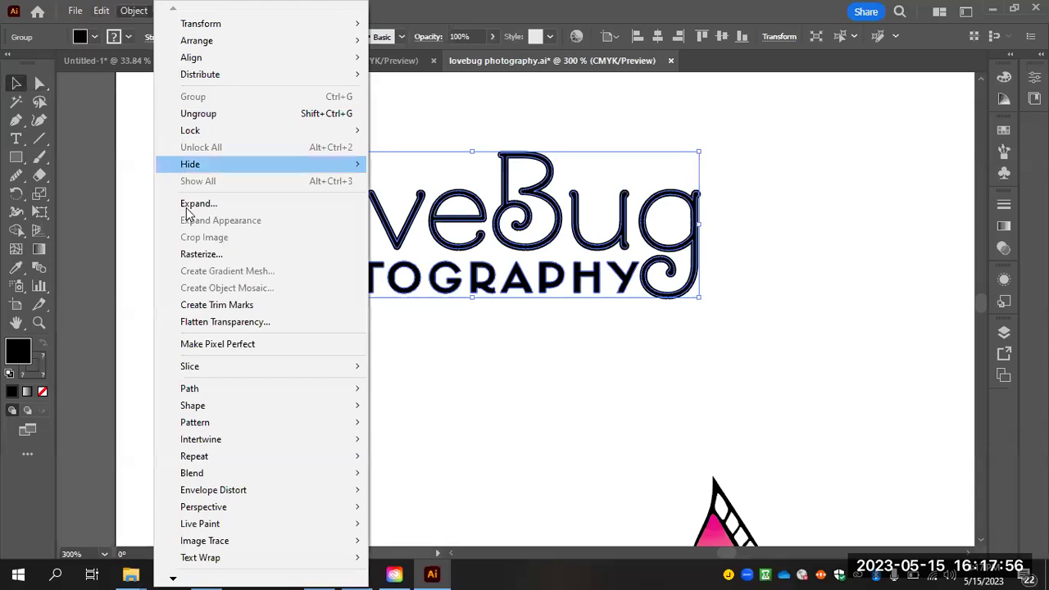
{"action": "mouse_move", "coordinate": [358, 388]}
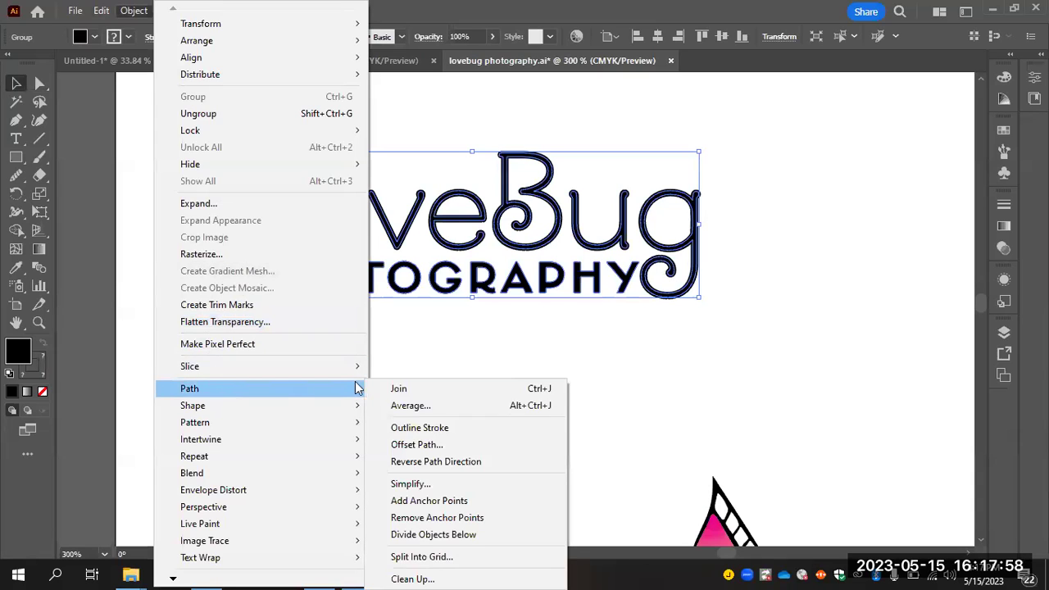
{"action": "left_click", "coordinate": [453, 429]}
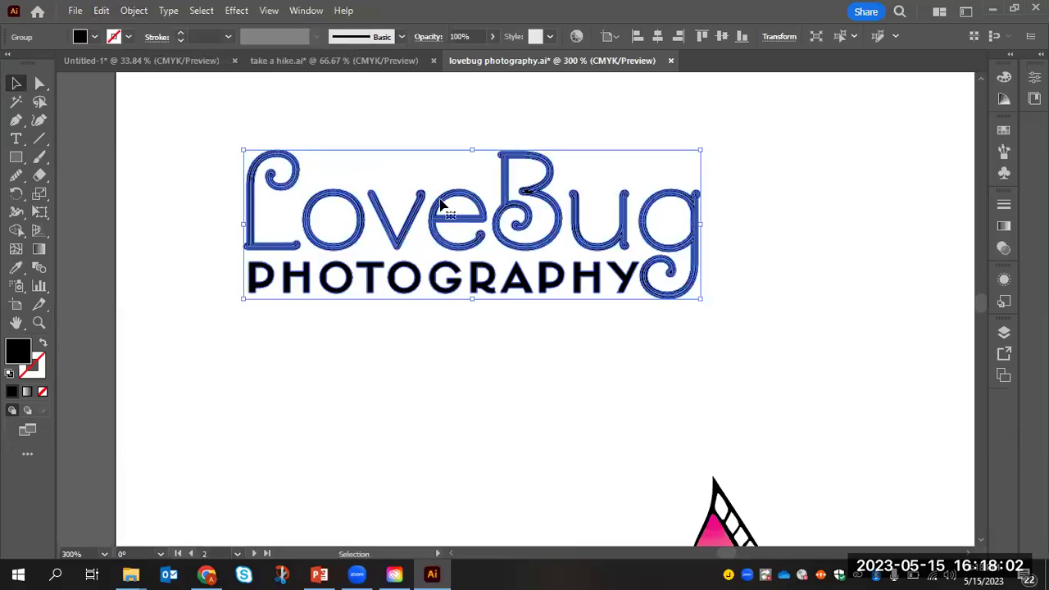
- Merge the wordmark's overlapping fill and stroke shapes with Pathfinder Unite, and deselect the result
{"action": "left_click", "coordinate": [303, 16]}
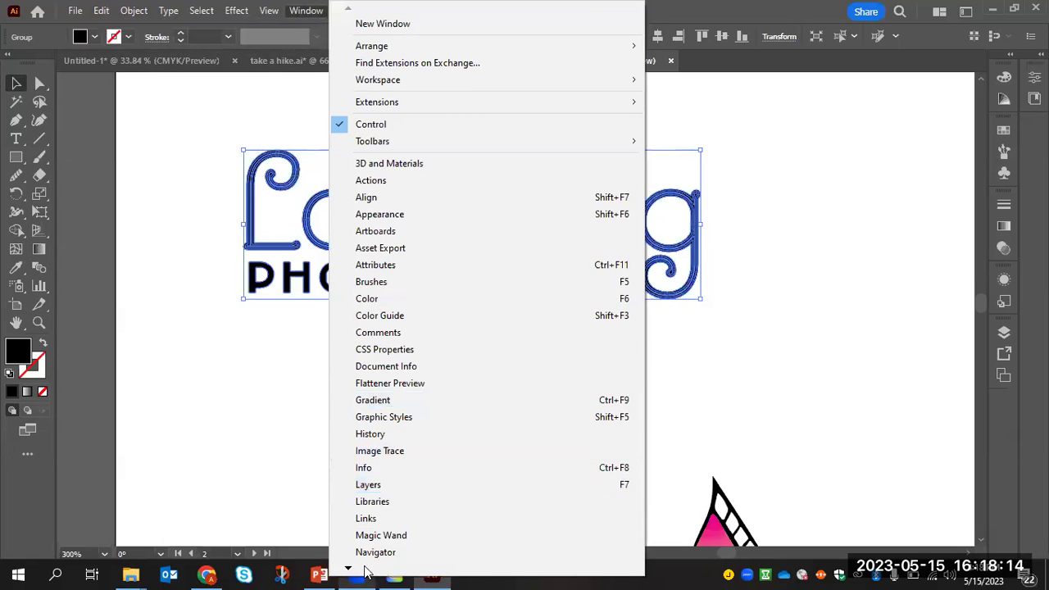
{"action": "mouse_move", "coordinate": [353, 567]}
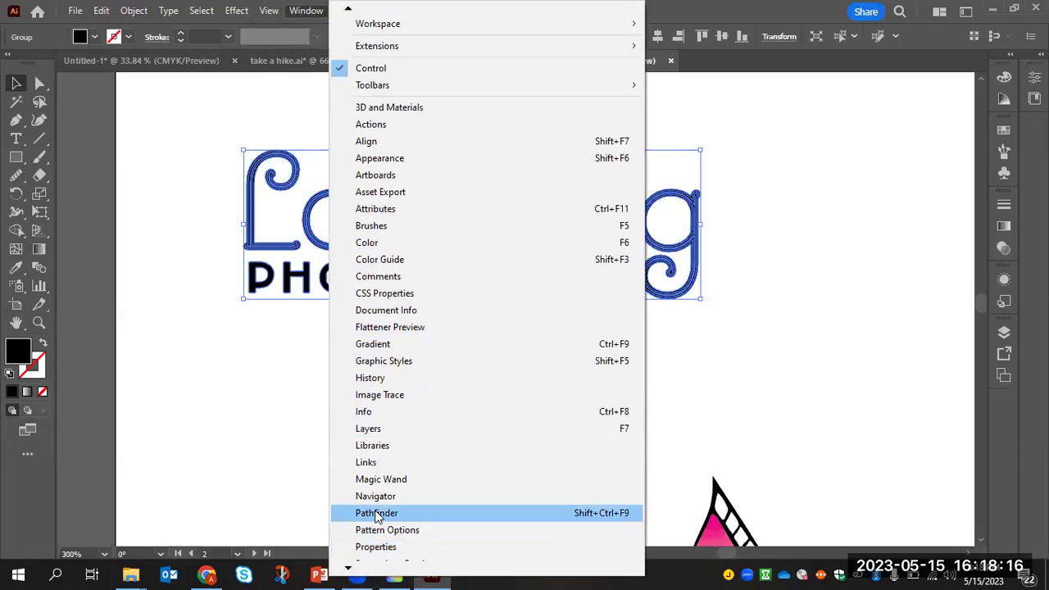
{"action": "key", "text": "Return"}
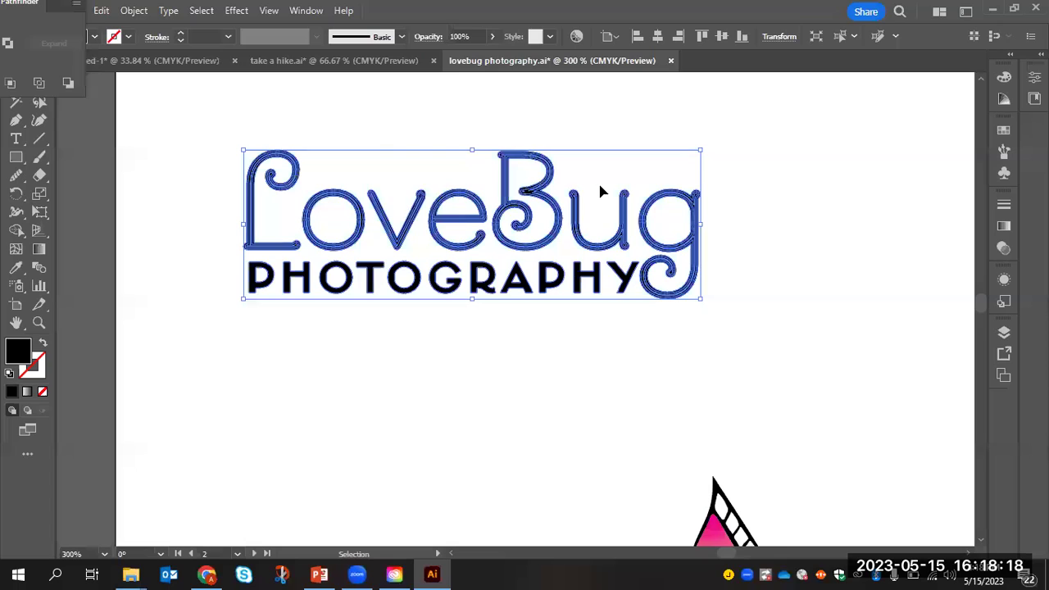
{"action": "left_click_drag", "start_coordinate": [61, 8], "coordinate": [642, 58]}
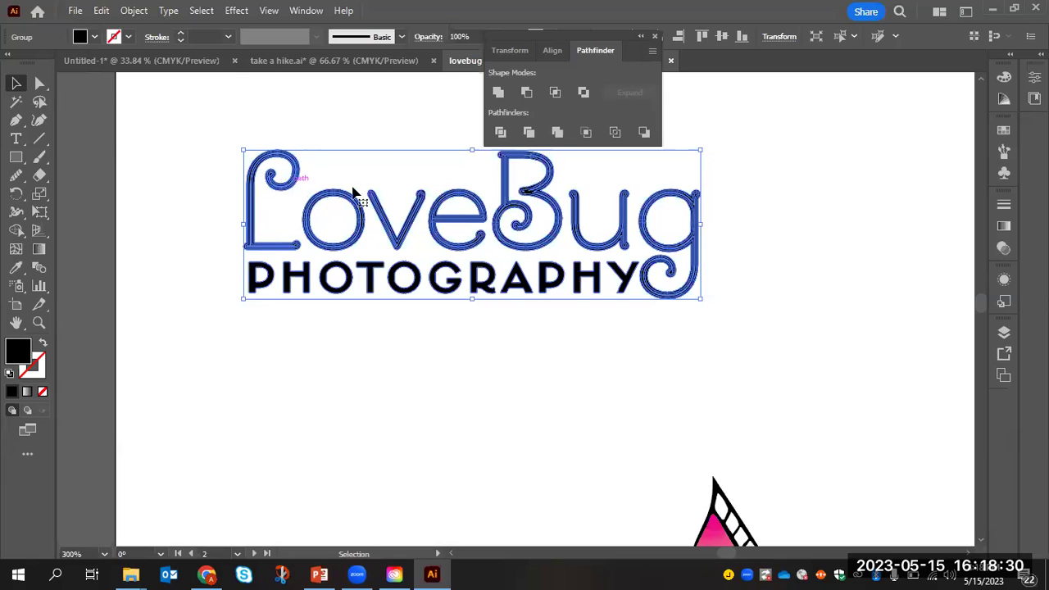
{"action": "left_click", "coordinate": [502, 94]}
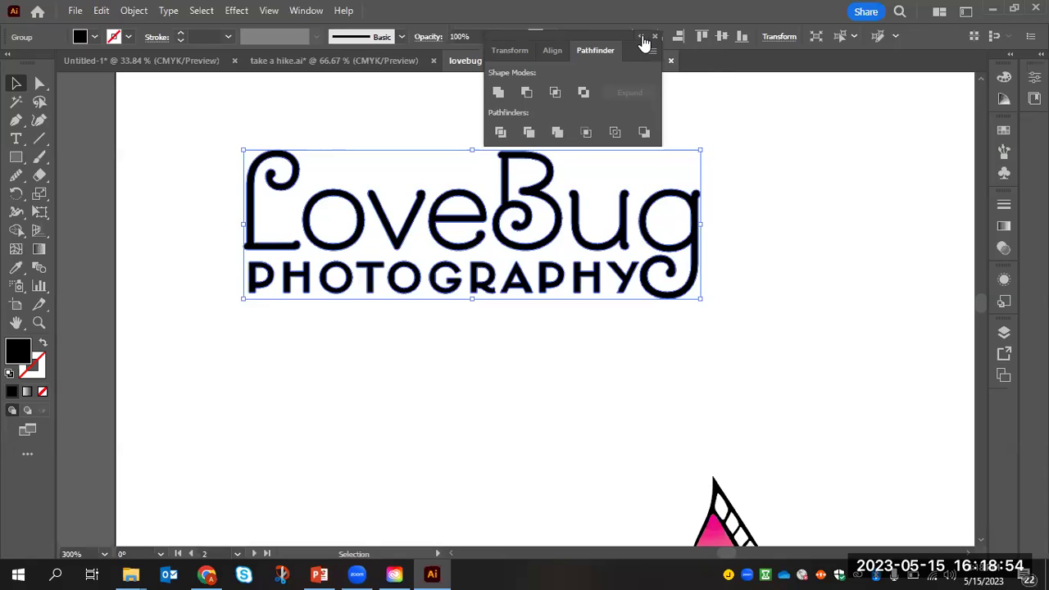
{"action": "left_click", "coordinate": [774, 233]}
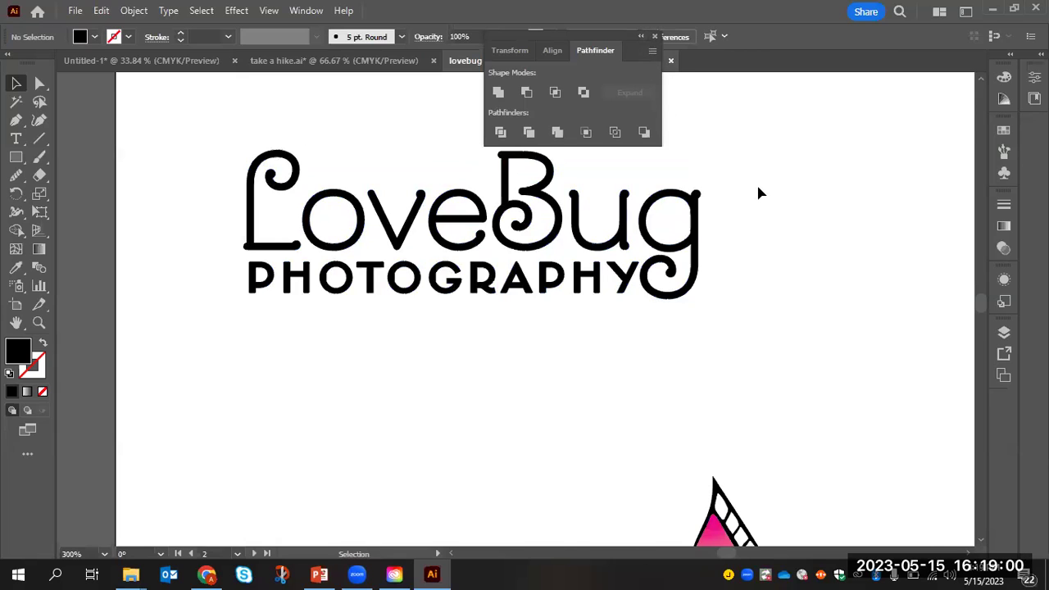
{"action": "scroll", "coordinate": [759, 194], "scroll_direction": "down", "scroll_amount": 2}
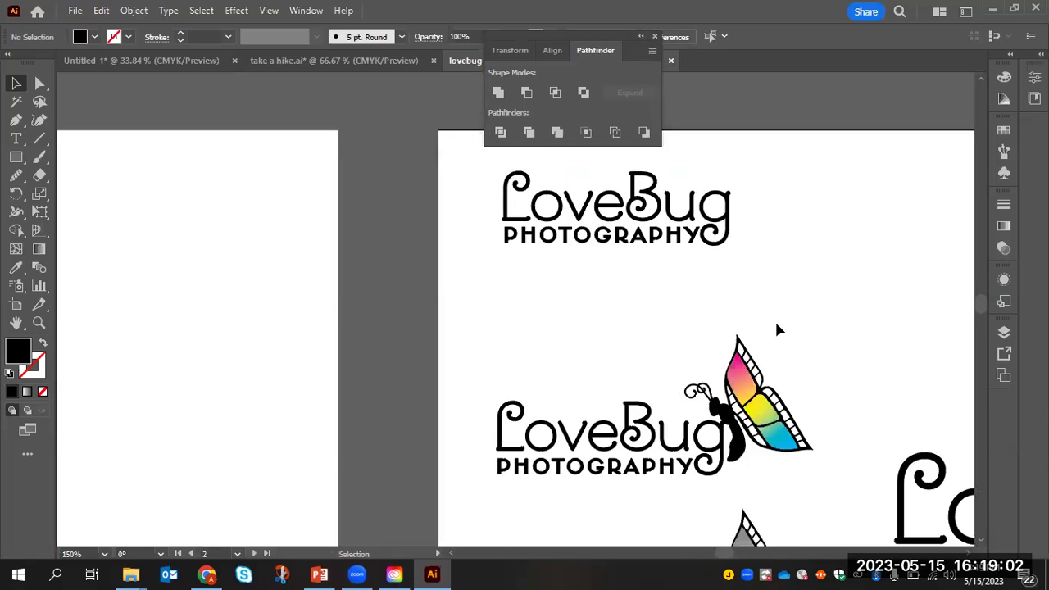
- Draw a small oval head for the butterfly beside the upper wordmark with the Pencil tool and fill it black
{"action": "scroll", "coordinate": [771, 327], "scroll_direction": "down", "scroll_amount": 1}
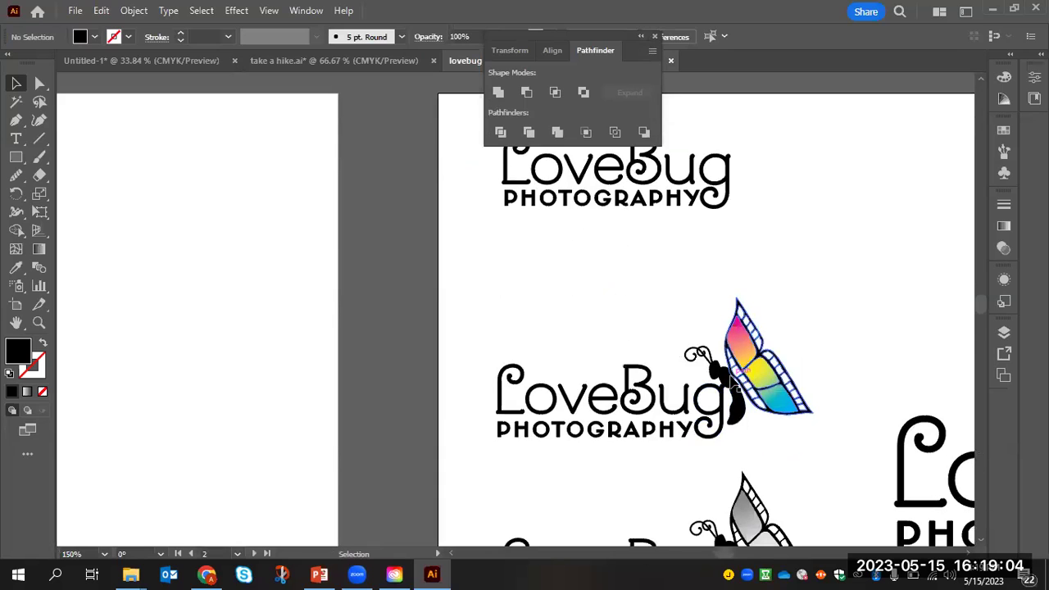
{"action": "scroll", "coordinate": [731, 382], "scroll_direction": "up", "scroll_amount": 1}
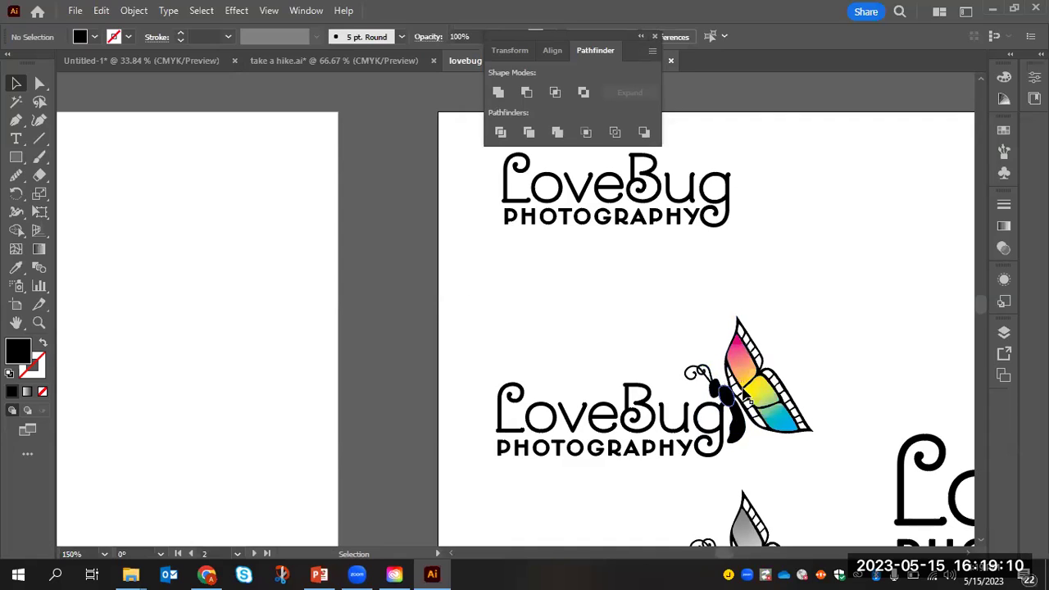
{"action": "left_click", "coordinate": [19, 185]}
{"action": "left_click", "coordinate": [82, 189]}
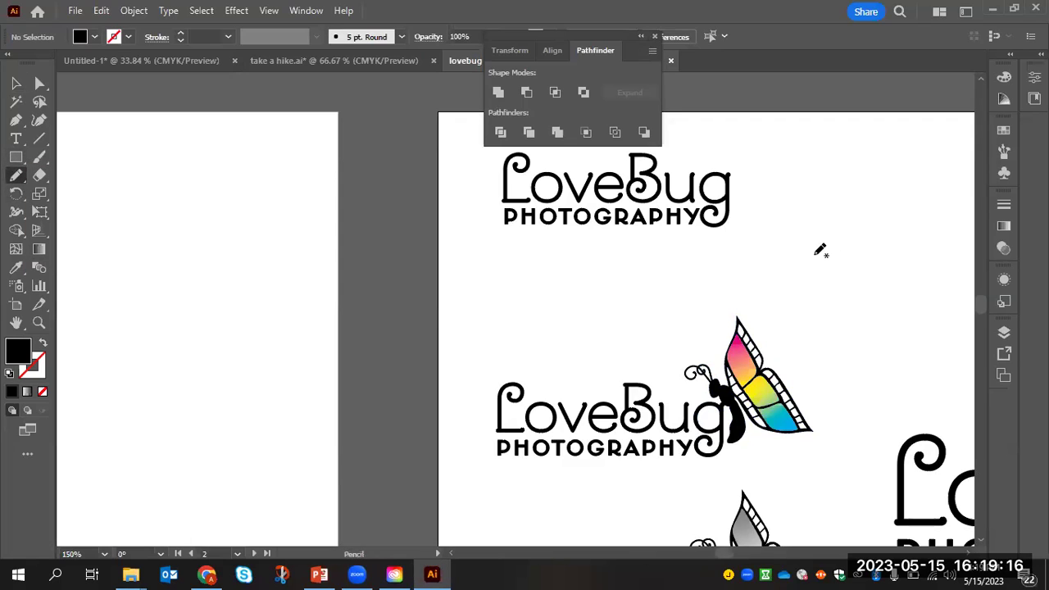
{"action": "mouse_move", "coordinate": [806, 197]}
{"action": "left_mouse_down"}
{"action": "mouse_move", "coordinate": [824, 211]}
{"action": "mouse_move", "coordinate": [819, 188]}
{"action": "mouse_move", "coordinate": [810, 191]}
{"action": "left_mouse_up"}
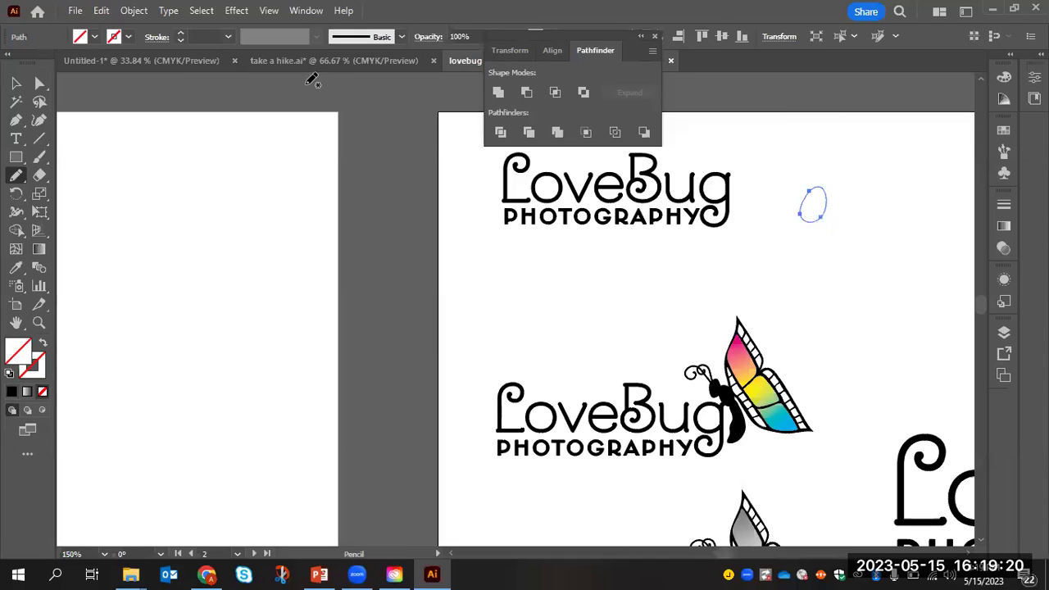
{"action": "left_click", "coordinate": [94, 36]}
{"action": "left_click", "coordinate": [42, 63]}
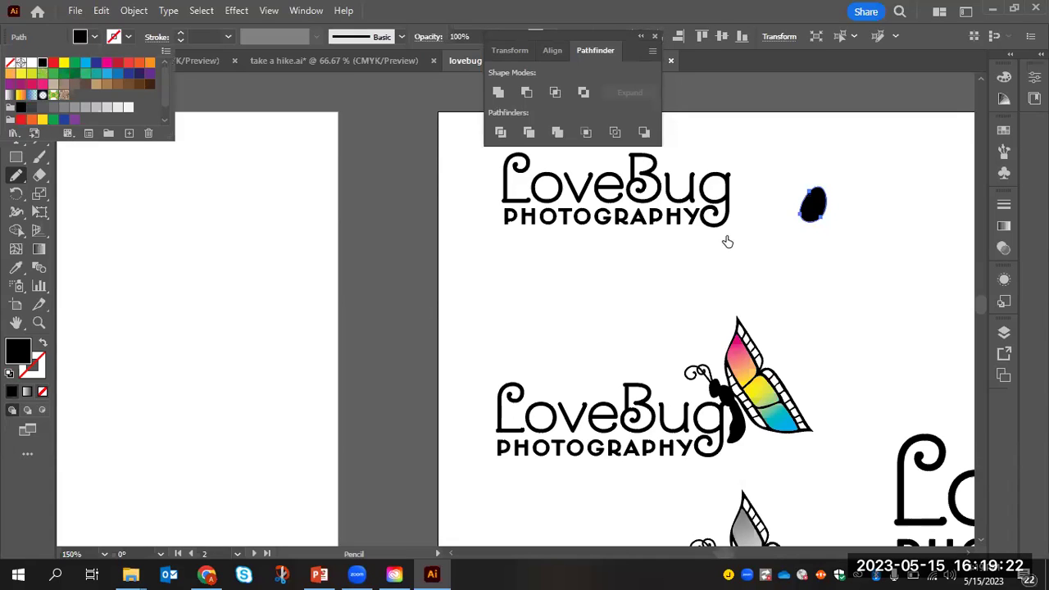
{"action": "left_click", "coordinate": [851, 249]}
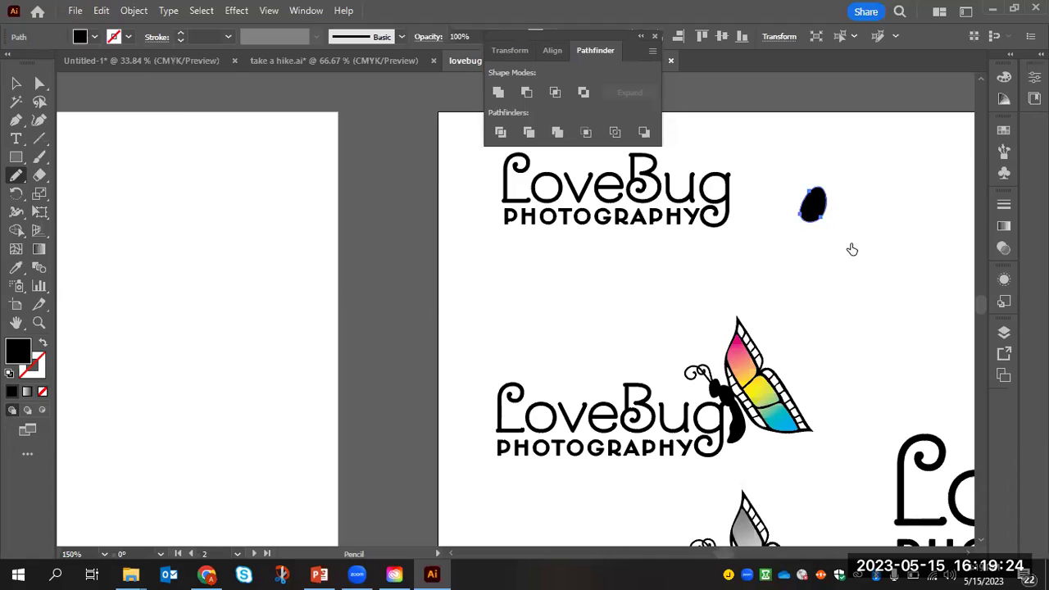
- Draw a larger oval overlapping the head, fill it black and shift it about 0.06 in to the right
{"action": "mouse_move", "coordinate": [829, 205]}
{"action": "left_mouse_down"}
{"action": "mouse_move", "coordinate": [818, 242]}
{"action": "mouse_move", "coordinate": [838, 259]}
{"action": "mouse_move", "coordinate": [850, 247]}
{"action": "mouse_move", "coordinate": [854, 202]}
{"action": "left_mouse_up"}
{"action": "key", "text": "slash"}
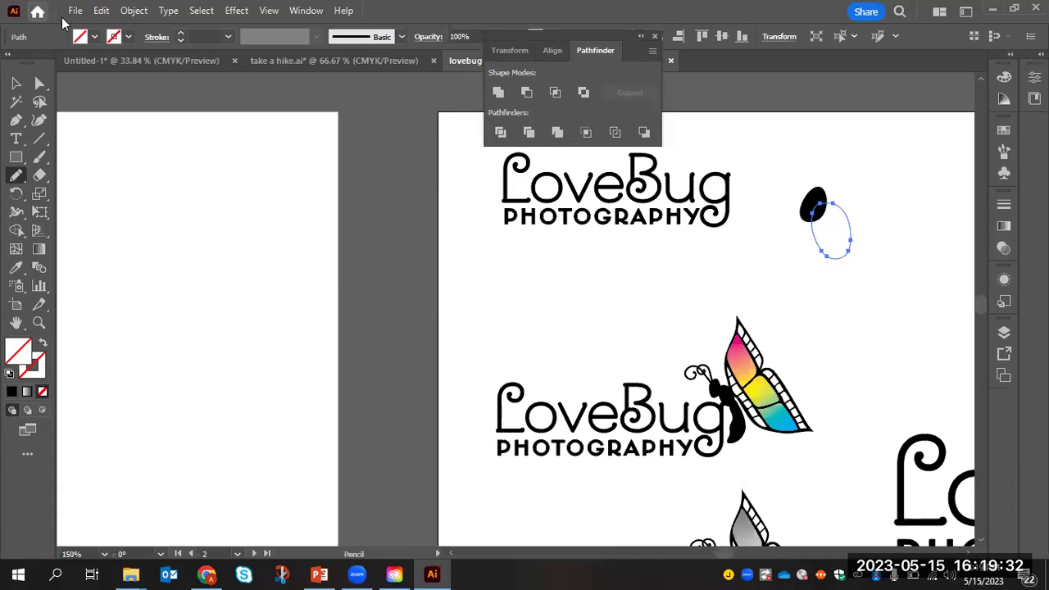
{"action": "left_click", "coordinate": [94, 37]}
{"action": "left_click", "coordinate": [43, 62]}
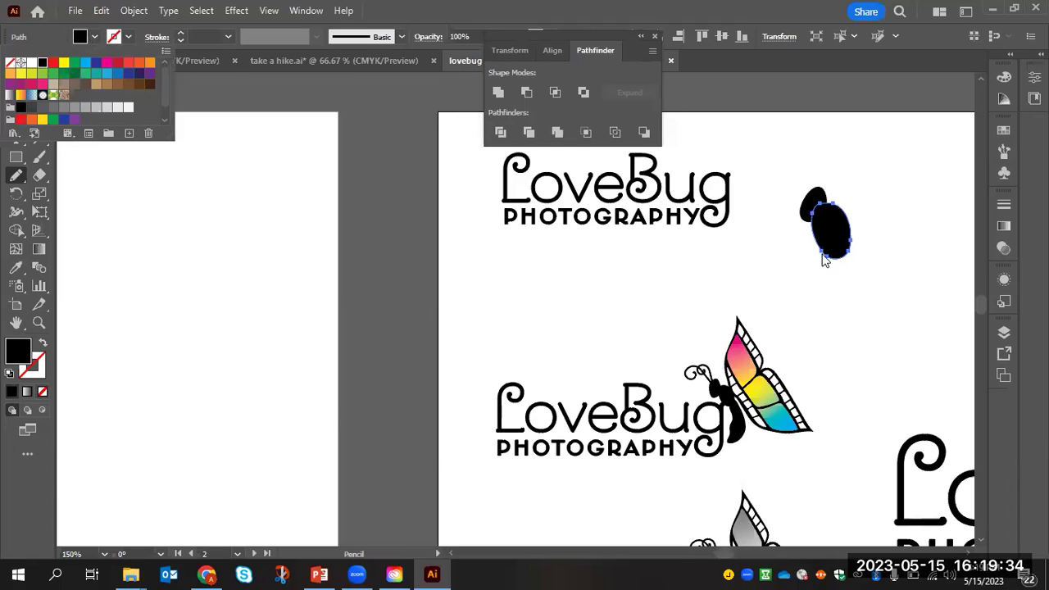
{"action": "key", "text": "Escape"}
{"action": "left_click", "coordinate": [15, 83]}
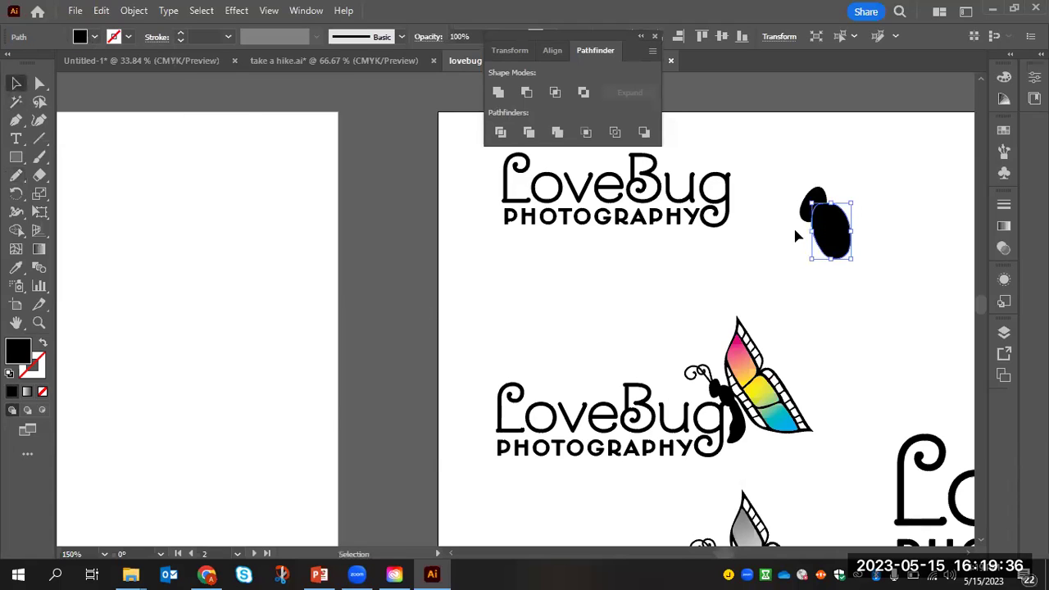
{"action": "left_click_drag", "start_coordinate": [828, 242], "coordinate": [834, 243]}
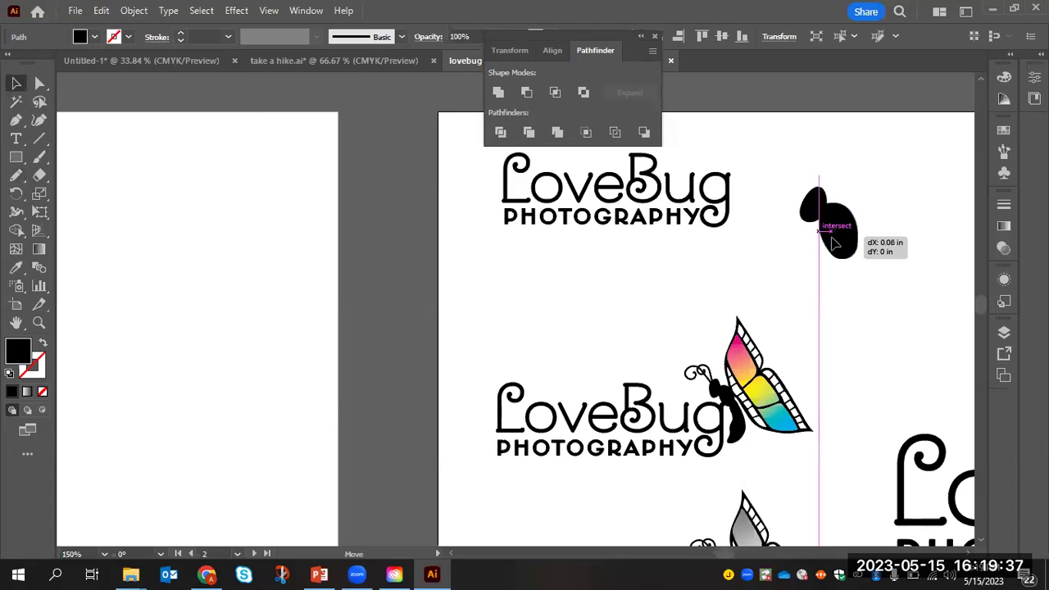
{"action": "left_click", "coordinate": [885, 256]}
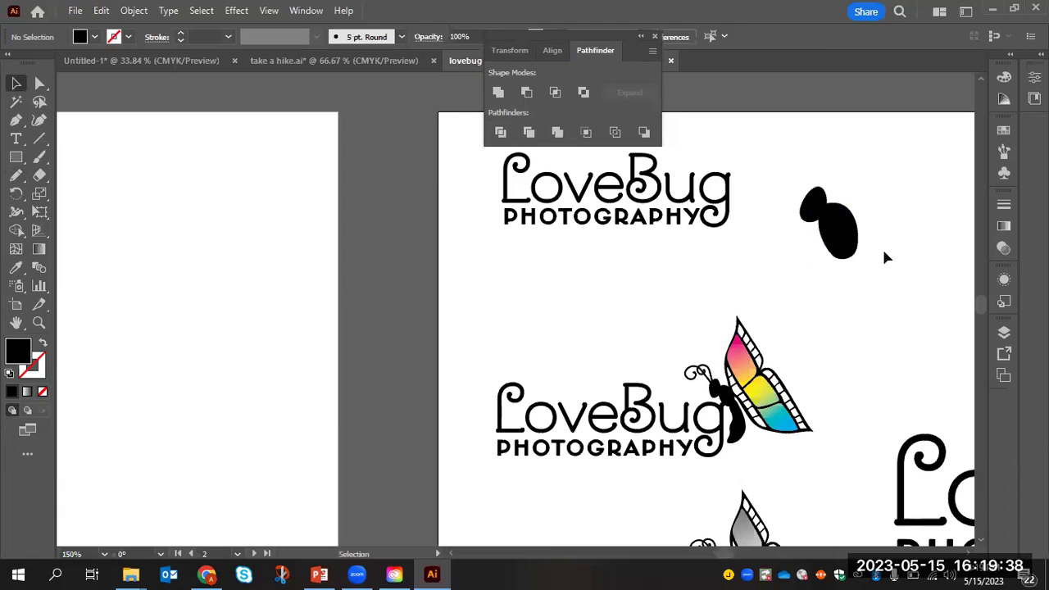
- Draw a long curved abdomen with the Pencil tool, fill it black and move it up to overlap the middle oval
{"action": "left_click", "coordinate": [22, 173]}
{"action": "mouse_move", "coordinate": [858, 251]}
{"action": "left_mouse_down"}
{"action": "mouse_move", "coordinate": [881, 336]}
{"action": "mouse_move", "coordinate": [856, 370]}
{"action": "mouse_move", "coordinate": [863, 267]}
{"action": "mouse_move", "coordinate": [852, 214]}
{"action": "left_mouse_up"}
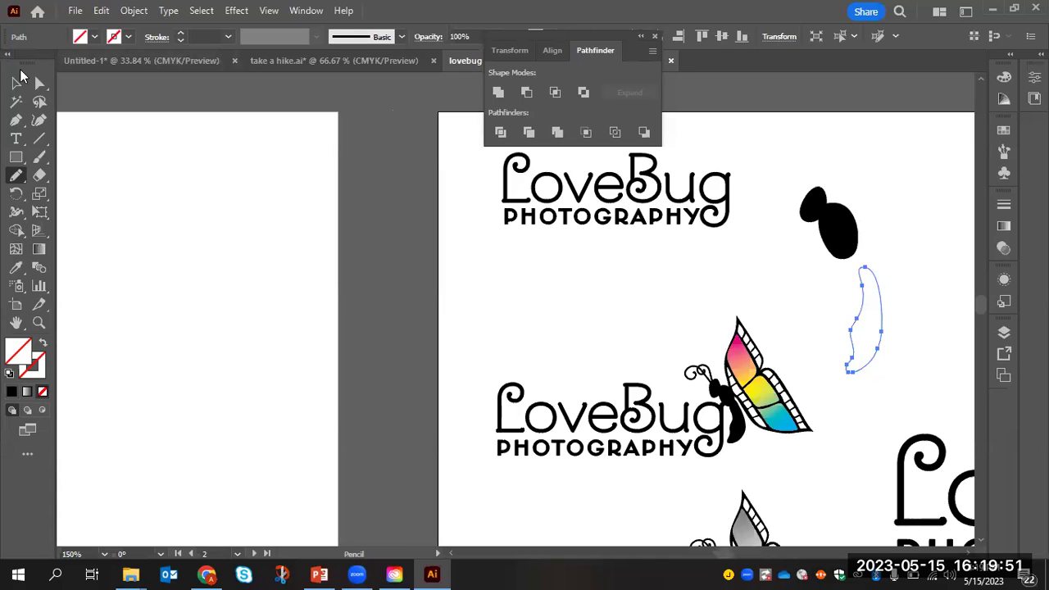
{"action": "left_click", "coordinate": [94, 37]}
{"action": "left_click", "coordinate": [42, 62]}
{"action": "left_click", "coordinate": [869, 328]}
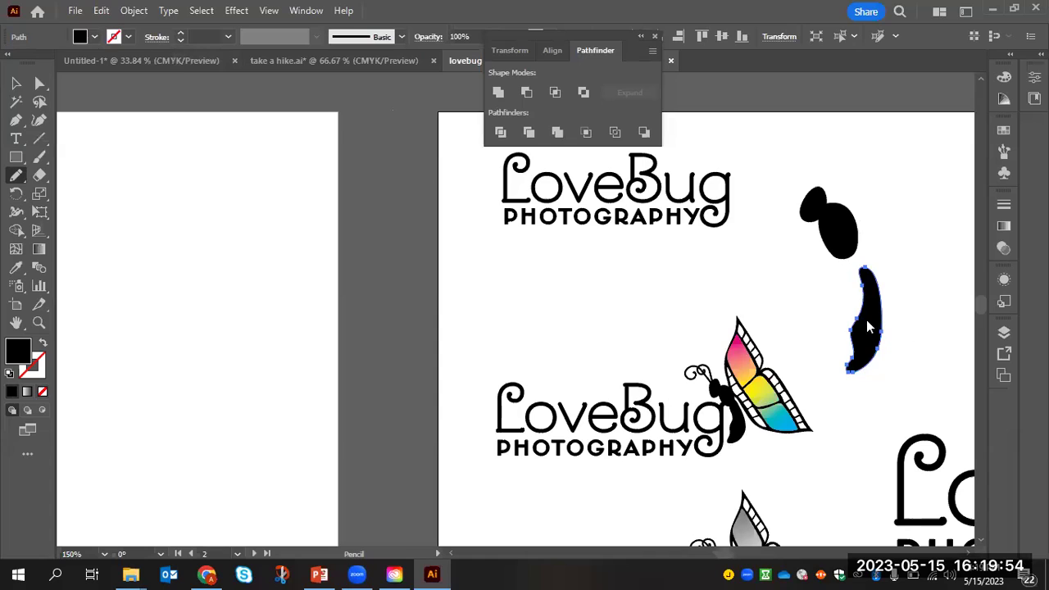
{"action": "key", "text": "v"}
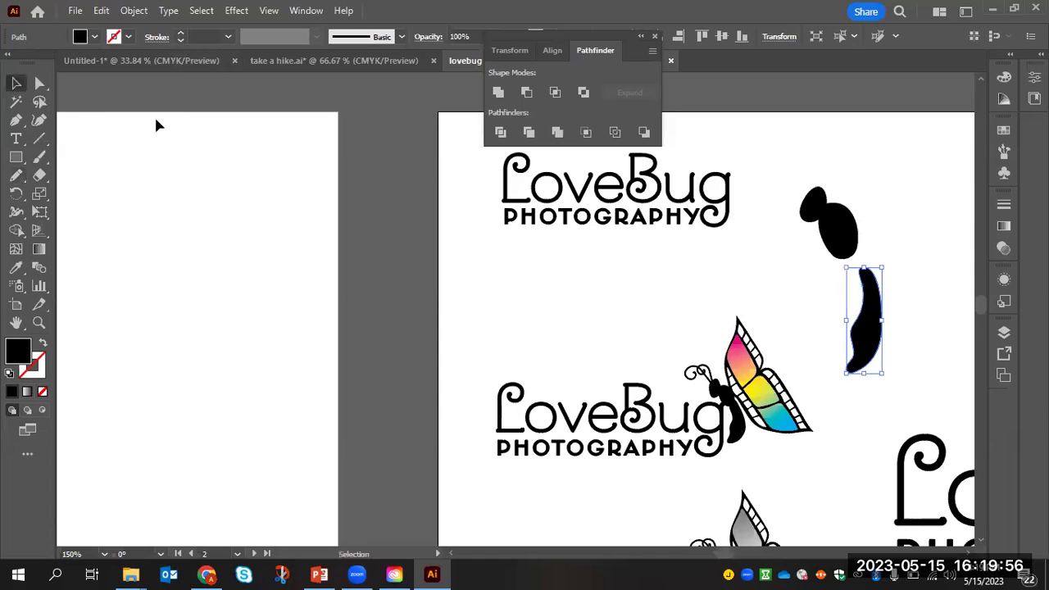
{"action": "left_click_drag", "start_coordinate": [873, 328], "coordinate": [864, 295]}
{"action": "left_click", "coordinate": [899, 368]}
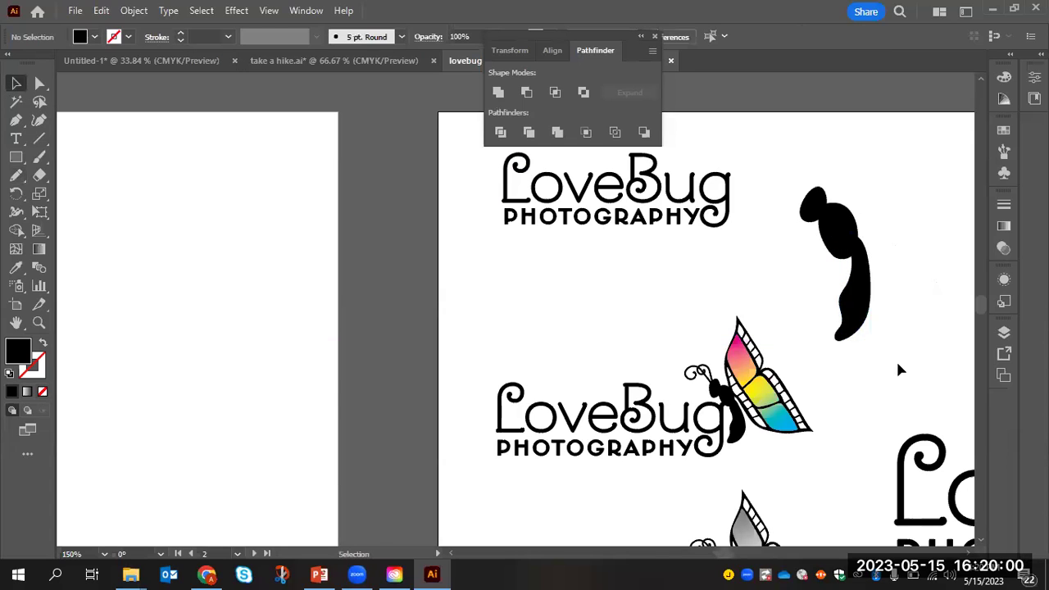
- Select all three butterfly body shapes, try merging them with Pathfinder Unite, and undo the merge
{"action": "scroll", "coordinate": [968, 551], "scroll_direction": "right", "scroll_amount": 3}
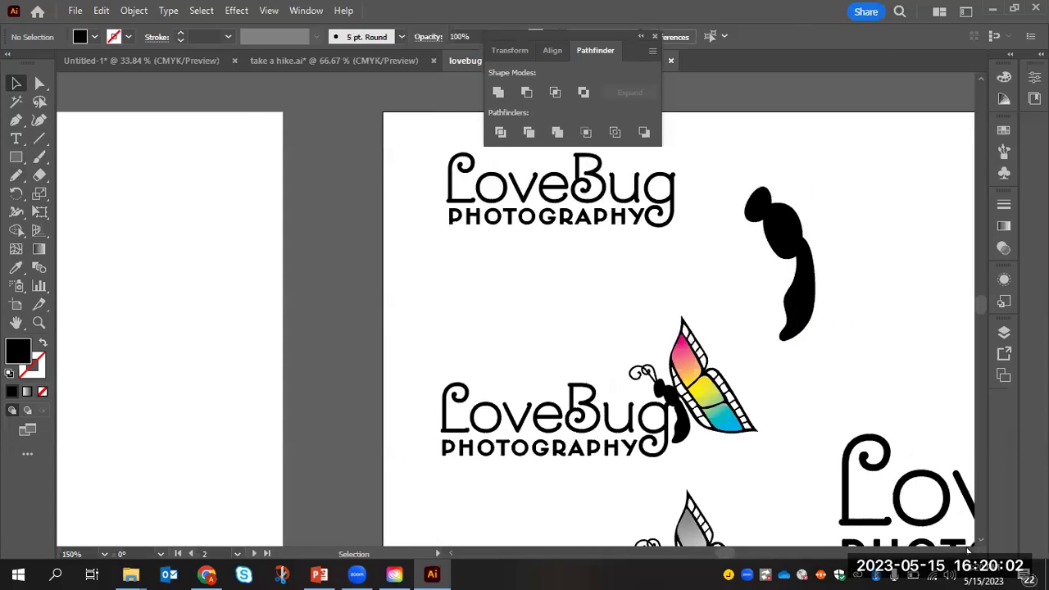
{"action": "left_click_drag", "start_coordinate": [709, 205], "coordinate": [706, 212]}
{"action": "left_click", "coordinate": [740, 270], "text": "shift"}
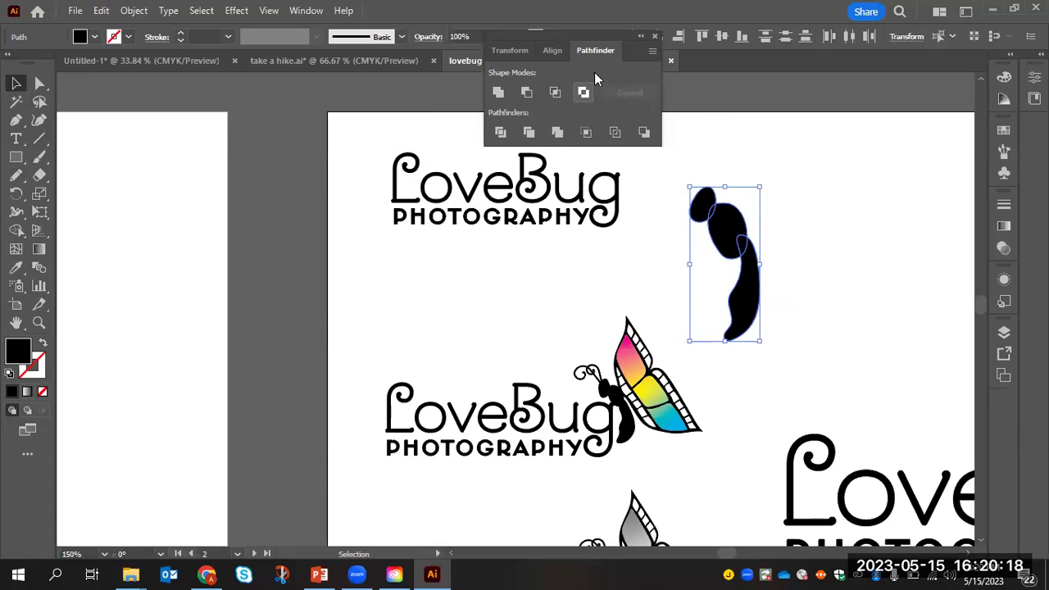
{"action": "left_click", "coordinate": [309, 10]}
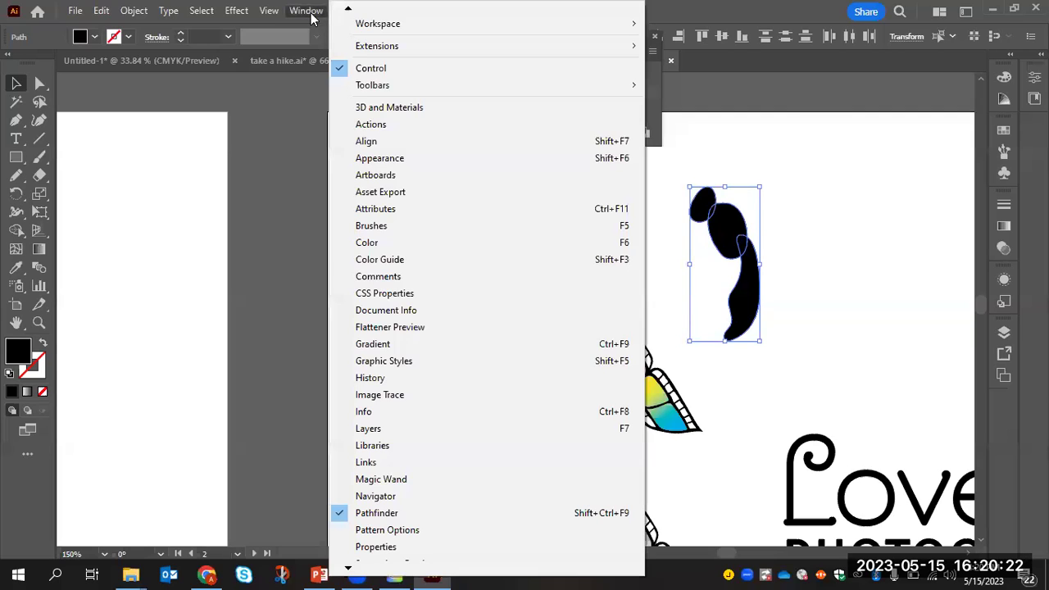
{"action": "left_click", "coordinate": [724, 18]}
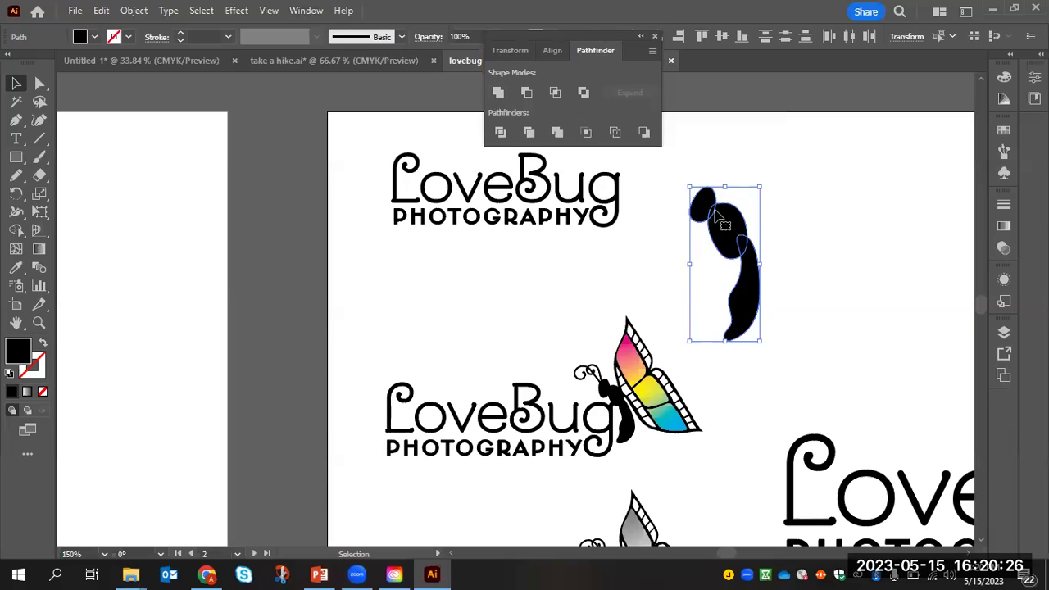
{"action": "left_click", "coordinate": [499, 92]}
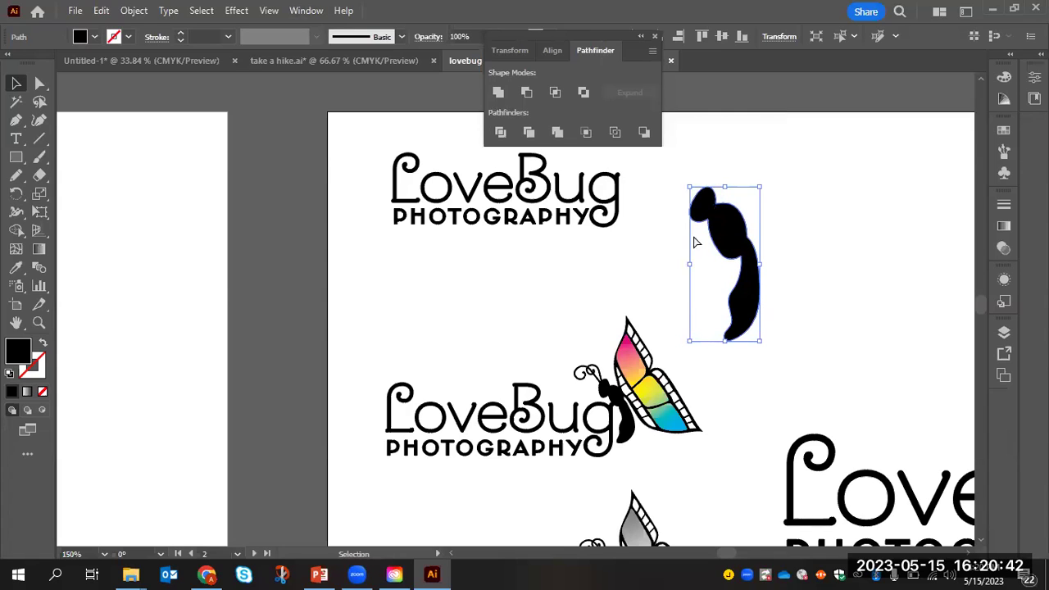
{"action": "key", "text": "ctrl+z"}
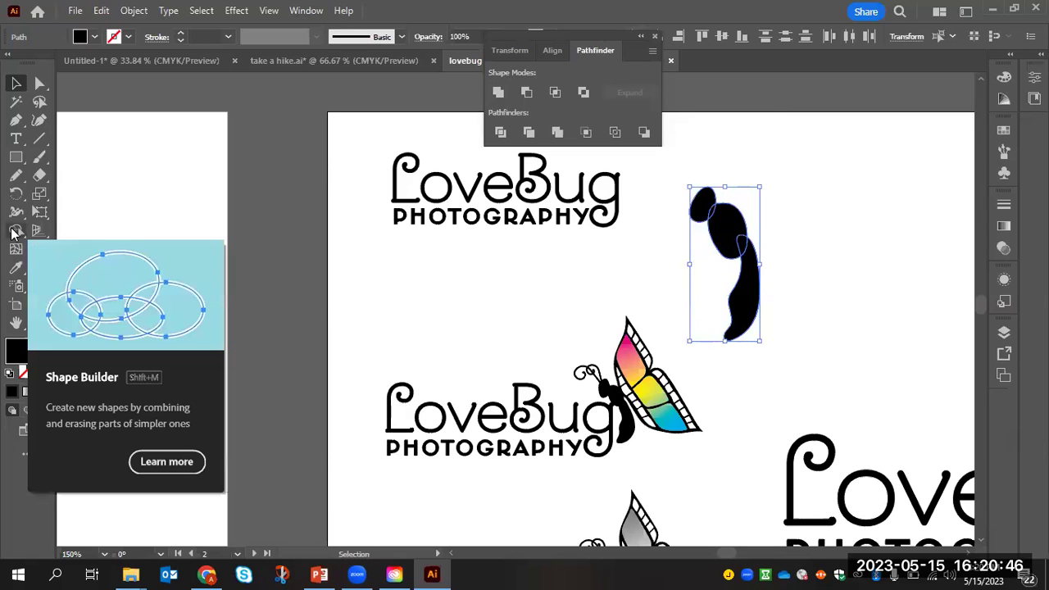
- Merge the head, middle oval and abdomen into a single body shape with the Shape Builder tool
{"action": "left_click", "coordinate": [13, 232]}
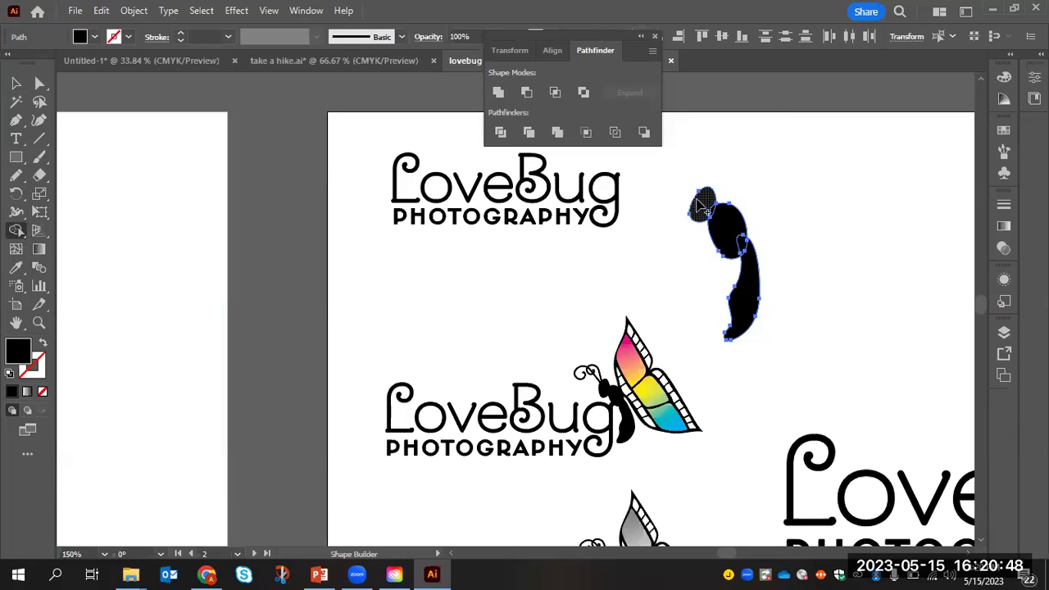
{"action": "left_click_drag", "start_coordinate": [726, 230], "coordinate": [742, 286]}
{"action": "mouse_move", "coordinate": [705, 205]}
{"action": "left_mouse_down"}
{"action": "mouse_move", "coordinate": [754, 283]}
{"action": "mouse_move", "coordinate": [725, 172]}
{"action": "left_mouse_up"}
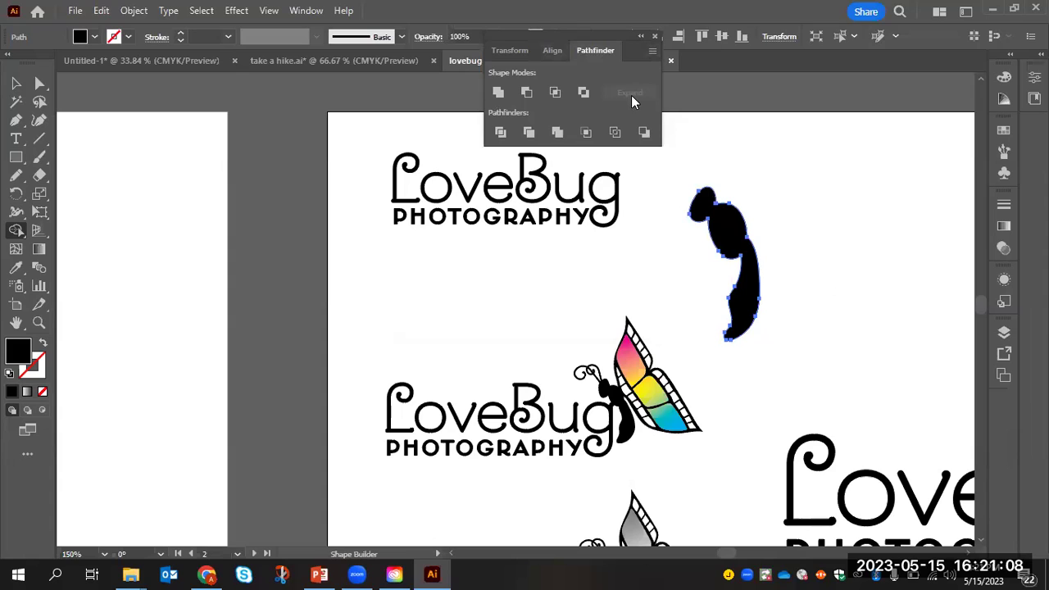
{"action": "key", "text": "ctrl+z"}
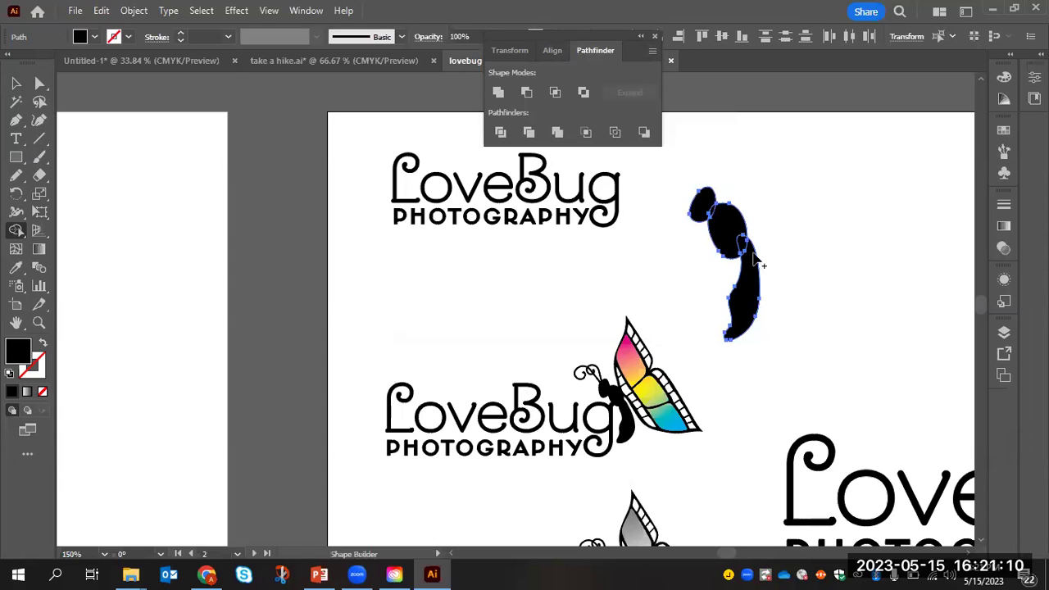
{"action": "left_click_drag", "start_coordinate": [702, 203], "coordinate": [728, 232]}
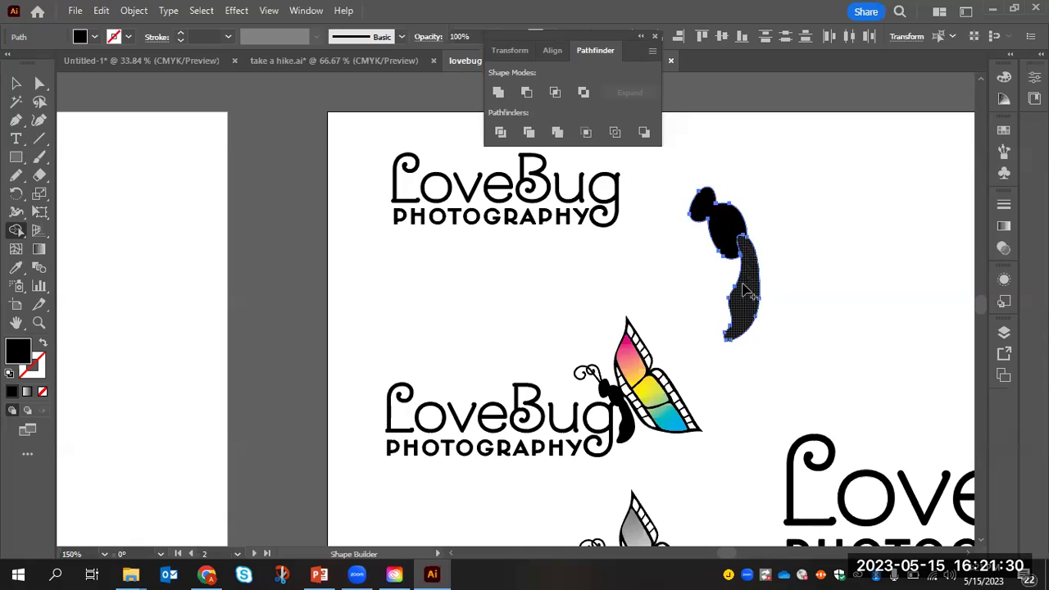
{"action": "left_click_drag", "start_coordinate": [739, 254], "coordinate": [738, 303]}
{"action": "left_click_drag", "start_coordinate": [713, 227], "coordinate": [752, 269]}
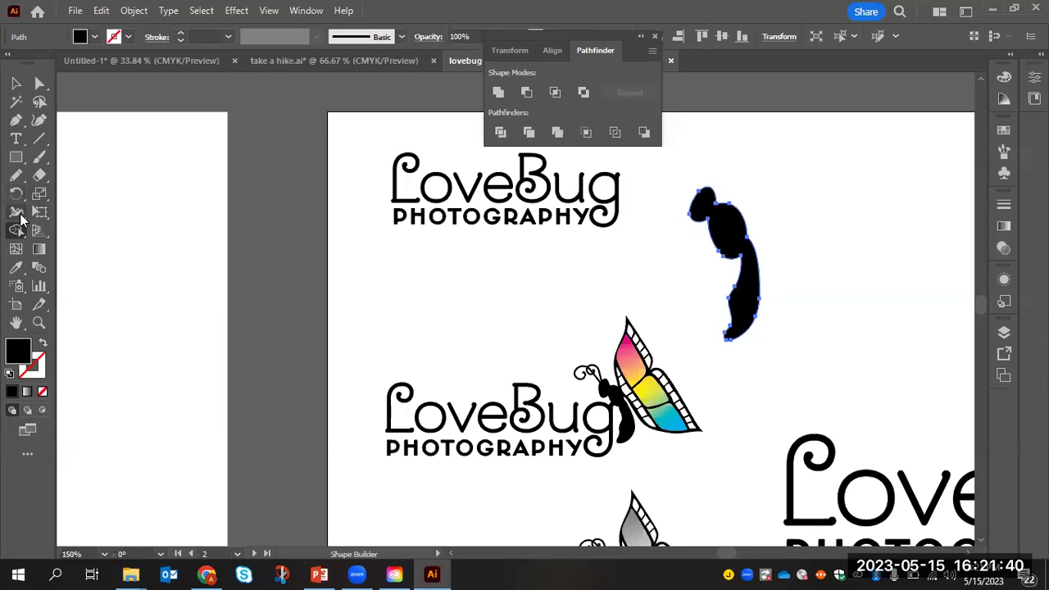
- Try to draw the wing with the Pencil tool while the body is still selected, and undo it
{"action": "left_click", "coordinate": [15, 175]}
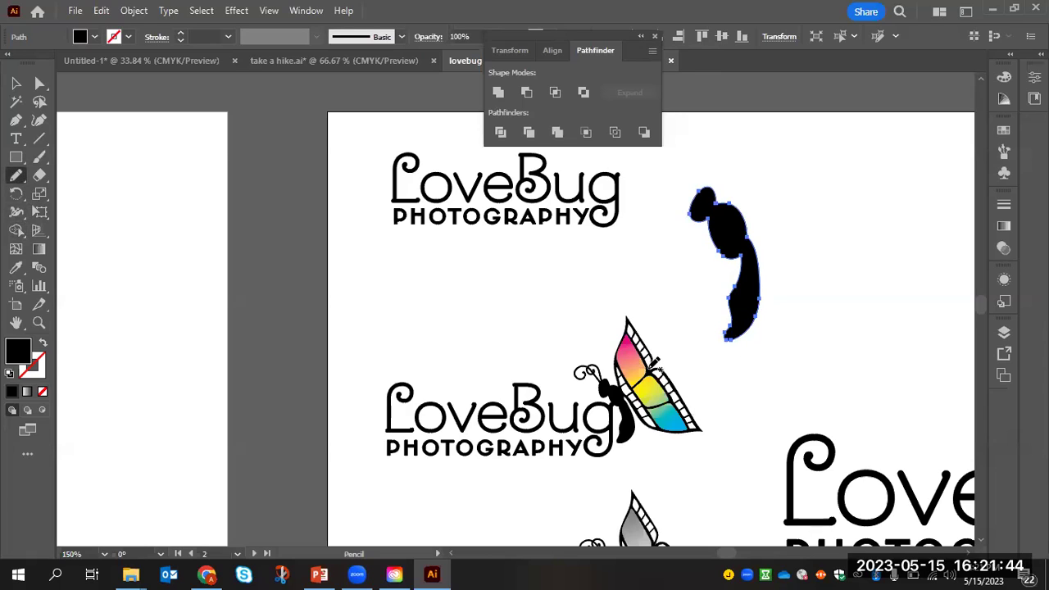
{"action": "mouse_move", "coordinate": [747, 227]}
{"action": "left_mouse_down"}
{"action": "mouse_move", "coordinate": [749, 141]}
{"action": "mouse_move", "coordinate": [799, 131]}
{"action": "mouse_move", "coordinate": [802, 209]}
{"action": "mouse_move", "coordinate": [845, 227]}
{"action": "left_mouse_up"}
{"action": "mouse_move", "coordinate": [892, 279]}
{"action": "left_mouse_down"}
{"action": "mouse_move", "coordinate": [870, 315]}
{"action": "mouse_move", "coordinate": [800, 288]}
{"action": "mouse_move", "coordinate": [751, 220]}
{"action": "left_mouse_up"}
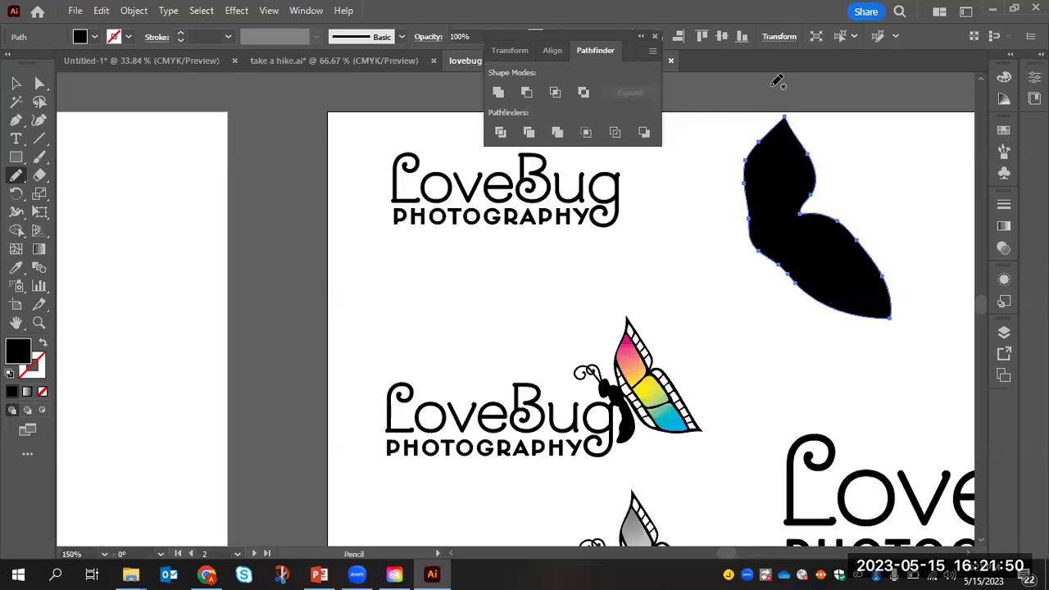
{"action": "key", "text": "ctrl+z"}
{"action": "key", "text": "ctrl+z"}
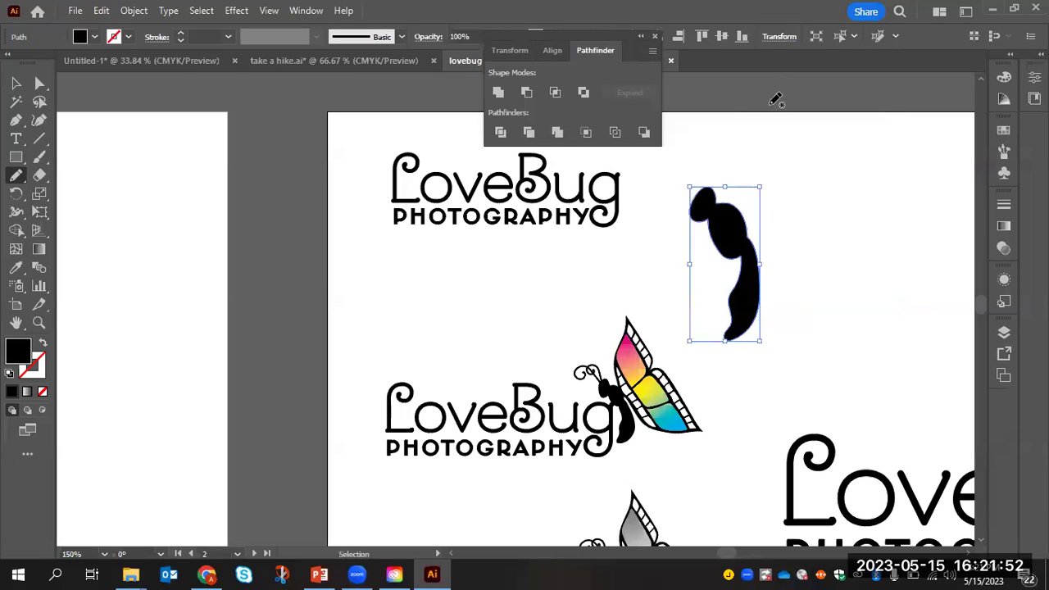
- Deselect the body and draw a closed two-lobed wing outline along its right side with the Pencil tool
{"action": "key", "text": "v"}
{"action": "left_click", "coordinate": [787, 176]}
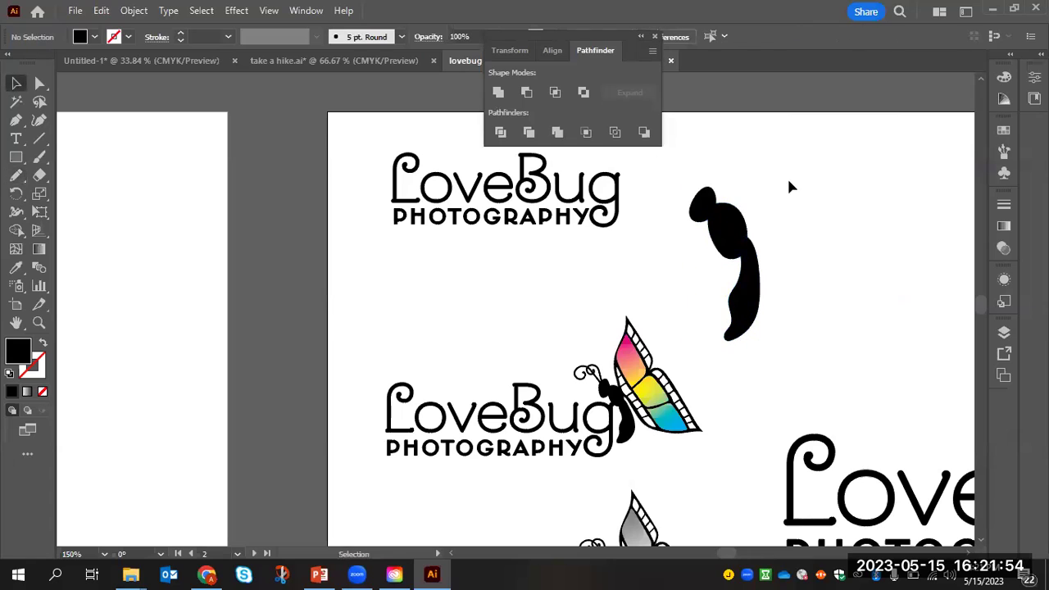
{"action": "scroll", "coordinate": [777, 234], "scroll_direction": "up", "scroll_amount": 1}
{"action": "scroll", "coordinate": [778, 232], "scroll_direction": "up", "scroll_amount": 1}
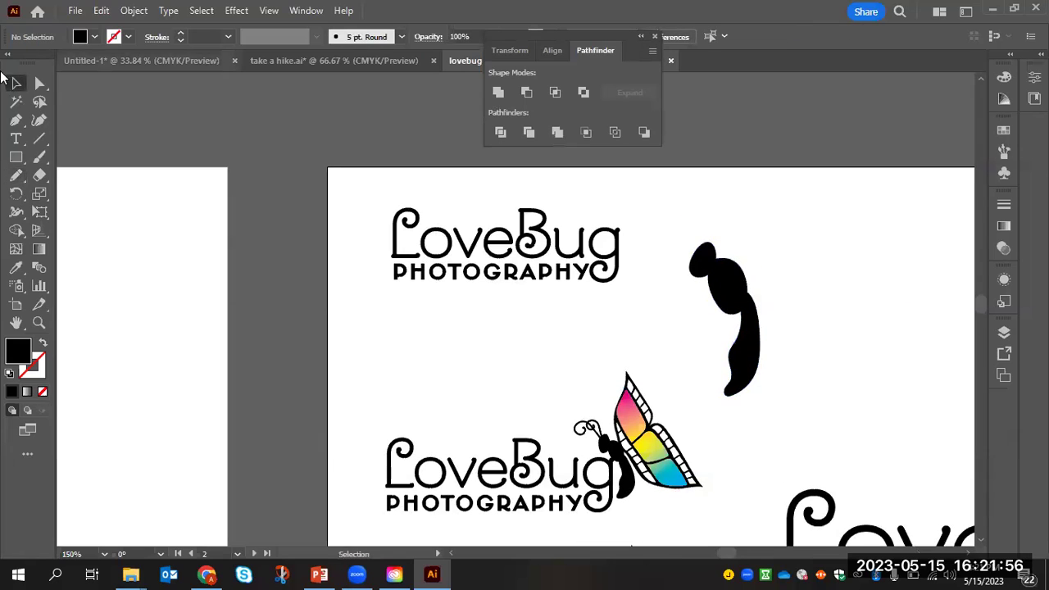
{"action": "left_click", "coordinate": [14, 176]}
{"action": "mouse_move", "coordinate": [748, 276]}
{"action": "left_mouse_down"}
{"action": "mouse_move", "coordinate": [739, 226]}
{"action": "mouse_move", "coordinate": [780, 138]}
{"action": "mouse_move", "coordinate": [807, 154]}
{"action": "mouse_move", "coordinate": [818, 234]}
{"action": "mouse_move", "coordinate": [874, 275]}
{"action": "mouse_move", "coordinate": [931, 372]}
{"action": "mouse_move", "coordinate": [888, 370]}
{"action": "mouse_move", "coordinate": [773, 313]}
{"action": "mouse_move", "coordinate": [756, 270]}
{"action": "mouse_move", "coordinate": [779, 181]}
{"action": "left_mouse_up"}
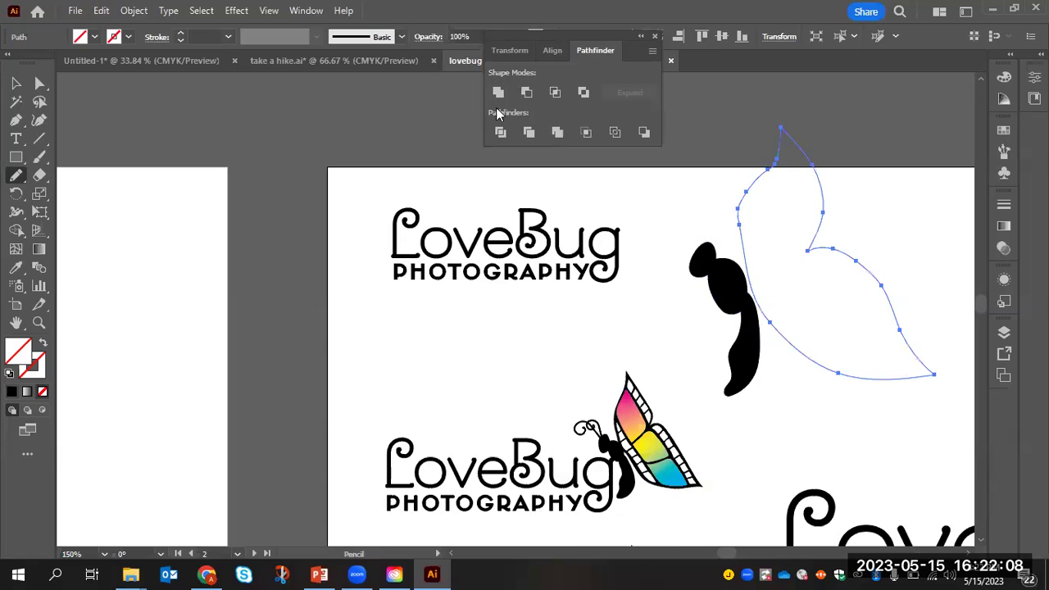
- Try a black fill on the wing shape and replace it with the light blue swatch
{"action": "left_click", "coordinate": [95, 39]}
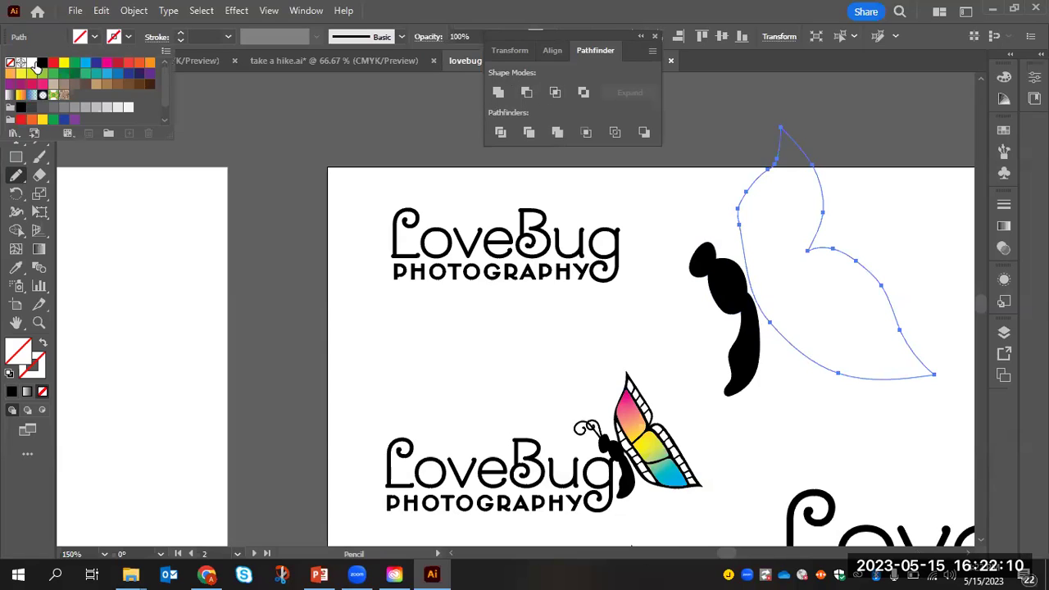
{"action": "left_click", "coordinate": [42, 62]}
{"action": "left_click", "coordinate": [799, 316]}
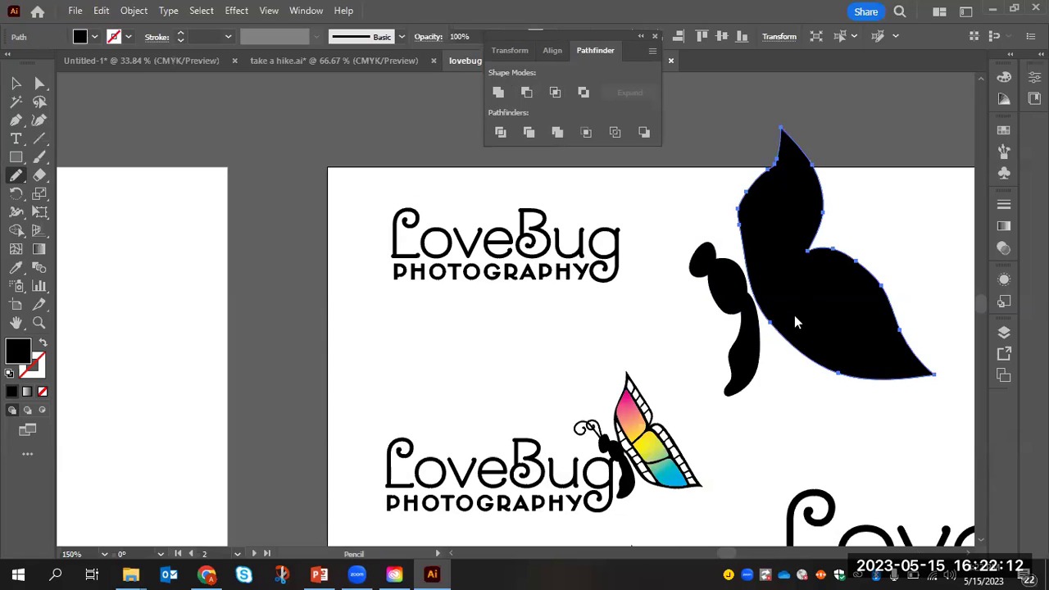
{"action": "left_click", "coordinate": [95, 37]}
{"action": "left_click", "coordinate": [86, 64]}
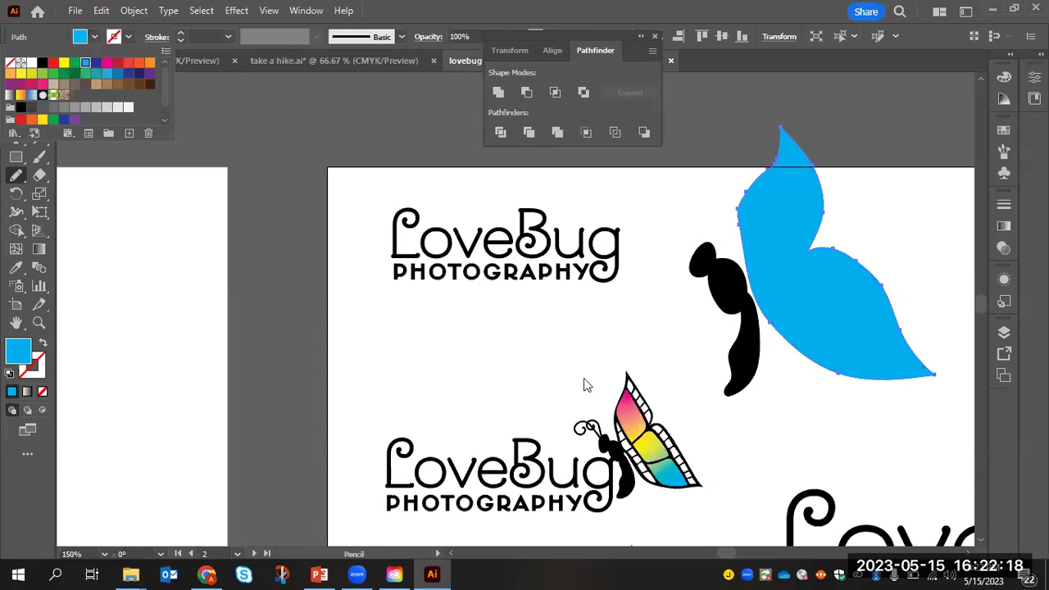
- Draw a closed elongated cell inside the wing's upper lobe with the Pencil tool and fill it white
{"action": "left_click", "coordinate": [655, 305]}
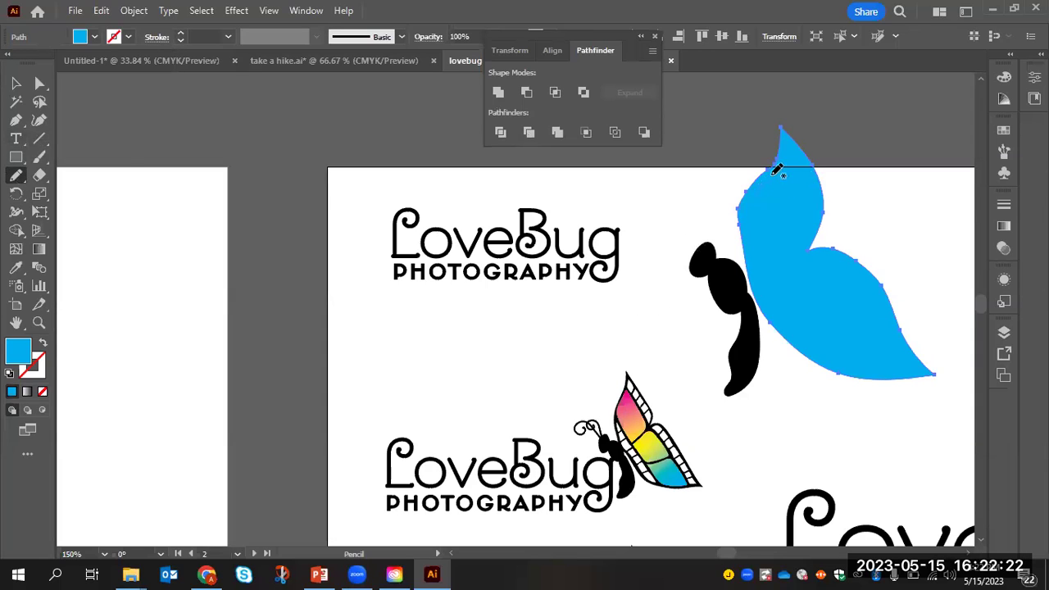
{"action": "mouse_move", "coordinate": [787, 159]}
{"action": "left_mouse_down"}
{"action": "mouse_move", "coordinate": [799, 236]}
{"action": "mouse_move", "coordinate": [777, 259]}
{"action": "mouse_move", "coordinate": [765, 195]}
{"action": "left_mouse_up"}
{"action": "key", "text": "ctrl+shift+a"}
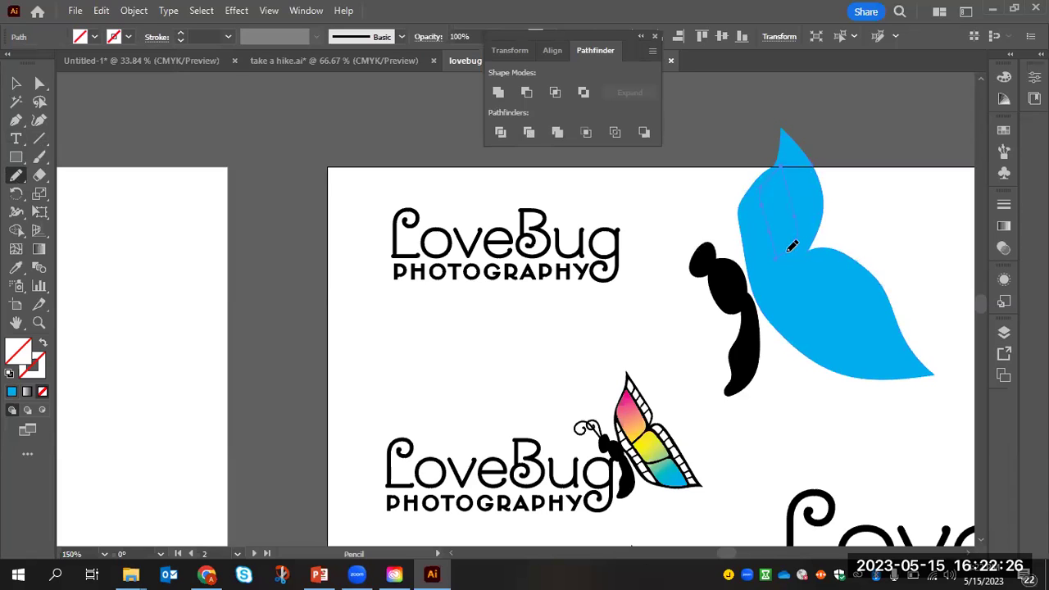
{"action": "left_click", "coordinate": [94, 37]}
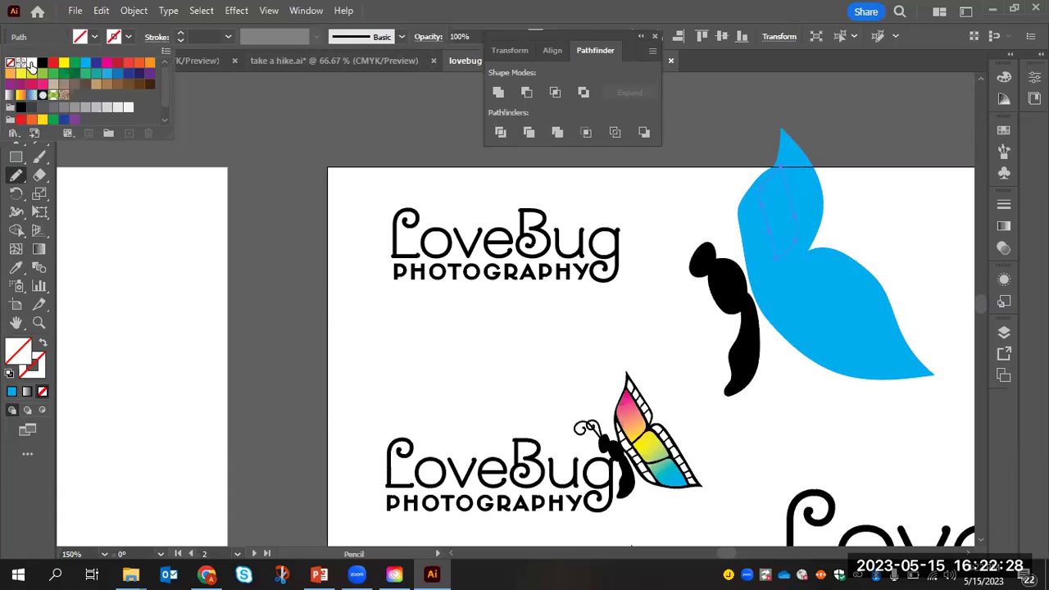
{"action": "left_click", "coordinate": [32, 62]}
{"action": "left_click", "coordinate": [791, 278]}
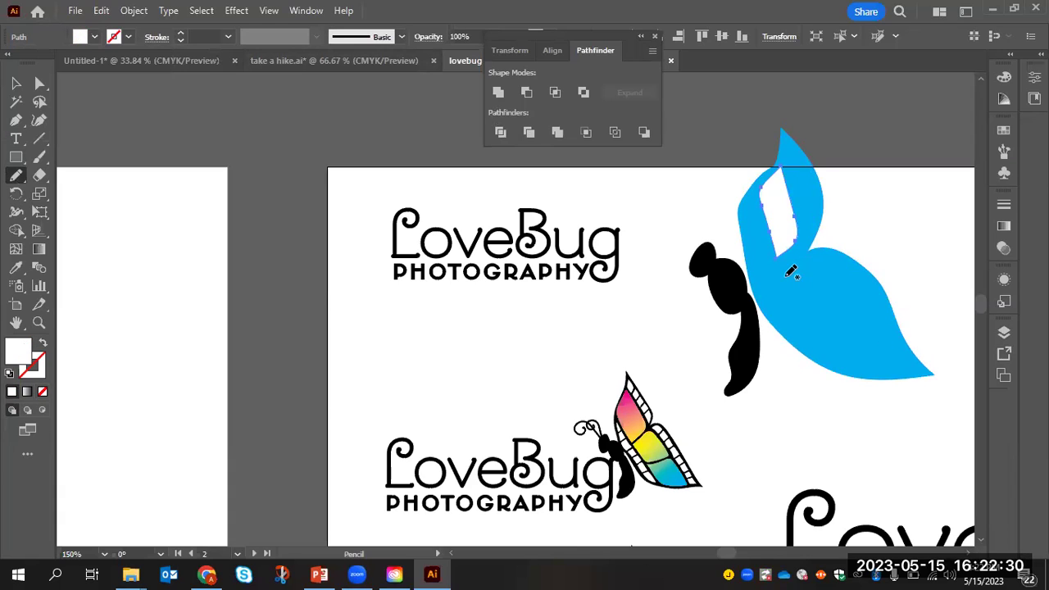
- Draw a rounded closed cell in the middle of the wing's lower lobe with the Pencil tool and fill it white
{"action": "mouse_move", "coordinate": [834, 273]}
{"action": "left_mouse_down"}
{"action": "mouse_move", "coordinate": [859, 318]}
{"action": "mouse_move", "coordinate": [824, 324]}
{"action": "mouse_move", "coordinate": [789, 271]}
{"action": "left_mouse_up"}
{"action": "left_click", "coordinate": [94, 37]}
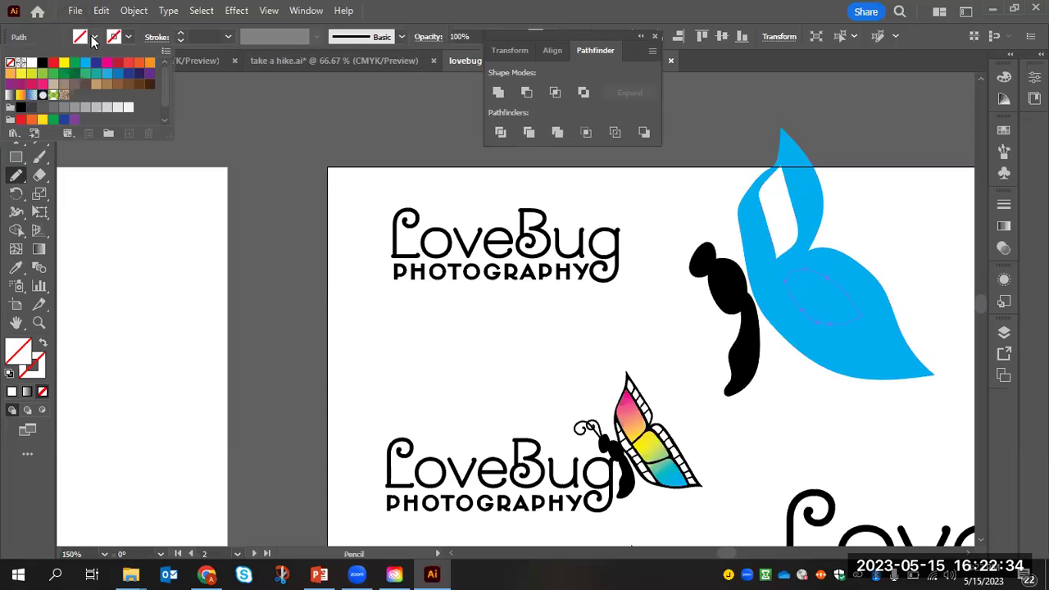
{"action": "left_click", "coordinate": [31, 62]}
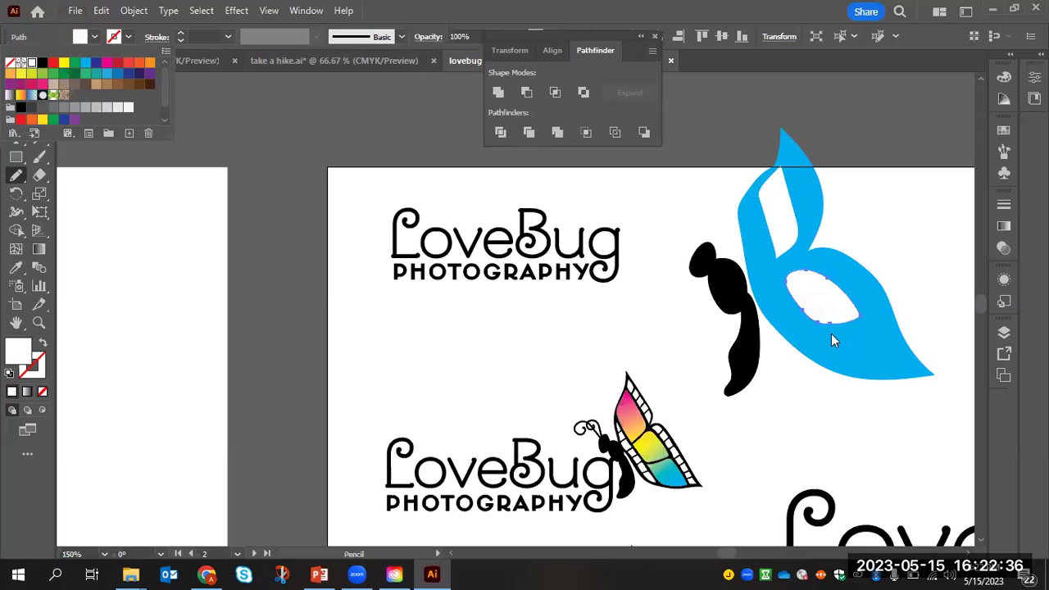
{"action": "left_click", "coordinate": [831, 334]}
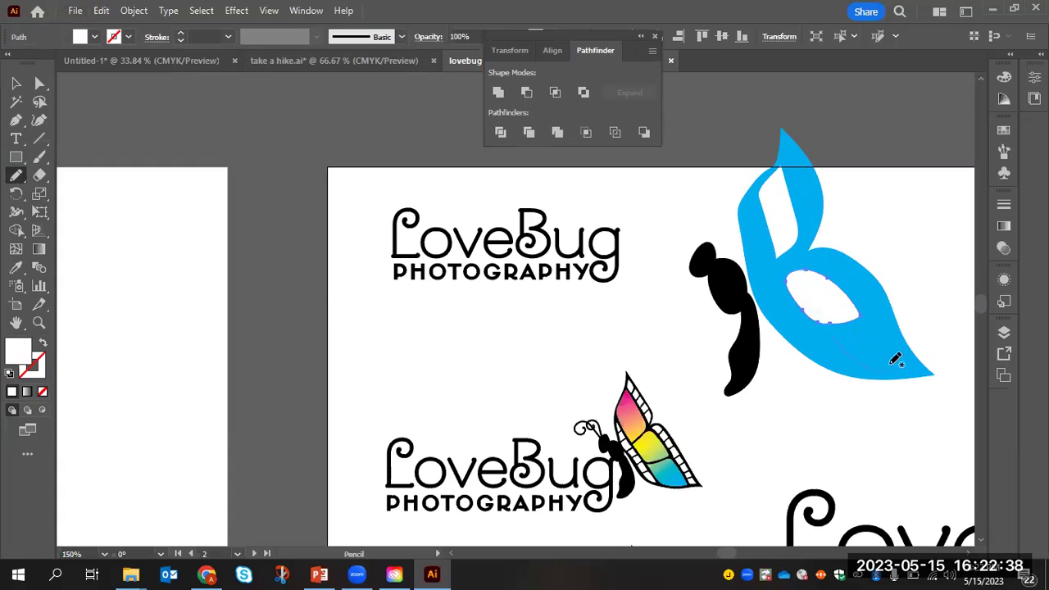
- Draw a smaller closed cell near the wing's lower tip with the Pencil tool and fill it white
{"action": "key", "text": "ctrl+shift+a"}
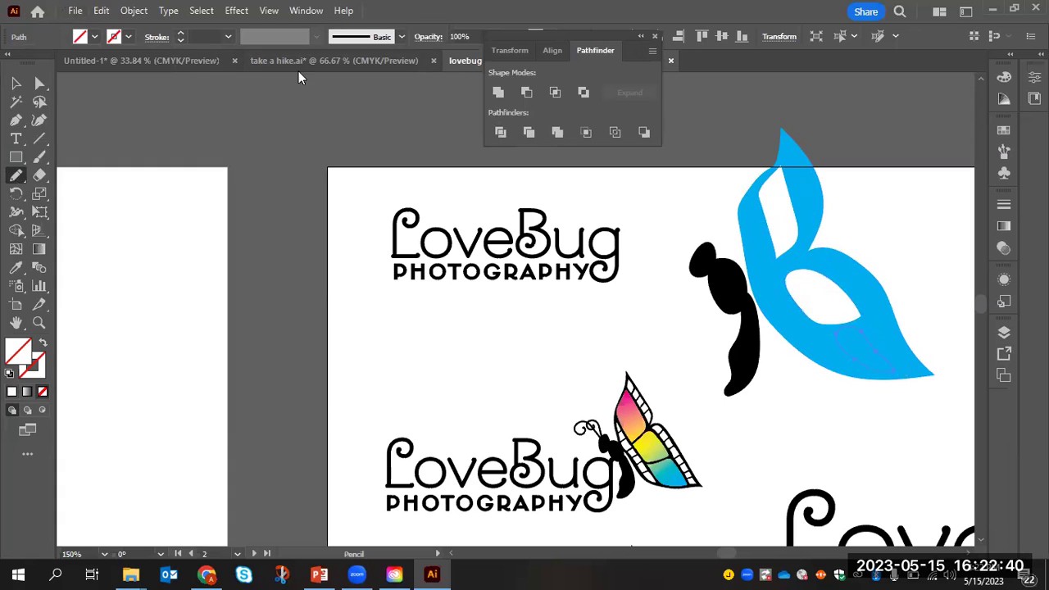
{"action": "left_click", "coordinate": [95, 37]}
{"action": "left_click", "coordinate": [26, 65]}
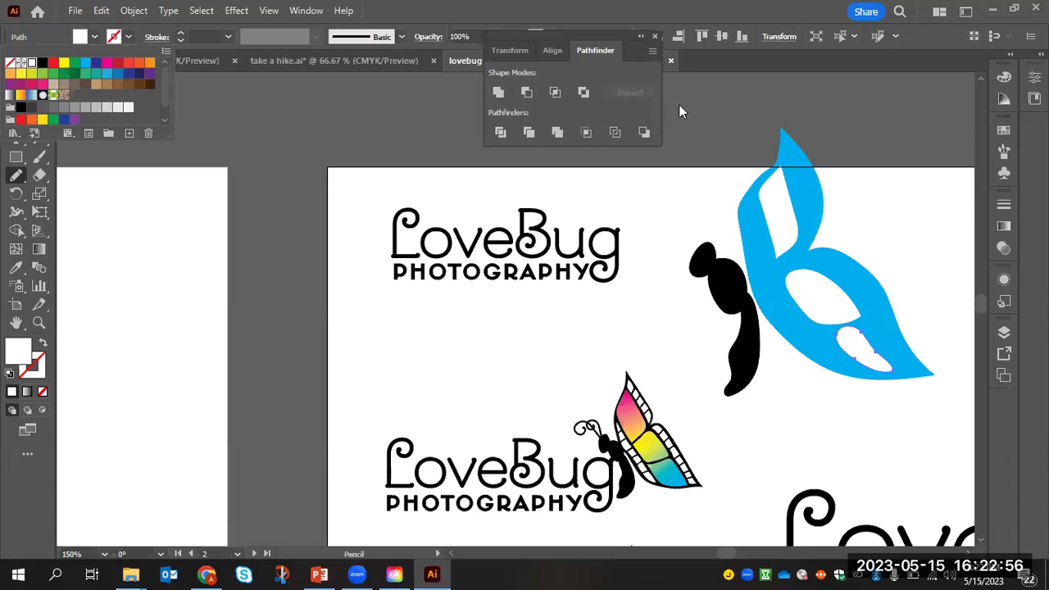
{"action": "left_click", "coordinate": [213, 130]}
- Select the three white cells together with the blue wing and cut them out of it with Minus Front
{"action": "key", "text": "v"}
{"action": "left_click", "coordinate": [779, 228]}
{"action": "left_click", "coordinate": [809, 296], "text": "shift"}
{"action": "left_click", "coordinate": [874, 359], "text": "shift"}
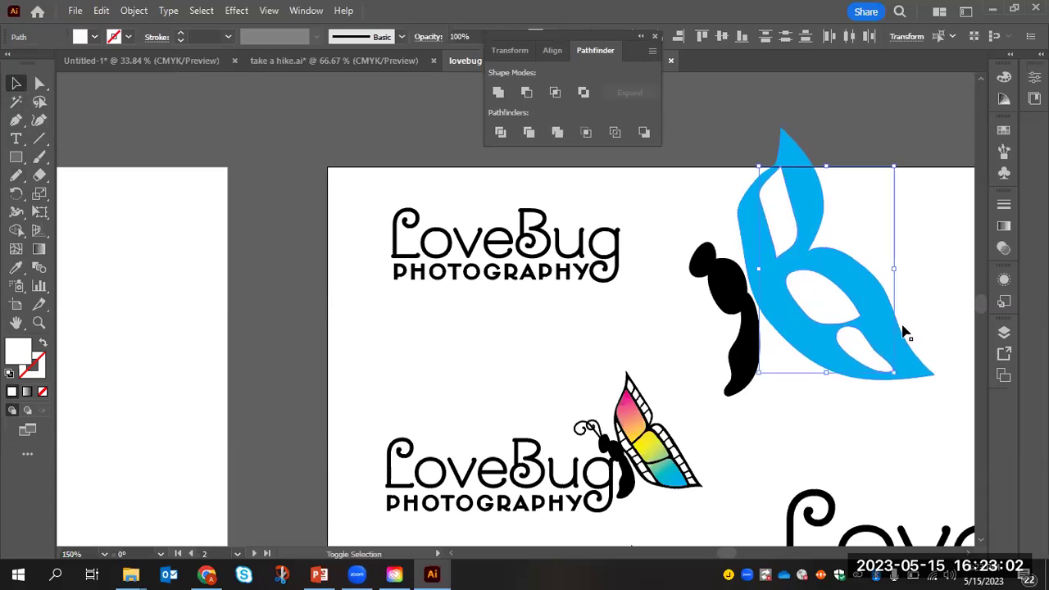
{"action": "left_click", "coordinate": [875, 291], "text": "shift"}
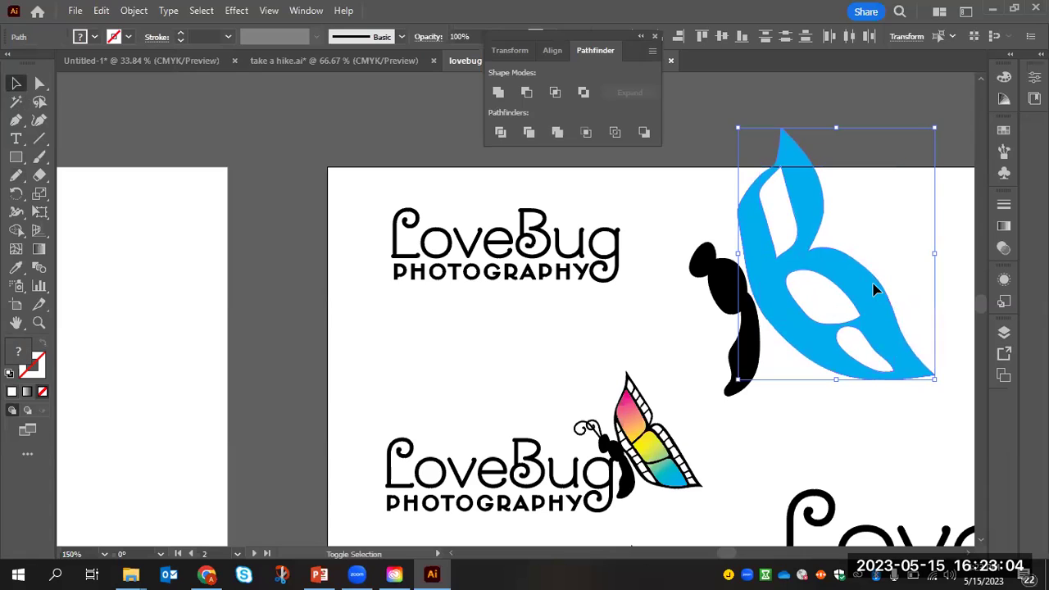
{"action": "left_click", "coordinate": [527, 95]}
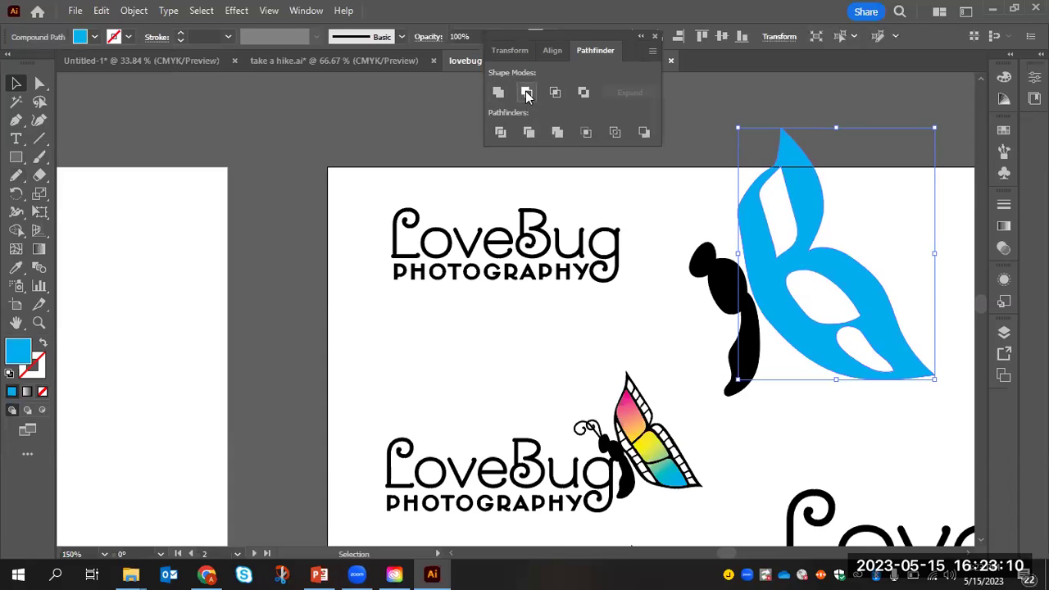
{"action": "left_click", "coordinate": [921, 242]}
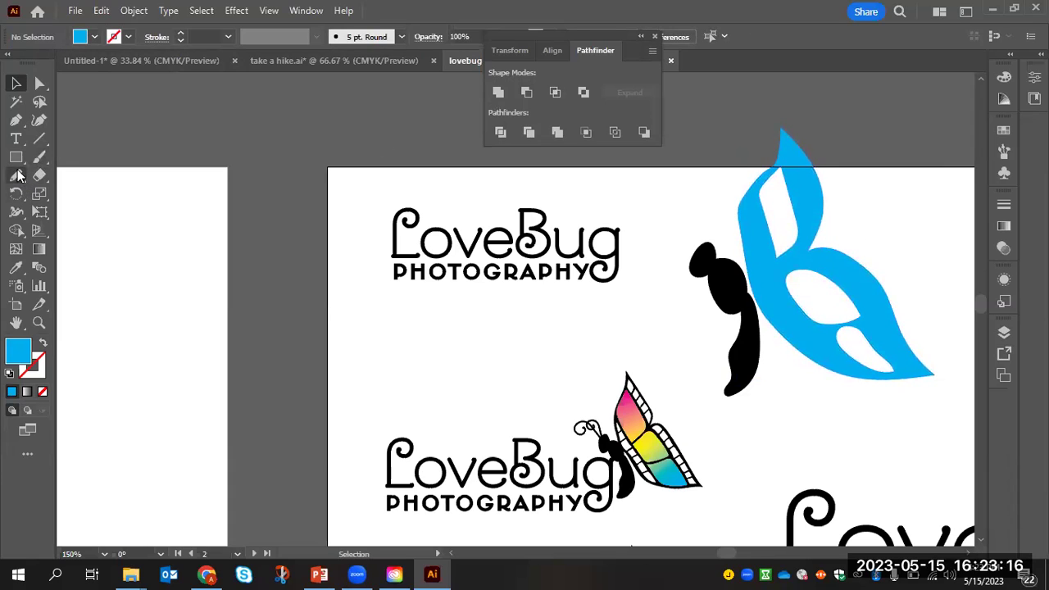
- Draw a closed two-lobed shape inside the wing outline with the Pencil tool, covering all three cutouts, and fill it orange
{"action": "left_click", "coordinate": [18, 163]}
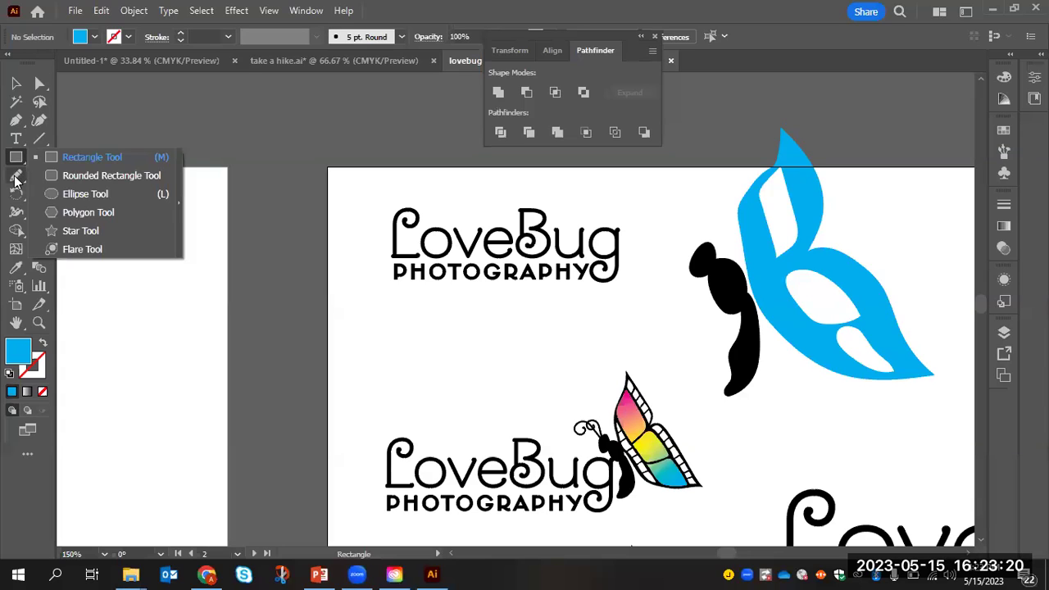
{"action": "left_click", "coordinate": [16, 174]}
{"action": "mouse_move", "coordinate": [795, 161]}
{"action": "left_mouse_down"}
{"action": "mouse_move", "coordinate": [785, 157]}
{"action": "mouse_move", "coordinate": [764, 176]}
{"action": "left_mouse_up"}
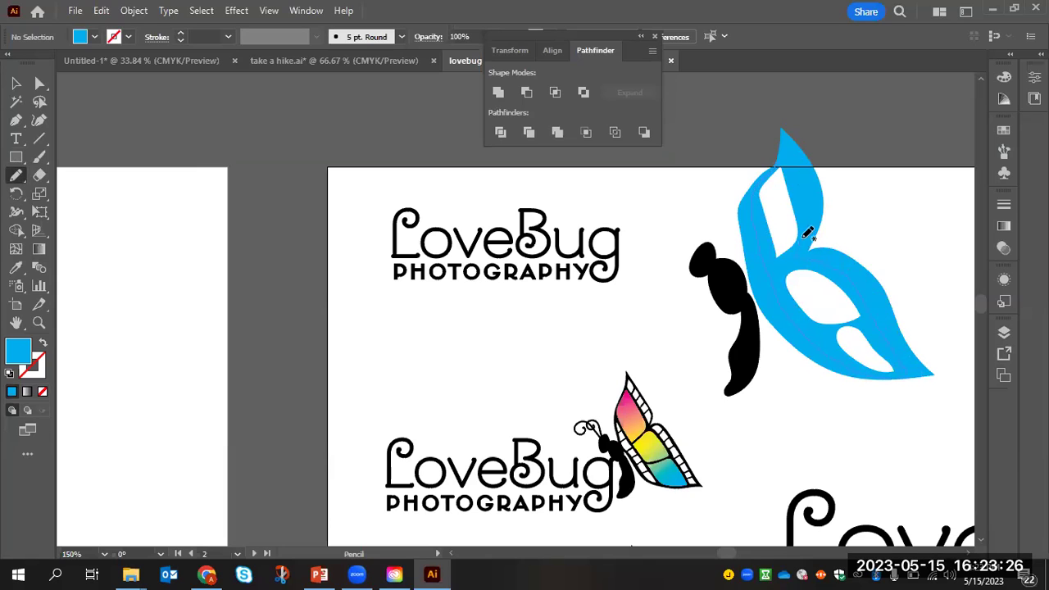
{"action": "left_click_drag", "start_coordinate": [785, 156], "coordinate": [790, 141]}
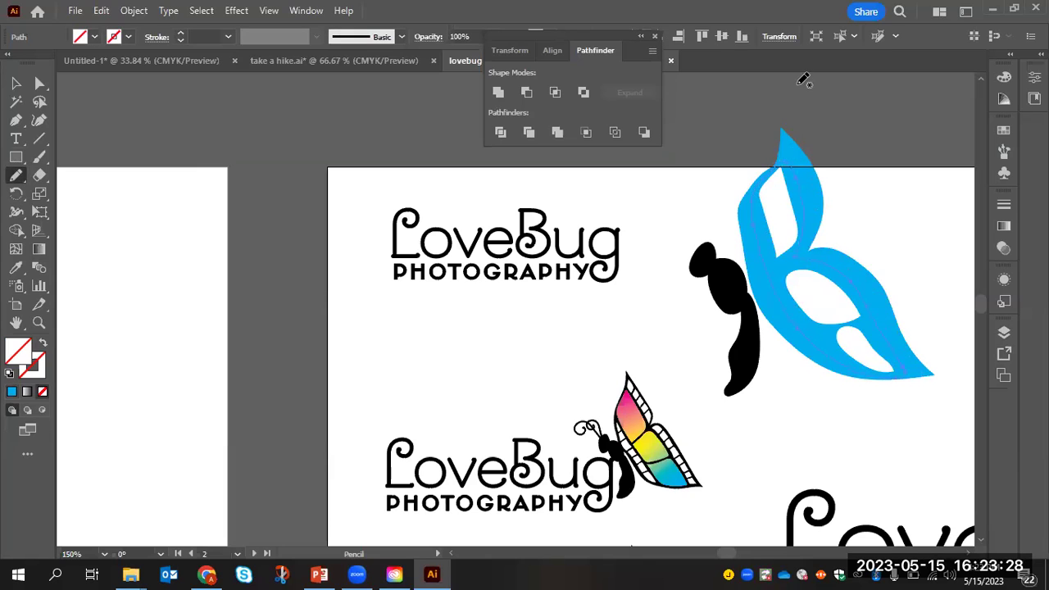
{"action": "left_click", "coordinate": [94, 37]}
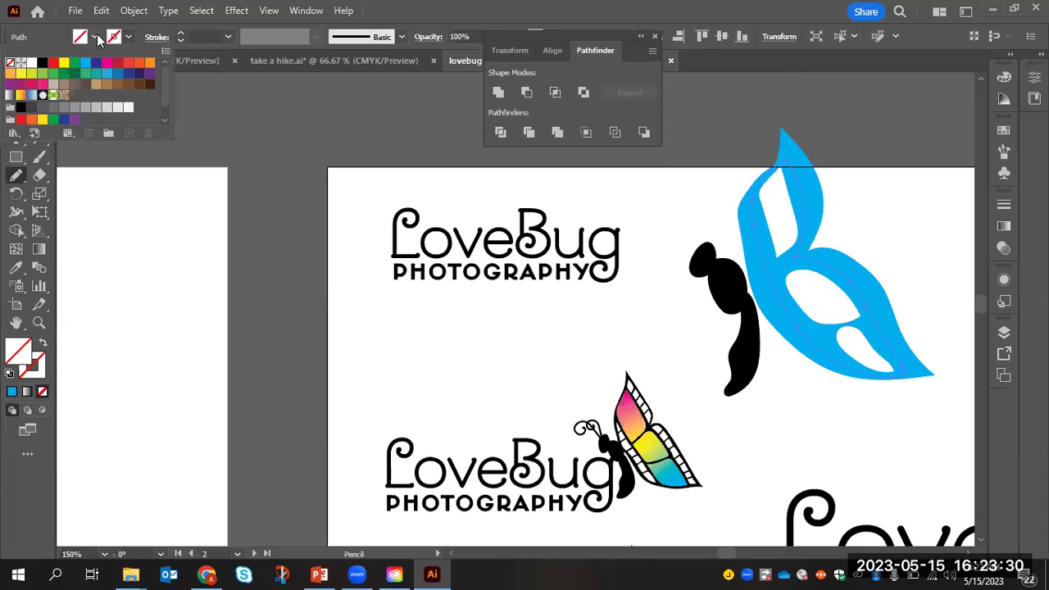
{"action": "left_click", "coordinate": [149, 63]}
{"action": "key", "text": "v"}
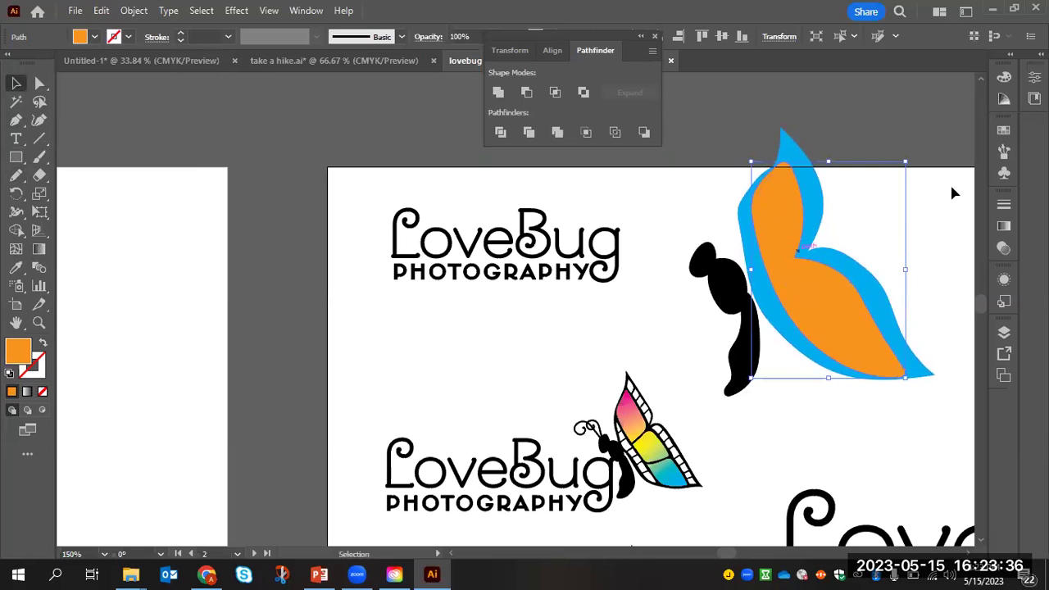
- Send the orange inner shape to the back so that it fills only the wing's cutouts
{"action": "left_click", "coordinate": [897, 222]}
{"action": "left_click", "coordinate": [780, 259]}
{"action": "left_click_drag", "start_coordinate": [615, 37], "coordinate": [554, 76]}
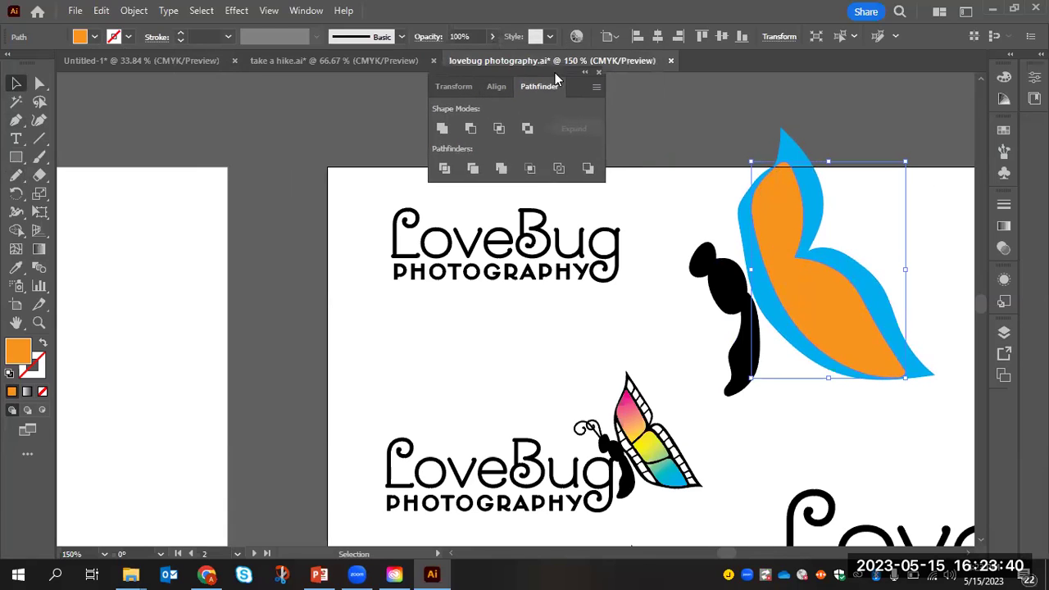
{"action": "right_click", "coordinate": [780, 234]}
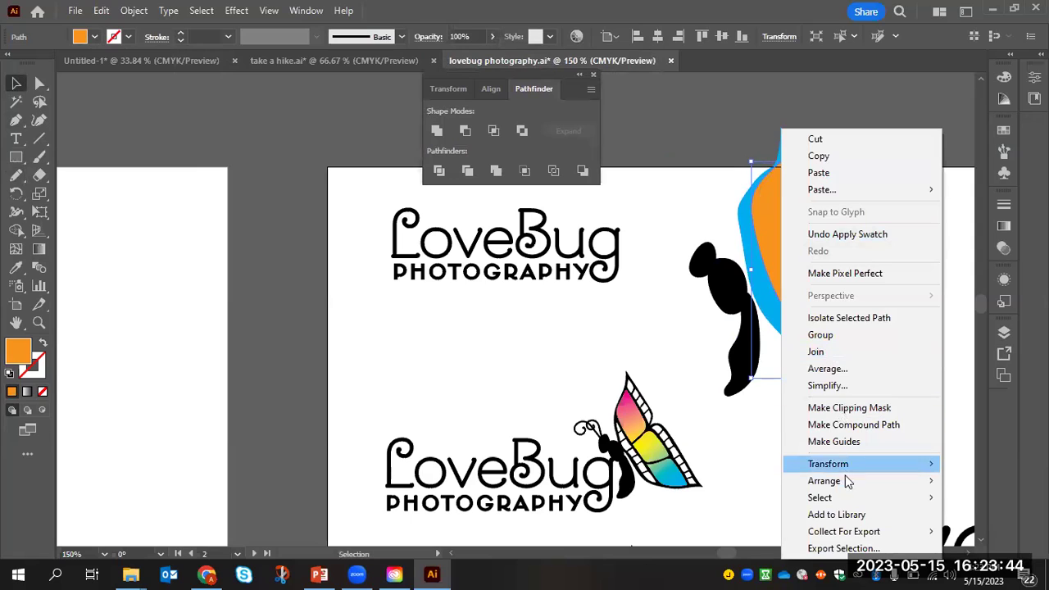
{"action": "mouse_move", "coordinate": [824, 481]}
{"action": "left_click", "coordinate": [683, 534]}
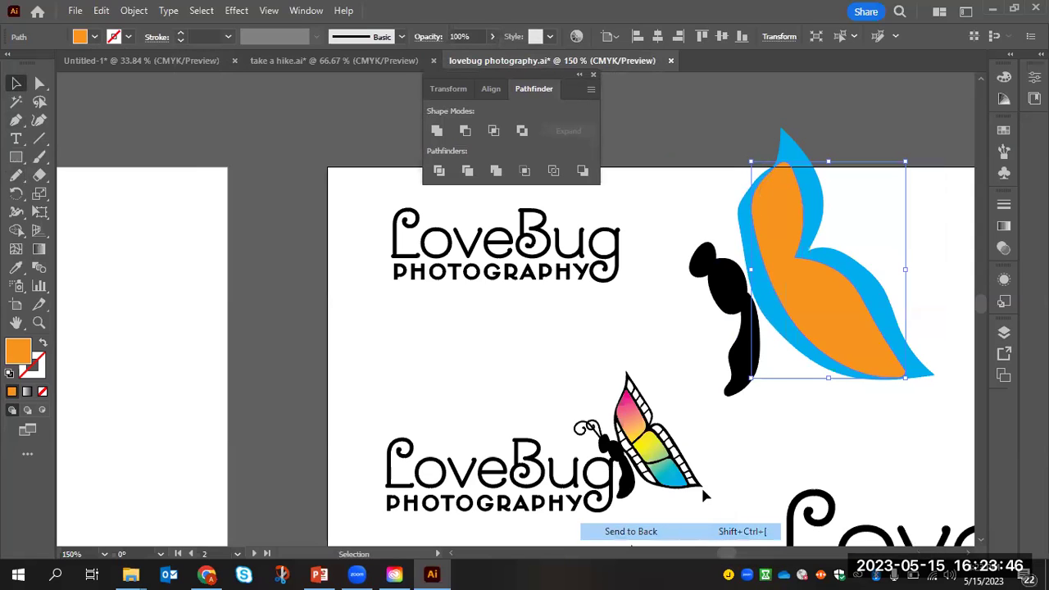
{"action": "left_click", "coordinate": [930, 233]}
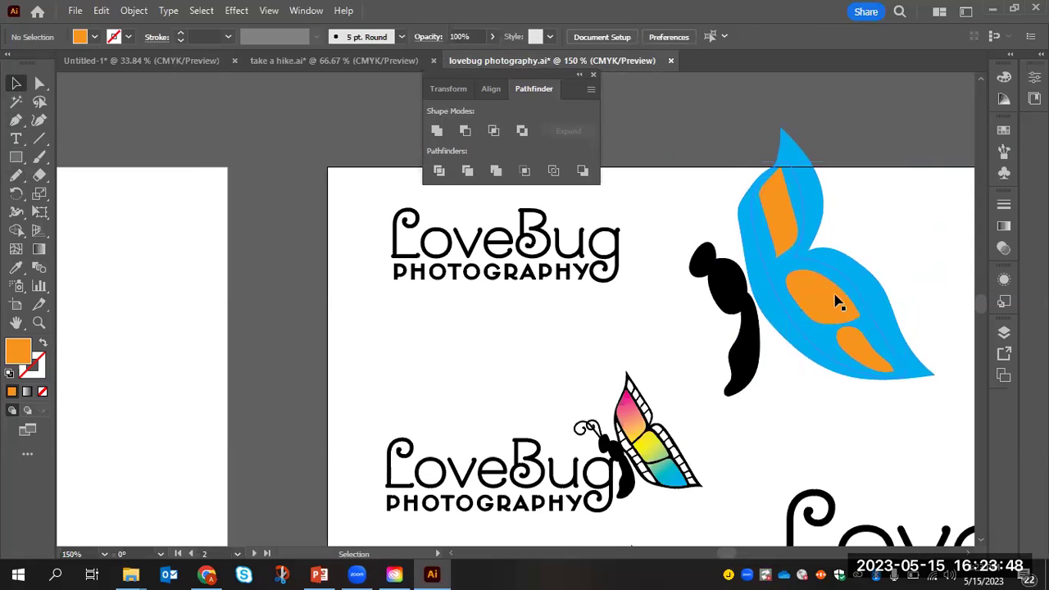
- Apply a freeform points gradient to the orange shape, adjust its upper color stop and add a stop in the middle cell
{"action": "left_click", "coordinate": [826, 297]}
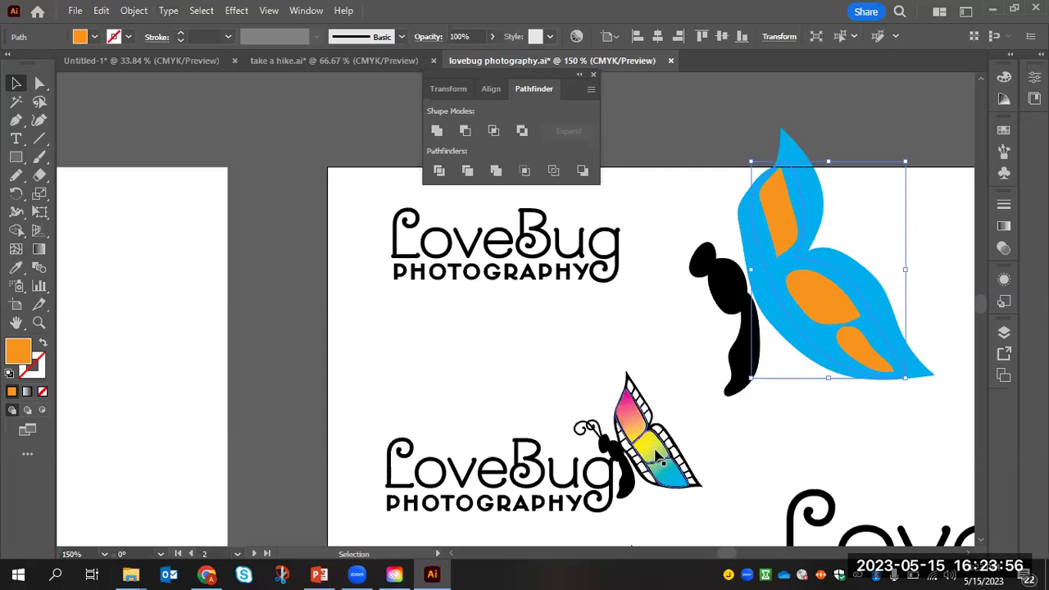
{"action": "left_click", "coordinate": [43, 254]}
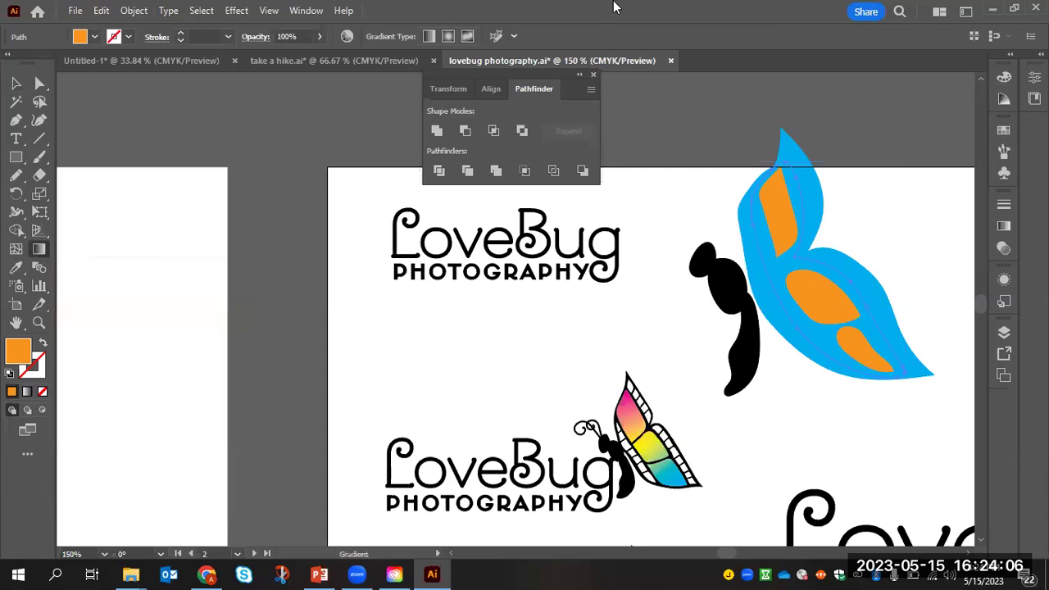
{"action": "left_click", "coordinate": [467, 36]}
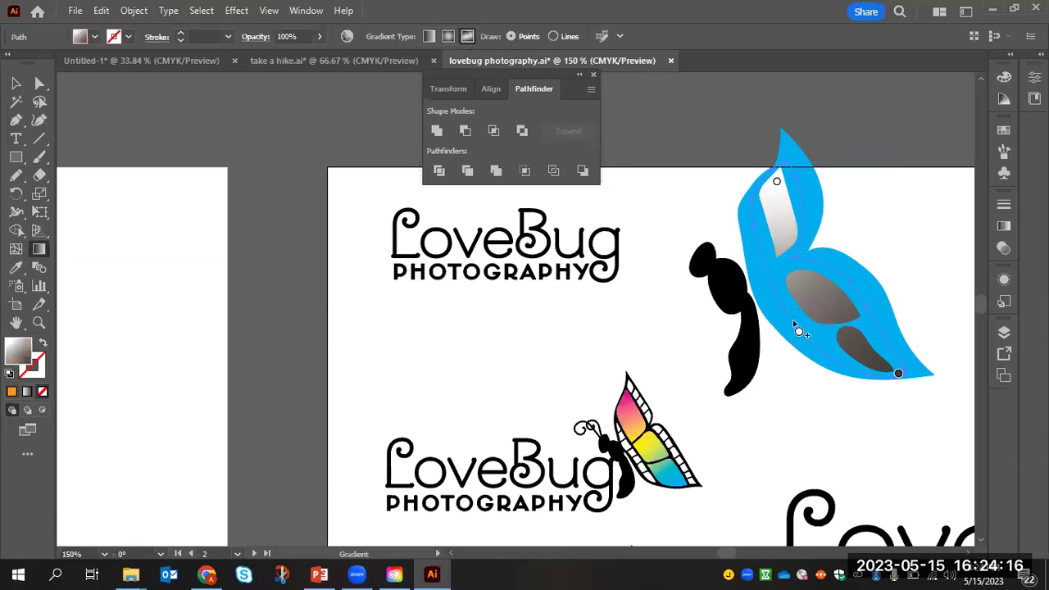
{"action": "left_click_drag", "start_coordinate": [779, 188], "coordinate": [783, 182]}
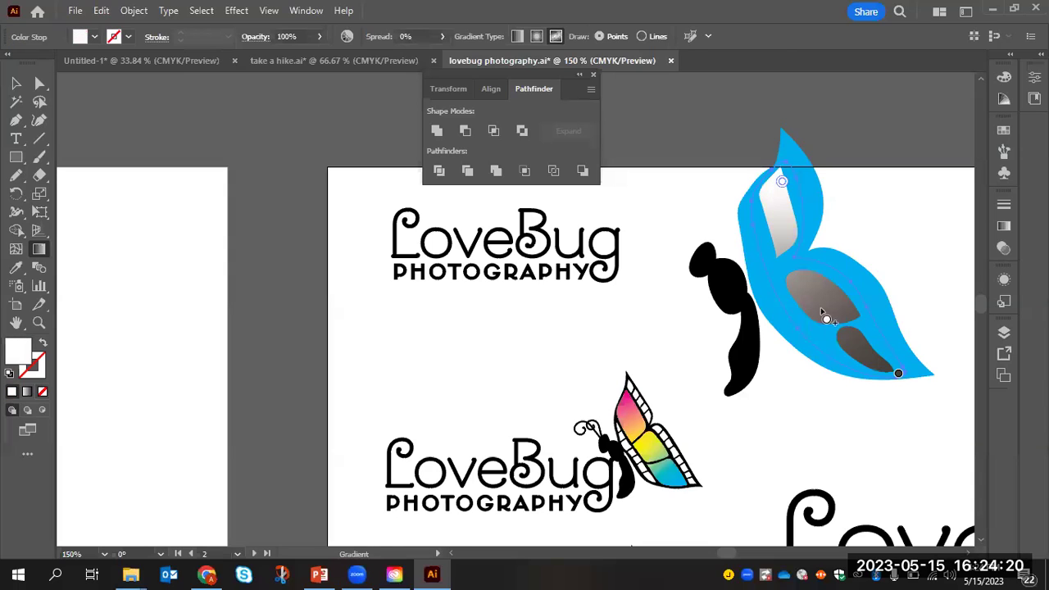
{"action": "left_click", "coordinate": [815, 296]}
- Check the logo's color squares on the artboard and set the upper gradient stop to magenta
{"action": "scroll", "coordinate": [844, 307], "scroll_direction": "down", "scroll_amount": 3}
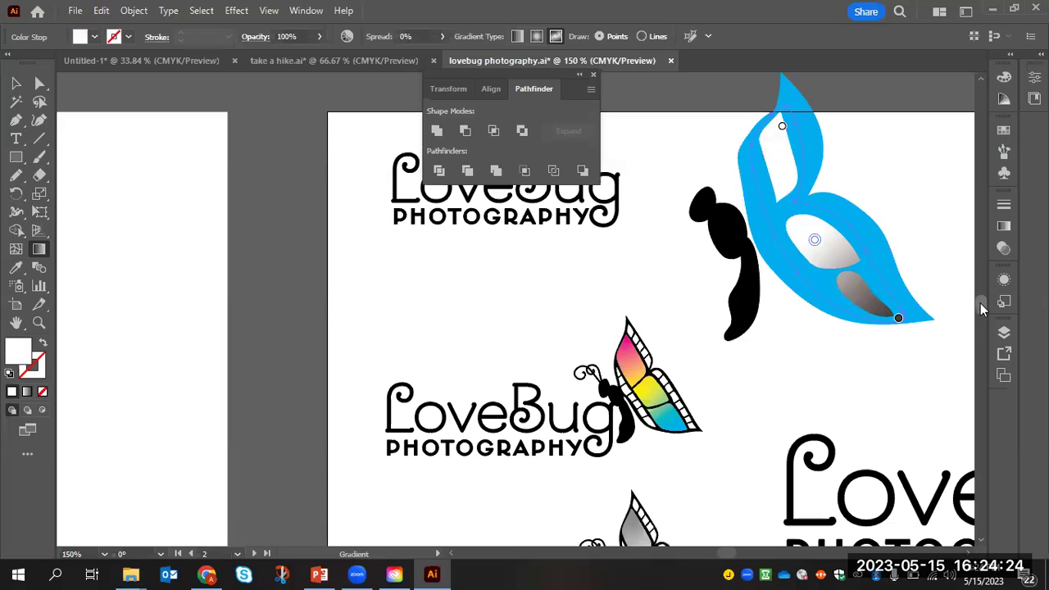
{"action": "left_click_drag", "start_coordinate": [983, 306], "coordinate": [979, 320]}
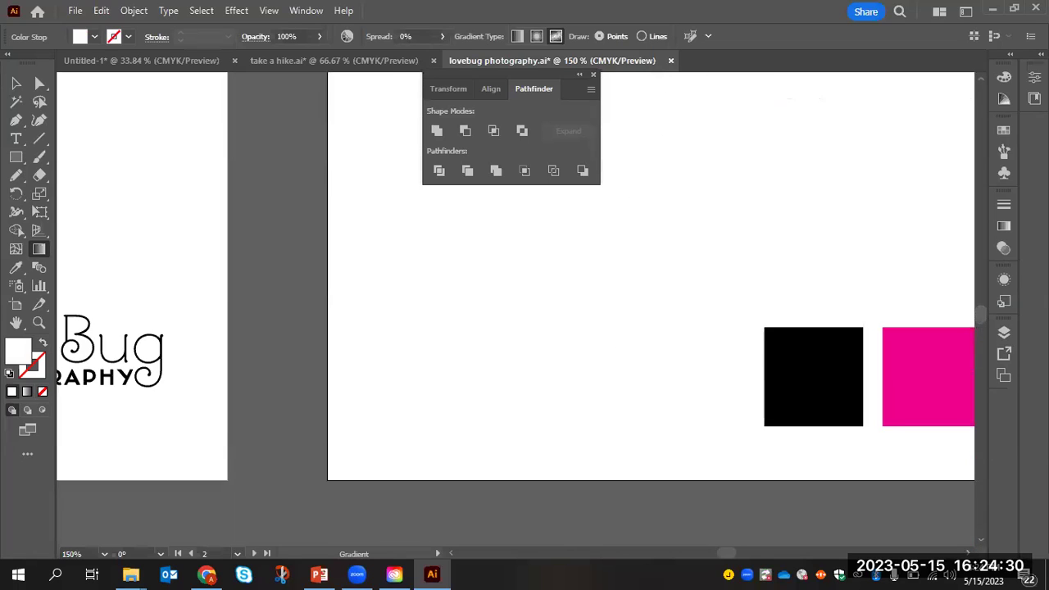
{"action": "scroll", "coordinate": [482, 351], "scroll_direction": "right", "scroll_amount": 5}
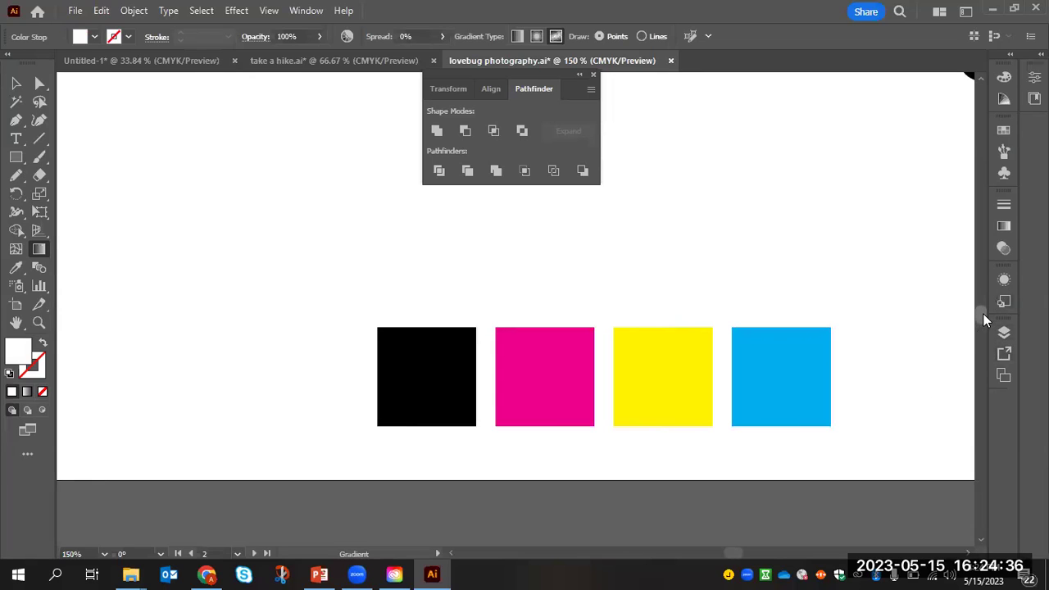
{"action": "left_click_drag", "start_coordinate": [983, 313], "coordinate": [984, 304]}
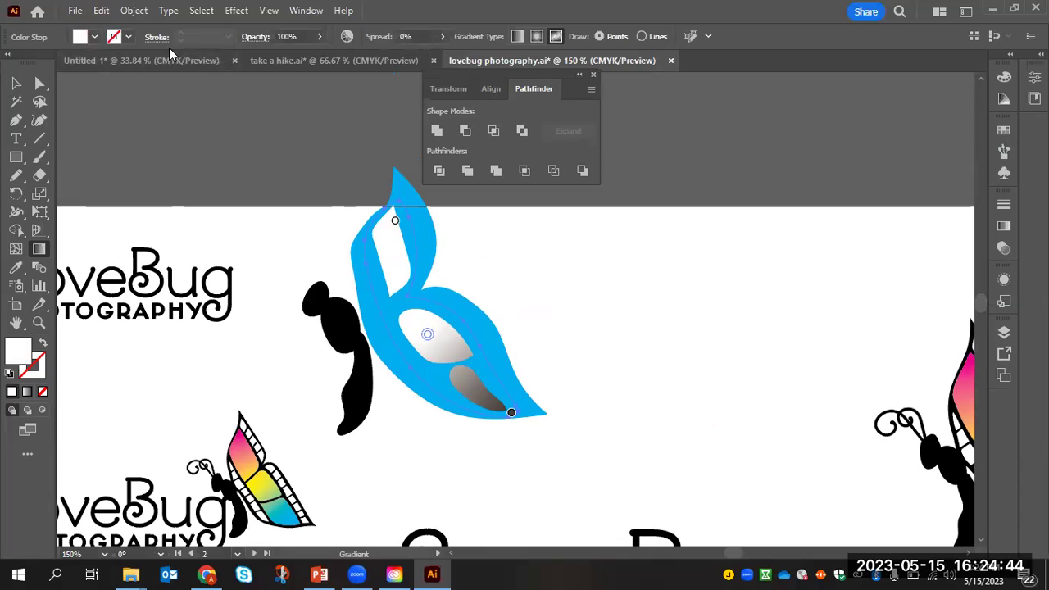
{"action": "left_click", "coordinate": [395, 221]}
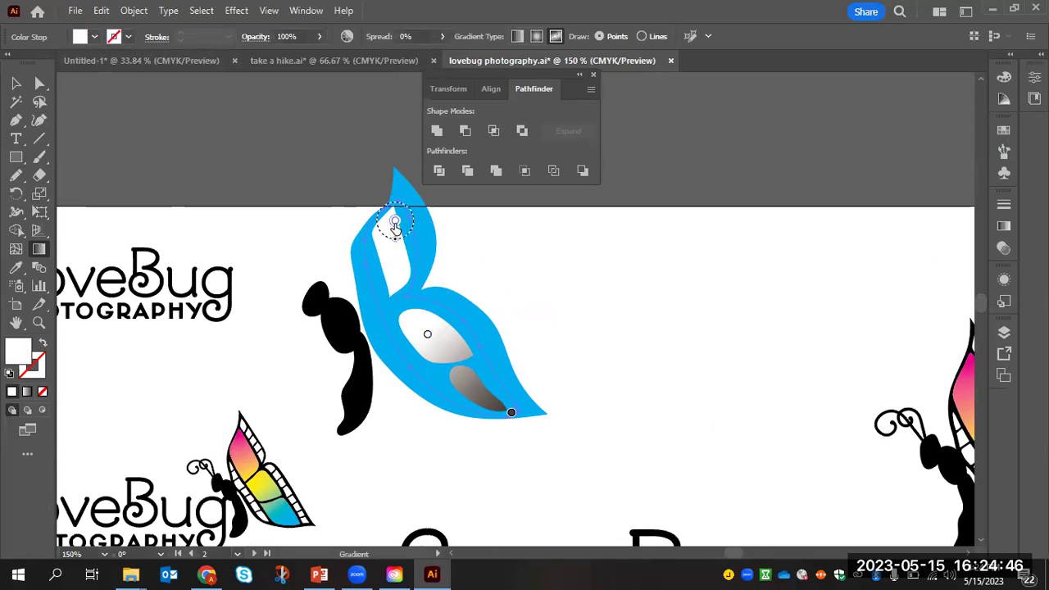
{"action": "left_click", "coordinate": [94, 38]}
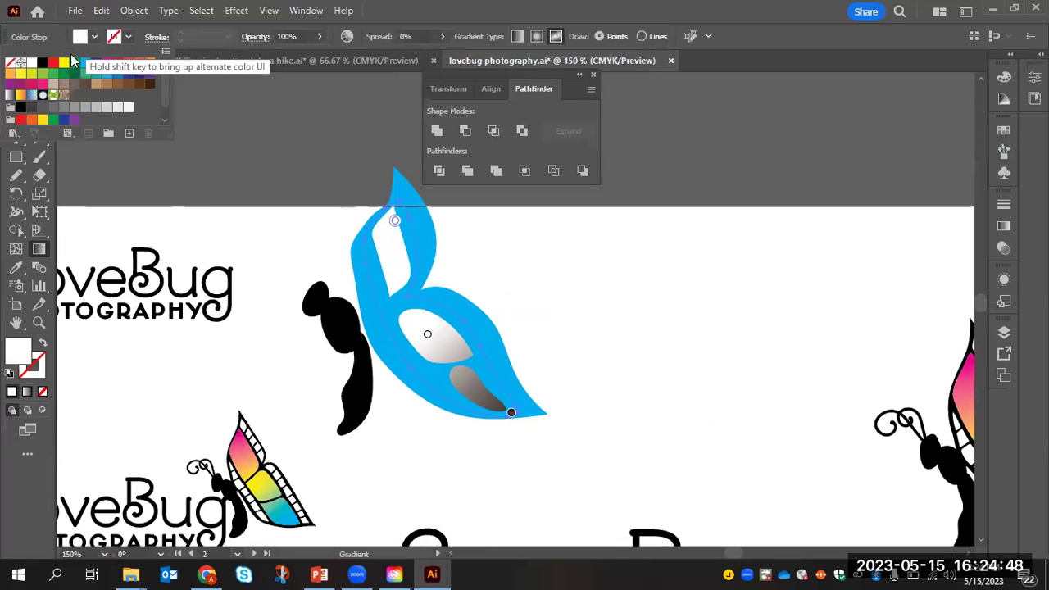
{"action": "left_click", "coordinate": [107, 63]}
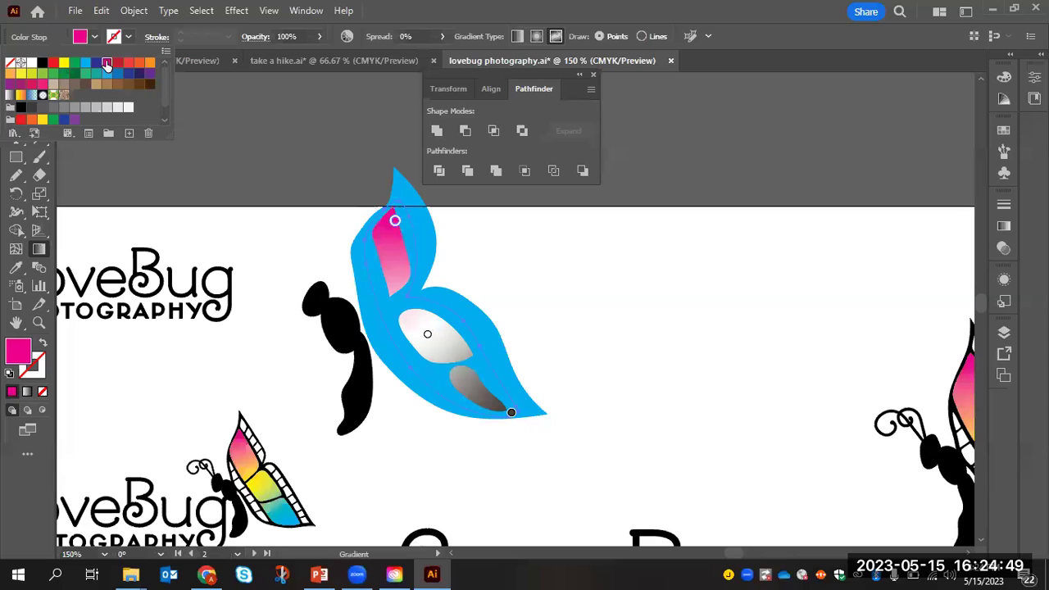
- Set the gradient's middle color stop to yellow and its lower stop at the wing tip to cyan
{"action": "left_click", "coordinate": [434, 336]}
{"action": "left_click", "coordinate": [427, 335]}
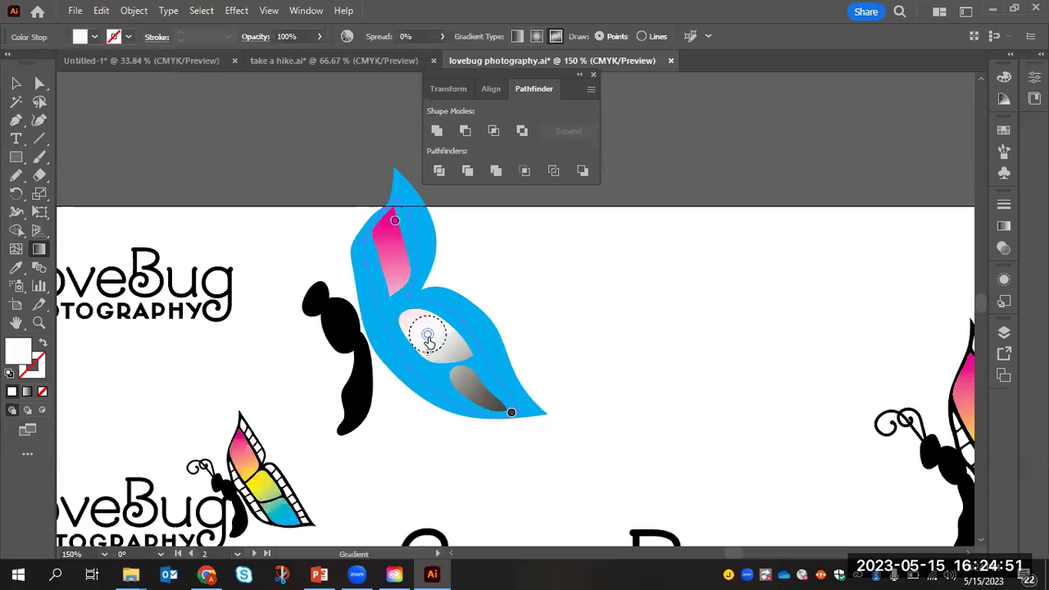
{"action": "left_click", "coordinate": [94, 37]}
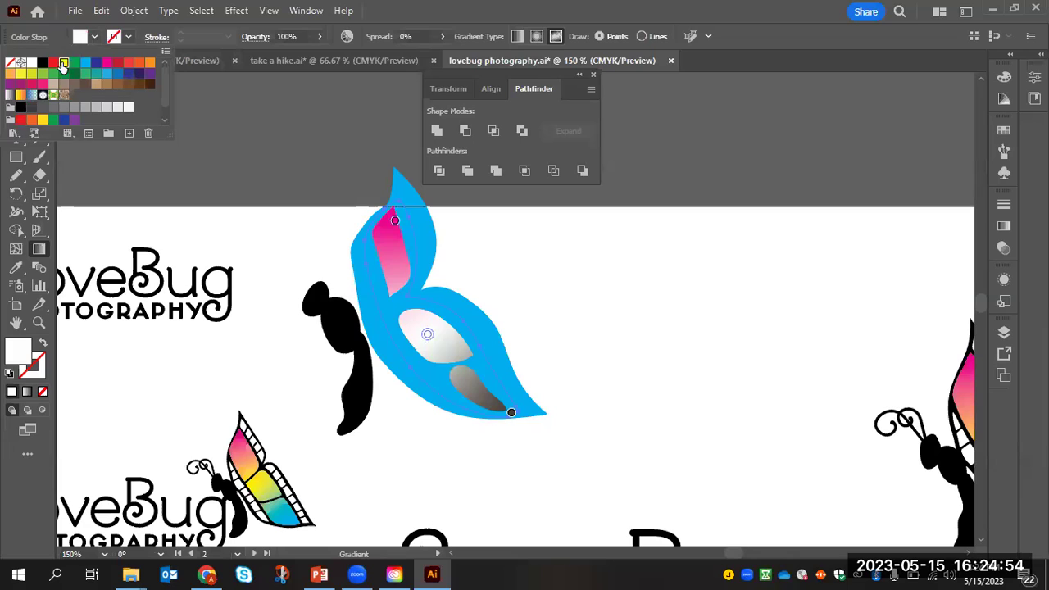
{"action": "left_click", "coordinate": [62, 65]}
{"action": "left_click", "coordinate": [510, 414]}
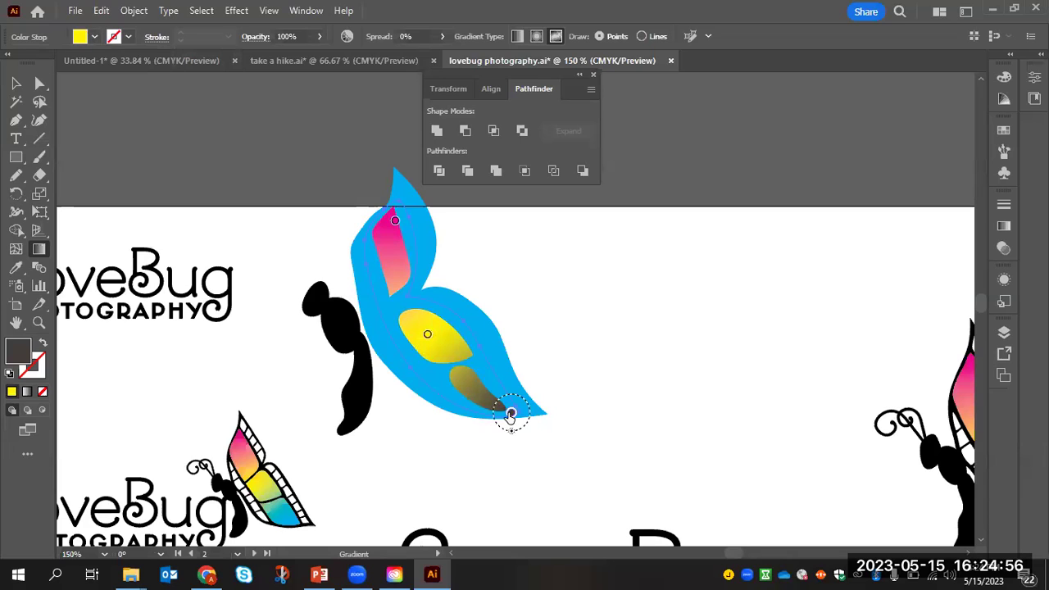
{"action": "left_click", "coordinate": [94, 37]}
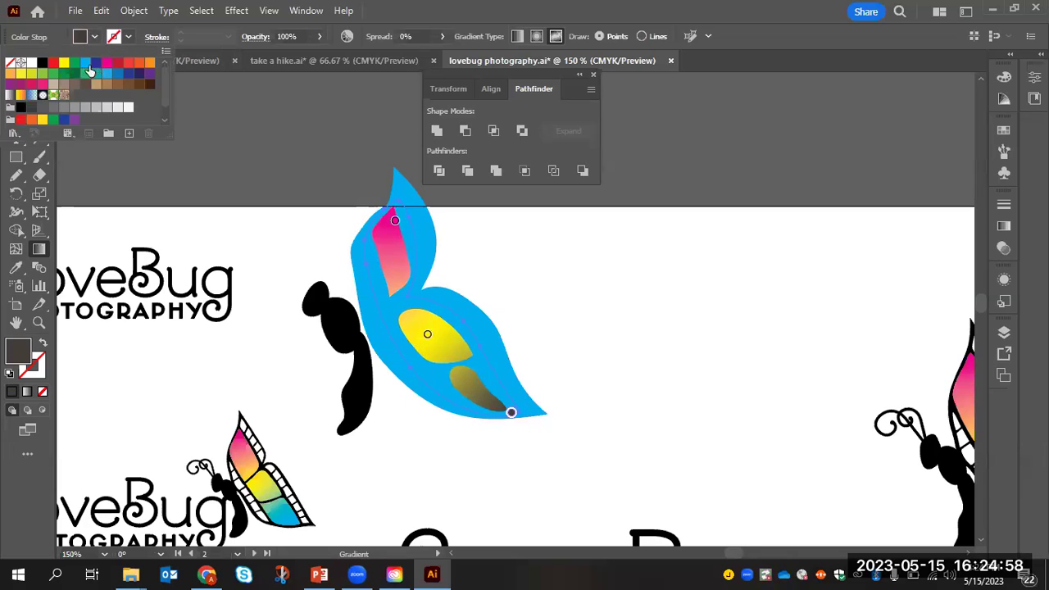
{"action": "left_click", "coordinate": [85, 63]}
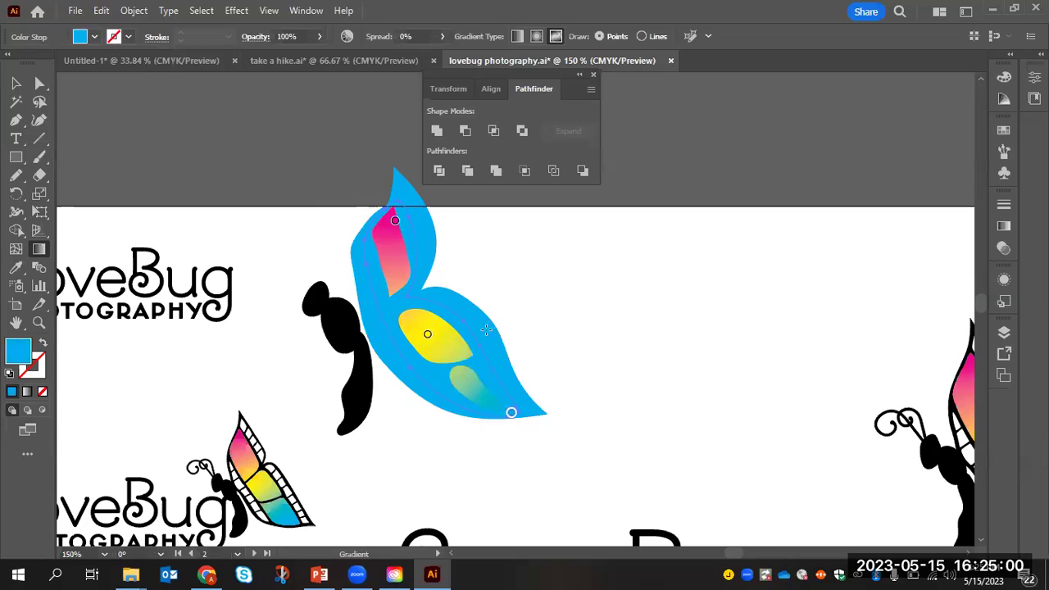
- Fill the blue cut-out wing outline with black
{"action": "left_click", "coordinate": [15, 83]}
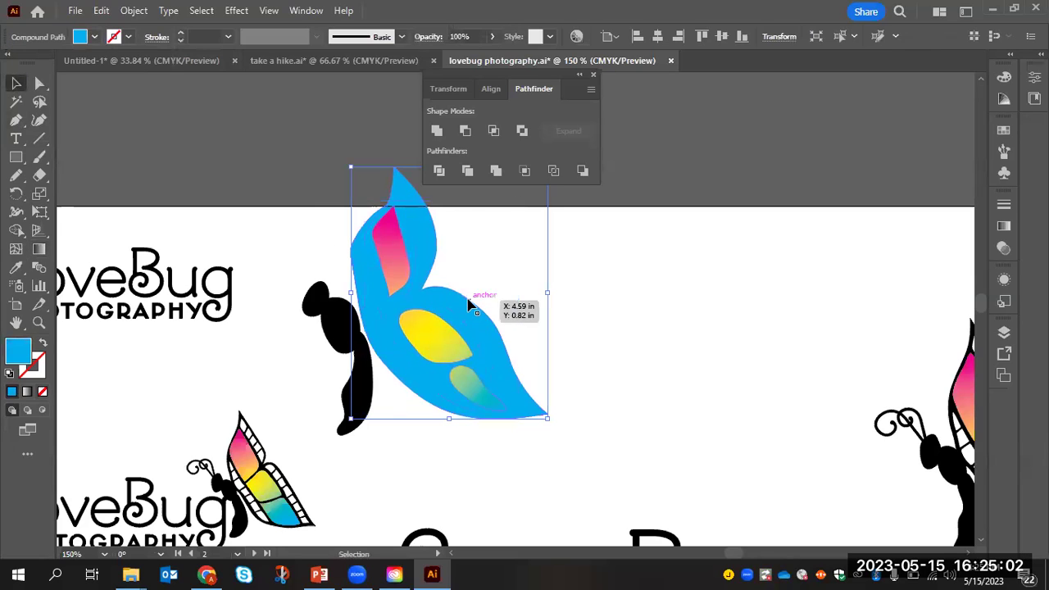
{"action": "left_click", "coordinate": [93, 39]}
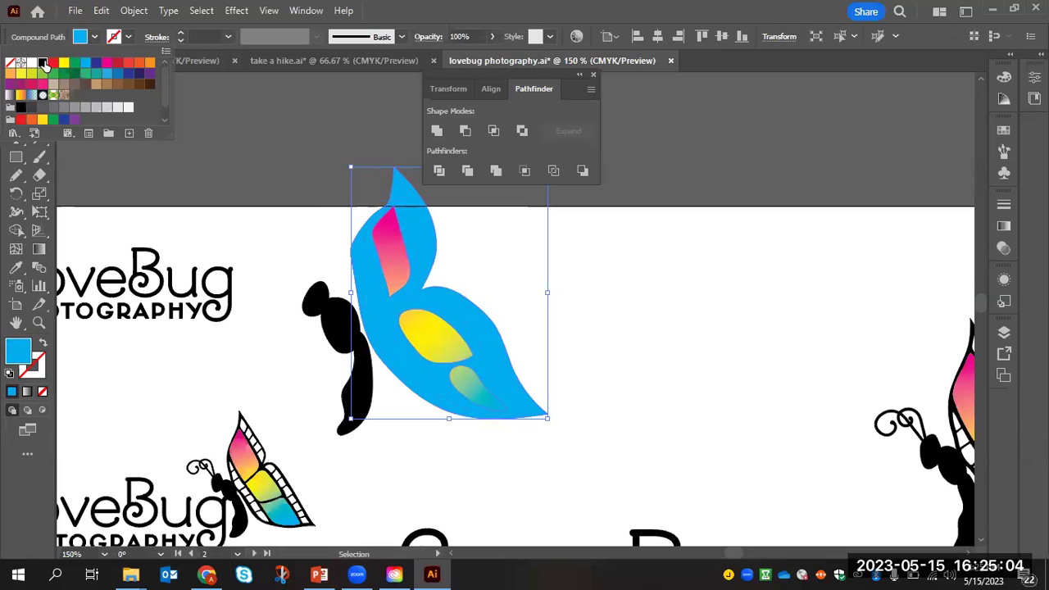
{"action": "left_click", "coordinate": [46, 64]}
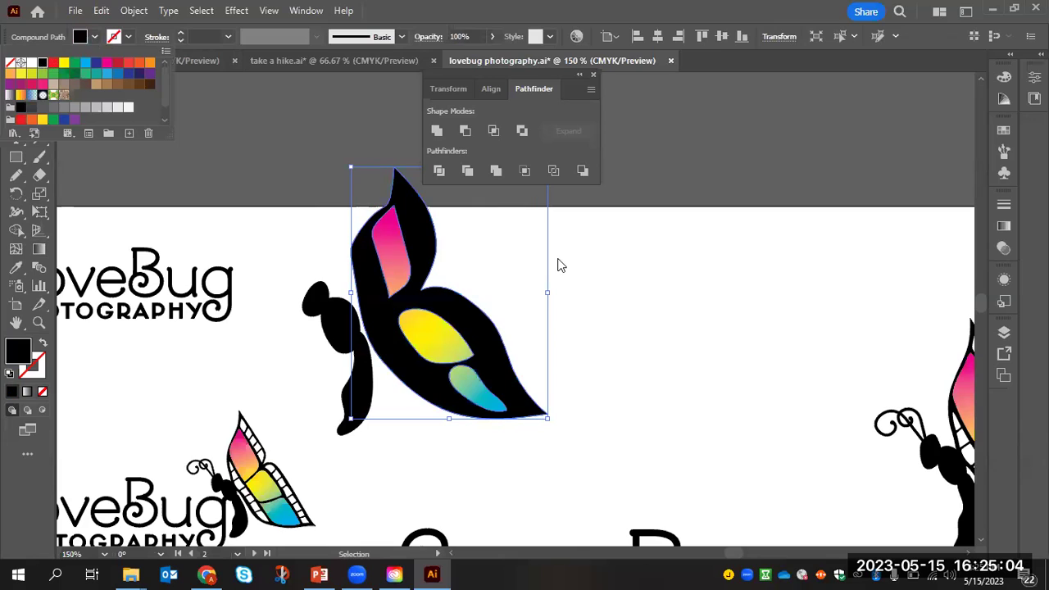
- Shift the inner shape's yellow gradient stop up and to the left, and the magenta stop slightly left
{"action": "left_click", "coordinate": [433, 347]}
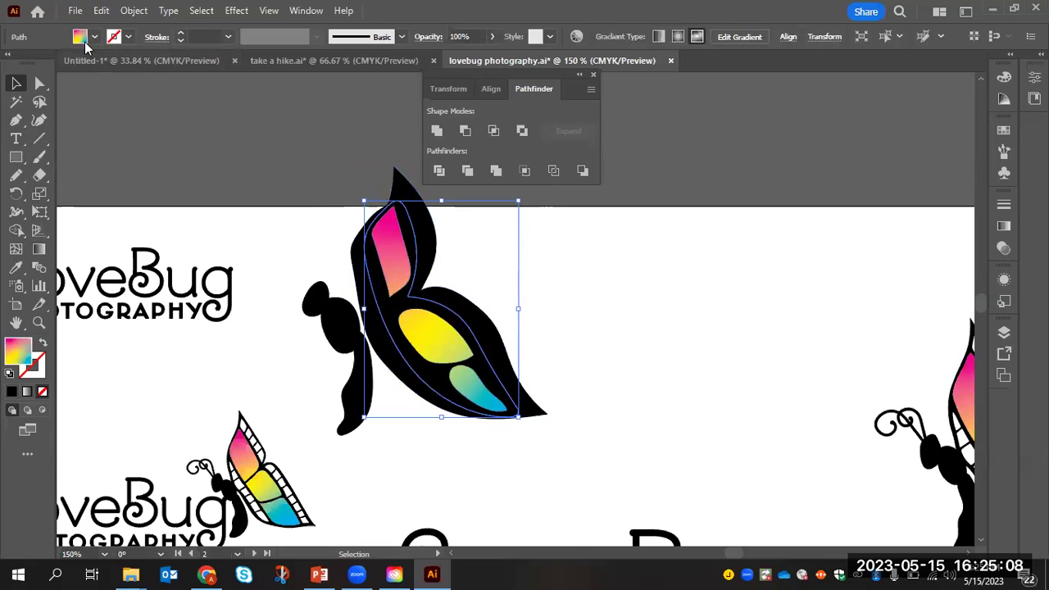
{"action": "left_click", "coordinate": [39, 248]}
{"action": "left_click_drag", "start_coordinate": [427, 332], "coordinate": [419, 317]}
{"action": "mouse_move", "coordinate": [395, 220]}
{"action": "left_mouse_down"}
{"action": "mouse_move", "coordinate": [375, 247]}
{"action": "mouse_move", "coordinate": [372, 299]}
{"action": "mouse_move", "coordinate": [377, 317]}
{"action": "mouse_move", "coordinate": [428, 348]}
{"action": "mouse_move", "coordinate": [384, 223]}
{"action": "left_mouse_up"}
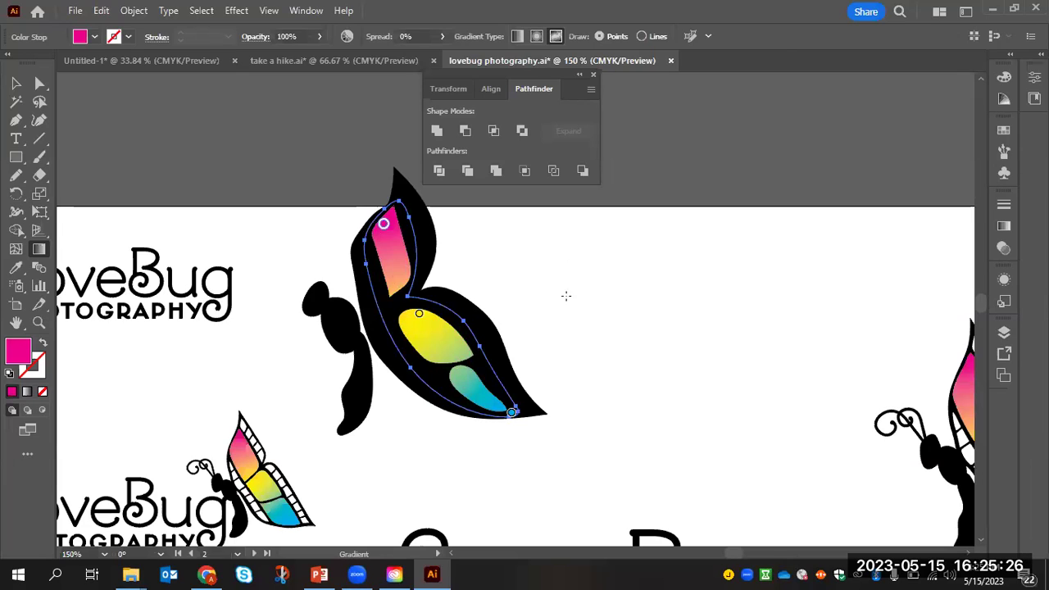
- Close the Pathfinder panel and open the file green thumb nursery.ai
{"action": "left_click", "coordinate": [594, 73]}
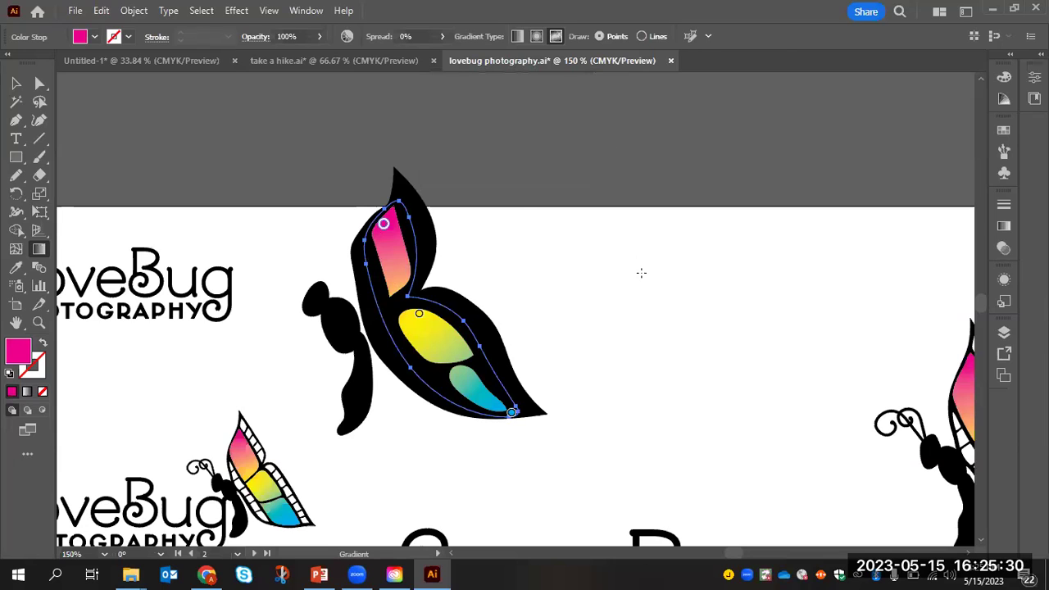
{"action": "scroll", "coordinate": [635, 264], "scroll_direction": "down", "scroll_amount": 3}
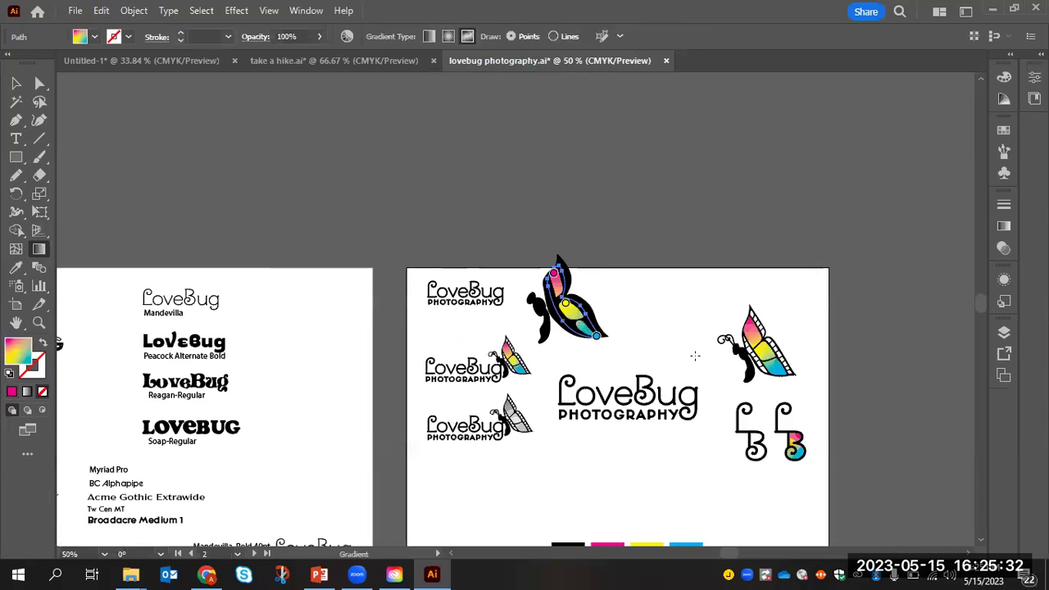
{"action": "scroll", "coordinate": [695, 355], "scroll_direction": "down", "scroll_amount": 4}
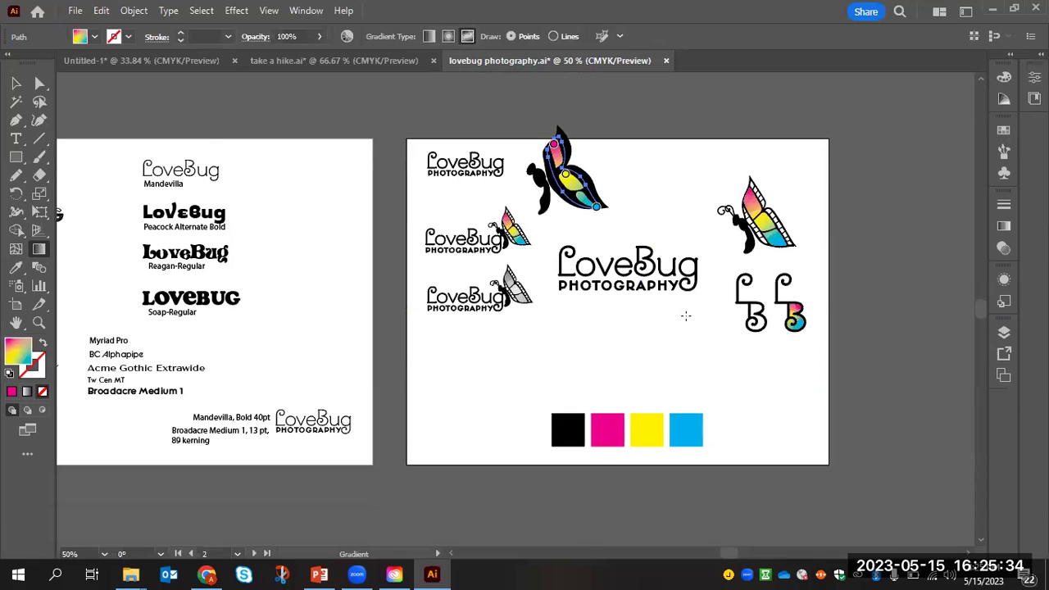
{"action": "left_click", "coordinate": [75, 10]}
{"action": "left_click", "coordinate": [98, 63]}
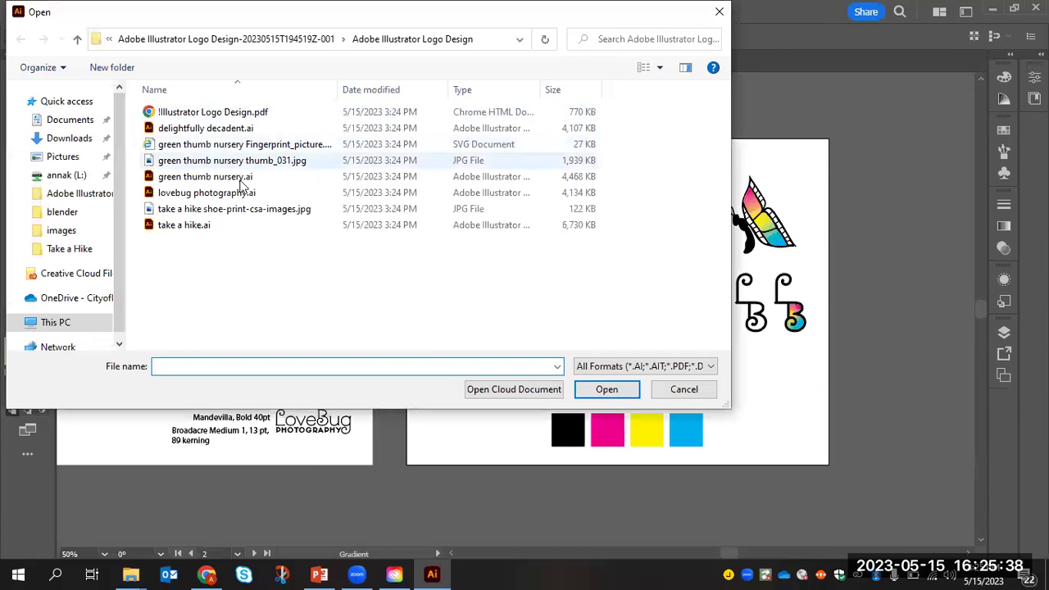
{"action": "double_click", "coordinate": [220, 191]}
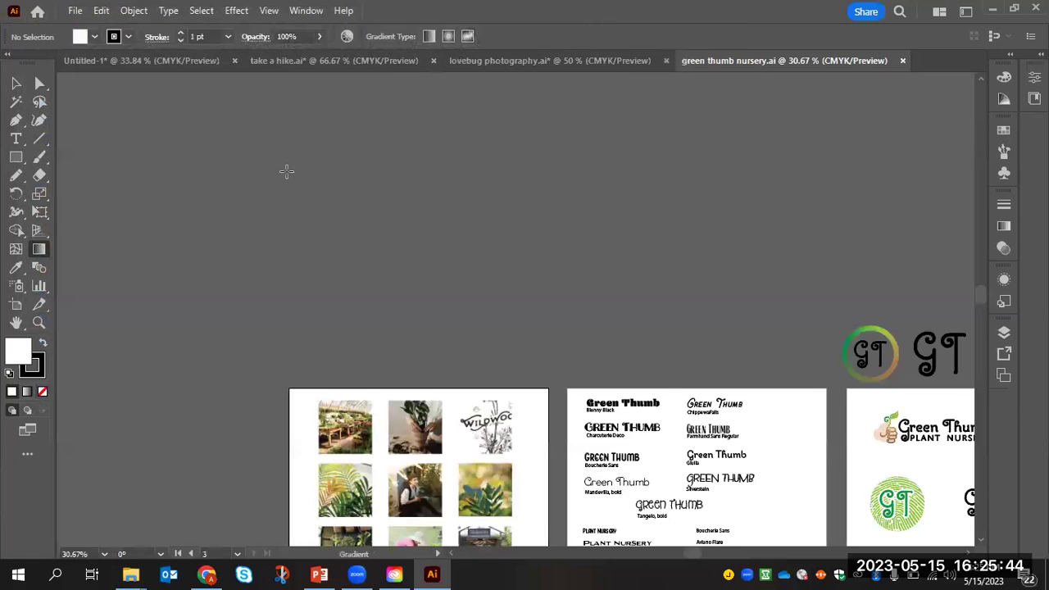
- Examine the Green Thumb artboards and their font samples, especially the Giulia and Mandevilla versions
{"action": "scroll", "coordinate": [499, 180], "scroll_direction": "down", "scroll_amount": 4}
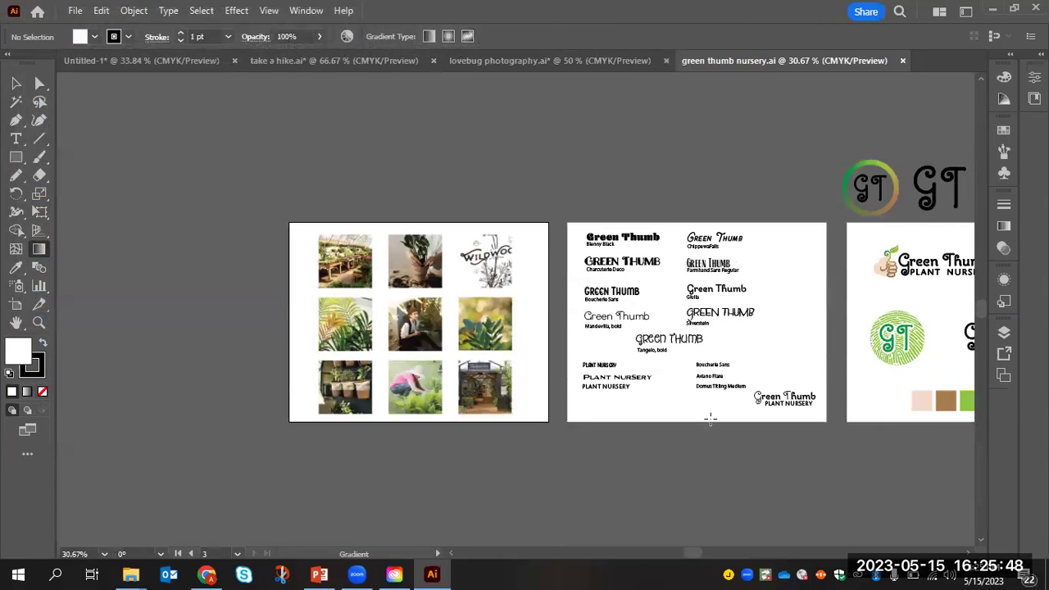
{"action": "scroll", "coordinate": [688, 321], "scroll_direction": "right", "scroll_amount": 5}
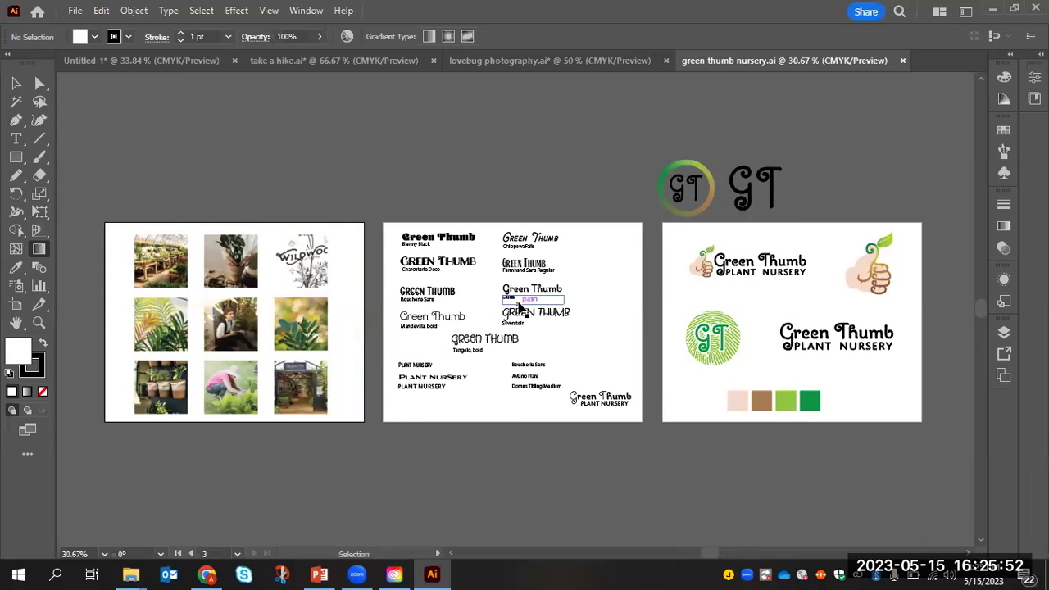
{"action": "scroll", "coordinate": [517, 308], "scroll_direction": "up", "scroll_amount": 4}
{"action": "scroll", "coordinate": [518, 308], "scroll_direction": "down", "scroll_amount": 2}
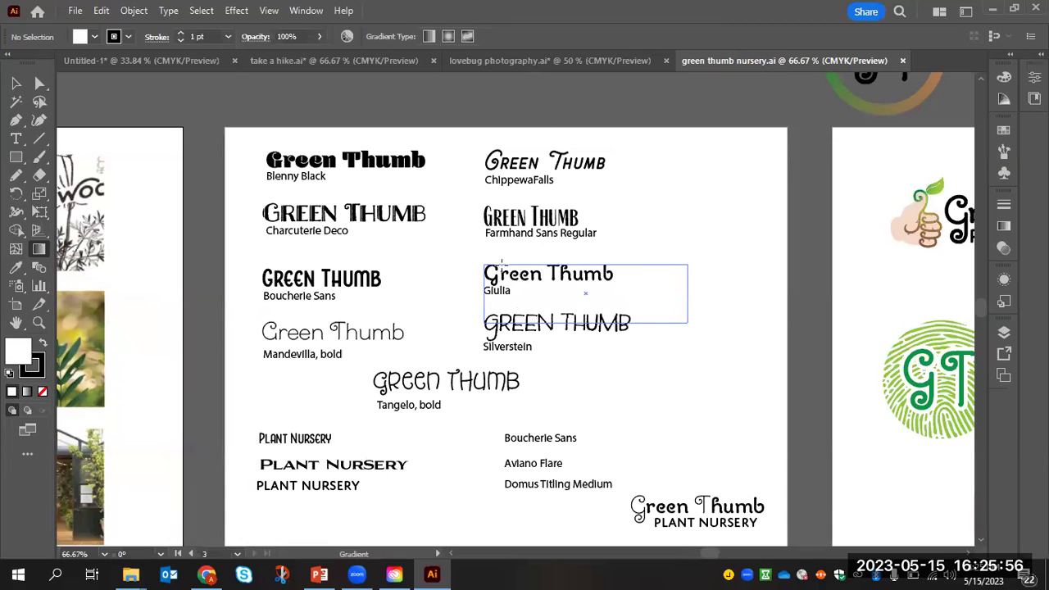
{"action": "left_click", "coordinate": [15, 83]}
{"action": "left_click", "coordinate": [500, 295]}
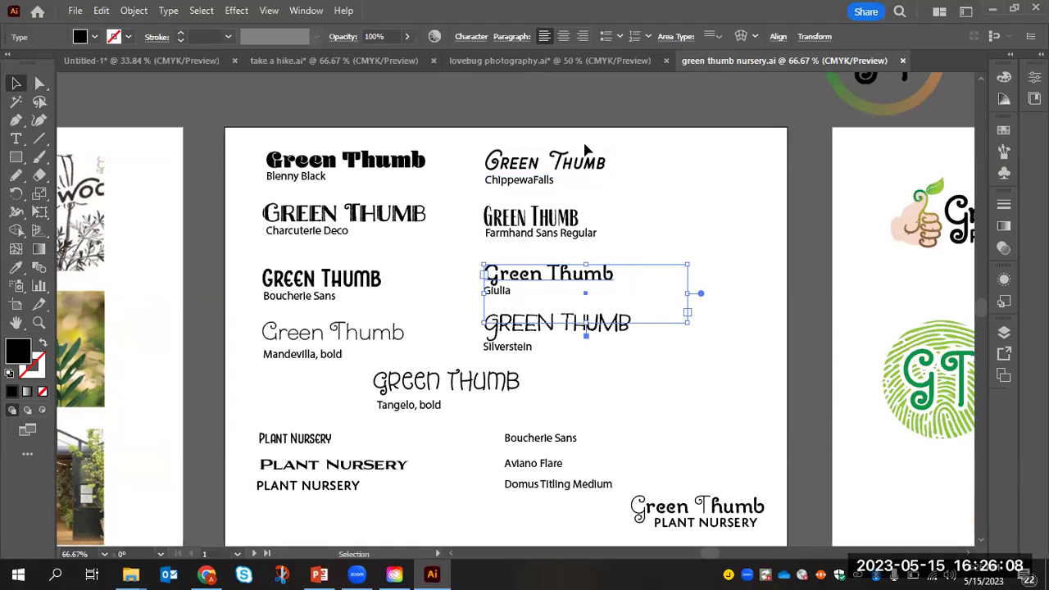
{"action": "key", "text": "ctrl+z"}
{"action": "key", "text": "ctrl+shift+z"}
{"action": "left_click", "coordinate": [271, 344]}
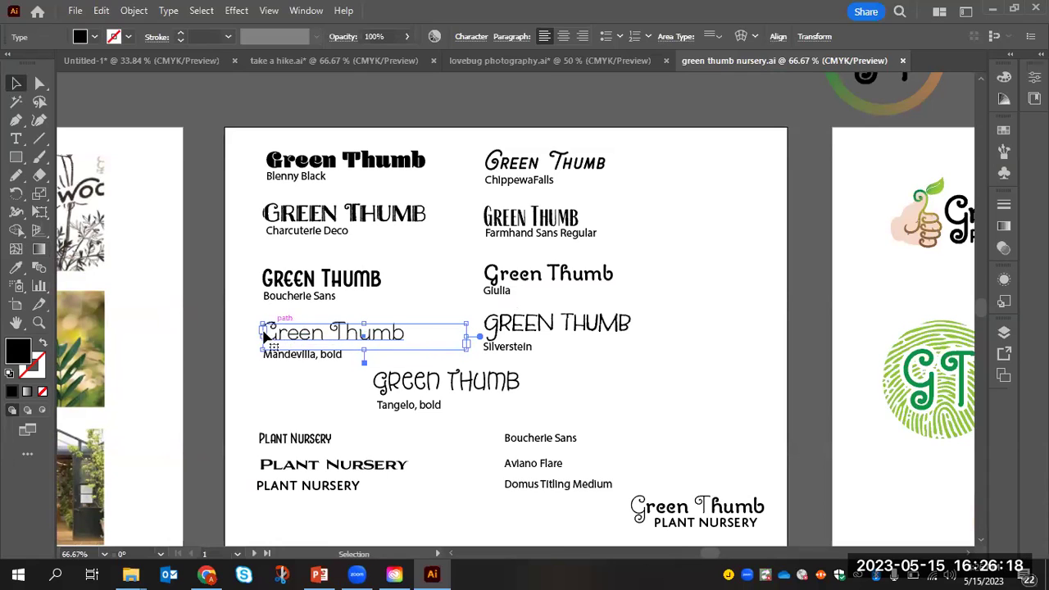
{"action": "scroll", "coordinate": [714, 323], "scroll_direction": "down", "scroll_amount": 1}
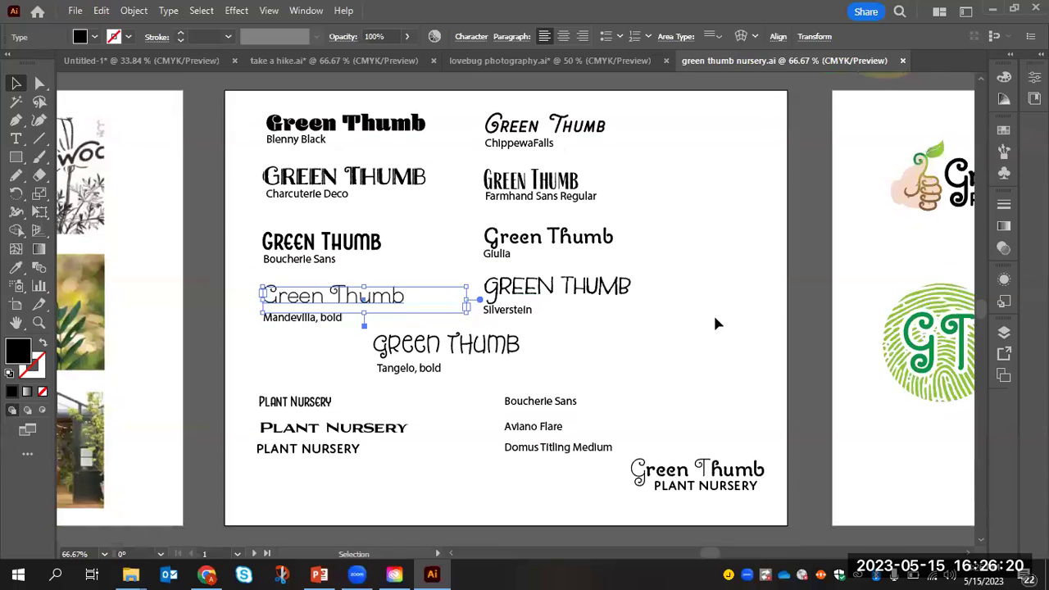
{"action": "left_click", "coordinate": [715, 323]}
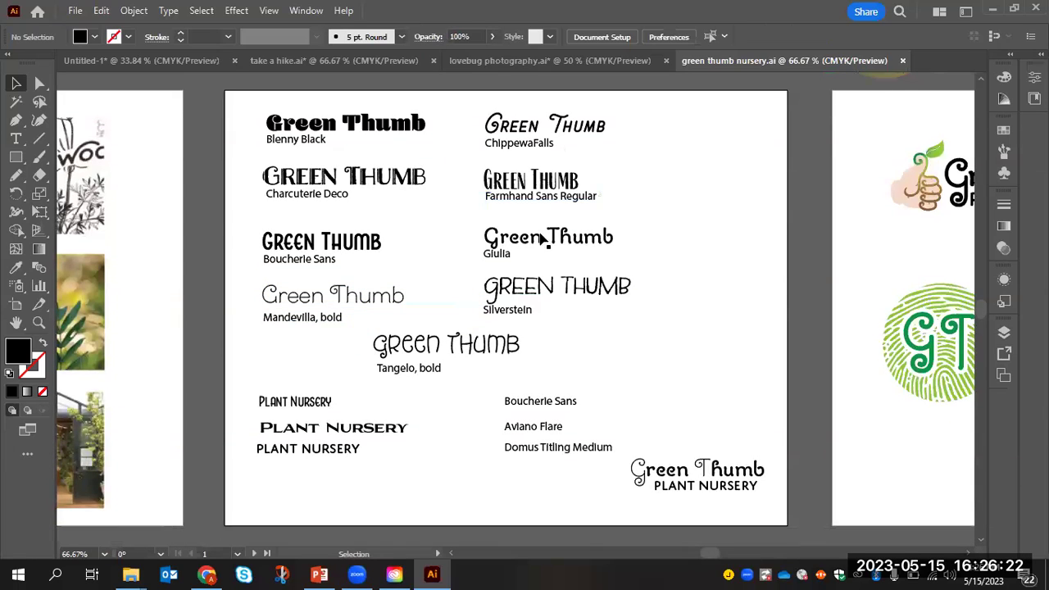
- Duplicate the Mandevilla "Green Thumb" text into the space beside the Tangelo sample and replace its G with a curled alternate glyph
{"action": "left_click", "coordinate": [353, 302]}
{"action": "left_click_drag", "start_coordinate": [353, 302], "coordinate": [744, 364]}
{"action": "double_click", "coordinate": [627, 357]}
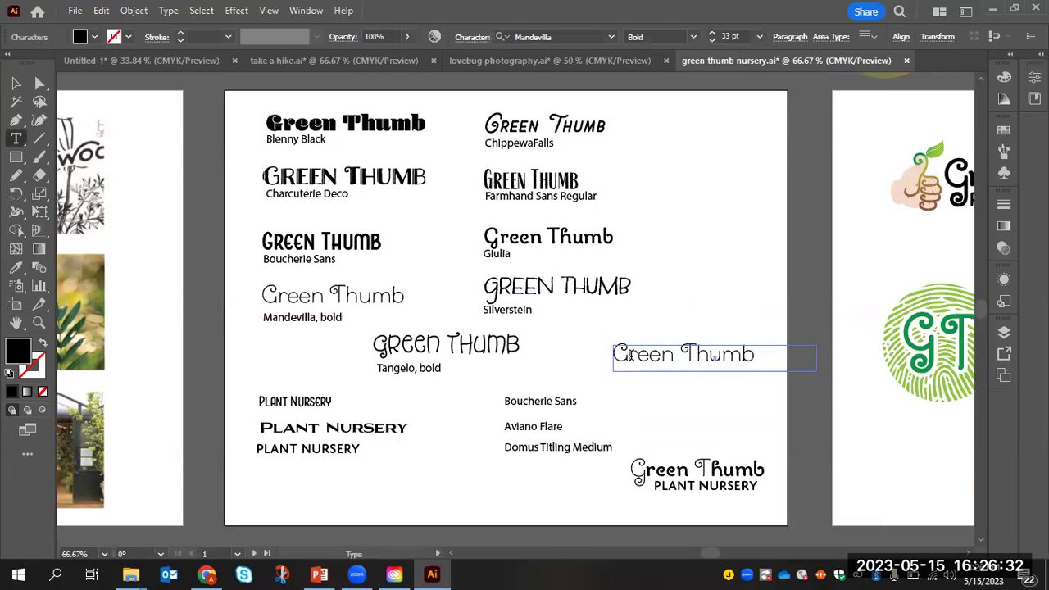
{"action": "left_click_drag", "start_coordinate": [623, 354], "coordinate": [613, 354]}
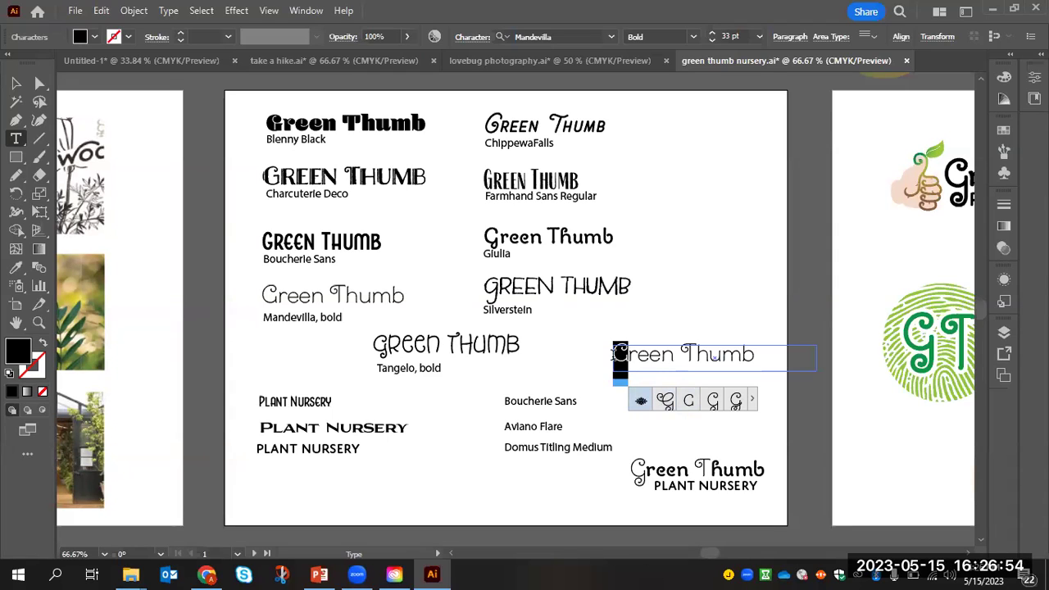
{"action": "left_click", "coordinate": [713, 402]}
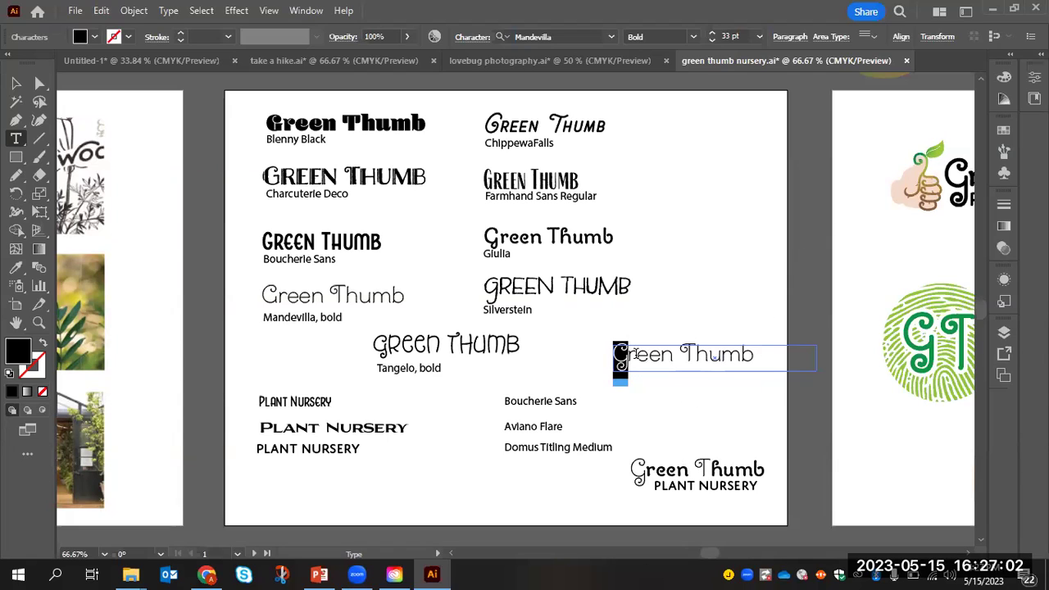
{"action": "mouse_move", "coordinate": [715, 356]}
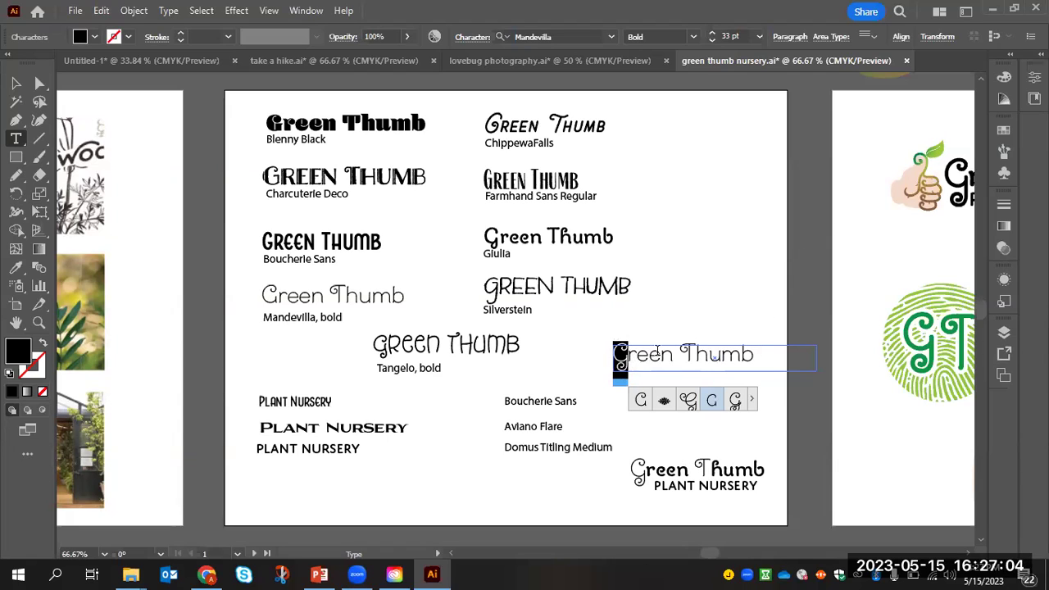
- Clear the Decorative font filter and set the letters "reen" in the duplicated text to the Giulia font
{"action": "left_click_drag", "start_coordinate": [674, 358], "coordinate": [628, 358]}
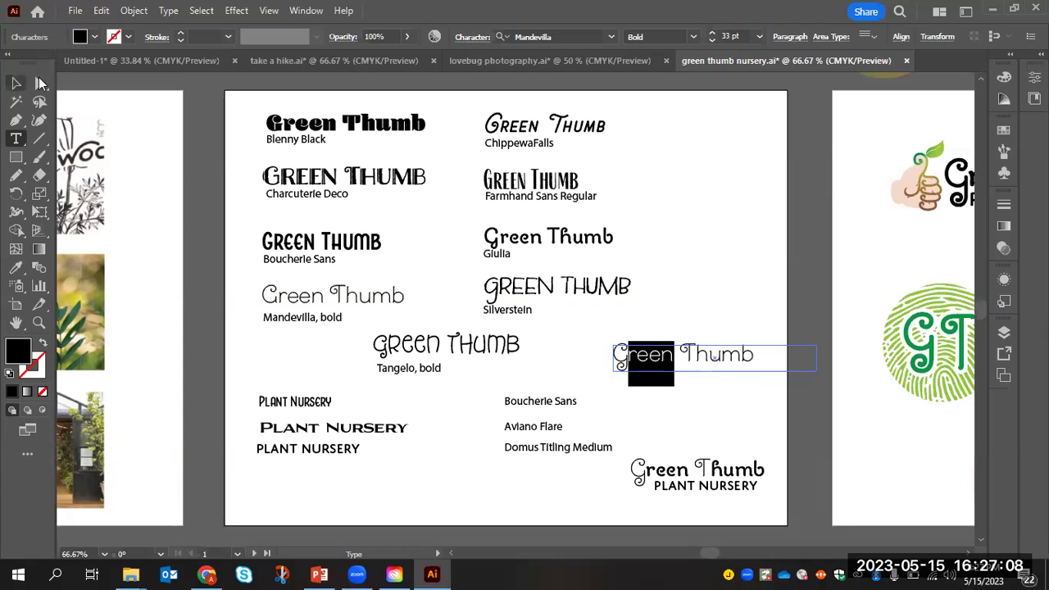
{"action": "left_click", "coordinate": [611, 37]}
{"action": "scroll", "coordinate": [610, 270], "scroll_direction": "down", "scroll_amount": 10}
{"action": "scroll", "coordinate": [608, 283], "scroll_direction": "up", "scroll_amount": 2}
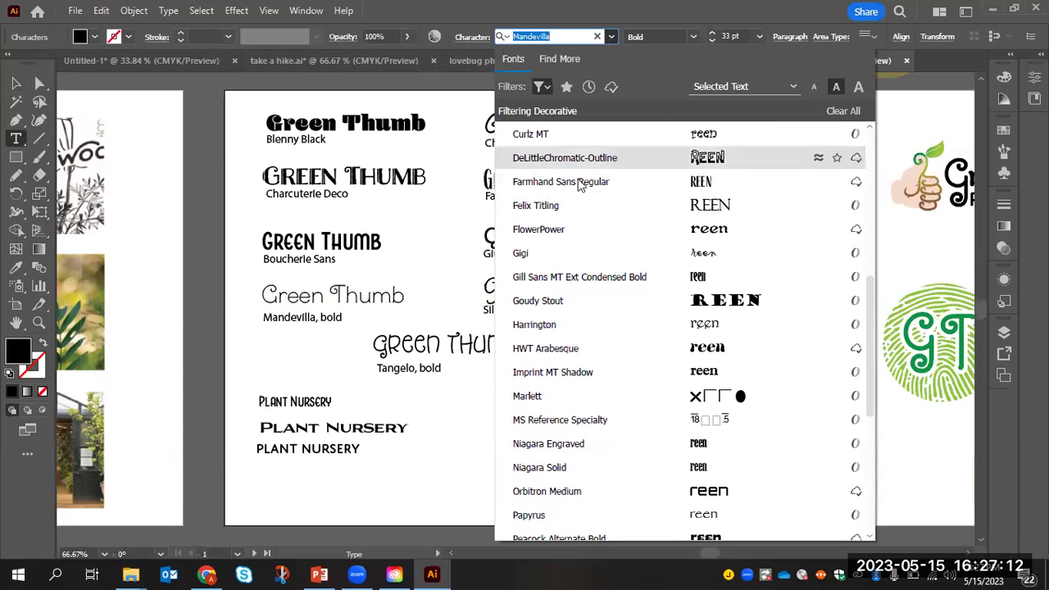
{"action": "left_click", "coordinate": [542, 86]}
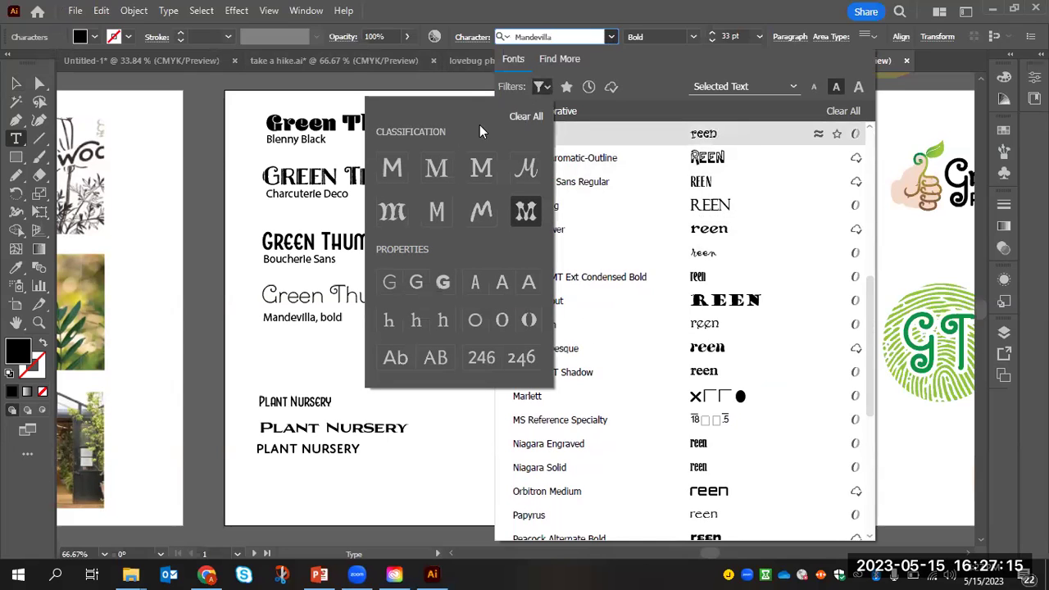
{"action": "left_click", "coordinate": [525, 116]}
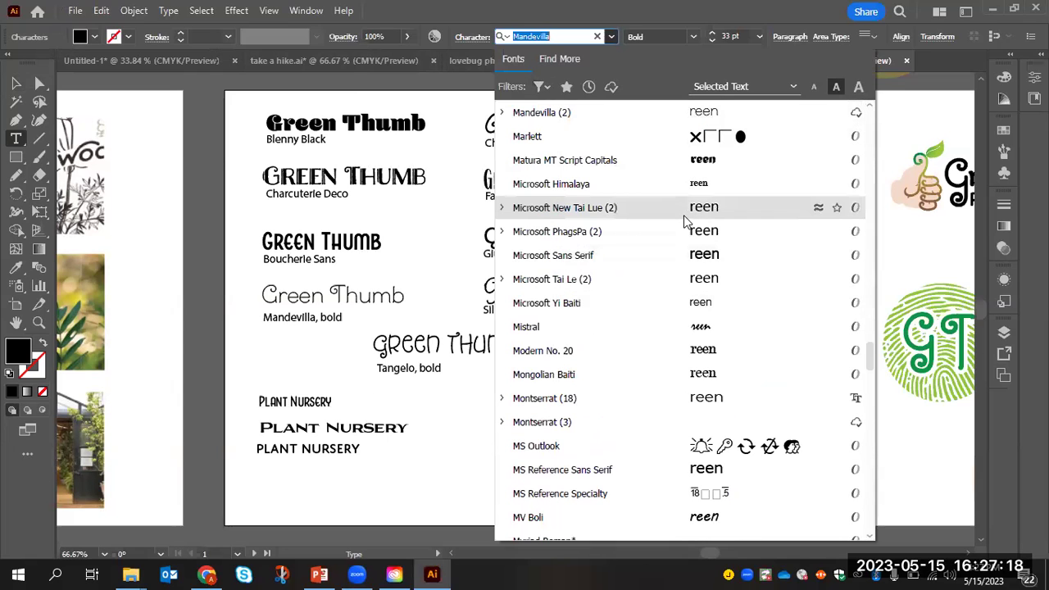
{"action": "scroll", "coordinate": [630, 218], "scroll_direction": "up", "scroll_amount": 12}
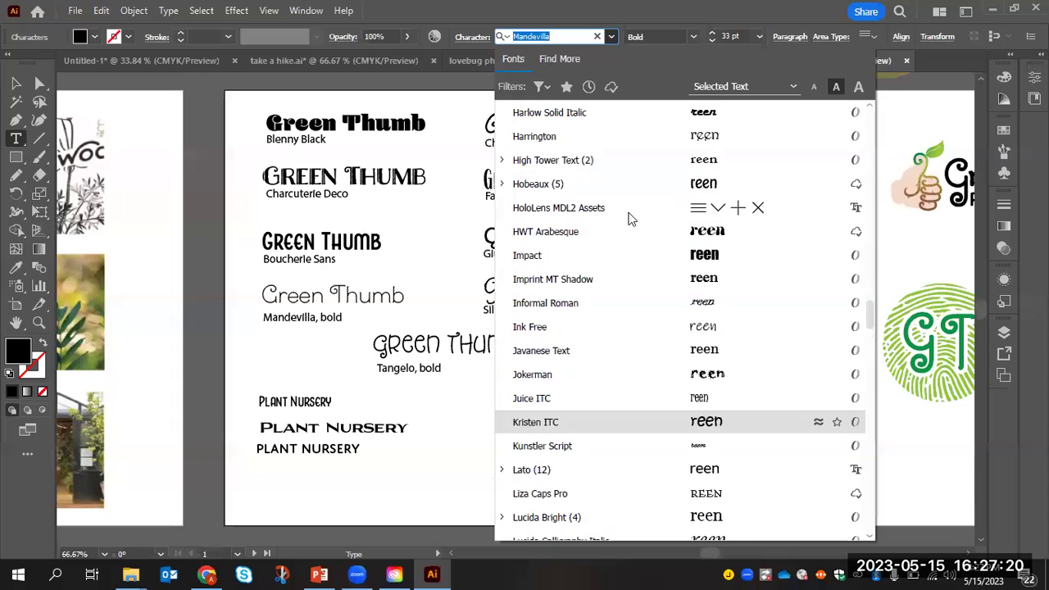
{"action": "scroll", "coordinate": [630, 218], "scroll_direction": "up", "scroll_amount": 1}
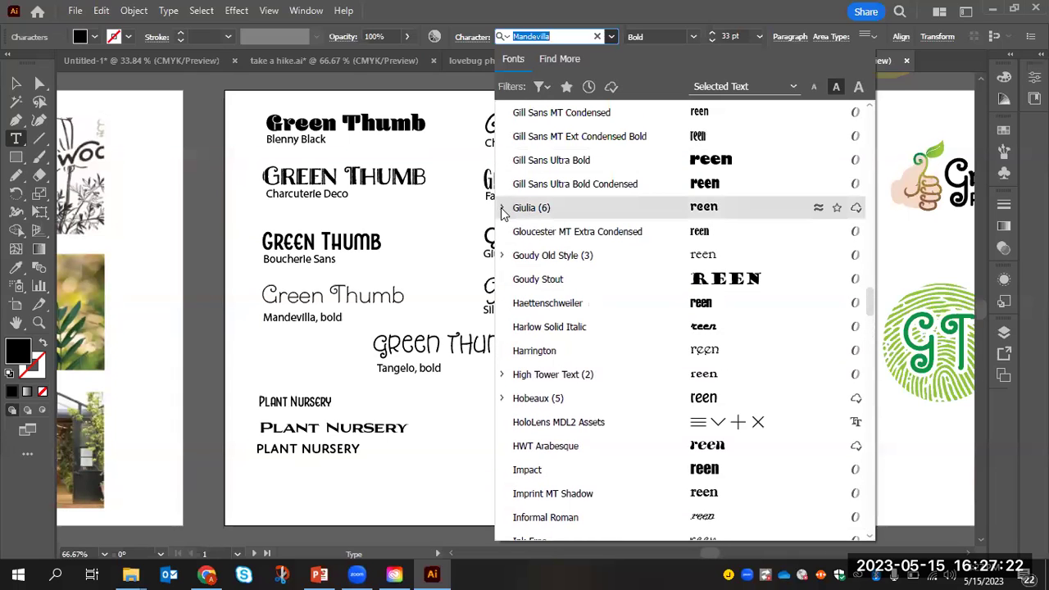
{"action": "key", "text": "Escape"}
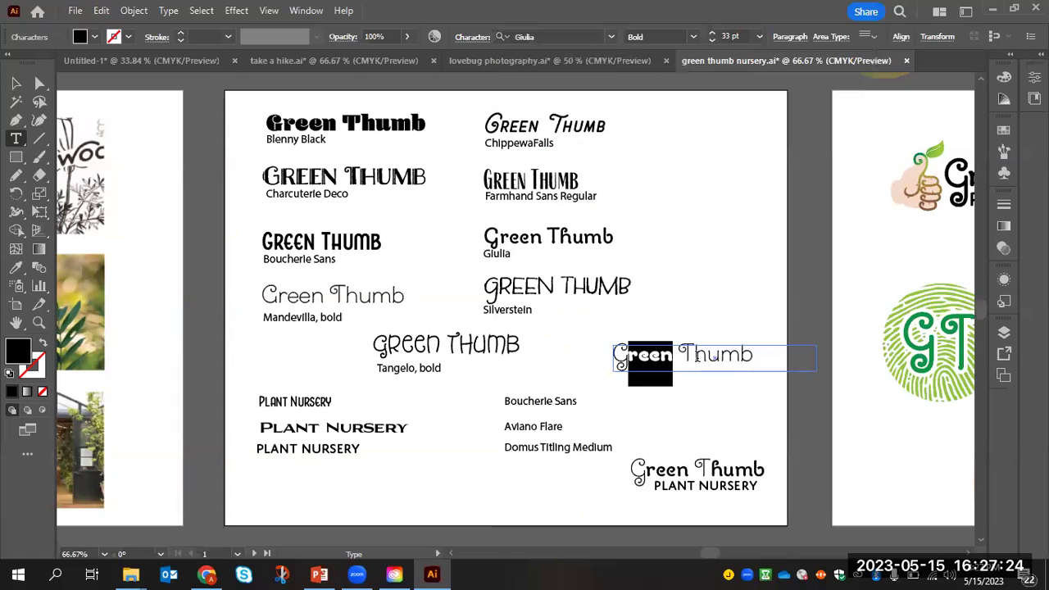
- Set the letters "reen" in the duplicated wordmark to the Regular style of Giulia
{"action": "left_click", "coordinate": [682, 357]}
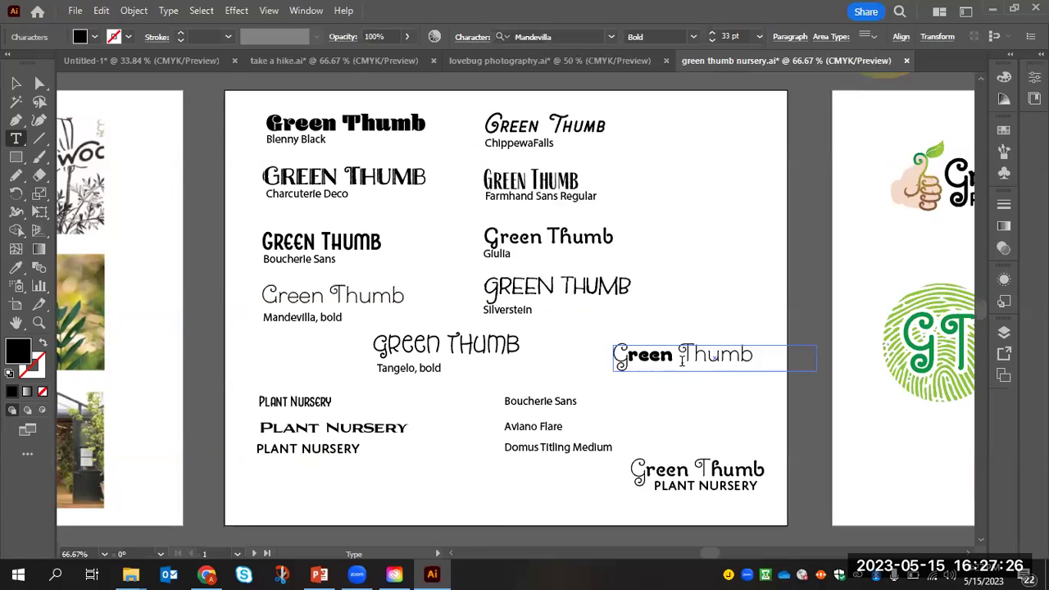
{"action": "left_click_drag", "start_coordinate": [673, 356], "coordinate": [628, 358]}
{"action": "left_click", "coordinate": [694, 37]}
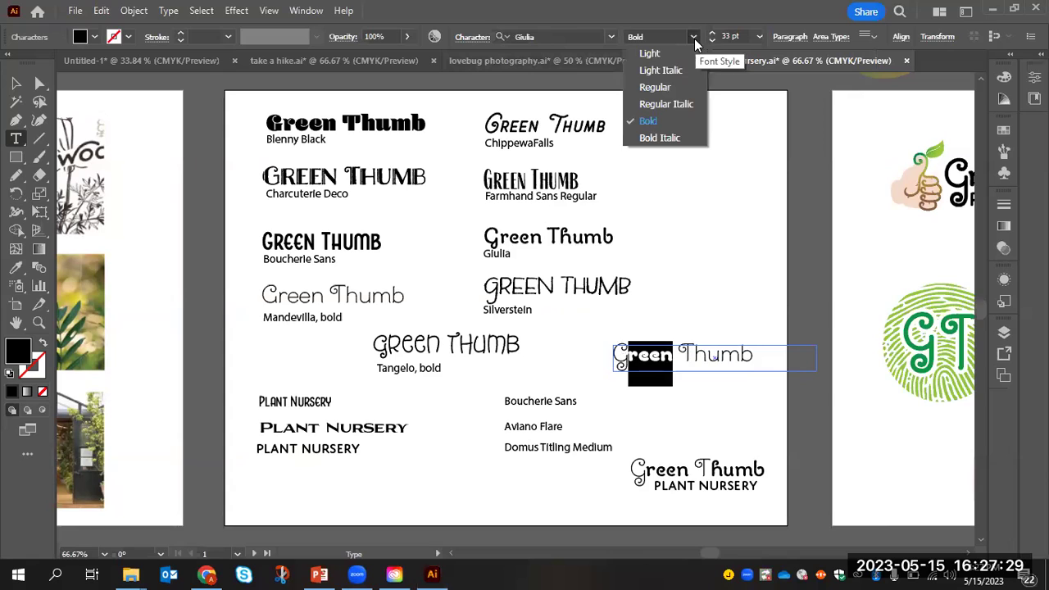
{"action": "left_click", "coordinate": [677, 87]}
{"action": "left_click", "coordinate": [709, 329]}
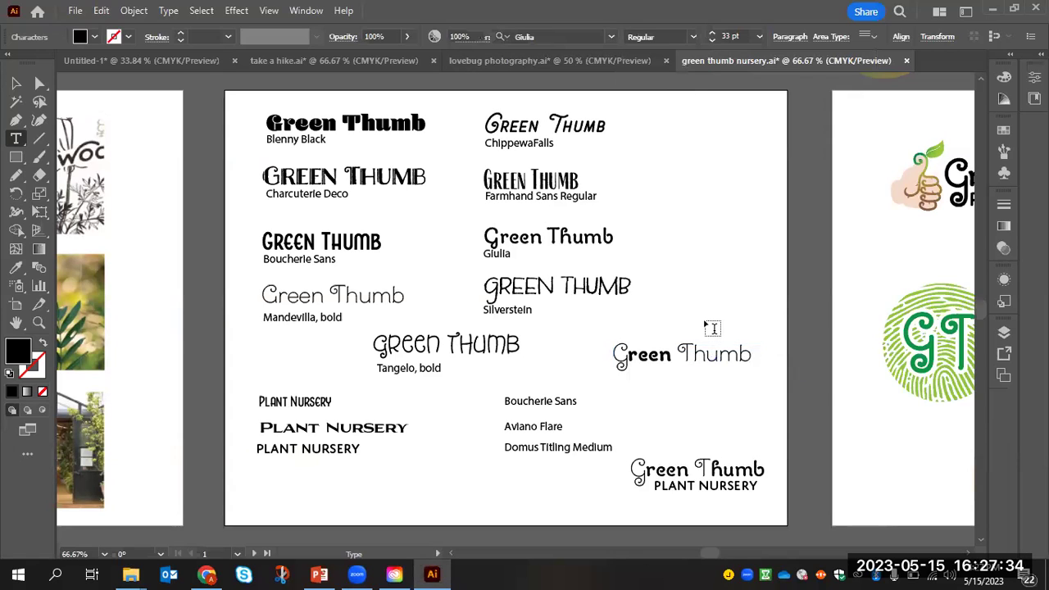
- Change the letters "humb" in the duplicated wordmark to the Giulia font in its Regular style
{"action": "left_click_drag", "start_coordinate": [693, 355], "coordinate": [750, 354]}
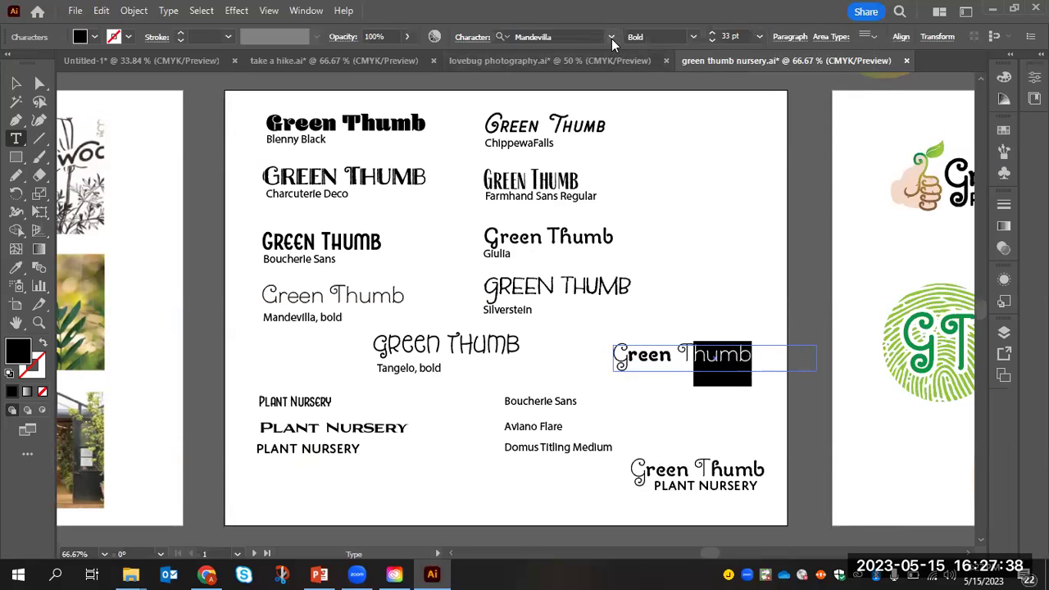
{"action": "left_click", "coordinate": [610, 37]}
{"action": "scroll", "coordinate": [605, 313], "scroll_direction": "up", "scroll_amount": 5}
{"action": "scroll", "coordinate": [605, 312], "scroll_direction": "up", "scroll_amount": 4}
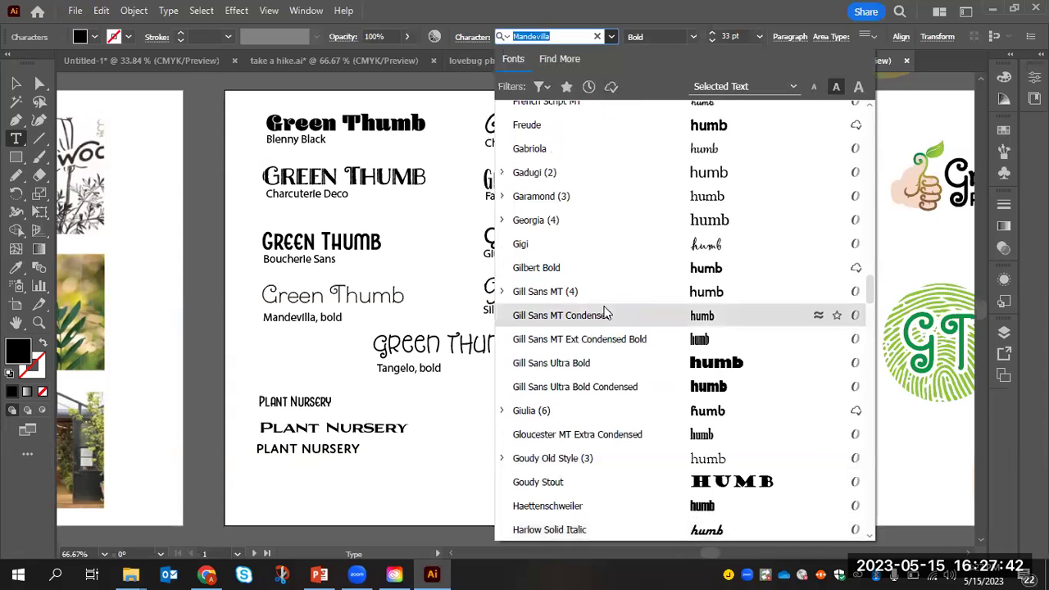
{"action": "left_click", "coordinate": [569, 410]}
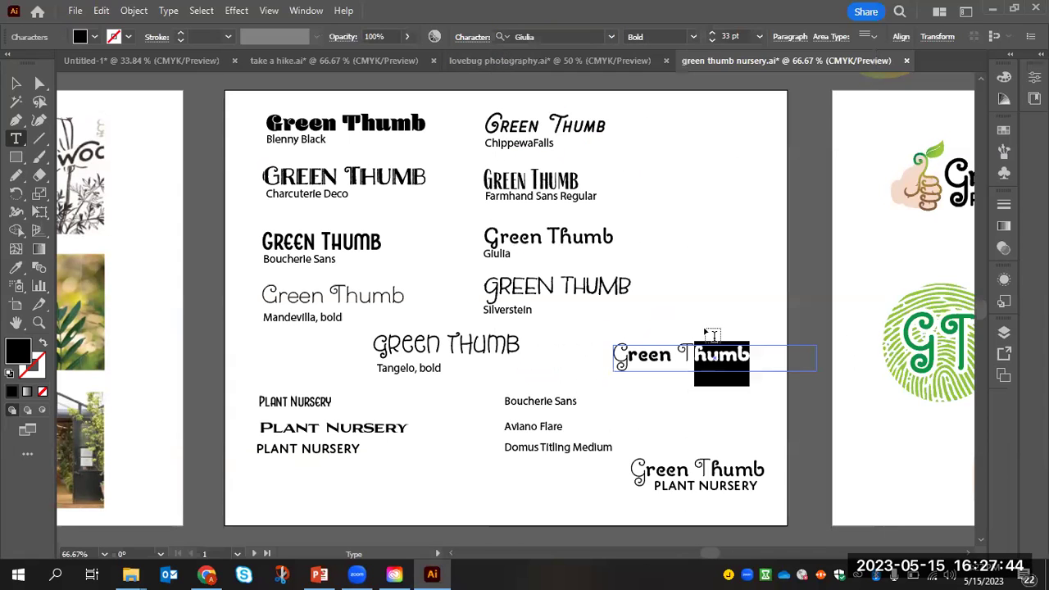
{"action": "left_click", "coordinate": [693, 37]}
{"action": "left_click", "coordinate": [671, 88]}
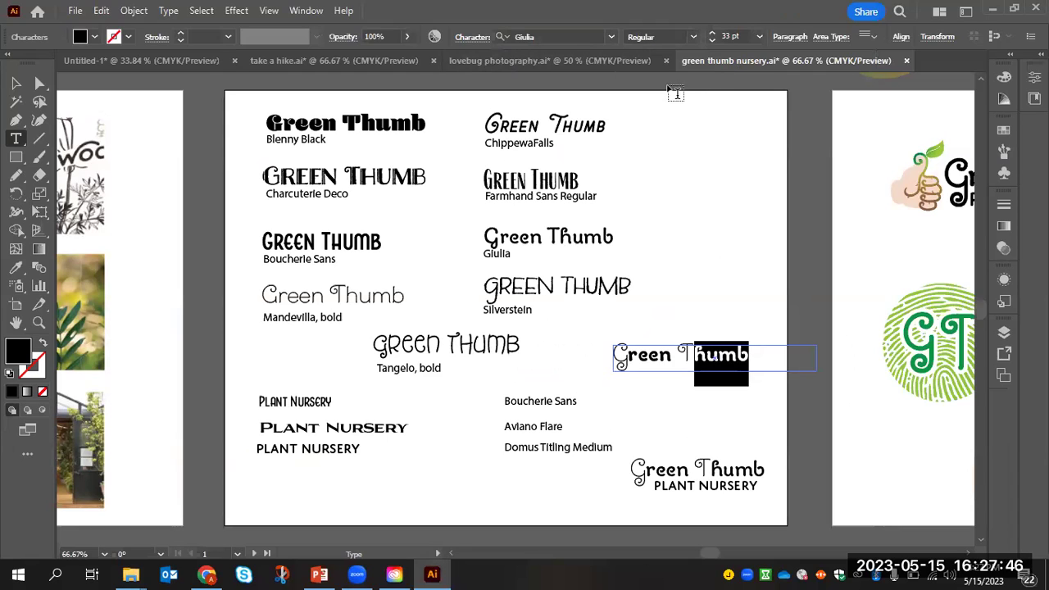
{"action": "left_click", "coordinate": [755, 312], "text": "ctrl"}
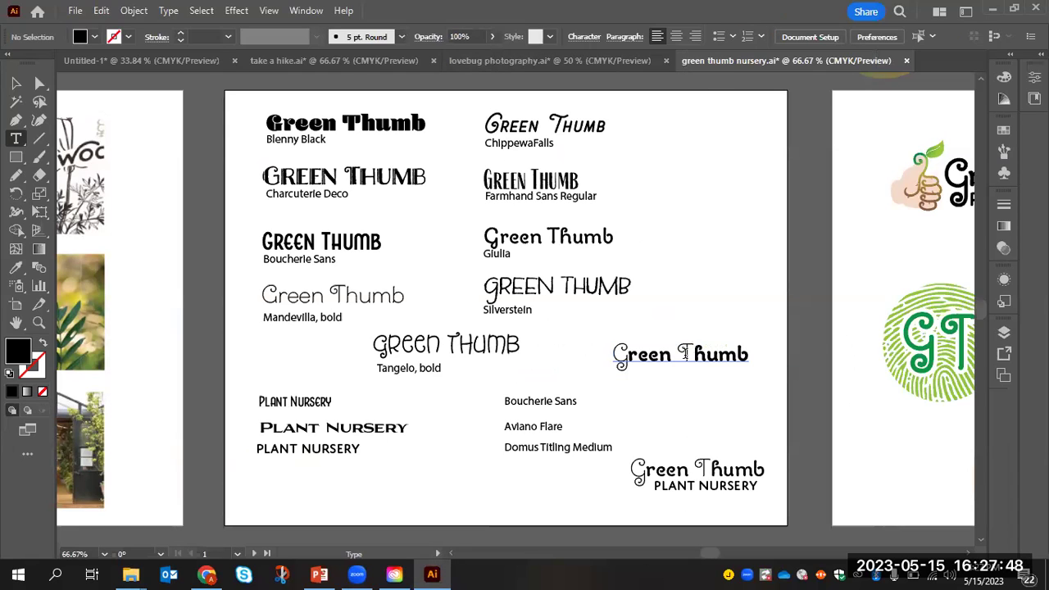
- Expand the object and fill of the mixed-font "Green Thumb" text into vector outlines
{"action": "scroll", "coordinate": [689, 353], "scroll_direction": "down", "scroll_amount": 1}
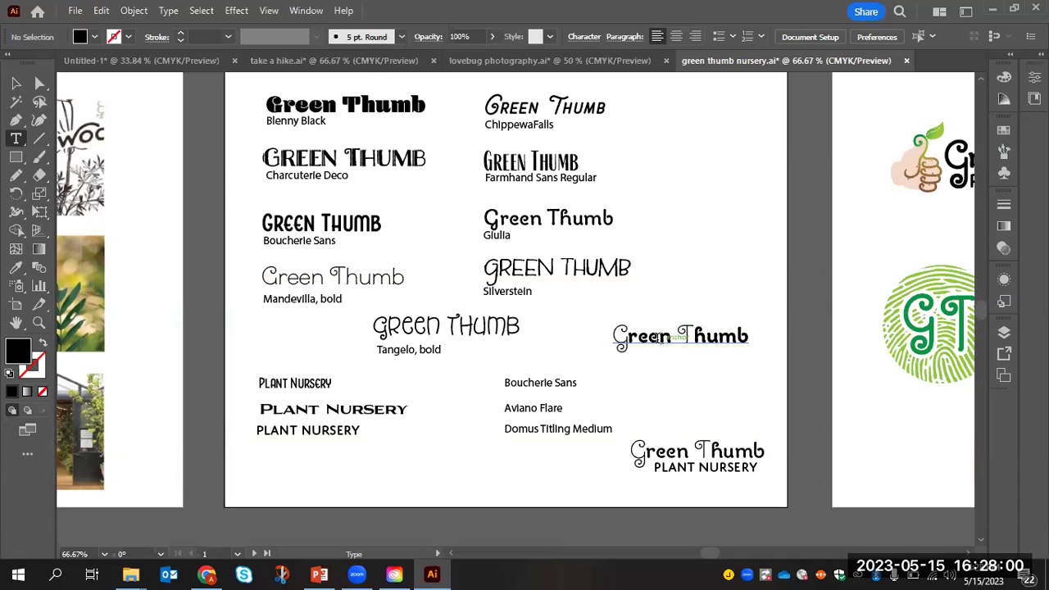
{"action": "key", "text": "v"}
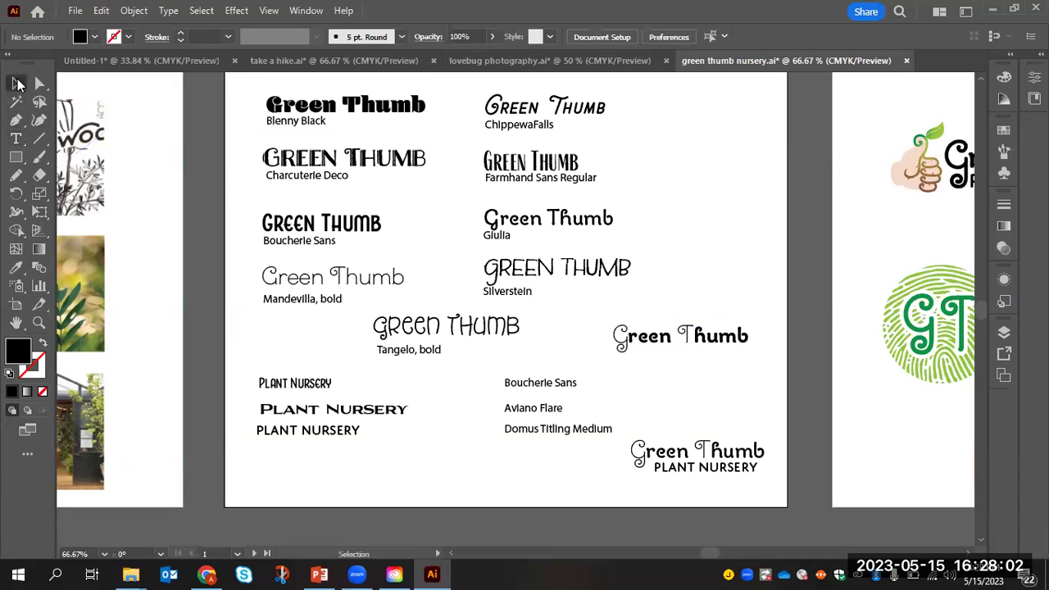
{"action": "left_click", "coordinate": [687, 345]}
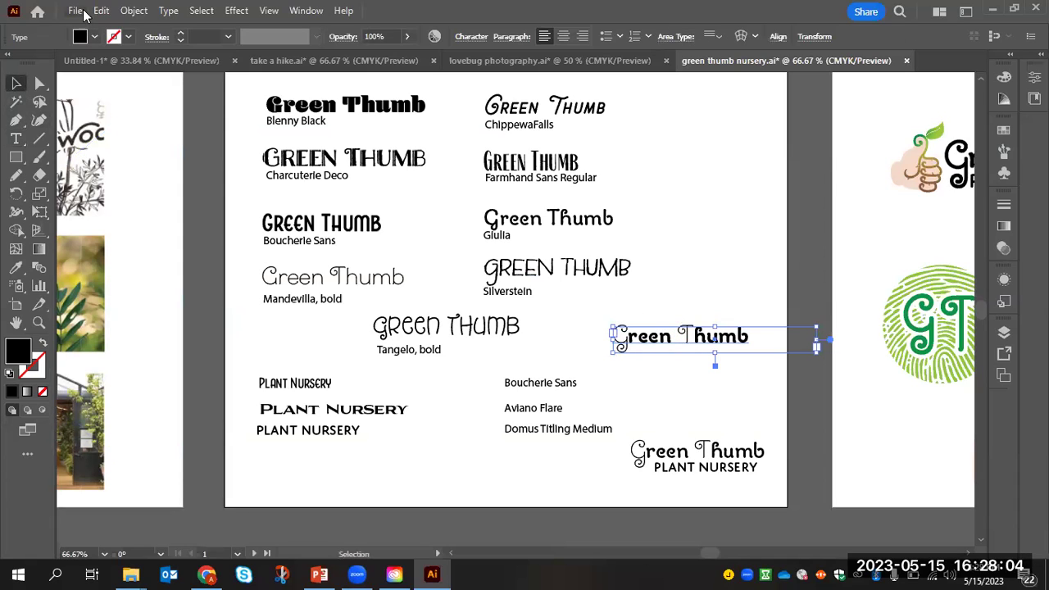
{"action": "left_click", "coordinate": [132, 11]}
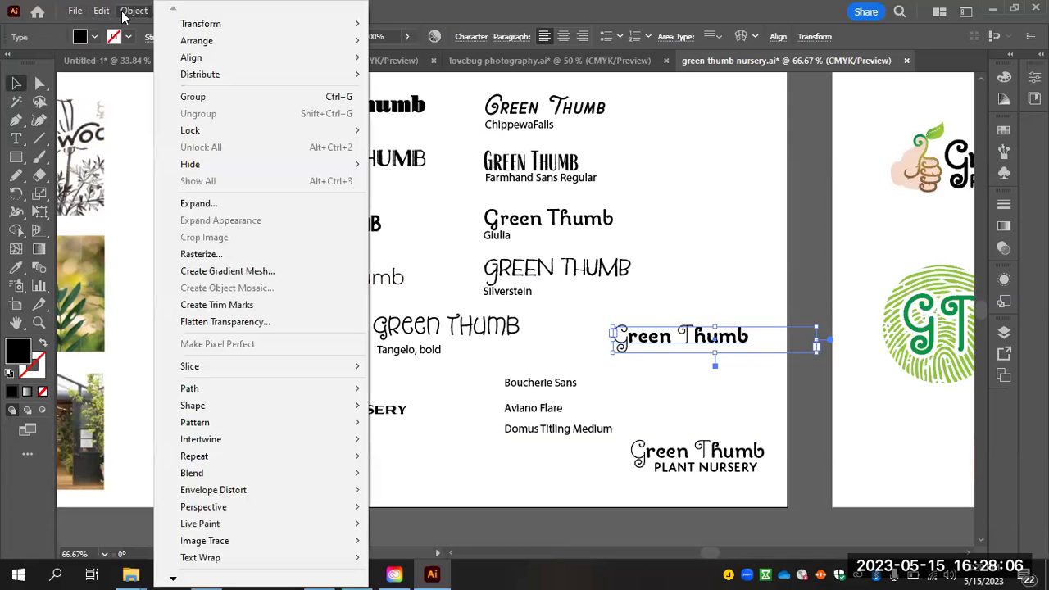
{"action": "left_click", "coordinate": [201, 203]}
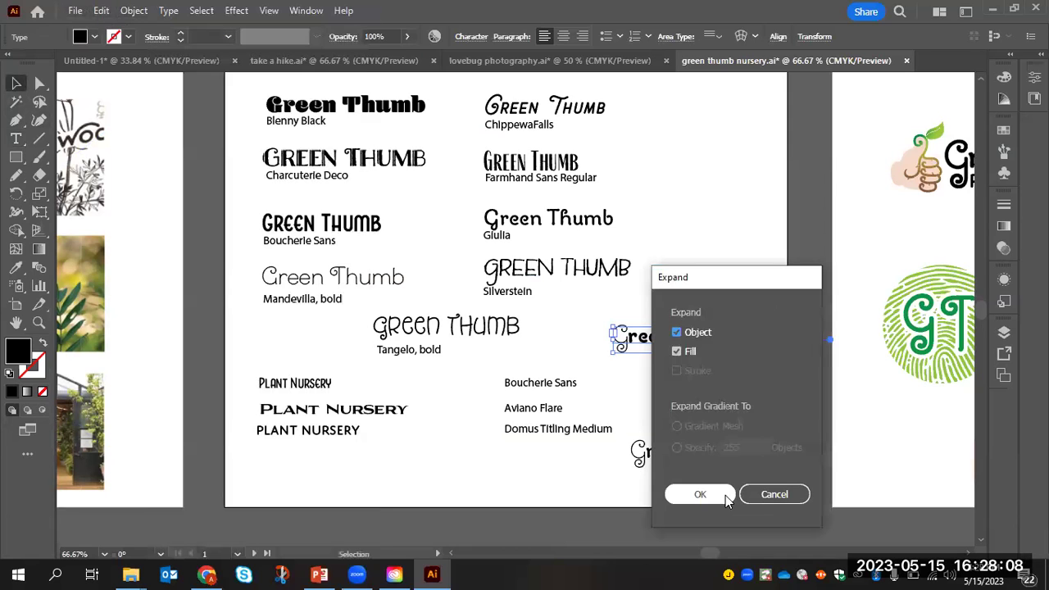
{"action": "left_click", "coordinate": [701, 494]}
{"action": "left_click", "coordinate": [701, 317]}
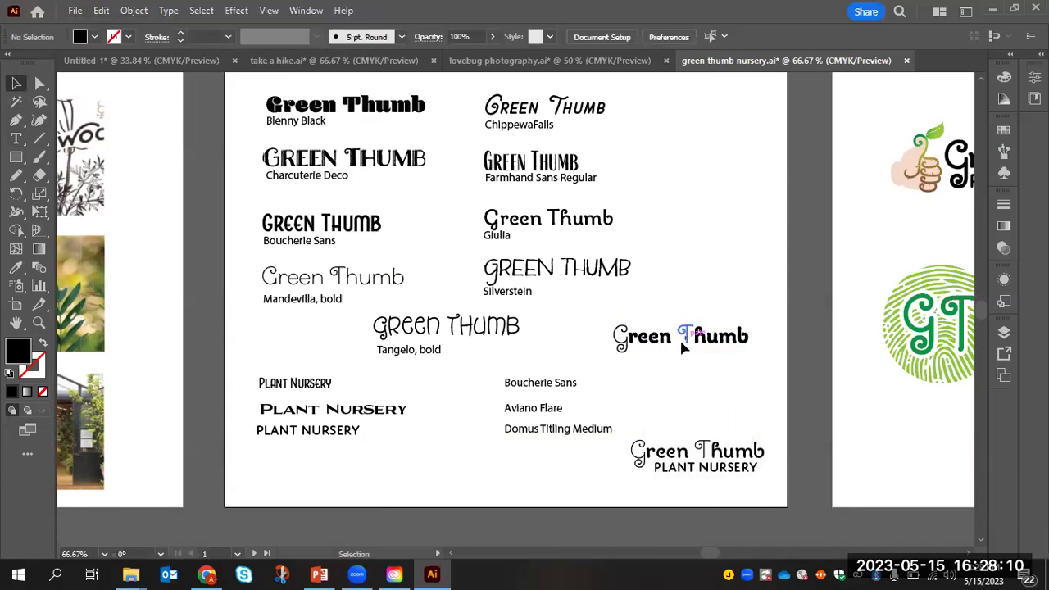
- Isolate the expanded "Green Thumb" group and select its curled G
{"action": "scroll", "coordinate": [680, 338], "scroll_direction": "up", "scroll_amount": 3}
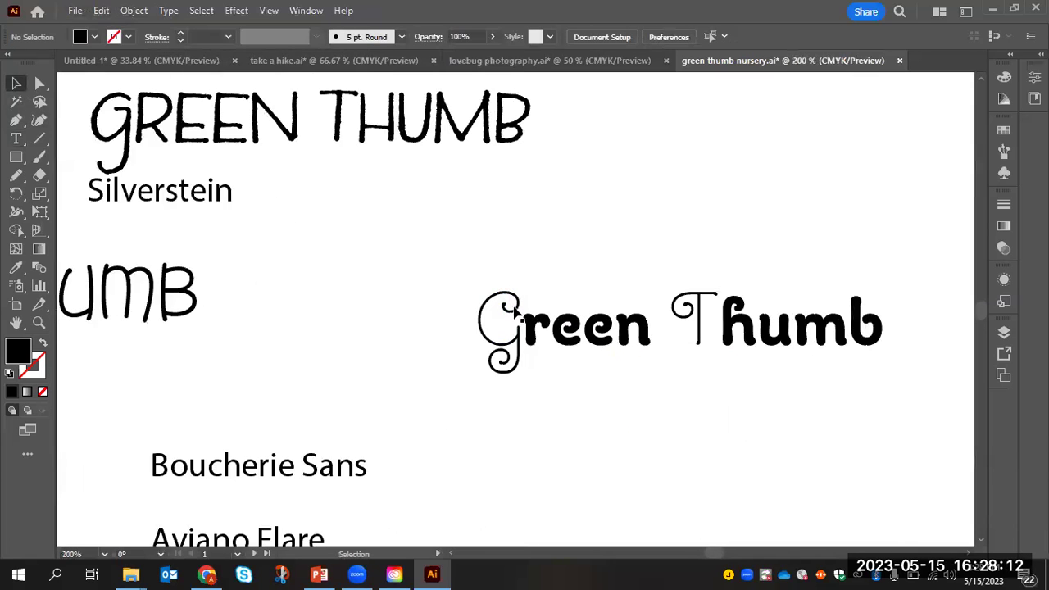
{"action": "left_click", "coordinate": [514, 310]}
{"action": "double_click", "coordinate": [514, 311]}
{"action": "left_click", "coordinate": [514, 311]}
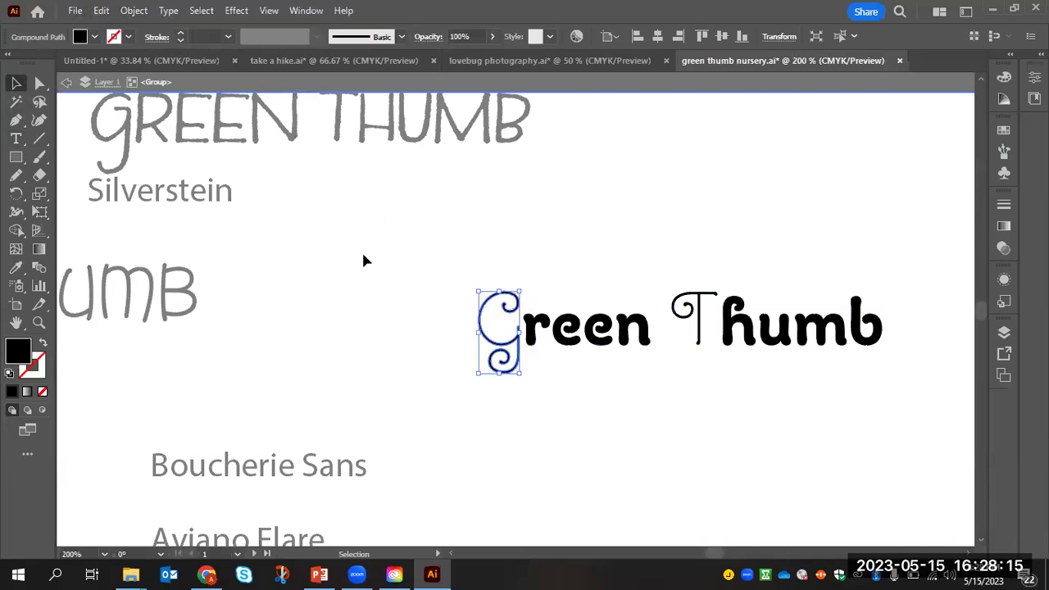
- Try a black 2 pt stroke on the curled G to thicken it
{"action": "left_click", "coordinate": [127, 37]}
{"action": "left_click", "coordinate": [43, 63]}
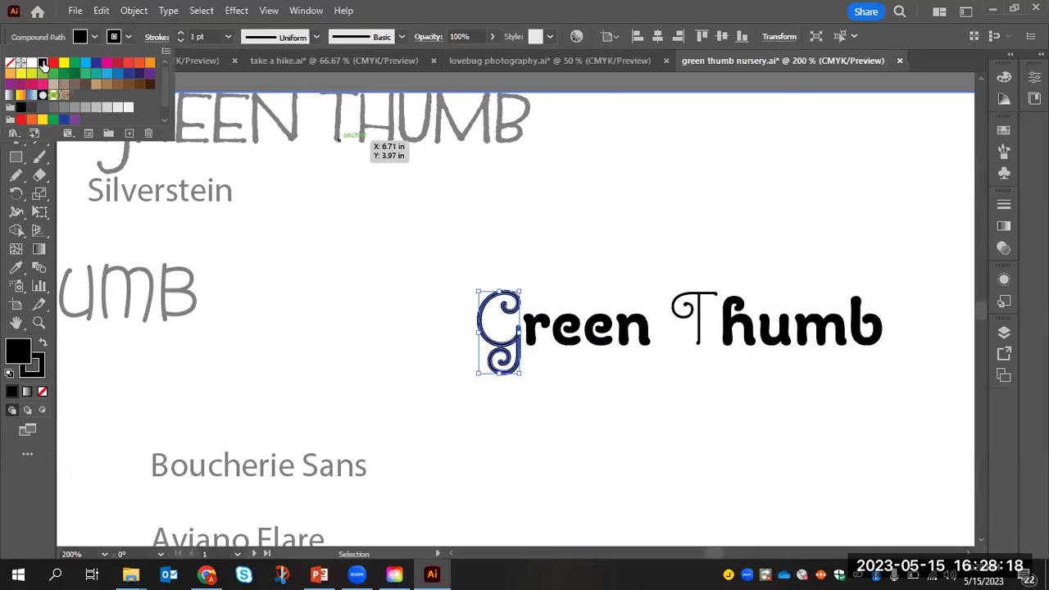
{"action": "left_click", "coordinate": [180, 34]}
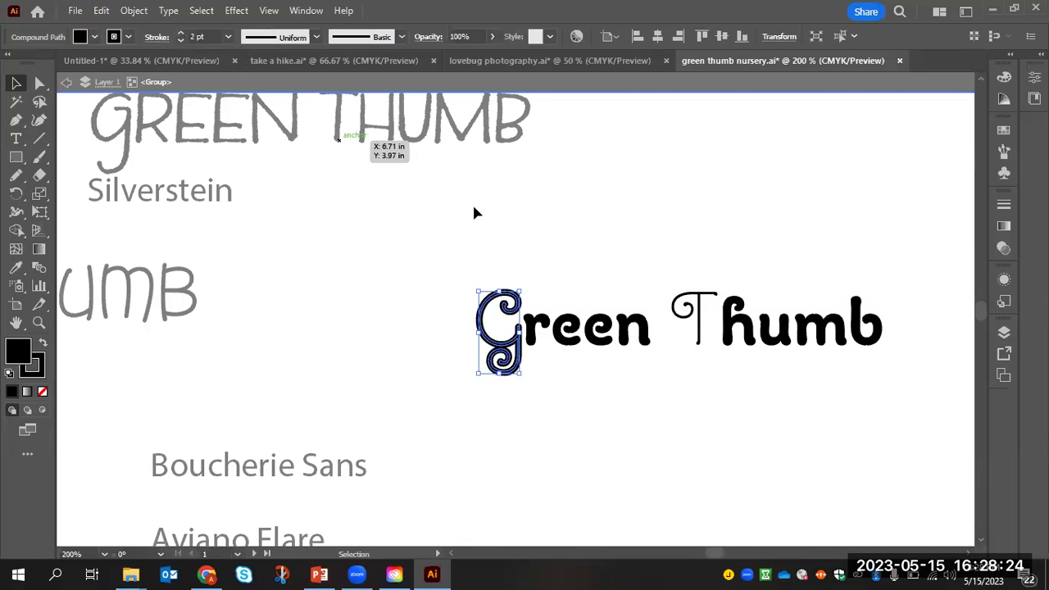
{"action": "left_click", "coordinate": [679, 278]}
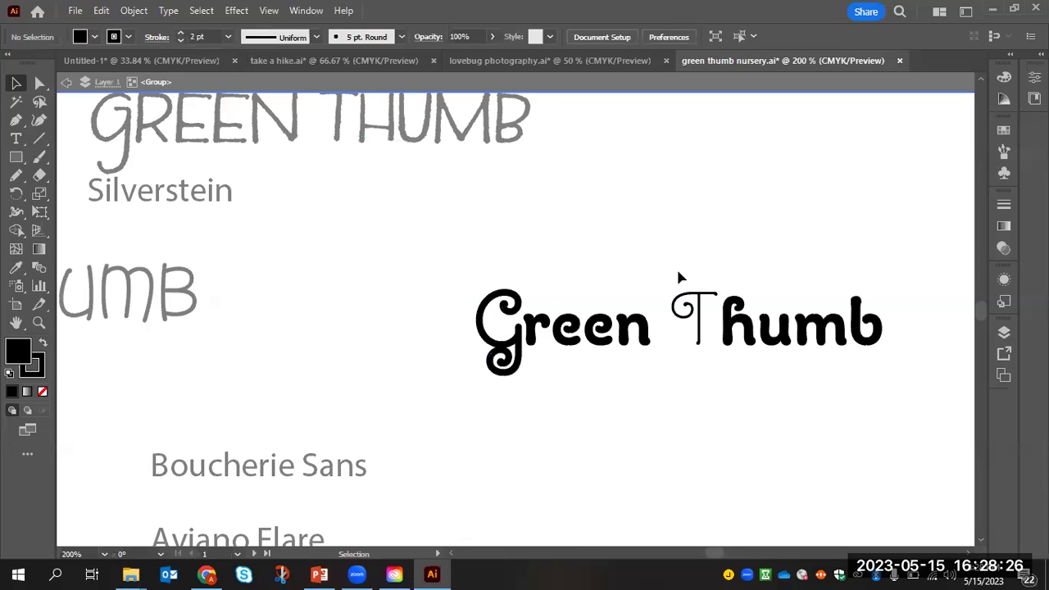
- Reduce the G's stroke to 0.75 pt and remove the stroke colour from the letter
{"action": "left_click", "coordinate": [517, 371]}
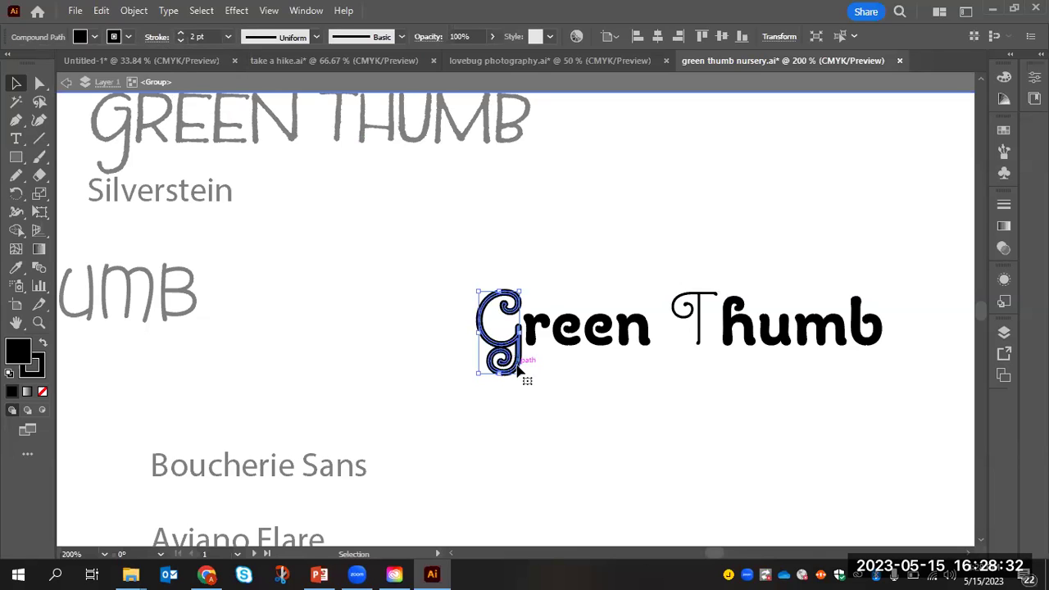
{"action": "left_click", "coordinate": [181, 40]}
{"action": "left_click", "coordinate": [181, 40]}
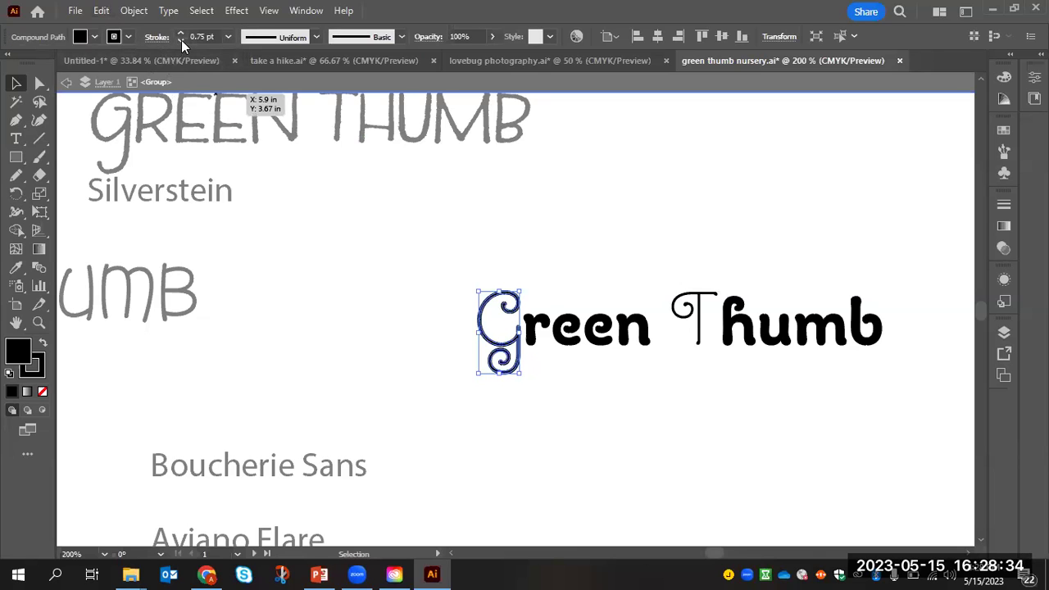
{"action": "left_click", "coordinate": [128, 39]}
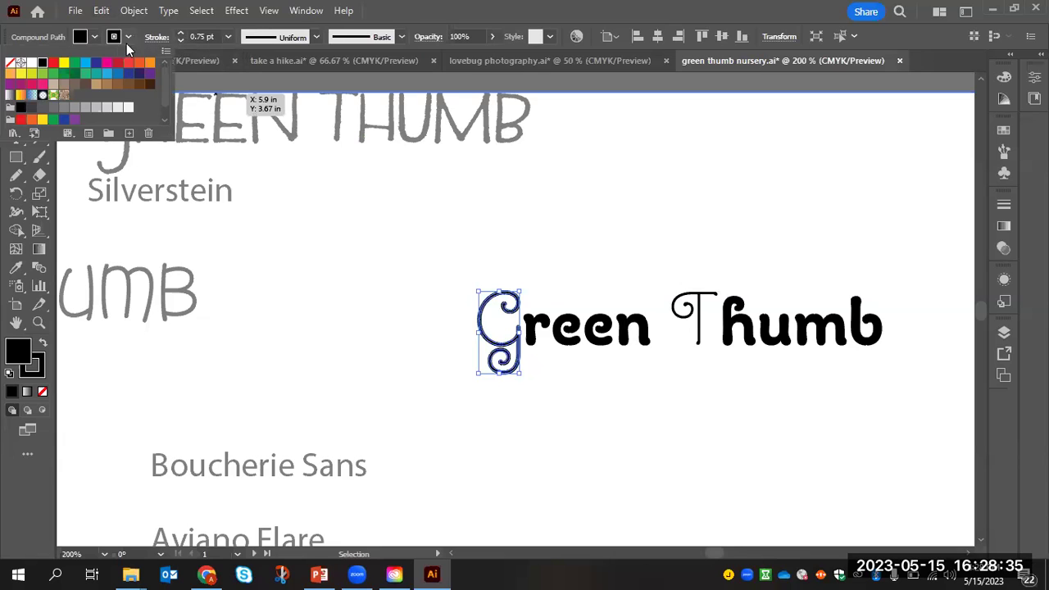
{"action": "left_click", "coordinate": [6, 64]}
{"action": "left_click", "coordinate": [525, 360]}
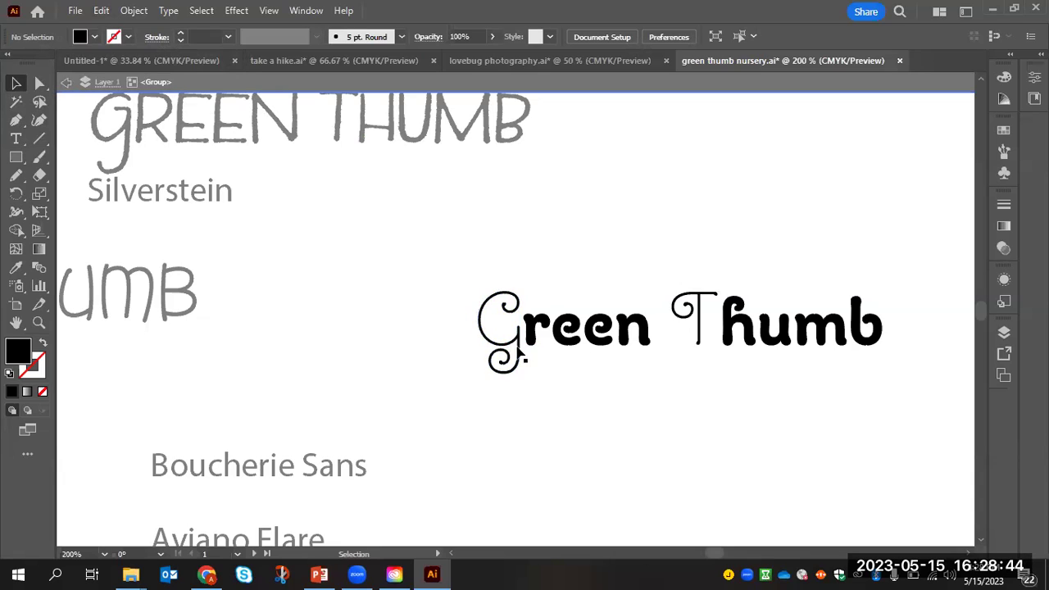
- Lengthen the G's descending stem by selecting the anchor points of its lower curl and nudging them downward
{"action": "left_click", "coordinate": [40, 83]}
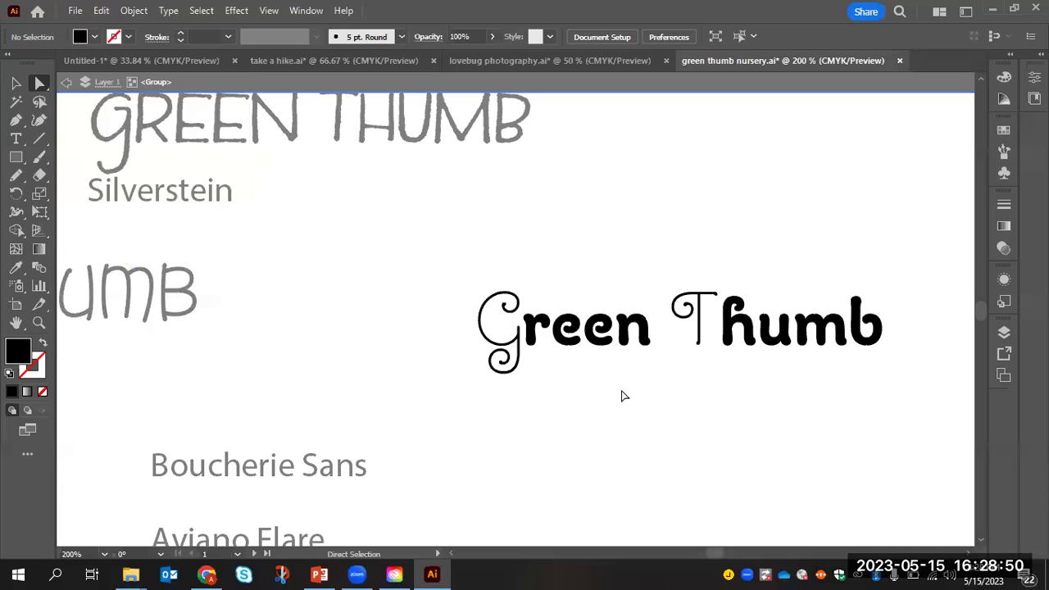
{"action": "mouse_move", "coordinate": [483, 348]}
{"action": "left_mouse_down"}
{"action": "mouse_move", "coordinate": [509, 365]}
{"action": "mouse_move", "coordinate": [468, 358]}
{"action": "left_mouse_up"}
{"action": "left_click", "coordinate": [486, 358]}
{"action": "left_click_drag", "start_coordinate": [511, 373], "coordinate": [511, 375]}
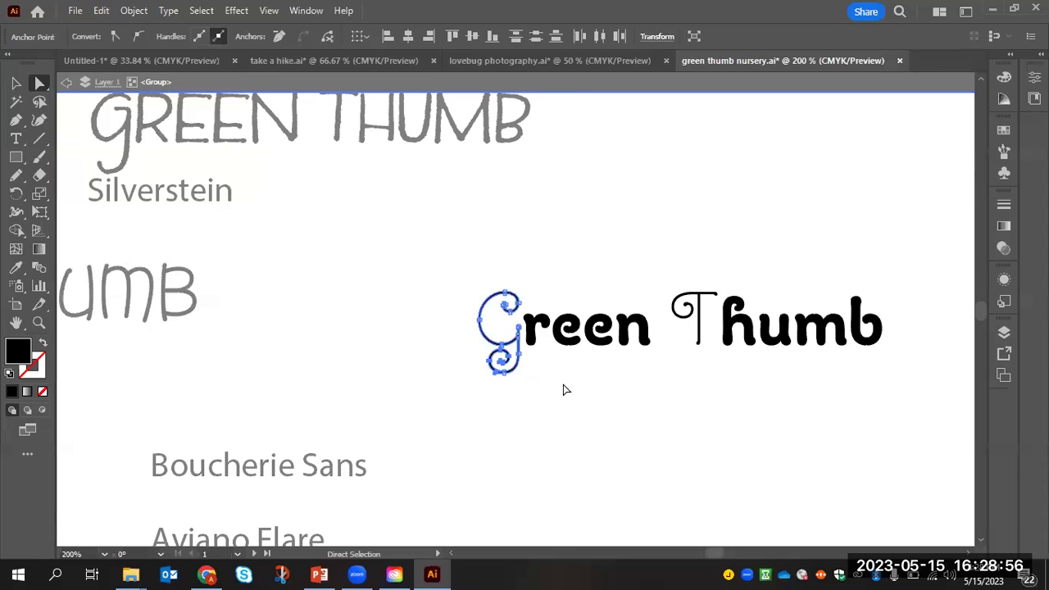
{"action": "scroll", "coordinate": [549, 398], "scroll_direction": "up", "scroll_amount": 1}
{"action": "scroll", "coordinate": [520, 410], "scroll_direction": "up", "scroll_amount": 1, "text": "alt"}
{"action": "scroll", "coordinate": [520, 417], "scroll_direction": "up", "scroll_amount": 1, "text": "alt"}
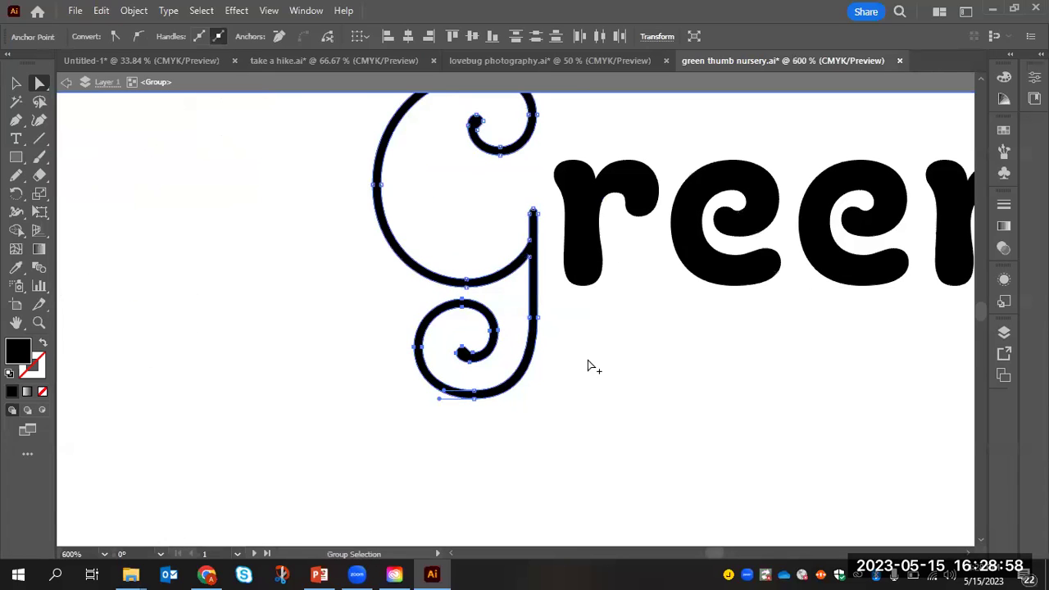
{"action": "left_click", "coordinate": [369, 287]}
{"action": "left_click_drag", "start_coordinate": [397, 291], "coordinate": [554, 418]}
{"action": "key", "text": "Down"}
{"action": "key", "text": "Down"}
{"action": "key", "text": "Down"}
{"action": "key", "text": "Down"}
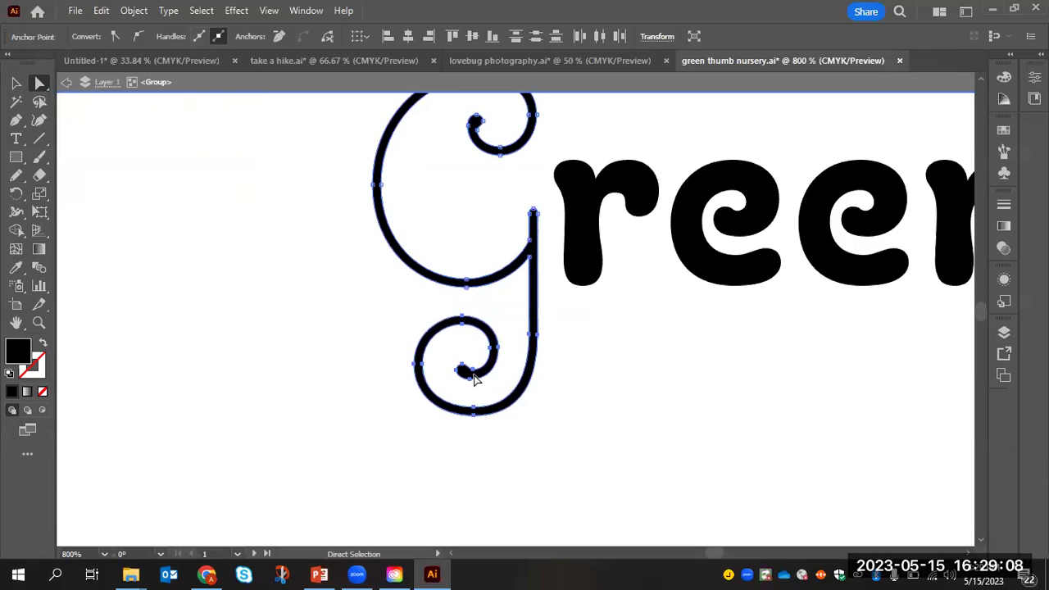
{"action": "key", "text": "Down"}
{"action": "key", "text": "Down"}
{"action": "key", "text": "Down"}
{"action": "key", "text": "Down"}
{"action": "key", "text": "Down"}
{"action": "key", "text": "Down"}
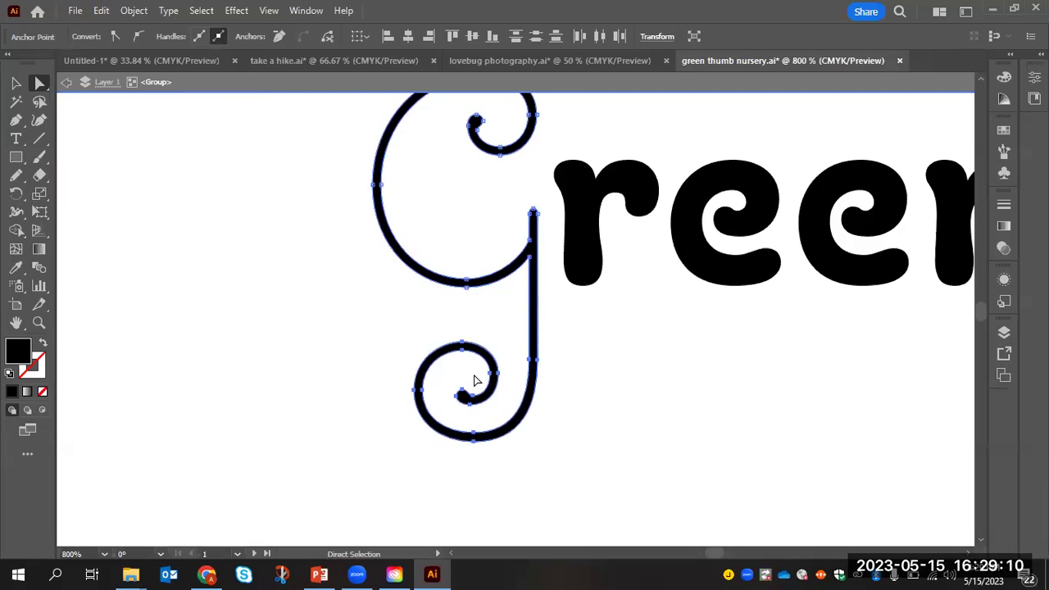
{"action": "key", "text": "Down"}
{"action": "key", "text": "Down"}
{"action": "left_click", "coordinate": [627, 418]}
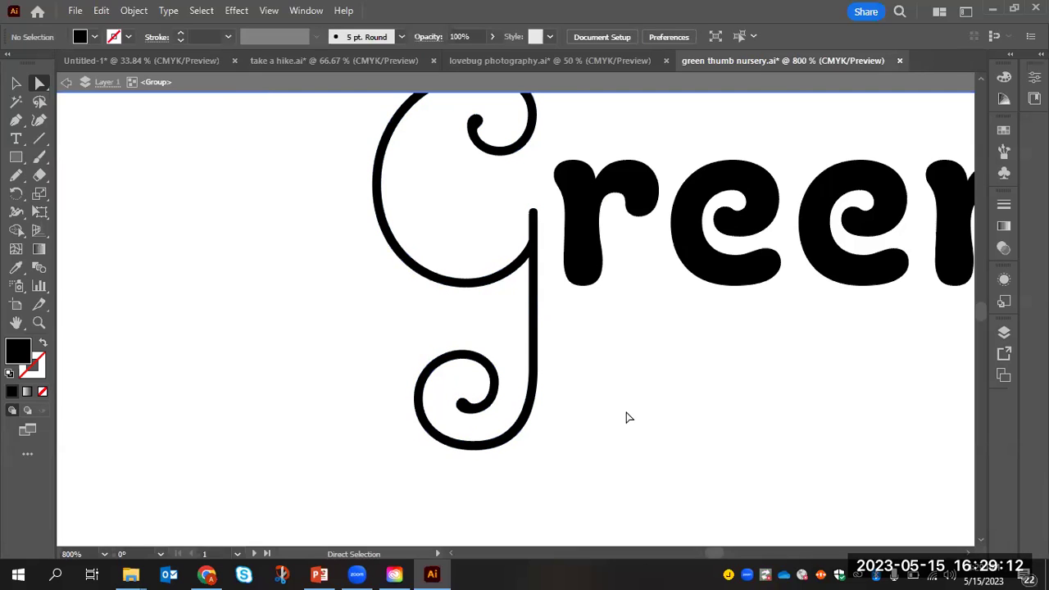
- Give the lengthened G a black outline stroke and raise its weight to 3 pt
{"action": "scroll", "coordinate": [647, 310], "scroll_direction": "down", "scroll_amount": 3, "text": "alt"}
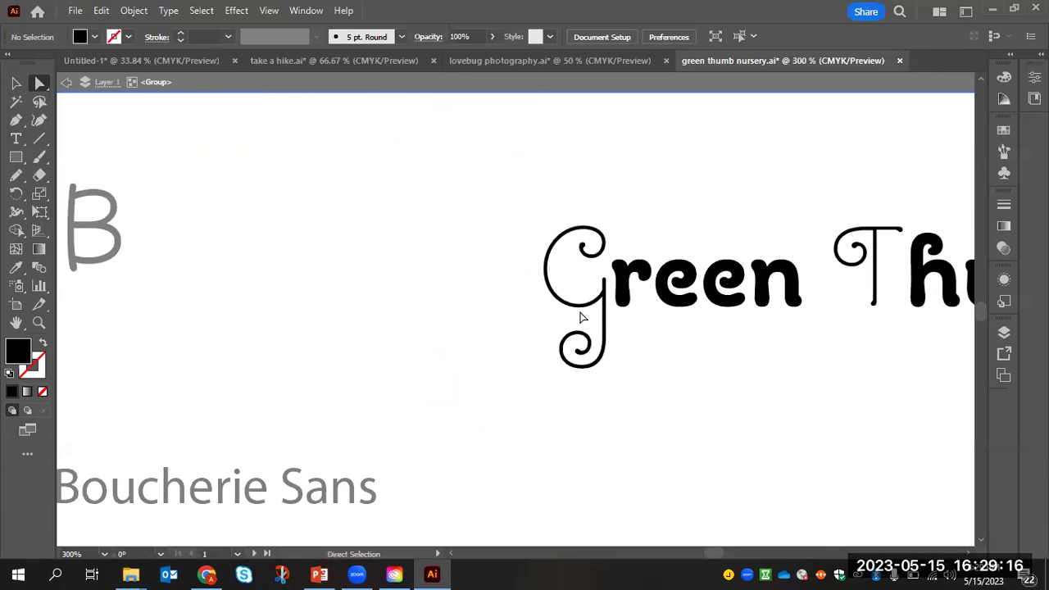
{"action": "left_click", "coordinate": [580, 315]}
{"action": "left_click", "coordinate": [15, 84]}
{"action": "left_click", "coordinate": [464, 236]}
{"action": "left_click", "coordinate": [574, 232]}
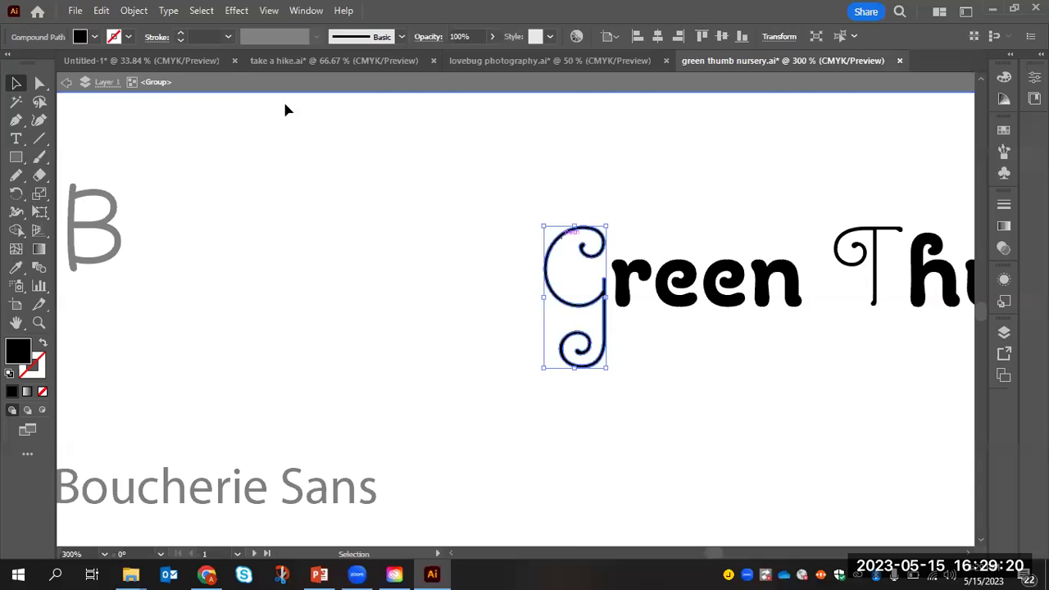
{"action": "left_click", "coordinate": [128, 37]}
{"action": "left_click", "coordinate": [42, 62]}
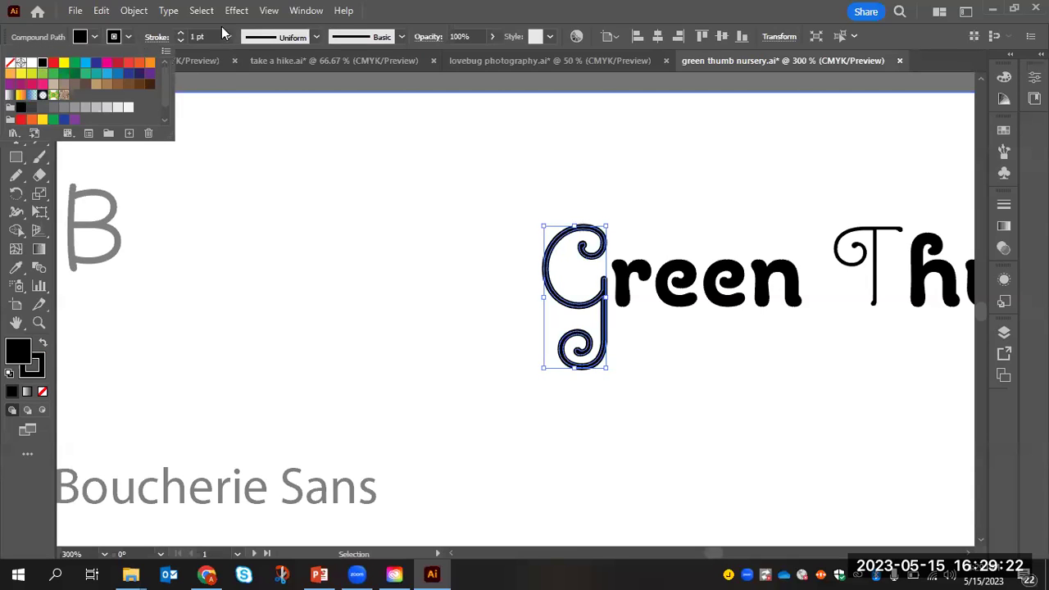
{"action": "left_click", "coordinate": [181, 34]}
{"action": "left_click", "coordinate": [181, 34]}
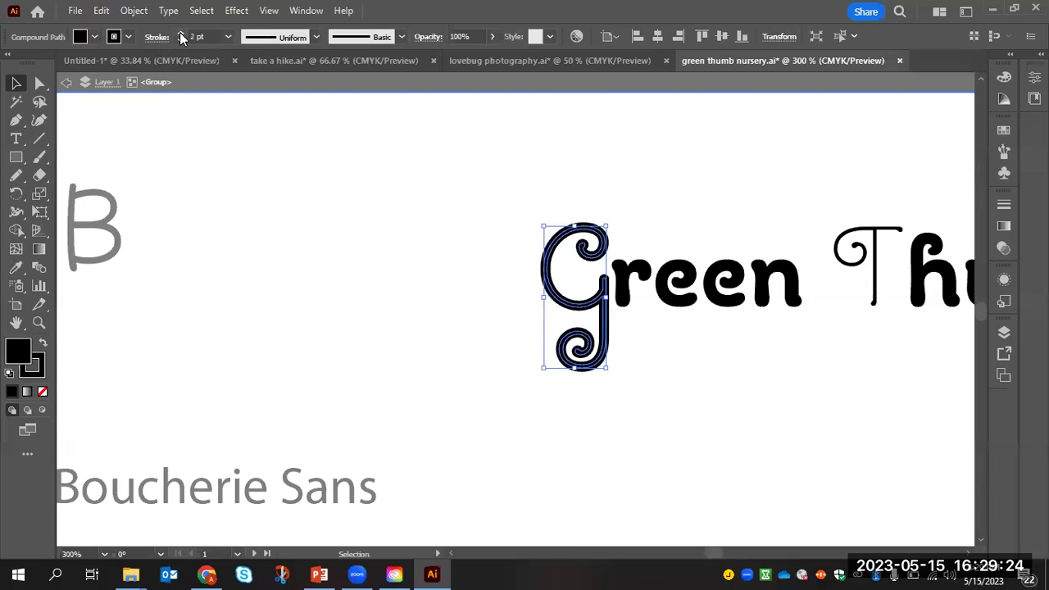
{"action": "left_click", "coordinate": [657, 187]}
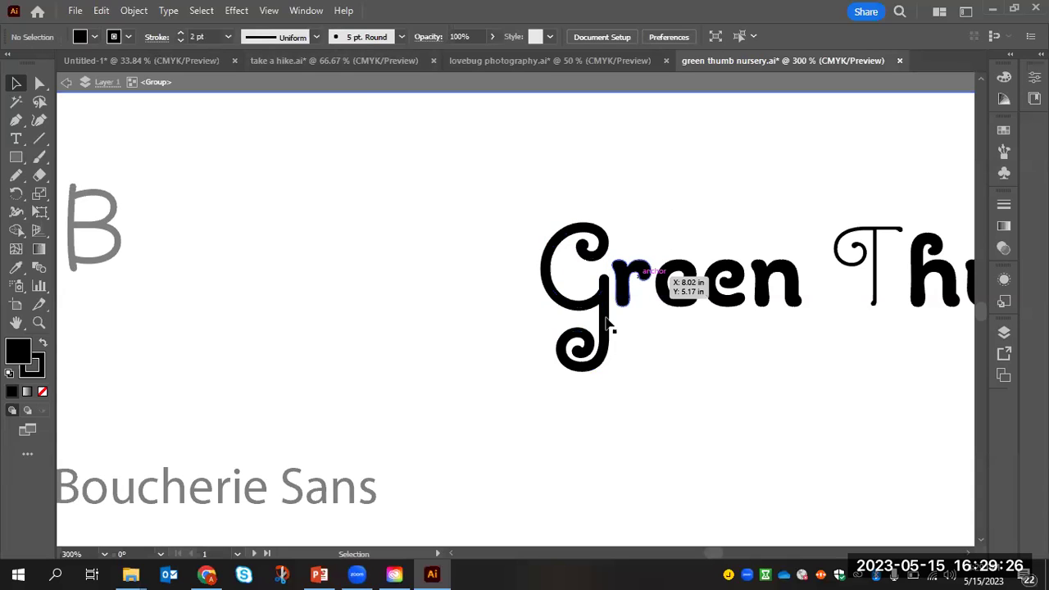
{"action": "left_click", "coordinate": [602, 257]}
{"action": "left_click", "coordinate": [181, 34]}
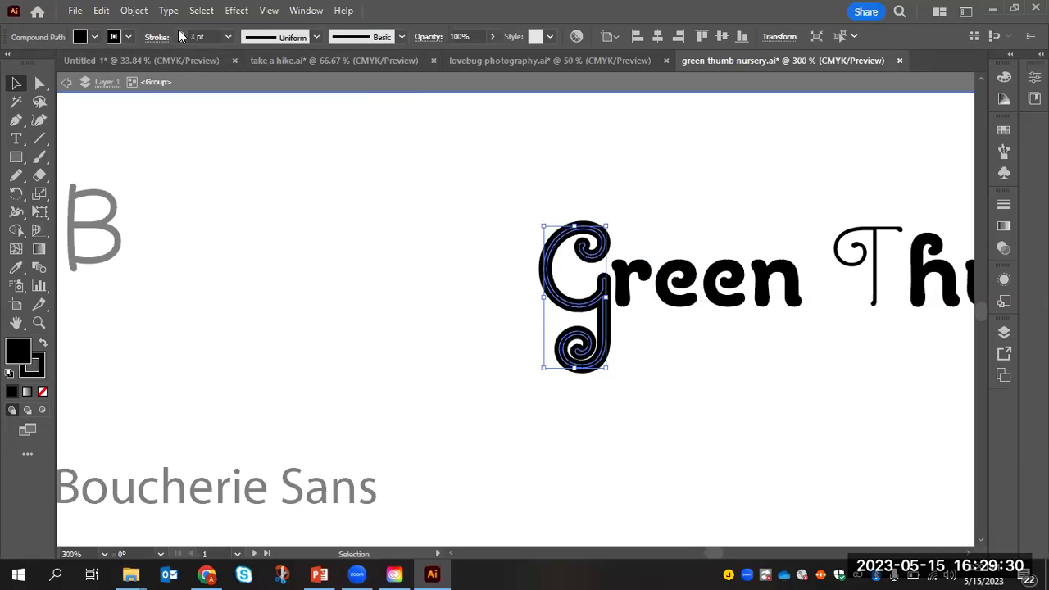
- Deselect the G, leave the lettering group's isolation mode and go to the artboard with the finished Green Thumb logos
{"action": "left_click", "coordinate": [692, 239]}
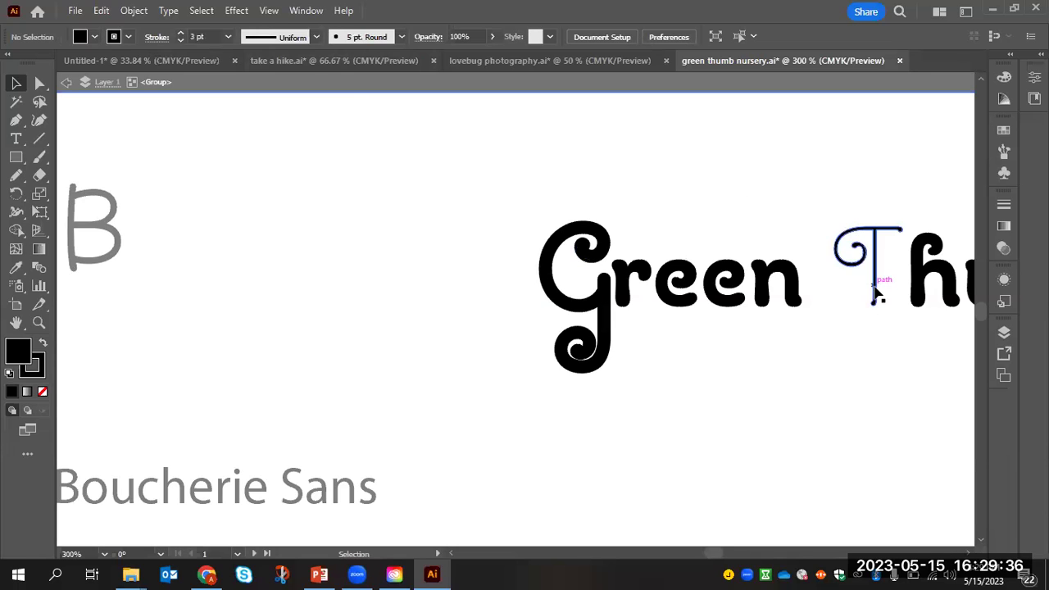
{"action": "scroll", "coordinate": [882, 308], "scroll_direction": "down", "scroll_amount": 2, "text": "alt"}
{"action": "scroll", "coordinate": [866, 376], "scroll_direction": "down", "scroll_amount": 2, "text": "alt"}
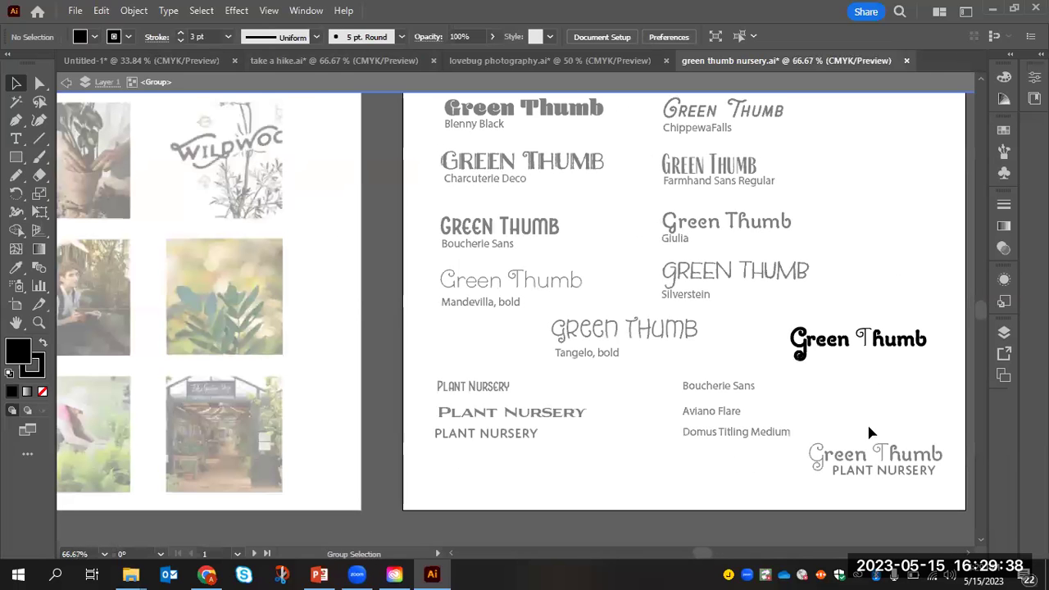
{"action": "scroll", "coordinate": [516, 302], "scroll_direction": "right", "scroll_amount": 10}
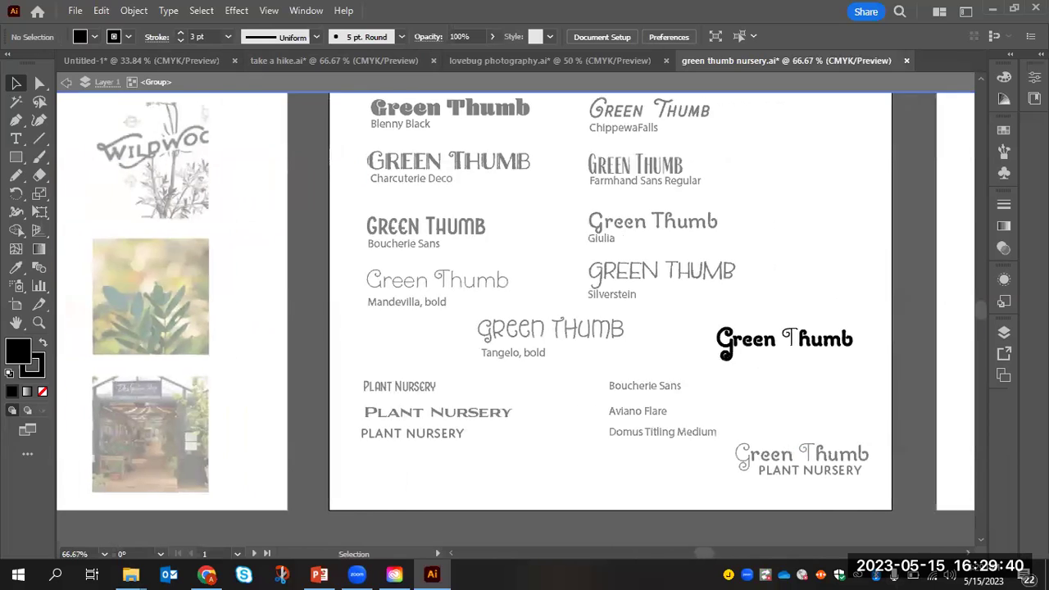
{"action": "scroll", "coordinate": [815, 321], "scroll_direction": "right", "scroll_amount": 3}
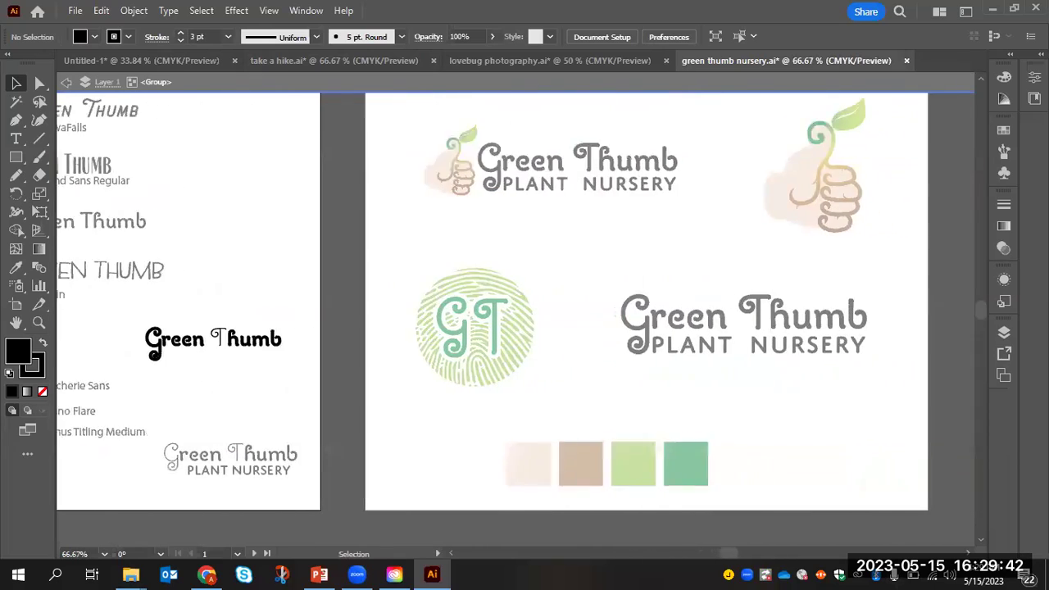
{"action": "scroll", "coordinate": [814, 321], "scroll_direction": "up", "scroll_amount": 2}
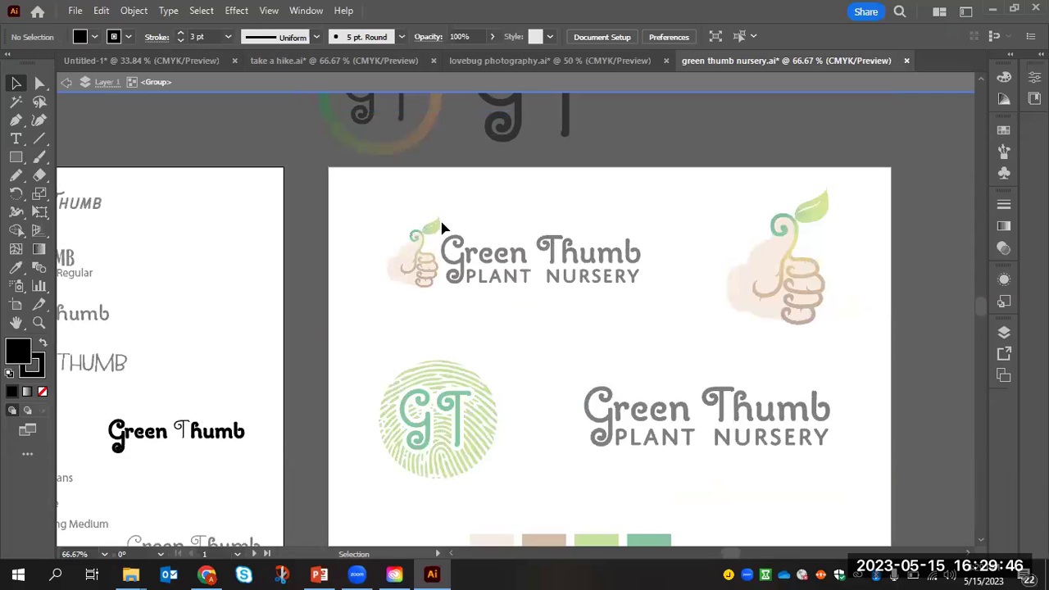
{"action": "left_click_drag", "start_coordinate": [420, 264], "coordinate": [407, 272]}
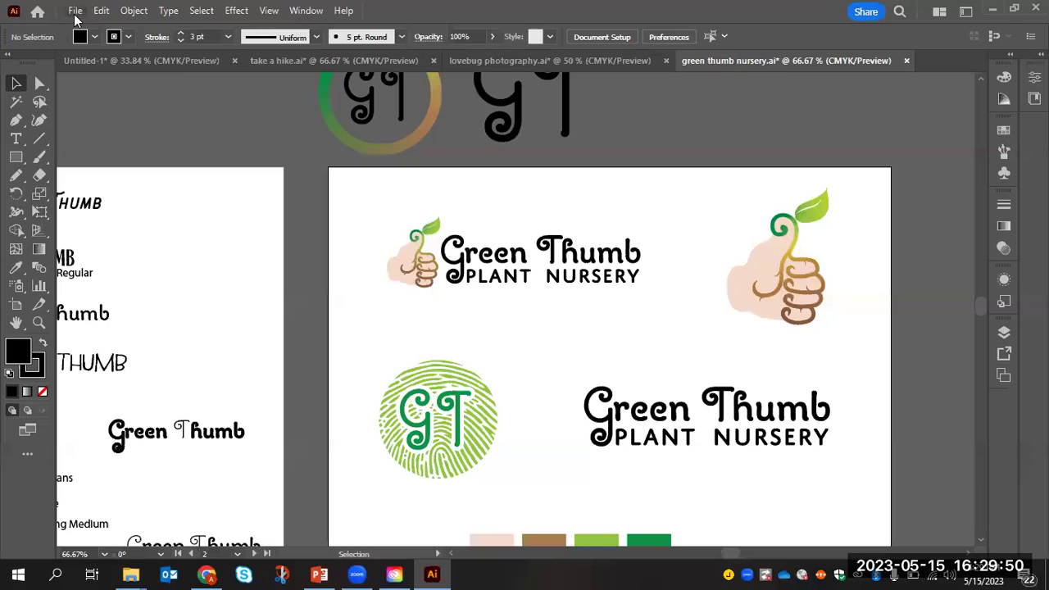
- Place the image green thumb nursery thumb_031.jpg beside the large hand illustration on the finished logo artboard
{"action": "left_click", "coordinate": [75, 11]}
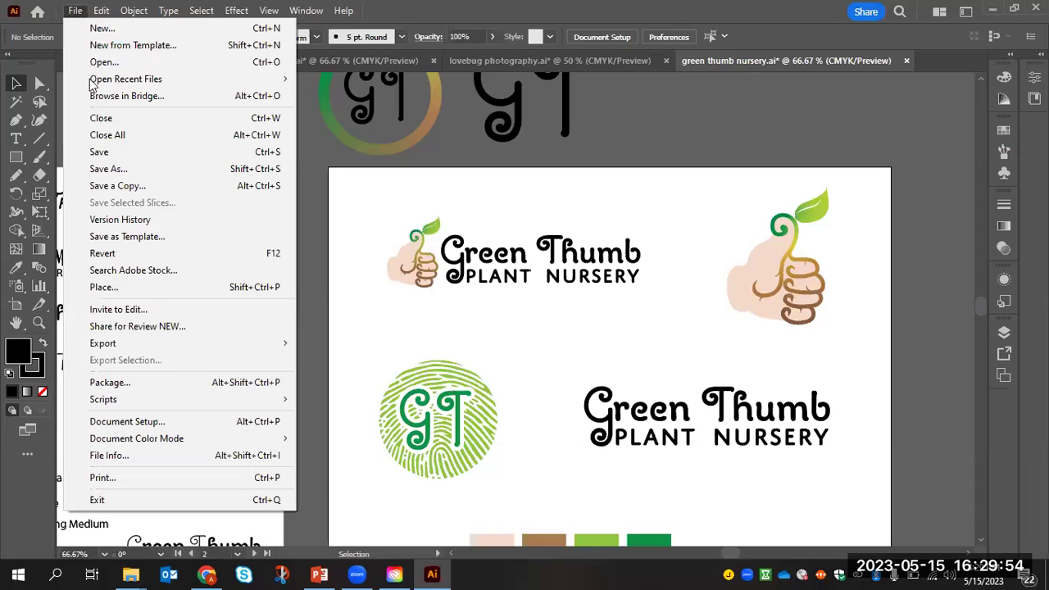
{"action": "left_click", "coordinate": [116, 293]}
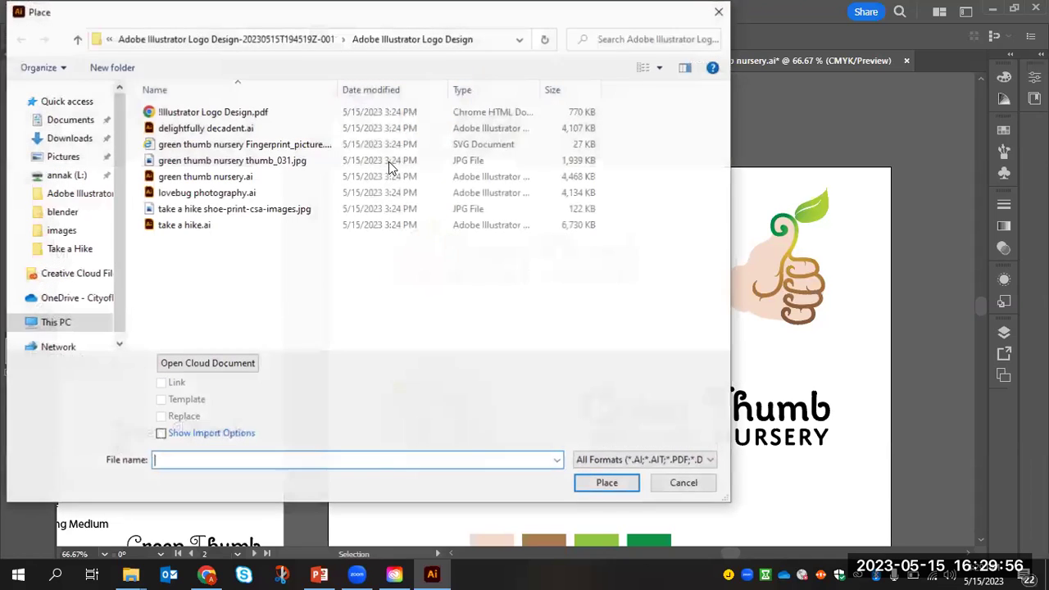
{"action": "double_click", "coordinate": [217, 162]}
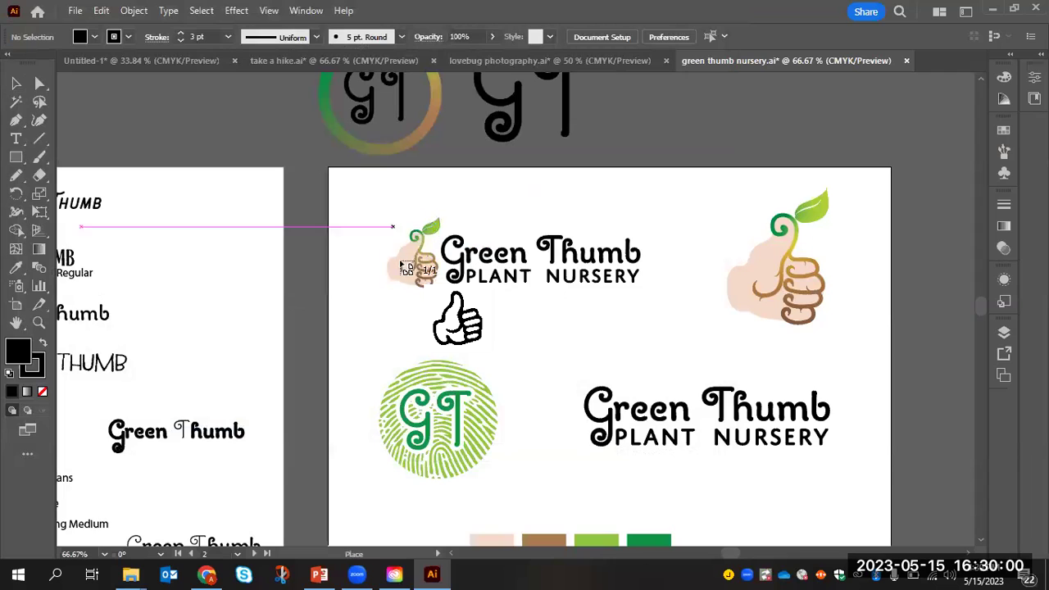
{"action": "left_click_drag", "start_coordinate": [548, 203], "coordinate": [716, 370]}
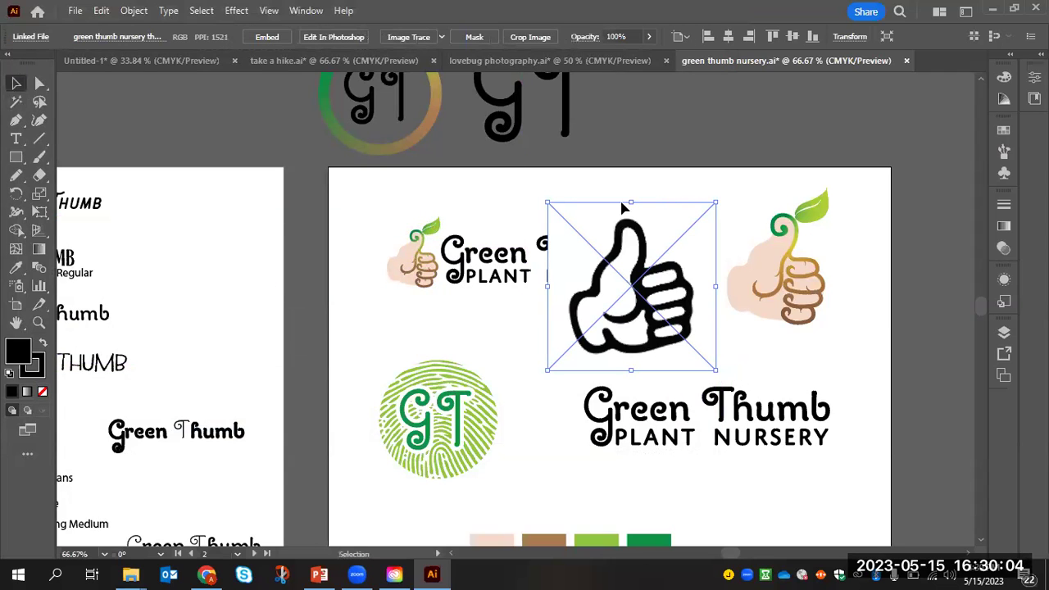
- Tilt the placed thumbs-up image clockwise and move it up beyond the artboard's upper edge
{"action": "left_click_drag", "start_coordinate": [718, 195], "coordinate": [721, 246]}
{"action": "left_click_drag", "start_coordinate": [731, 326], "coordinate": [824, 170]}
{"action": "scroll", "coordinate": [939, 218], "scroll_direction": "up", "scroll_amount": 3}
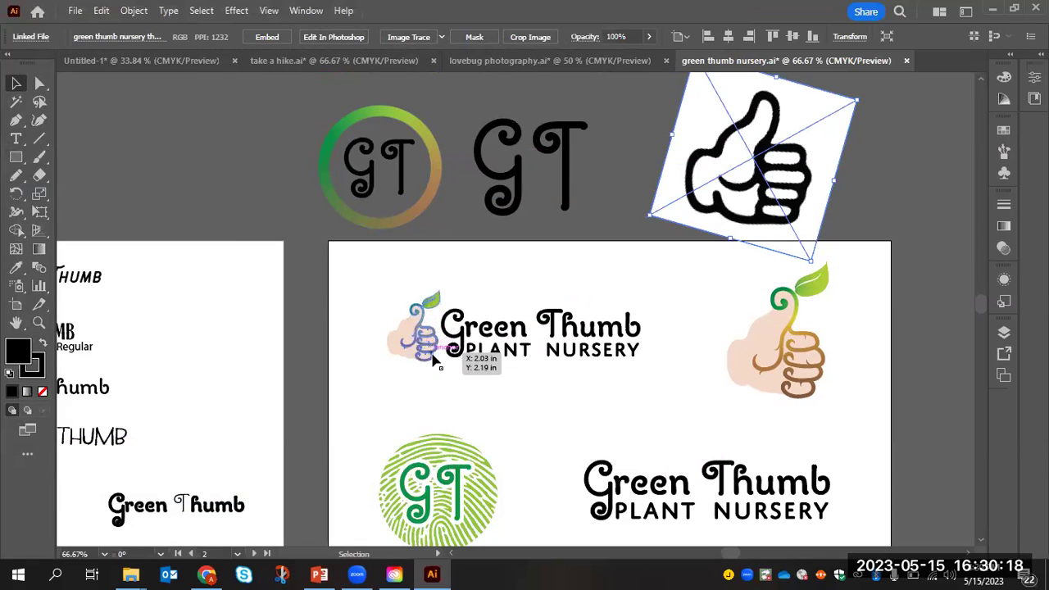
- Examine the curled linework, leaf and gradient of the hand illustration against the lettering in the finished horizontal logo
{"action": "scroll", "coordinate": [433, 354], "scroll_direction": "up", "scroll_amount": 2}
{"action": "scroll", "coordinate": [434, 354], "scroll_direction": "up", "scroll_amount": 2}
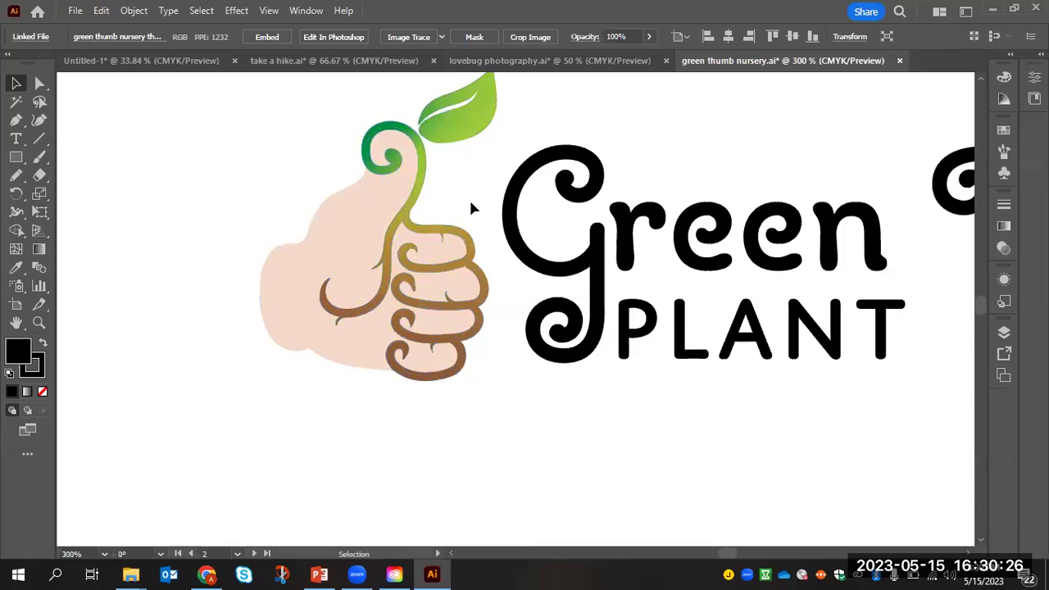
{"action": "scroll", "coordinate": [449, 188], "scroll_direction": "up", "scroll_amount": 1}
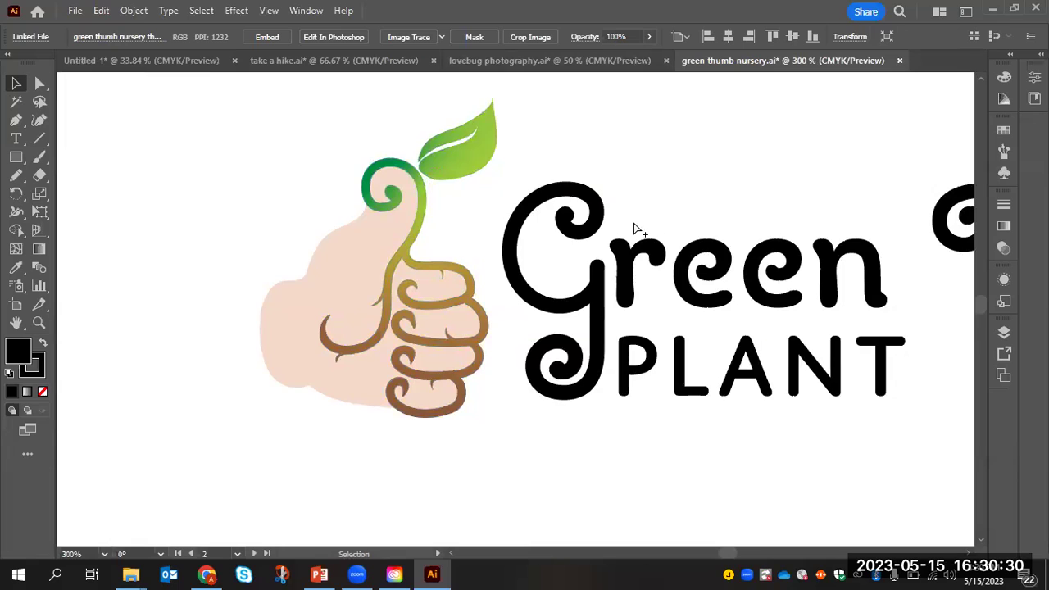
{"action": "scroll", "coordinate": [647, 235], "scroll_direction": "down", "scroll_amount": 1}
{"action": "scroll", "coordinate": [648, 235], "scroll_direction": "down", "scroll_amount": 2}
{"action": "scroll", "coordinate": [785, 270], "scroll_direction": "down", "scroll_amount": 1}
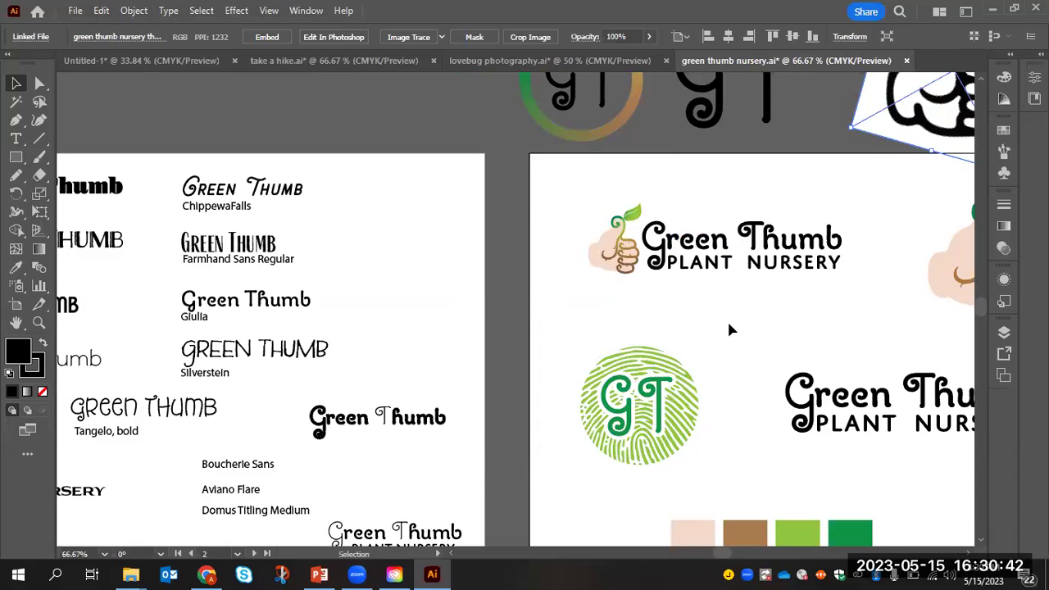
- Give the larger GT monogram above the artboard a white stroke with a weight of 4 pt
{"action": "scroll", "coordinate": [729, 324], "scroll_direction": "up", "scroll_amount": 3}
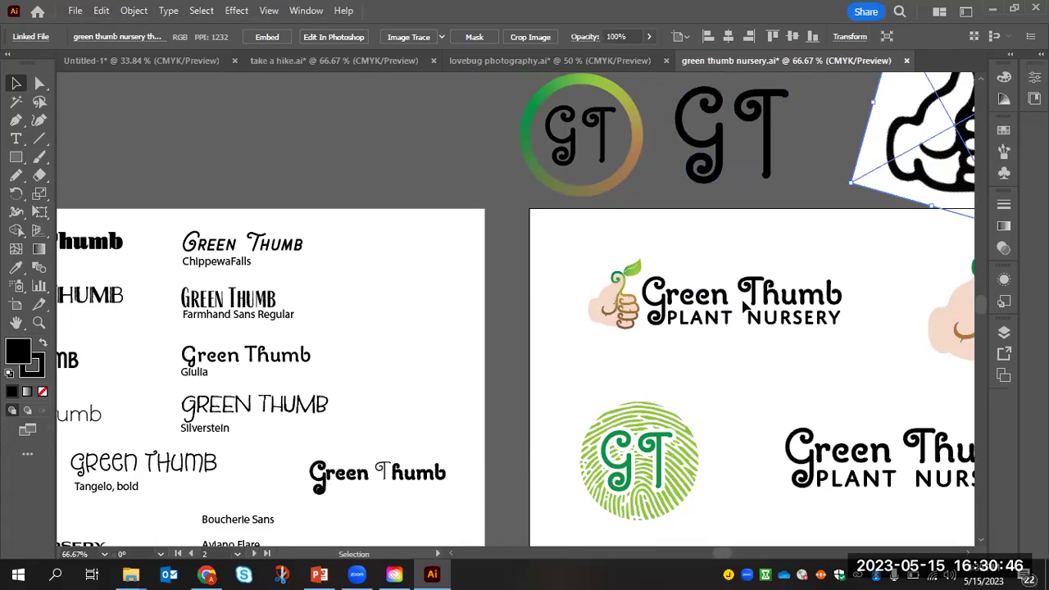
{"action": "left_click", "coordinate": [770, 156]}
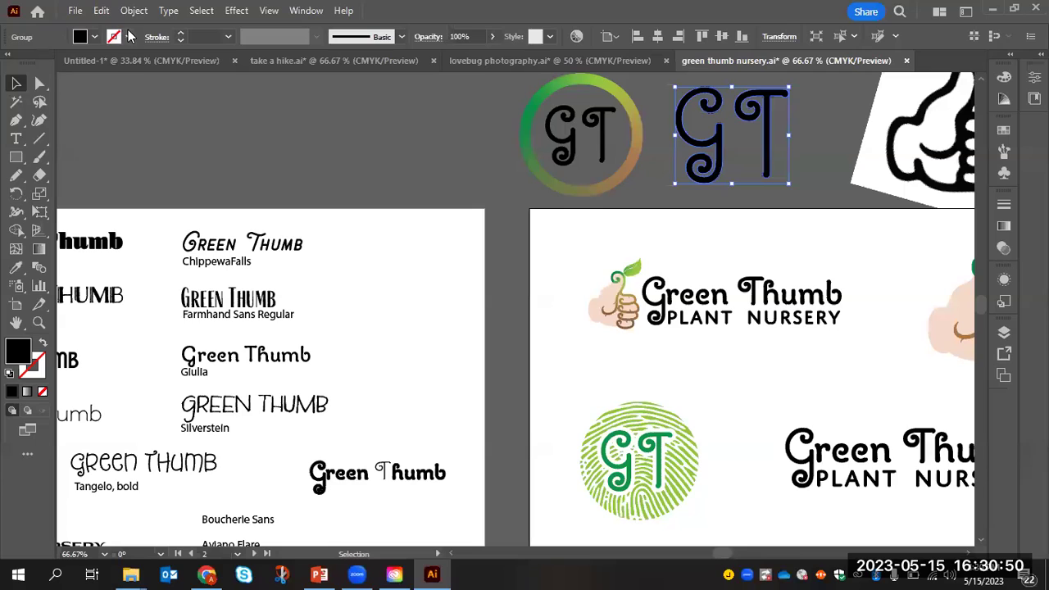
{"action": "left_click", "coordinate": [127, 37]}
{"action": "left_click", "coordinate": [35, 68]}
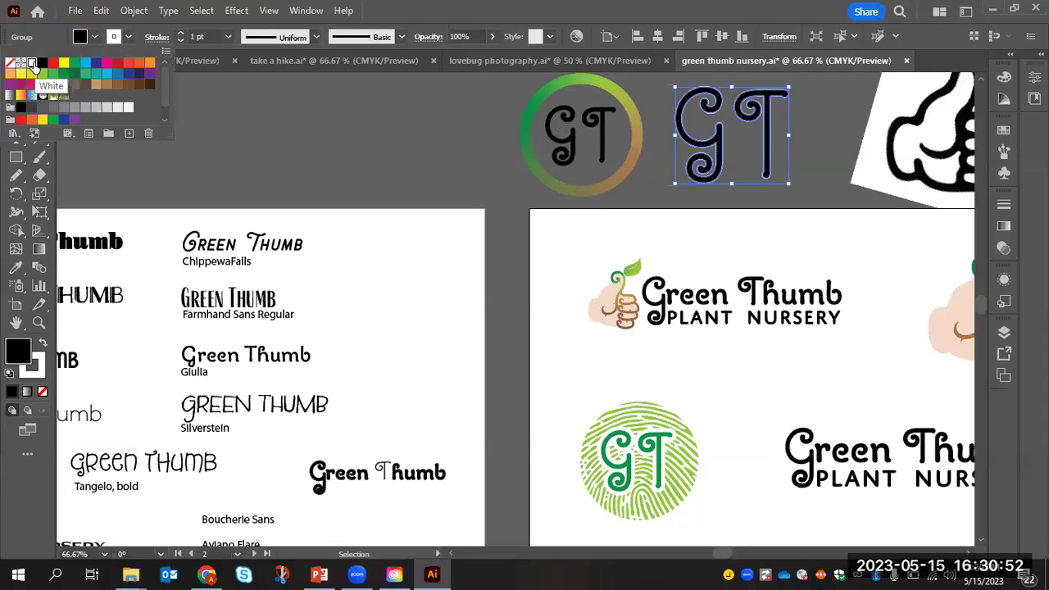
{"action": "left_click", "coordinate": [177, 34]}
{"action": "left_click", "coordinate": [177, 35]}
{"action": "left_click", "coordinate": [177, 34]}
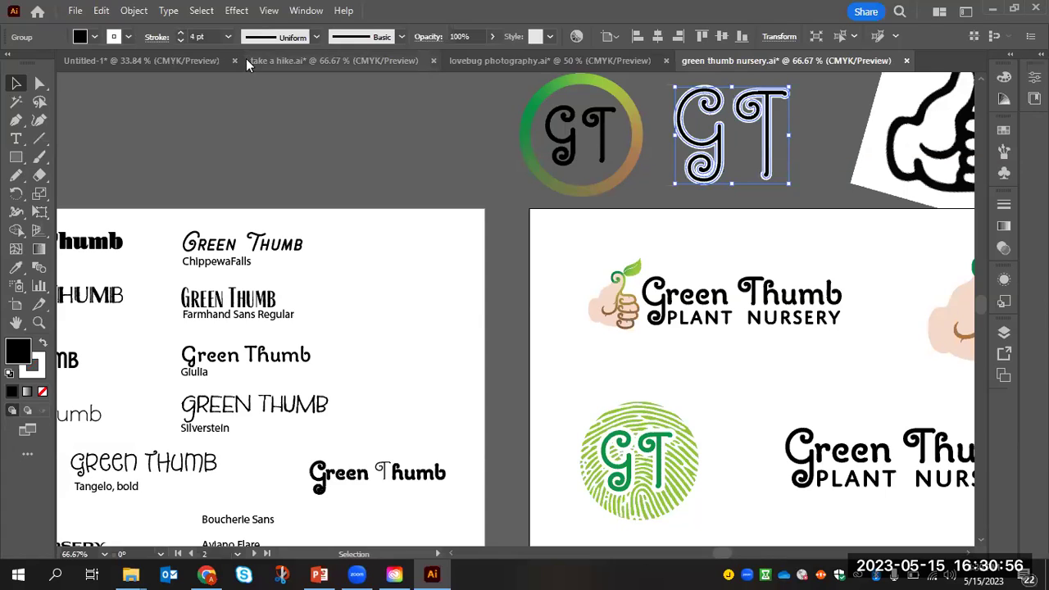
- Align the GT monogram's white stroke to the outside of the letters and deselect it
{"action": "left_click", "coordinate": [157, 37]}
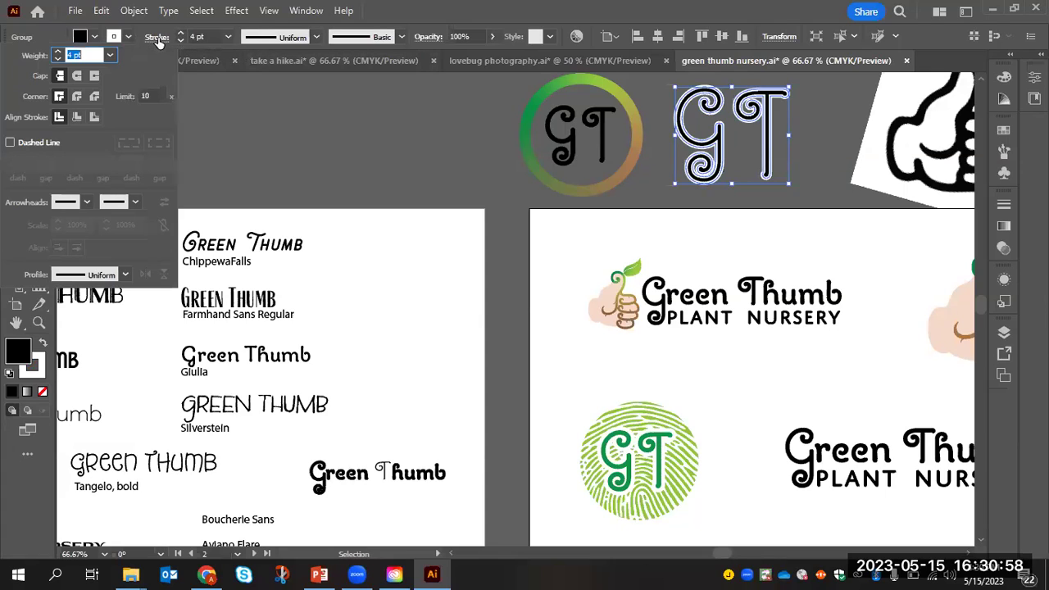
{"action": "left_click", "coordinate": [94, 117]}
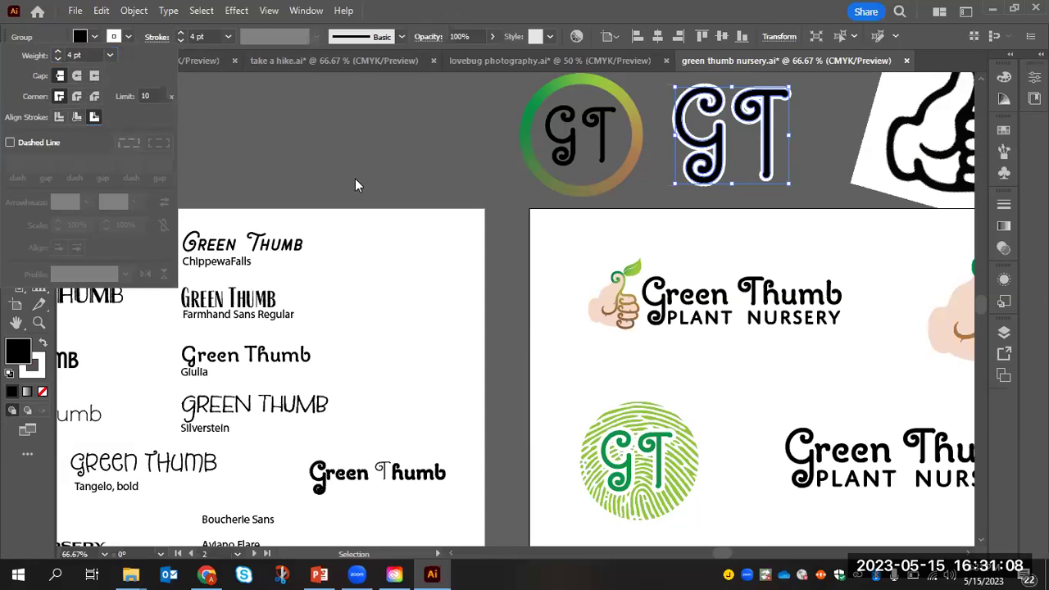
{"action": "left_click", "coordinate": [621, 215]}
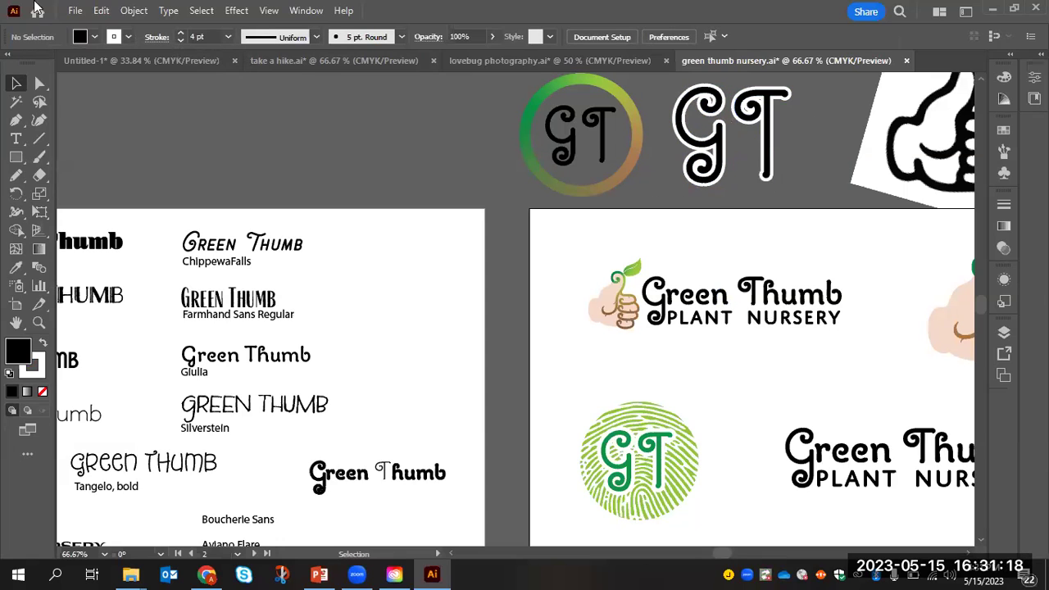
- Place the file green thumb nursery Fingerprint_picture.svg beside the ringed GT emblem above the artboards
{"action": "left_click", "coordinate": [76, 14]}
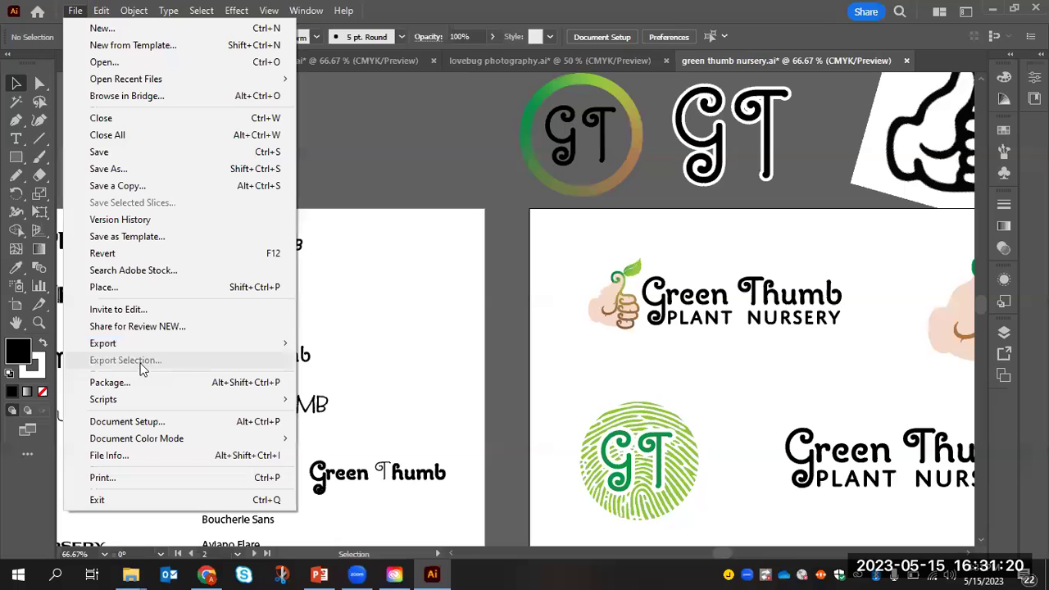
{"action": "left_click", "coordinate": [115, 288]}
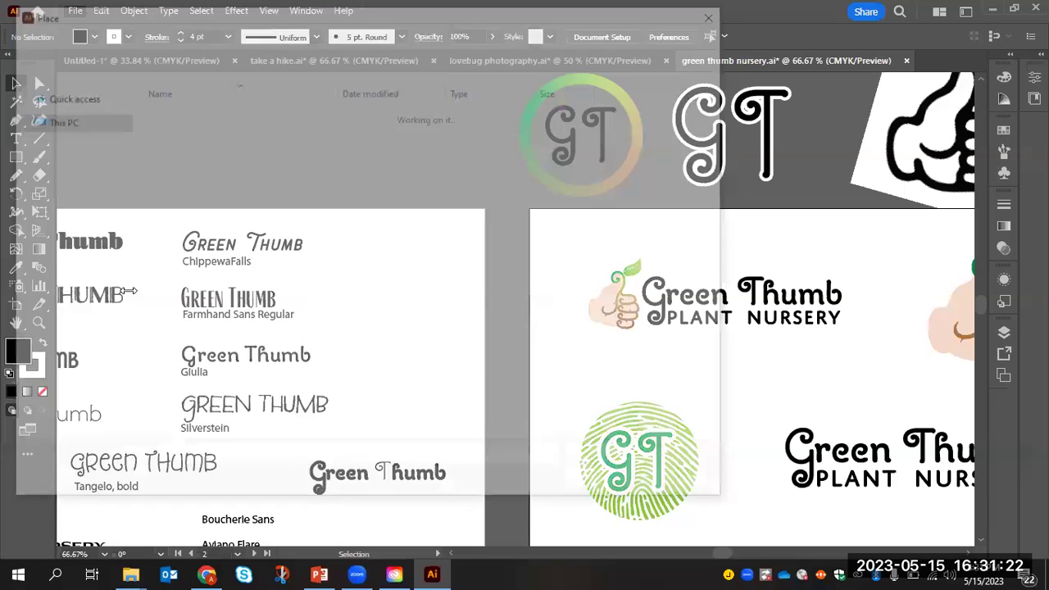
{"action": "double_click", "coordinate": [246, 145]}
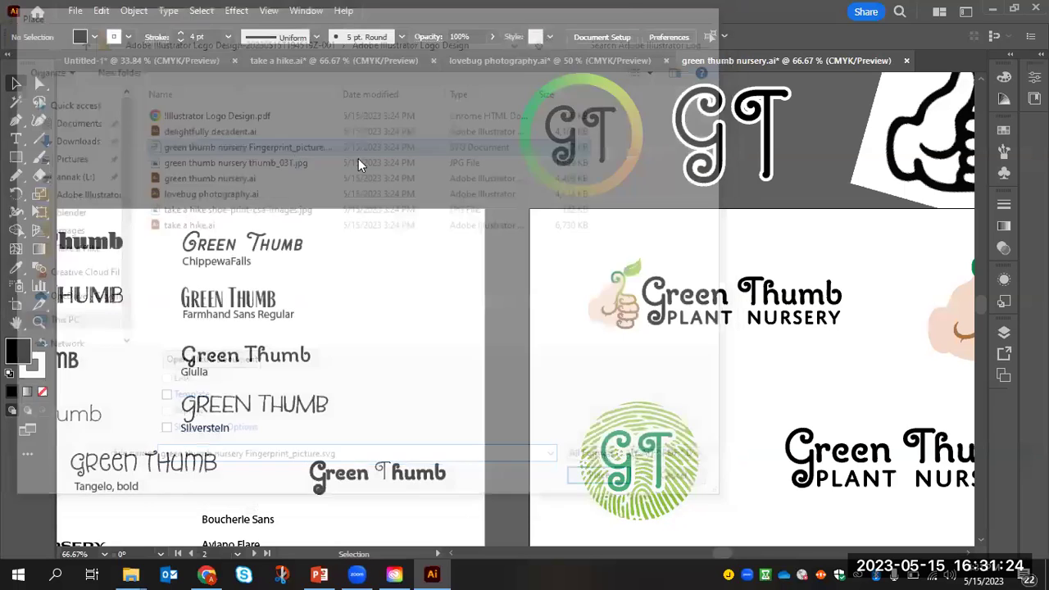
{"action": "left_click_drag", "start_coordinate": [416, 104], "coordinate": [558, 301]}
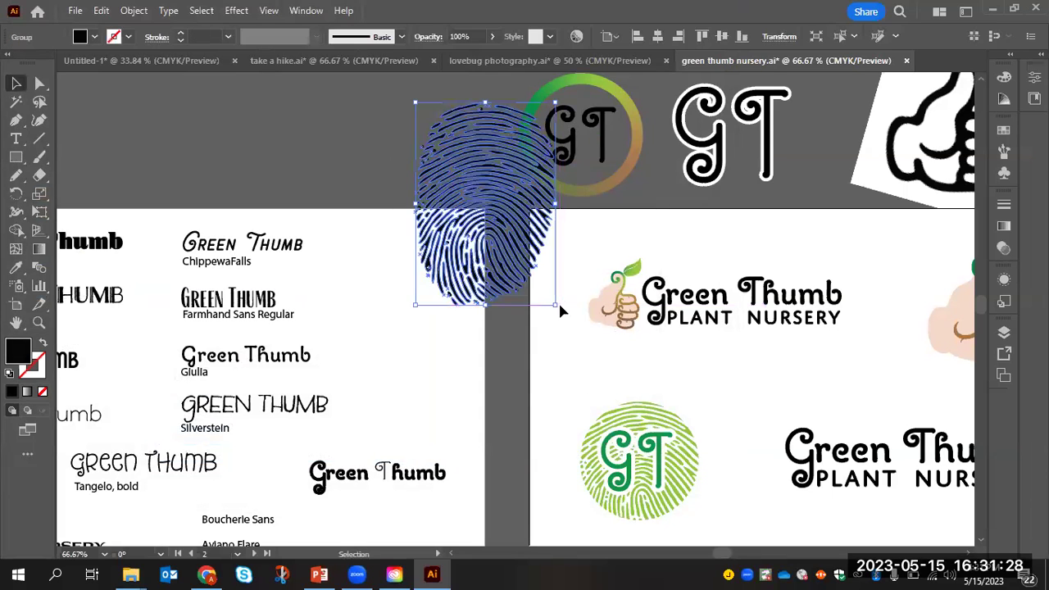
- Move the placed fingerprint up onto the empty canvas, clear of the artboards and the GT emblem
{"action": "left_click_drag", "start_coordinate": [541, 234], "coordinate": [506, 239]}
{"action": "scroll", "coordinate": [519, 244], "scroll_direction": "up", "scroll_amount": 5}
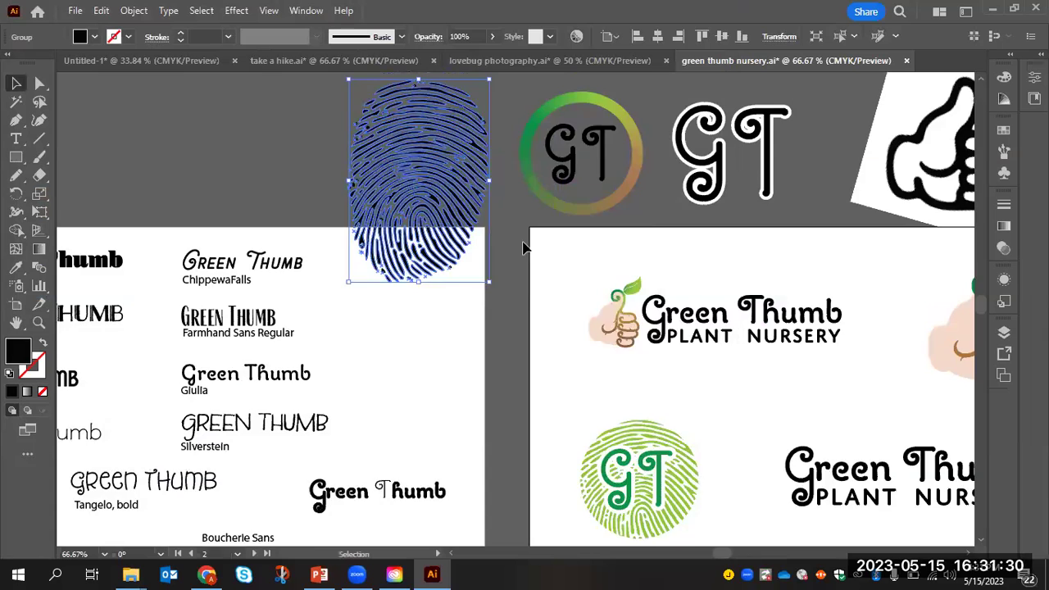
{"action": "scroll", "coordinate": [520, 249], "scroll_direction": "down", "scroll_amount": 2}
{"action": "left_click_drag", "start_coordinate": [408, 322], "coordinate": [401, 201]}
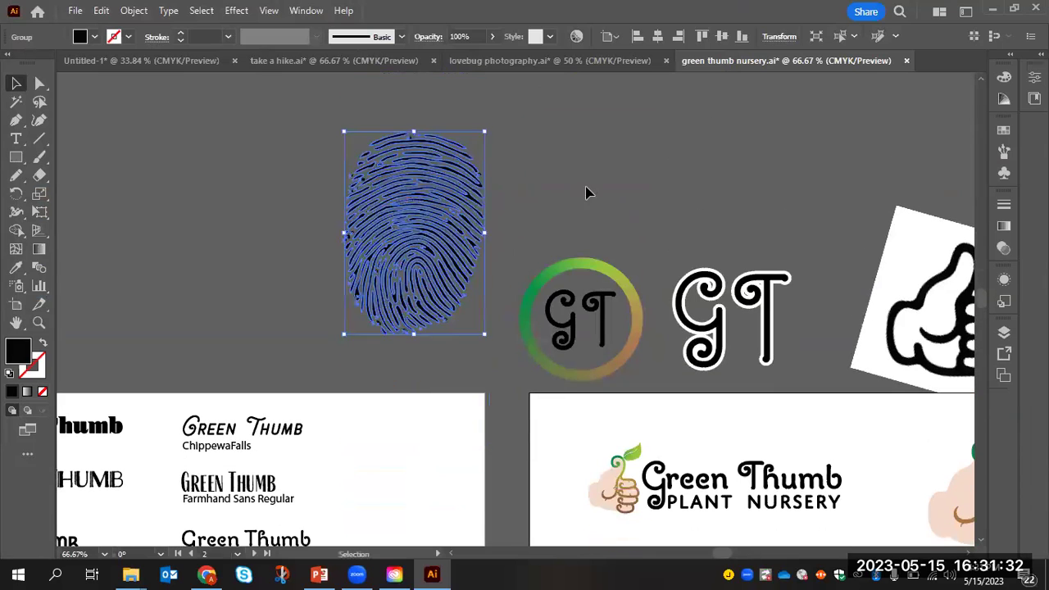
- Draw a circle over the middle of the fingerprint with the Ellipse tool, almost as wide as the print
{"action": "left_click", "coordinate": [585, 192]}
{"action": "left_click", "coordinate": [465, 240]}
{"action": "left_click", "coordinate": [14, 160]}
{"action": "left_click", "coordinate": [12, 164]}
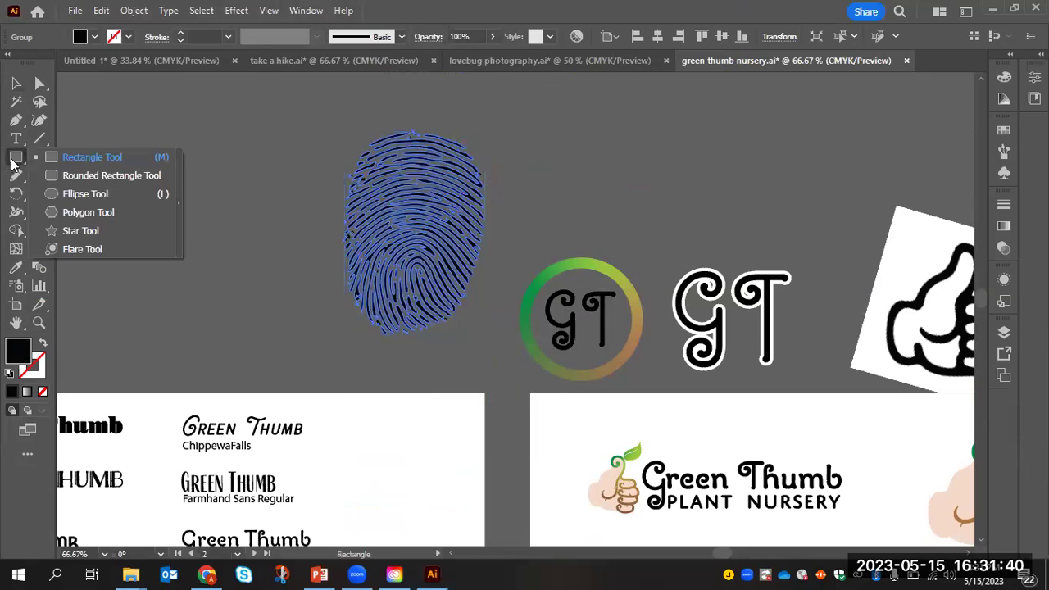
{"action": "left_click", "coordinate": [92, 201]}
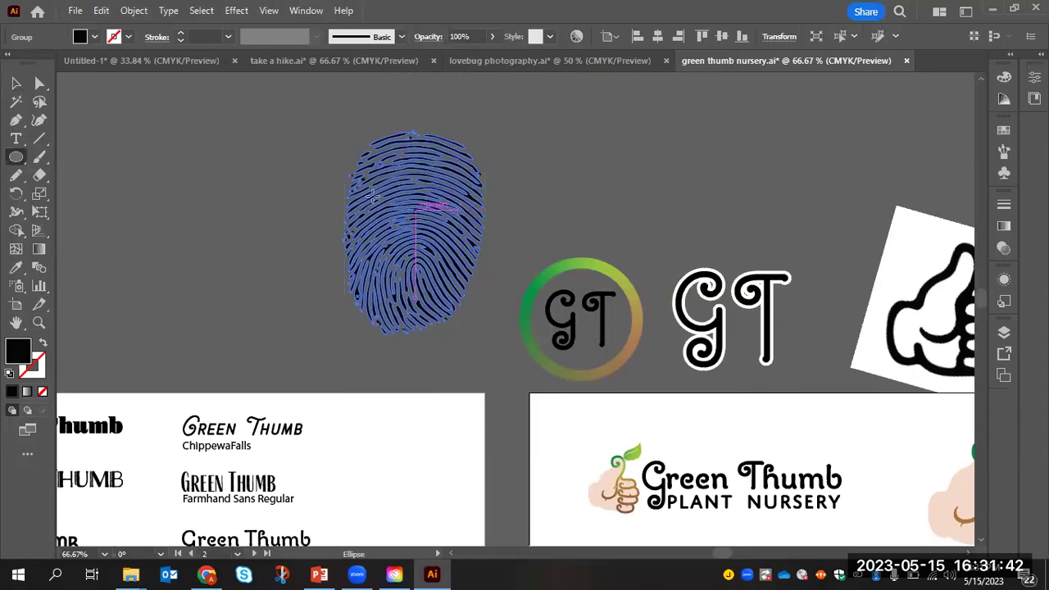
{"action": "left_click_drag", "start_coordinate": [353, 179], "coordinate": [441, 257]}
- Select the circle together with the fingerprint and make a clipping mask to crop the print to a circle
{"action": "key", "text": "v"}
{"action": "left_click_drag", "start_coordinate": [500, 344], "coordinate": [396, 123]}
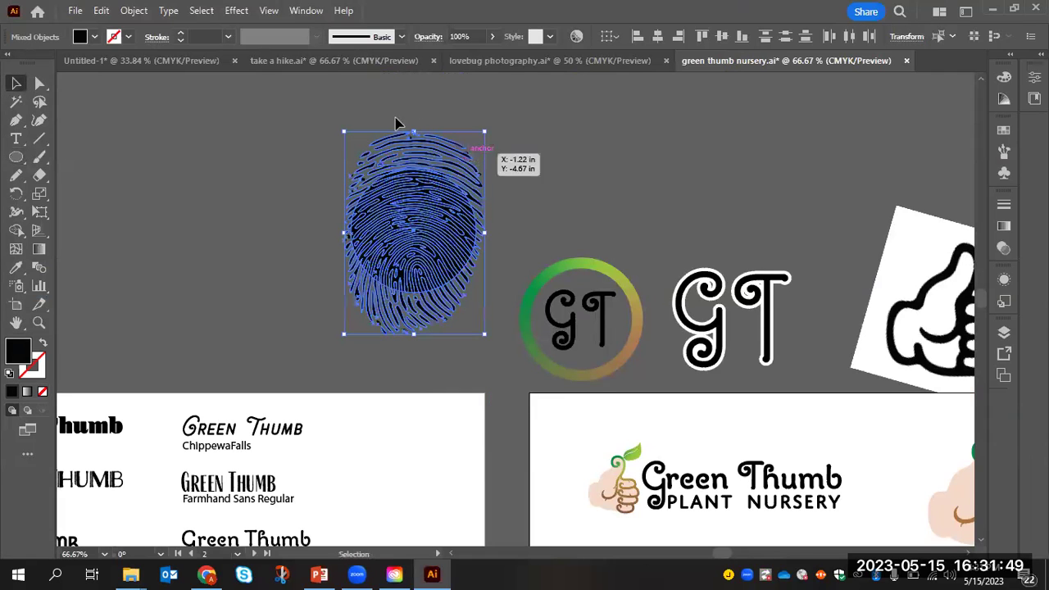
{"action": "right_click", "coordinate": [442, 185]}
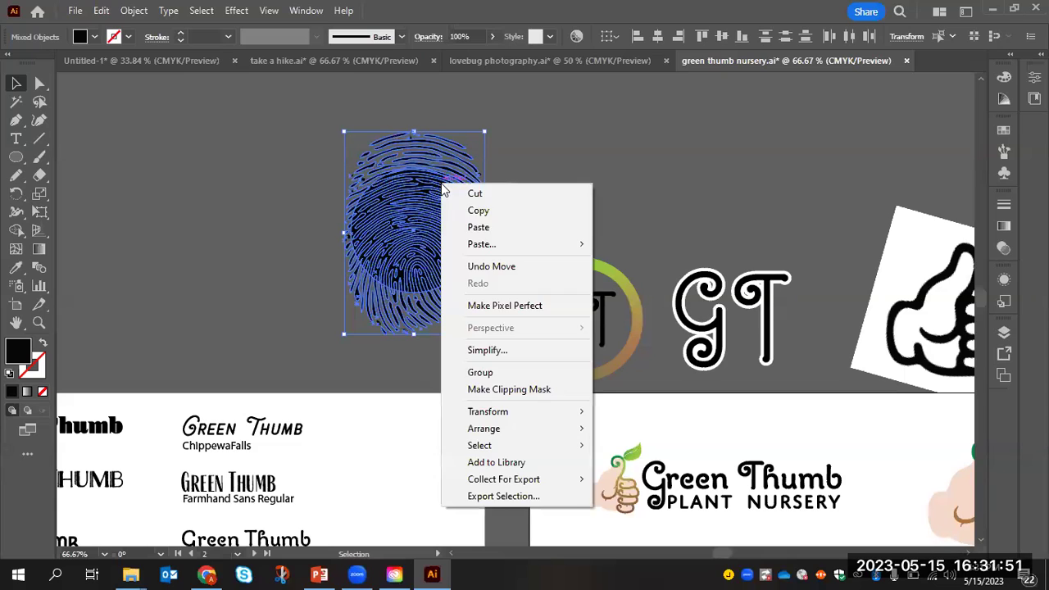
{"action": "left_click", "coordinate": [527, 392]}
{"action": "left_click", "coordinate": [485, 213]}
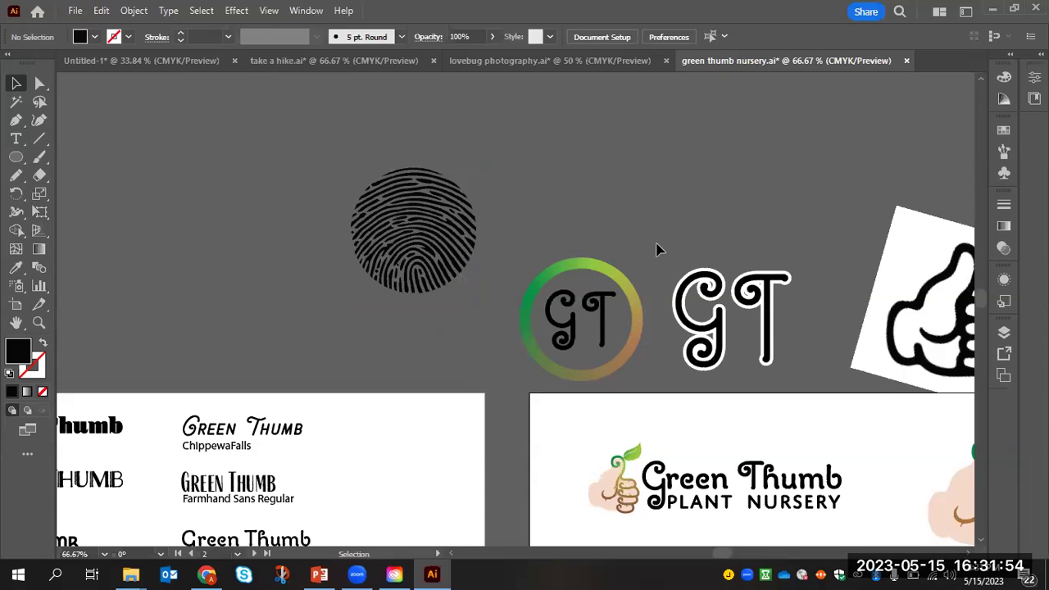
- Bring the scaled-down, white-outlined GT monogram to the front and centre it on the circular fingerprint
{"action": "left_click", "coordinate": [715, 327]}
{"action": "left_click_drag", "start_coordinate": [792, 369], "coordinate": [573, 232]}
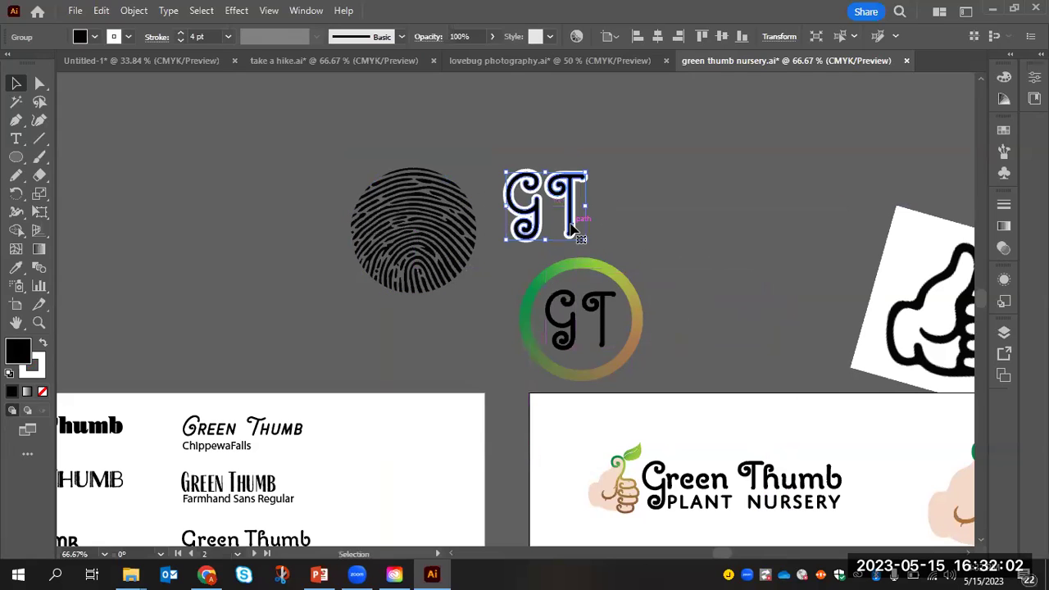
{"action": "right_click", "coordinate": [573, 230]}
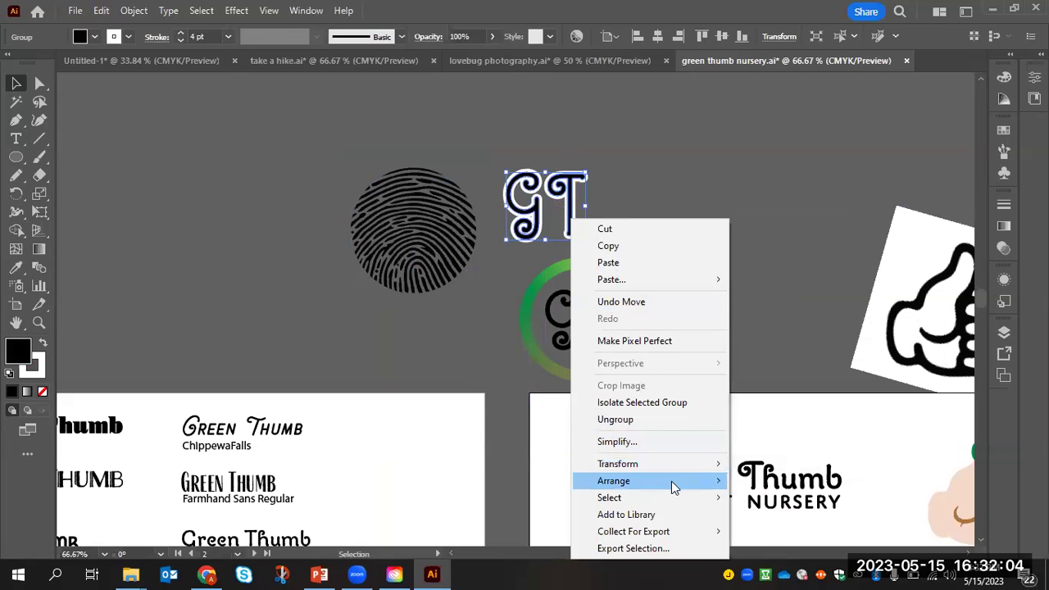
{"action": "mouse_move", "coordinate": [674, 487]}
{"action": "left_click", "coordinate": [780, 482]}
{"action": "left_click_drag", "start_coordinate": [578, 205], "coordinate": [440, 238]}
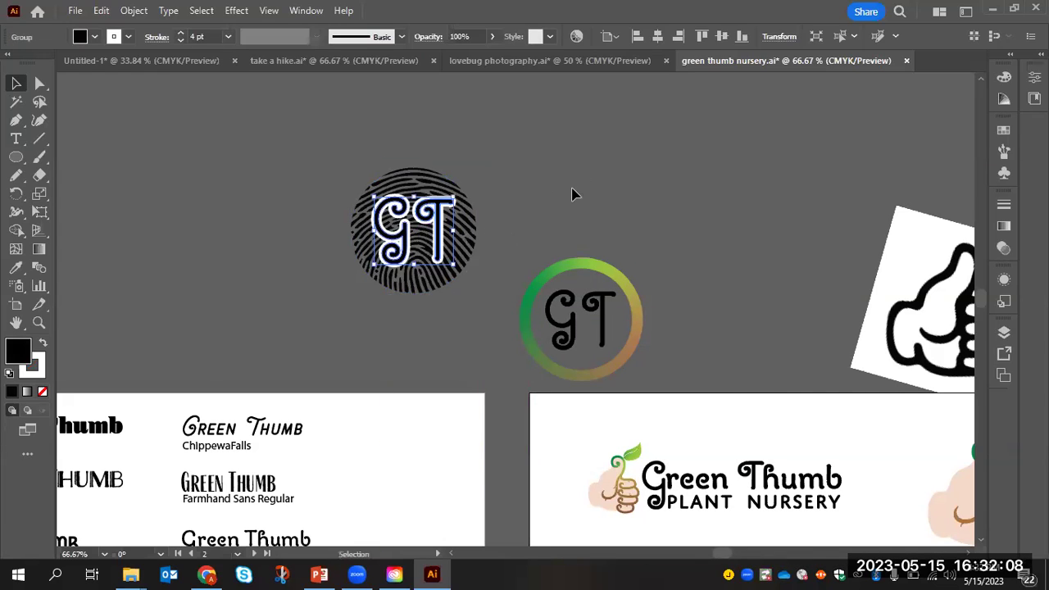
- Review the new black fingerprint emblem alongside the finished logos and font samples on the artboards
{"action": "scroll", "coordinate": [796, 218], "scroll_direction": "down", "scroll_amount": 5}
{"action": "left_click_drag", "start_coordinate": [644, 445], "coordinate": [644, 445]}
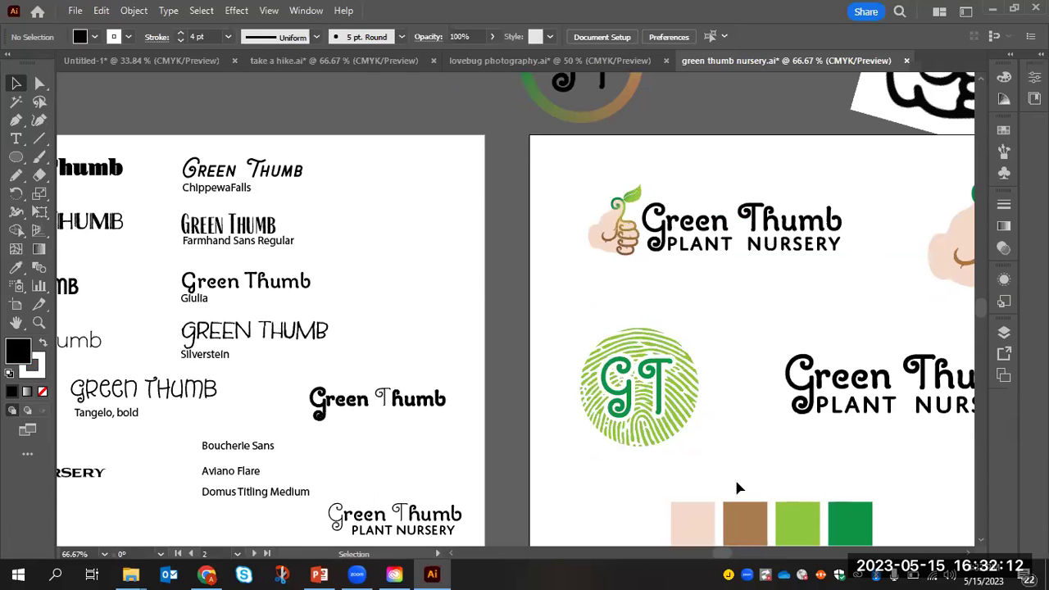
{"action": "scroll", "coordinate": [516, 340], "scroll_direction": "right", "scroll_amount": 3}
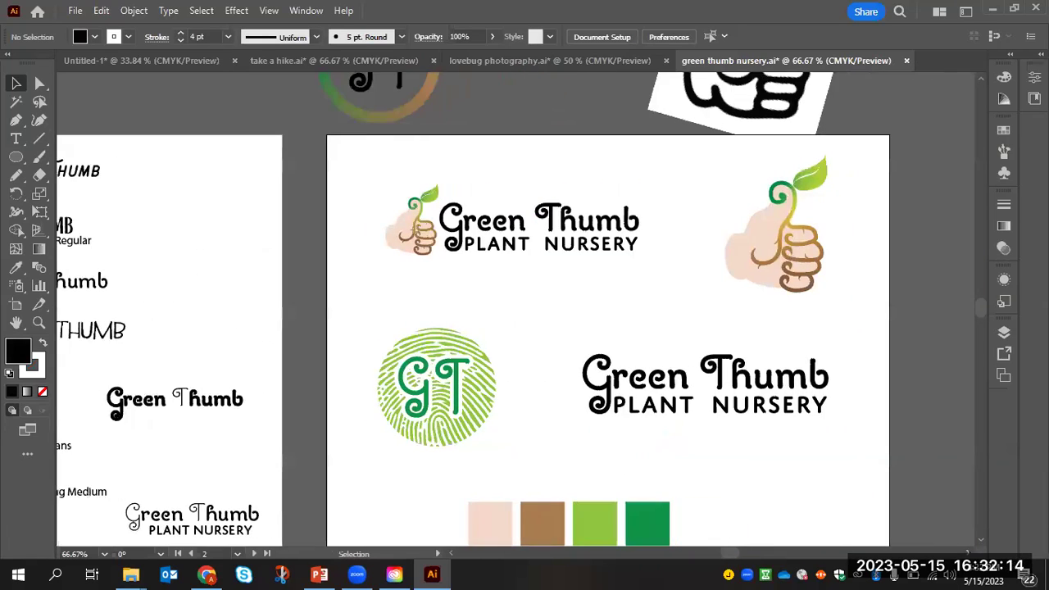
{"action": "scroll", "coordinate": [675, 377], "scroll_direction": "down", "scroll_amount": 3}
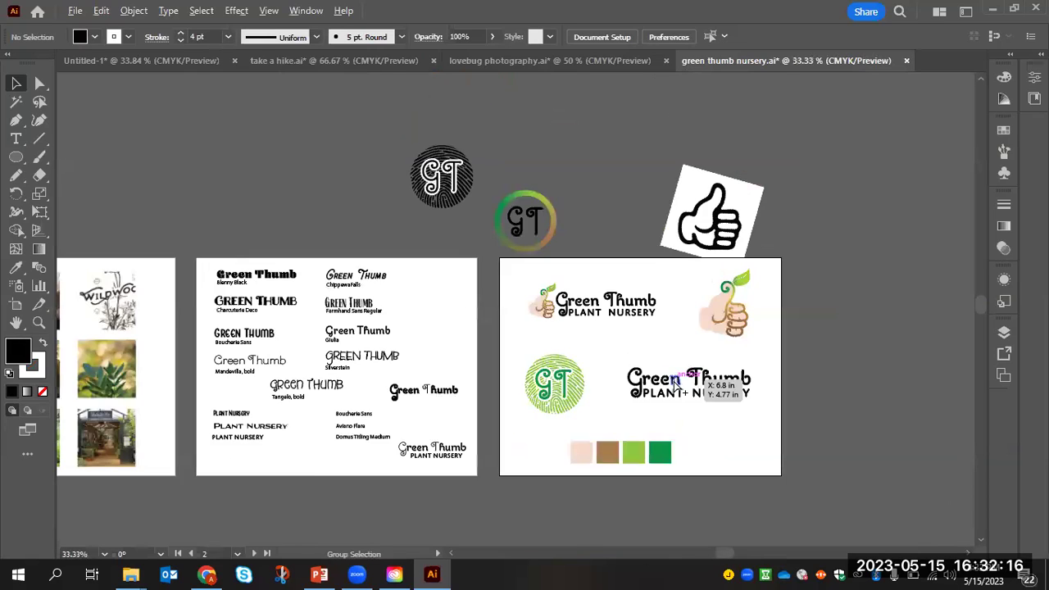
{"action": "scroll", "coordinate": [619, 374], "scroll_direction": "up", "scroll_amount": 1}
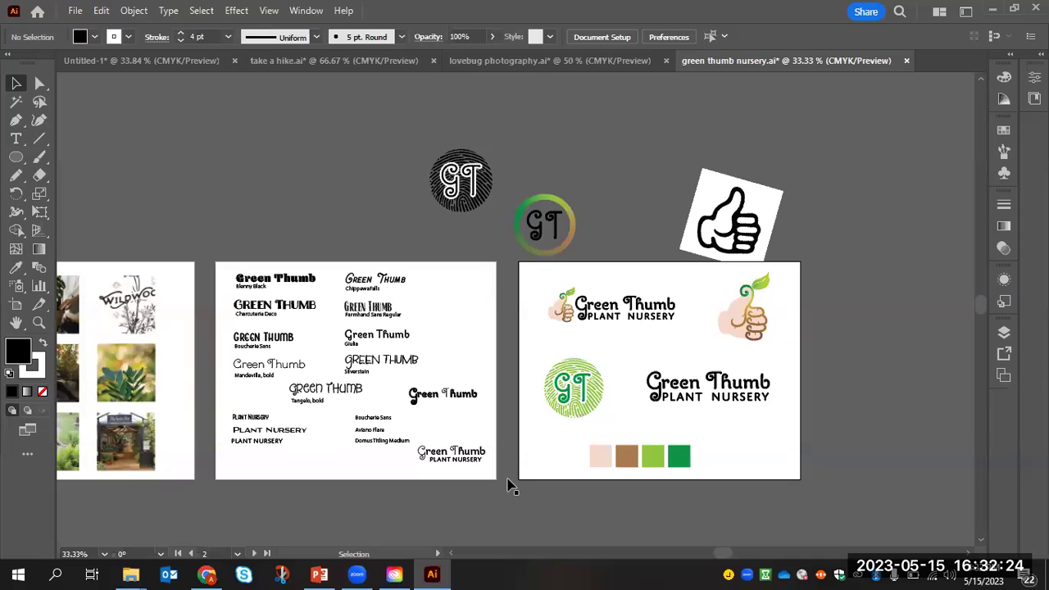
- Switch to Chrome and open the Research/Learn page from the Plano Public Library website
{"action": "left_click", "coordinate": [207, 574]}
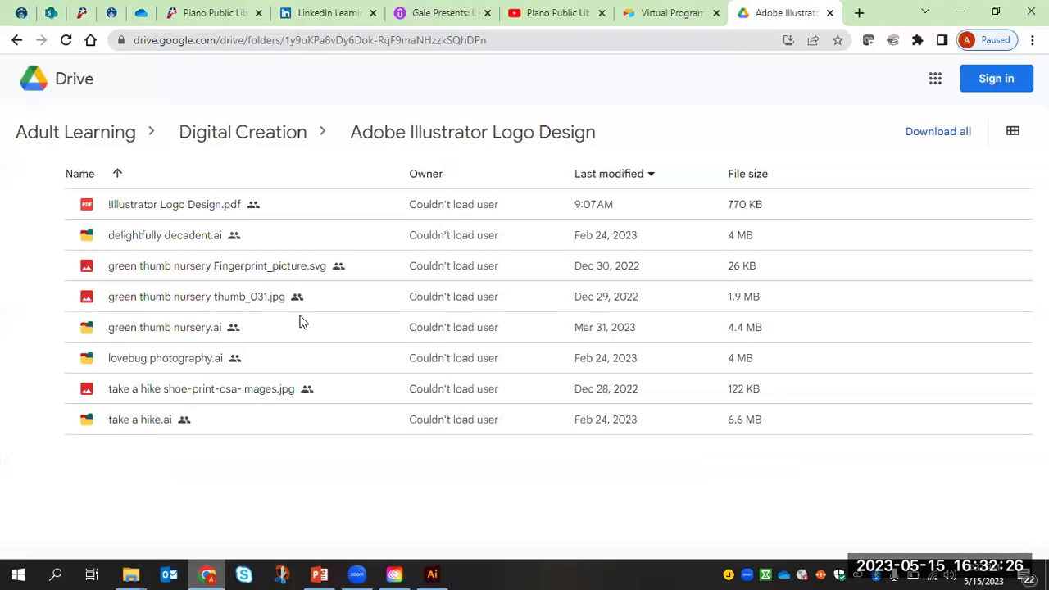
{"action": "left_click", "coordinate": [219, 18]}
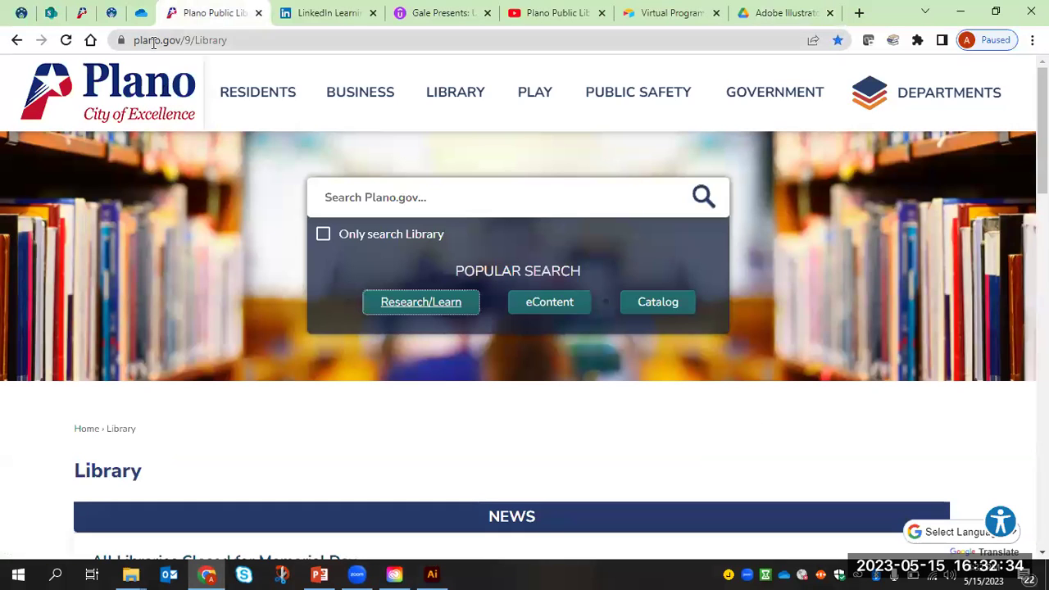
{"action": "scroll", "coordinate": [373, 336], "scroll_direction": "down", "scroll_amount": 1}
{"action": "scroll", "coordinate": [402, 332], "scroll_direction": "up", "scroll_amount": 1}
{"action": "left_click", "coordinate": [443, 305]}
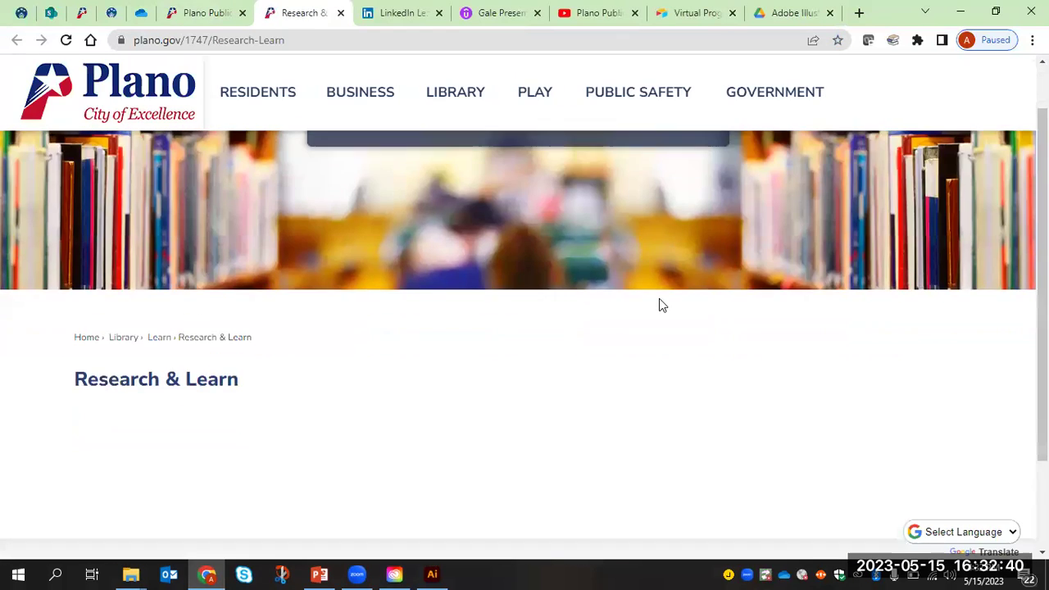
- Open the Business & Career resources and find the LinkedIn Learning entry
{"action": "scroll", "coordinate": [662, 305], "scroll_direction": "down", "scroll_amount": 2}
{"action": "scroll", "coordinate": [659, 302], "scroll_direction": "down", "scroll_amount": 2}
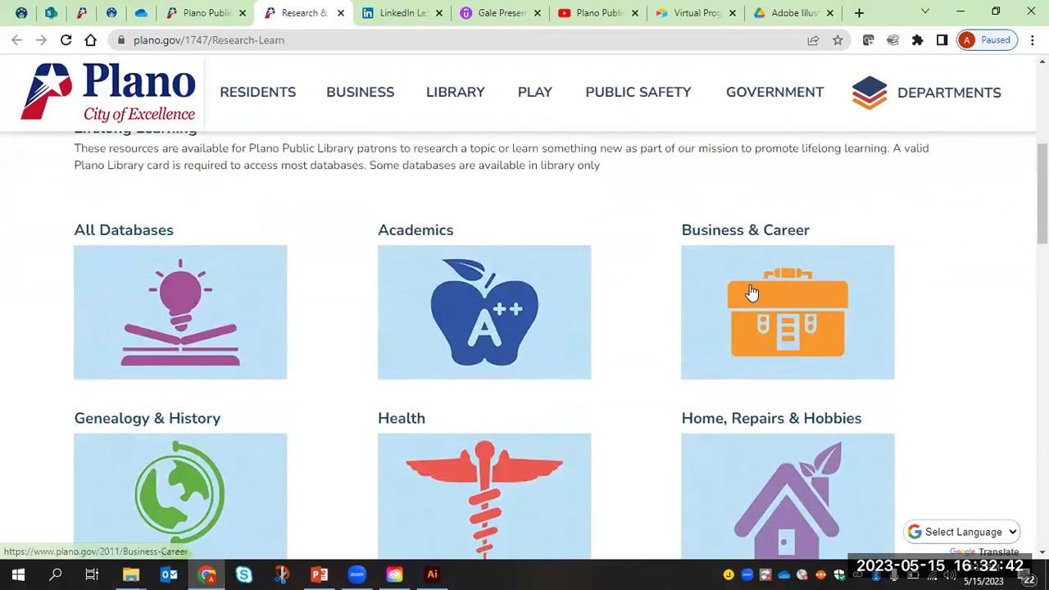
{"action": "left_click", "coordinate": [749, 293]}
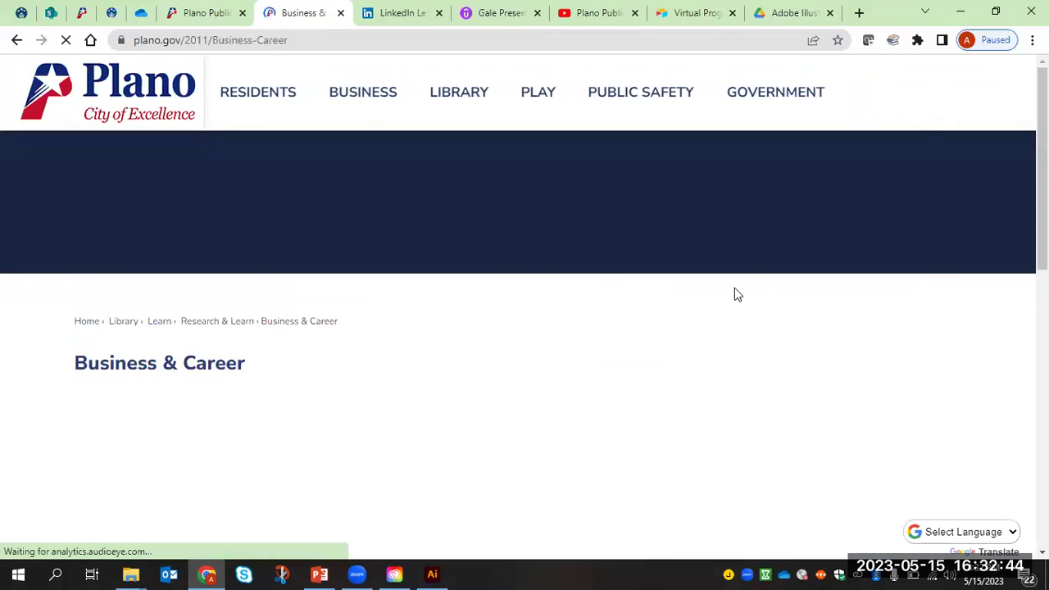
{"action": "scroll", "coordinate": [742, 287], "scroll_direction": "down", "scroll_amount": 2}
{"action": "scroll", "coordinate": [742, 287], "scroll_direction": "down", "scroll_amount": 10}
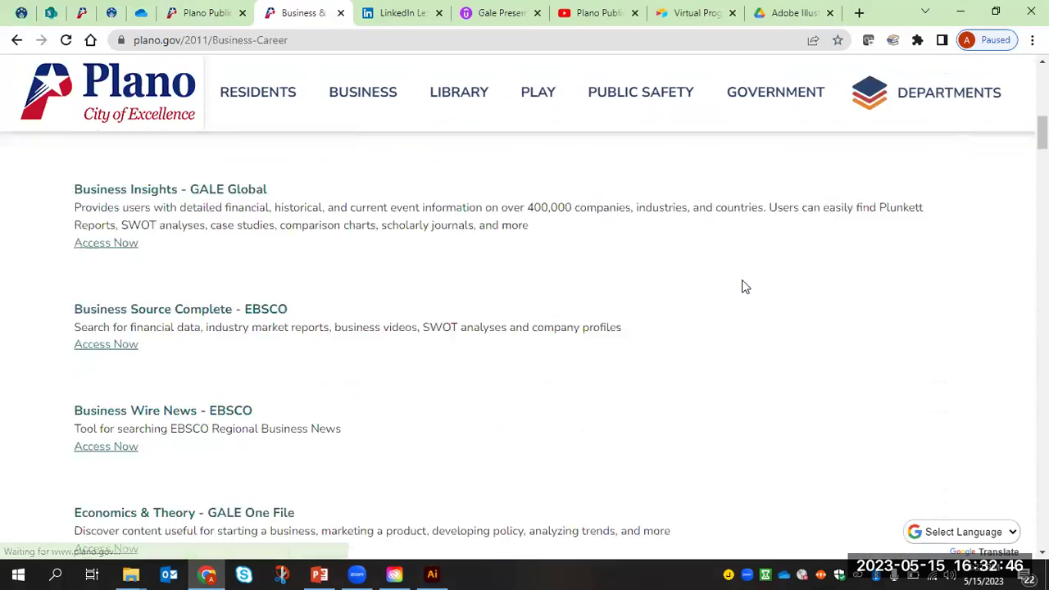
{"action": "scroll", "coordinate": [694, 269], "scroll_direction": "down", "scroll_amount": 6}
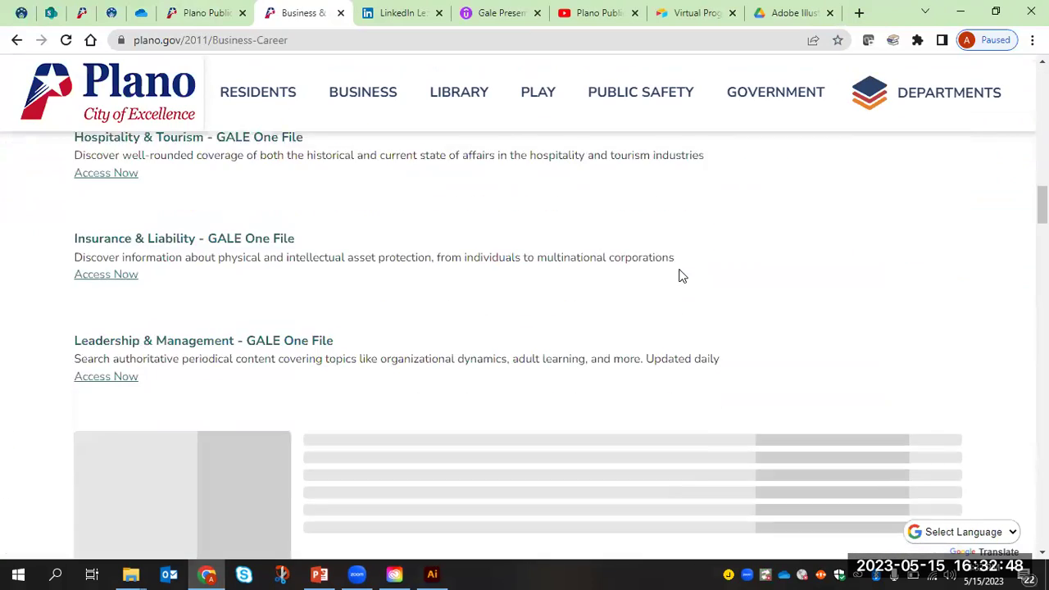
{"action": "scroll", "coordinate": [637, 286], "scroll_direction": "down", "scroll_amount": 4}
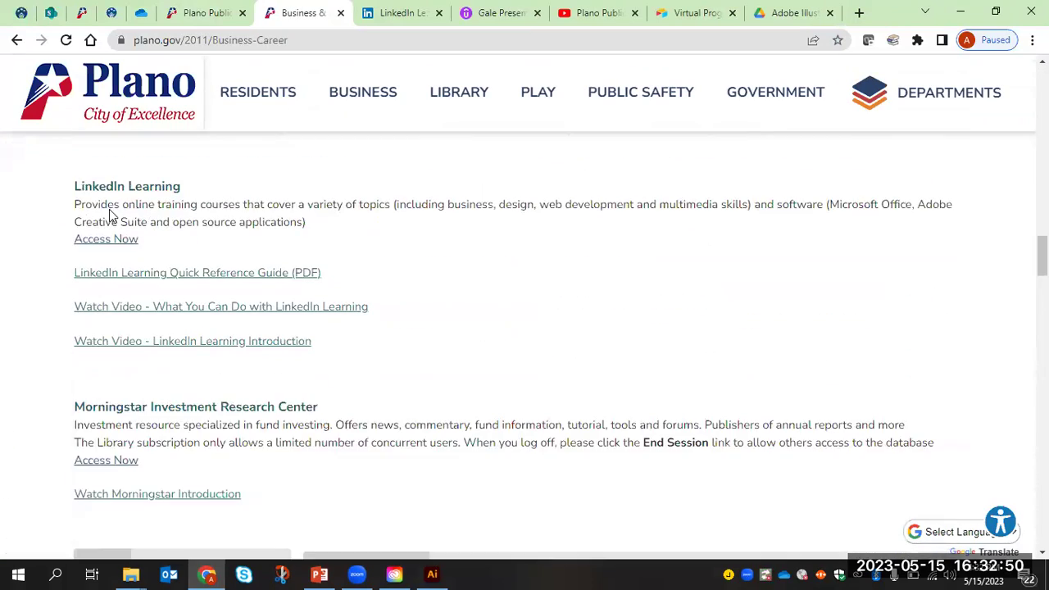
- Read the LinkedIn Learning description and find the Udemy entry further along the resource list
{"action": "left_click_drag", "start_coordinate": [83, 187], "coordinate": [281, 224]}
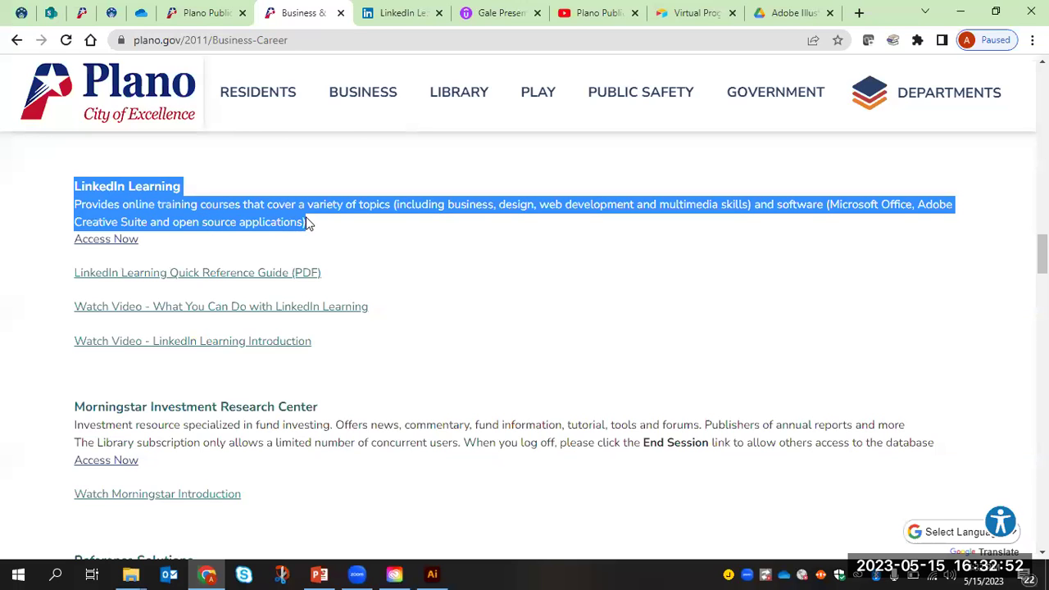
{"action": "left_click", "coordinate": [486, 235]}
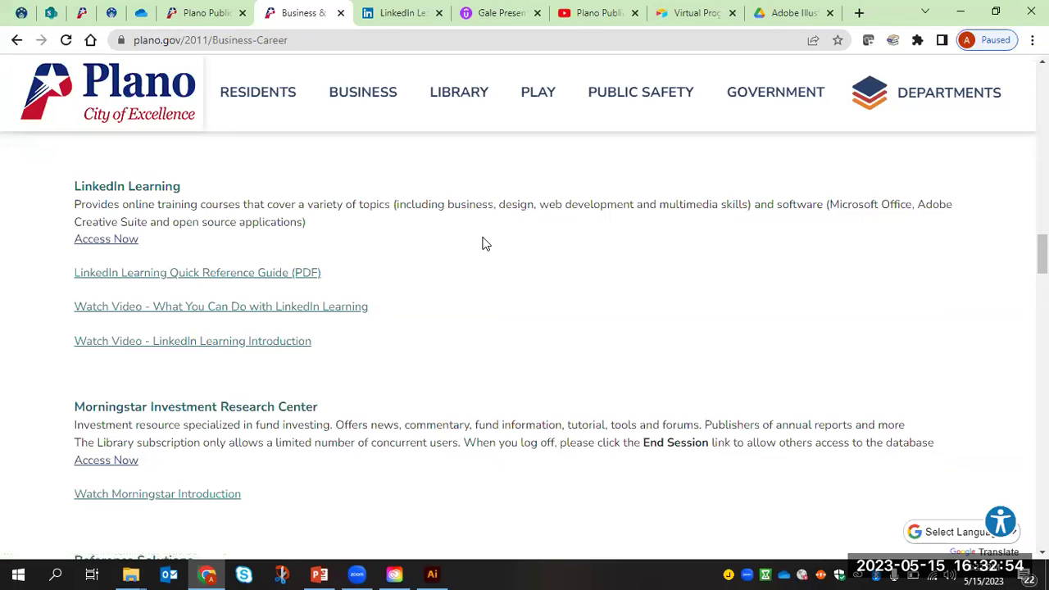
{"action": "scroll", "coordinate": [470, 250], "scroll_direction": "down", "scroll_amount": 5}
{"action": "scroll", "coordinate": [469, 250], "scroll_direction": "down", "scroll_amount": 5}
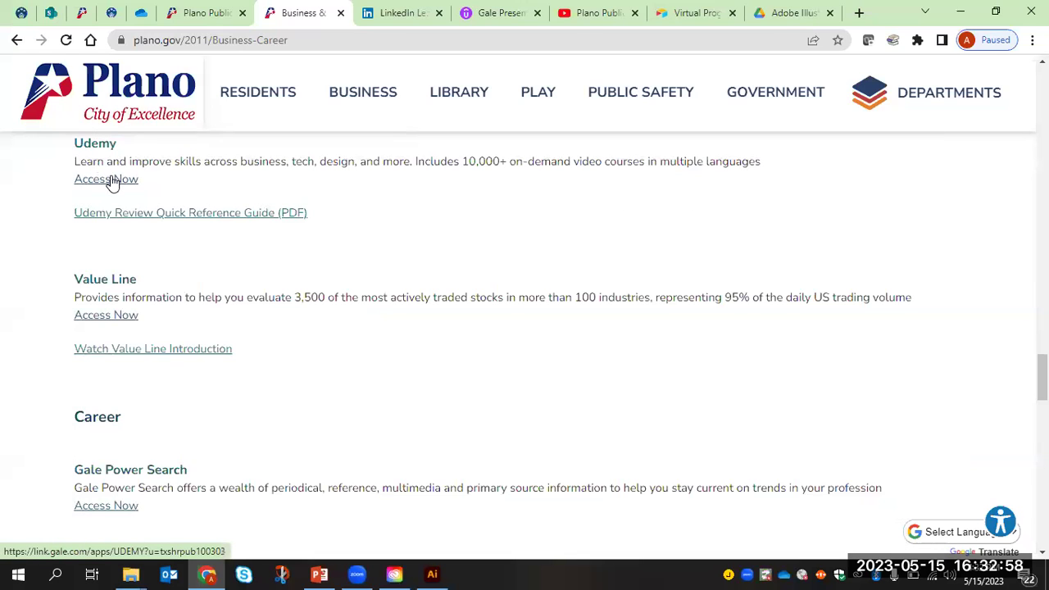
- Sign in to LinkedIn Learning with the prefilled library card number and PIN
{"action": "left_click", "coordinate": [405, 17]}
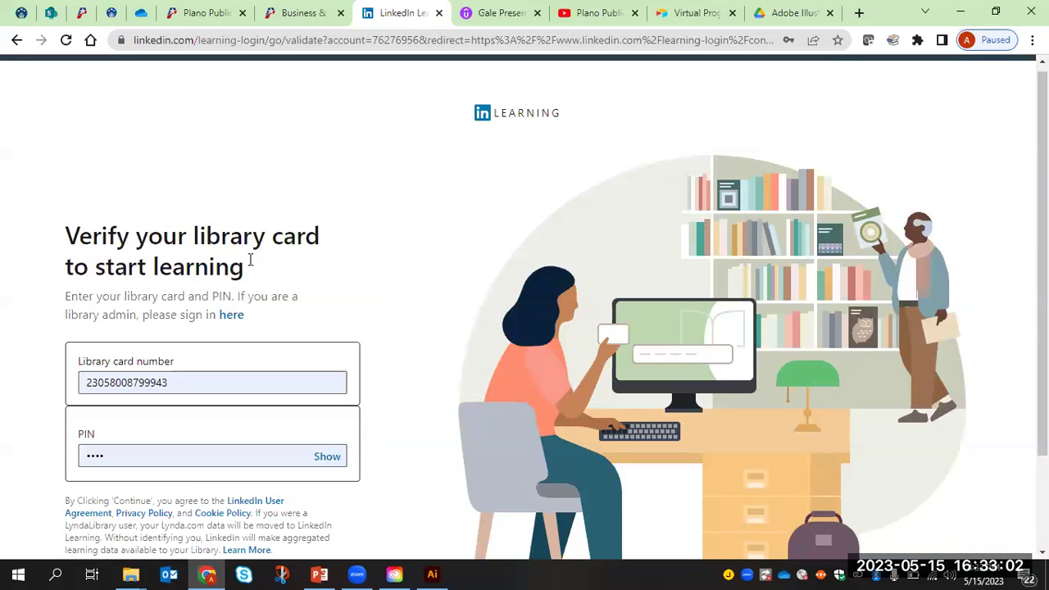
{"action": "scroll", "coordinate": [366, 272], "scroll_direction": "down", "scroll_amount": 1}
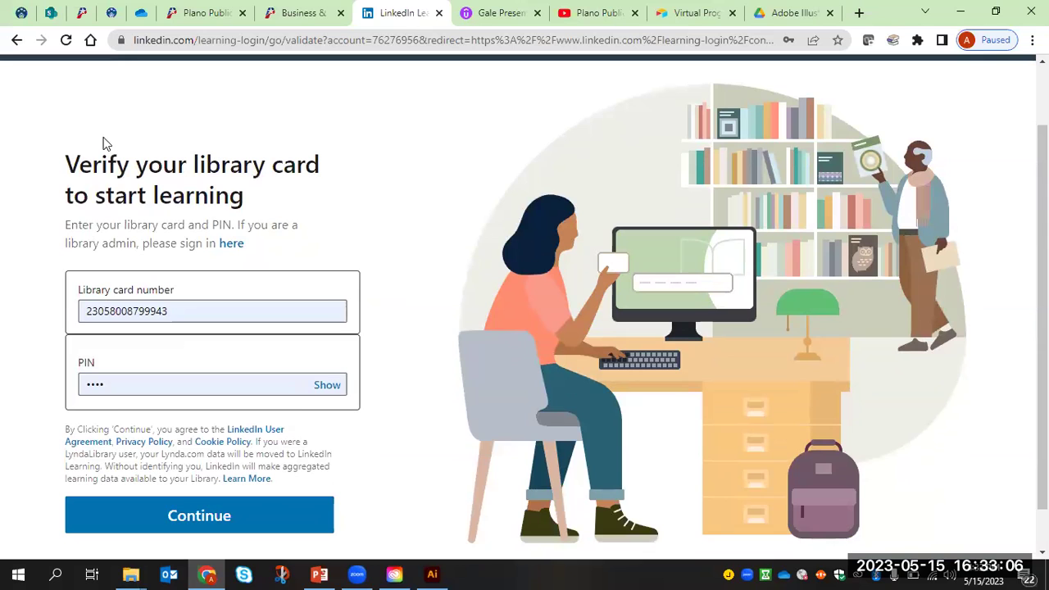
{"action": "scroll", "coordinate": [286, 345], "scroll_direction": "down", "scroll_amount": 1}
{"action": "left_click", "coordinate": [203, 469]}
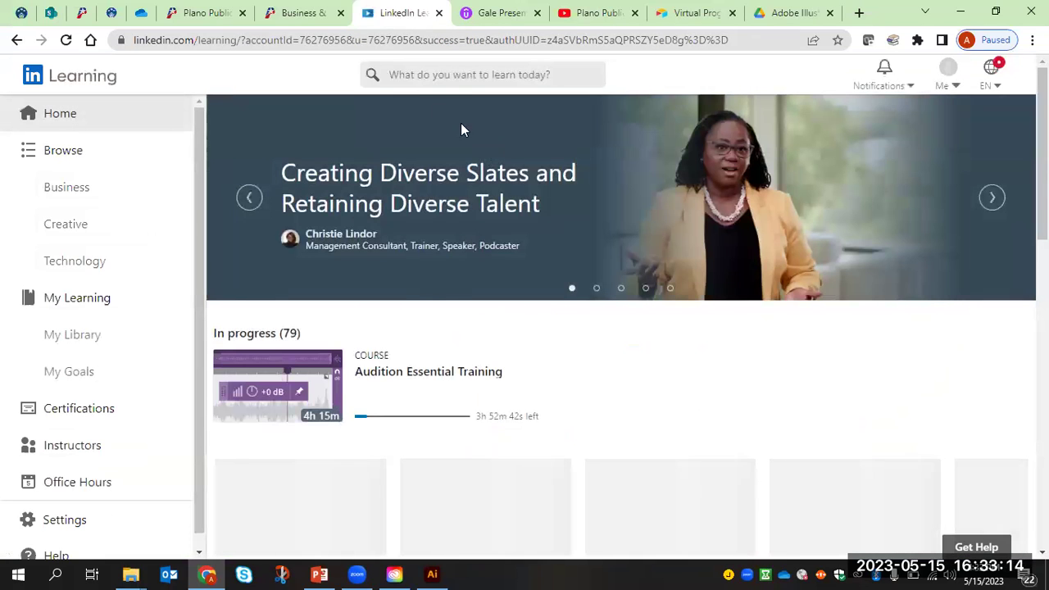
- Search LinkedIn Learning for "logo", open the suggested Logo Design topic and look through its courses
{"action": "left_click", "coordinate": [464, 78]}
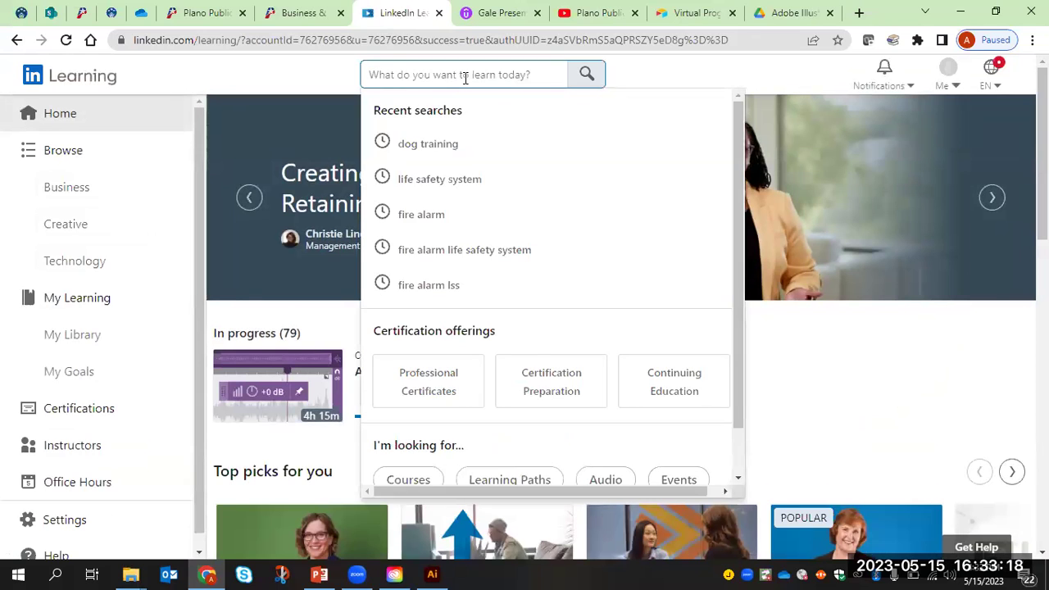
{"action": "type", "text": "logo"}
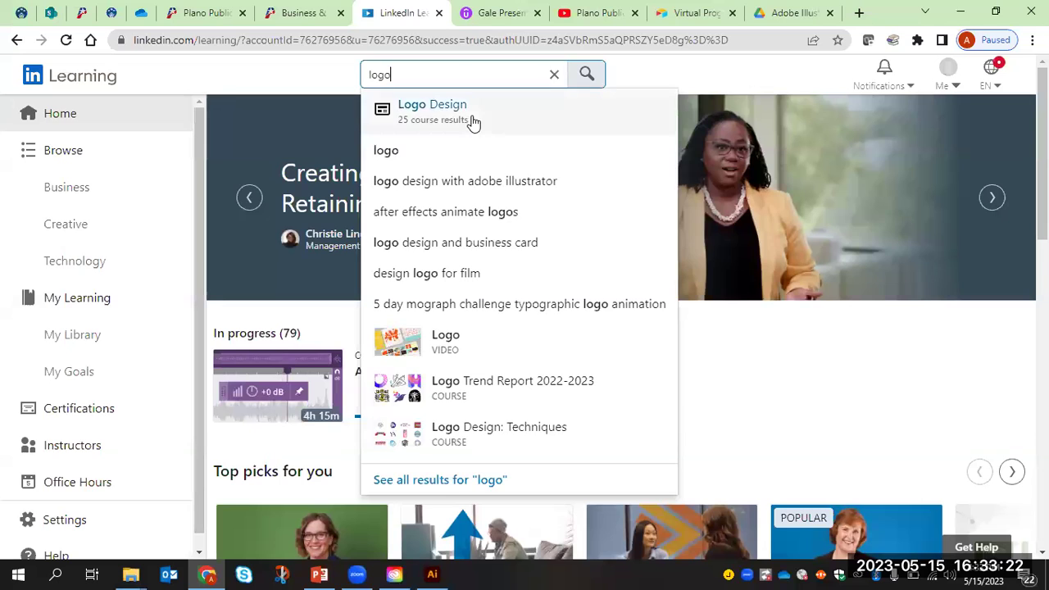
{"action": "left_click", "coordinate": [471, 121]}
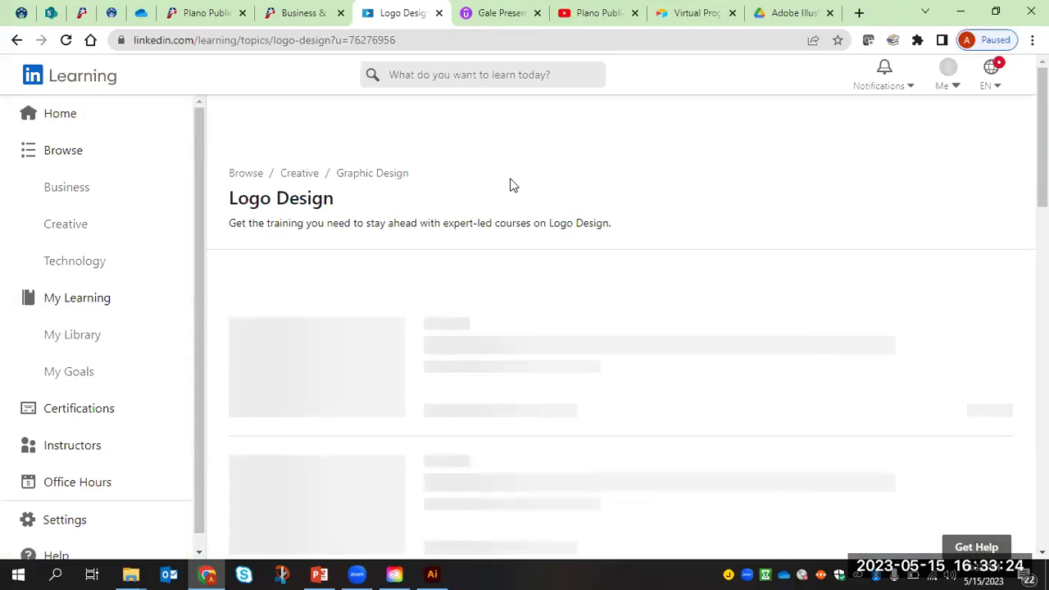
{"action": "scroll", "coordinate": [516, 186], "scroll_direction": "down", "scroll_amount": 2}
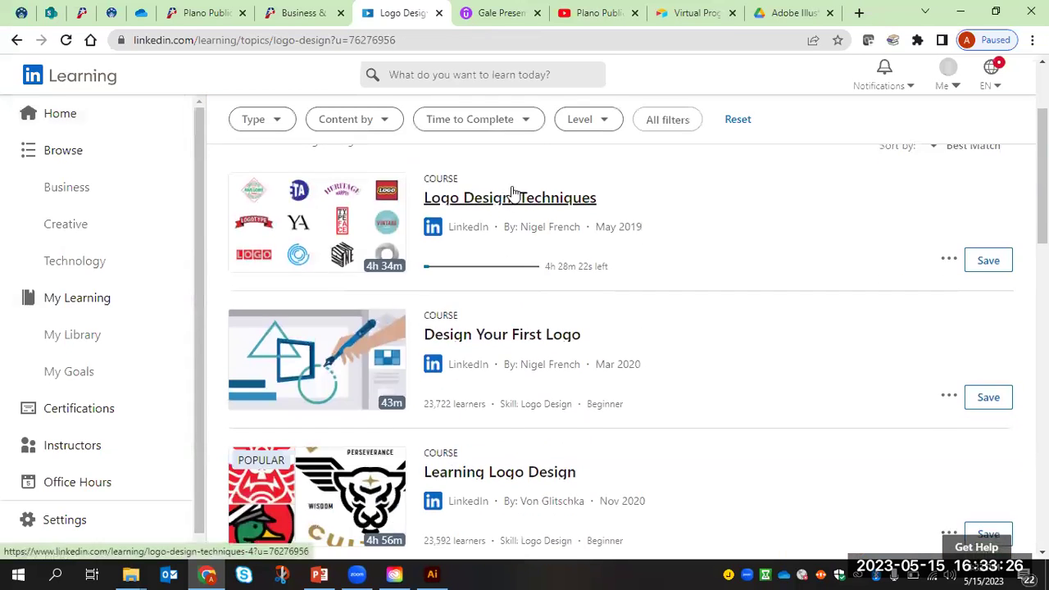
{"action": "scroll", "coordinate": [508, 336], "scroll_direction": "down", "scroll_amount": 3}
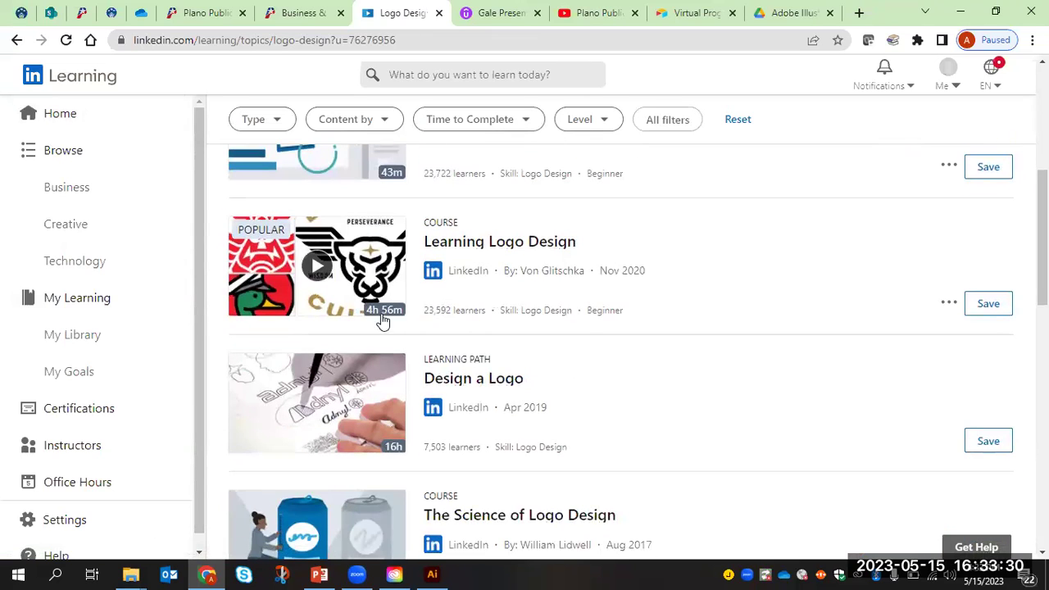
{"action": "scroll", "coordinate": [603, 287], "scroll_direction": "up", "scroll_amount": 5}
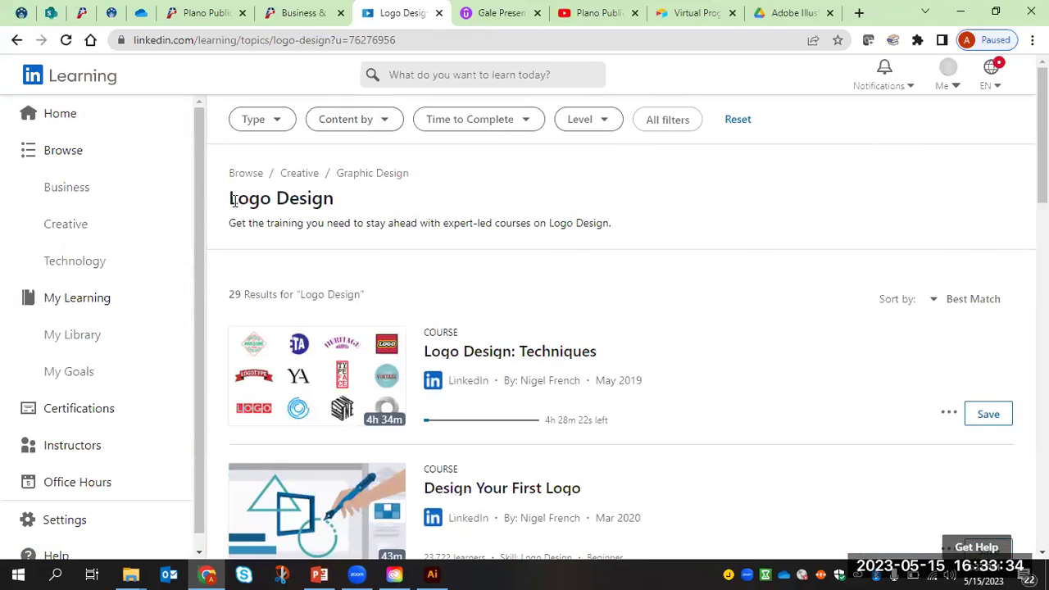
- Return to the LinkedIn Learning home page and look at the recent searches and suggestions offered for a new search
{"action": "left_click", "coordinate": [480, 76]}
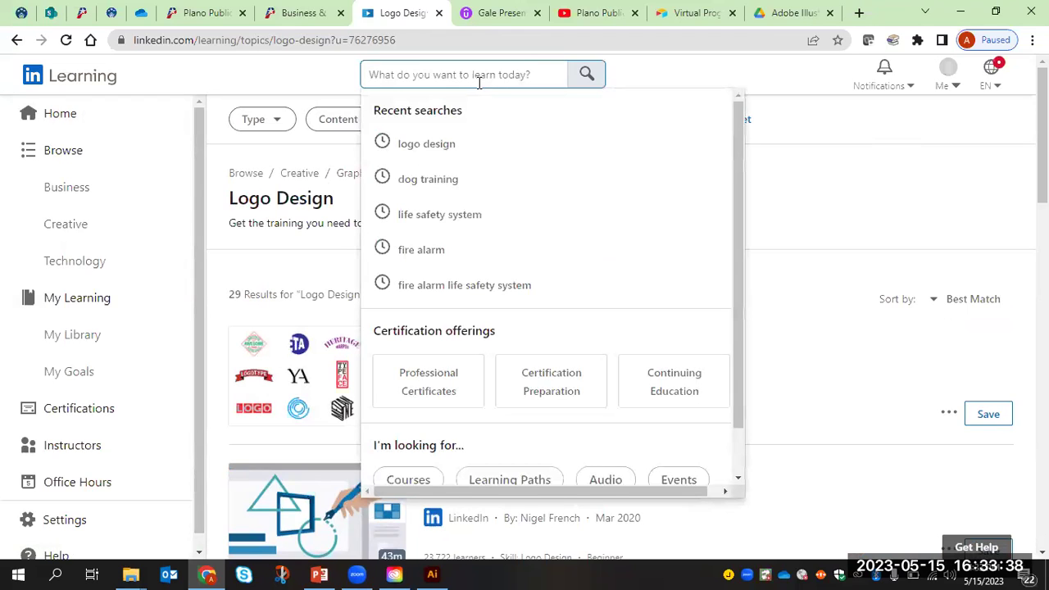
{"action": "left_click", "coordinate": [88, 75]}
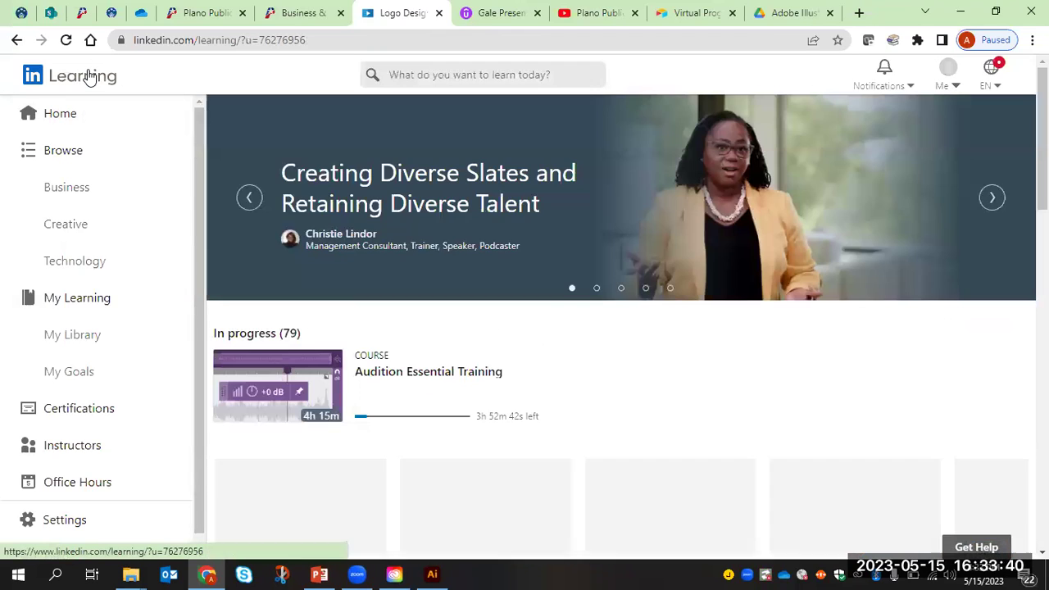
{"action": "left_click", "coordinate": [431, 75]}
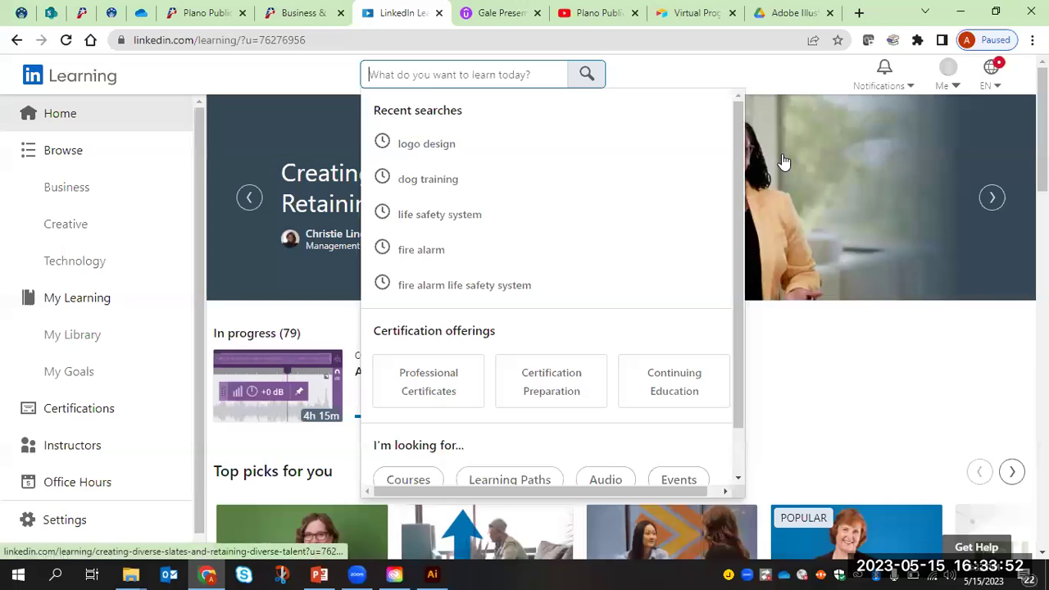
{"action": "left_click", "coordinate": [664, 77]}
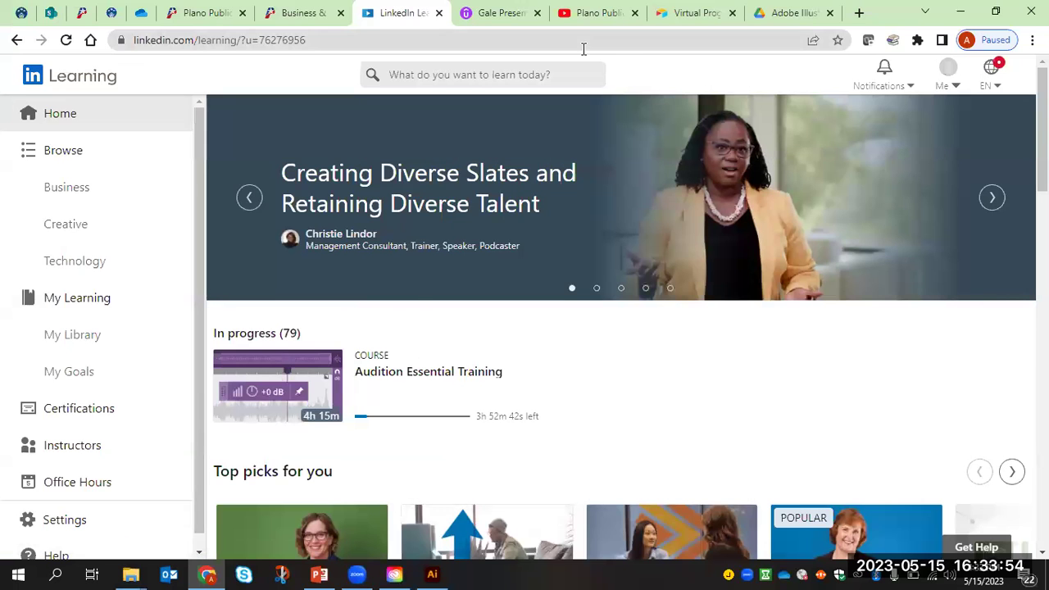
- Switch to the Gale Presents Udemy site and look over the courses already started
{"action": "left_click", "coordinate": [481, 10]}
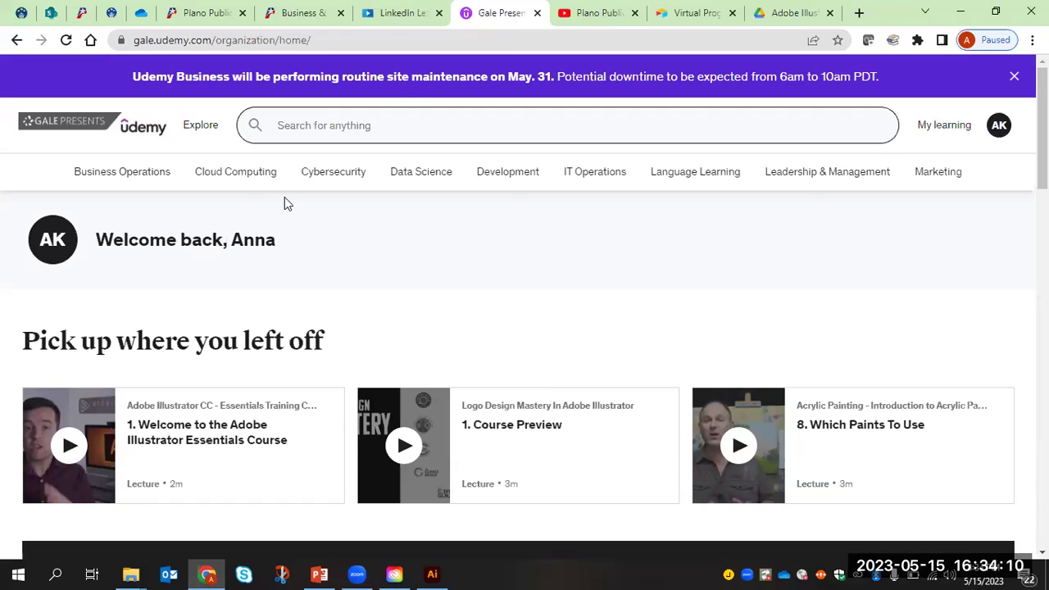
{"action": "scroll", "coordinate": [427, 284], "scroll_direction": "down", "scroll_amount": 2}
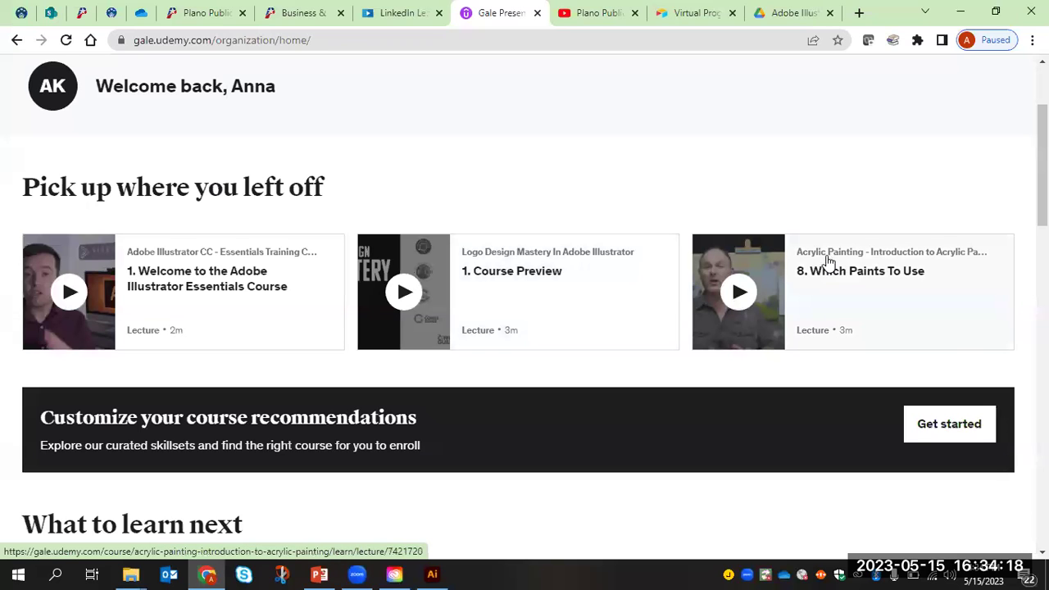
{"action": "scroll", "coordinate": [894, 256], "scroll_direction": "up", "scroll_amount": 2}
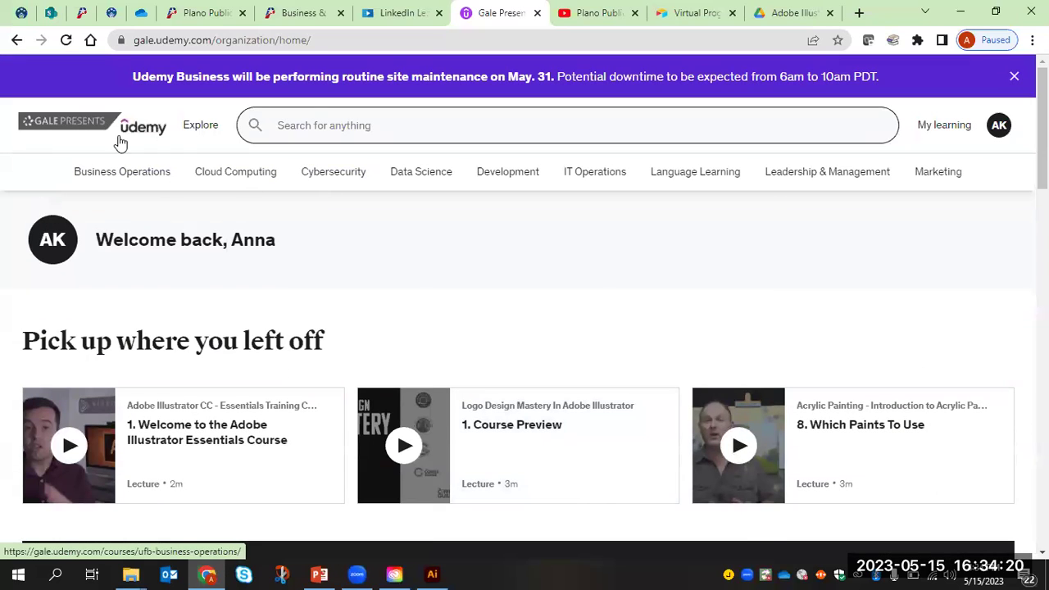
- Browse Udemy's course categories, from Business Operations through Workplace & Human Resources
{"action": "mouse_move", "coordinate": [197, 143]}
{"action": "scroll", "coordinate": [236, 163], "scroll_direction": "down", "scroll_amount": 1}
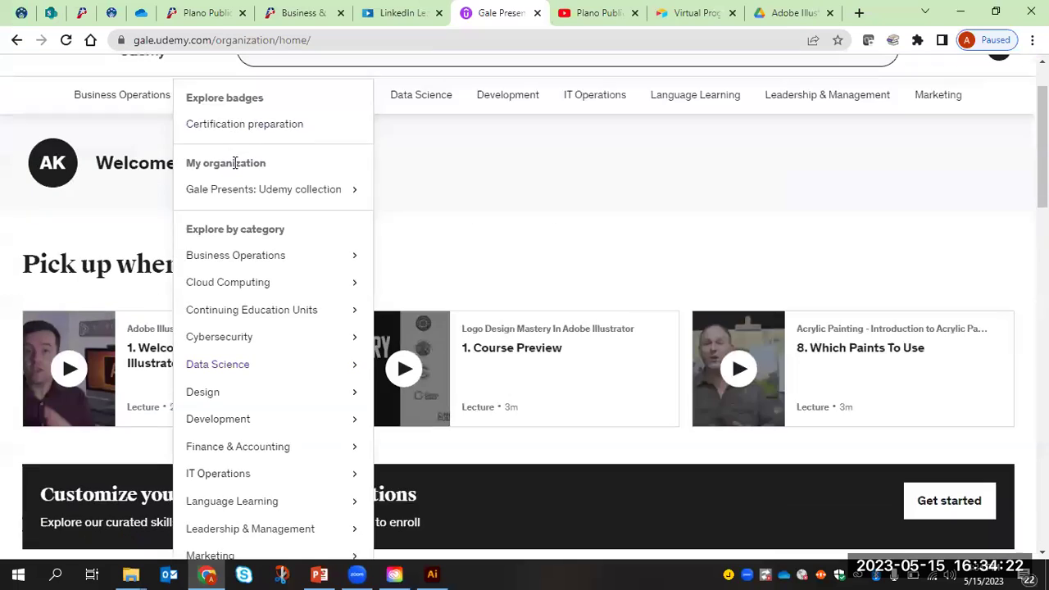
{"action": "scroll", "coordinate": [235, 163], "scroll_direction": "down", "scroll_amount": 1}
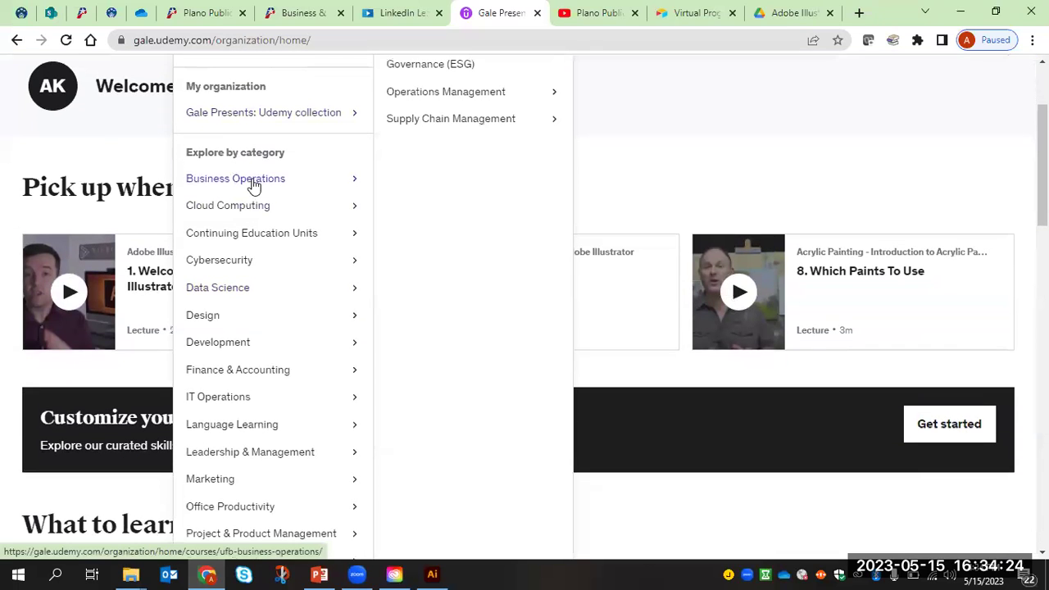
{"action": "mouse_move", "coordinate": [251, 238]}
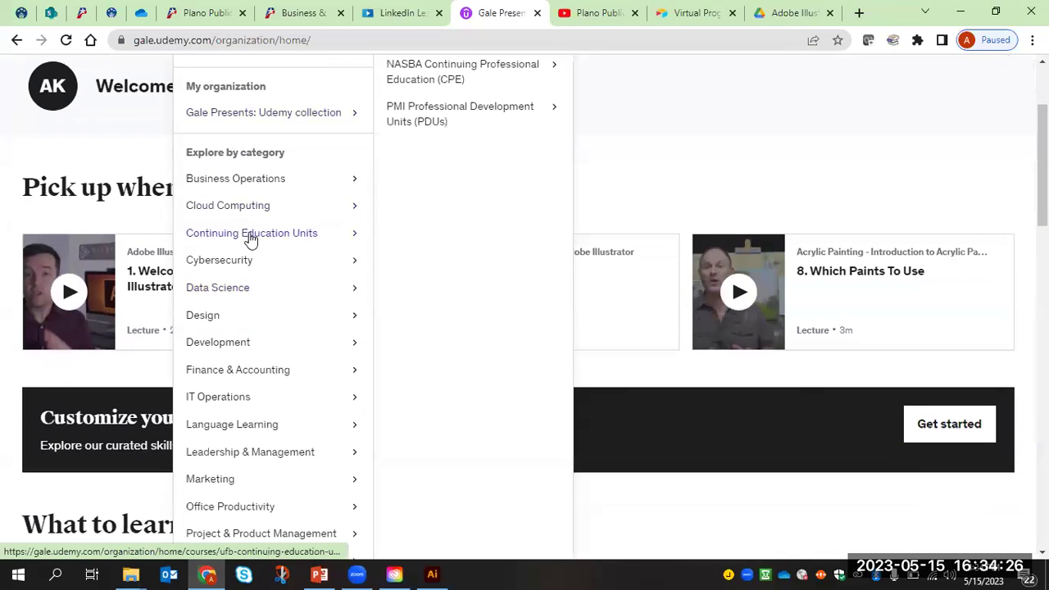
{"action": "mouse_move", "coordinate": [251, 268]}
{"action": "scroll", "coordinate": [251, 268], "scroll_direction": "down", "scroll_amount": 2}
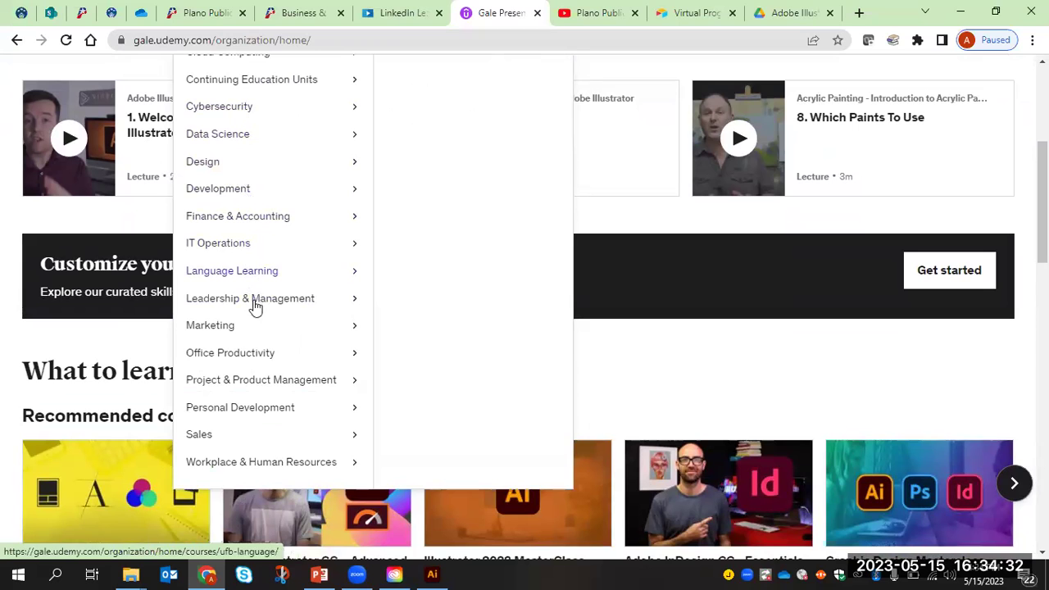
- Look at the LinkedIn Learning home page and the Gale Presents Udemy home page in alternation
{"action": "left_click", "coordinate": [399, 16]}
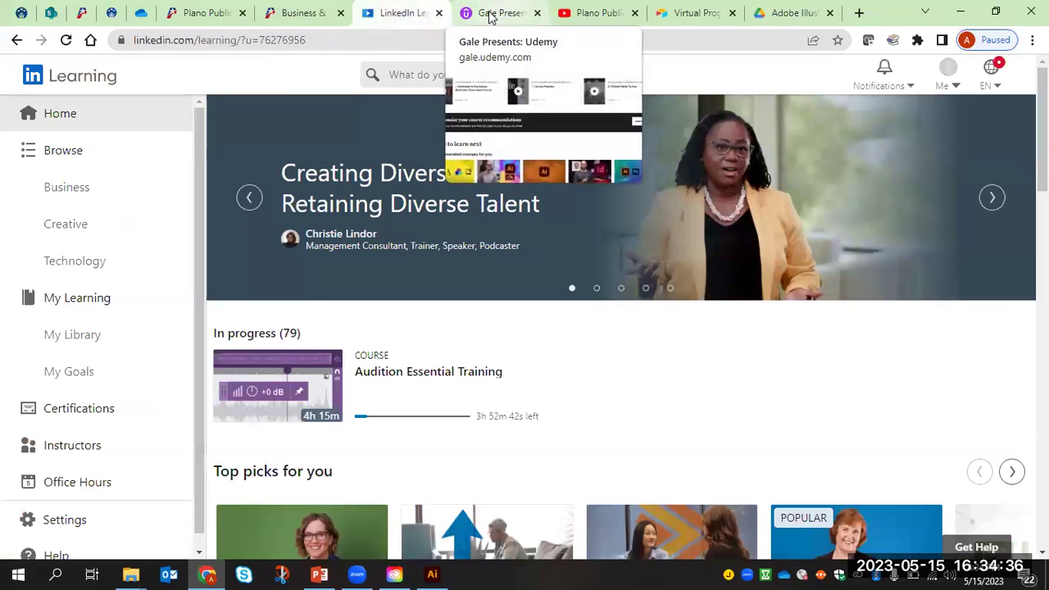
{"action": "left_click", "coordinate": [494, 14]}
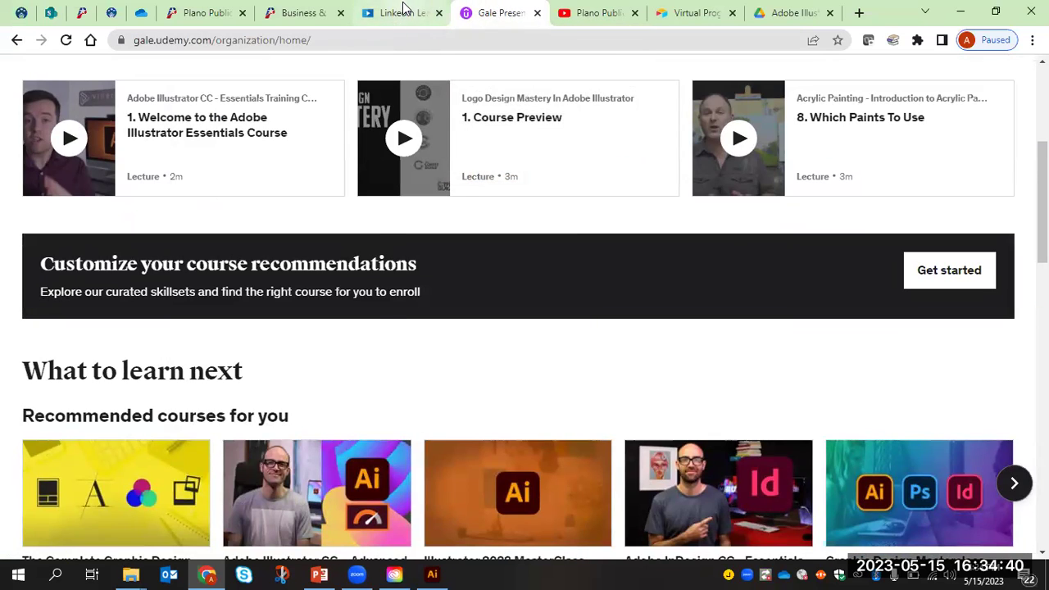
{"action": "left_click", "coordinate": [402, 12]}
{"action": "left_click", "coordinate": [496, 17]}
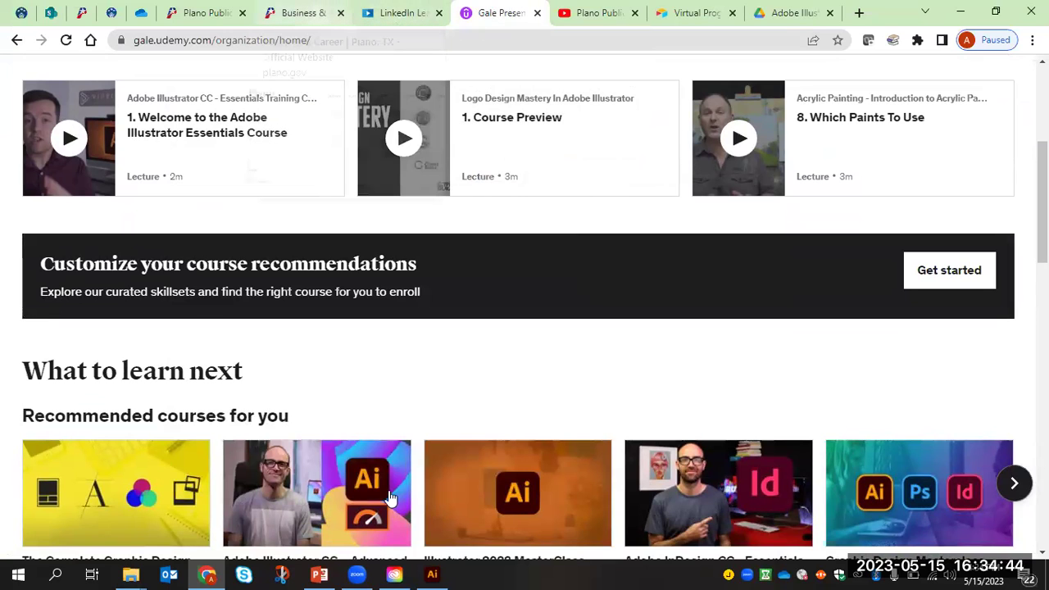
- Switch to the Plano Public Library YouTube channel and search within the channel for "illustrator"
{"action": "left_click", "coordinate": [592, 14]}
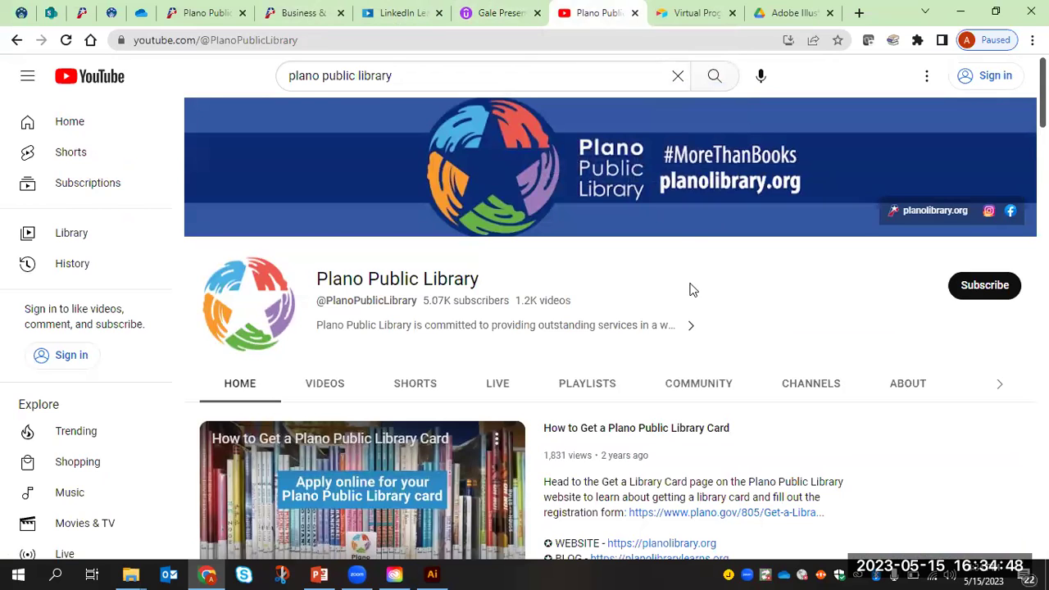
{"action": "scroll", "coordinate": [691, 290], "scroll_direction": "down", "scroll_amount": 1}
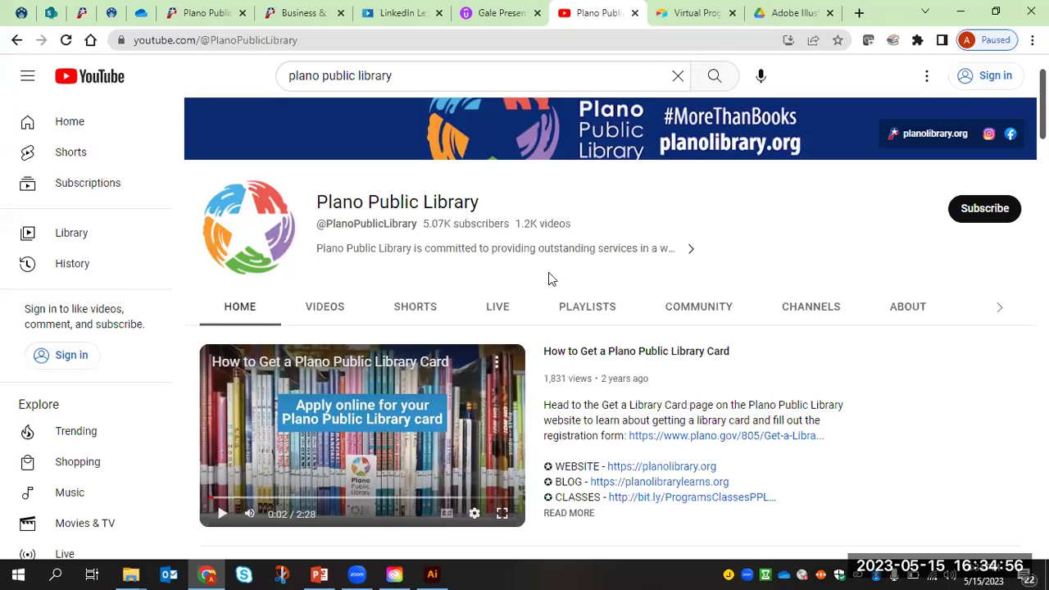
{"action": "left_click", "coordinate": [993, 308]}
{"action": "left_click", "coordinate": [993, 309]}
{"action": "left_click", "coordinate": [990, 310]}
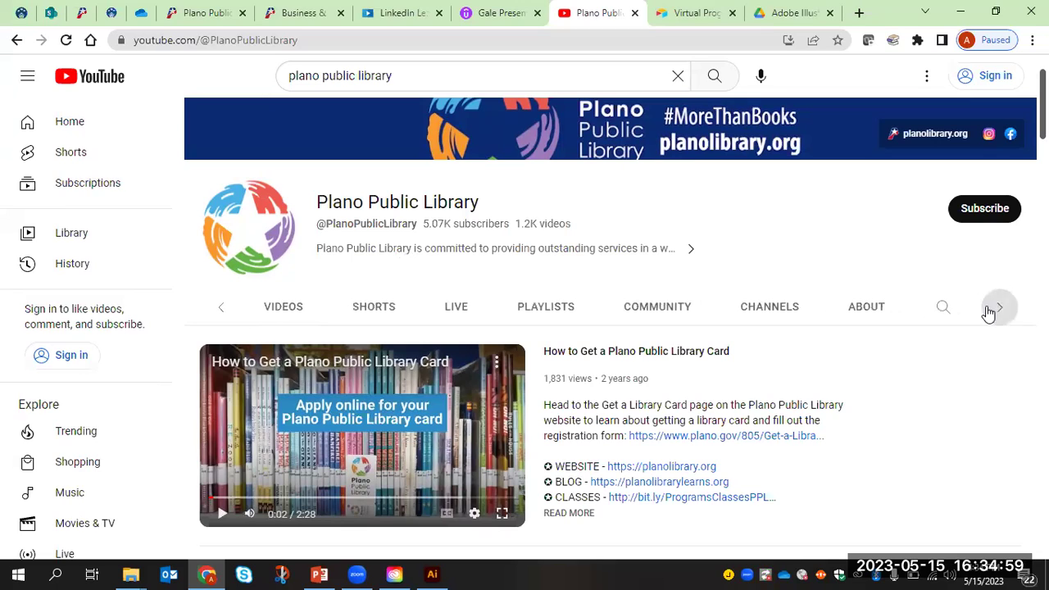
{"action": "left_click", "coordinate": [943, 308]}
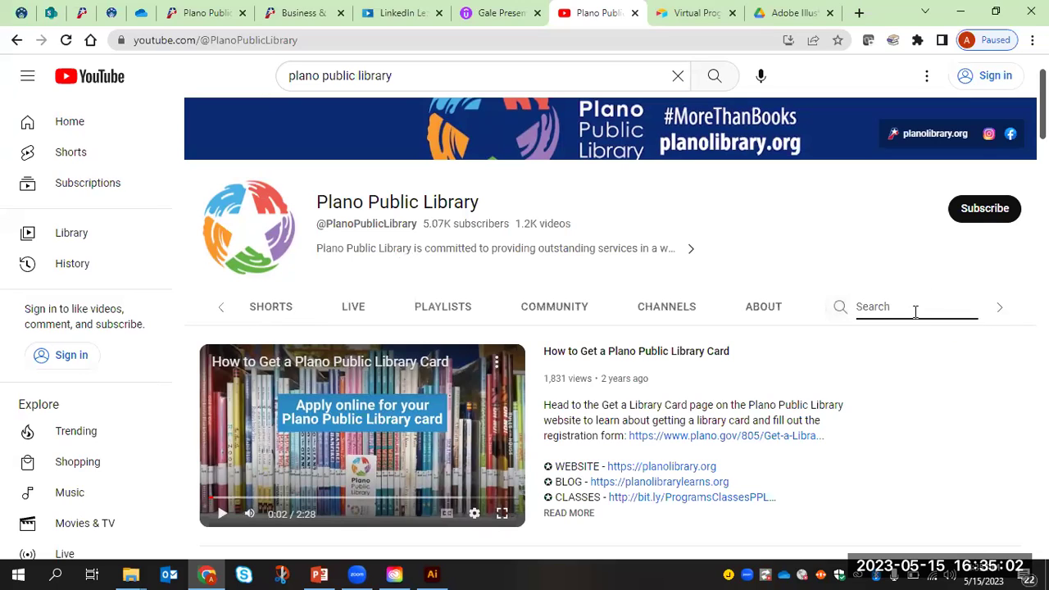
{"action": "type", "text": "illustrator"}
{"action": "key", "text": "Return"}
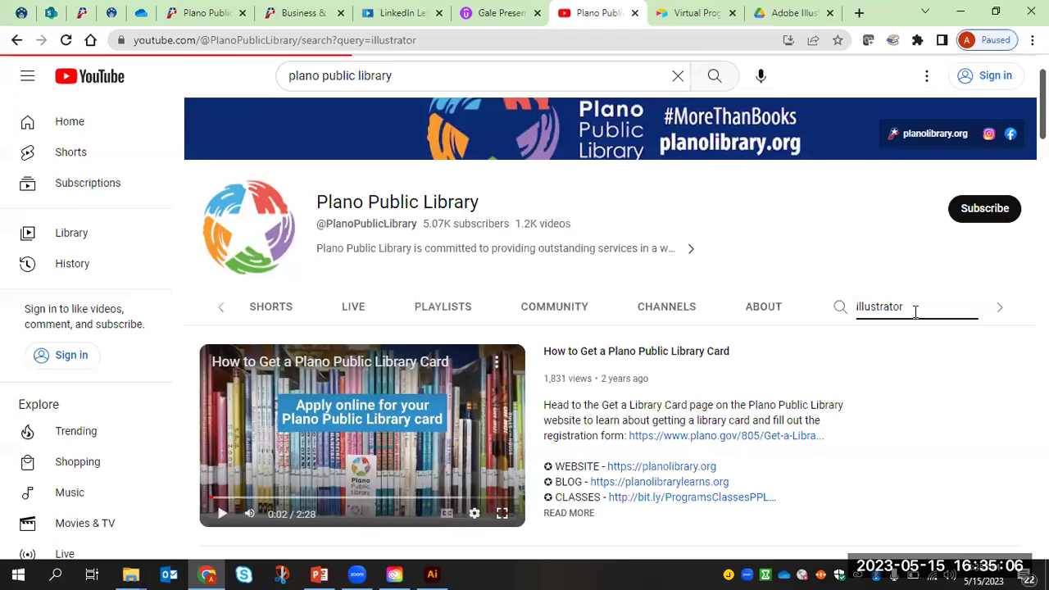
- Look through the channel's Illustrator videos, from the Adobe Basics playlist down to the recorded and scheduled classes
{"action": "scroll", "coordinate": [768, 353], "scroll_direction": "down", "scroll_amount": 3}
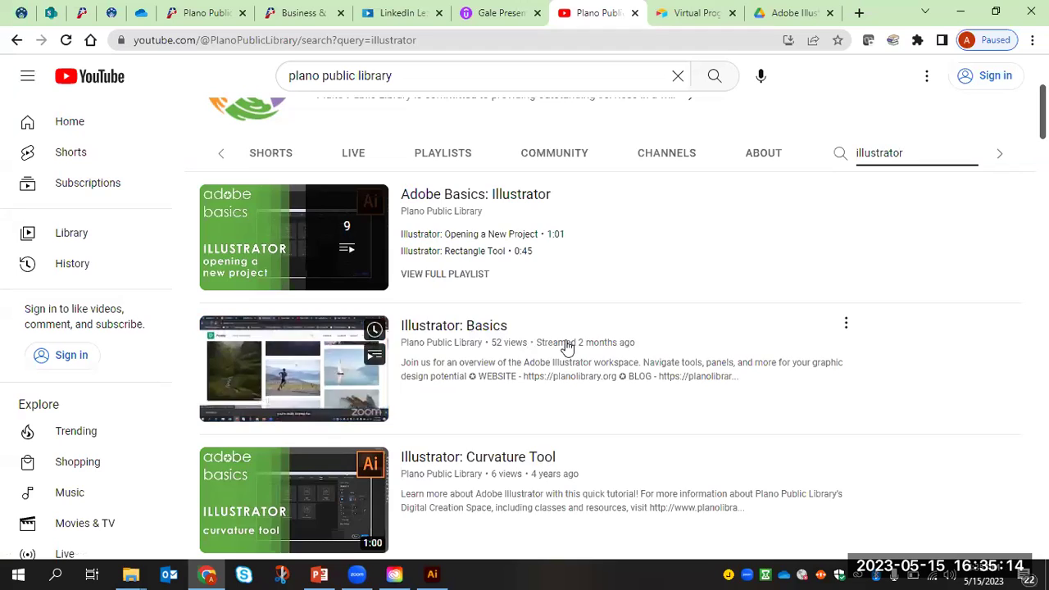
{"action": "scroll", "coordinate": [565, 347], "scroll_direction": "down", "scroll_amount": 4}
{"action": "scroll", "coordinate": [644, 243], "scroll_direction": "down", "scroll_amount": 1}
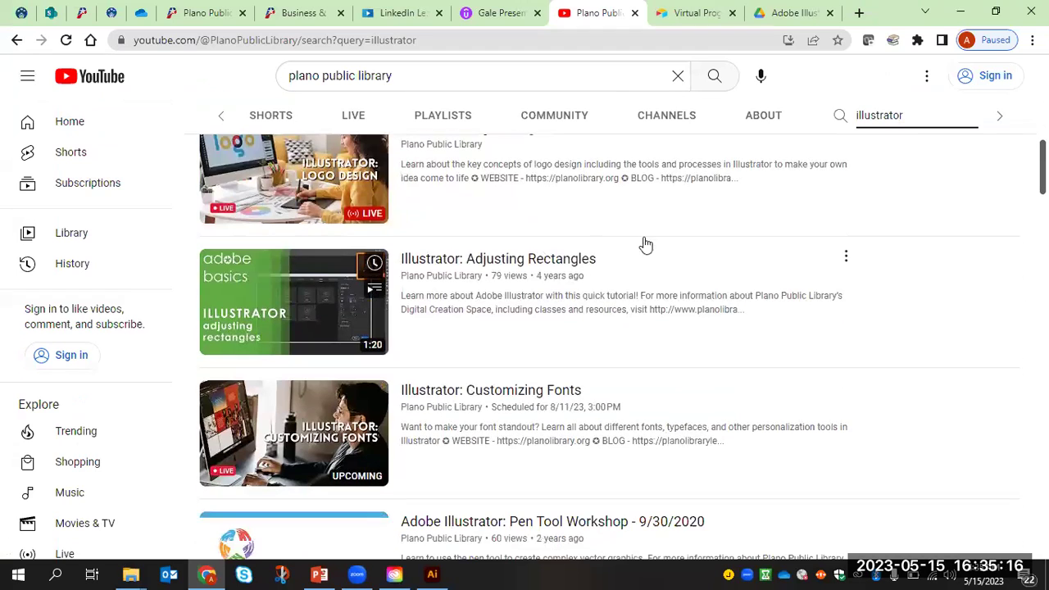
{"action": "key", "text": "Return"}
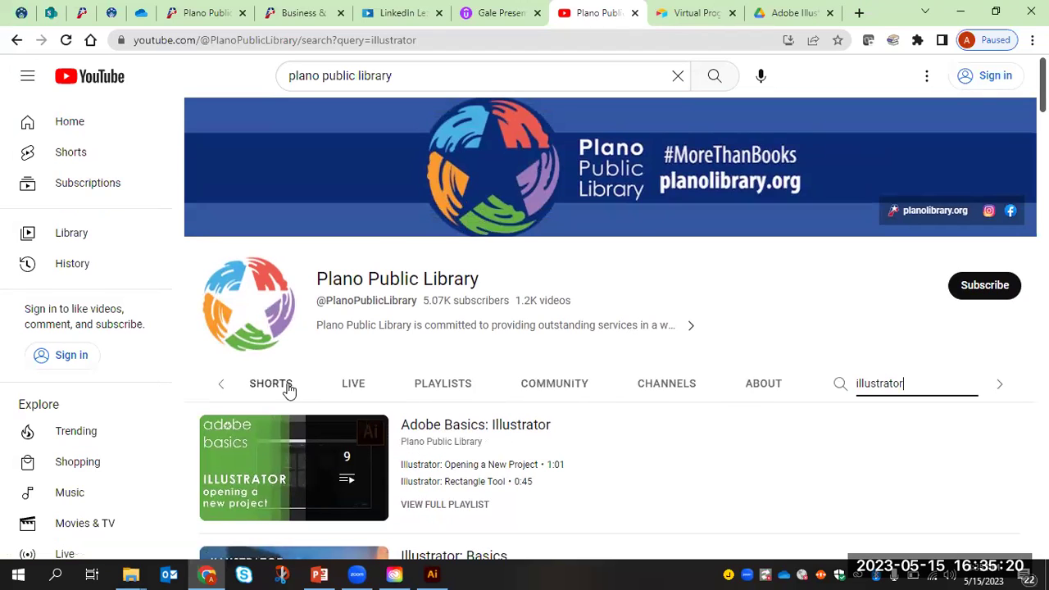
- Return to the library channel's home page and look at its upcoming live streams
{"action": "left_click", "coordinate": [226, 392]}
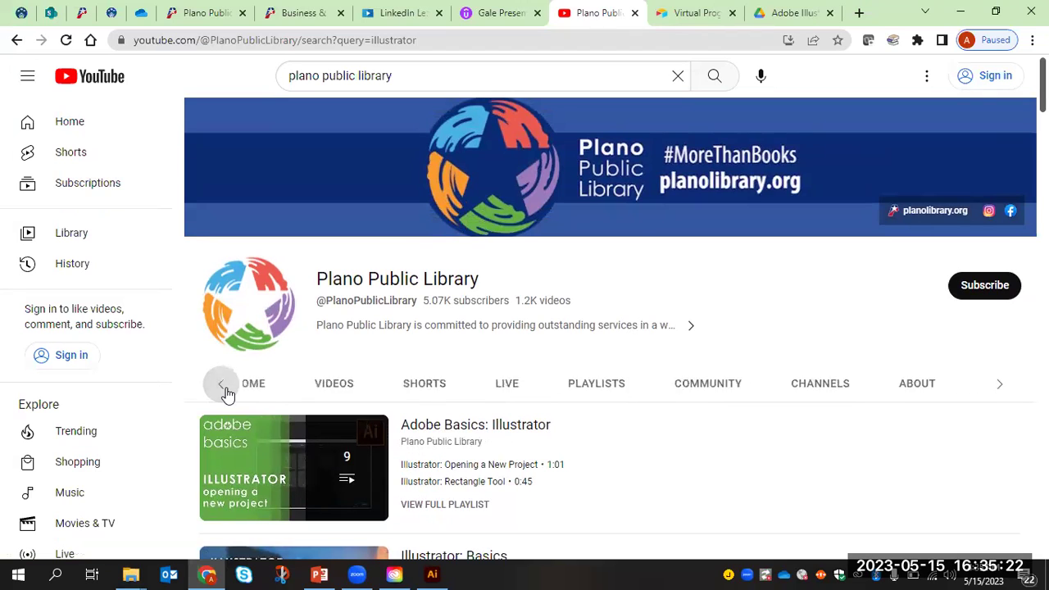
{"action": "left_click", "coordinate": [248, 385]}
{"action": "scroll", "coordinate": [642, 334], "scroll_direction": "down", "scroll_amount": 4}
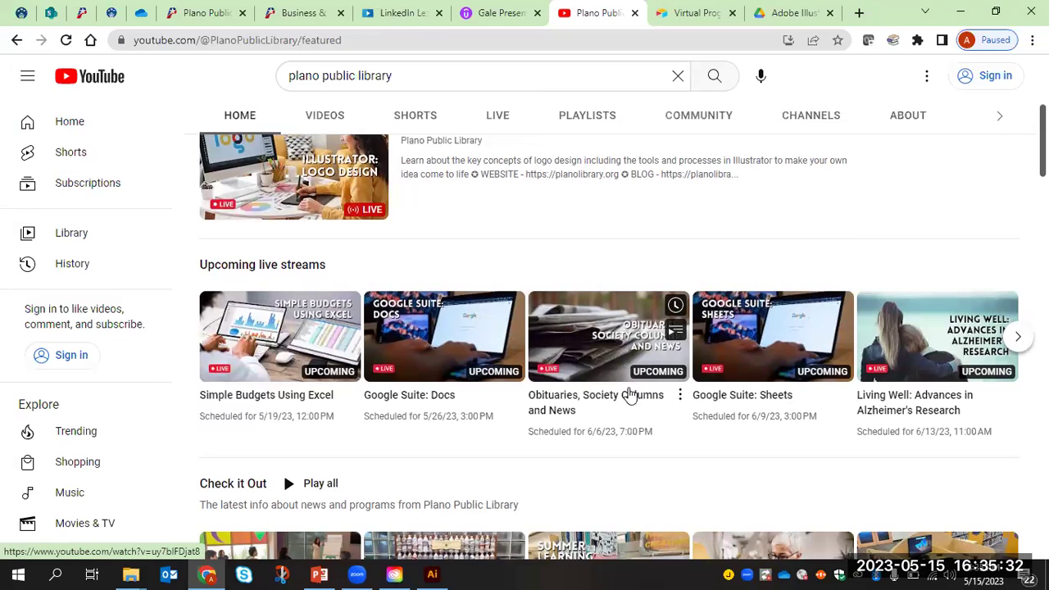
- Switch to the Illustrator - Logo Design presentation in PowerPoint and show the Additional Resources slide followed by the Upcoming Programs slide
{"action": "mouse_move", "coordinate": [338, 574]}
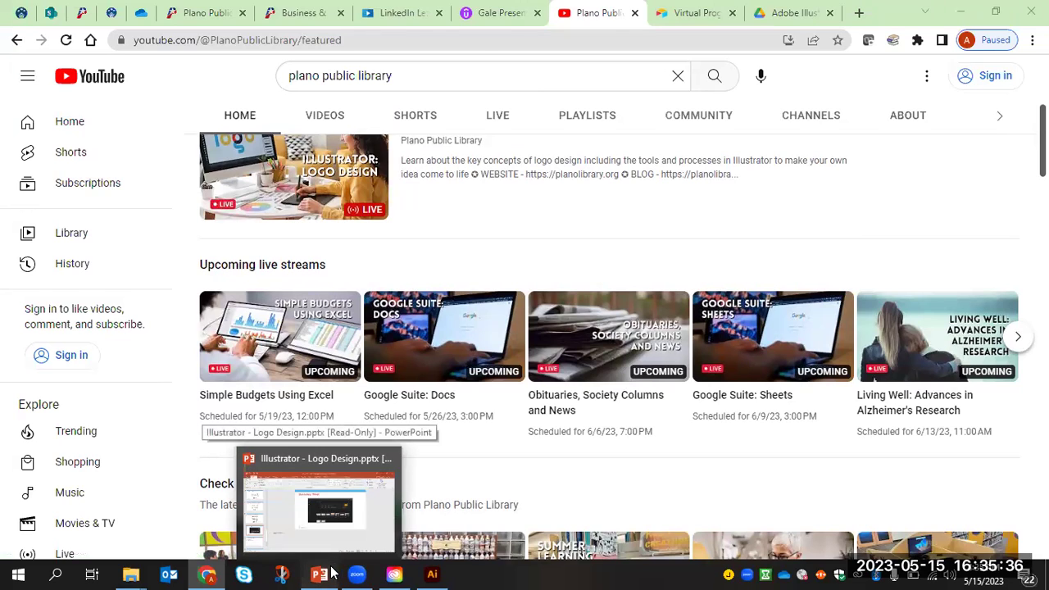
{"action": "left_click", "coordinate": [333, 573]}
{"action": "scroll", "coordinate": [106, 352], "scroll_direction": "down", "scroll_amount": 2}
{"action": "left_click", "coordinate": [84, 319]}
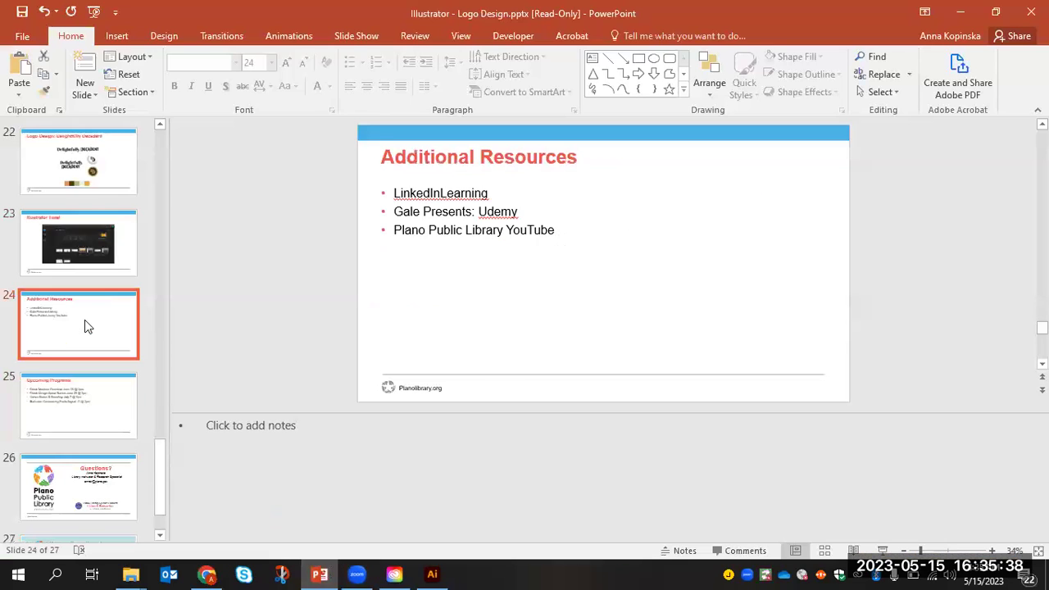
{"action": "left_click", "coordinate": [89, 398]}
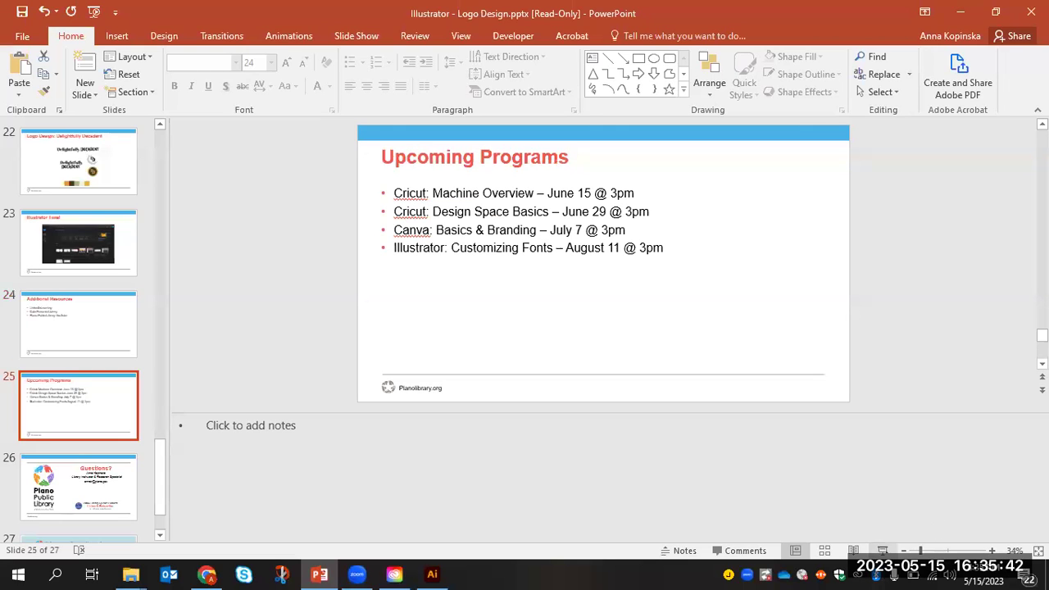